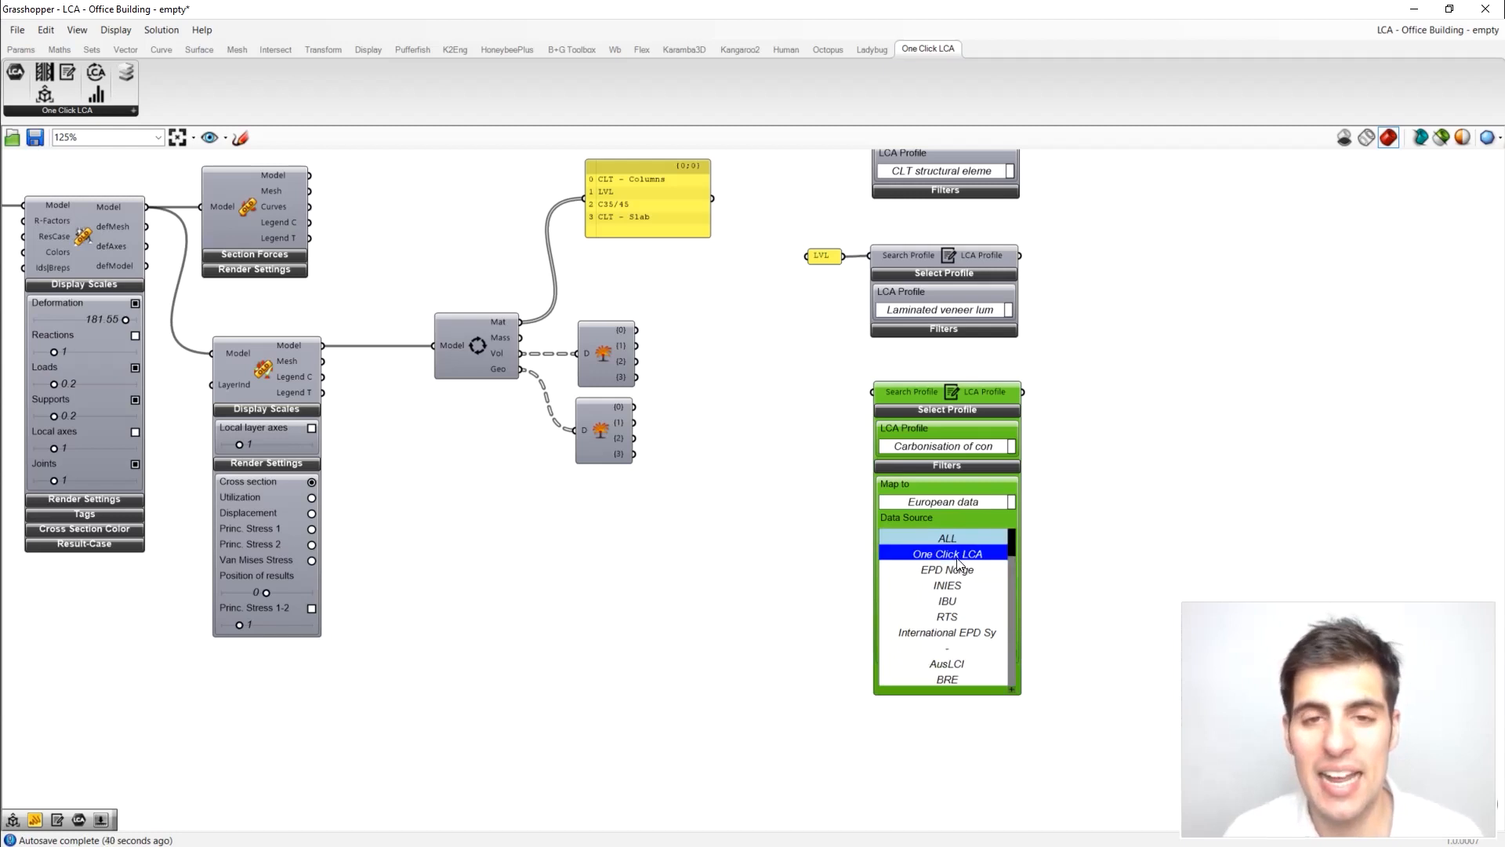
Step: Create a text panel reading "concrete c35" as search text for an LCA profile component
type("\"concrete c35")
key("Return")
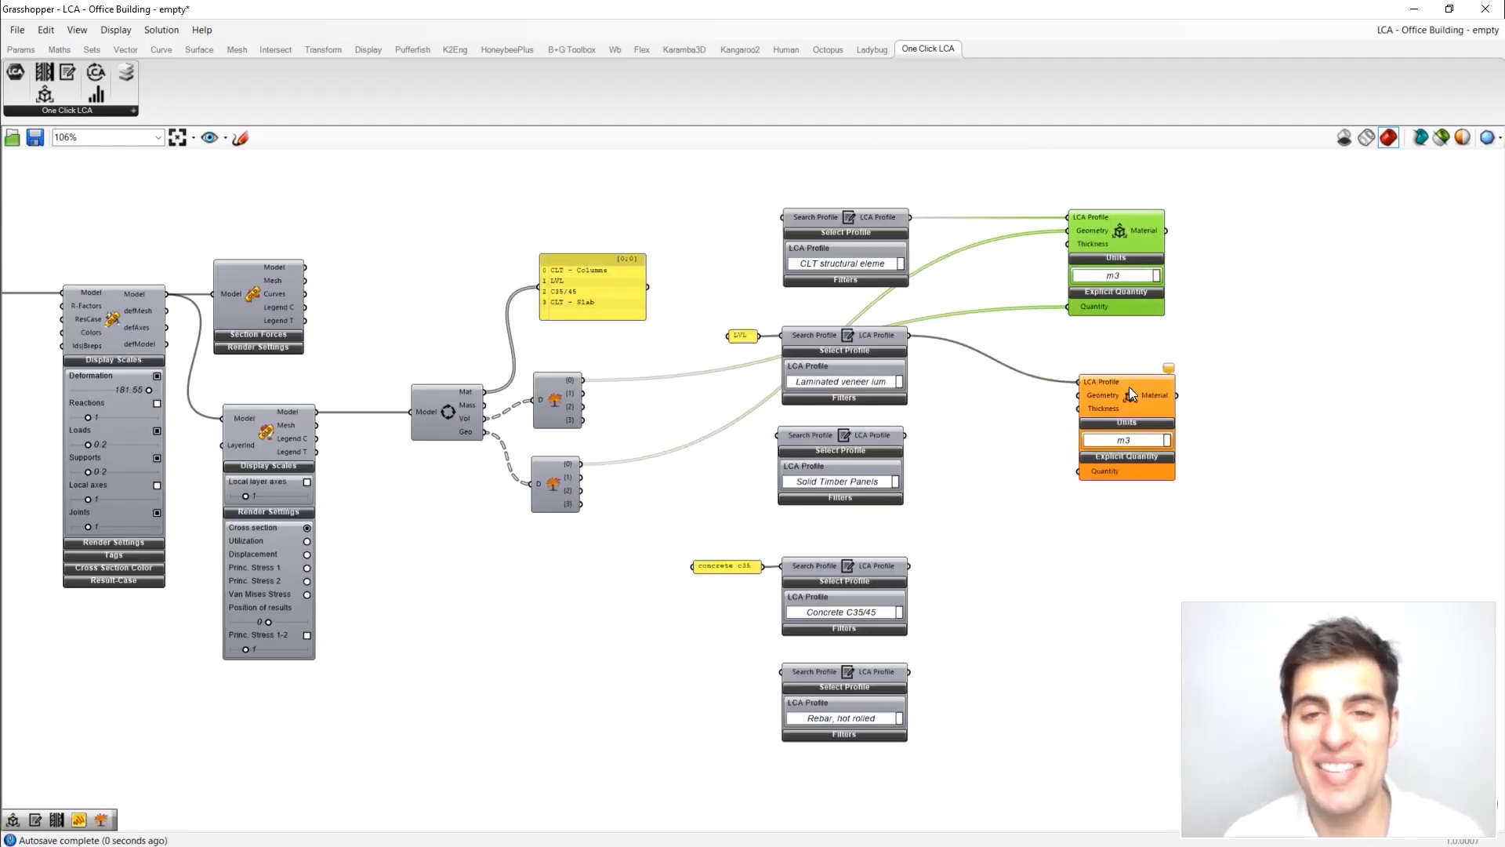
left_click(1126, 380)
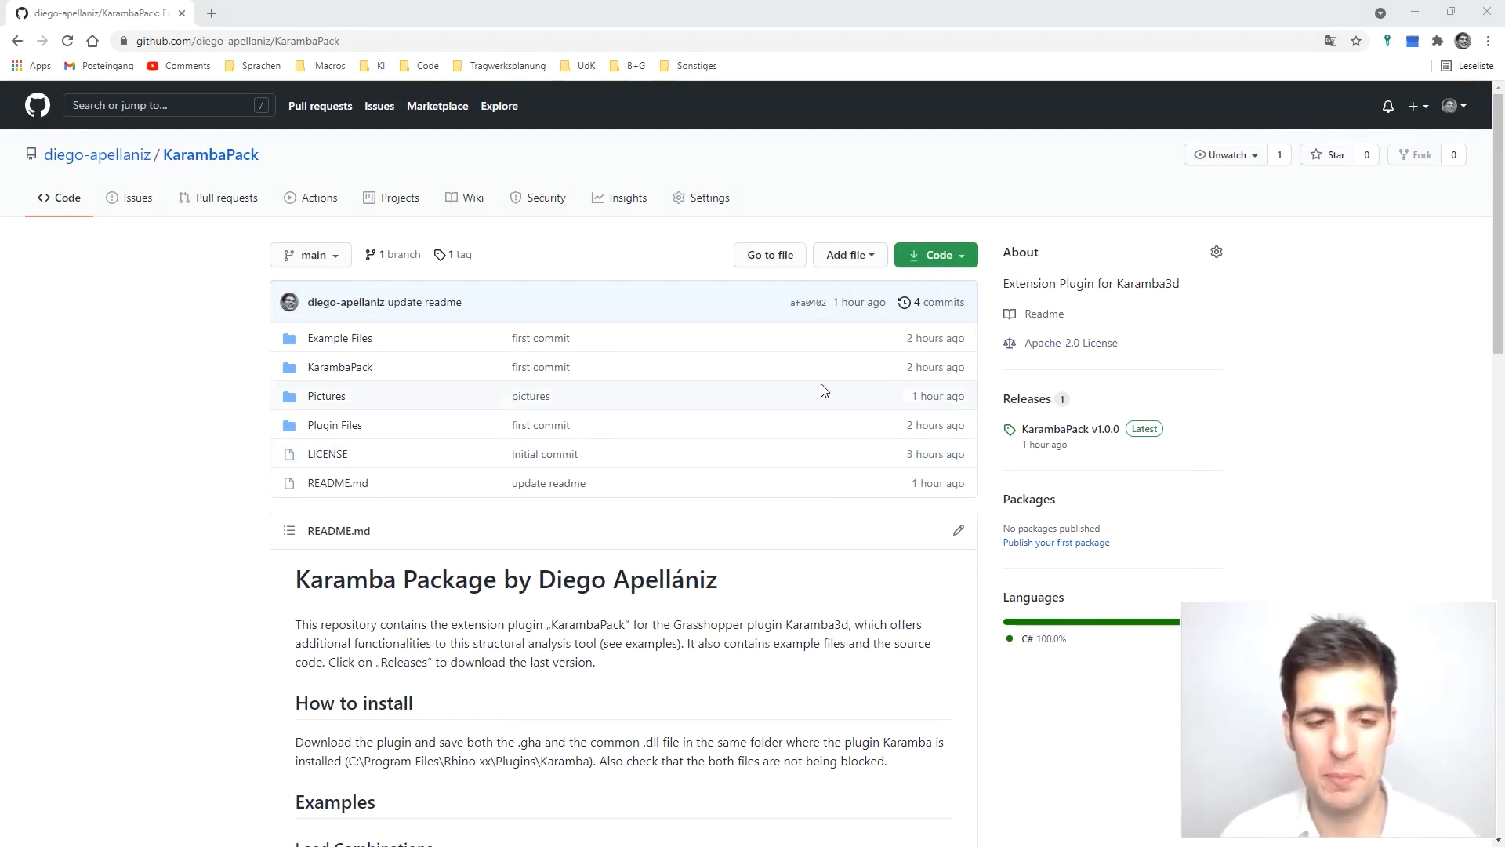
Step: Download KarambaPack.rar from the KarambaPack v1.0.0 release on GitHub and open the archive
scroll(819, 390, "down", 8)
scroll(815, 392, "down", 4)
scroll(816, 392, "up", 12)
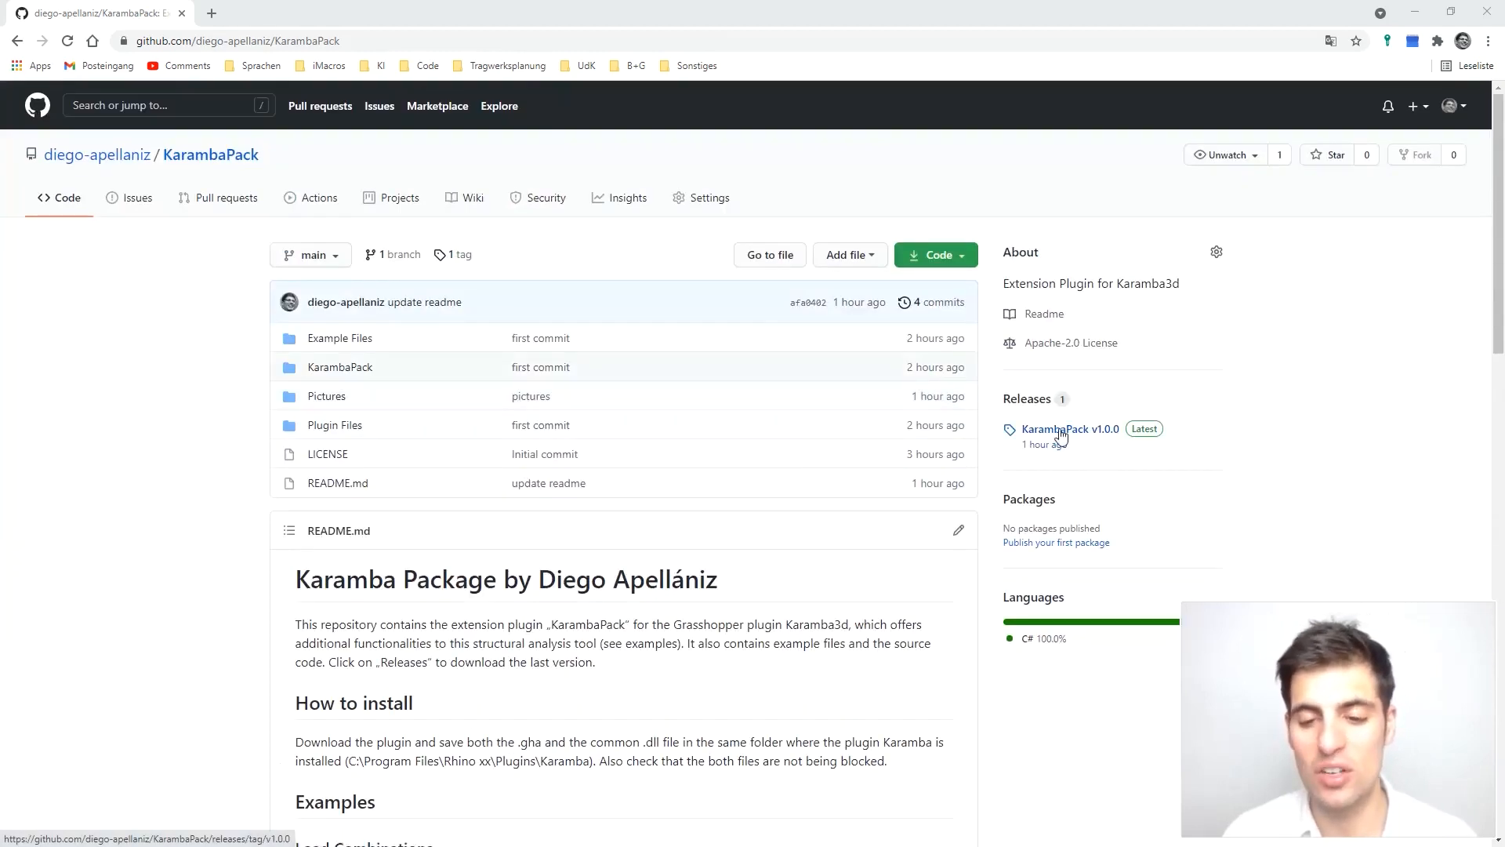
left_click(1093, 433)
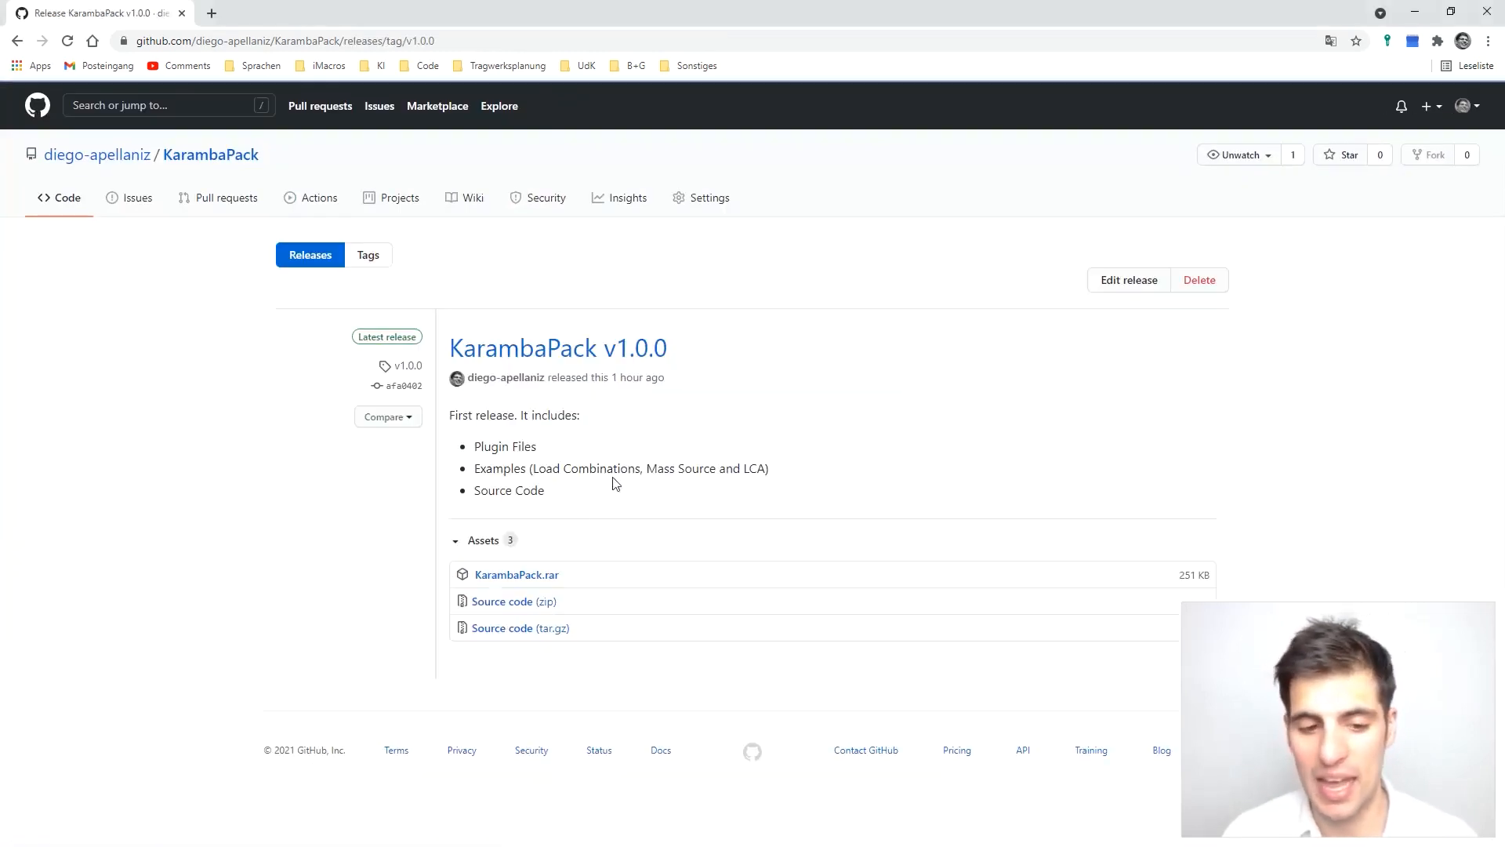
left_click(508, 578)
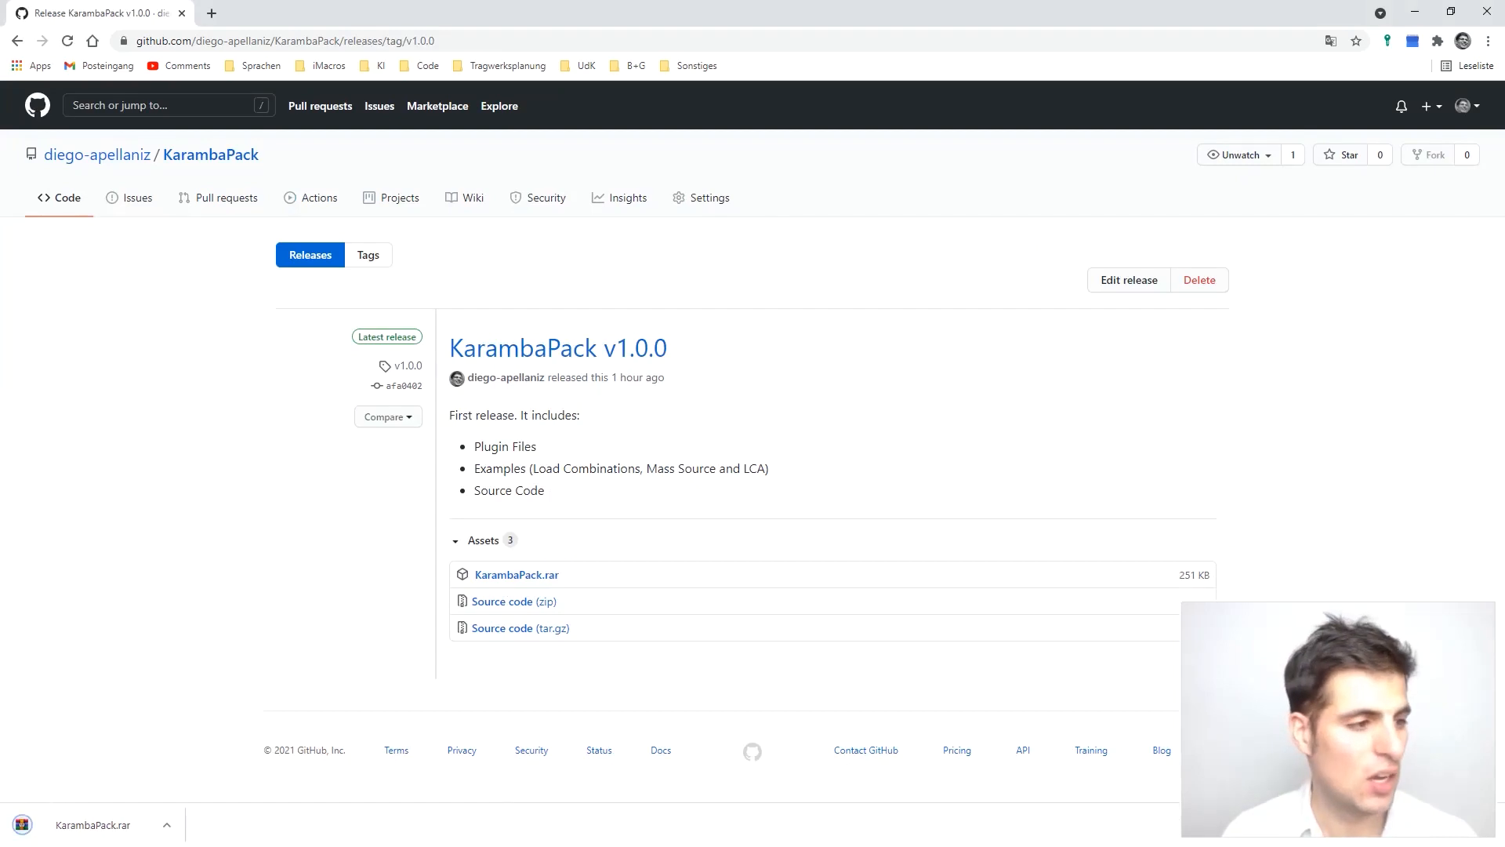
left_click(105, 823)
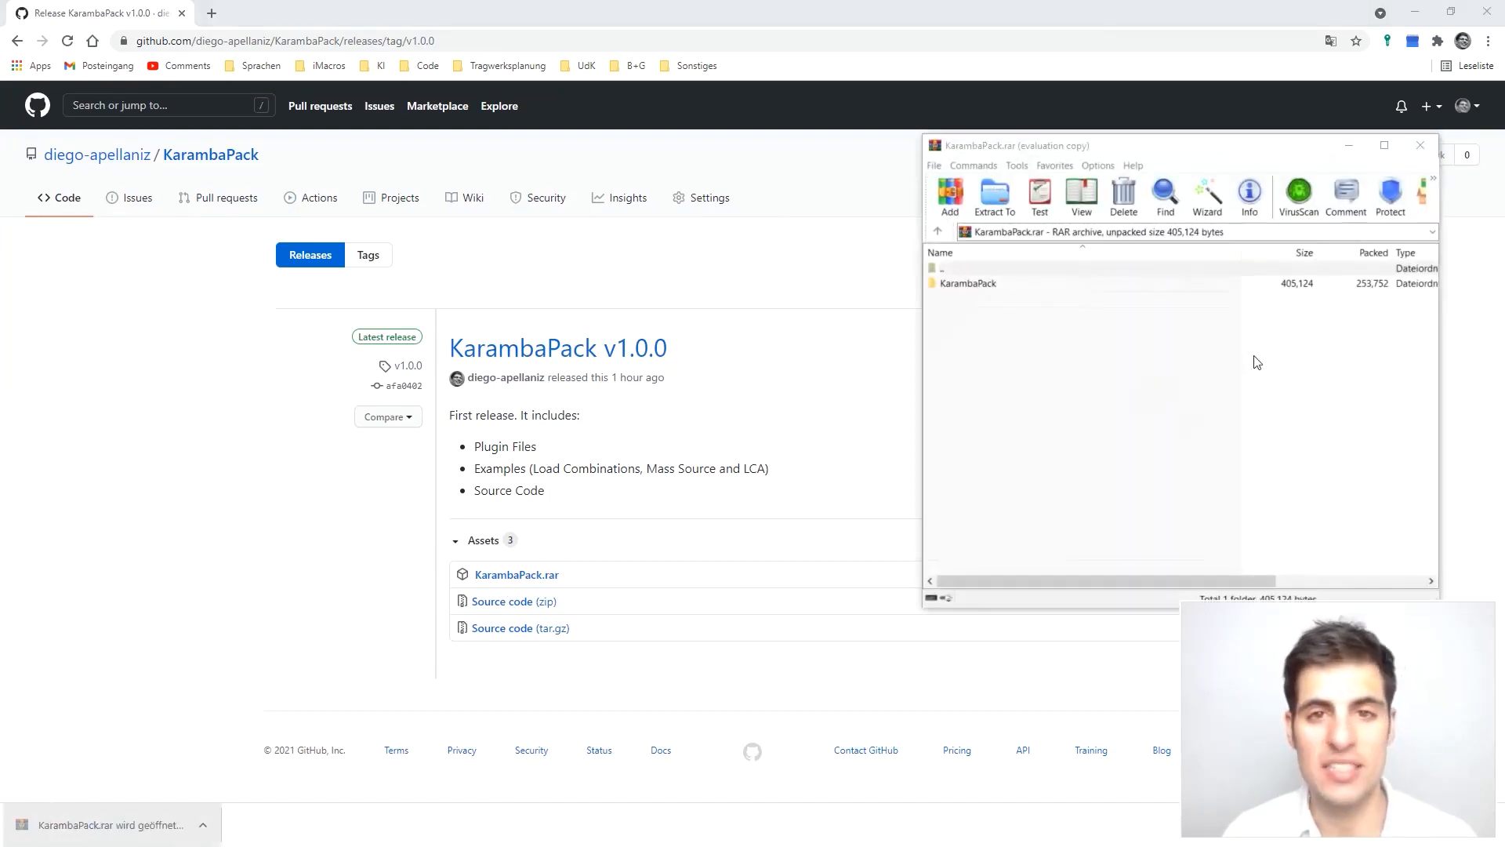
Step: Browse the archive to Plugin Files, Rhino 7, Karamba 2.0.0 and select KarambaPack_Common.dll and KarambaPack_daq.gha
left_click_drag(0, 200, 682, 154)
double_click(962, 286)
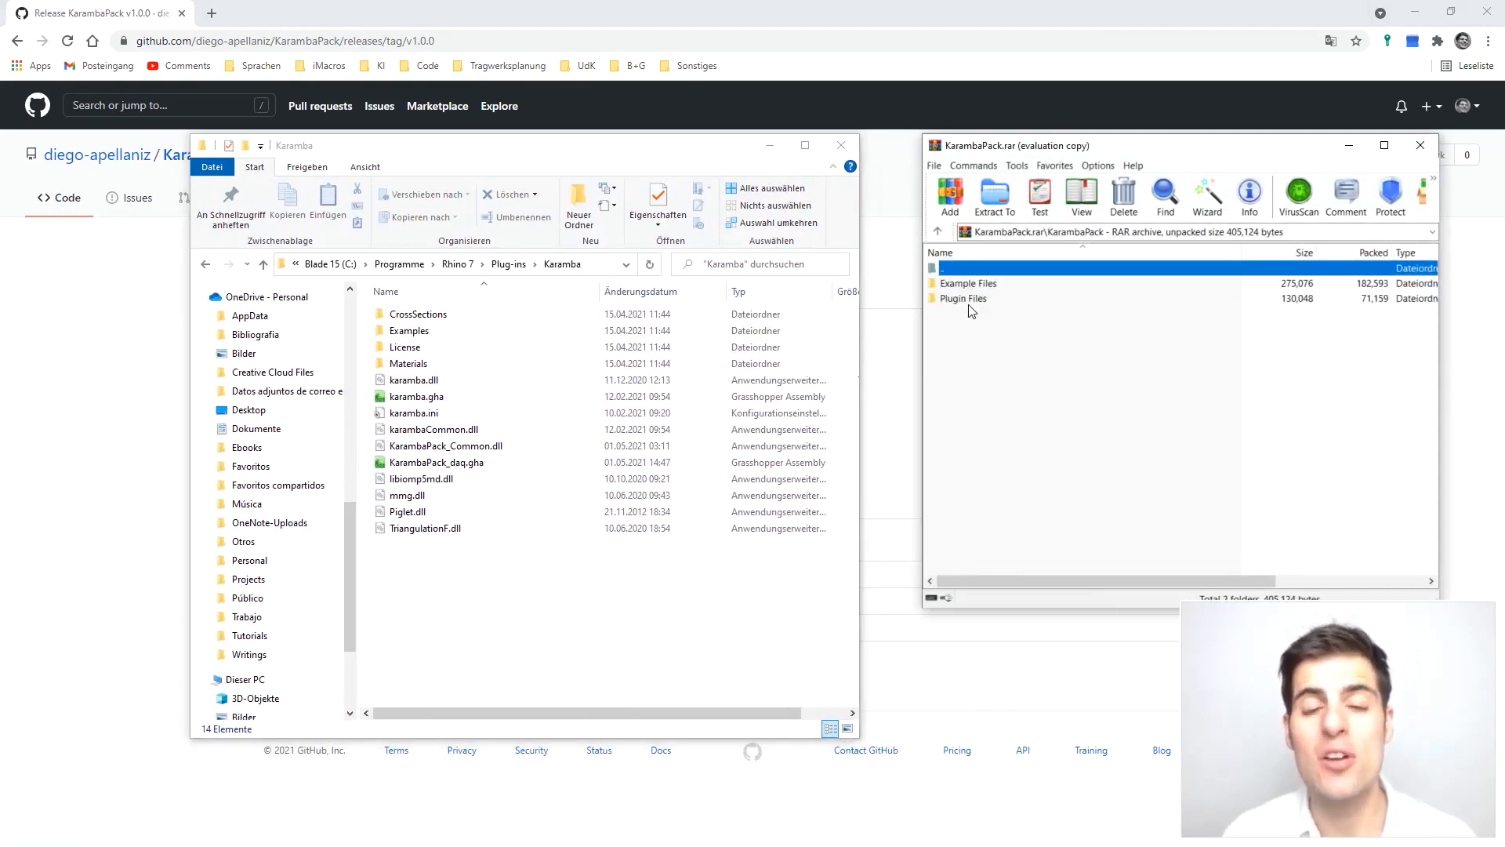
double_click(969, 302)
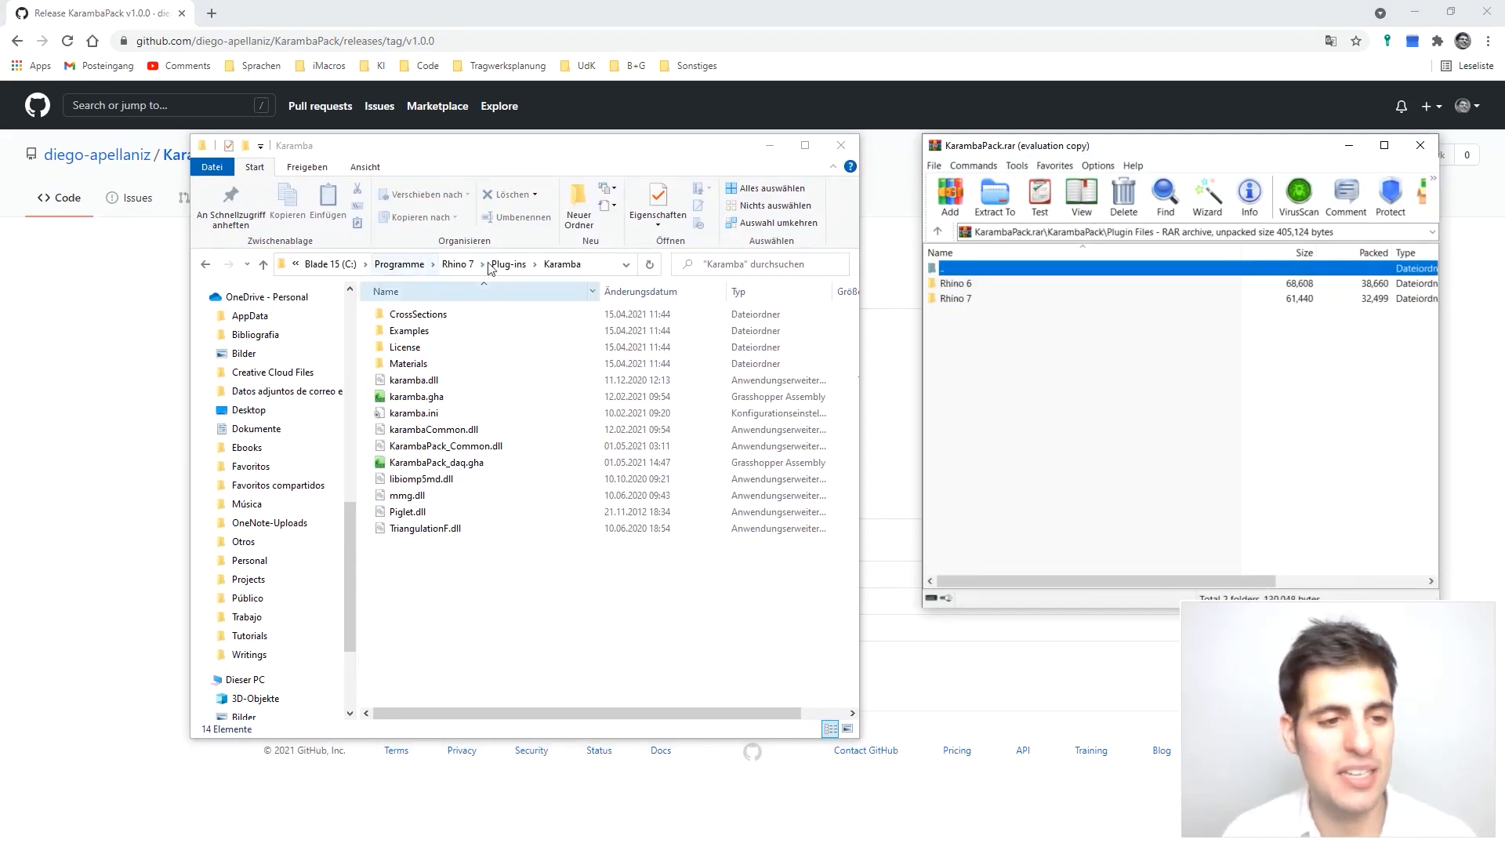
double_click(975, 299)
double_click(978, 300)
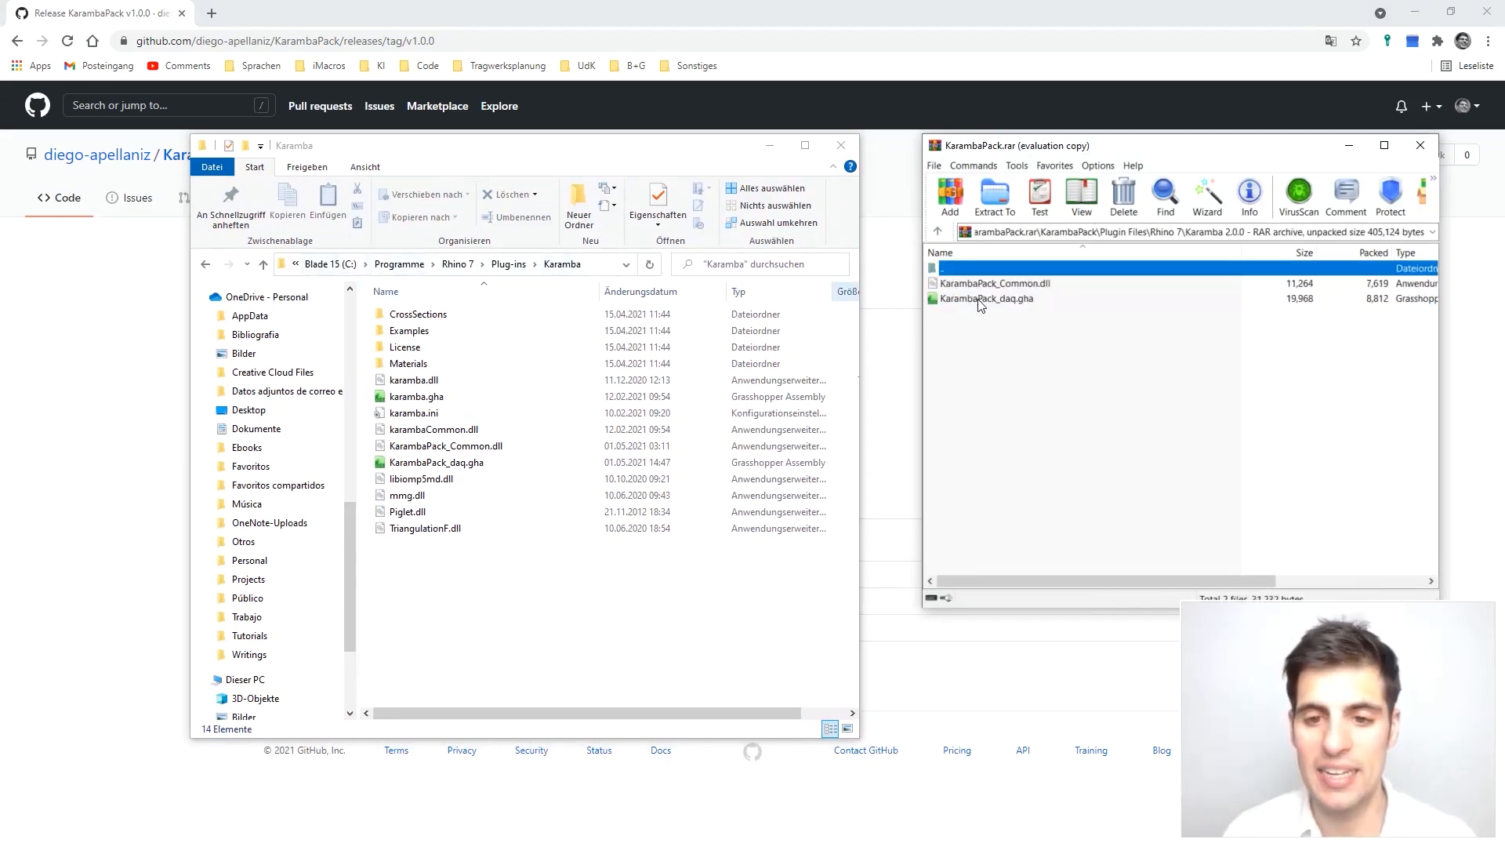
left_click_drag(1036, 345, 985, 284)
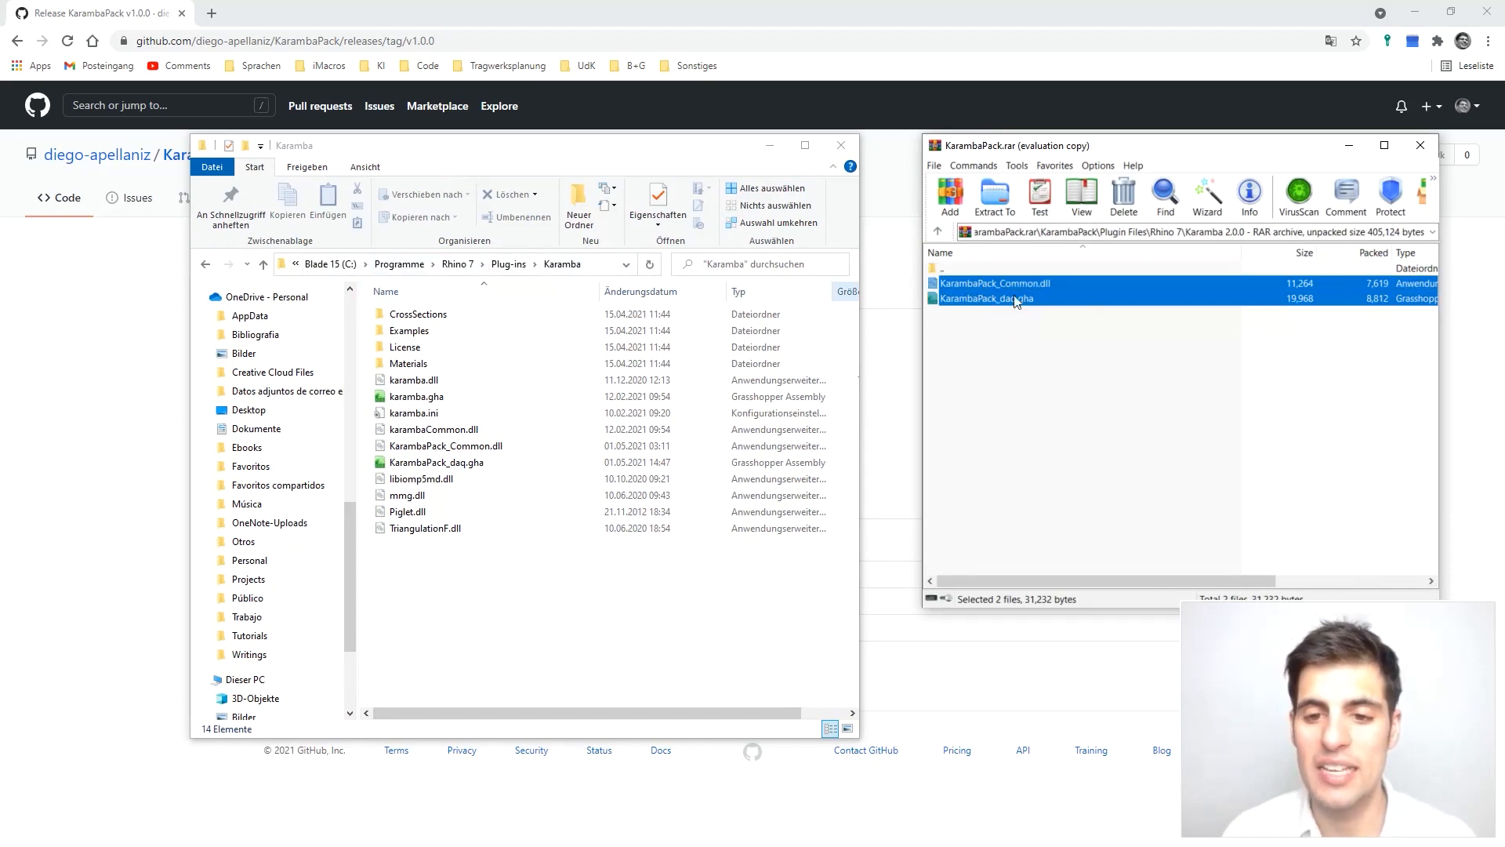
Step: Check the file properties of KarambaPack_Common.dll in the Rhino 7 Karamba plug-in folder for a block
right_click(461, 446)
left_click(362, 782)
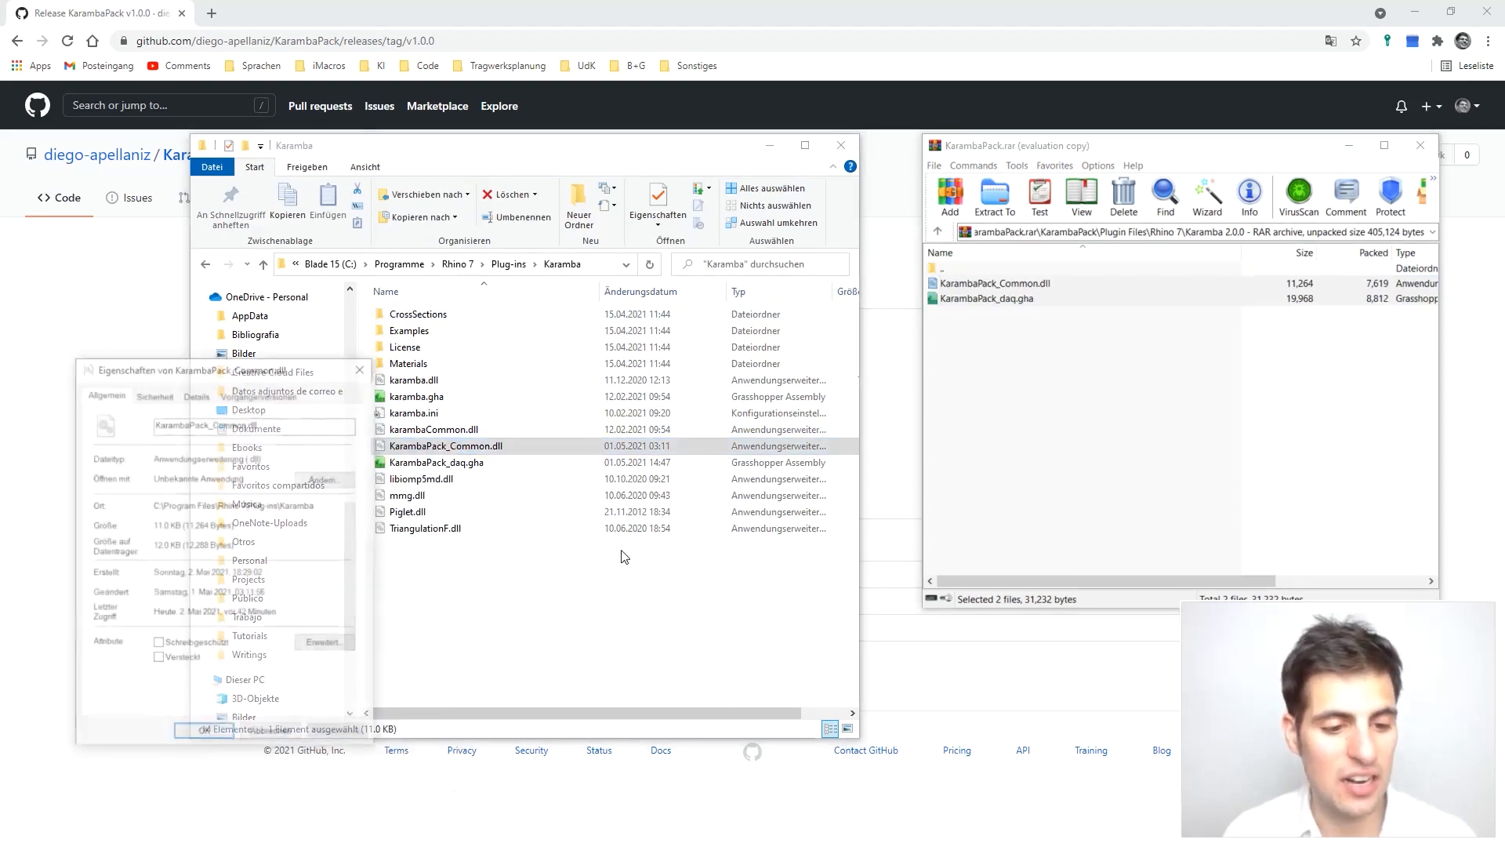
left_click_drag(240, 366, 766, 209)
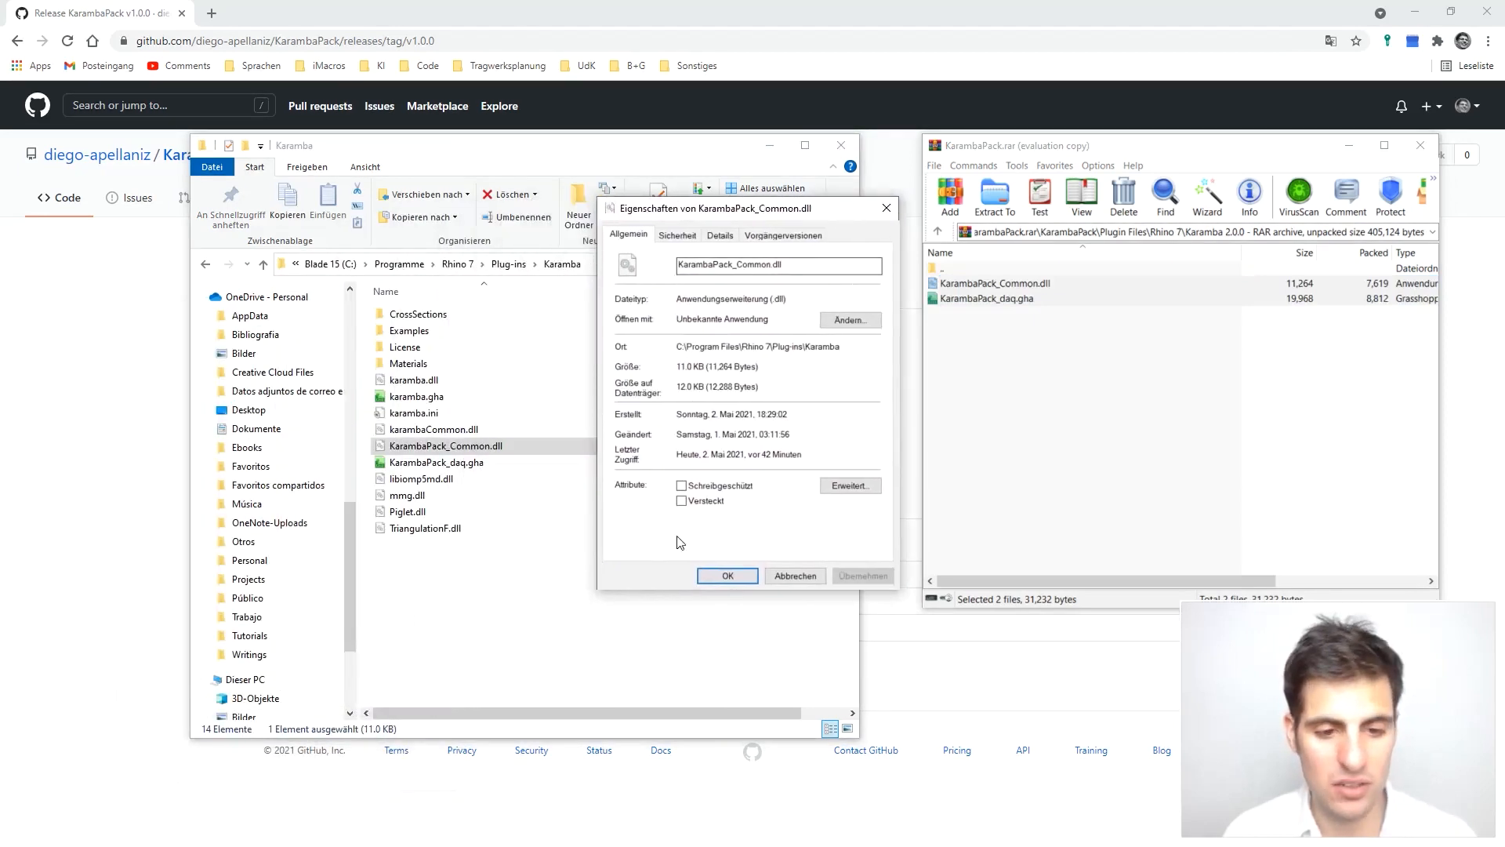
left_click(773, 577)
Step: Check the file properties of KarambaPack_daq.gha in the same folder for a block and close them
left_click(452, 462)
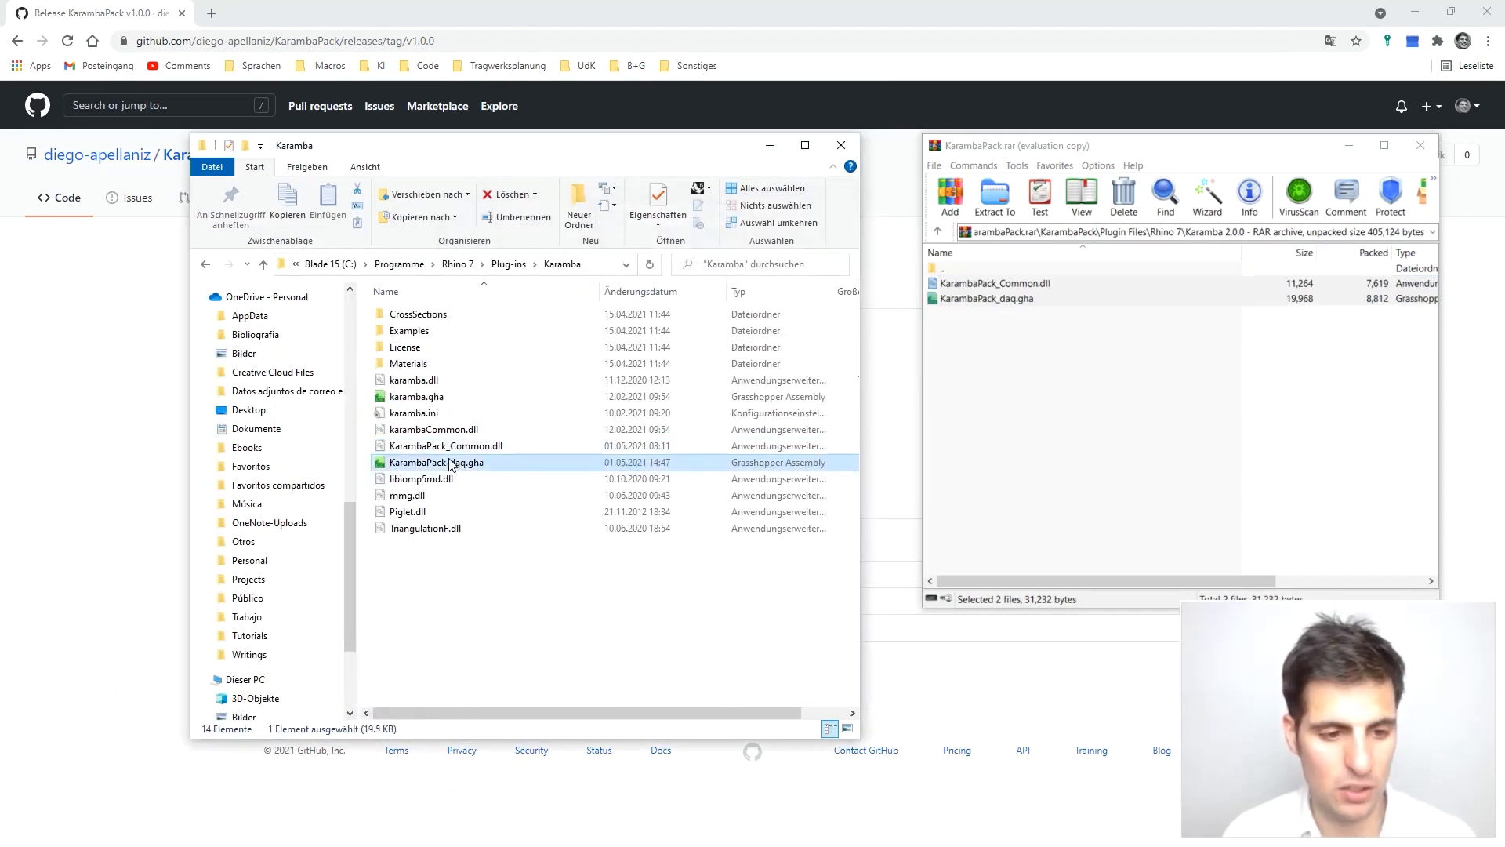
right_click(451, 463)
left_click(306, 816)
left_click_drag(291, 347, 894, 156)
left_click(966, 155)
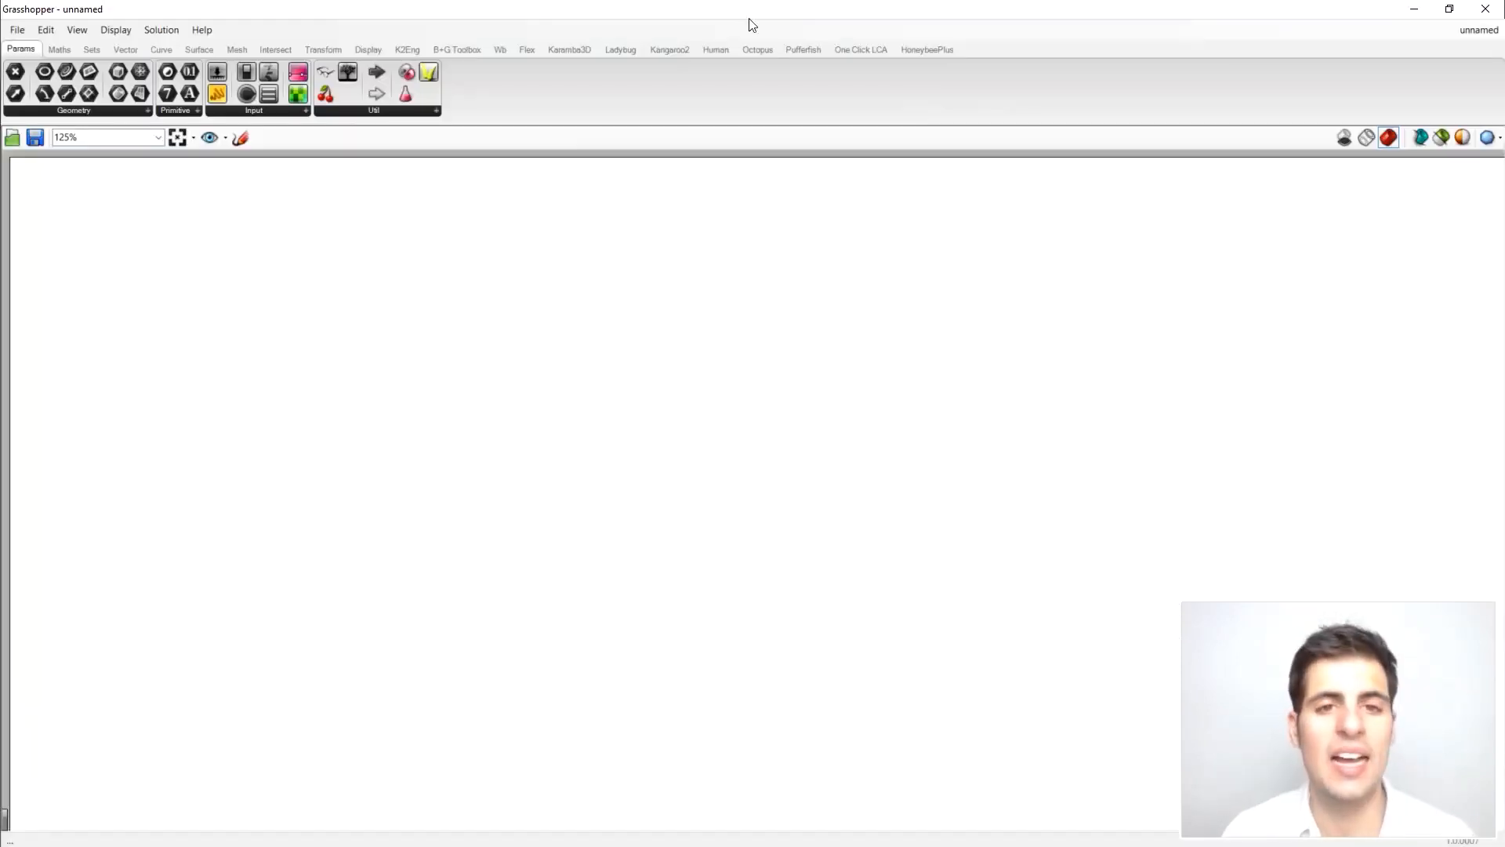
Step: Show the Karamba3D component set in Grasshopper and list the components in its 0.B+G group
left_click_drag(749, 17, 690, 50)
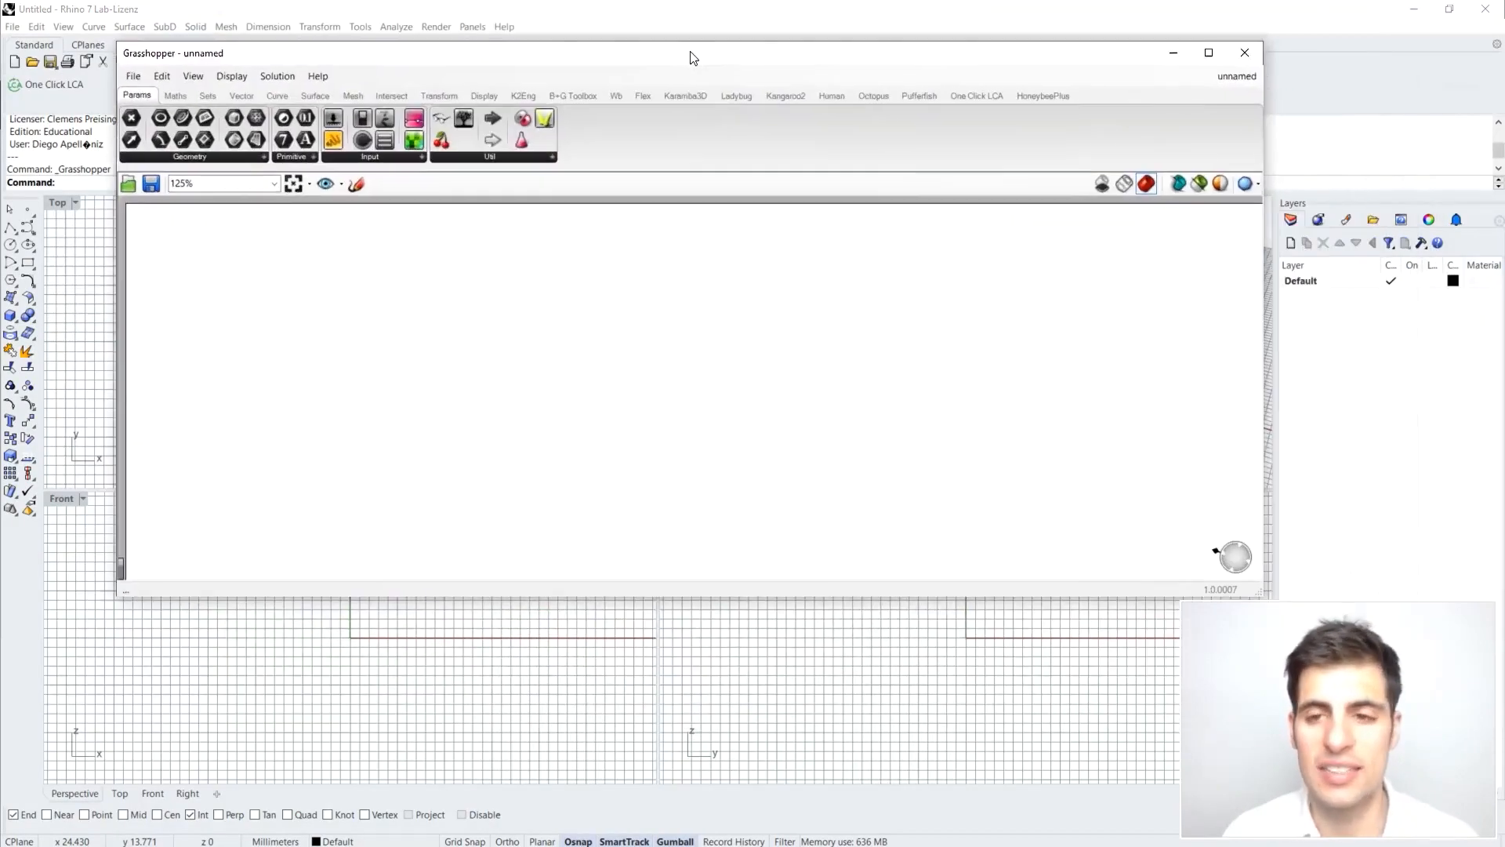
left_click(1208, 53)
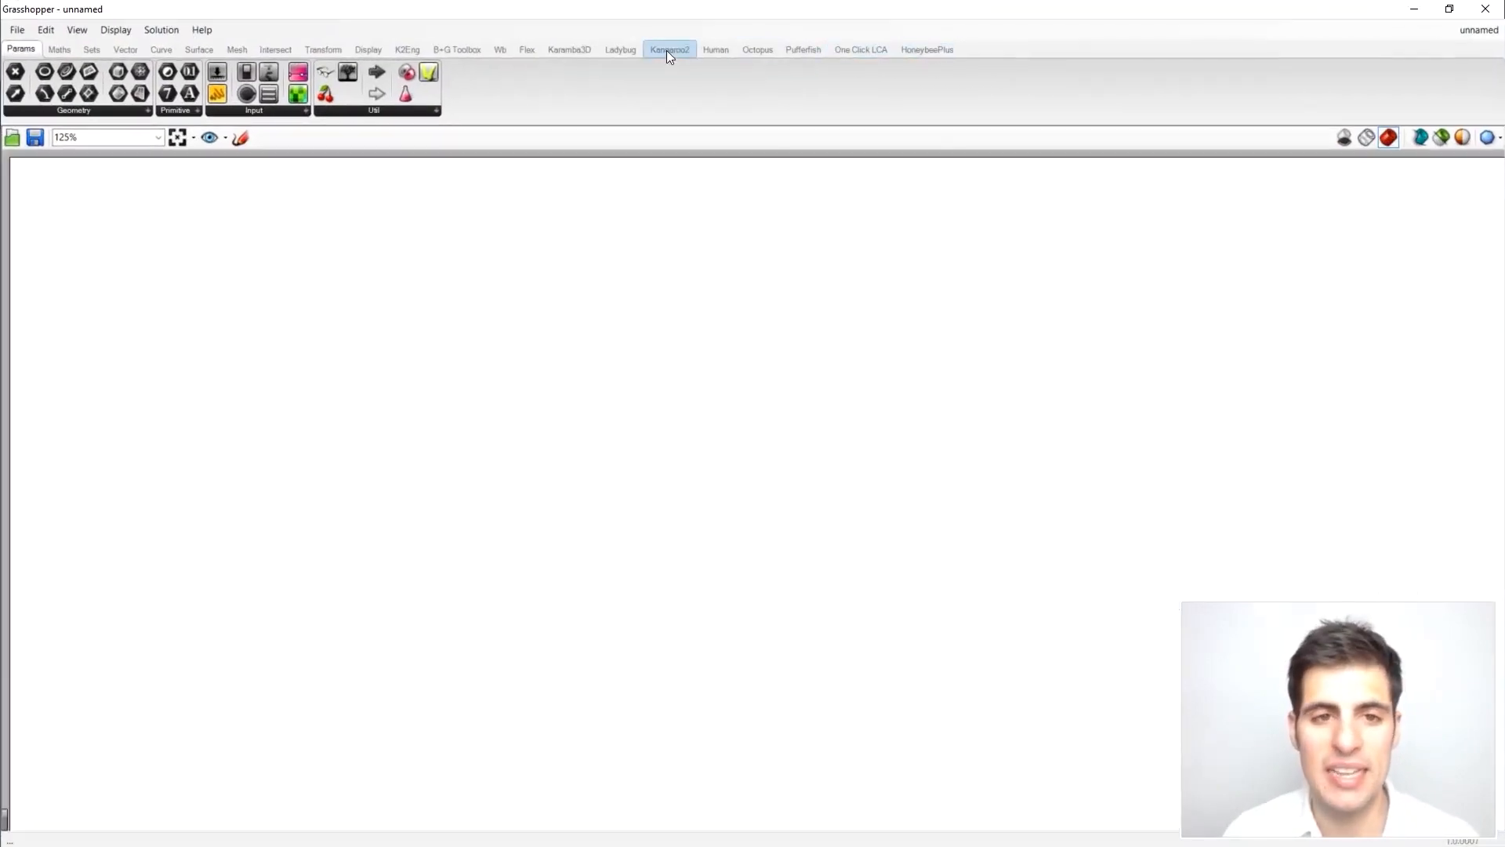
left_click(576, 54)
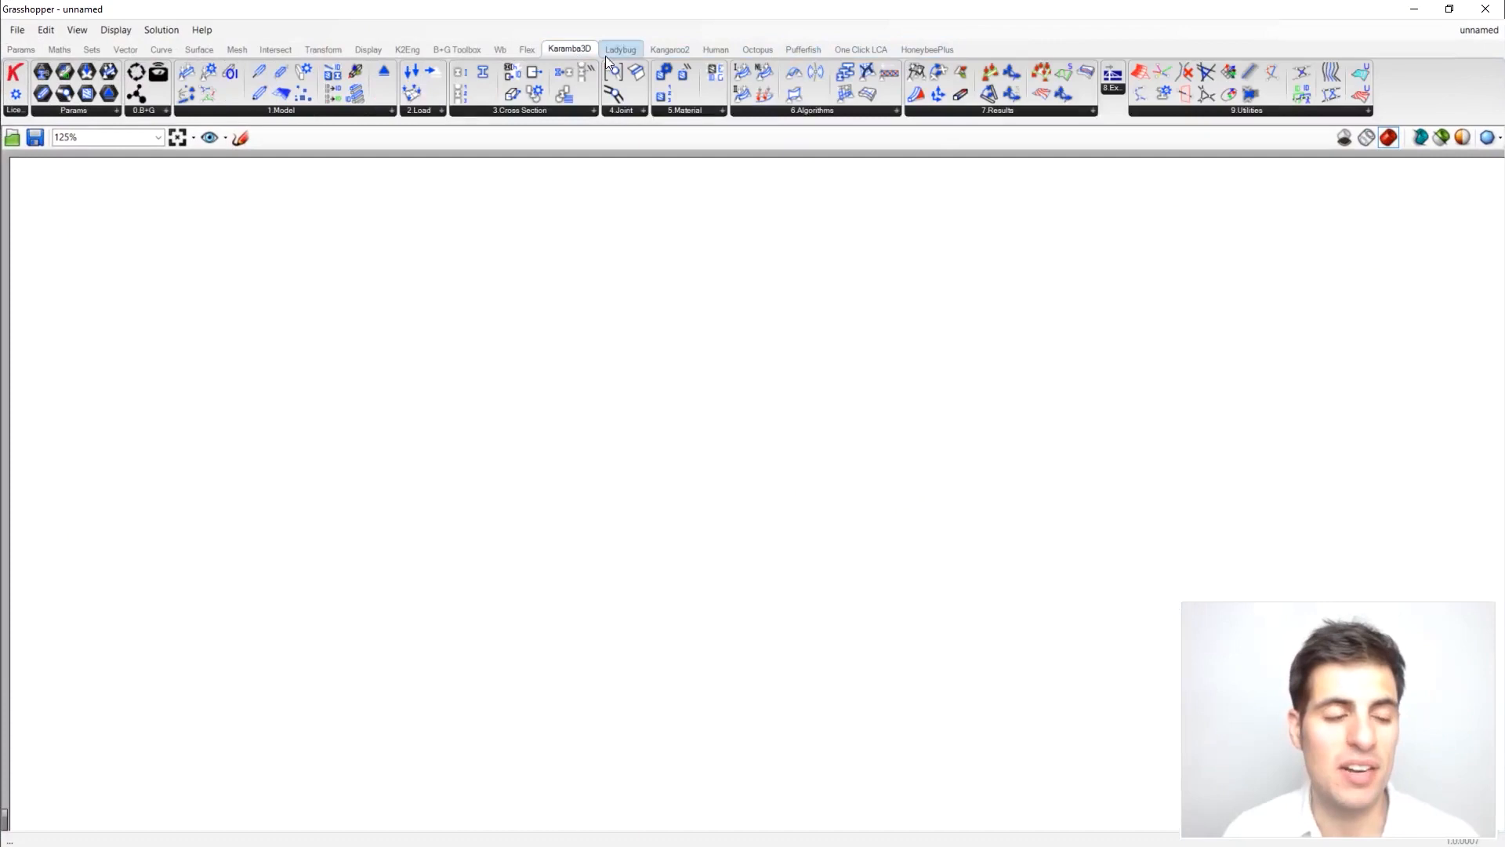
left_click(153, 111)
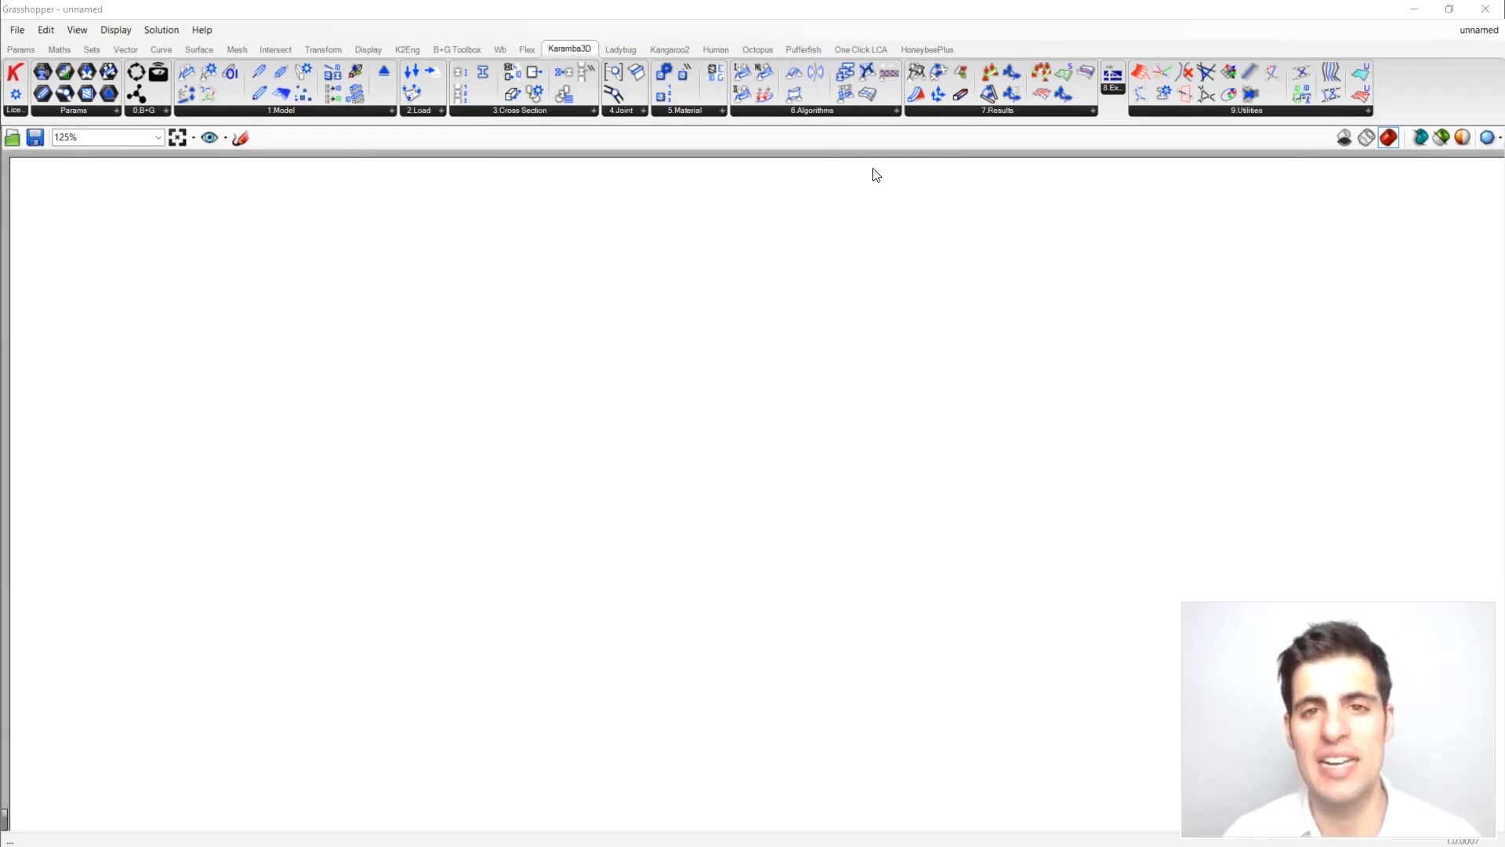
Step: Open the example definition "Load Combinations - Warren Truss.gh" from the KarambaPack Example Files folder
left_click(12, 139)
left_click_drag(437, 40, 705, 76)
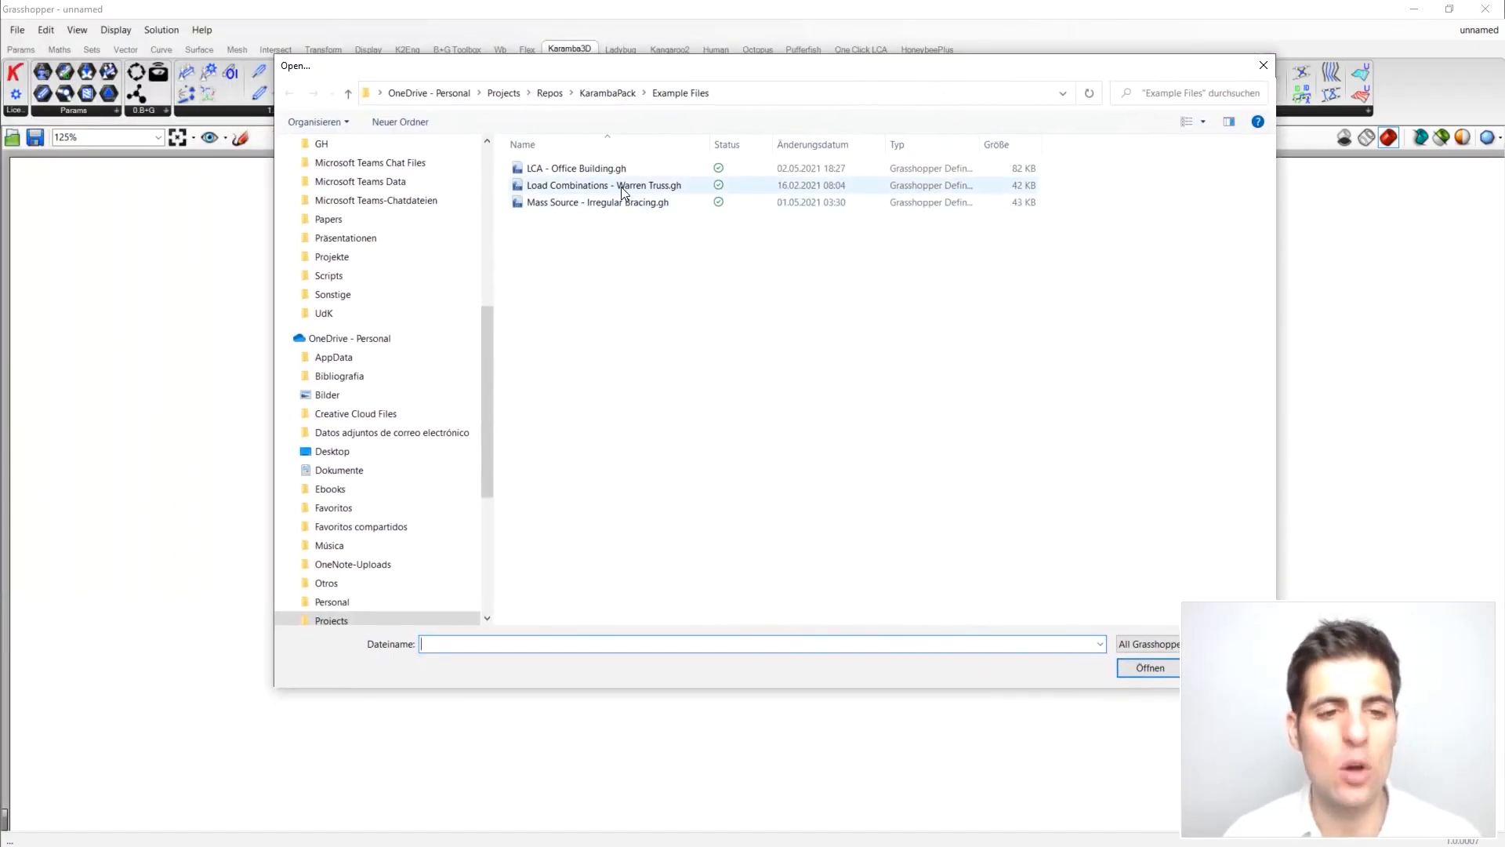
double_click(621, 187)
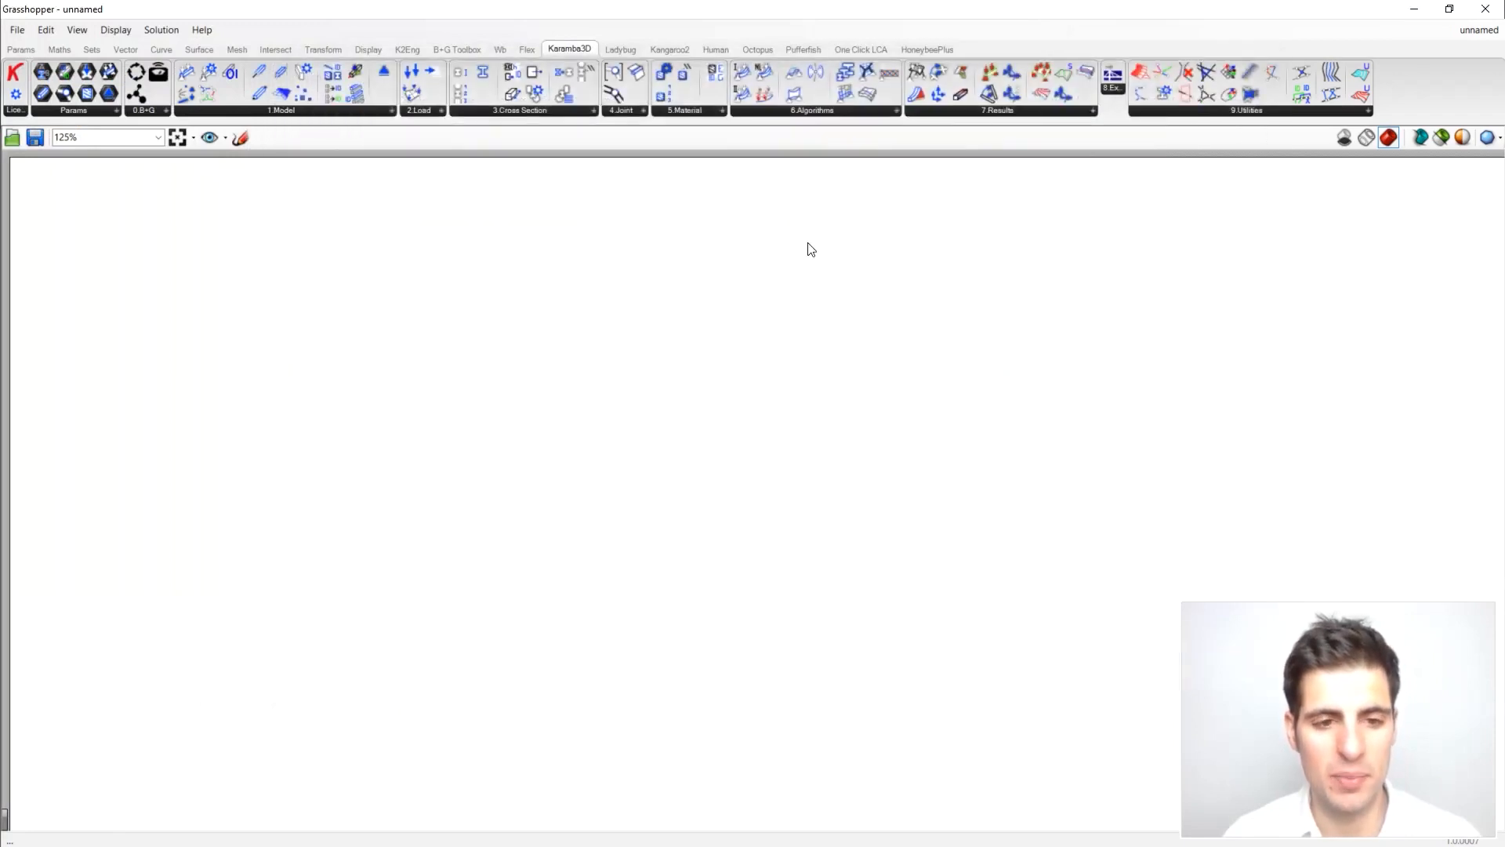
scroll(684, 305, "down", 3)
Step: Enlarge Rhino's Perspective viewport, view the model space in it, and return to the maximized Grasshopper definition
double_click(694, 17)
double_click(705, 208)
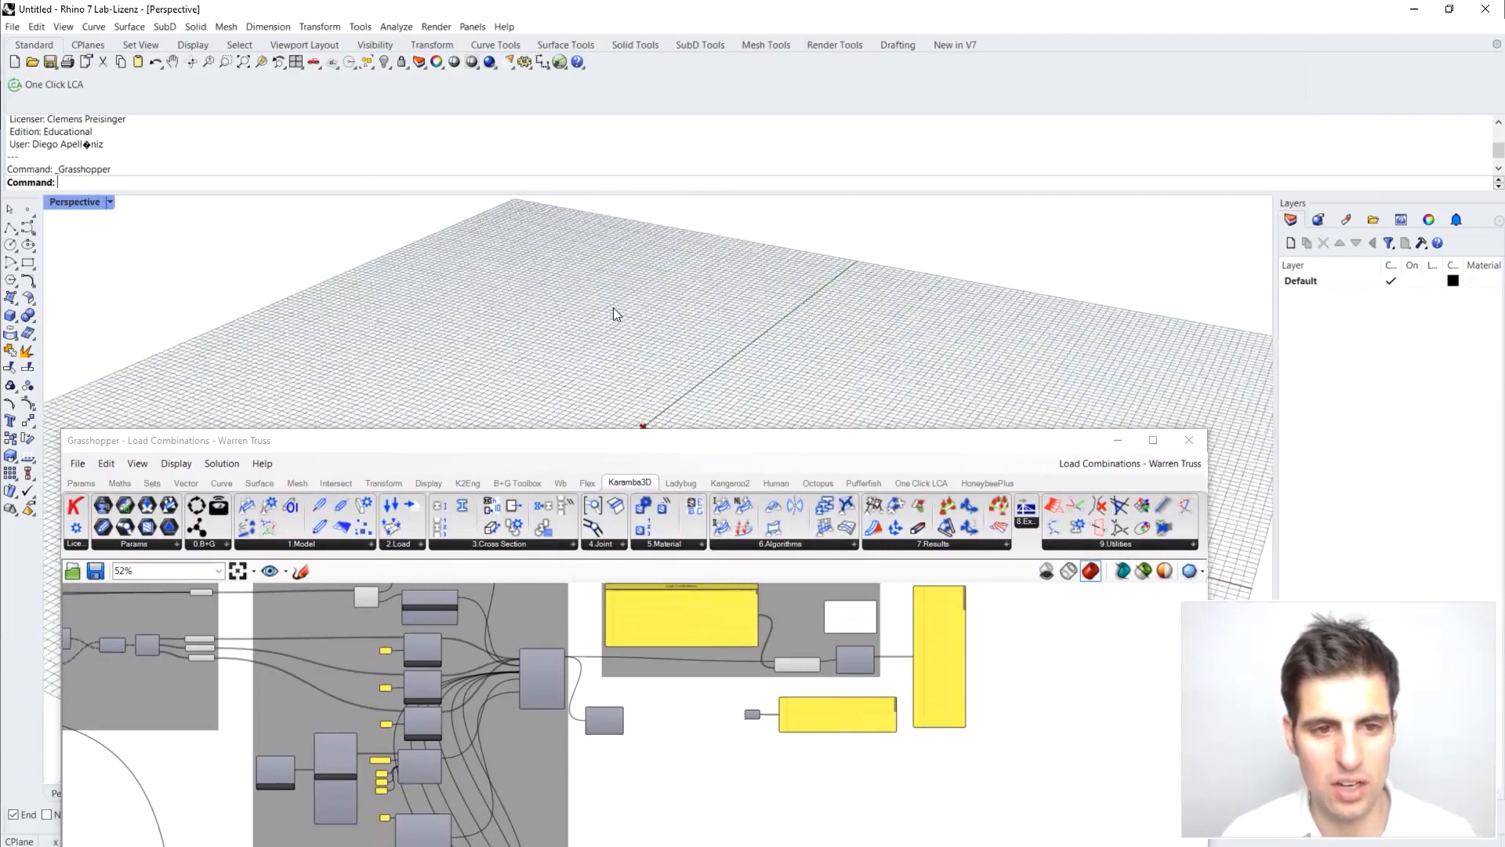
scroll(694, 377, "up", 5)
right_click_drag(696, 375, 737, 290)
left_click_drag(752, 430, 756, 237)
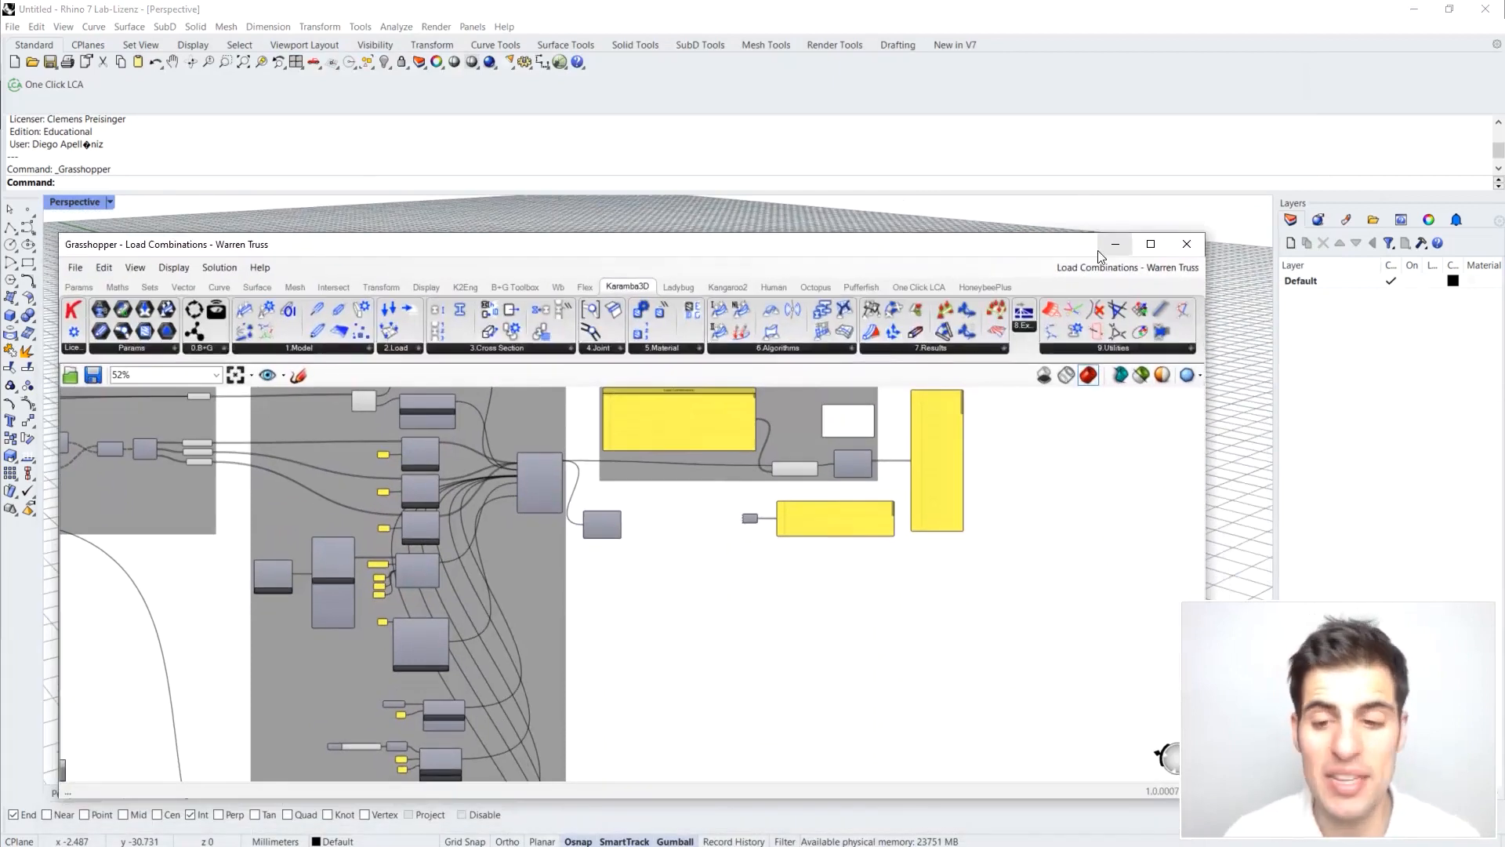
left_click(1150, 244)
Step: Locate the load combination component beside the Load Combinations list and look it up in the 0.B+G group
scroll(807, 337, "up", 4)
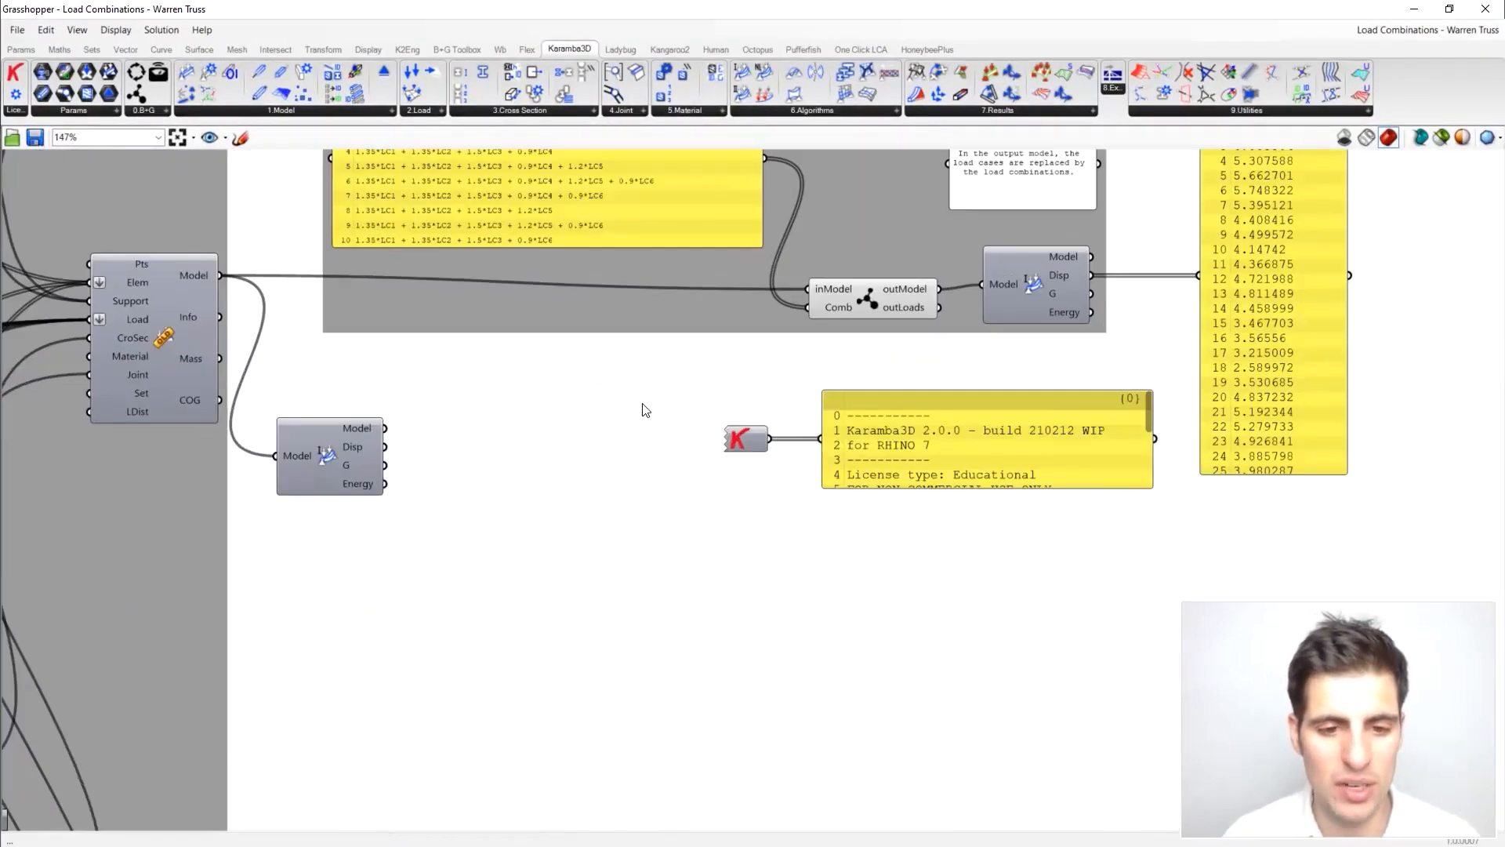
right_click_drag(642, 404, 546, 516)
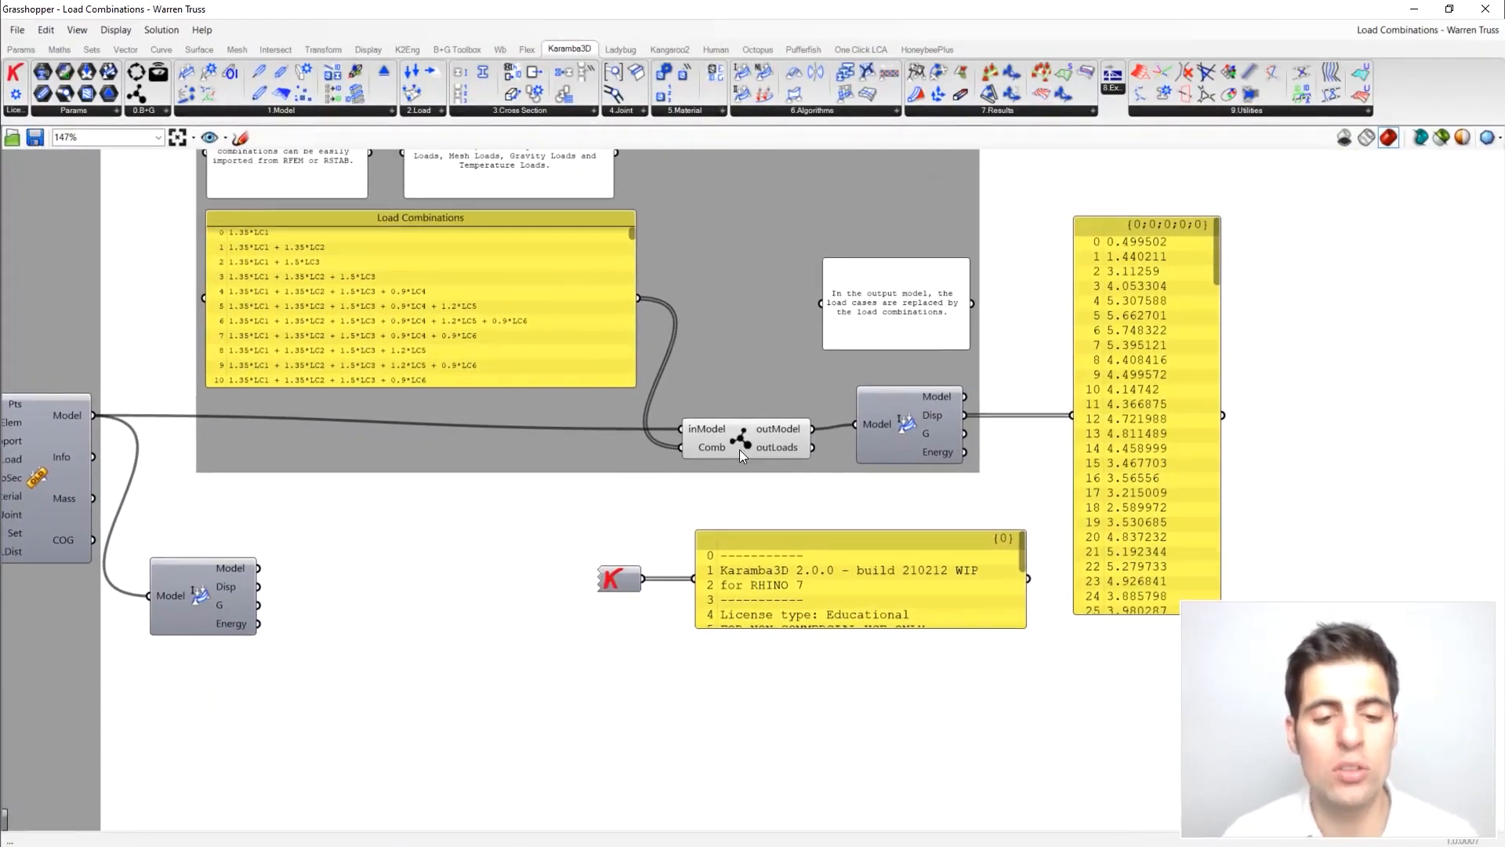
left_click(145, 111)
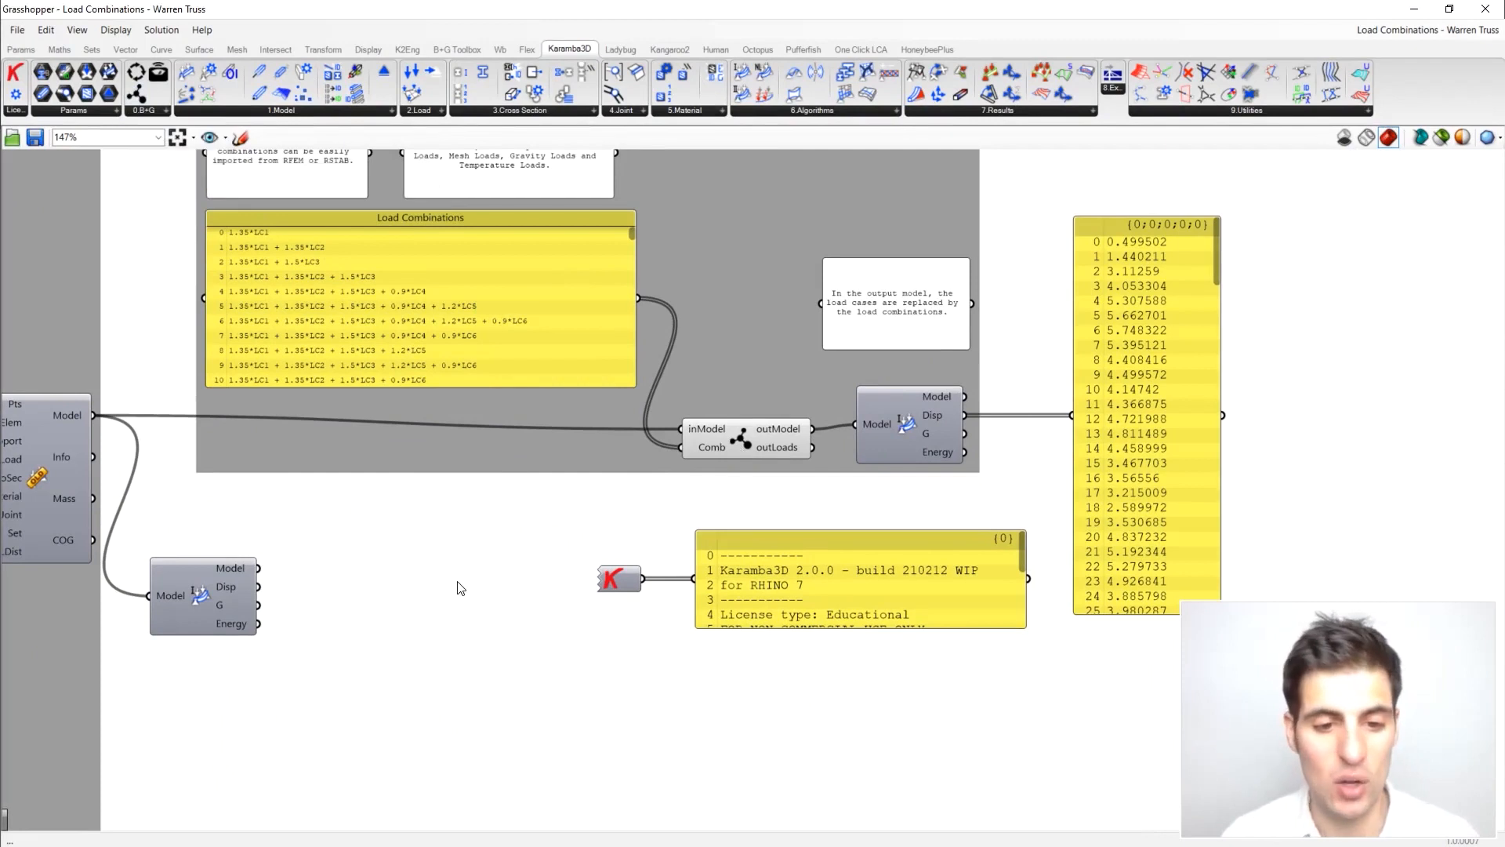
Step: Examine the load components feeding the assembled model: gravity, uniform line, crane point and temperature loads with their load cases
right_click_drag(460, 588, 554, 577)
scroll(556, 584, "down", 5)
scroll(513, 590, "up", 5)
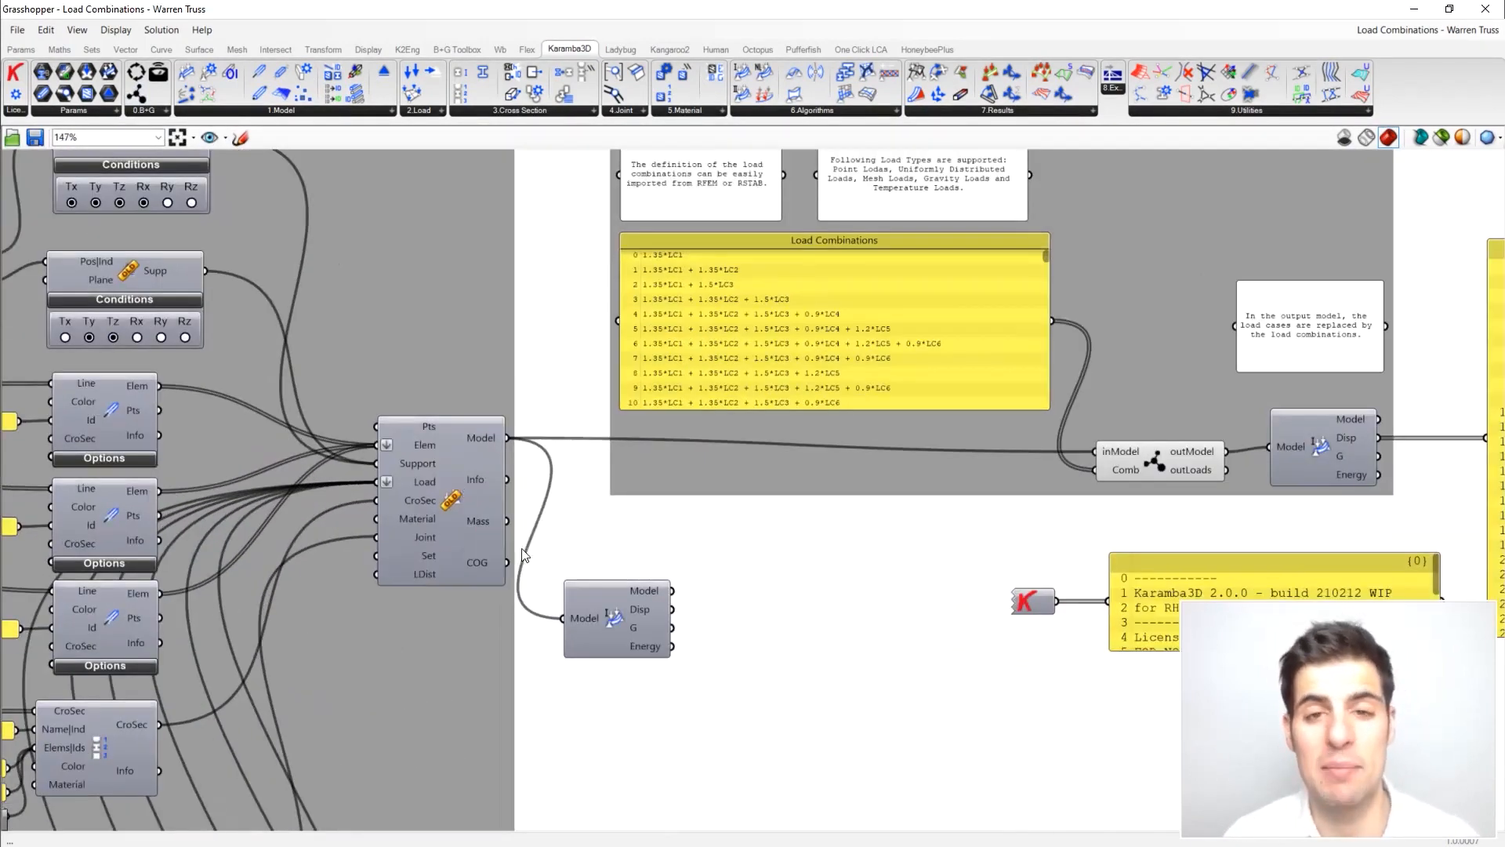
scroll(541, 545, "down", 3)
right_click_drag(644, 666, 742, 271)
scroll(594, 579, "up", 2)
right_click_drag(839, 372, 865, 476)
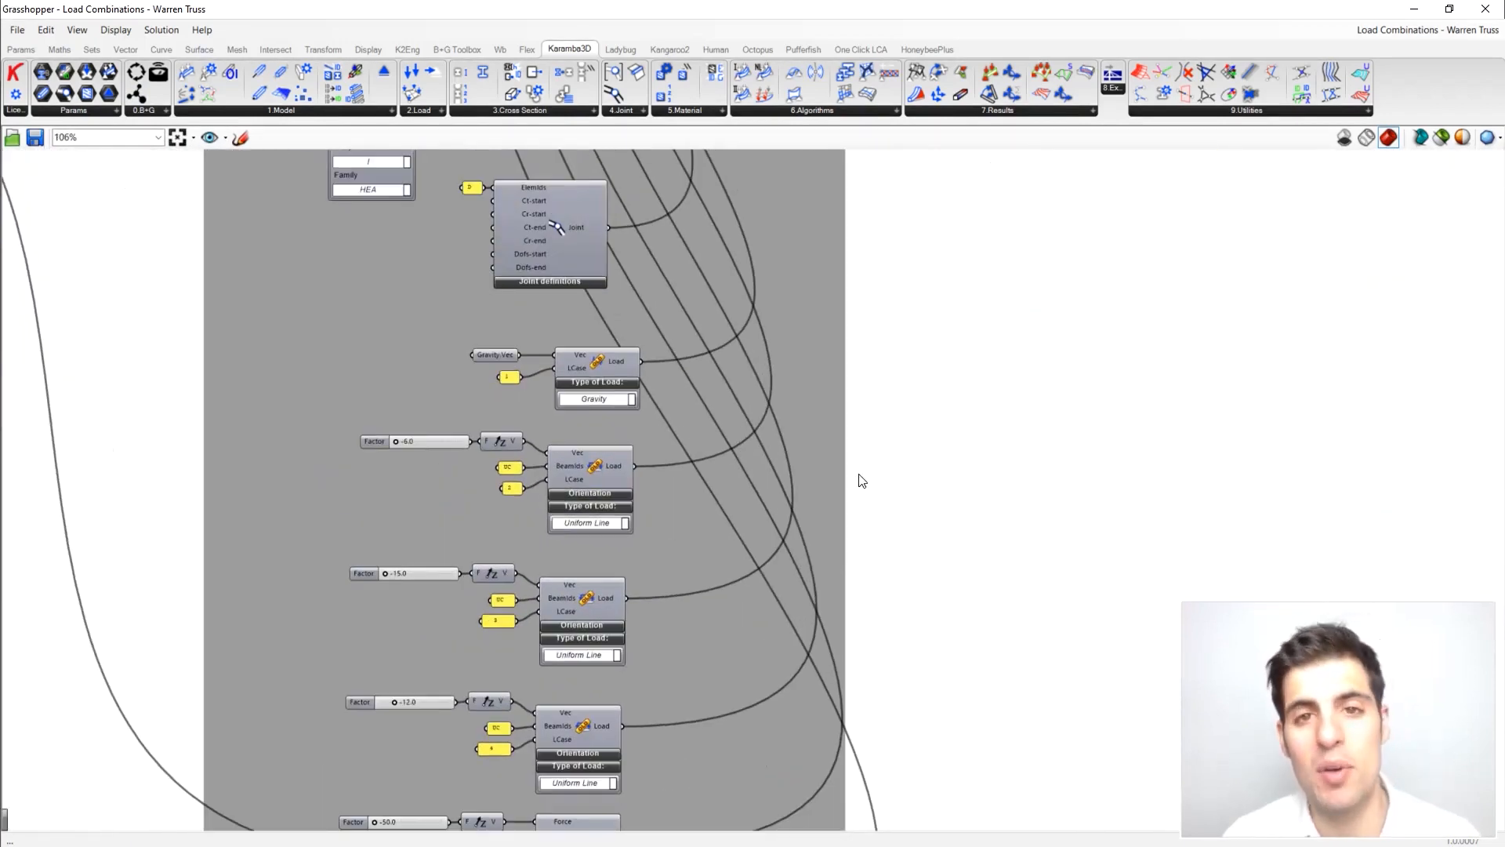
scroll(592, 479, "up", 1)
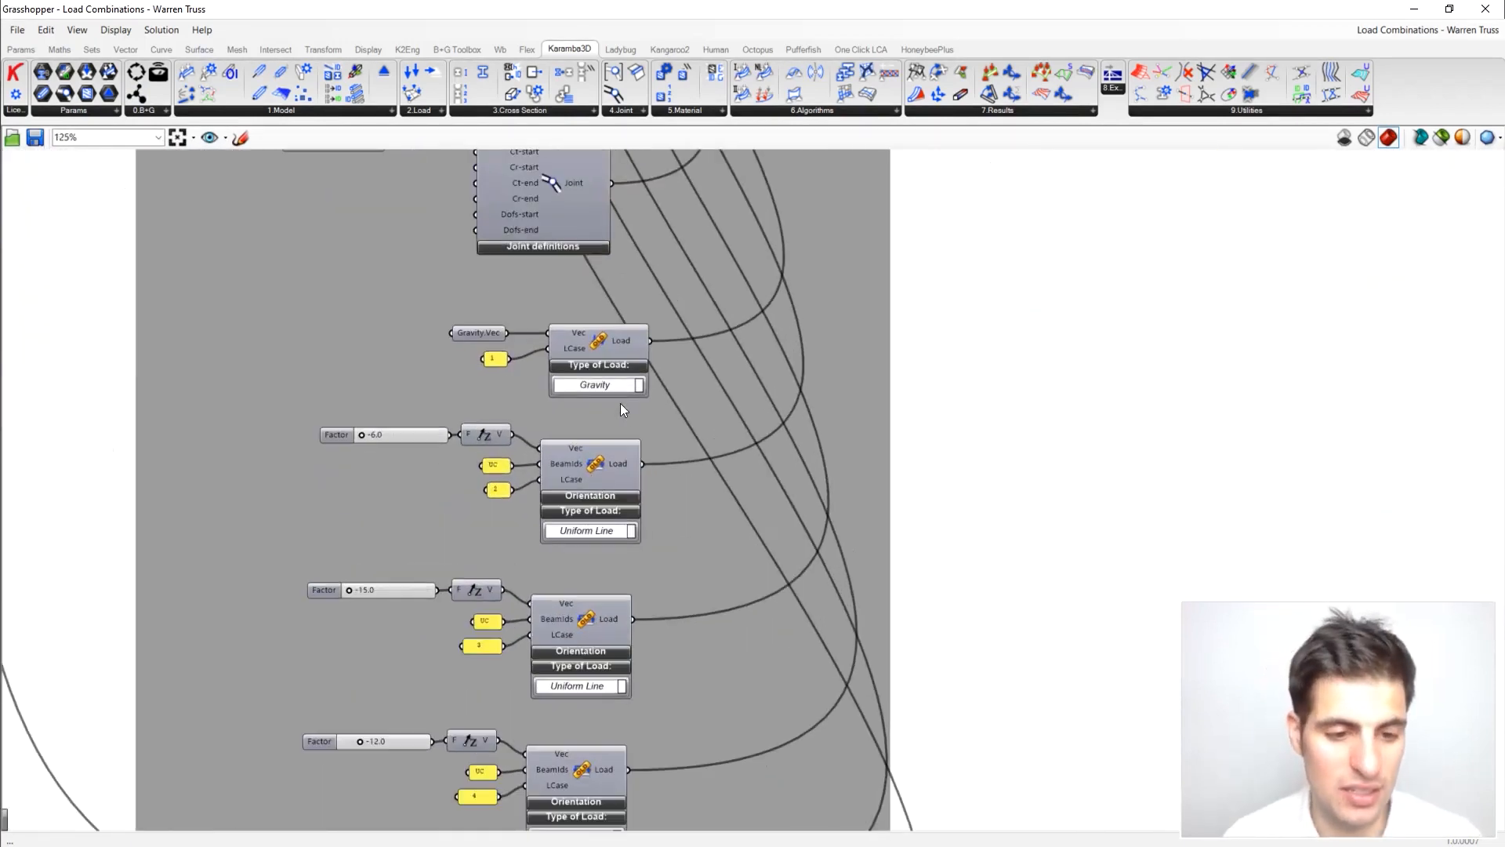
right_click_drag(903, 639, 934, 509)
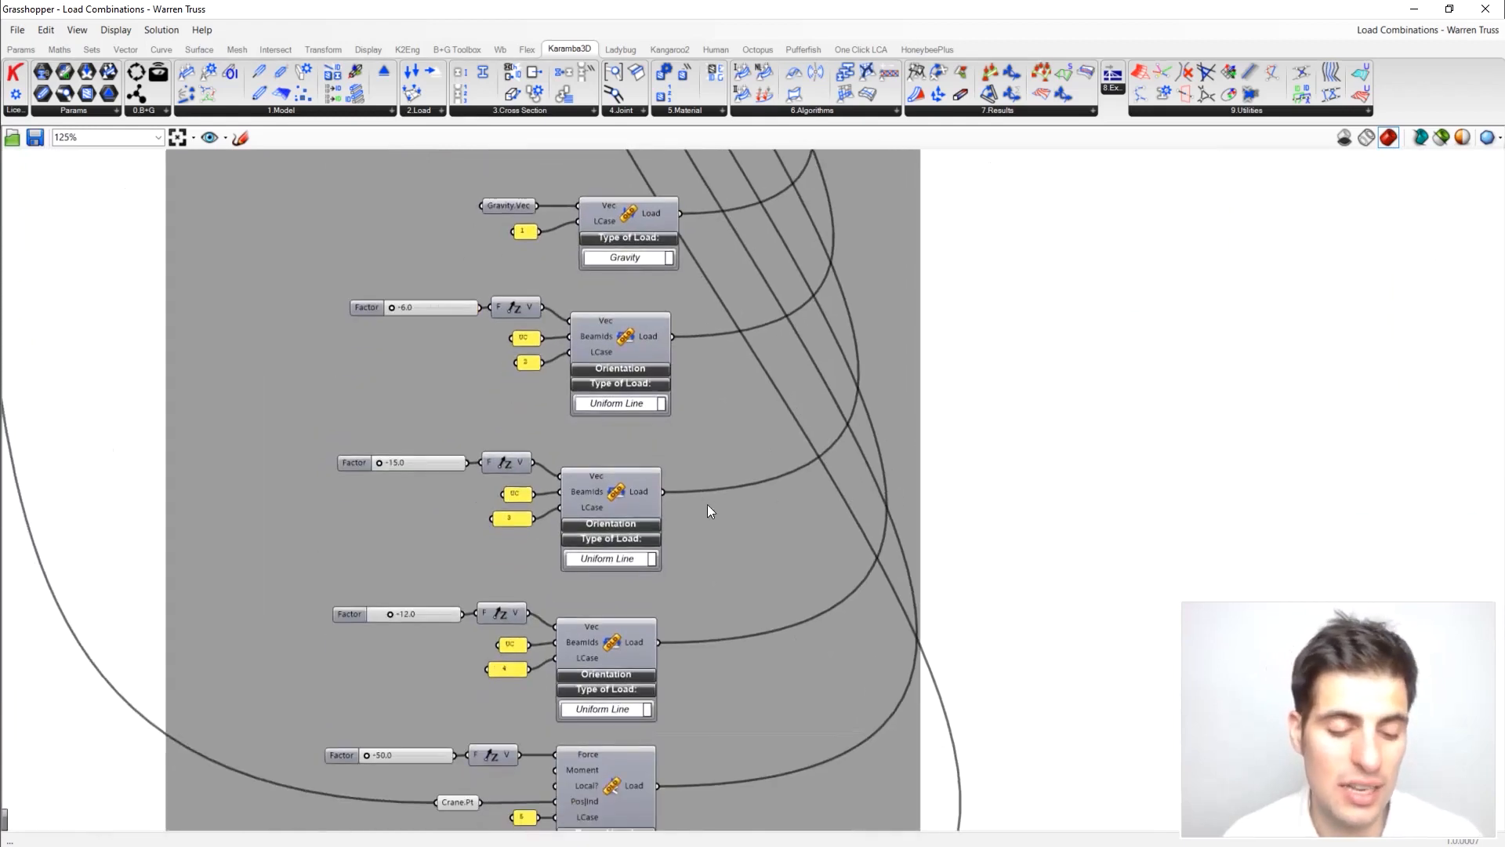
scroll(707, 505, "down", 1)
right_click_drag(698, 632, 690, 483)
right_click_drag(671, 580, 680, 461)
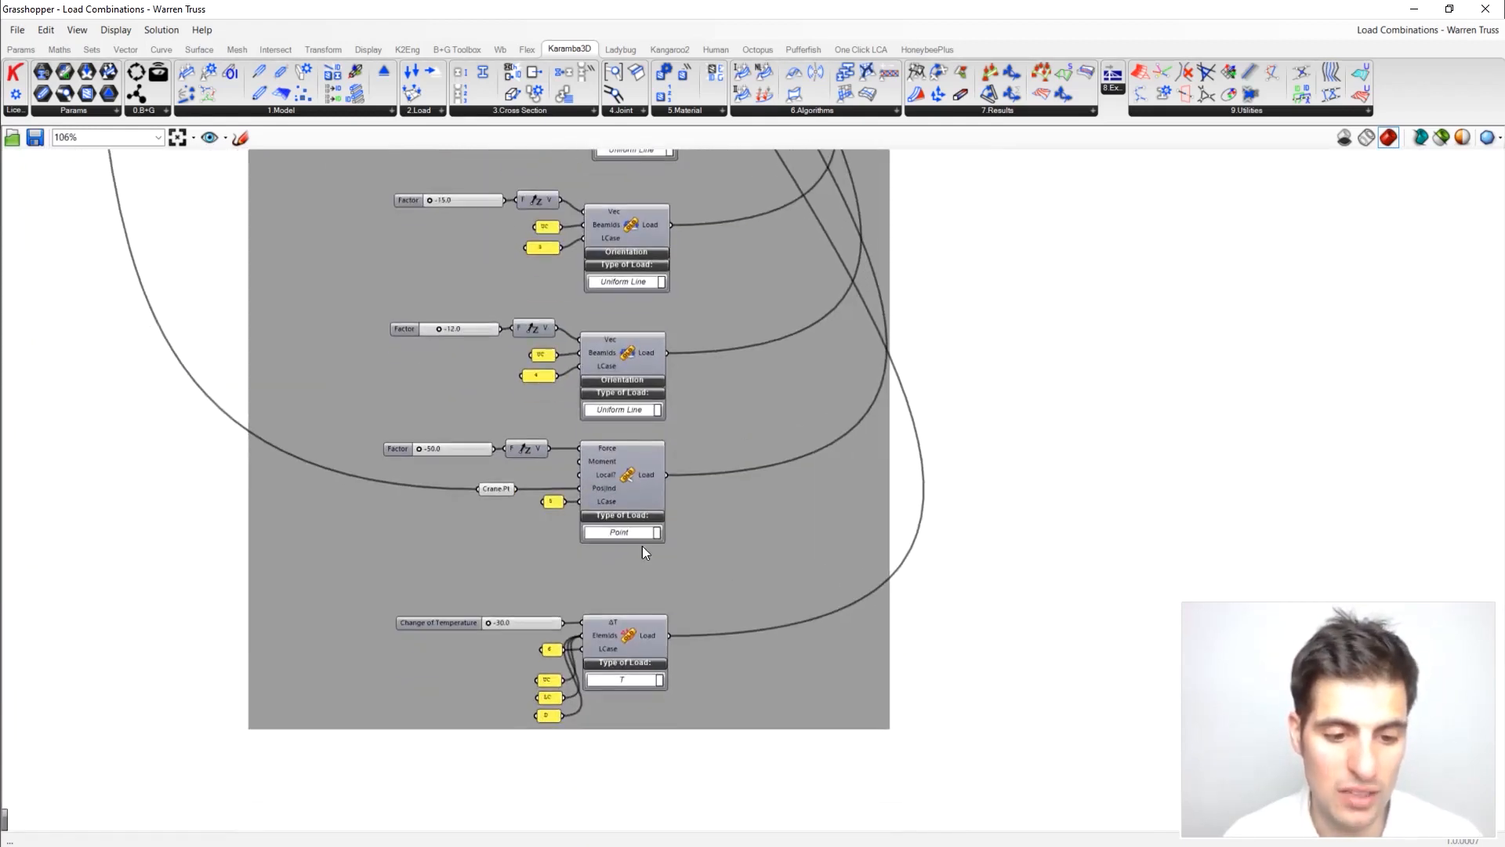
scroll(562, 672, "up", 1)
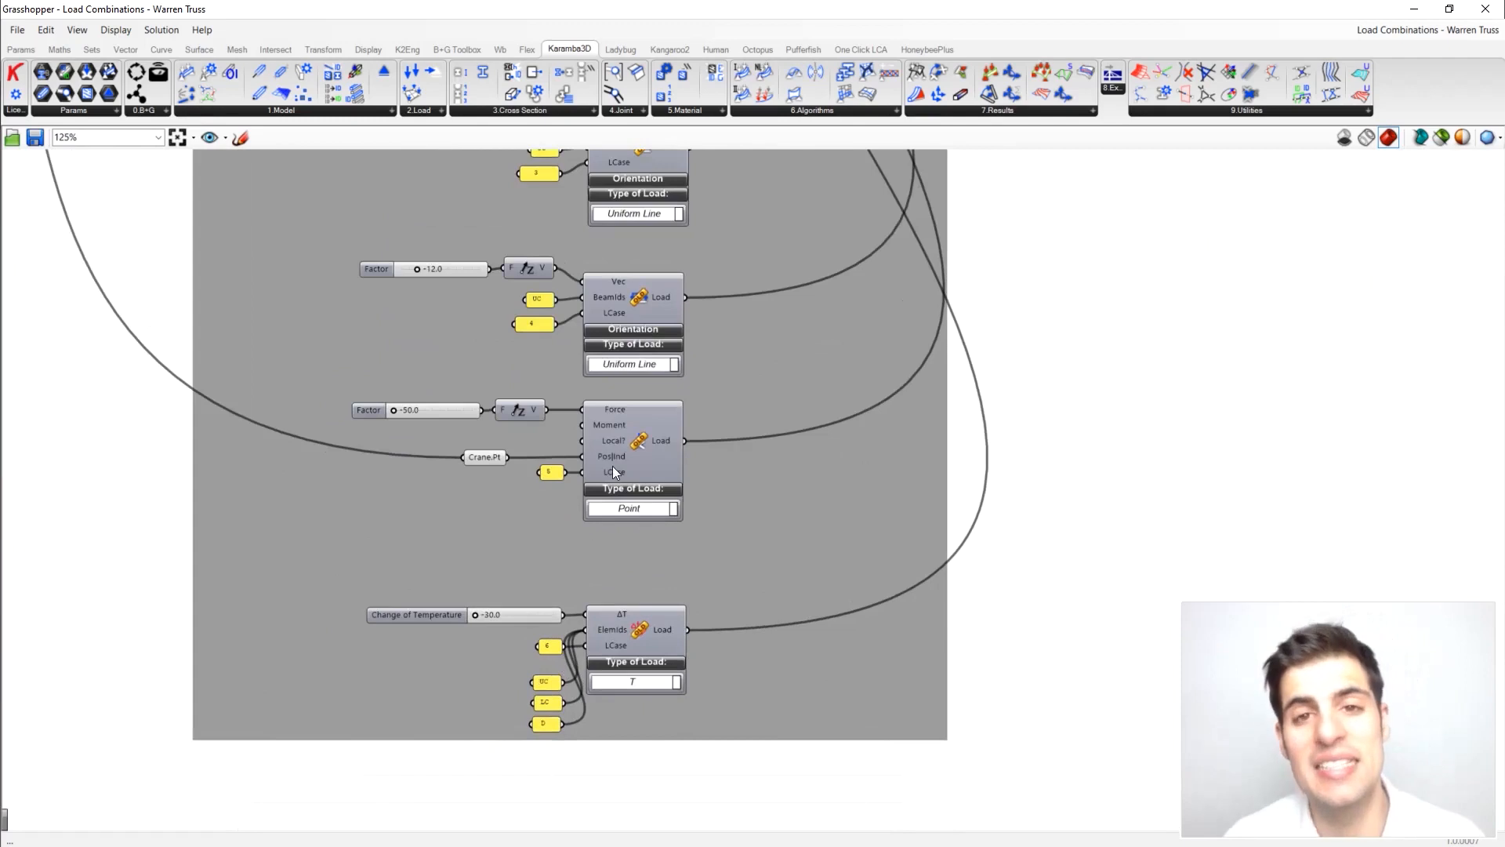
Step: Return to the Load Combinations list and shift the load combination component slightly within its group
right_click_drag(1094, 245, 1001, 581)
right_click_drag(1024, 363, 924, 746)
right_click_drag(1008, 229, 765, 600)
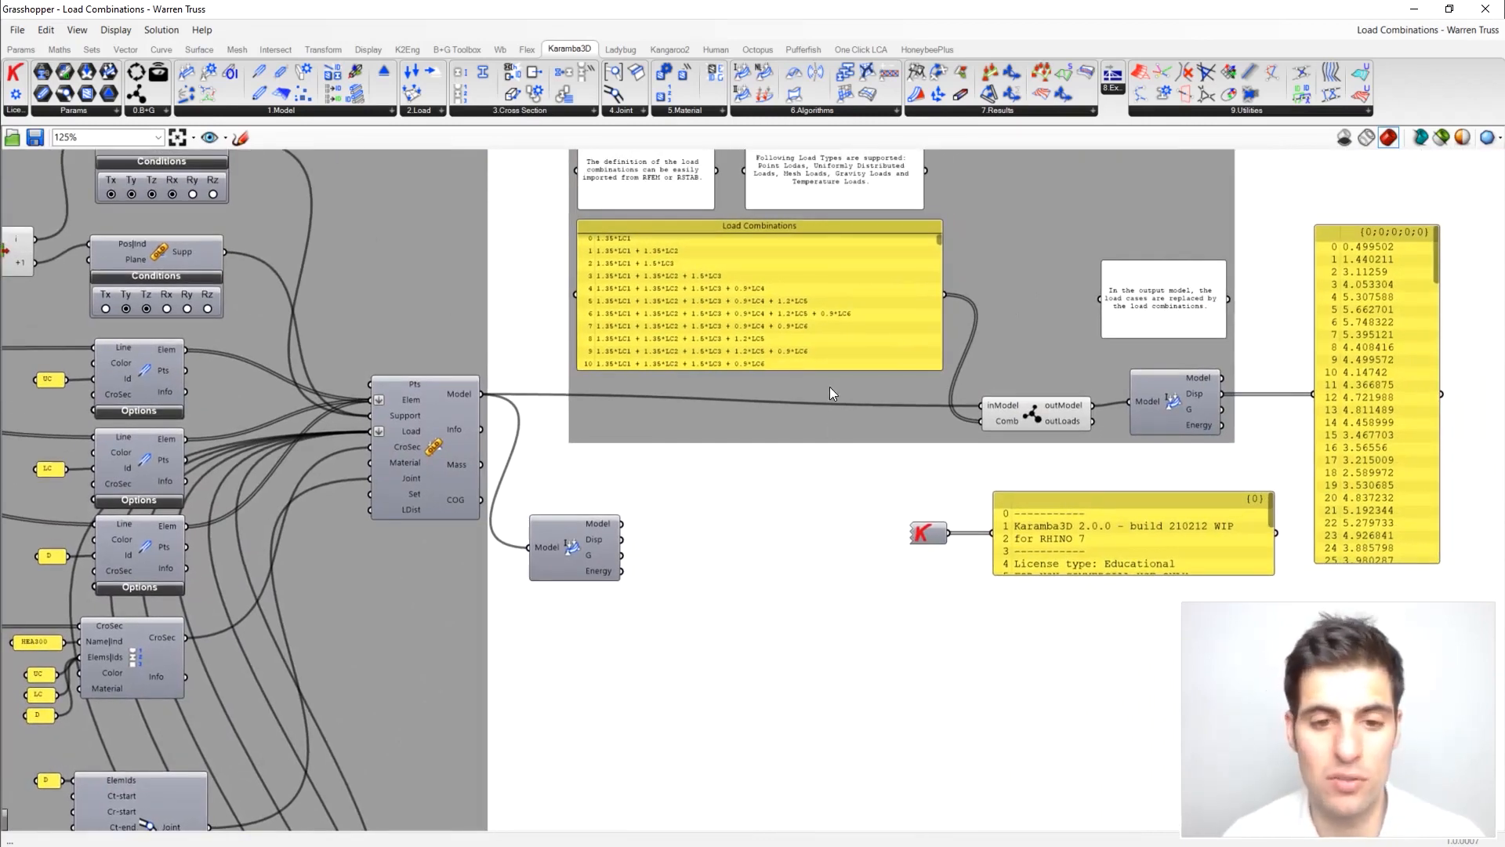
right_click_drag(982, 384, 924, 416)
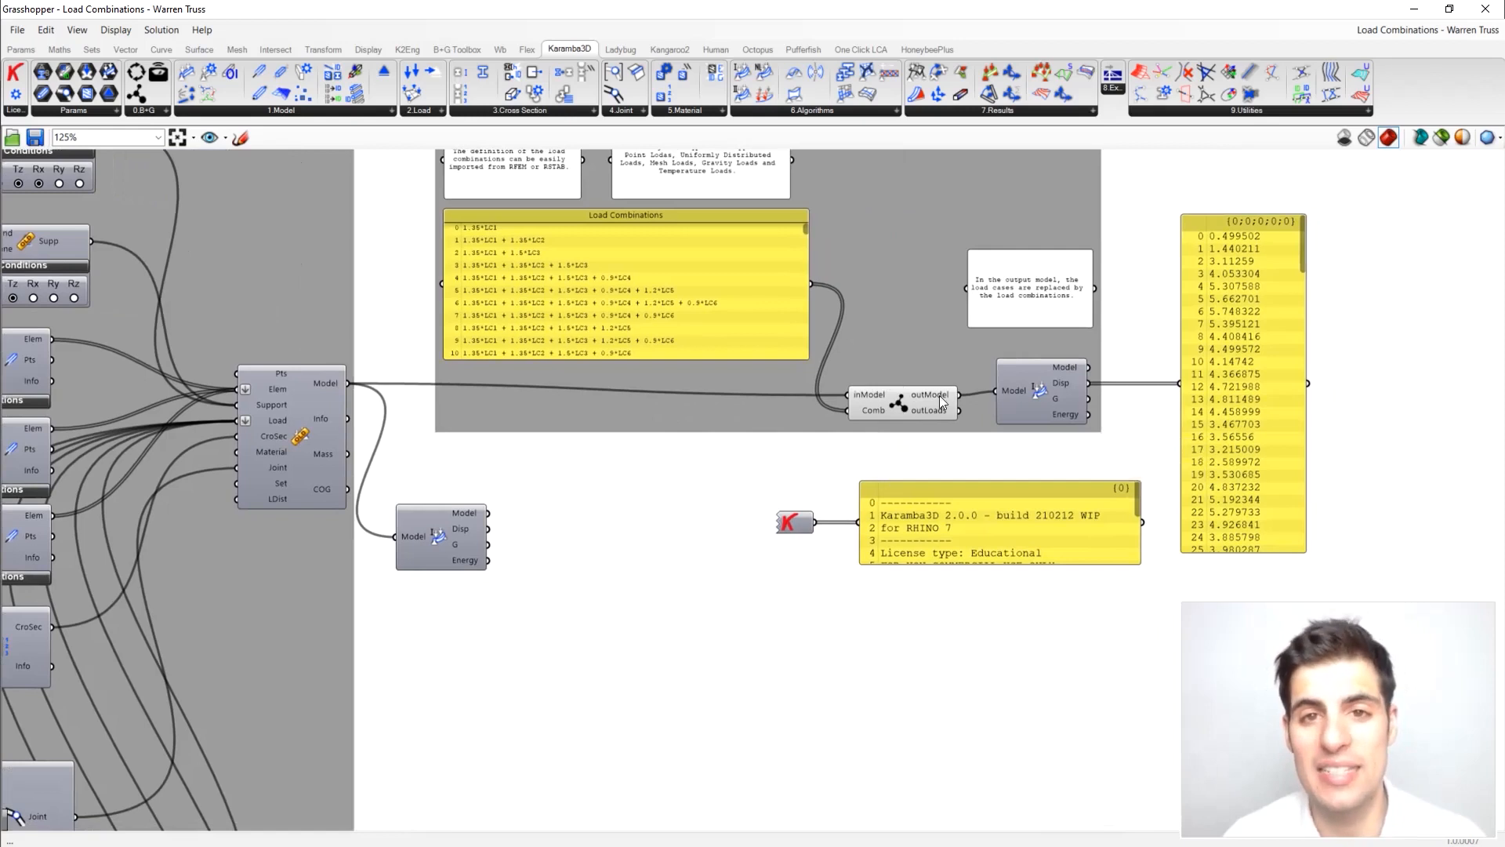
scroll(553, 282, "up", 1)
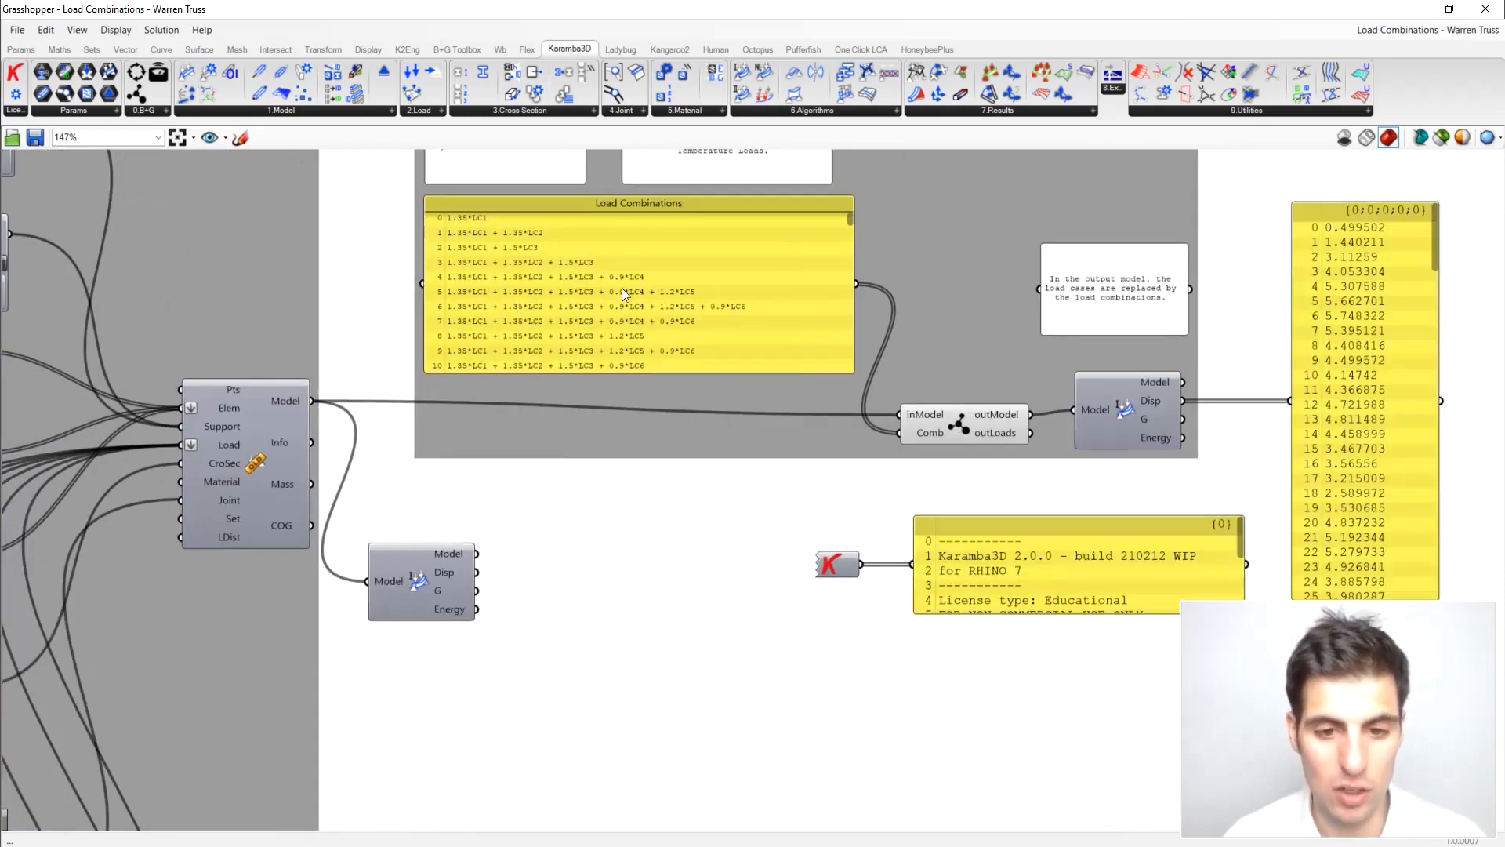
left_click(929, 439)
left_click_drag(929, 439, 921, 435)
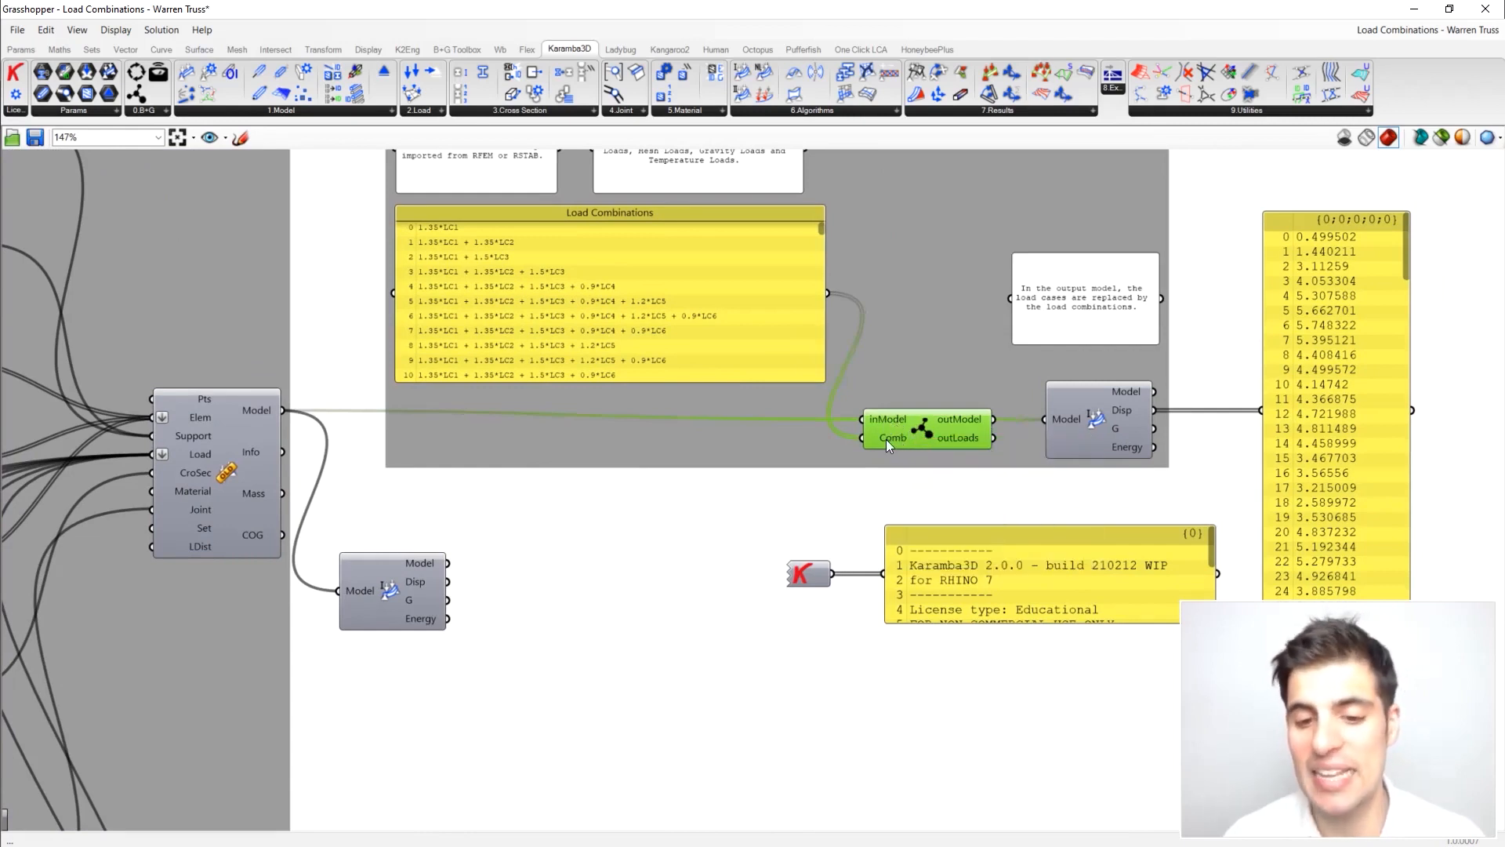
Step: Review the Load Combinations list feeding the load combination component, and switch to RFEM to view the Warren Truss model
mouse_move(886, 439)
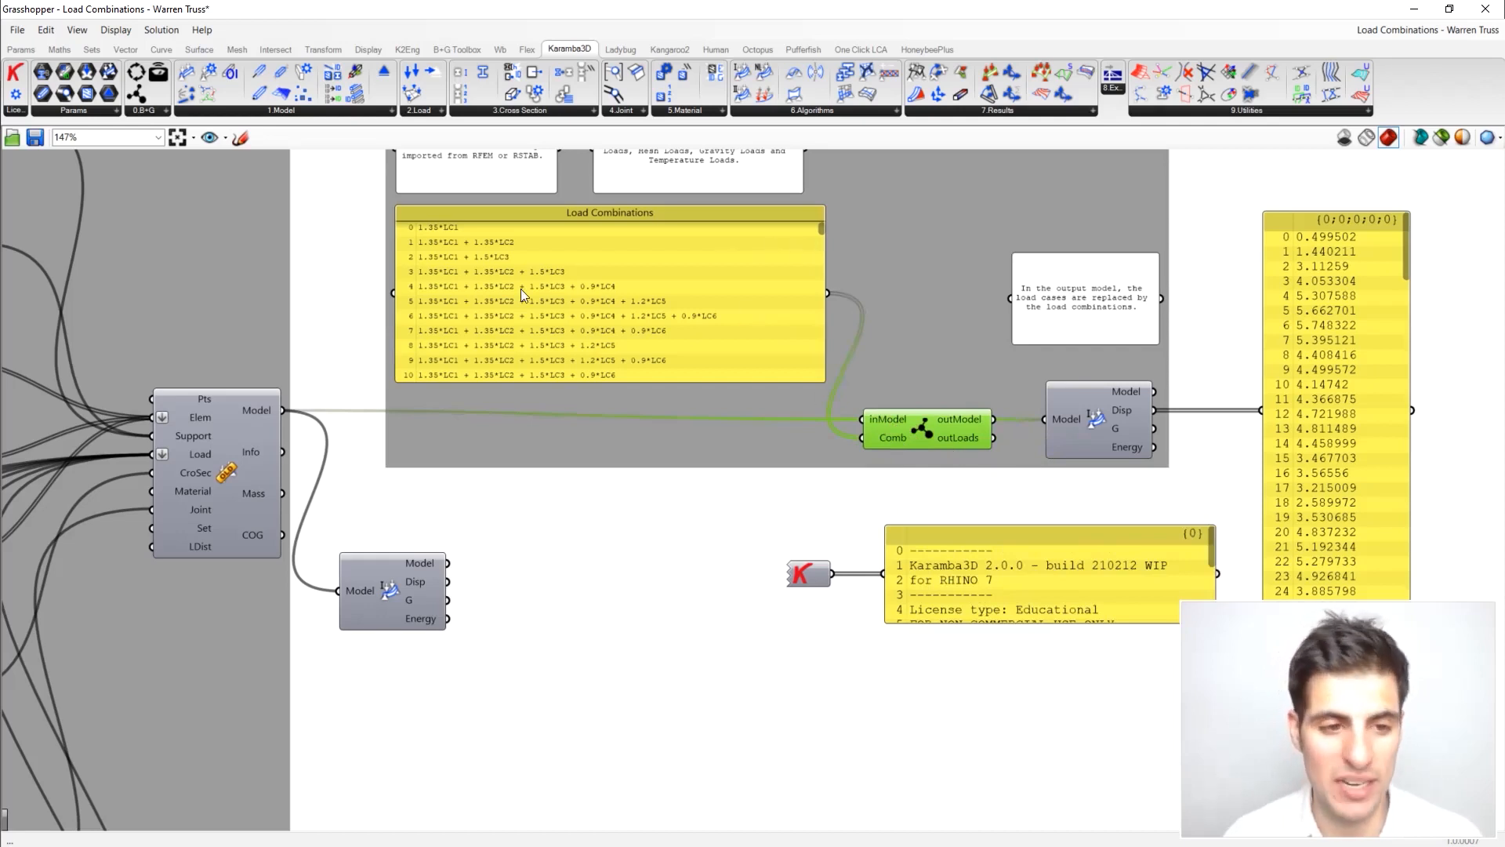
scroll(521, 289, "up", 1)
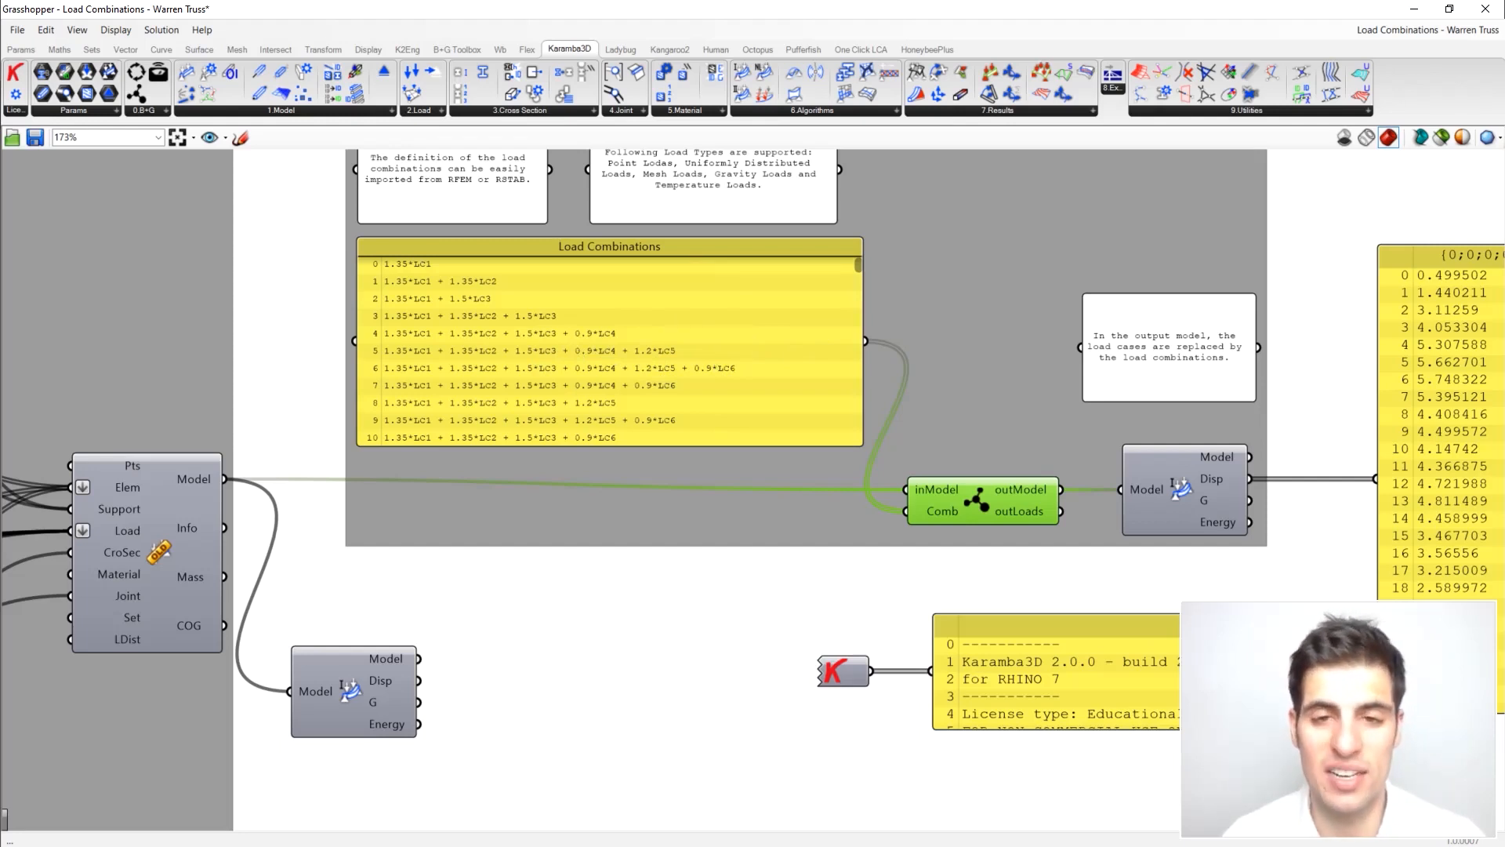
left_click_drag(2, 211, 824, 160)
left_click(943, 161)
middle_click_drag(592, 220, 758, 424)
scroll(632, 330, "up", 5)
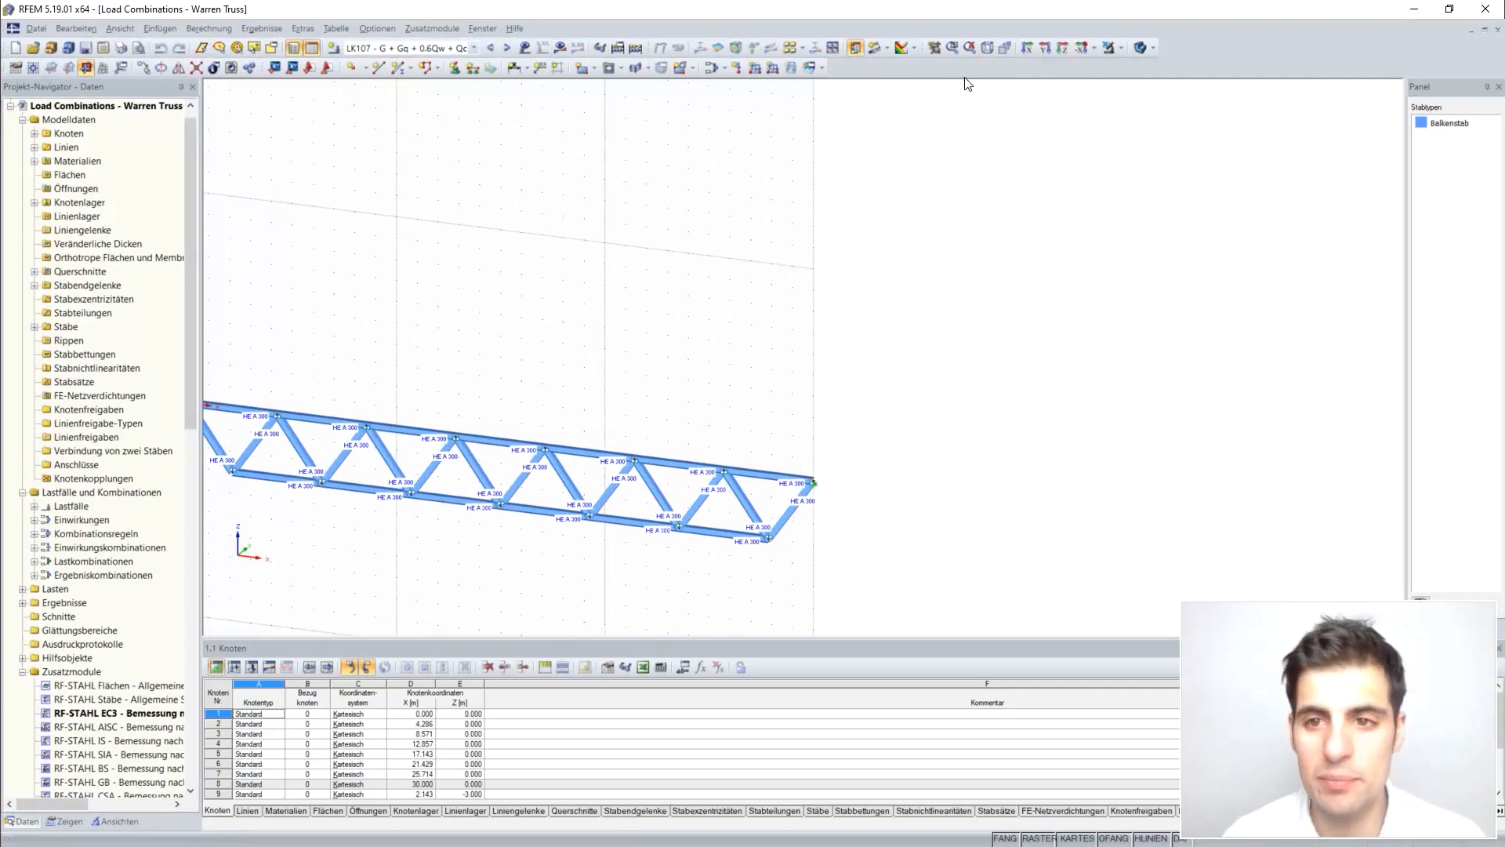
Step: Browse RFEM's existing load combinations in the load cases and combinations dialog, close it and return to Grasshopper
left_click(715, 70)
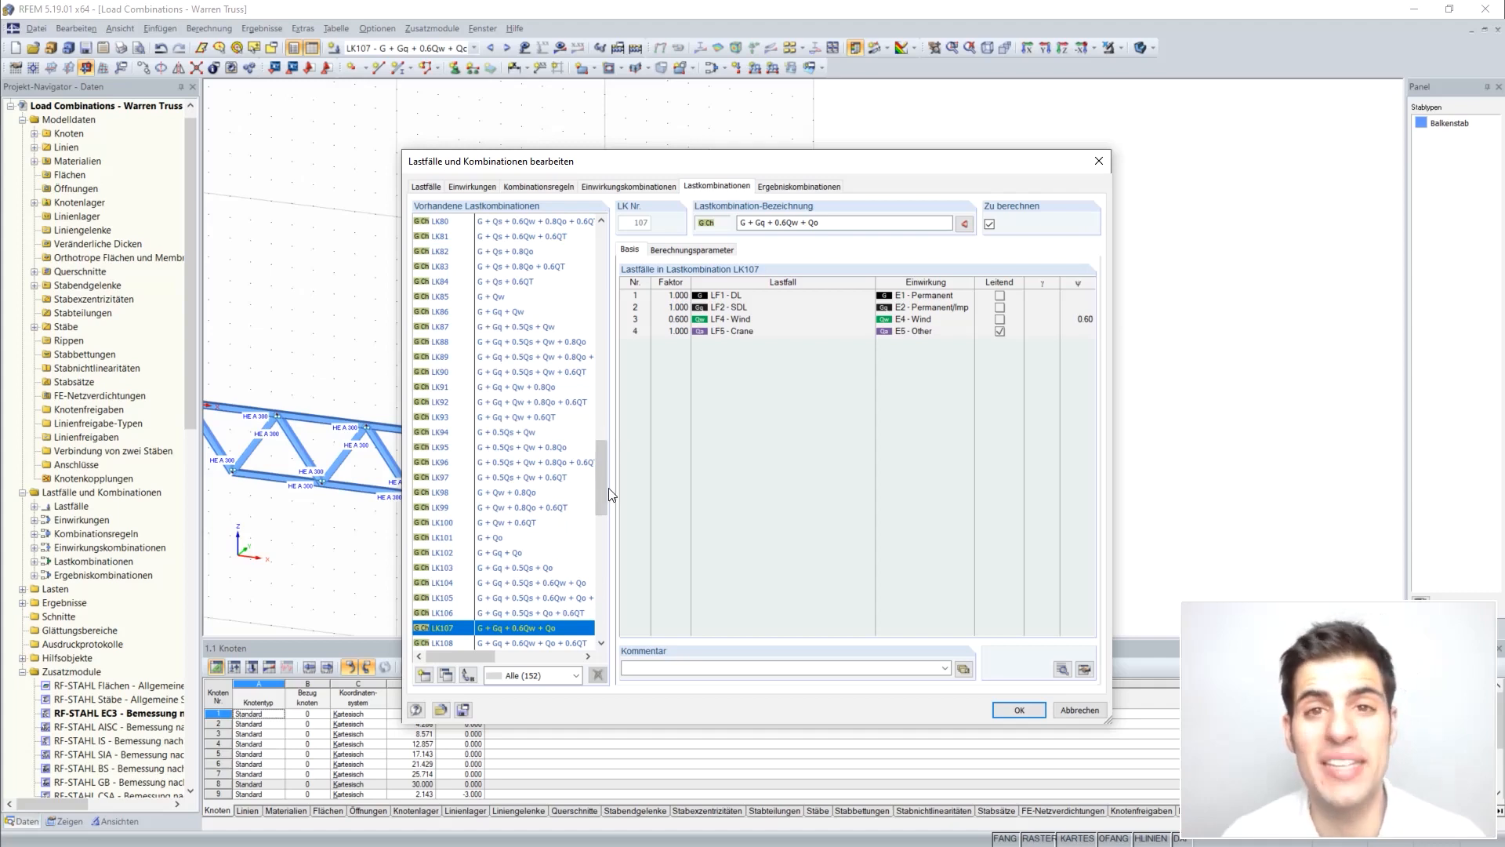
scroll(601, 494, "up", 12)
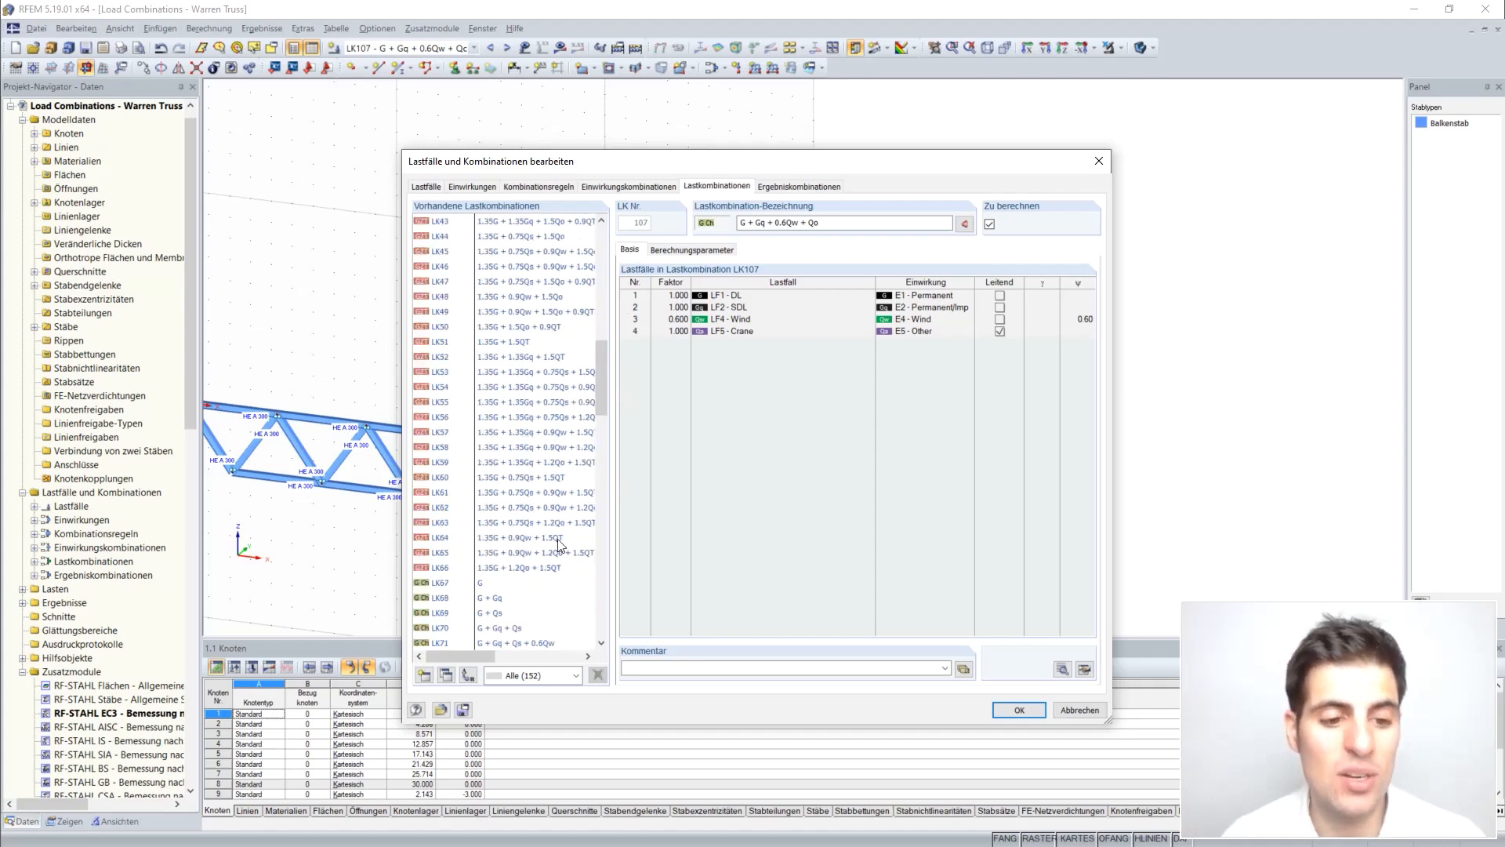
left_click(1102, 158)
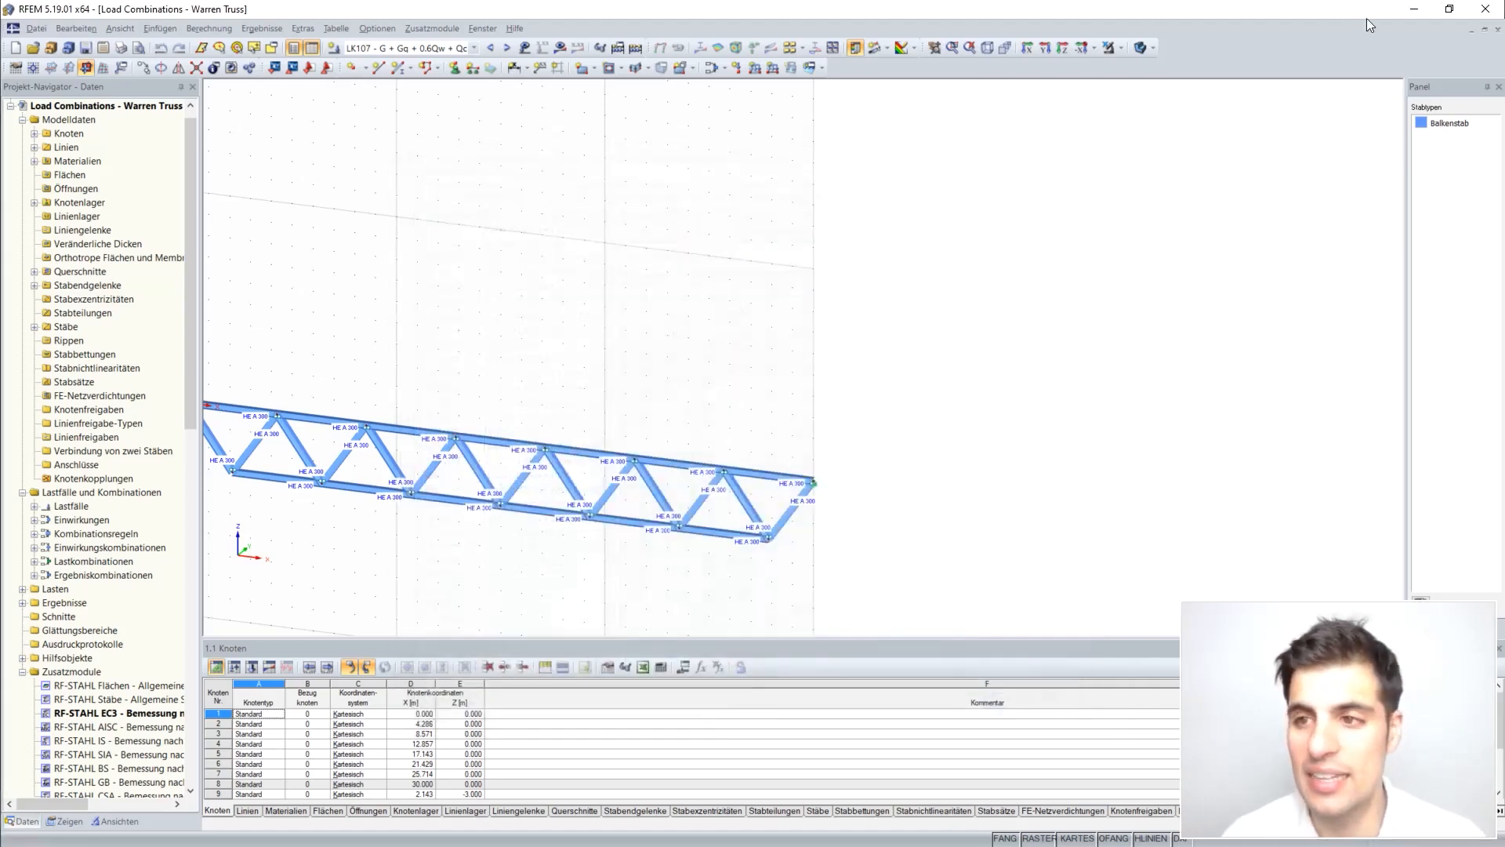
left_click(1405, 12)
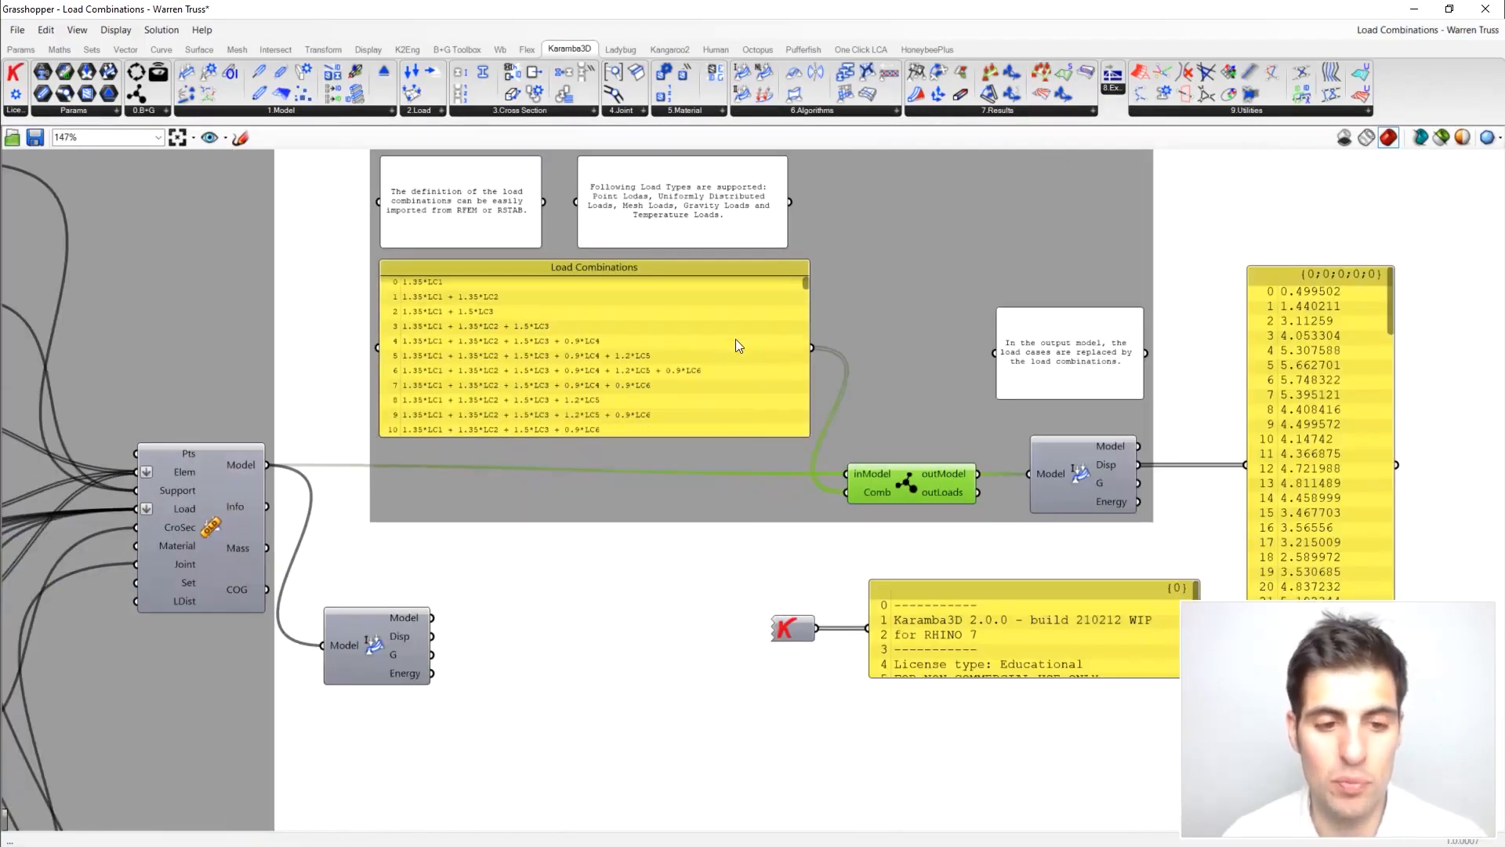
Step: Examine the load combination component's outputs and the analysis displacements, and survey its place in the whole truss definition
right_click_drag(880, 488, 822, 467)
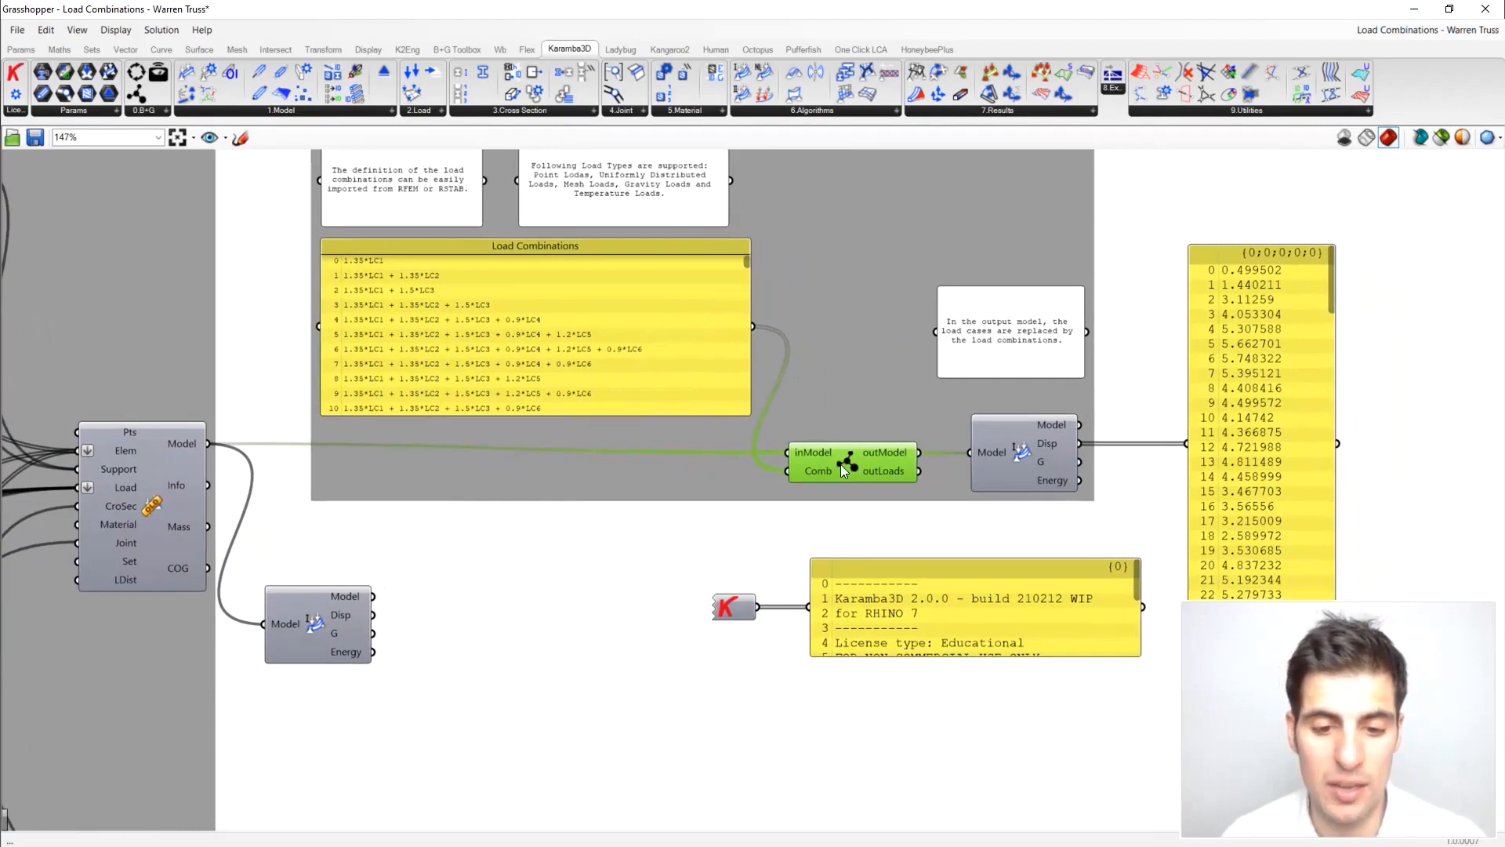
right_click_drag(962, 449, 933, 445)
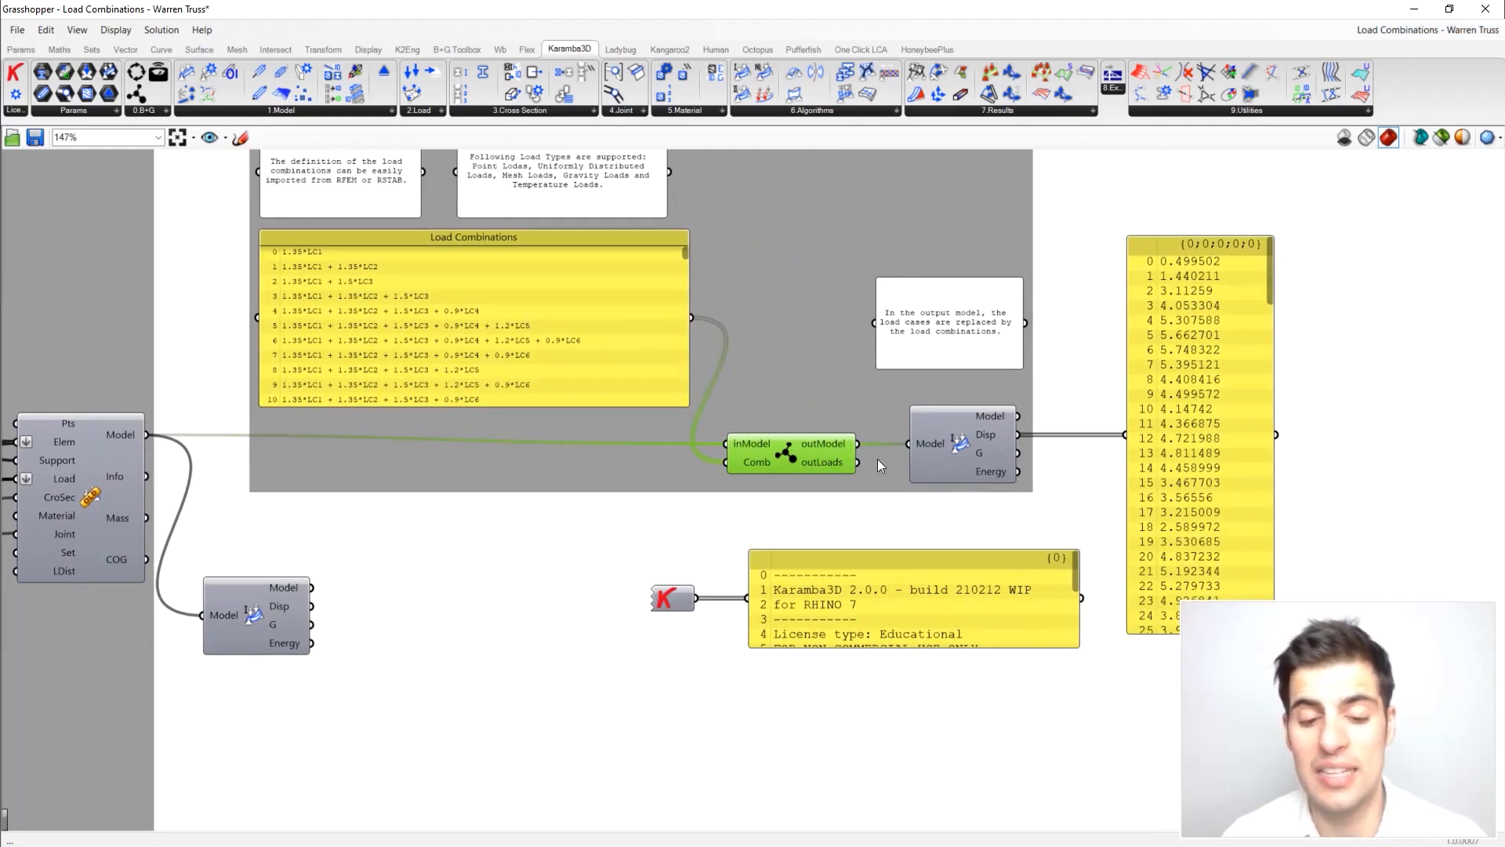
mouse_move(830, 448)
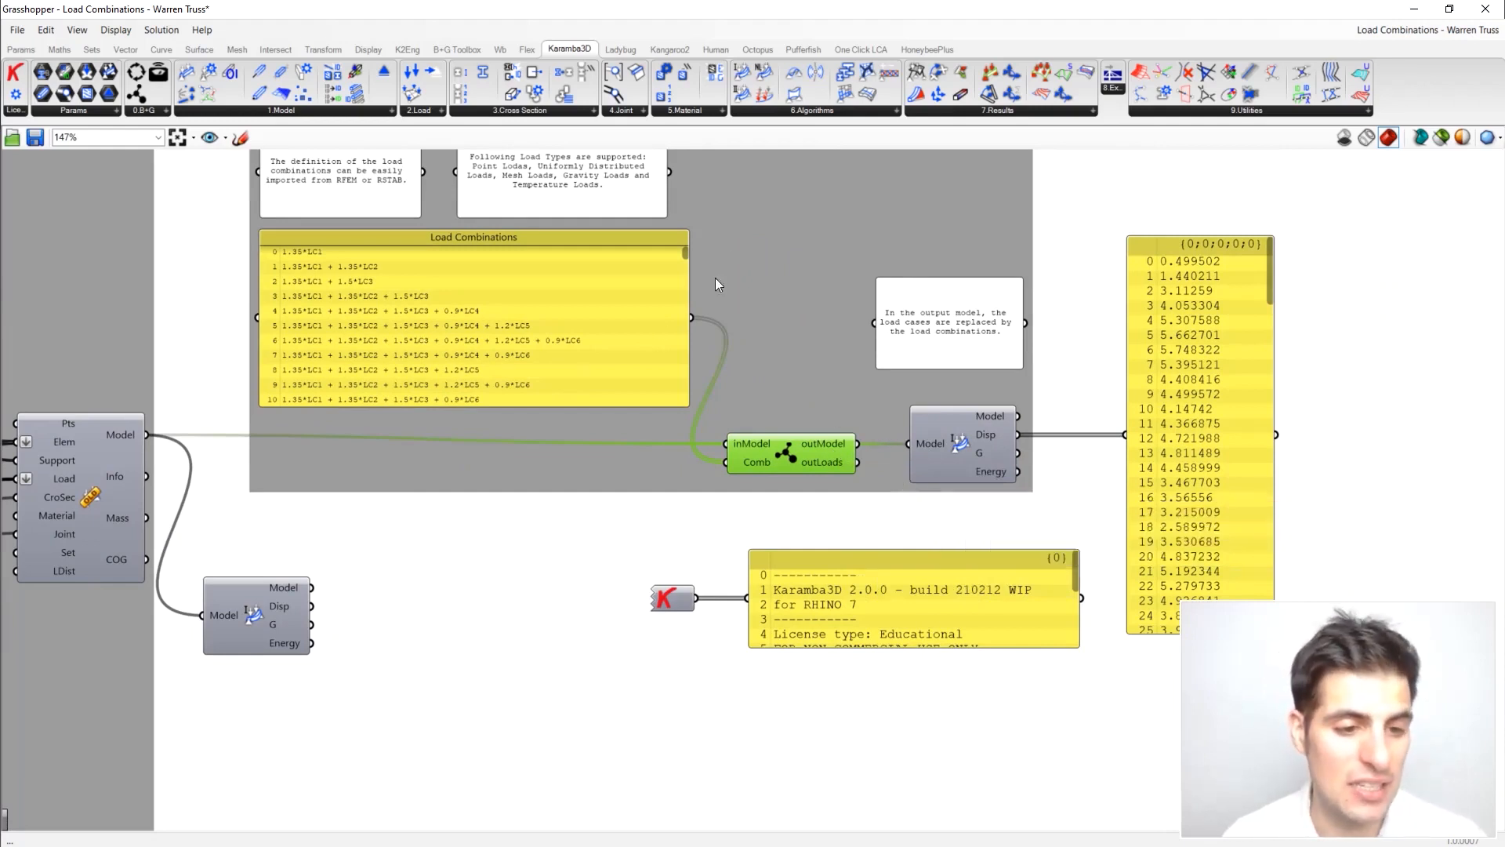
left_click(1092, 418)
scroll(894, 299, "down", 3)
right_click_drag(486, 273, 741, 235)
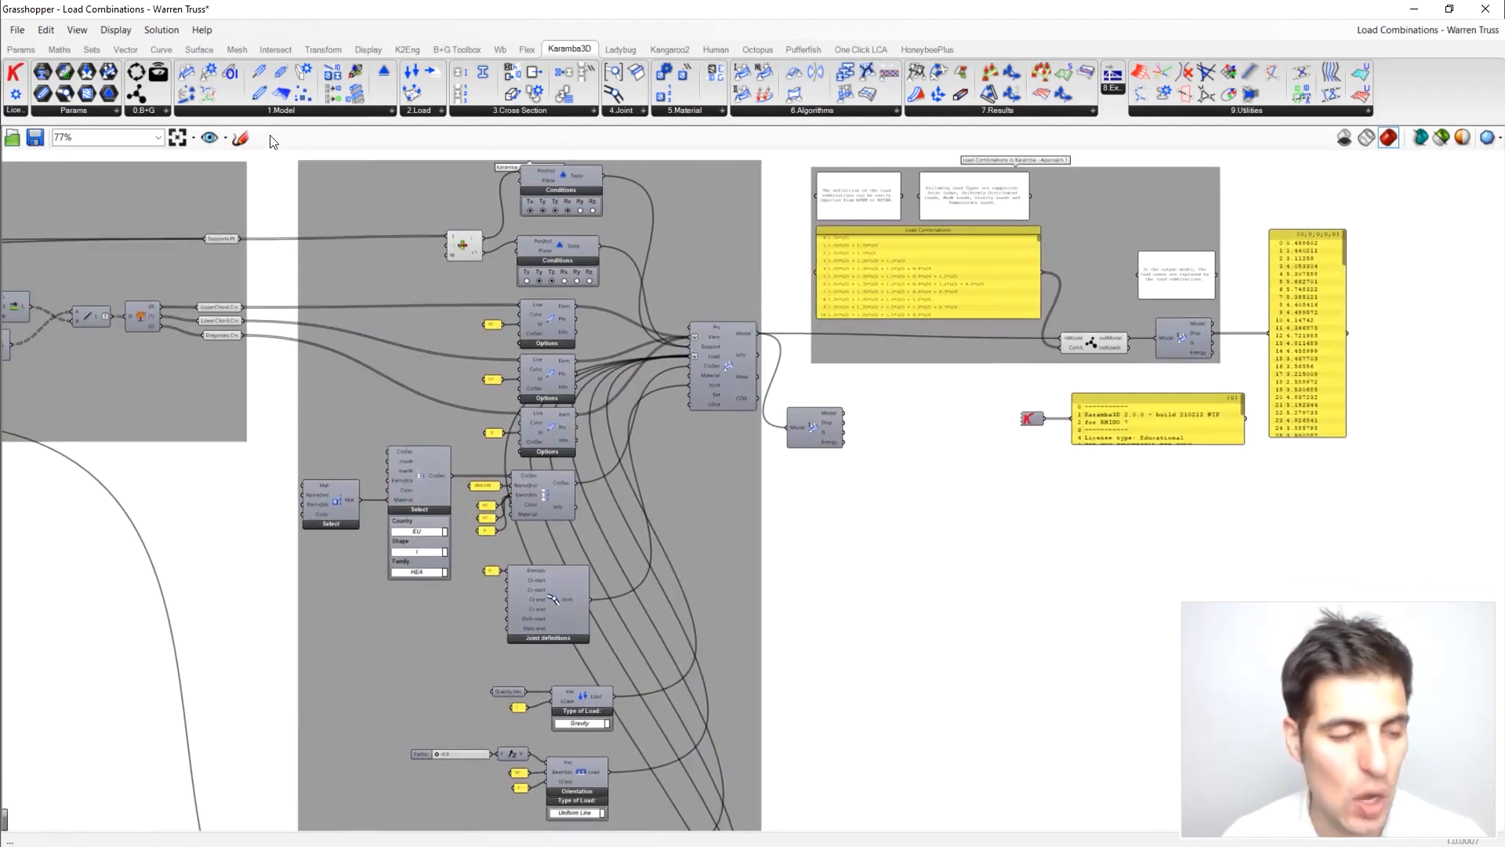
Step: Close the Warren Truss definition without saving and open the example file Mass Source - Irregular Bracing.gh
left_click(17, 32)
left_click(138, 343)
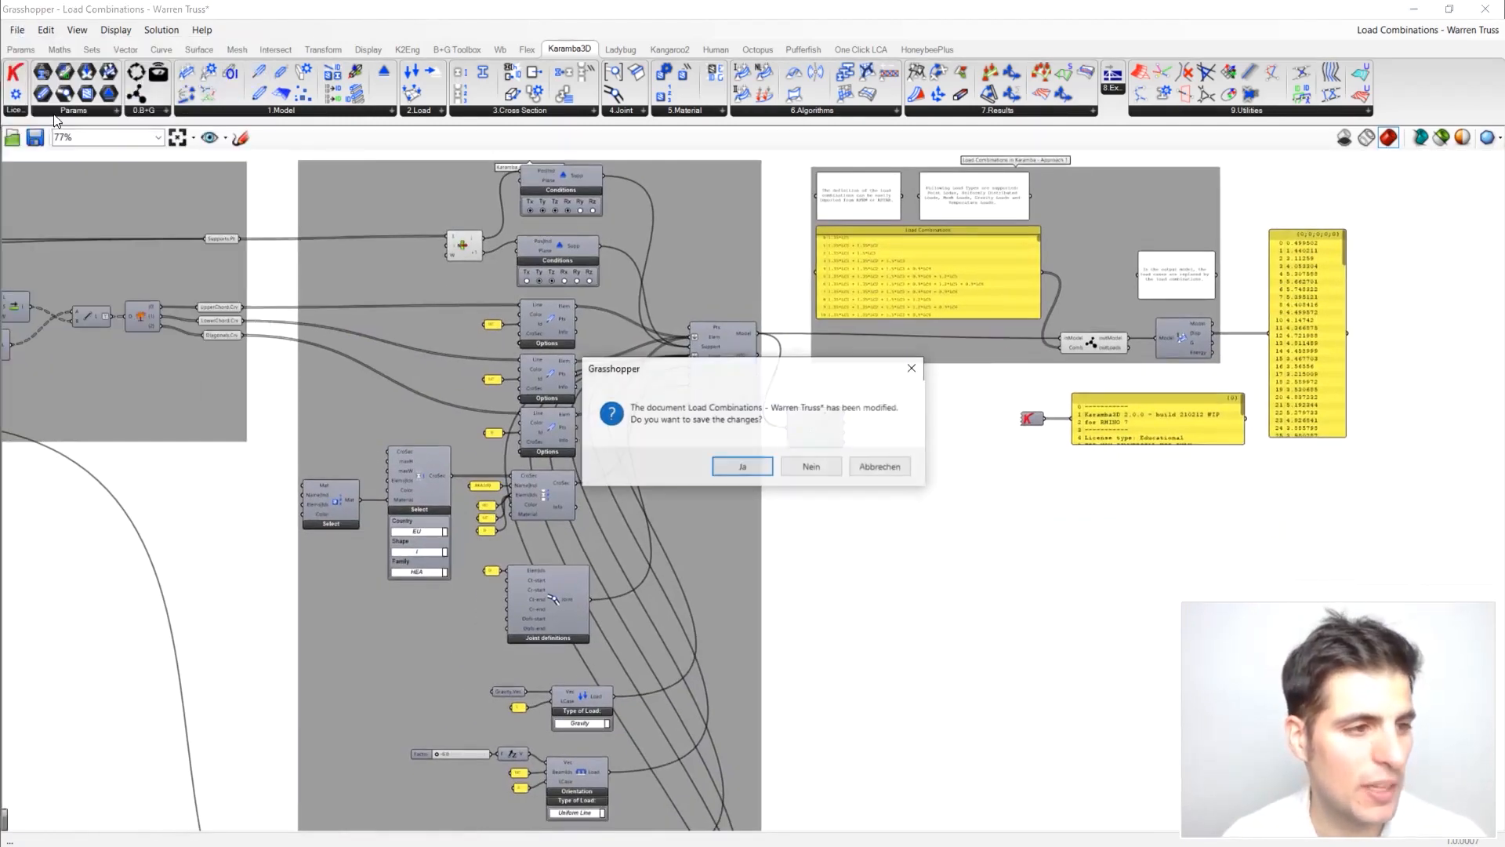
left_click(810, 466)
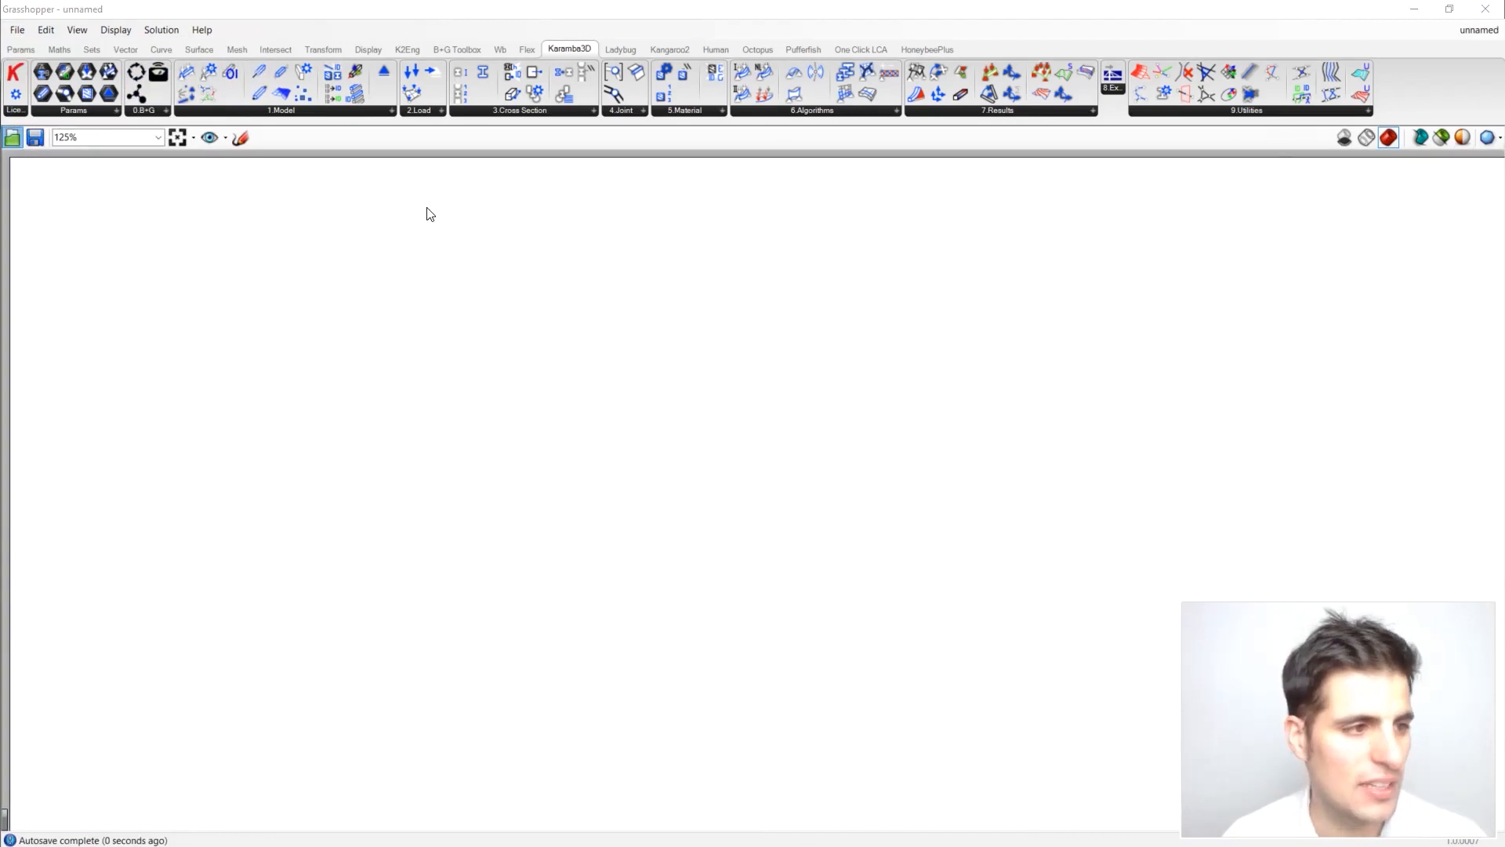
key("ctrl+o")
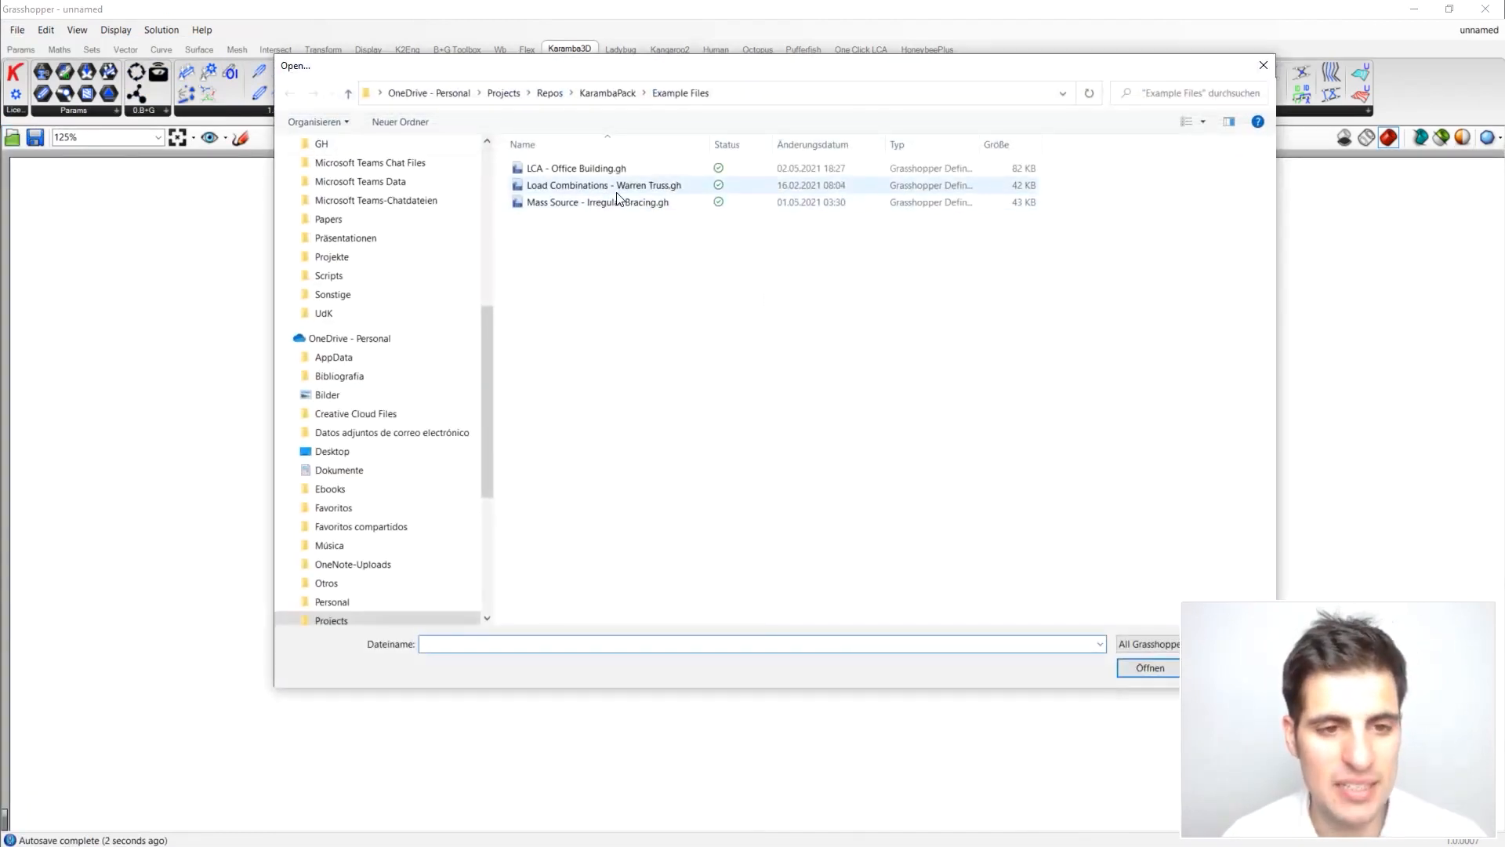
left_click(594, 204)
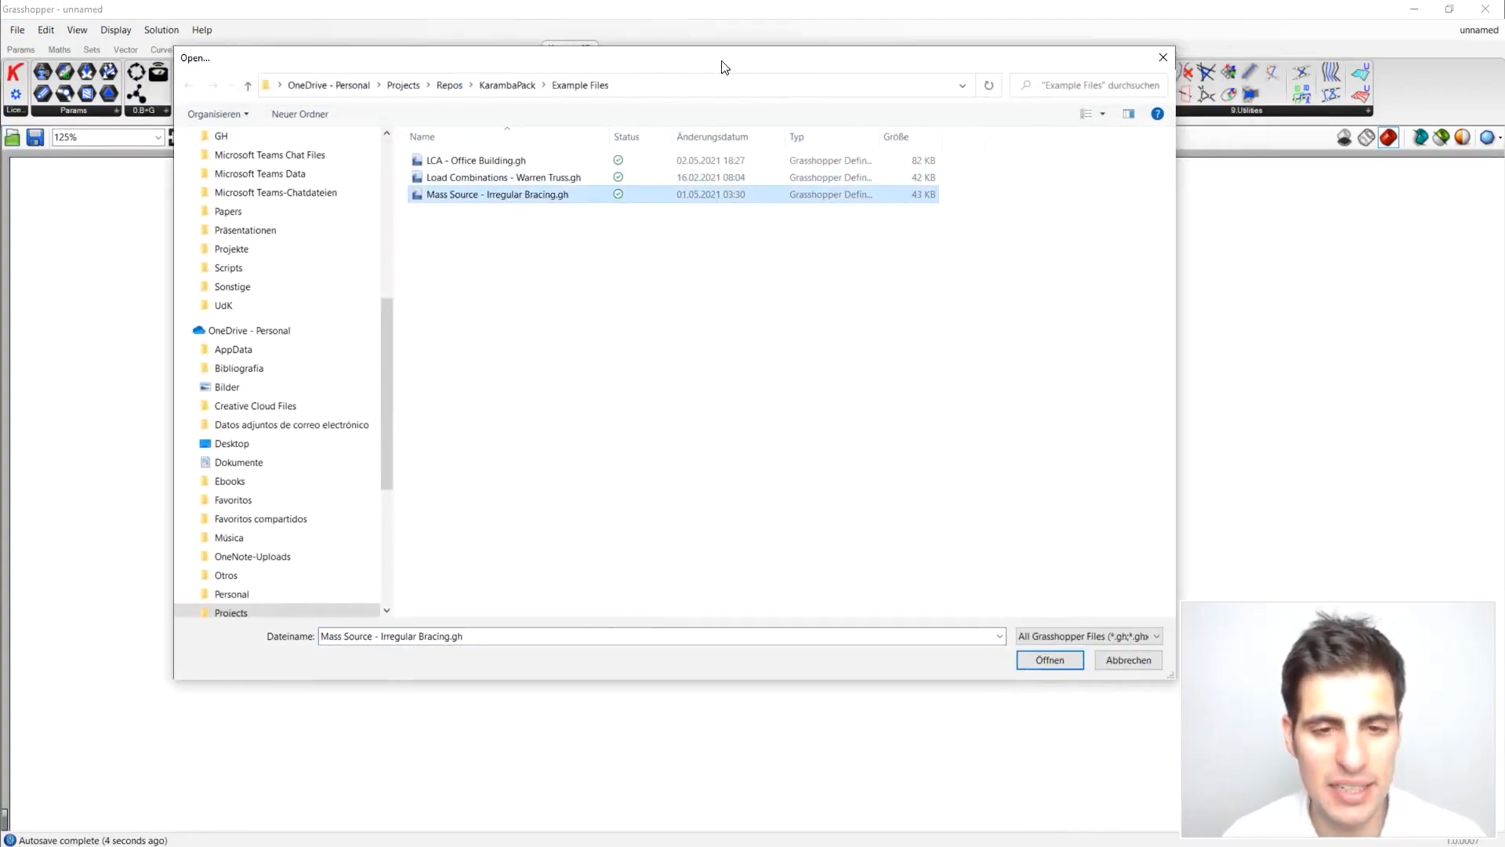
left_click(1040, 661)
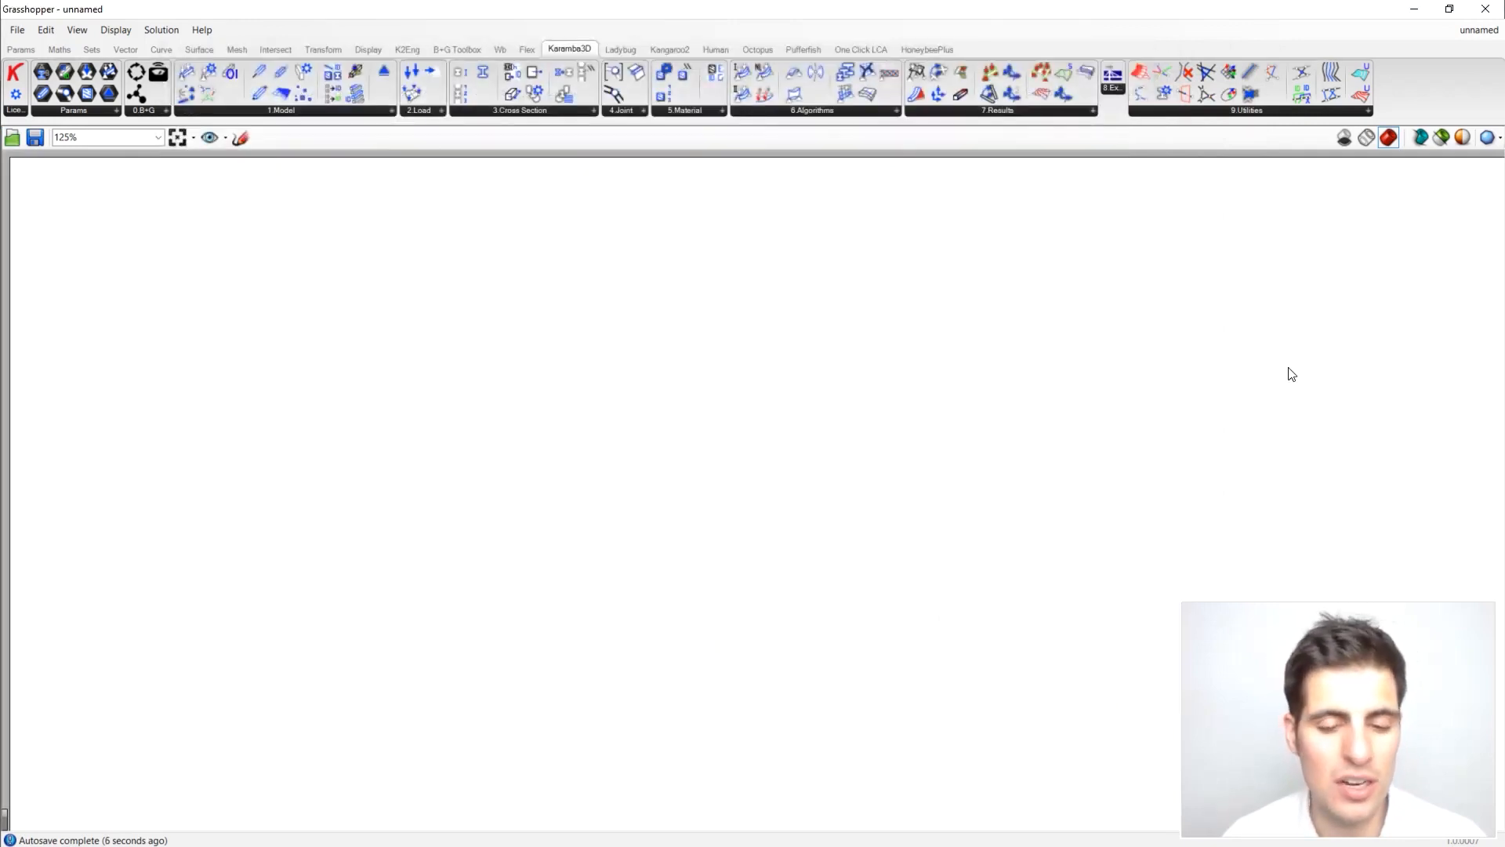
Step: Shrink the Grasshopper window beside Rhino's Perspective viewport and view the full height of the braced tower there
right_click_drag(618, 236, 776, 297)
scroll(757, 290, "down", 3)
left_click_drag(849, 14, 611, 210)
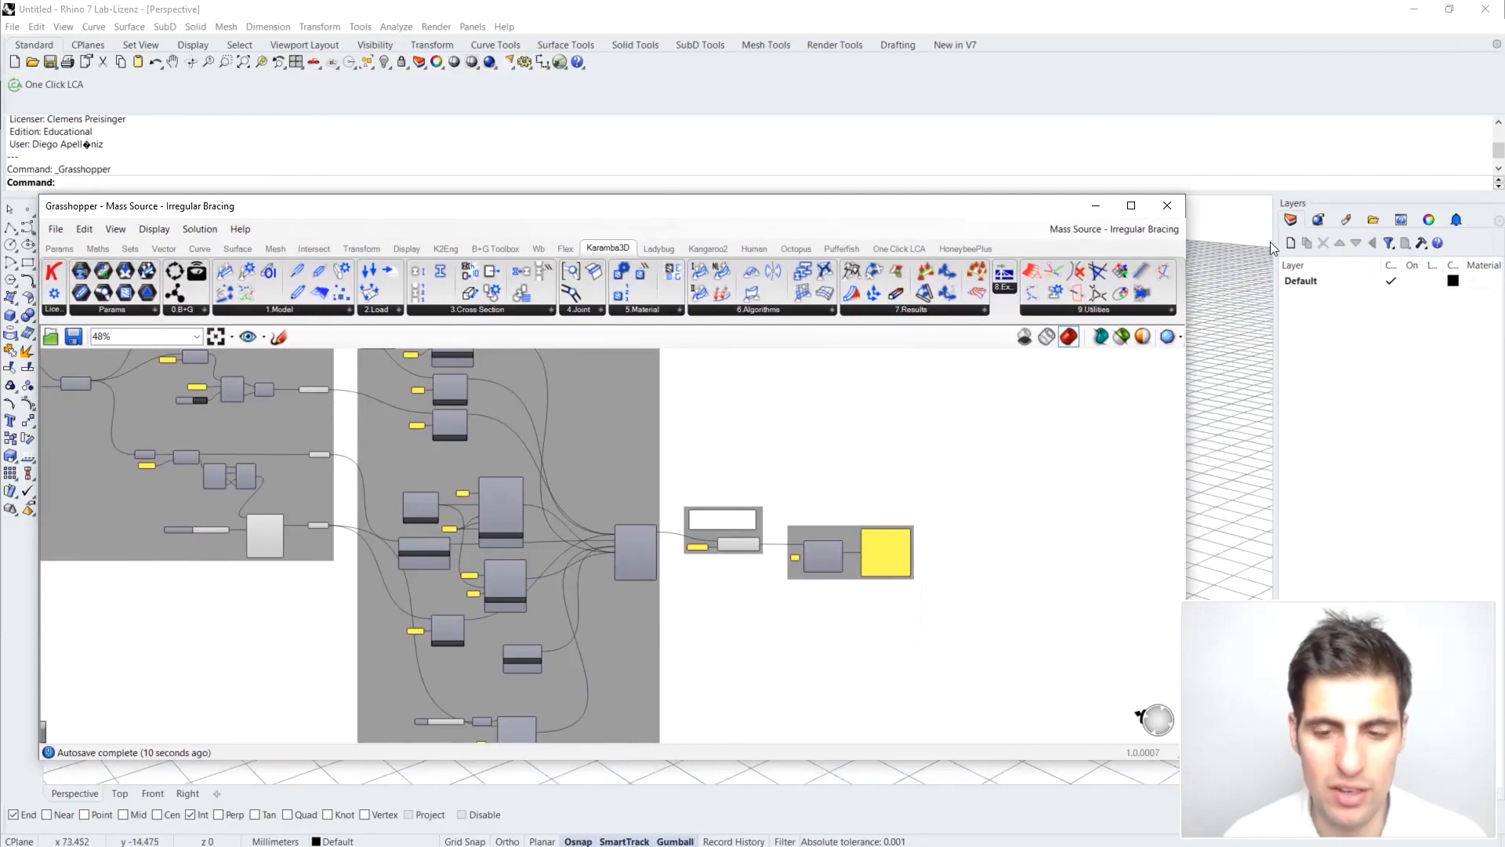
left_click_drag(35, 194, 733, 198)
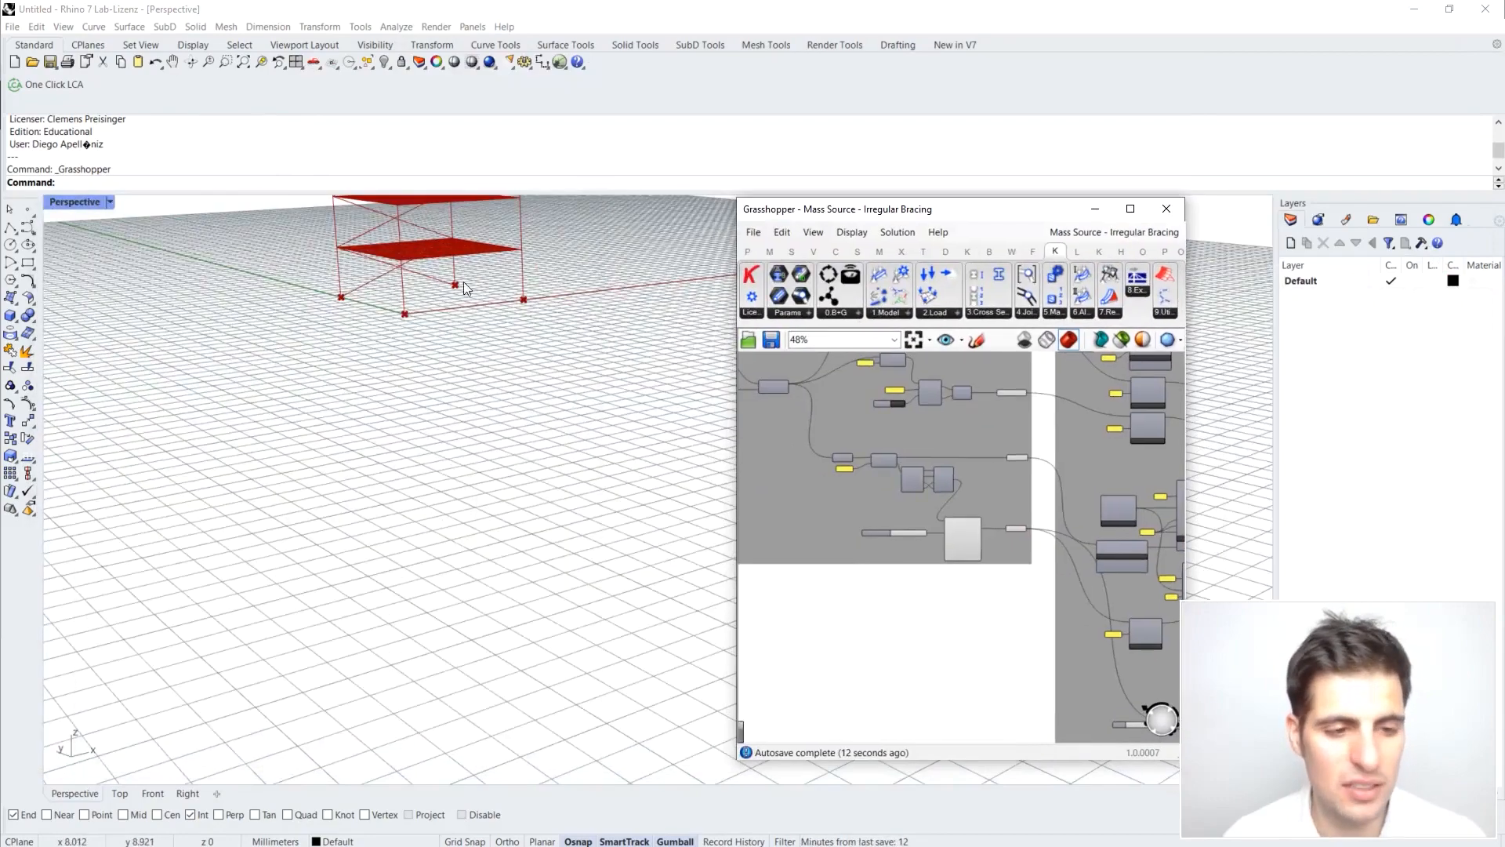
scroll(484, 555, "up", 5)
scroll(484, 555, "down", 5)
right_click_drag(497, 403, 555, 399)
scroll(516, 306, "up", 4)
right_click_drag(518, 306, 648, 302)
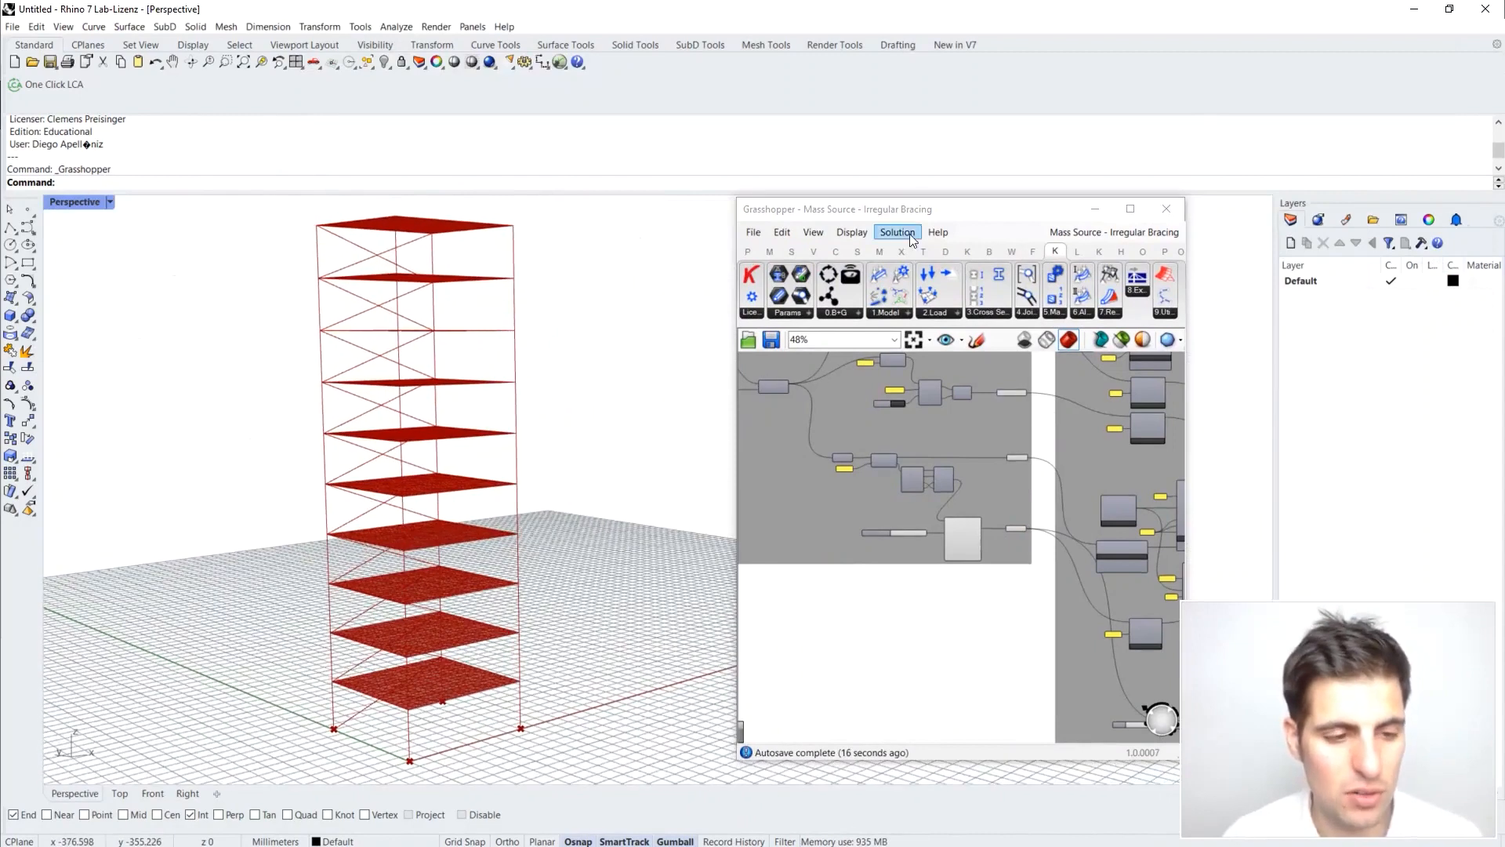
Step: Maximize the Grasshopper definition again and locate the Mass Source and Natural Vibrations groups after the assembled model
left_click_drag(1144, 211, 1103, 197)
left_click(1089, 194)
scroll(661, 246, "down", 1)
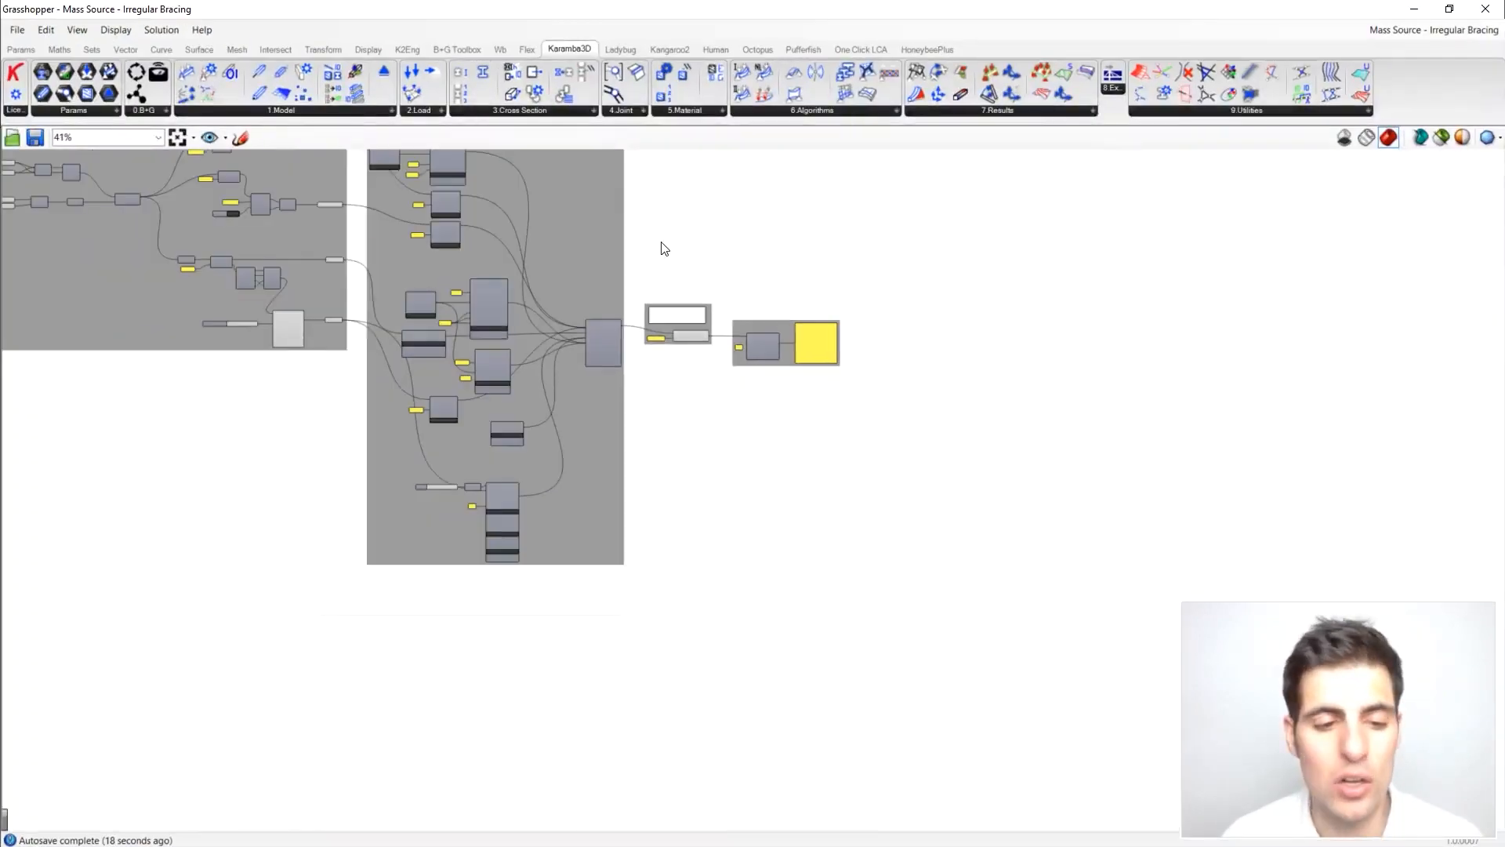
right_click_drag(662, 245, 850, 346)
scroll(760, 444, "up", 1)
scroll(761, 441, "up", 2)
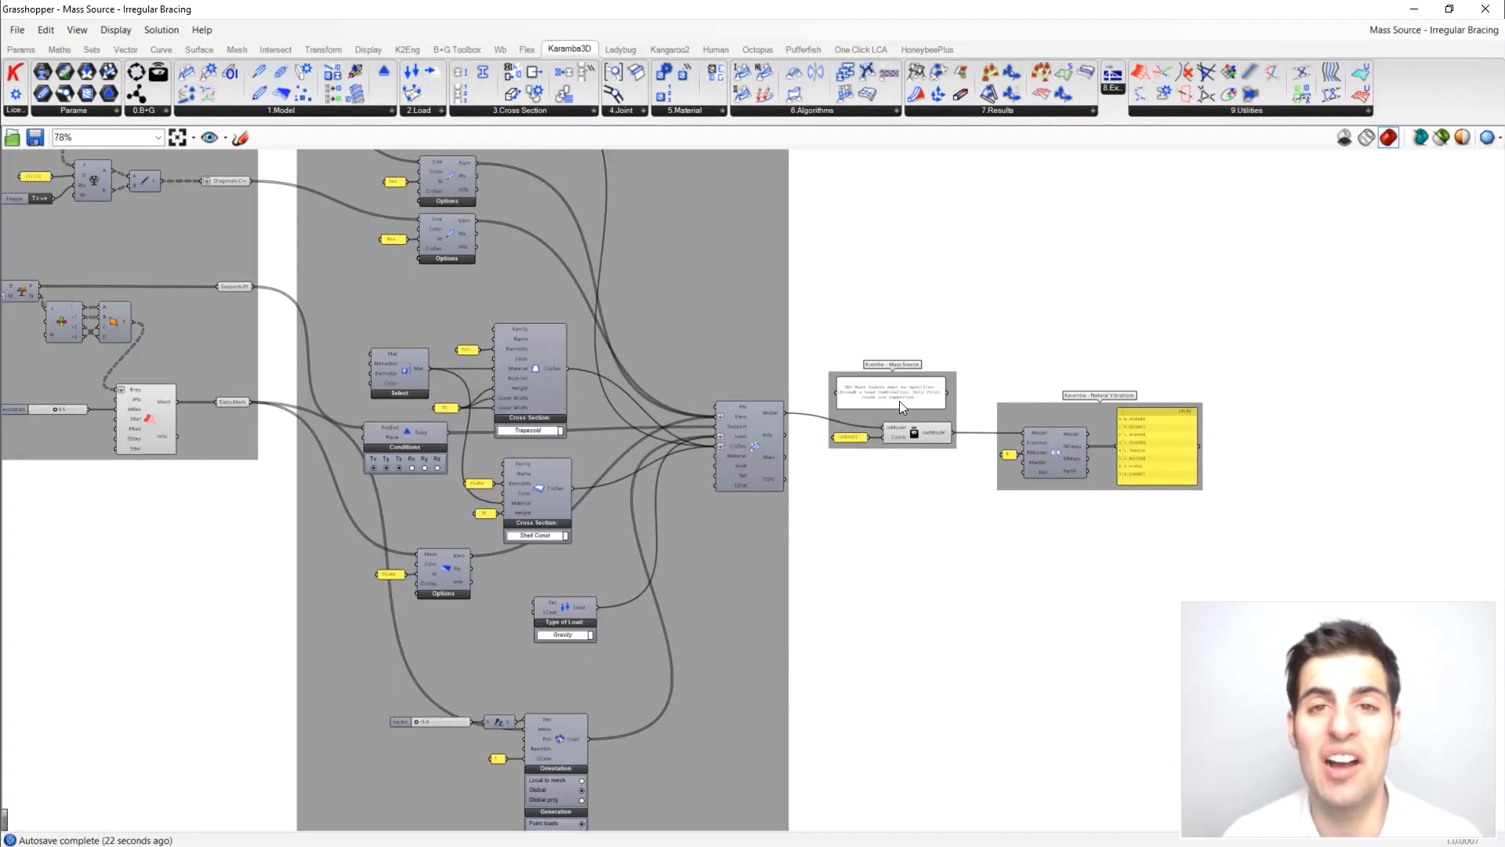
scroll(779, 445, "up", 1)
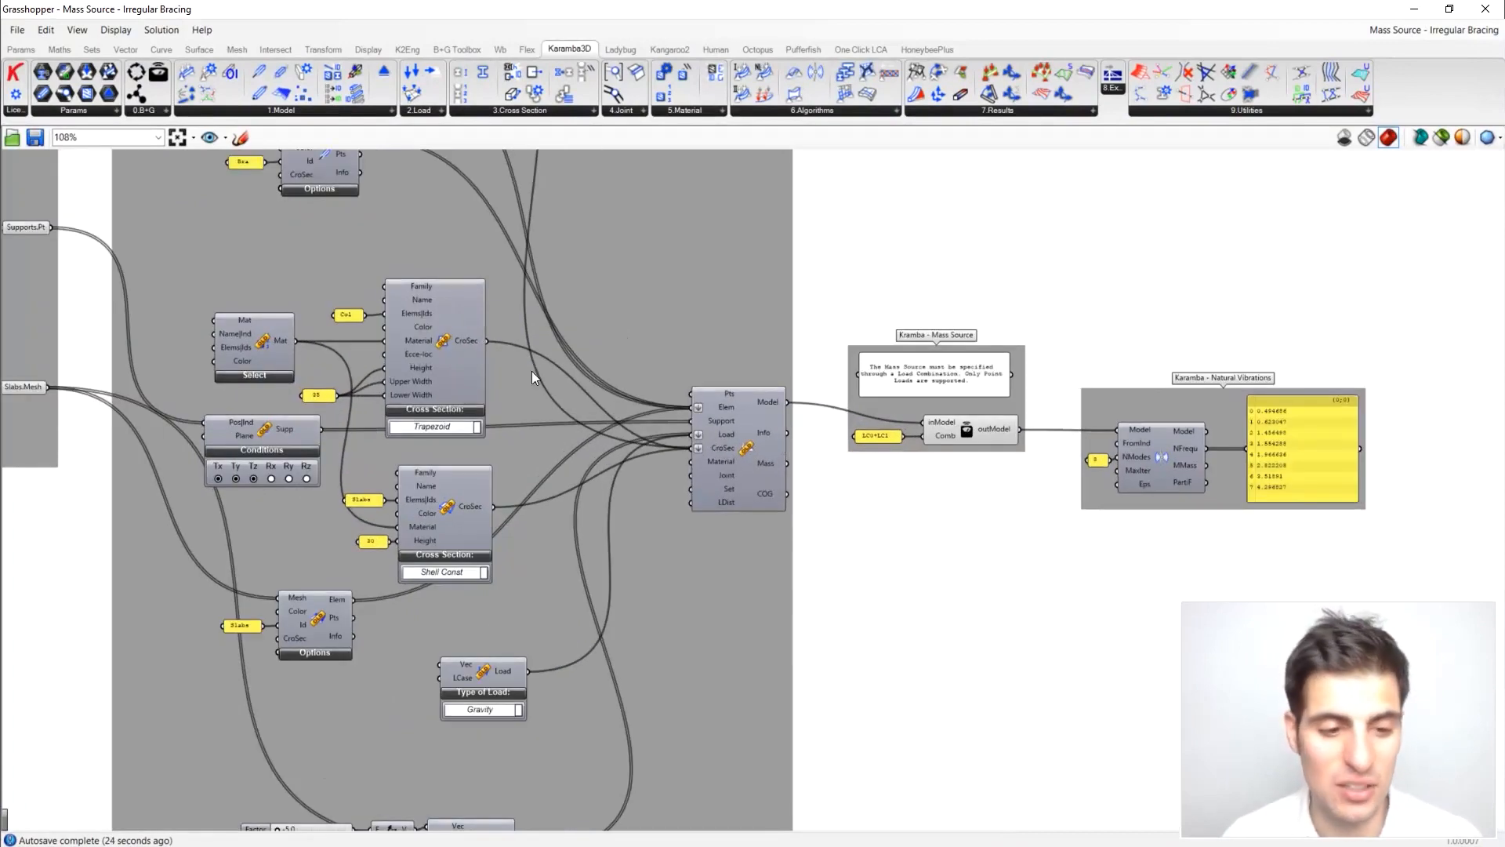
Step: Examine the tower's geometry and model definition groups, including the elements, cross sections, supports and loads
scroll(532, 370, "down", 3)
scroll(265, 359, "up", 2)
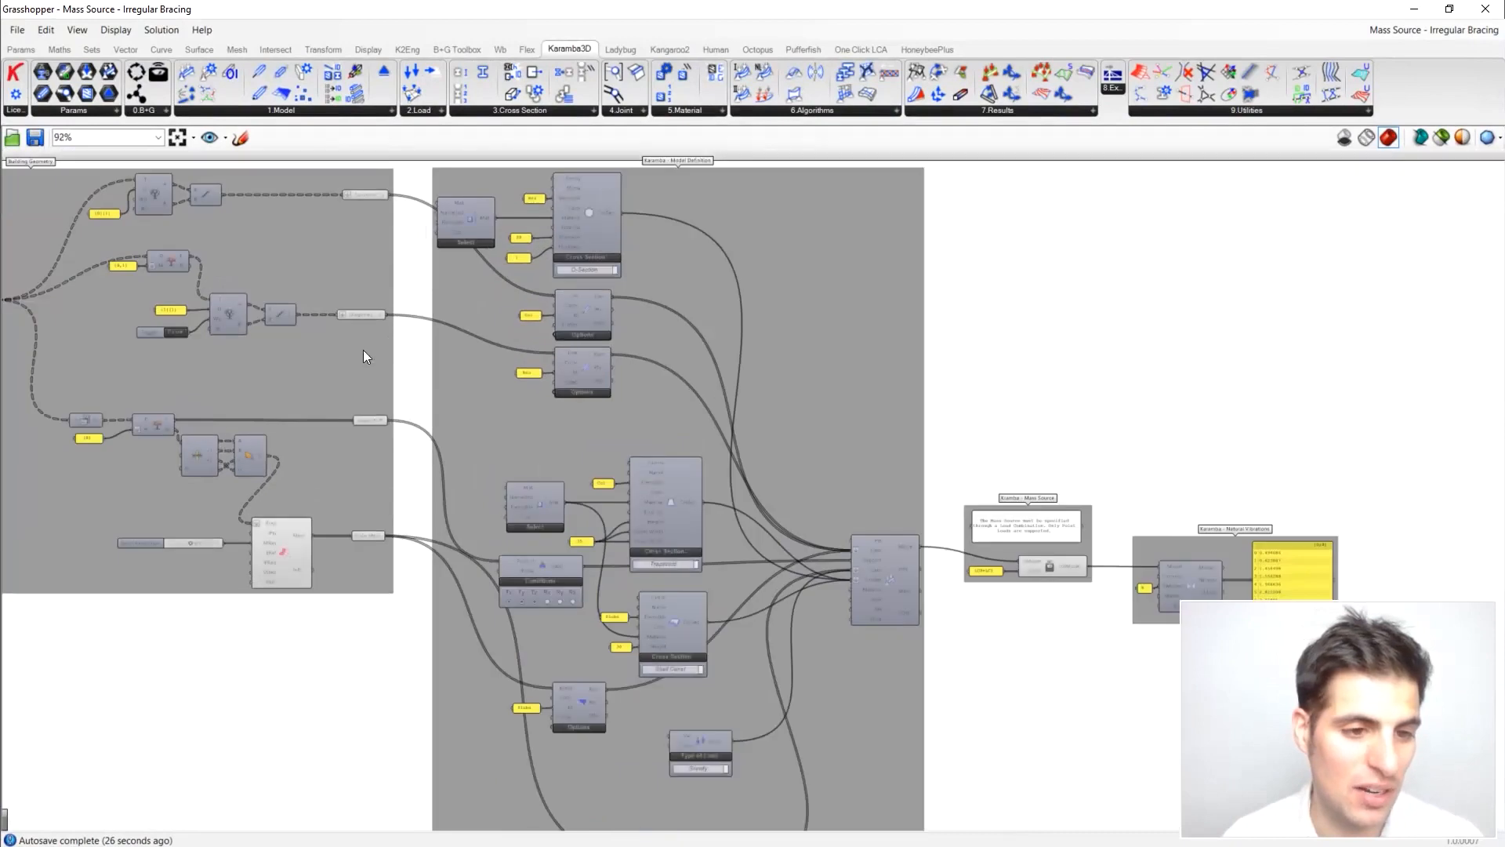
right_click_drag(876, 412, 706, 353)
right_click_drag(882, 231, 851, 307)
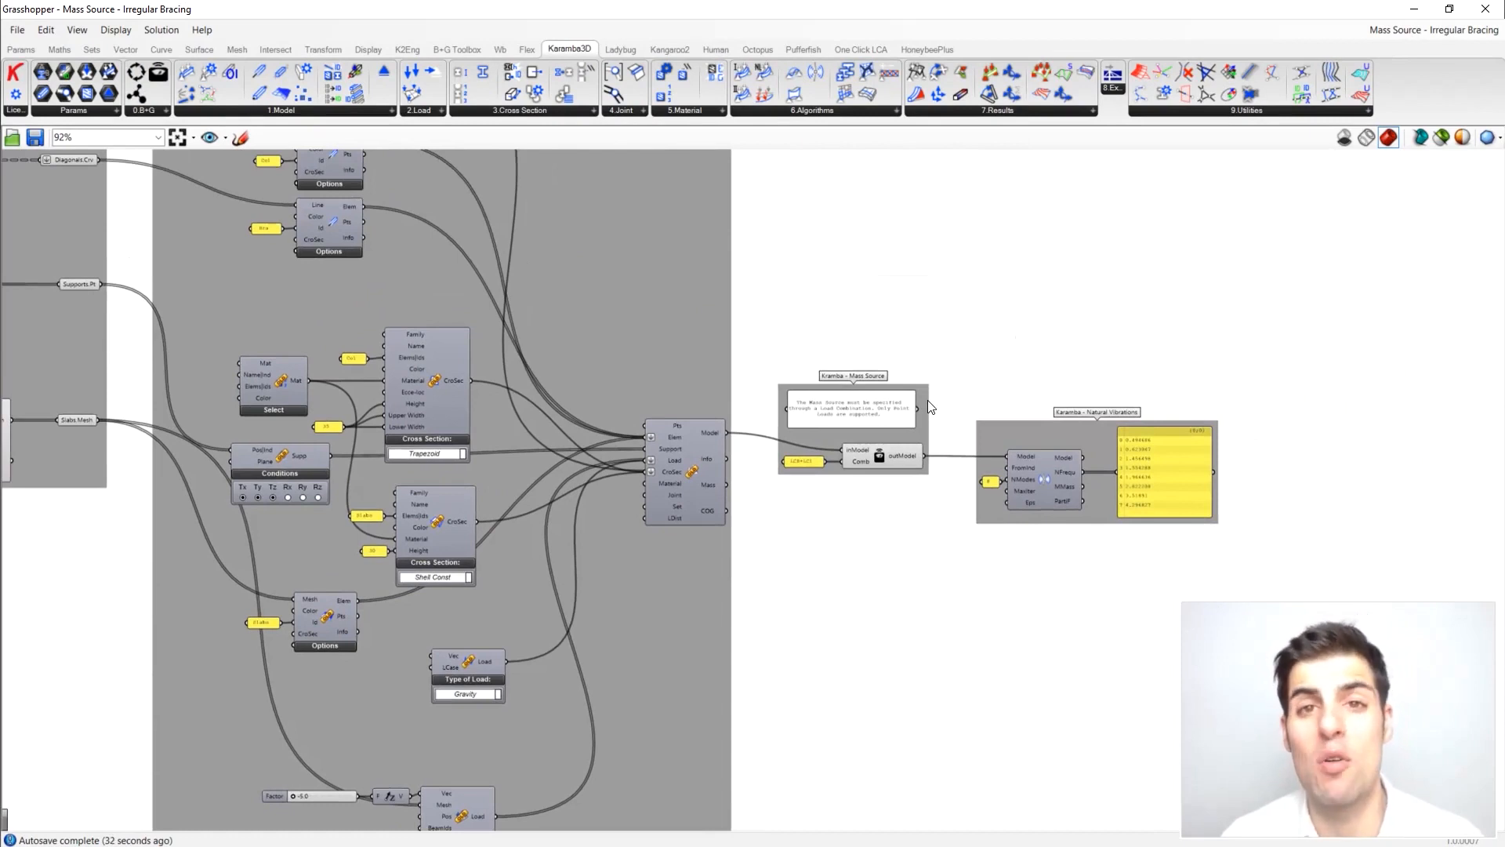
Step: Inspect the Mass Source component and the Natural Vibrations component with its mode count input and frequency output
right_click_drag(1053, 391, 1009, 353)
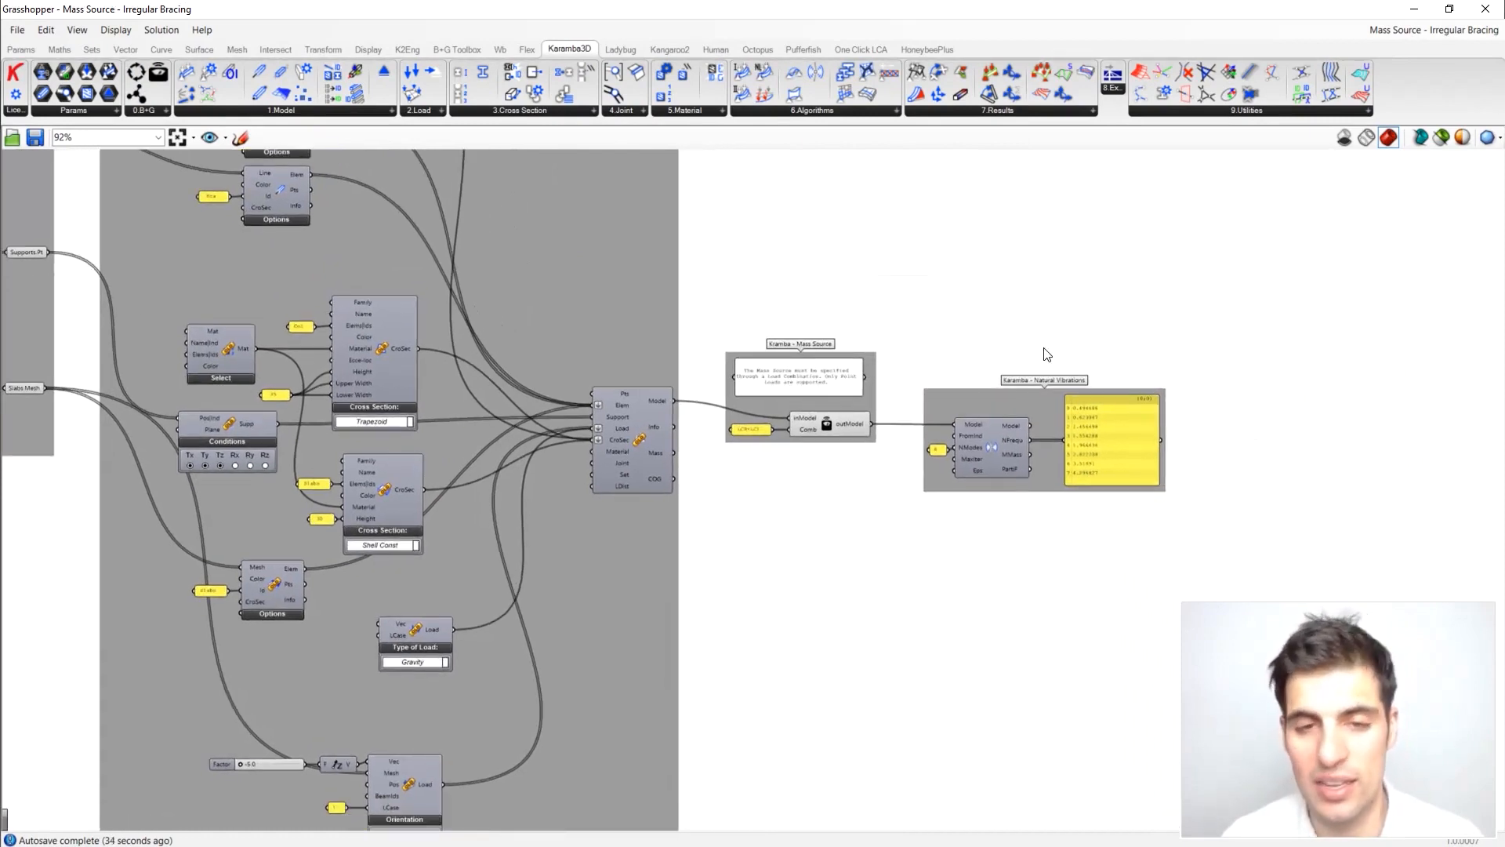
scroll(1056, 363, "up", 3)
right_click_drag(1082, 353, 1010, 320)
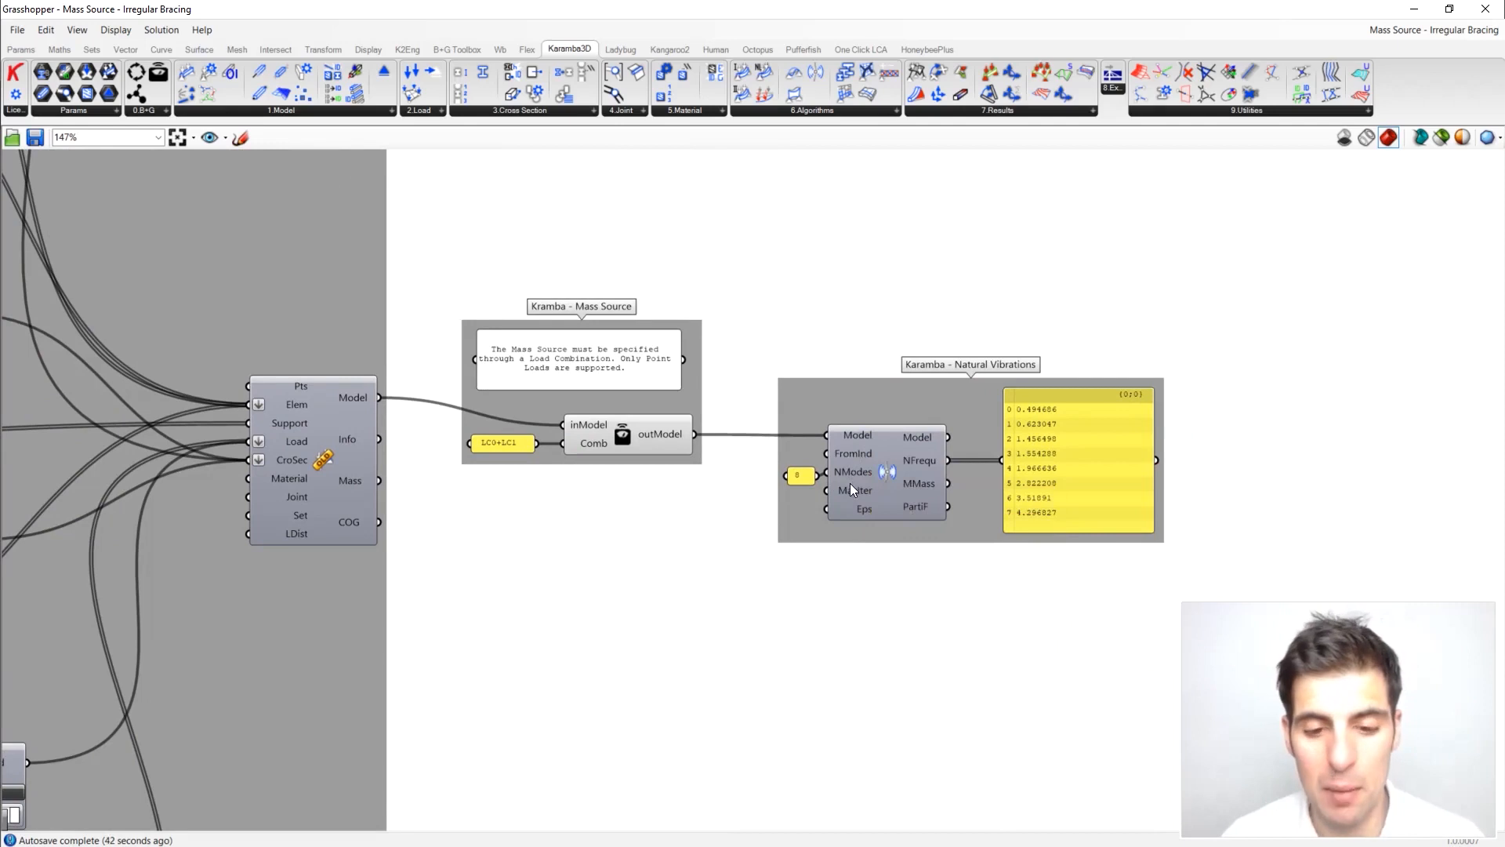
mouse_move(851, 488)
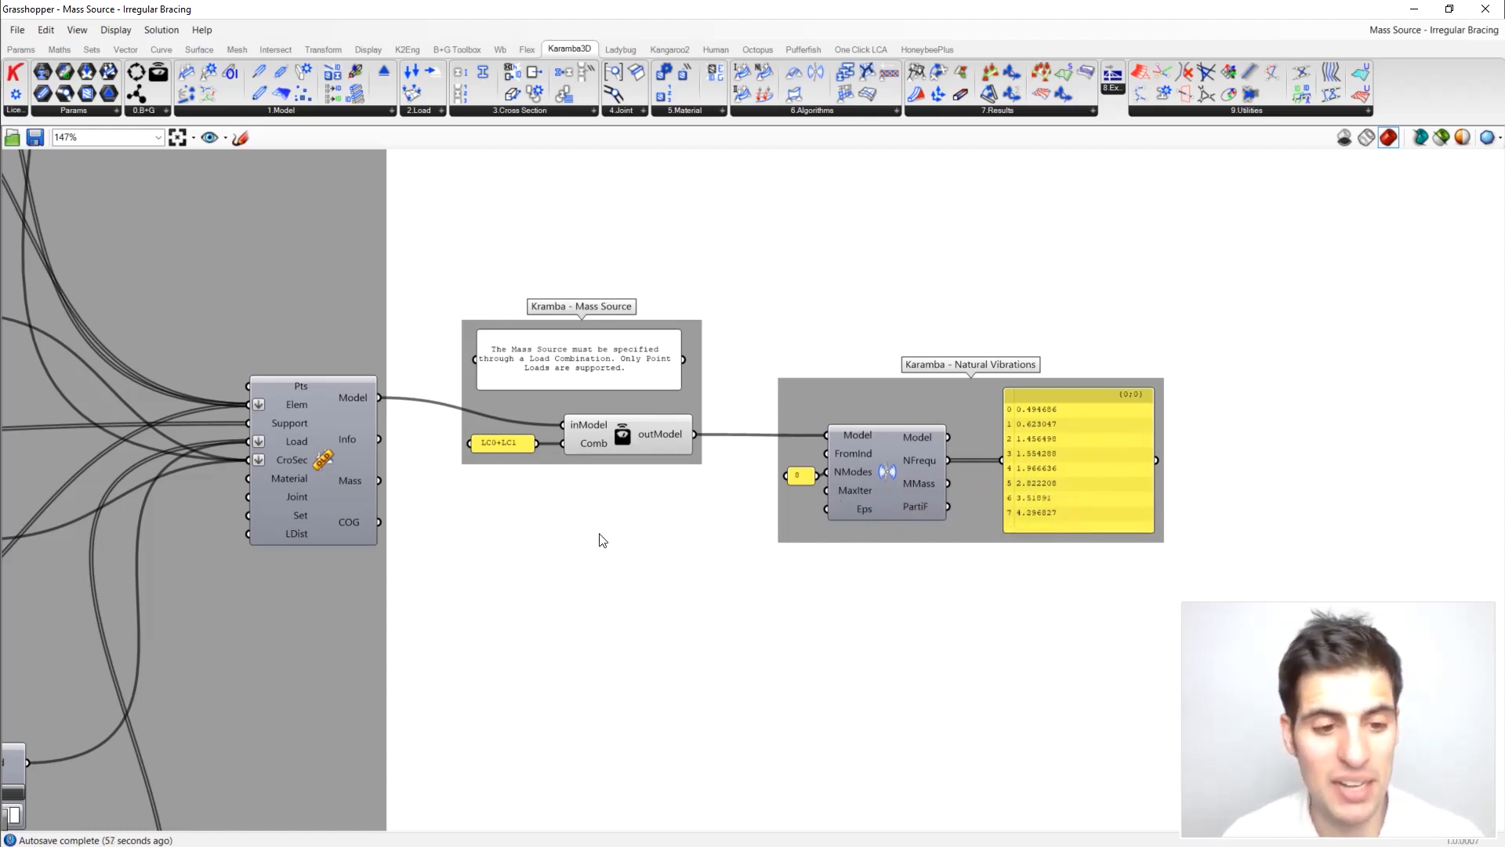
right_click_drag(602, 540, 692, 554)
Step: Select the Mass Source component on the canvas and look up its entry in the 0.B+G group
left_click(697, 461)
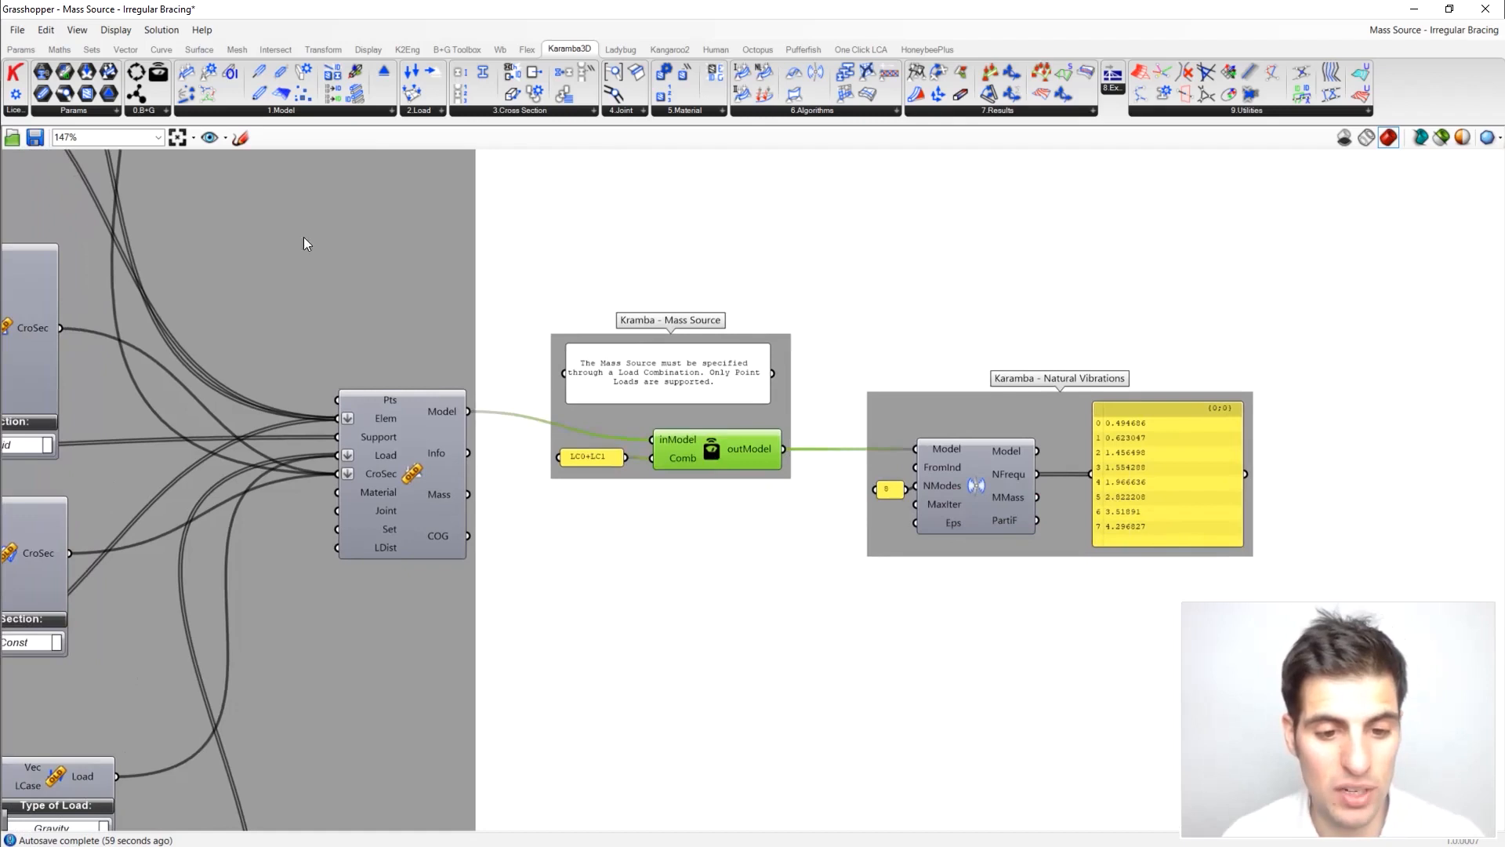
left_click(155, 113)
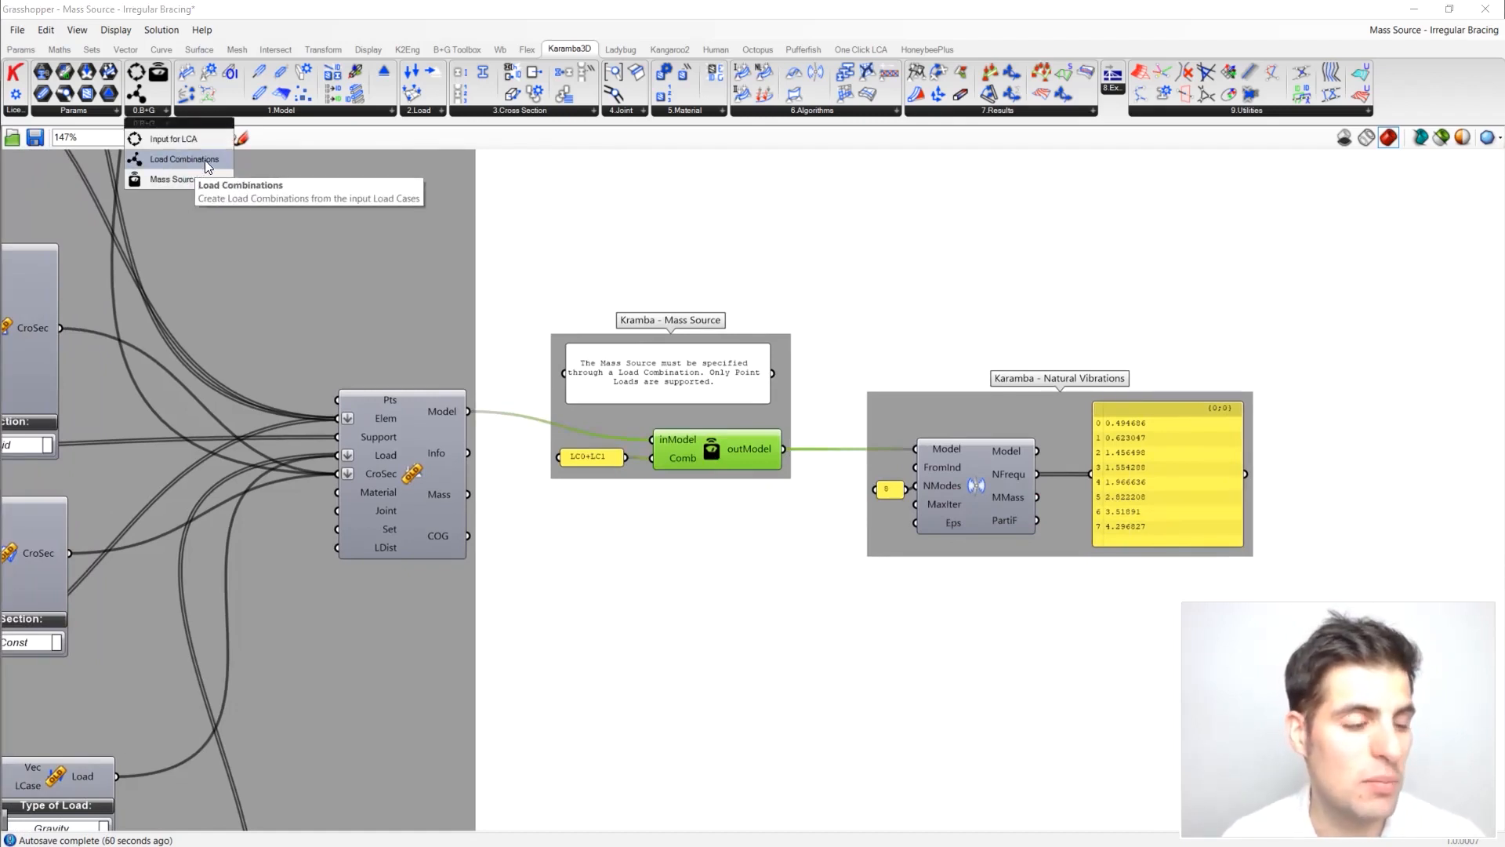
left_click(723, 474)
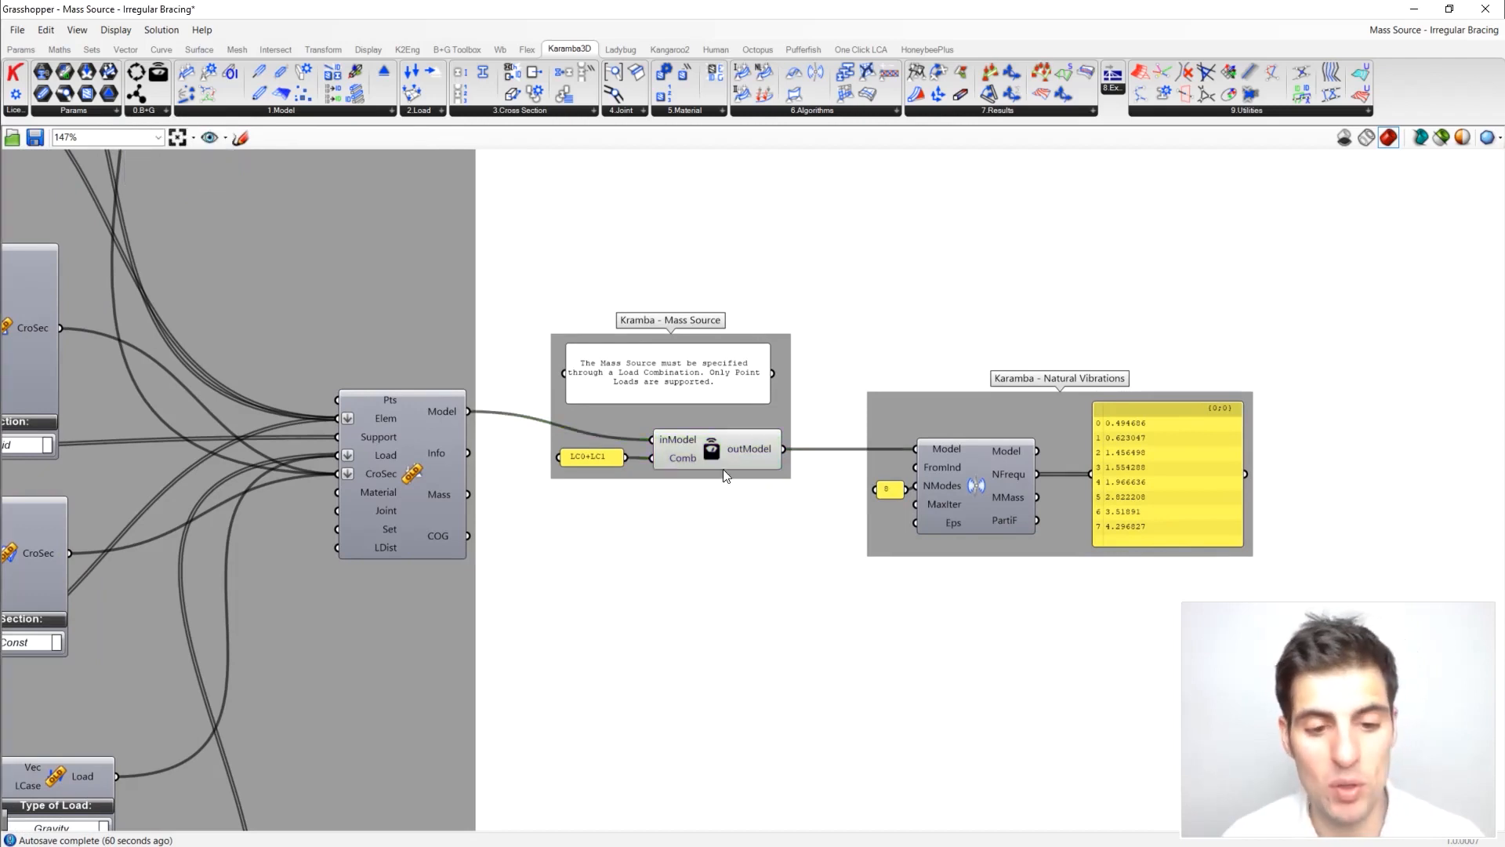
Step: Inspect the LC0+LC1 combination supplied to Mass Source and the natural frequencies calculated from its output model
scroll(641, 484, "up", 2)
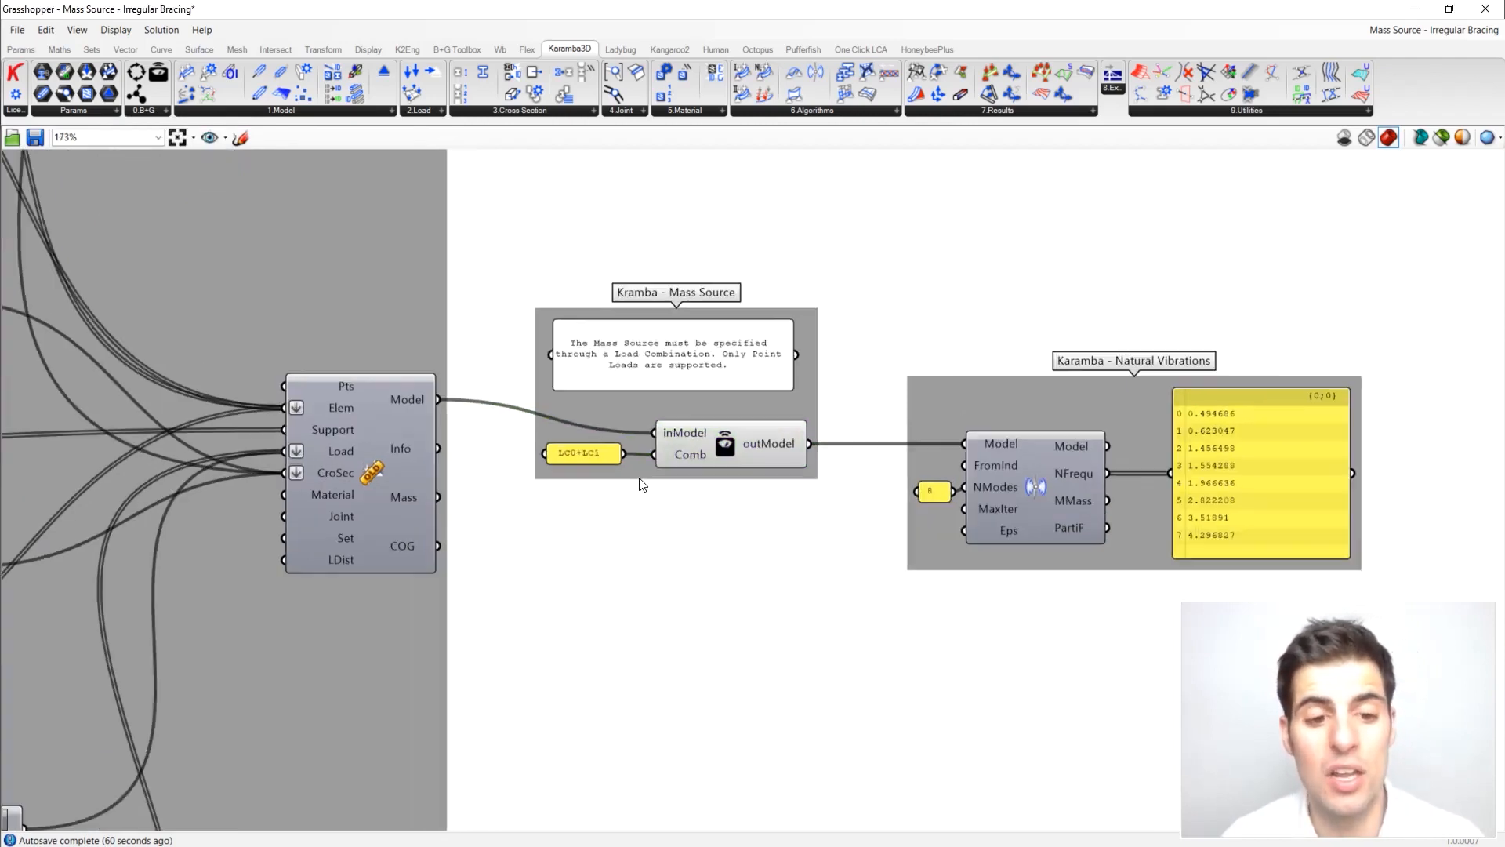
scroll(635, 485, "up", 2)
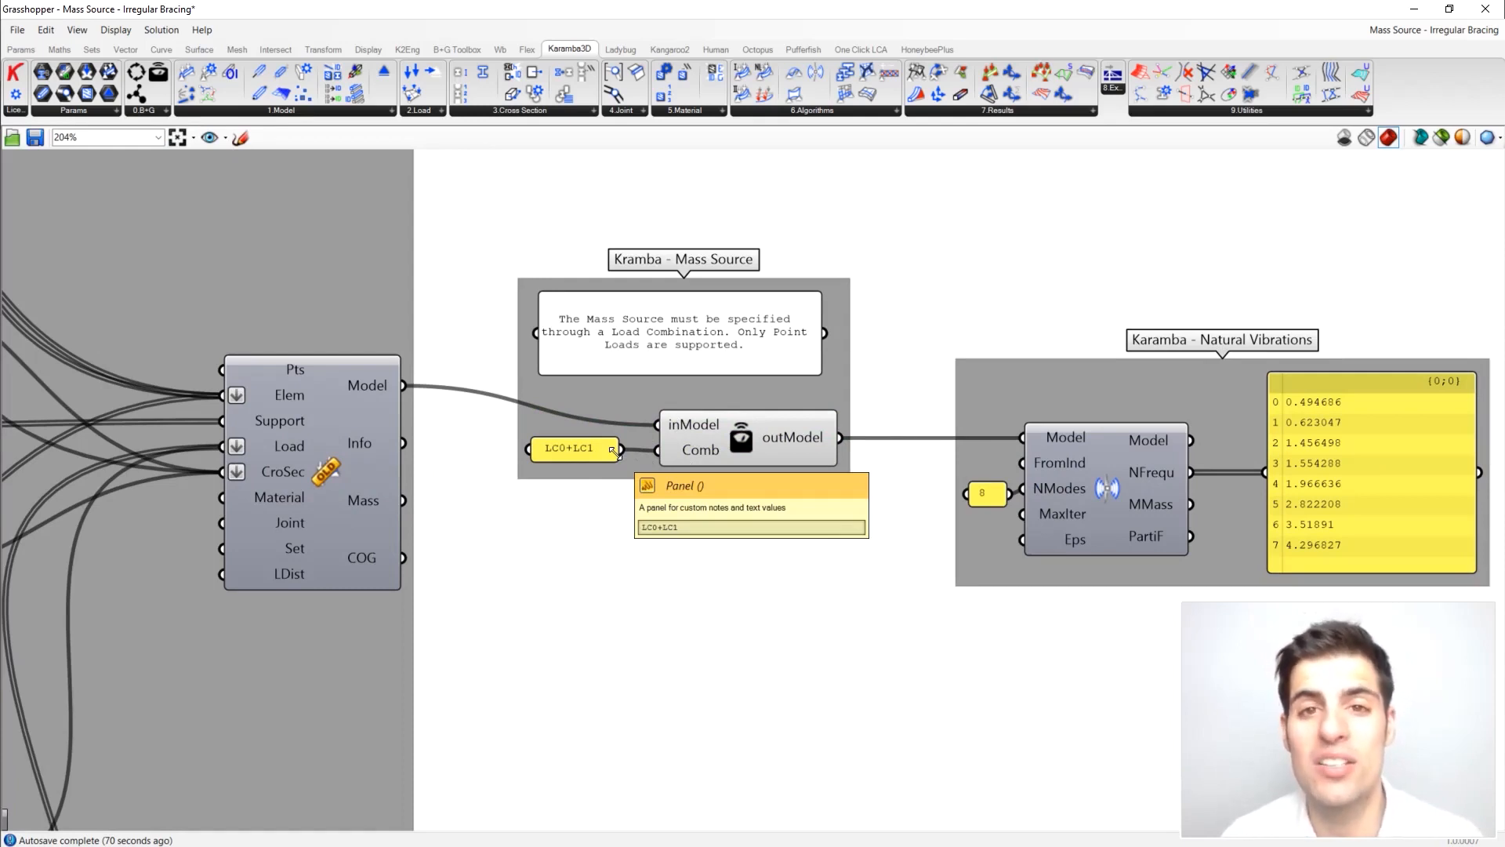
right_click_drag(1245, 503, 1066, 298)
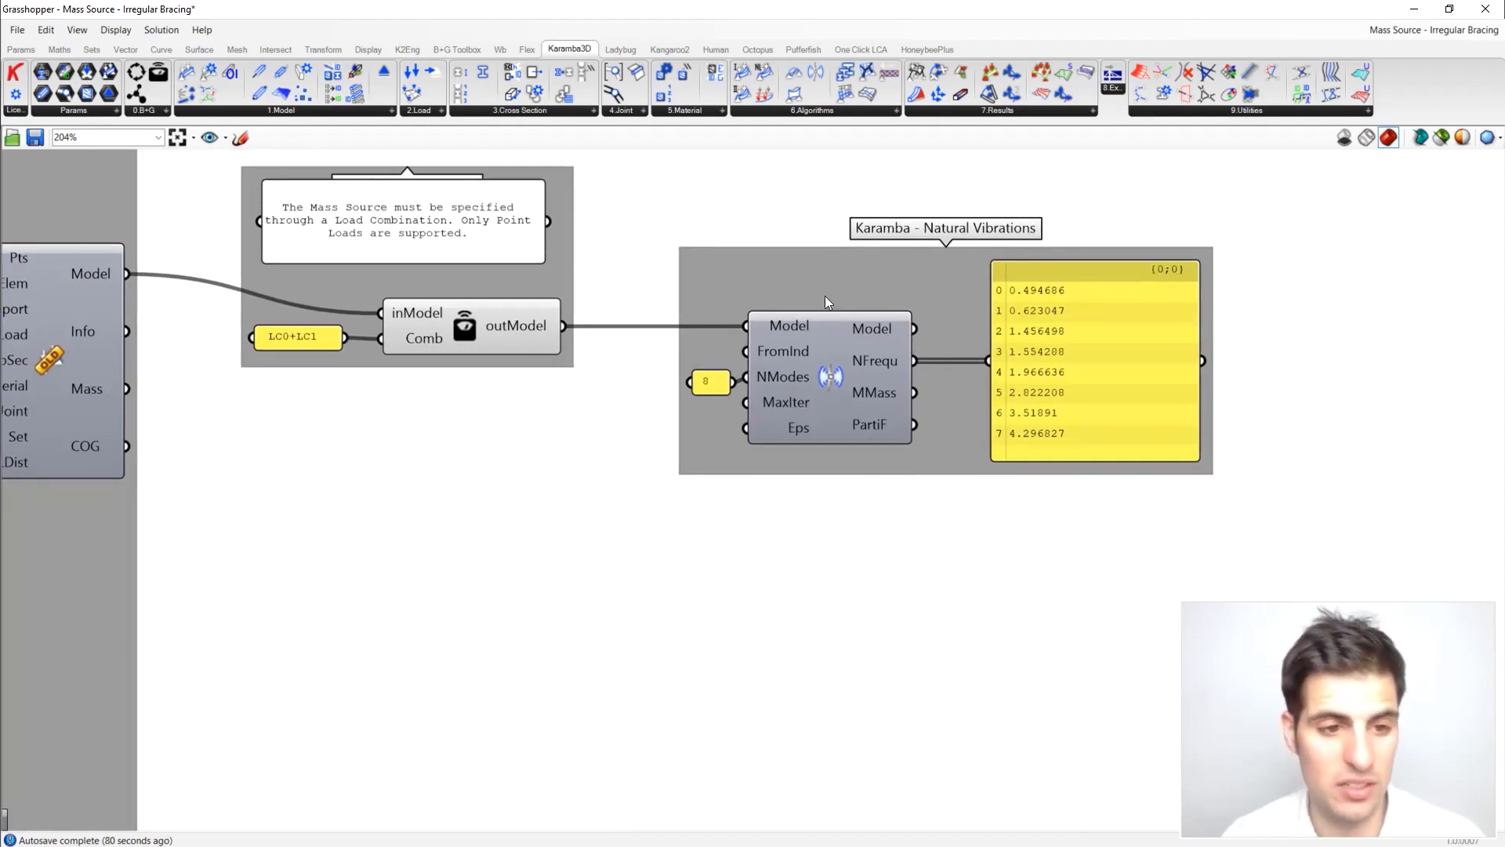
scroll(735, 331, "down", 3)
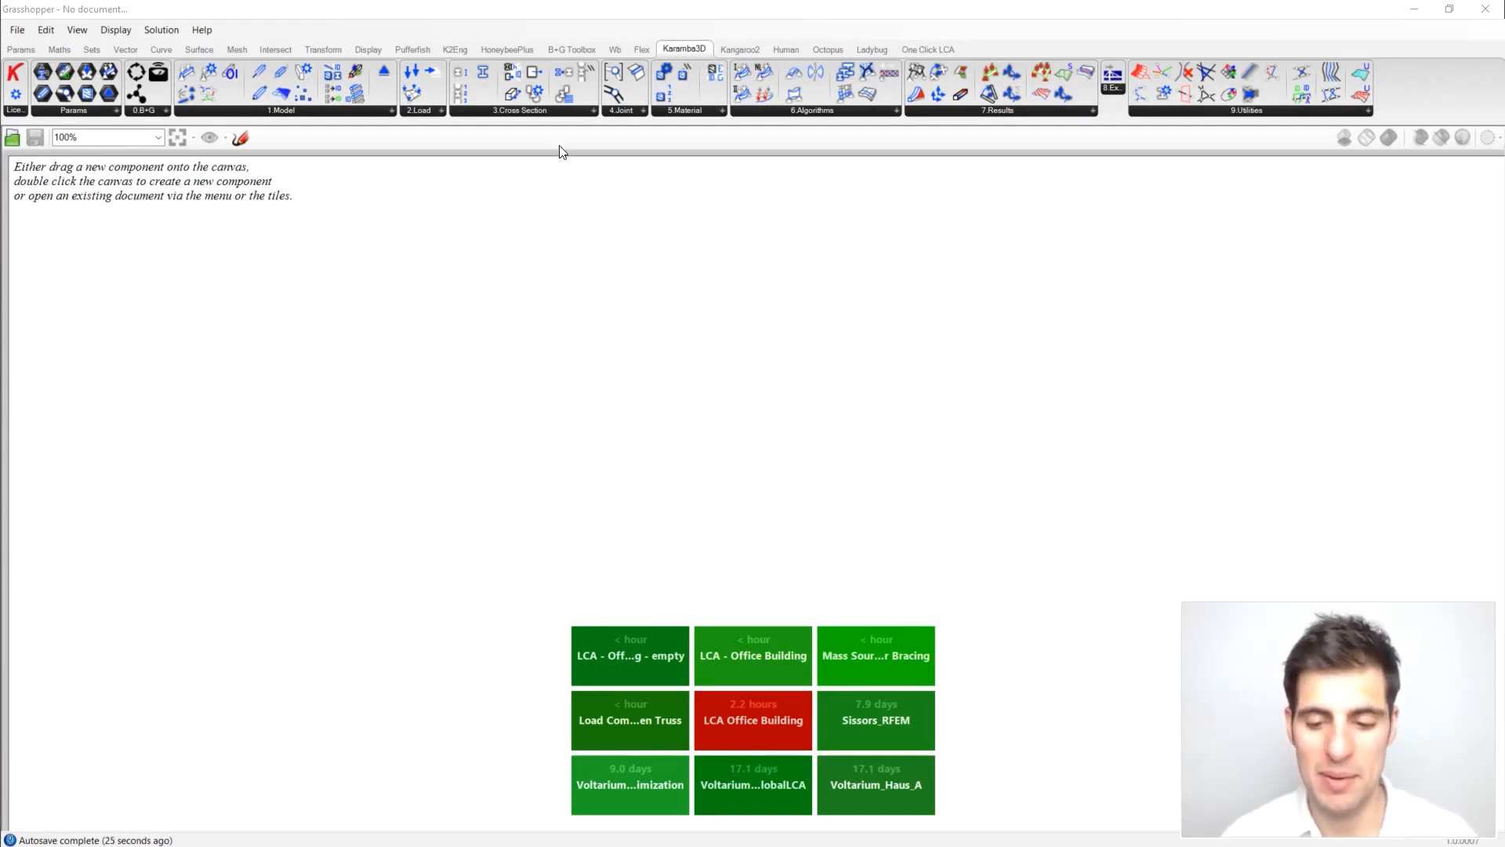
Step: Switch to Rhino and open the model LCA - Office Building.3dm from the Example Files folder
double_click(612, 16)
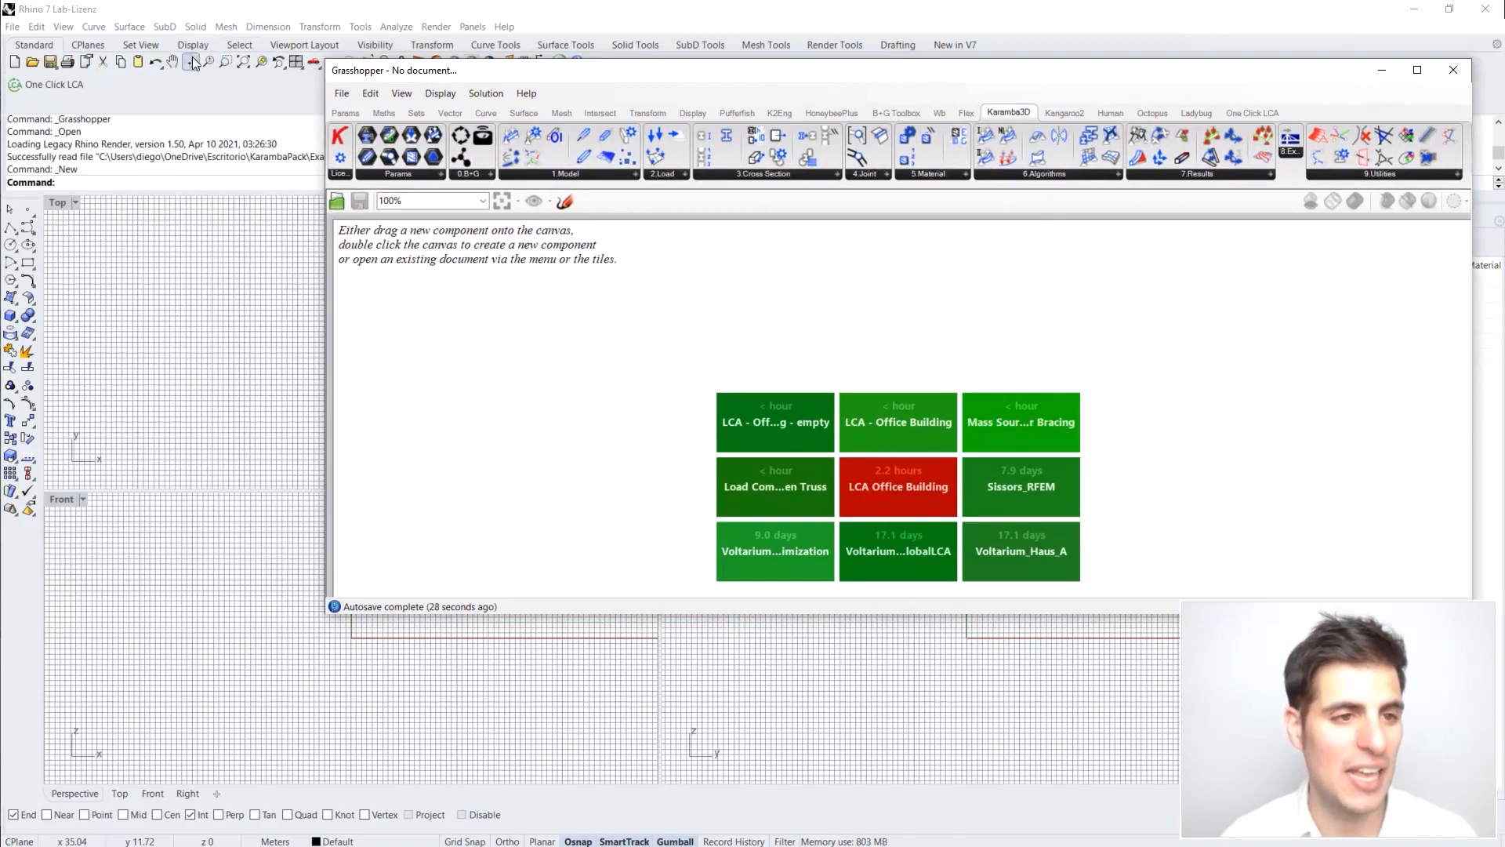
left_click(32, 61)
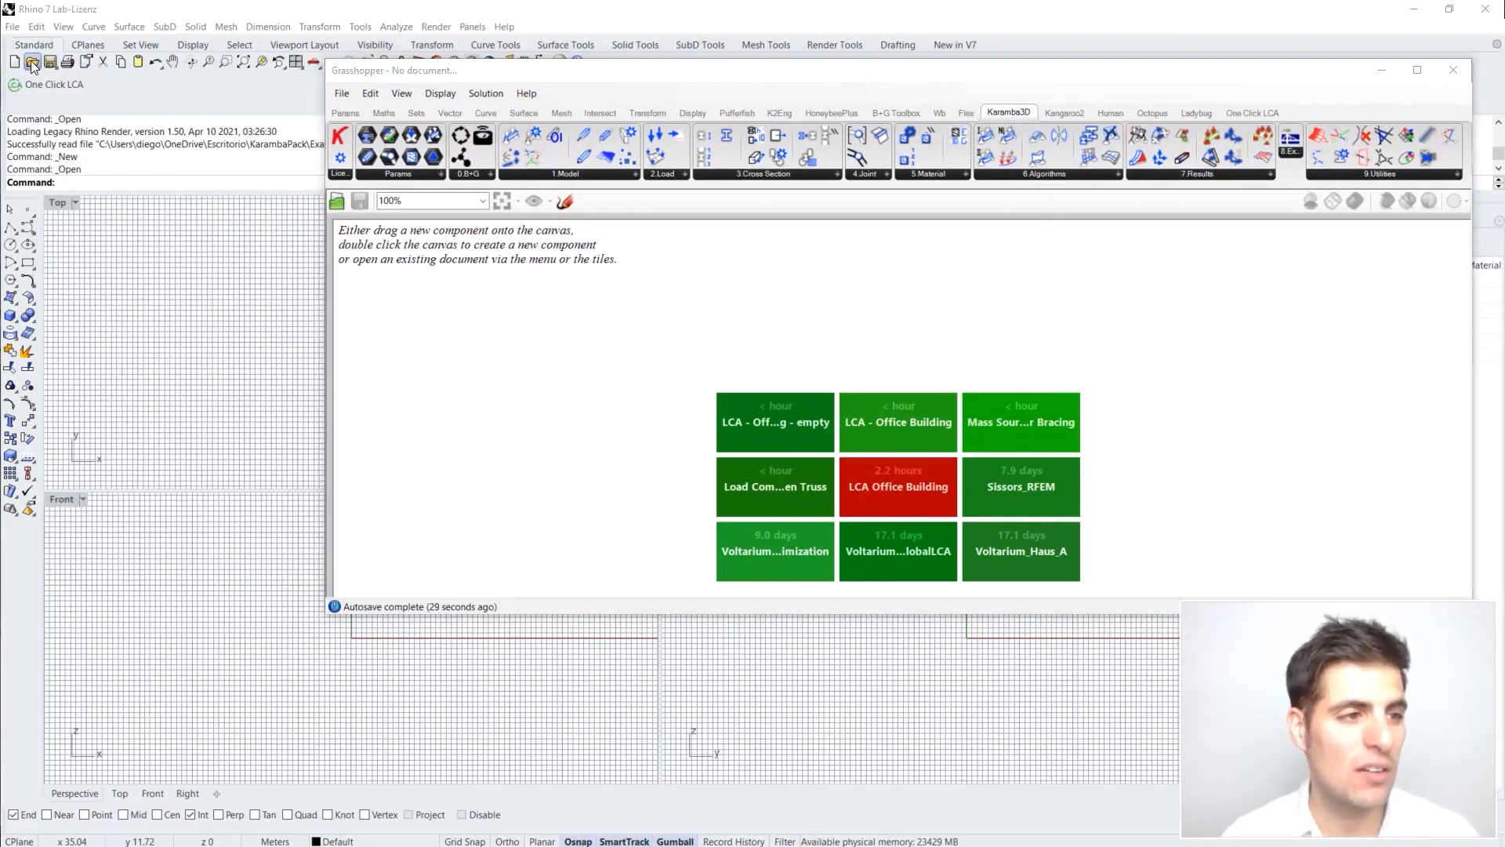
left_click(312, 154)
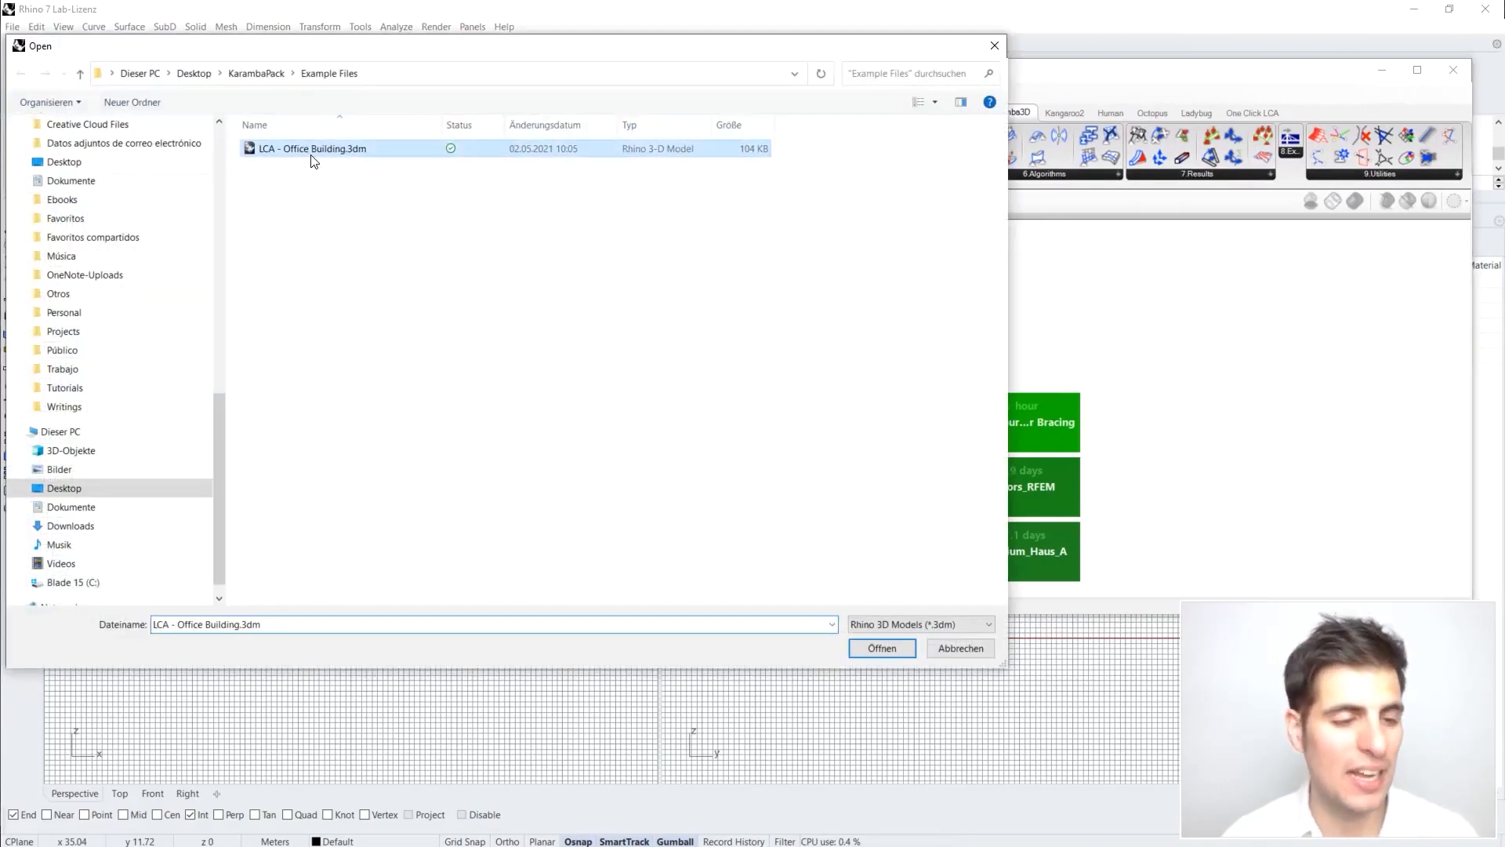
left_click(898, 650)
Step: Open the Grasshopper definition LCA - Office Building - empty.gh from the Desktop
left_click(346, 199)
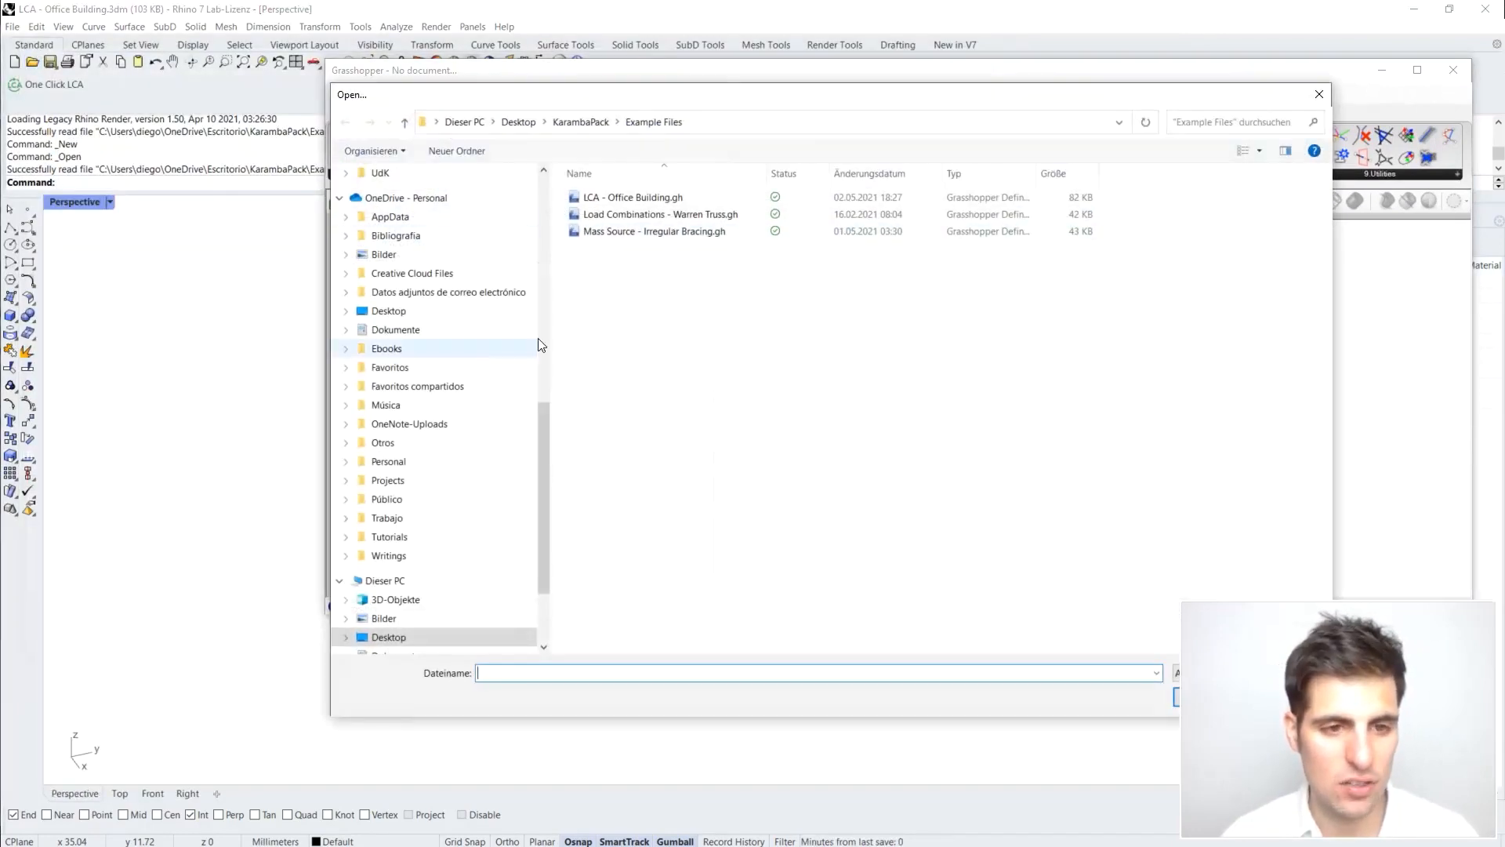
scroll(528, 346, "up", 3)
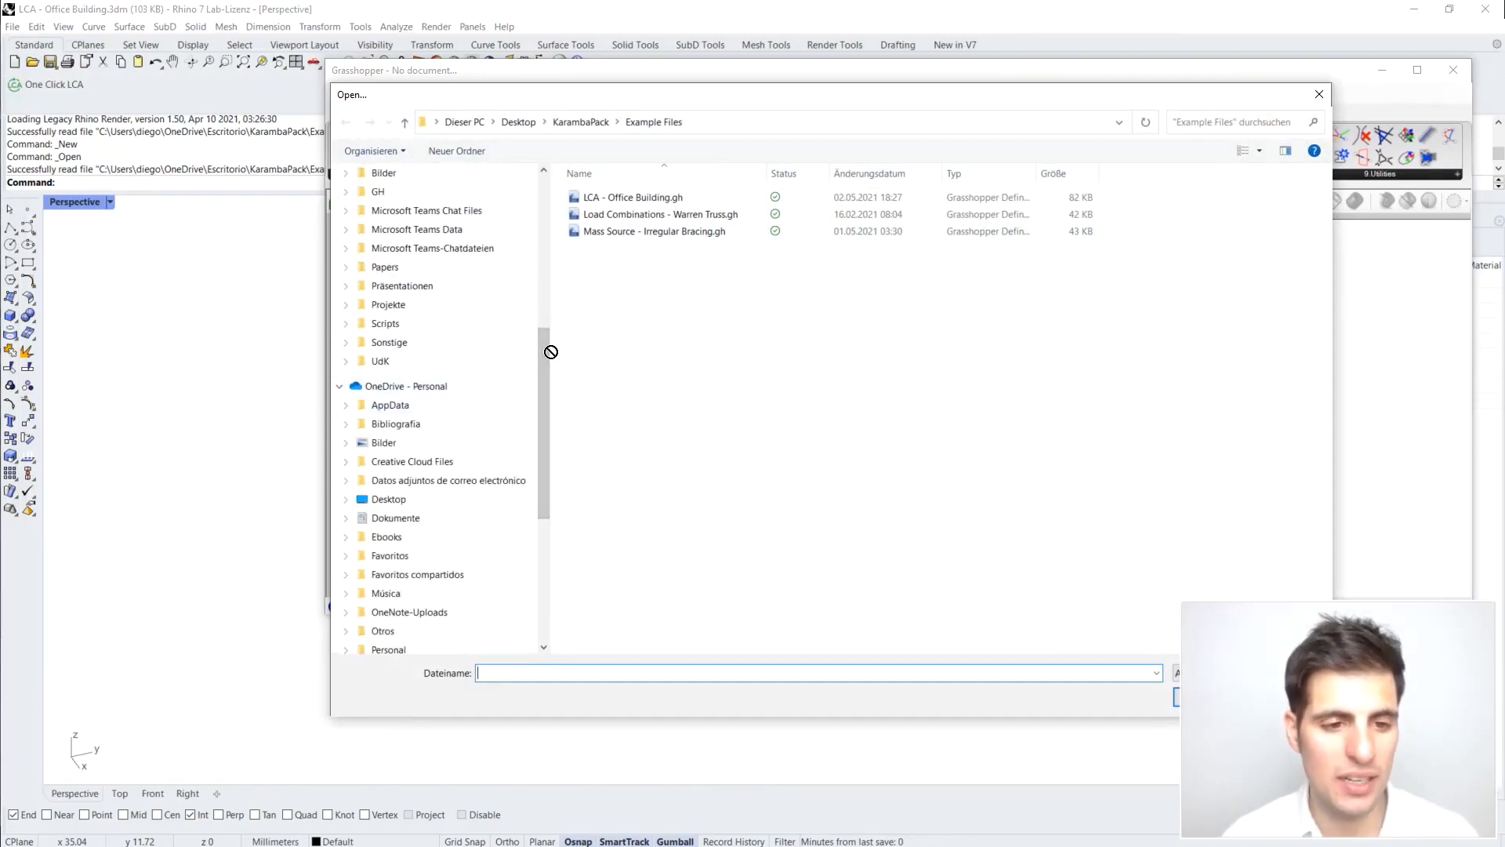
scroll(541, 376, "up", 7)
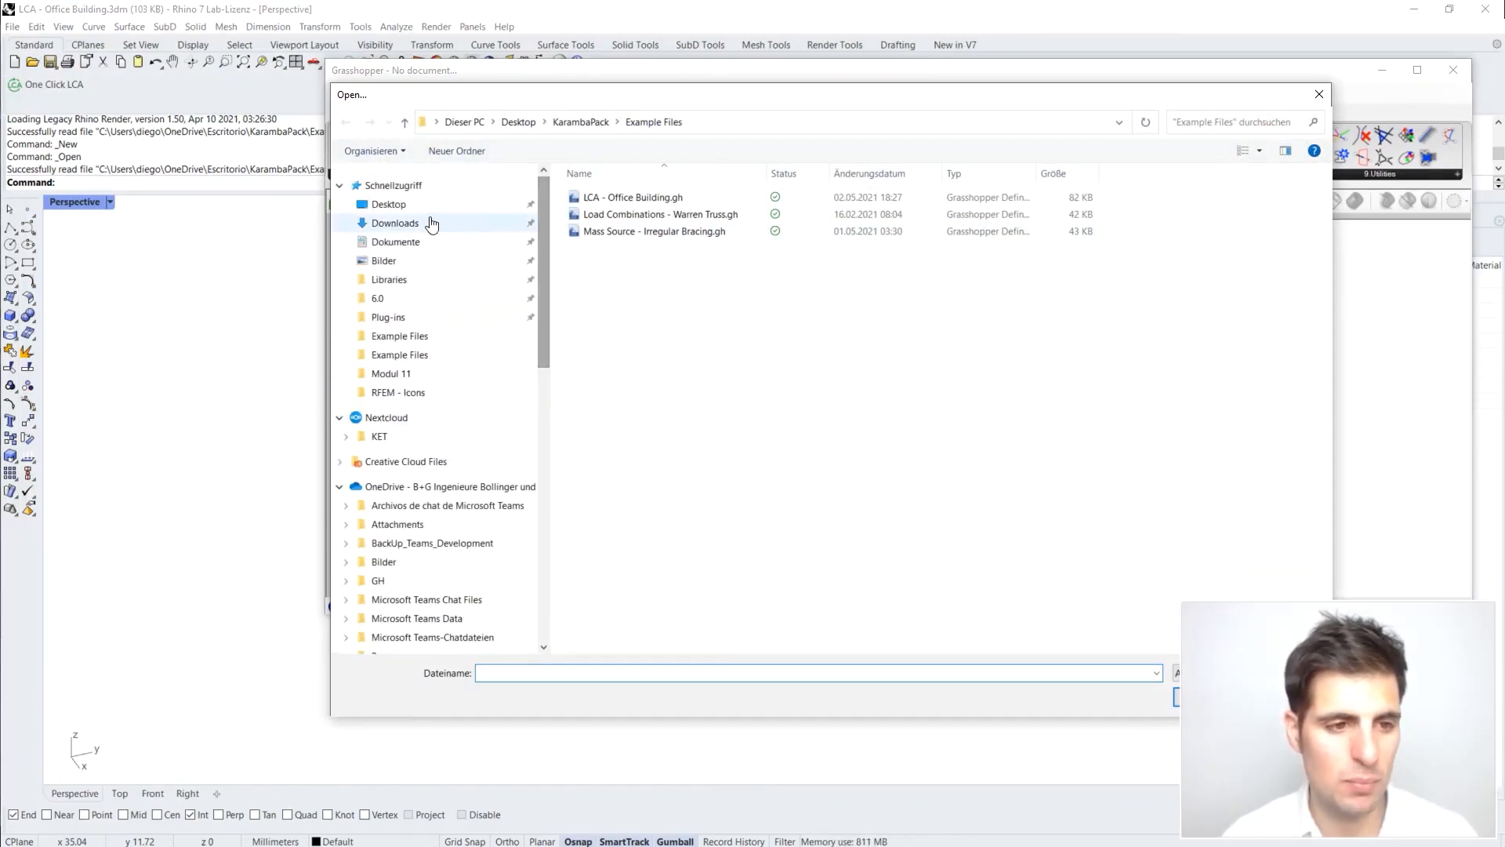
left_click(427, 206)
left_click(672, 198)
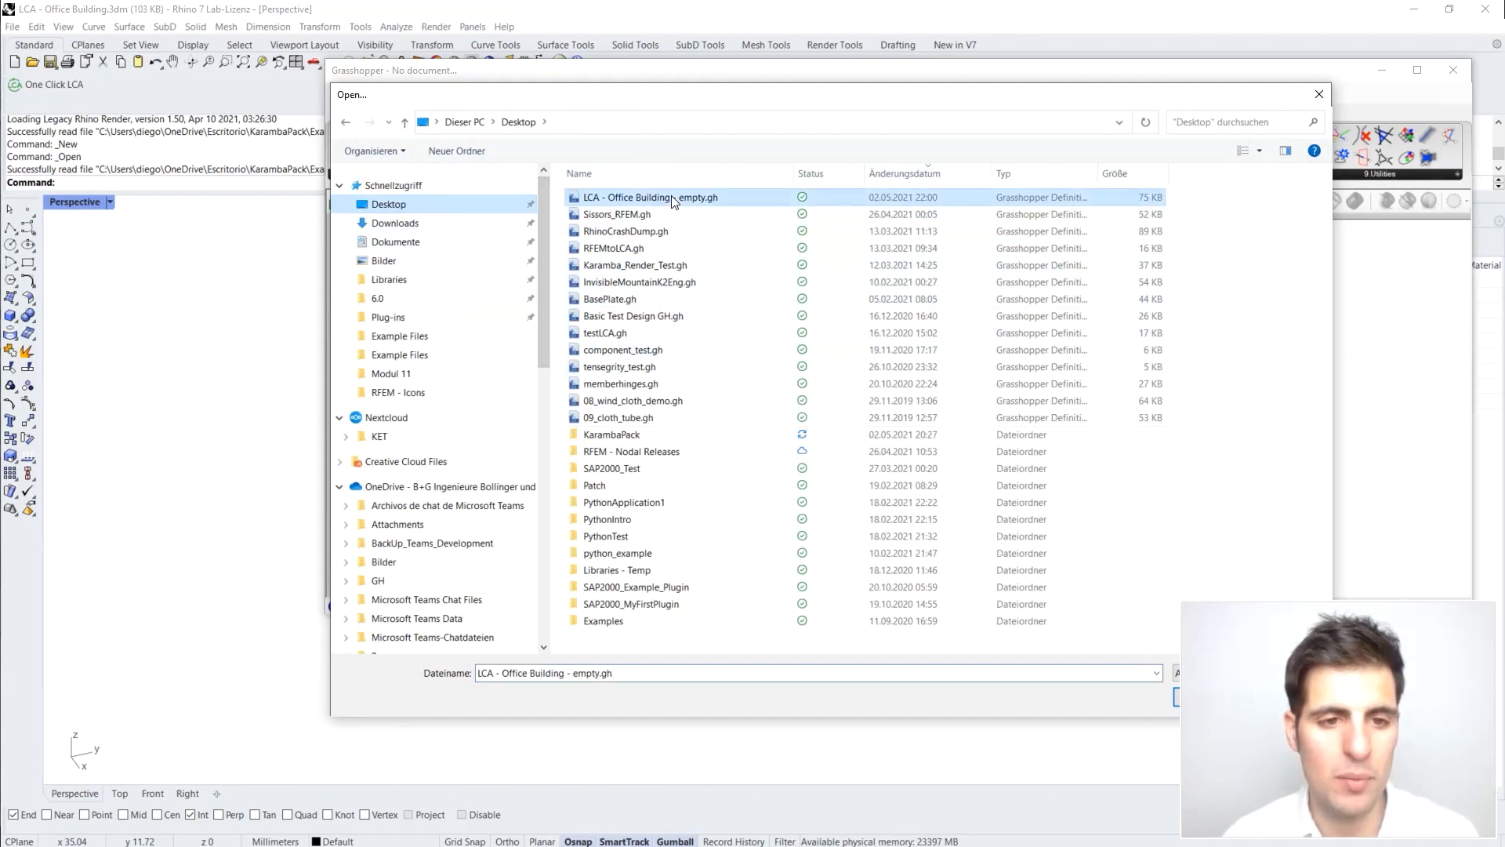
left_click(1178, 696)
Step: Uncover the Rhino viewport beside the Grasshopper window and examine the office building's slab, beams, columns and walls from several angles
left_click_drag(893, 69, 678, 51)
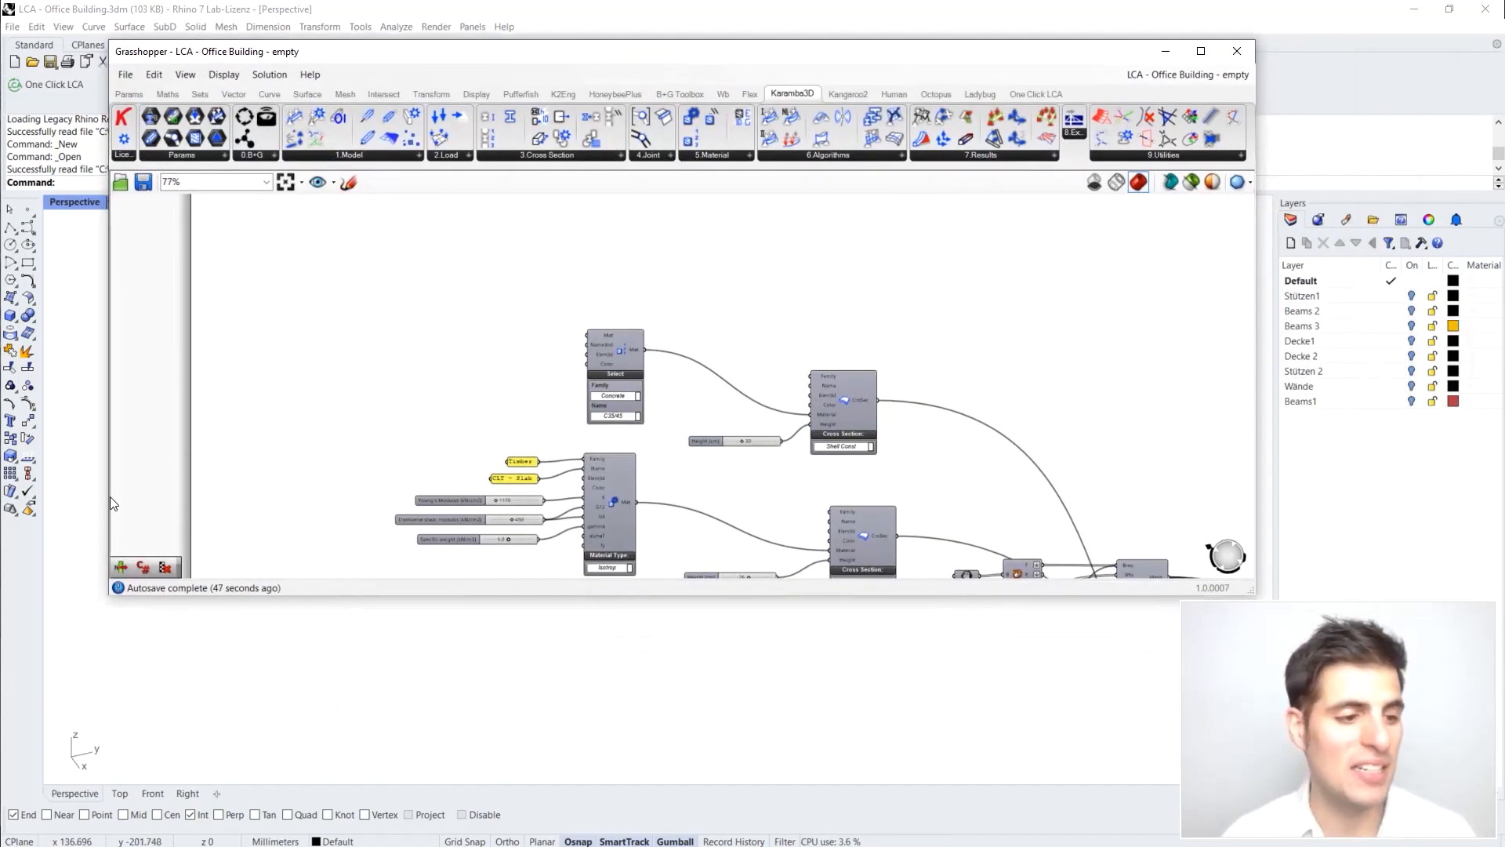
left_click_drag(105, 494, 702, 494)
scroll(549, 298, "up", 5)
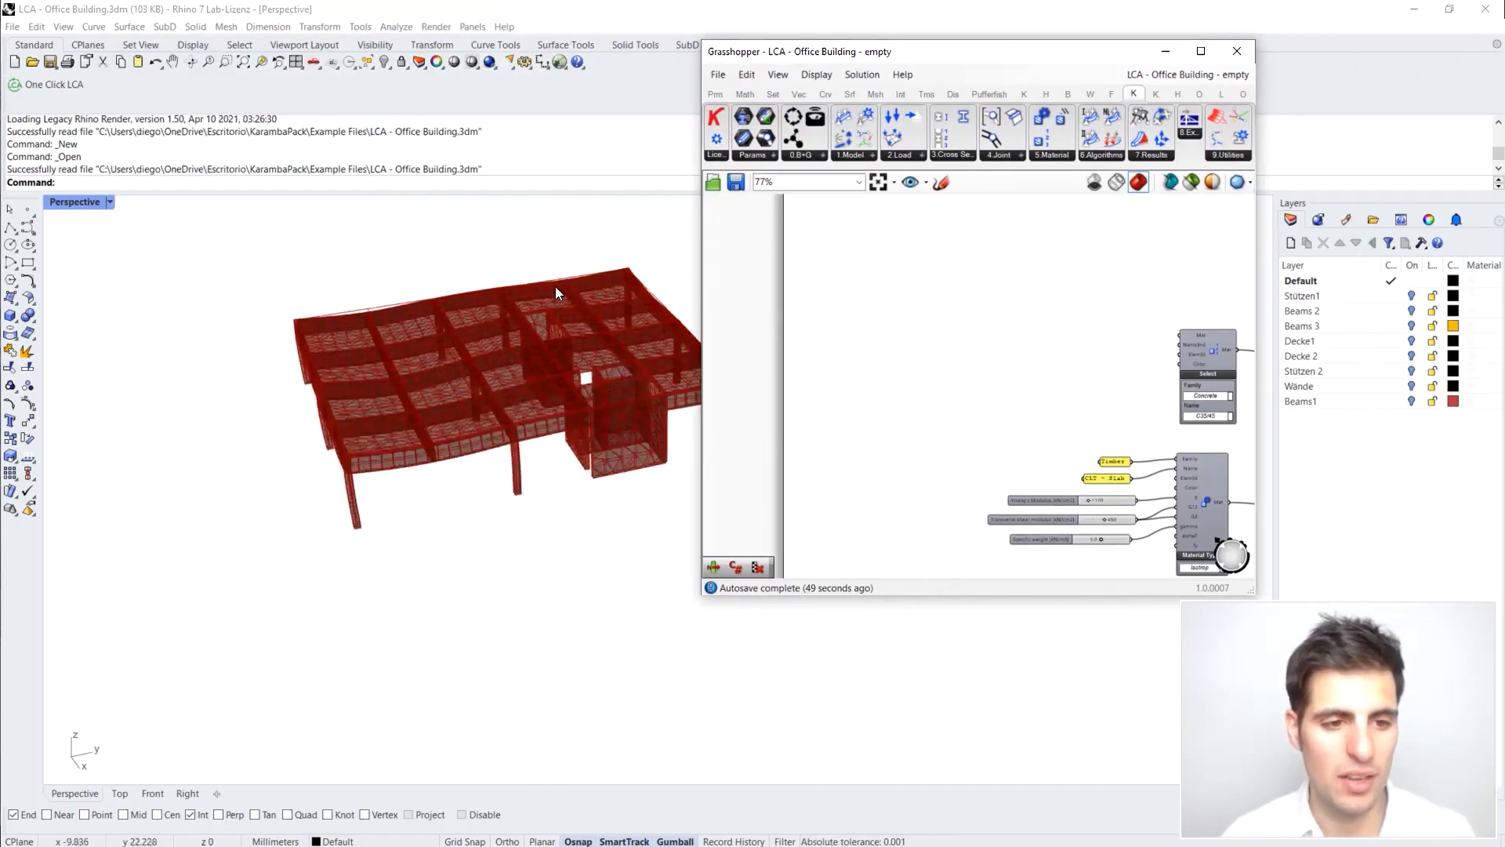
right_click_drag(404, 366, 530, 447)
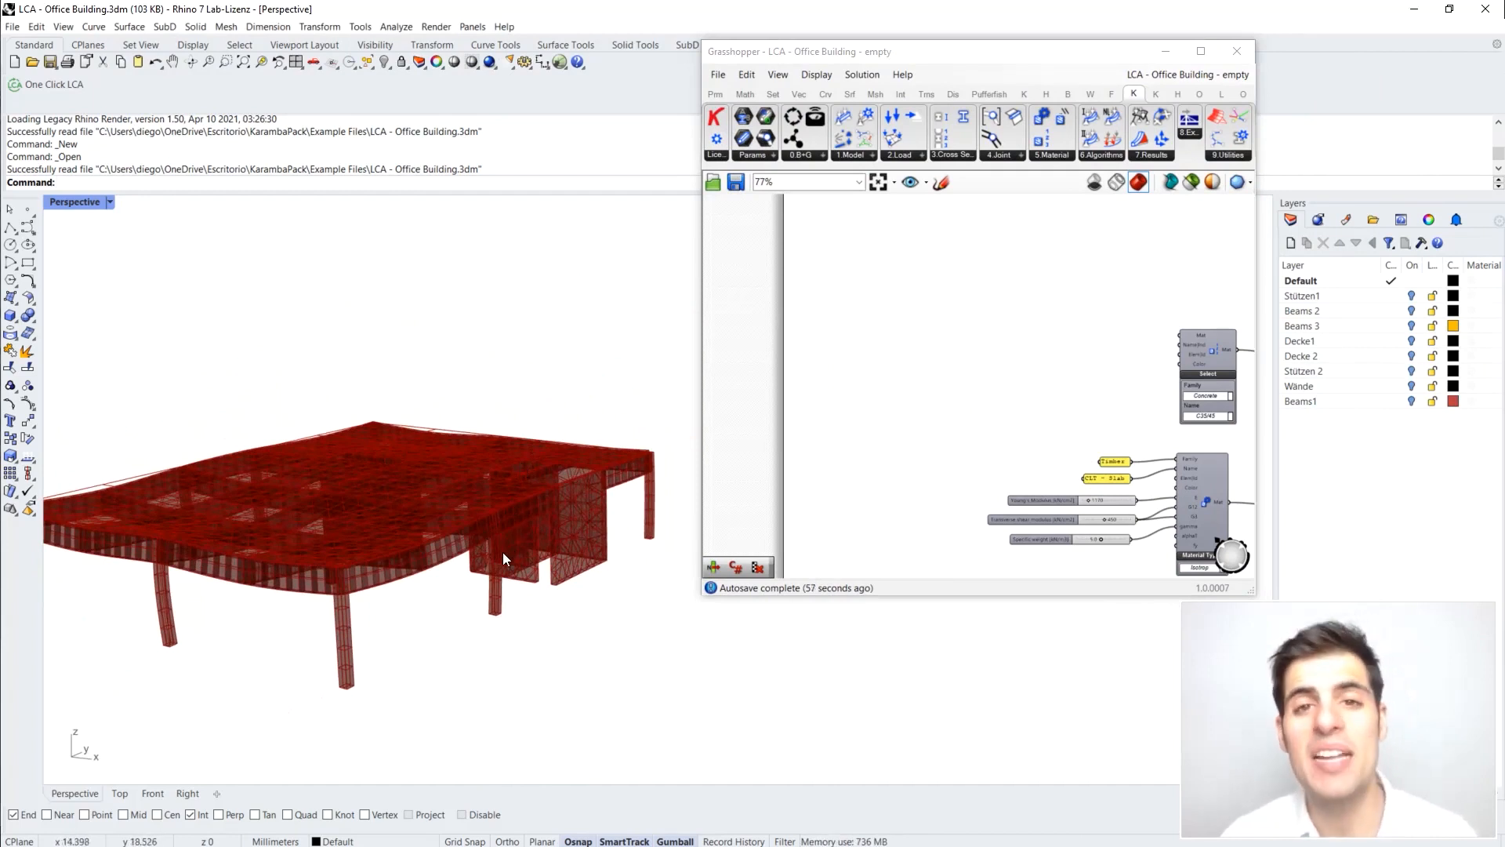
right_click_drag(460, 522, 447, 557)
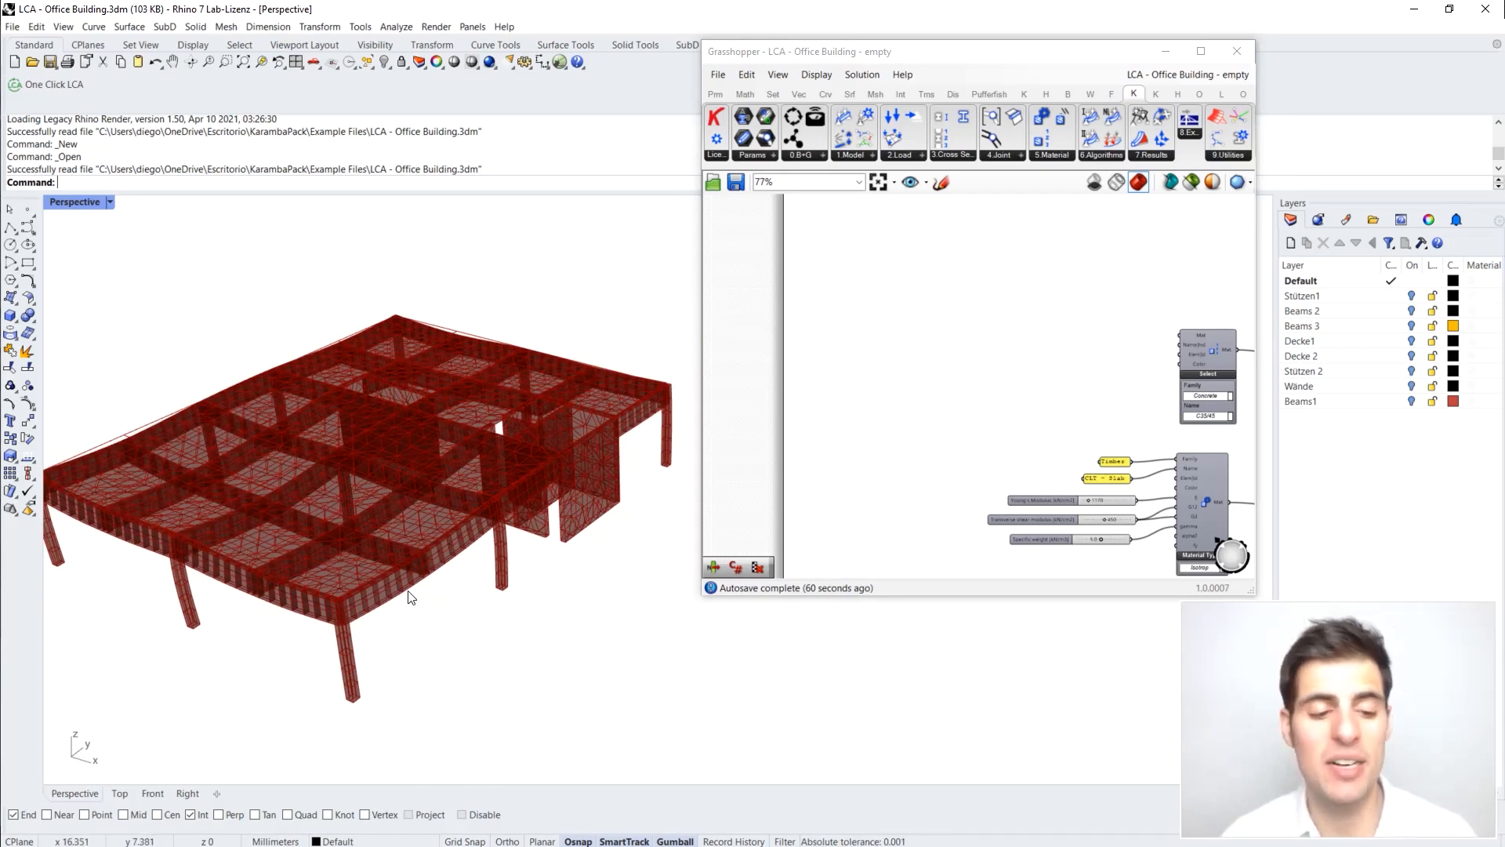
right_click_drag(290, 562, 361, 549)
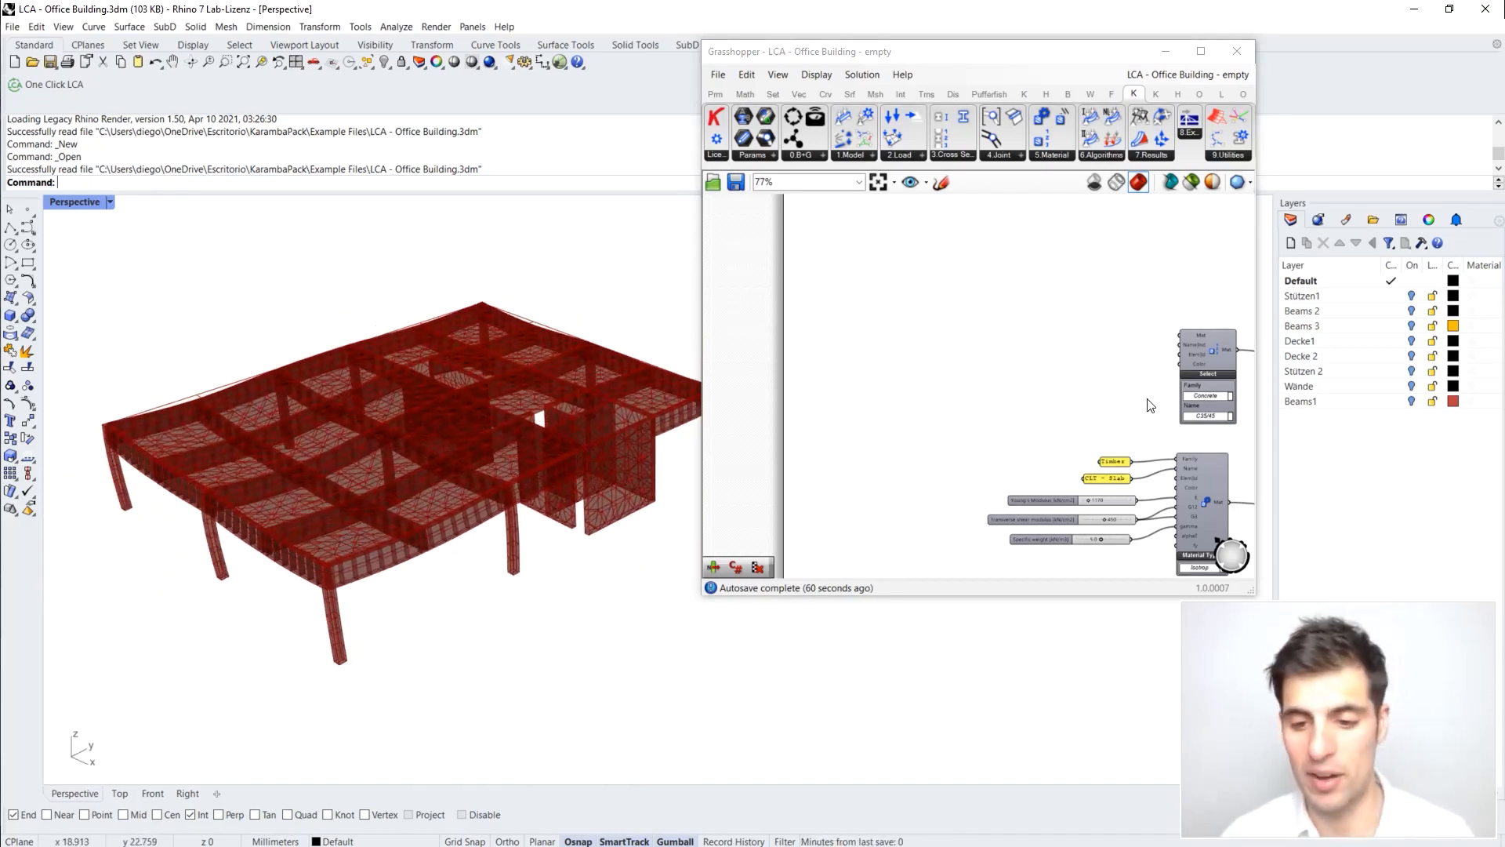
Step: Enlarge the Grasshopper window and examine the concrete and timber material definitions with their names, stiffness values and cross sections
left_click_drag(1124, 61, 1014, 81)
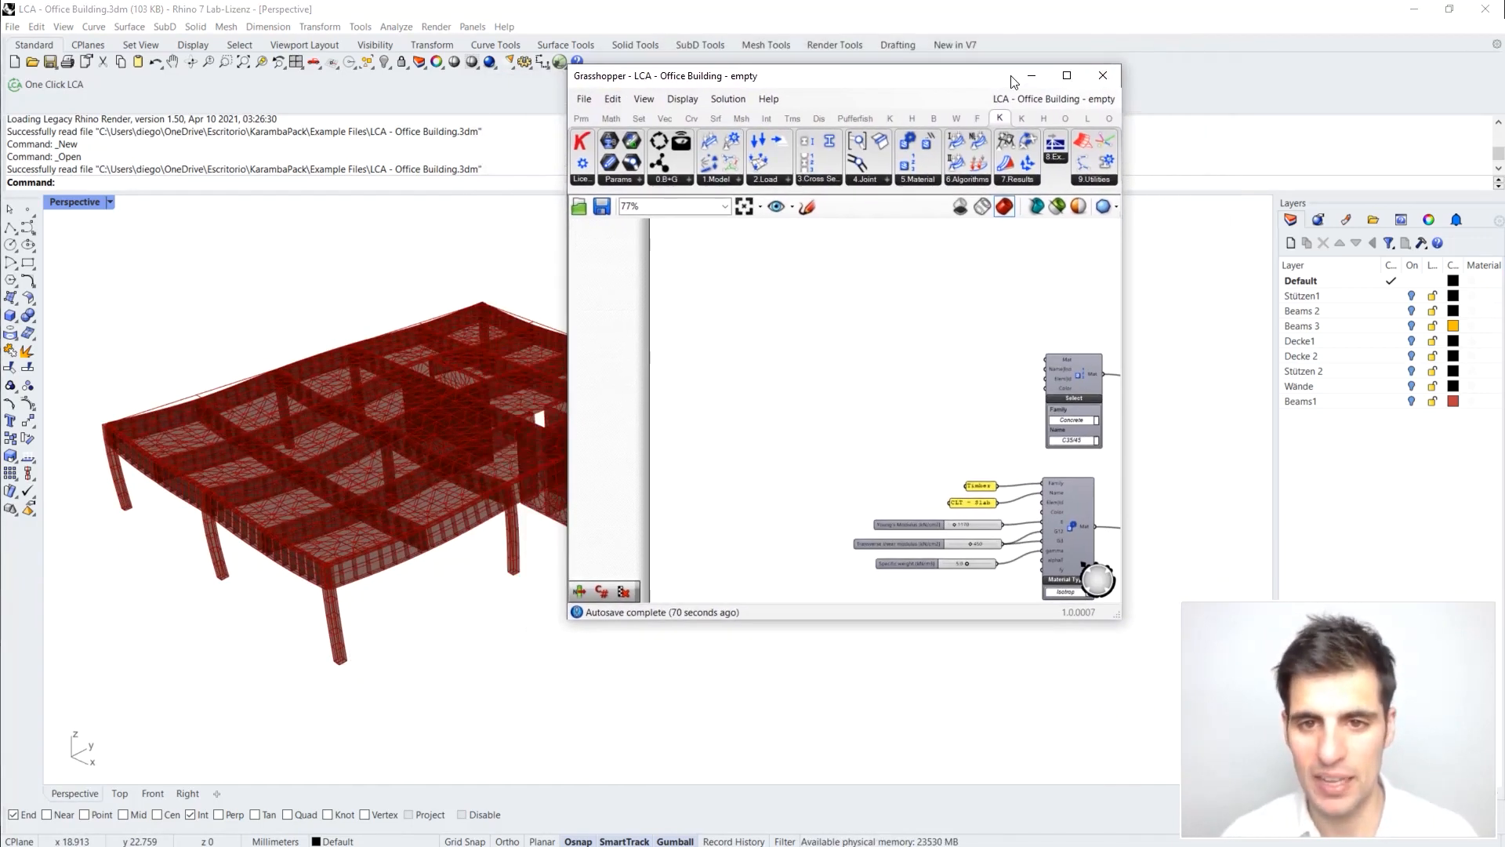
left_click(1067, 75)
scroll(762, 340, "down", 3)
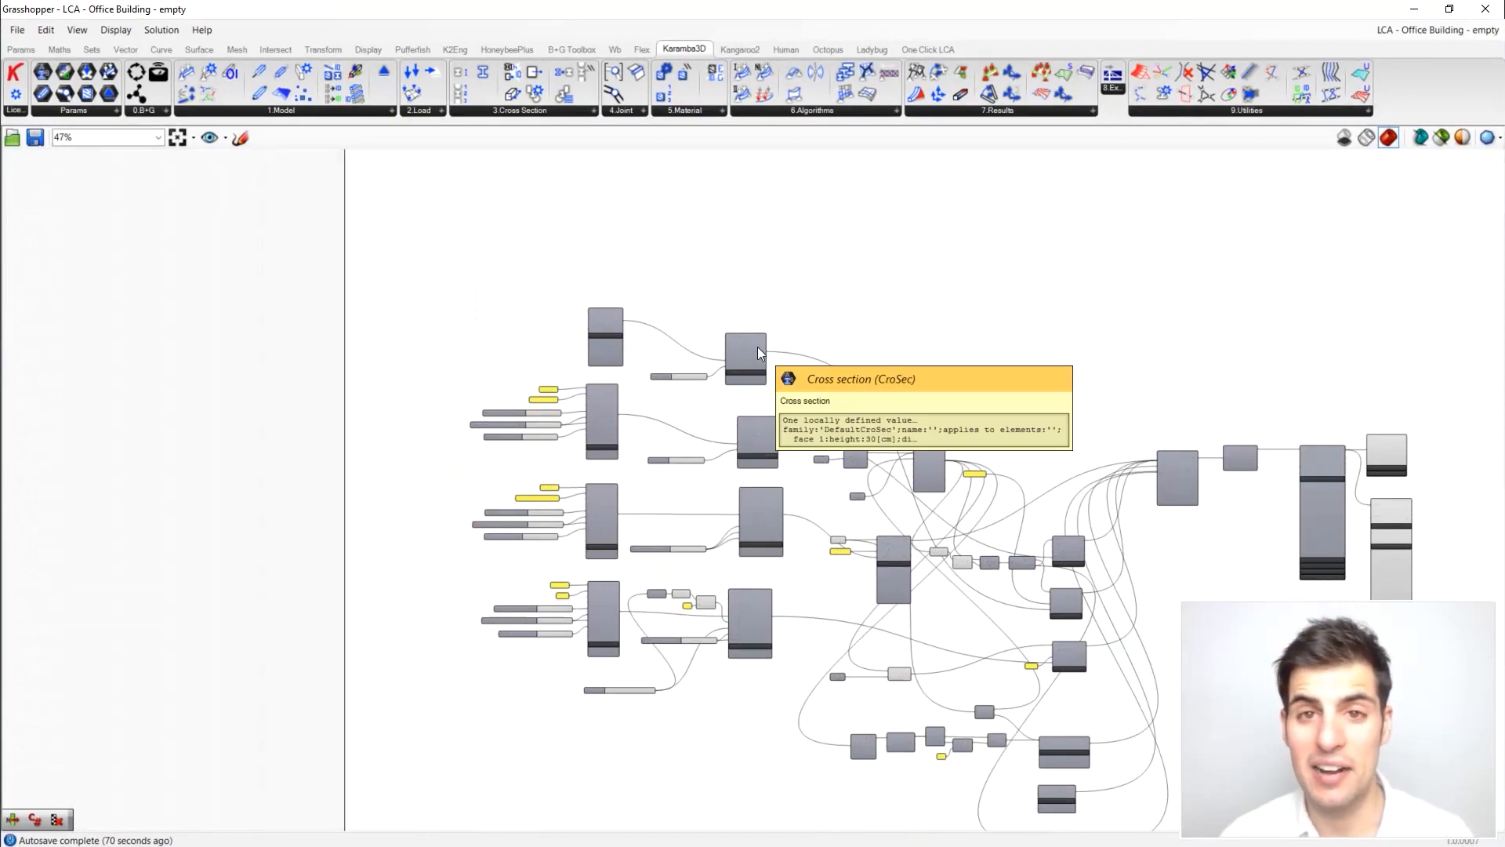
scroll(749, 392, "up", 4)
right_click_drag(741, 438, 828, 366)
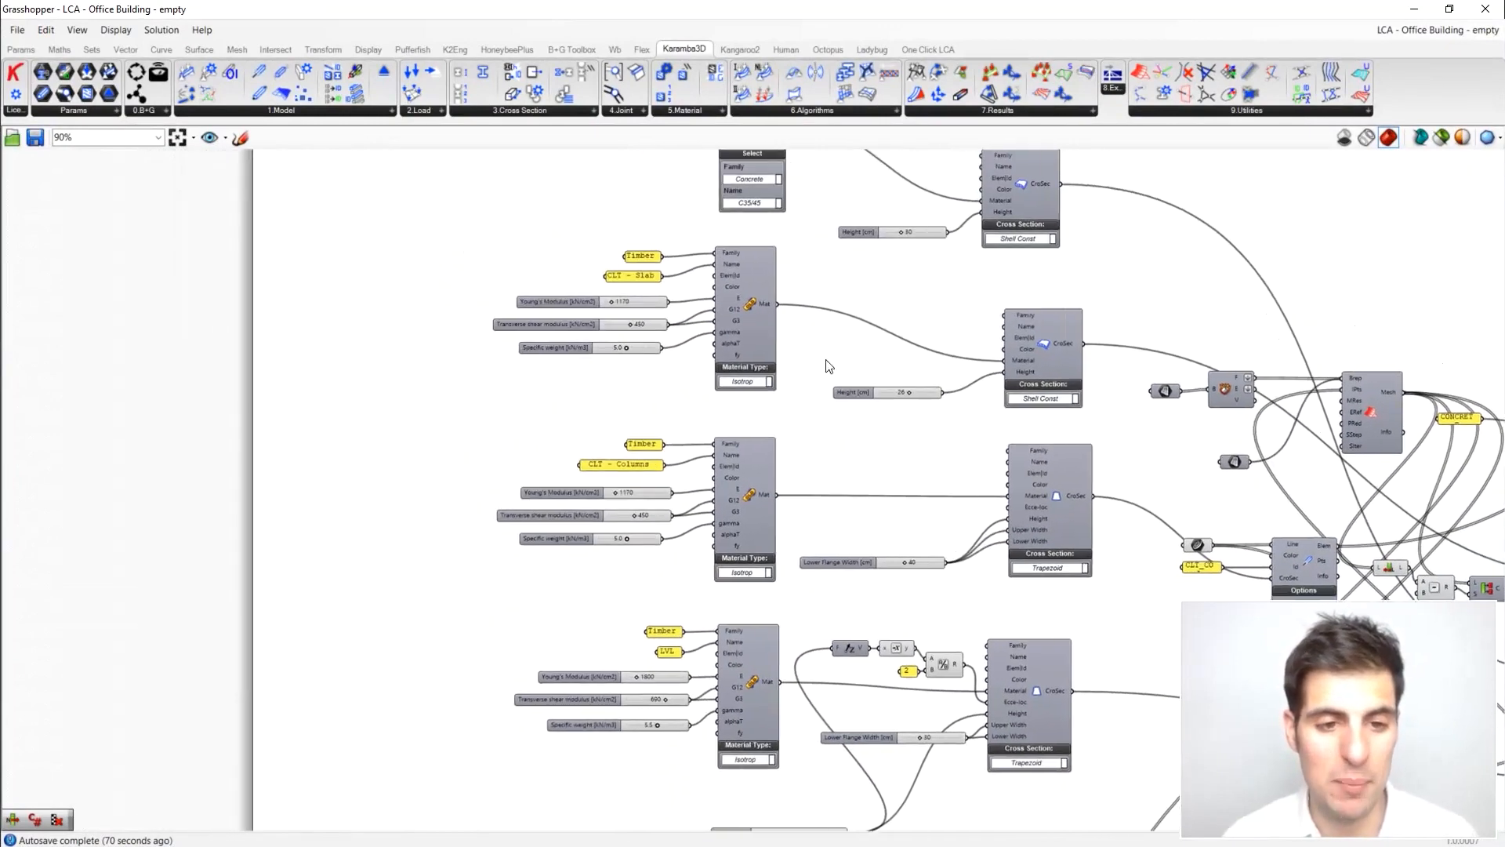
scroll(673, 368, "up", 1)
right_click_drag(685, 204, 709, 232)
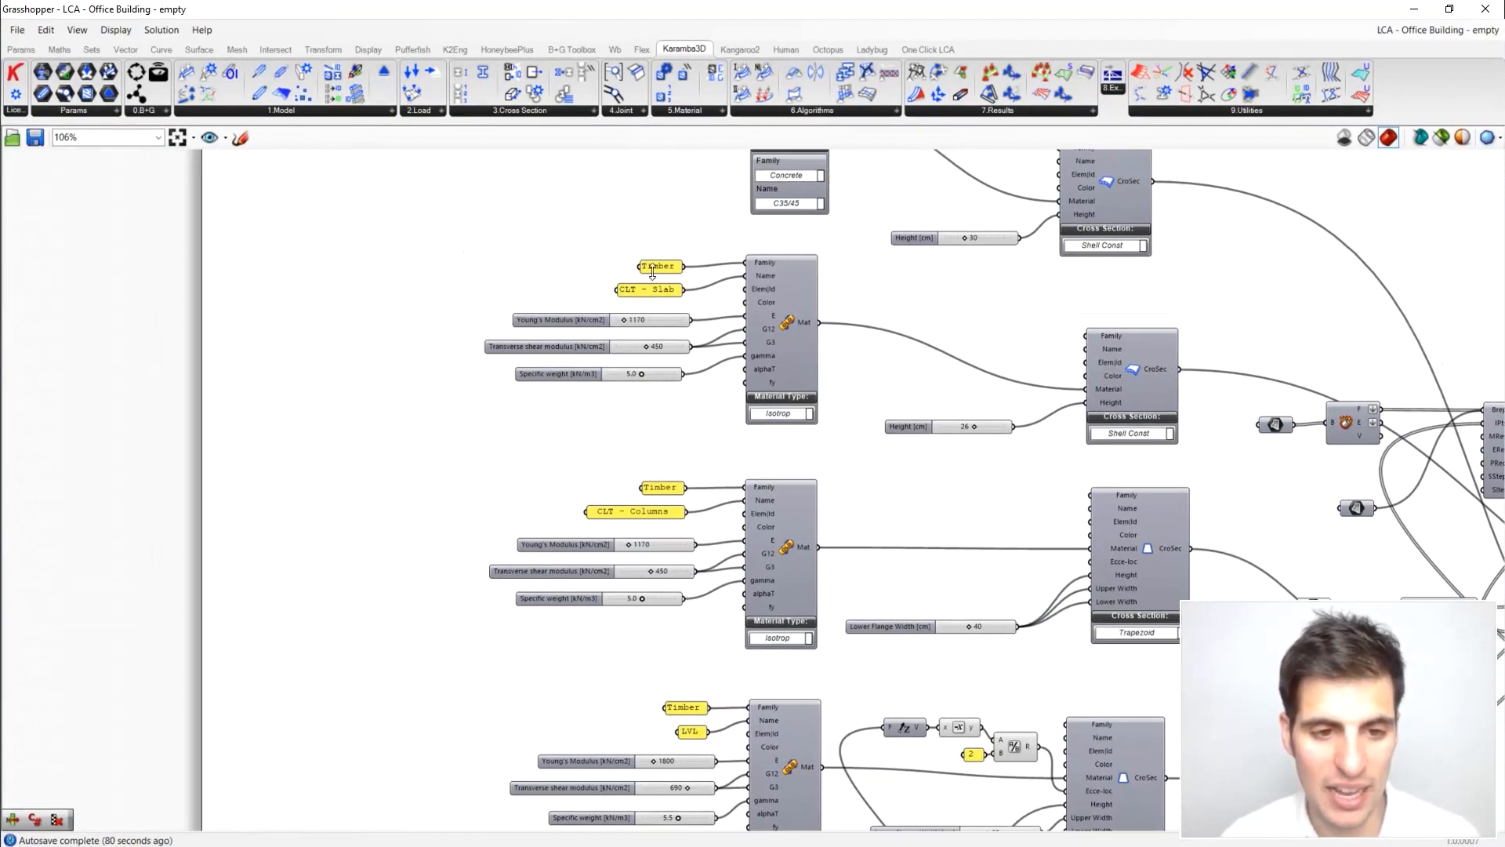
scroll(650, 297, "up", 2)
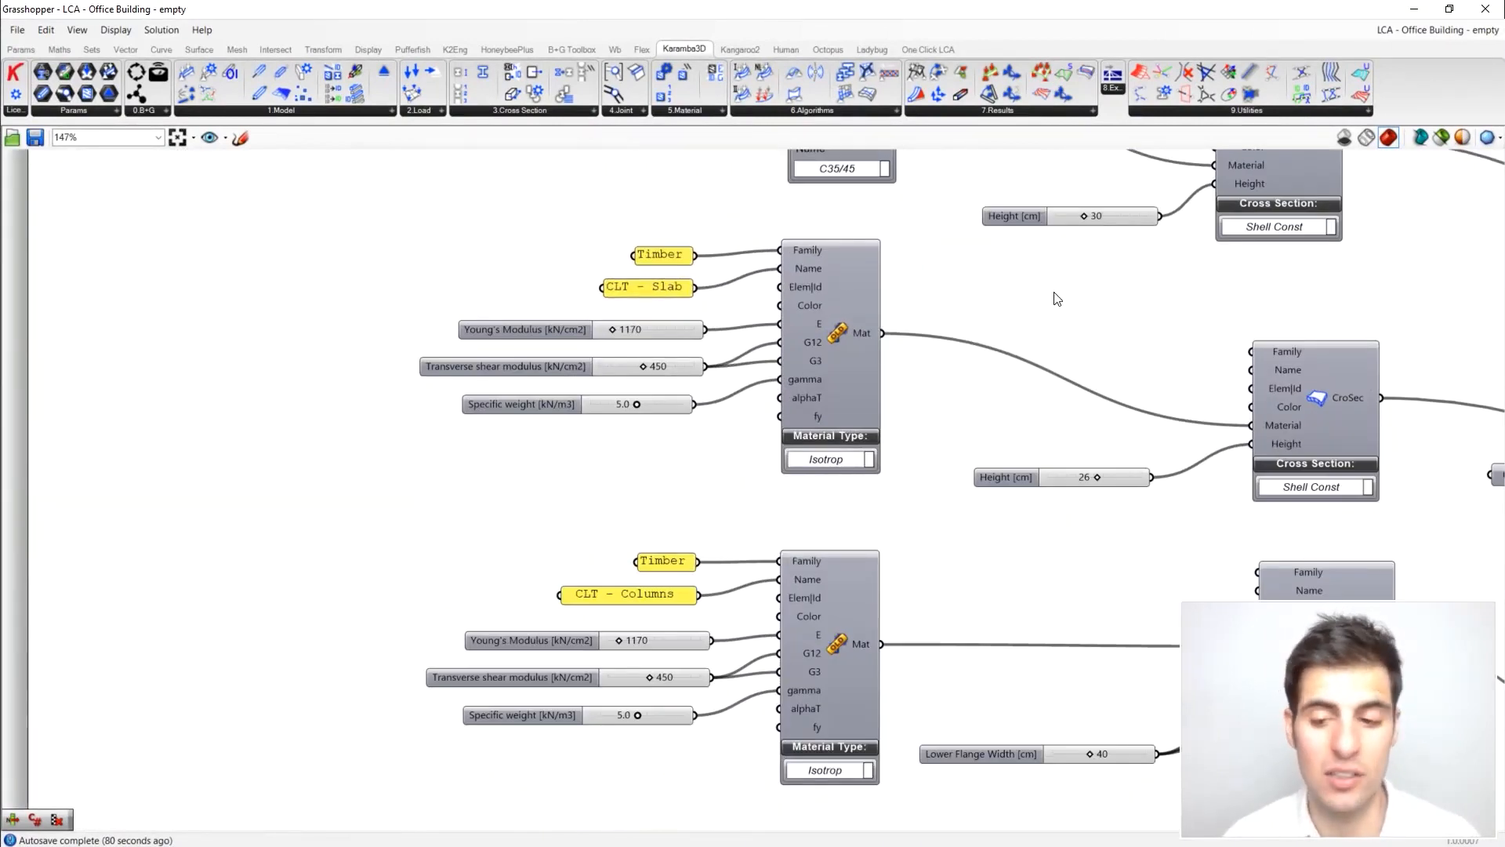
right_click_drag(1112, 286, 980, 305)
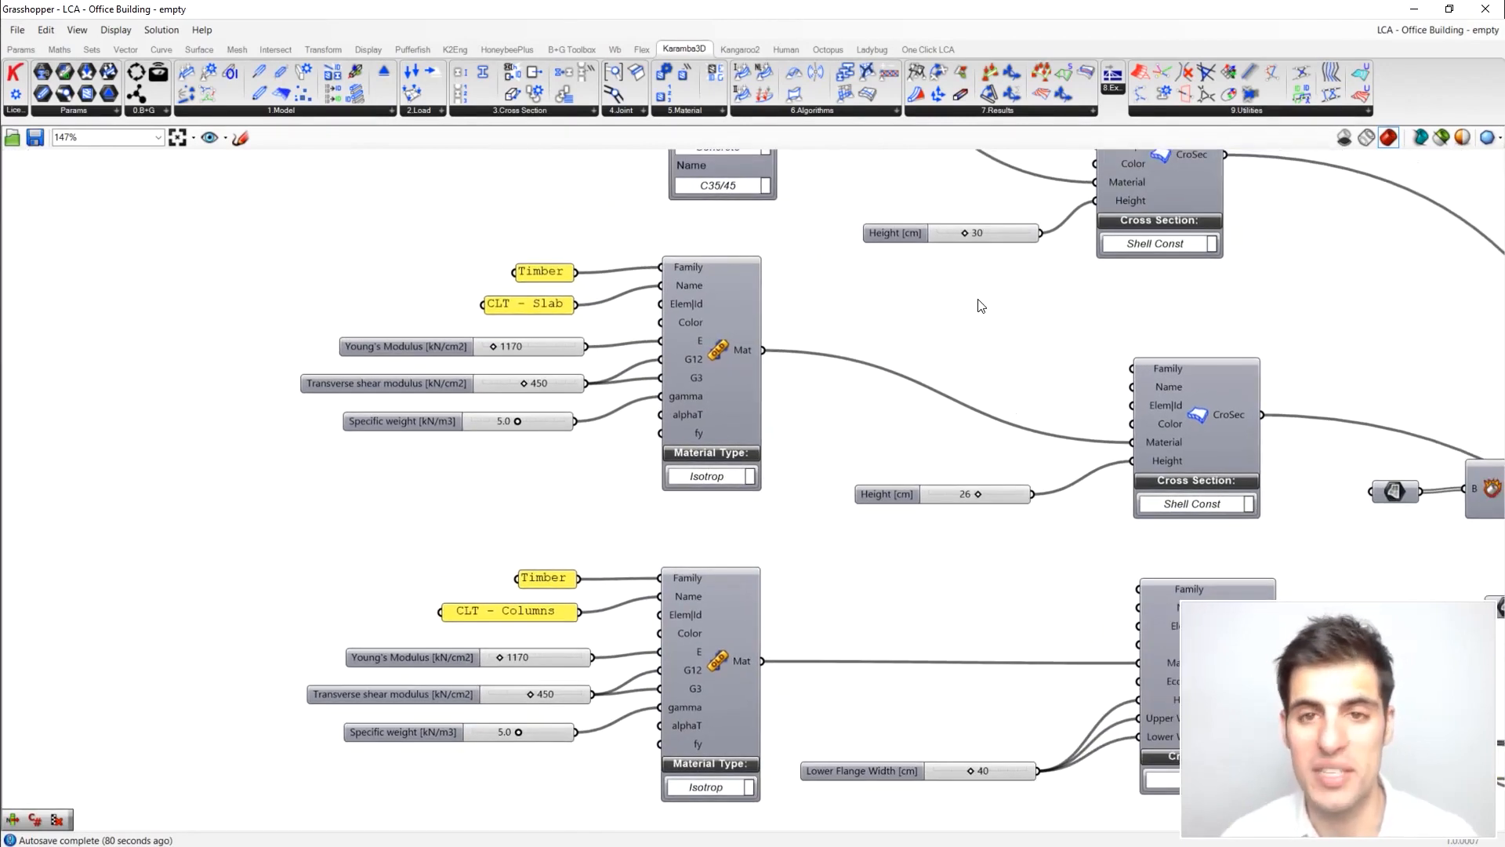
Step: Review how the elements, supports and loads feed the model assembly, the analysis and the model, beam and shell view components
scroll(978, 305, "down", 5)
right_click_drag(1327, 326, 764, 235)
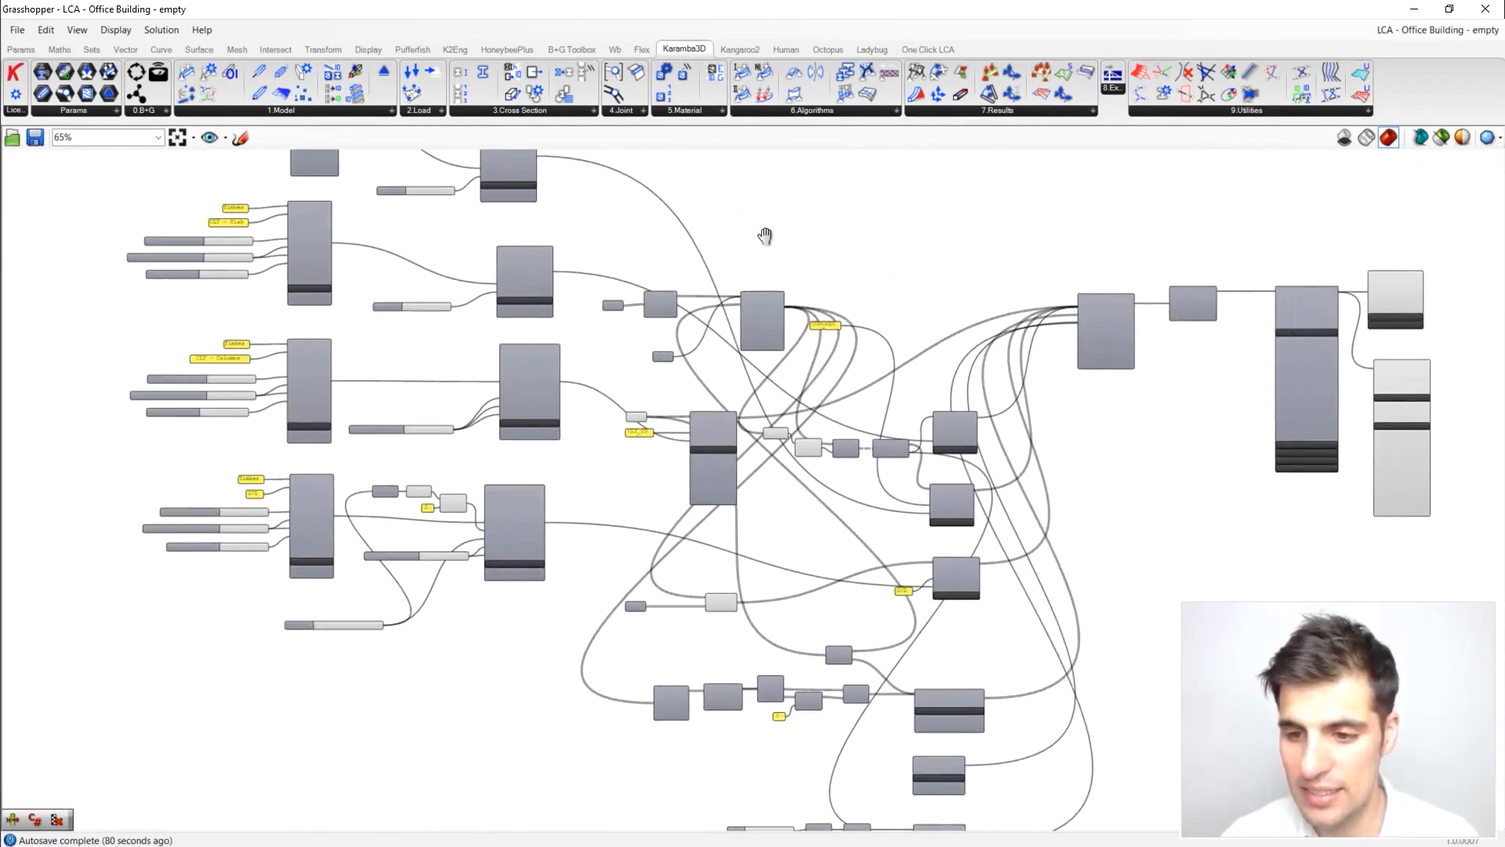
scroll(1126, 339, "up", 3)
right_click_drag(1098, 430, 792, 471)
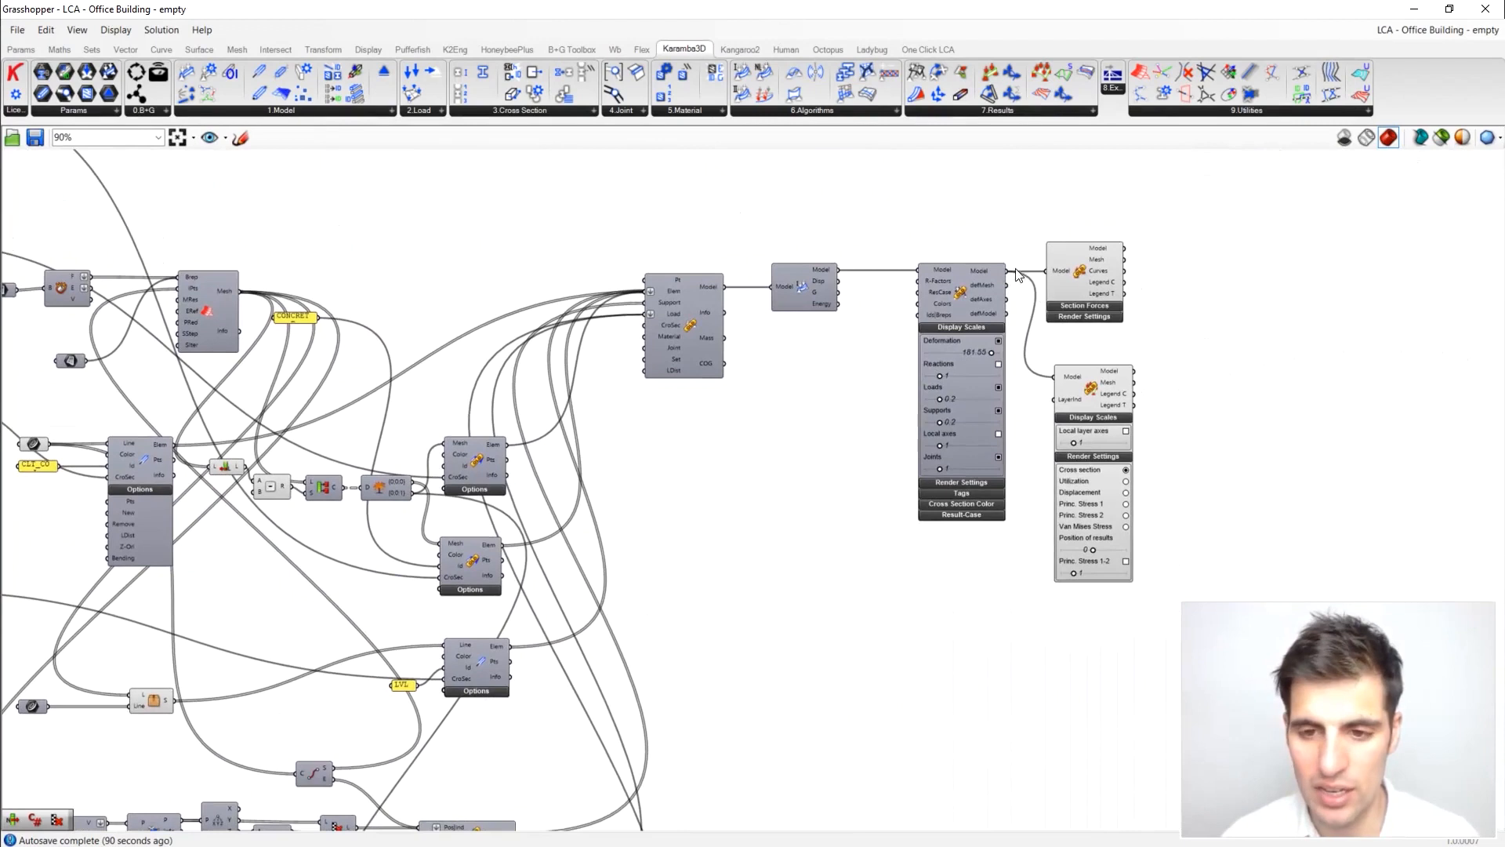
left_click_drag(777, 9, 788, 81)
left_click(1006, 73)
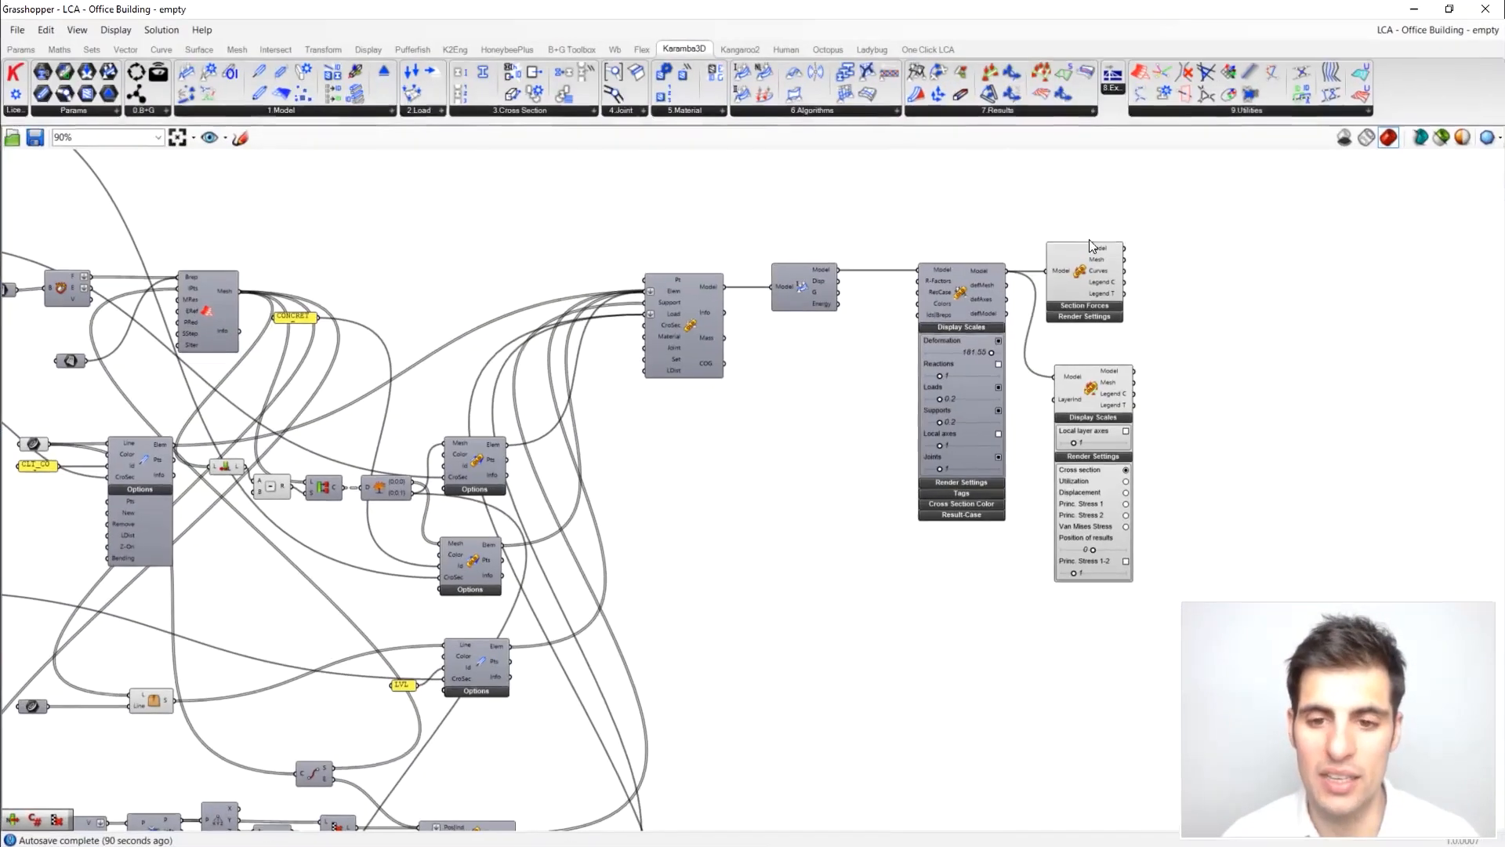
Step: Place an Input for LCA component in the free area below the analysis component and supply it with the analysed model
scroll(820, 376, "up", 2)
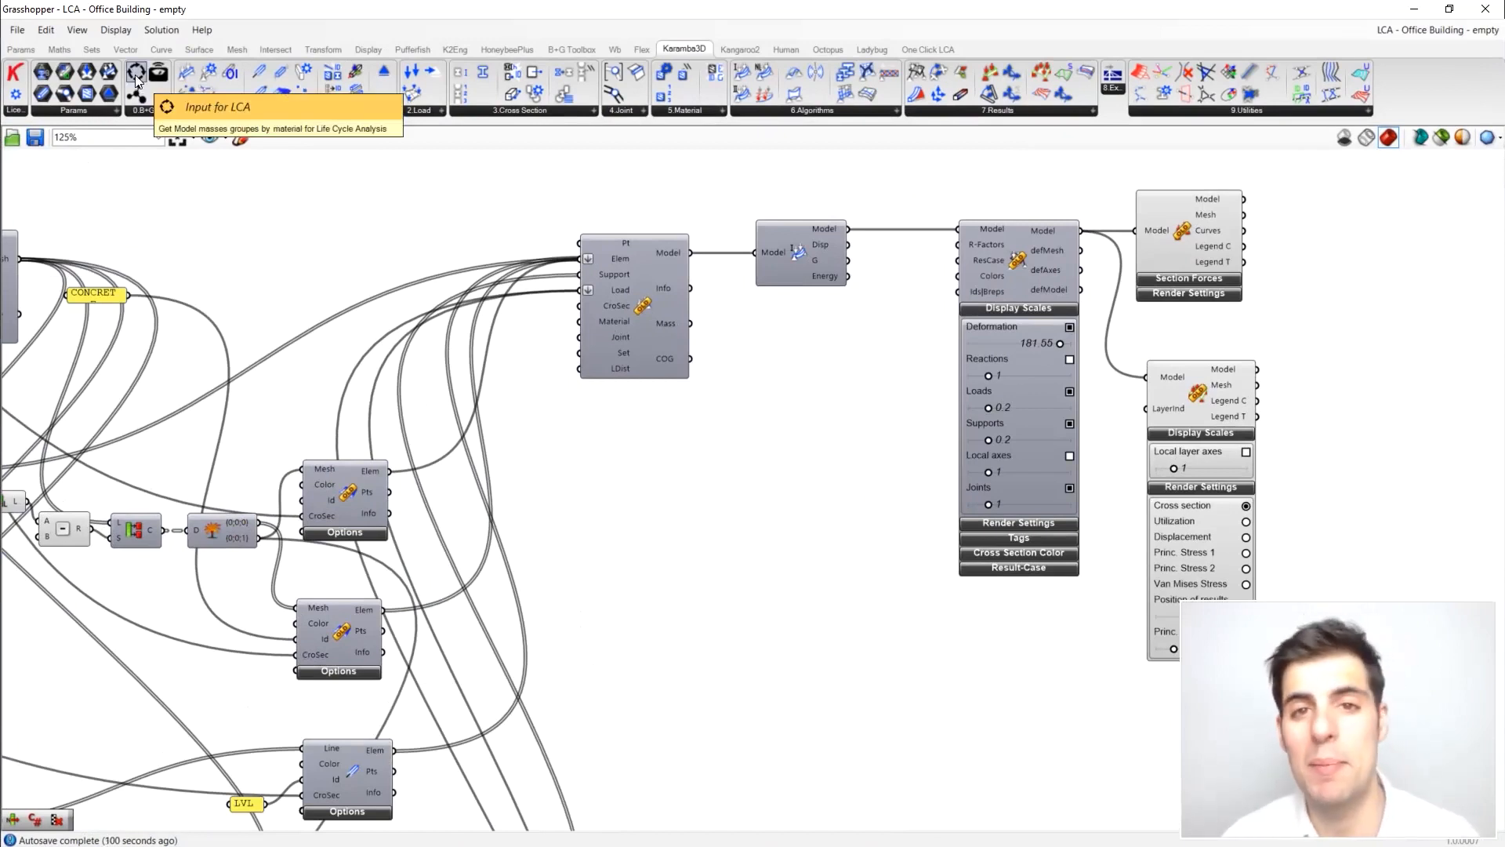
left_click_drag(136, 79, 872, 650)
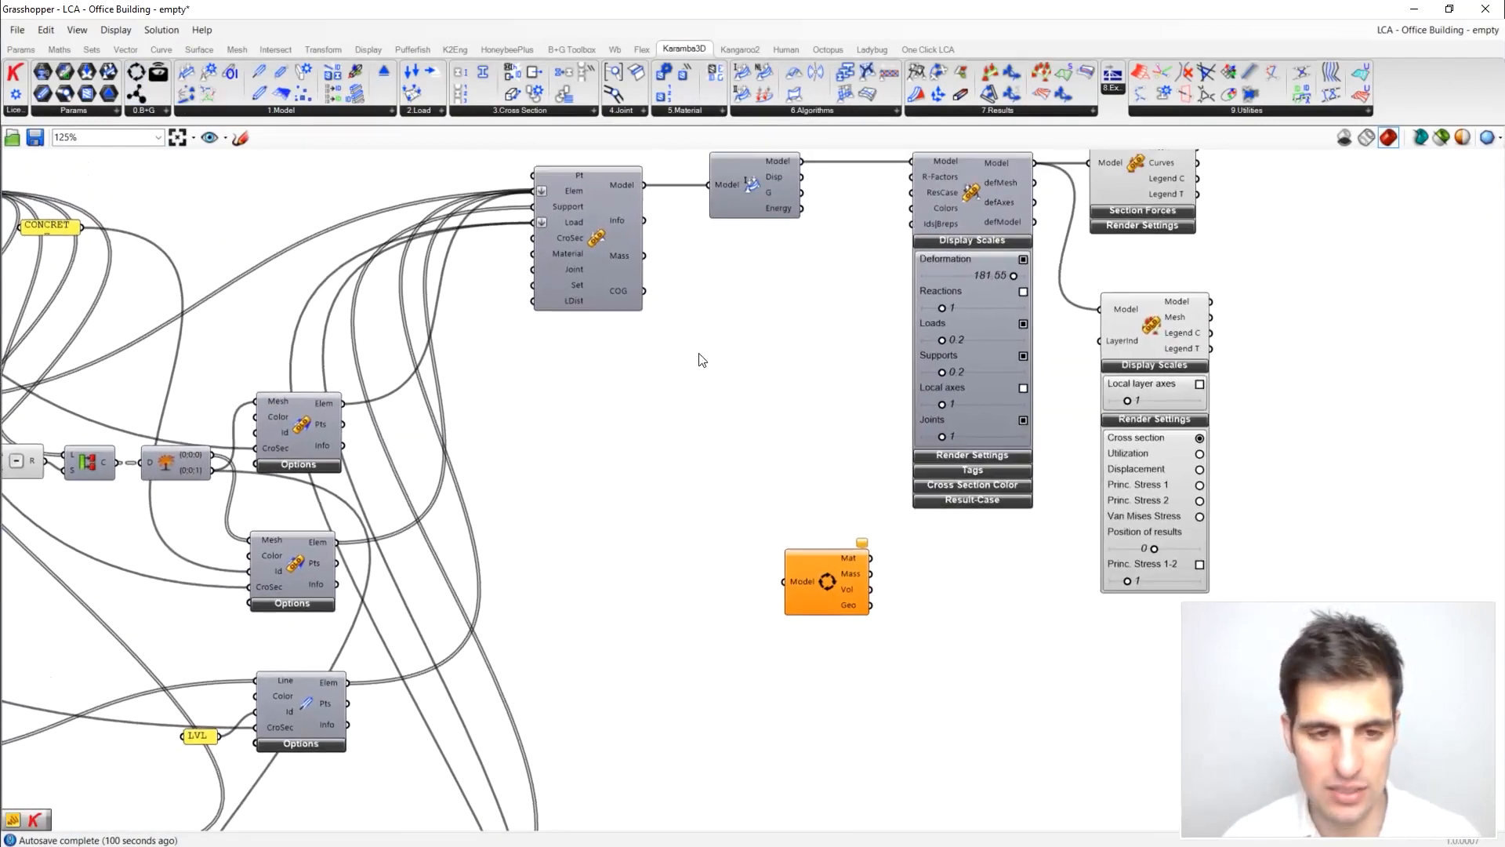
left_click_drag(638, 185, 798, 639)
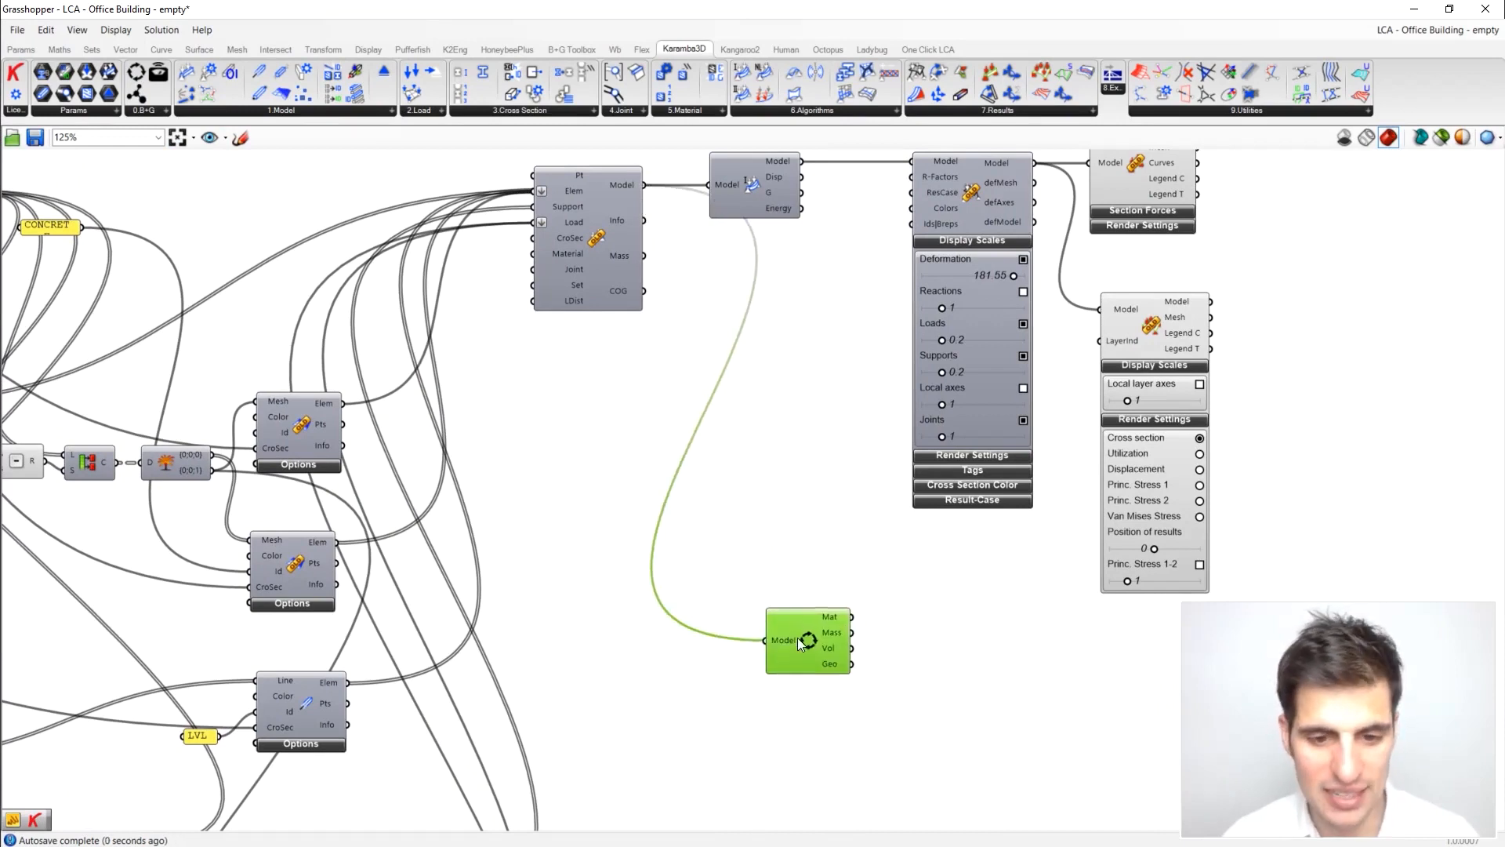
right_click_drag(833, 604, 790, 634)
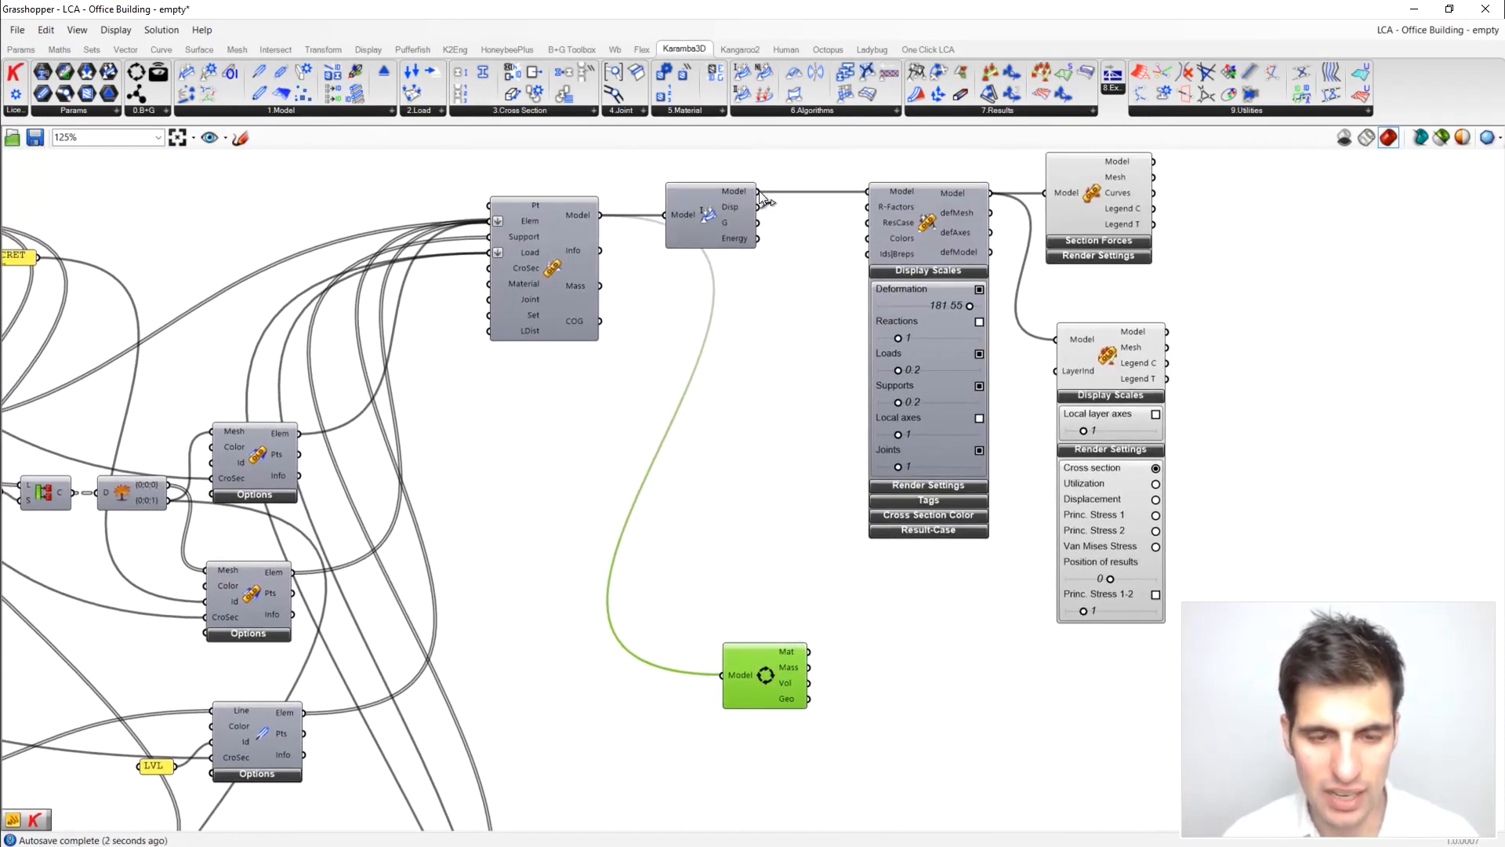
left_click_drag(798, 188, 719, 673)
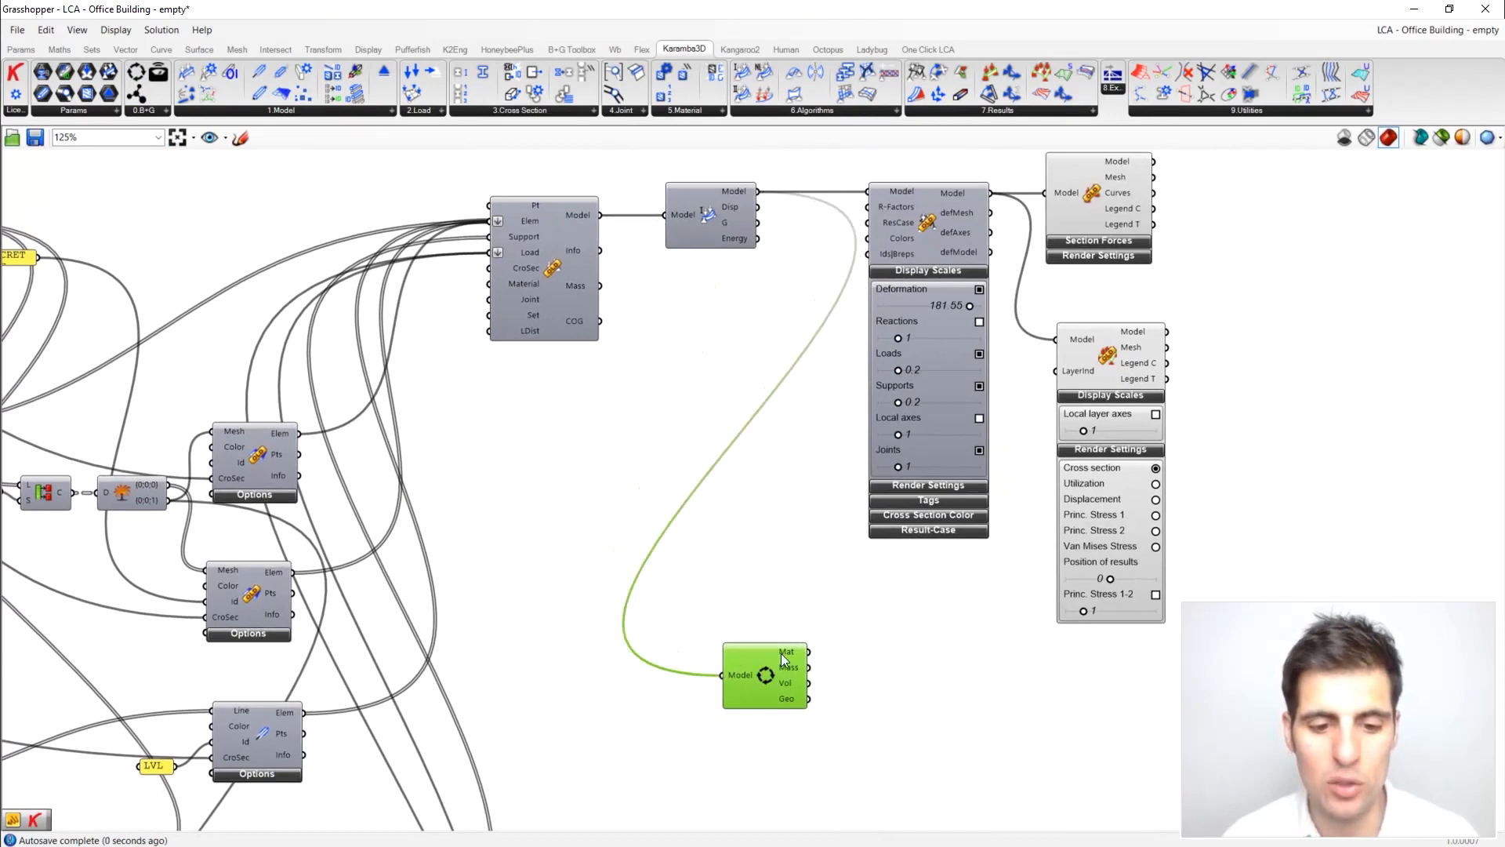
right_click_drag(781, 653, 710, 427)
left_click_drag(708, 506, 812, 670)
right_click_drag(872, 570, 685, 436)
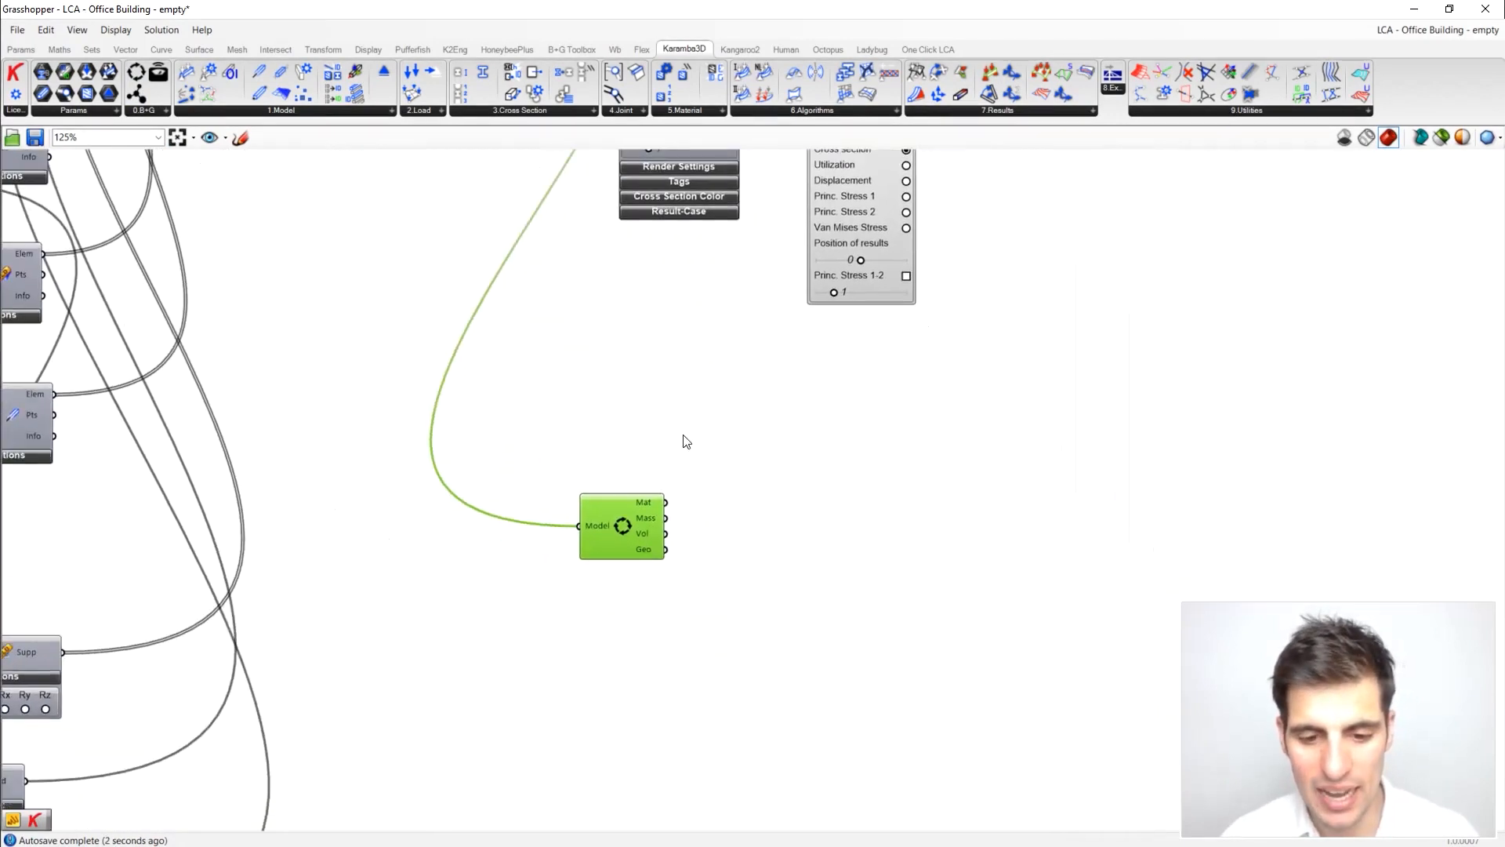
Step: Add a panel above the Input for LCA component and connect its Mat output to it
scroll(723, 521, "up", 1)
double_click(731, 516)
type("panel")
key("Return")
left_click_drag(731, 514, 850, 443)
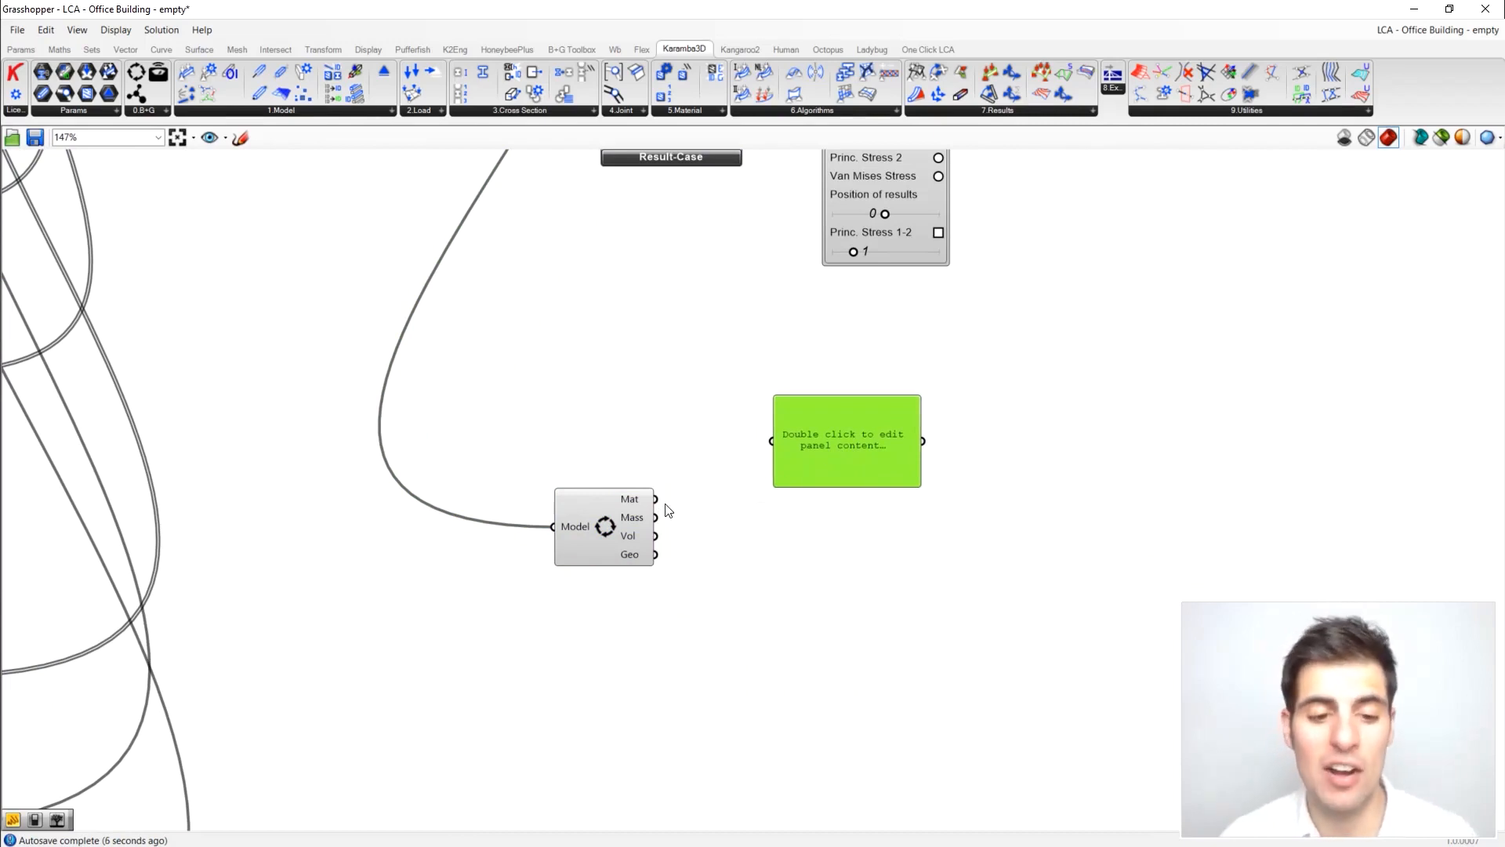
left_click_drag(658, 506, 771, 442)
left_click_drag(863, 437, 850, 386)
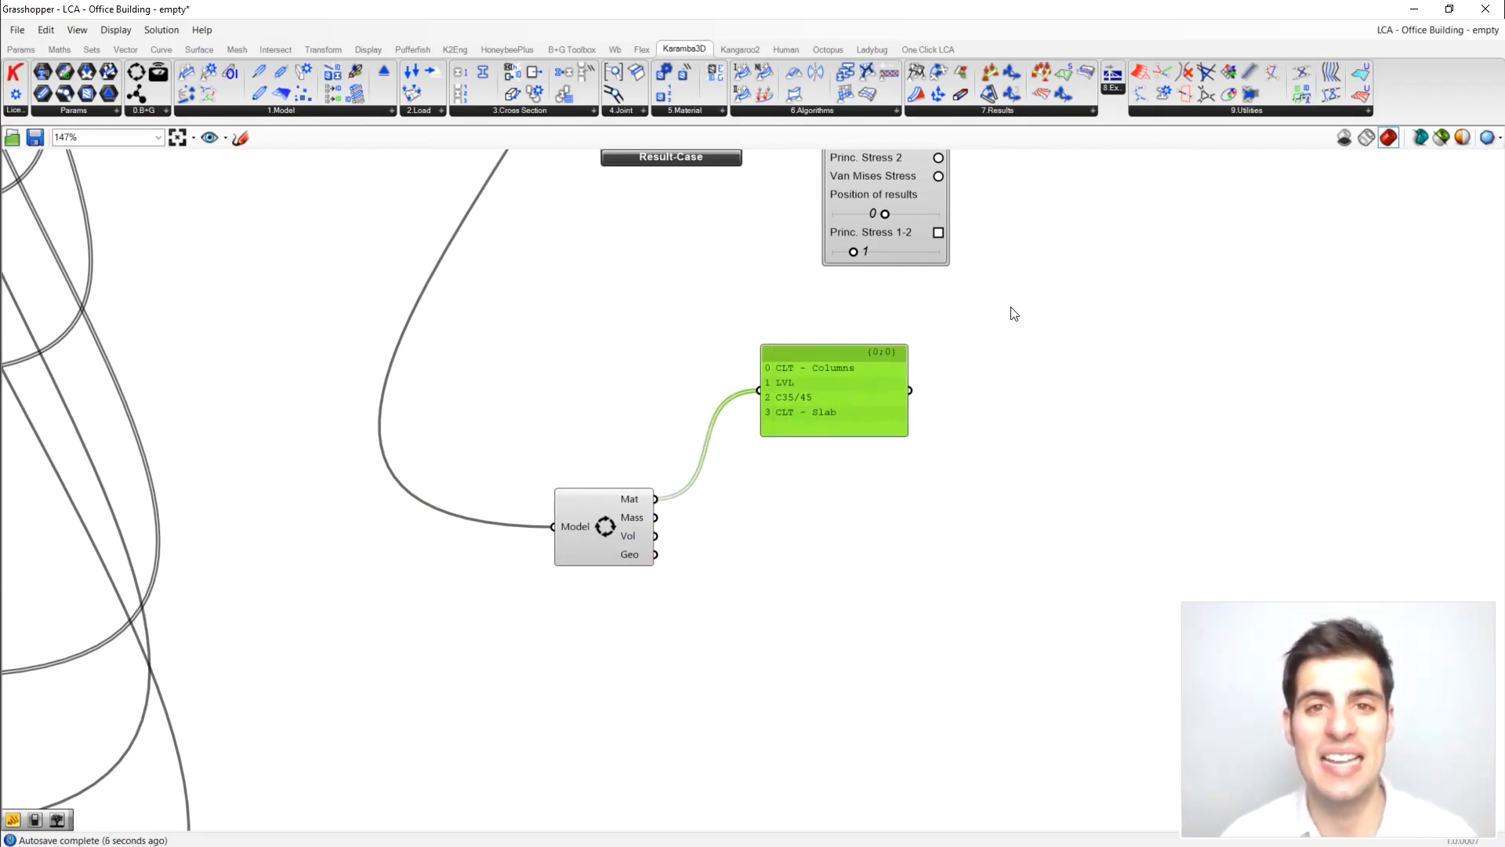
Step: Duplicate the material panel, connect the copy to the Mass output instead, and enlarge it to show more entries
left_click_drag(812, 375, 810, 543)
key("ctrl+c")
key("ctrl+v")
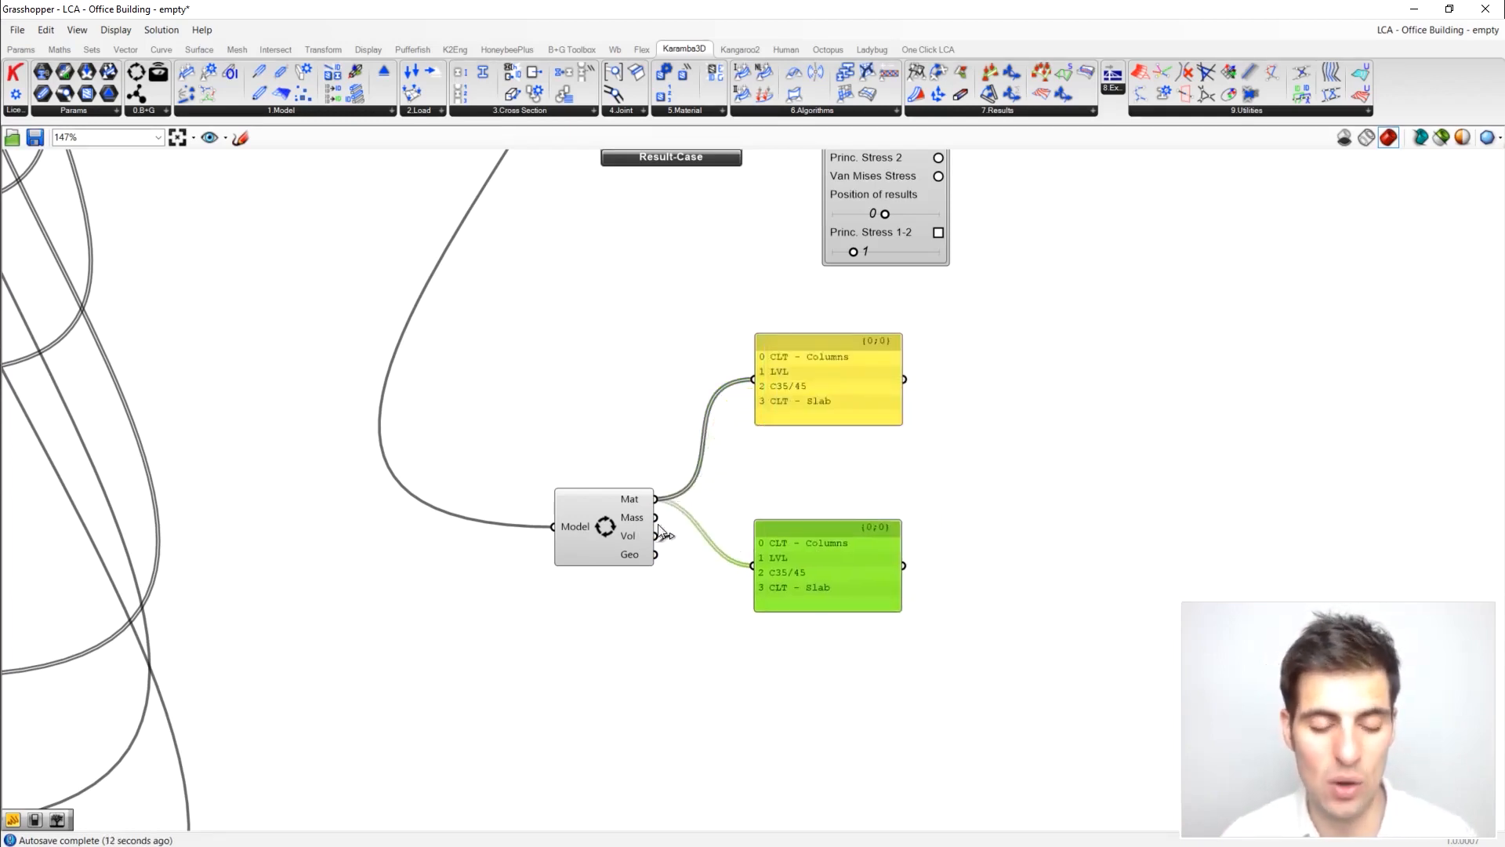
left_click_drag(836, 568, 865, 545)
left_click_drag(687, 519, 803, 538)
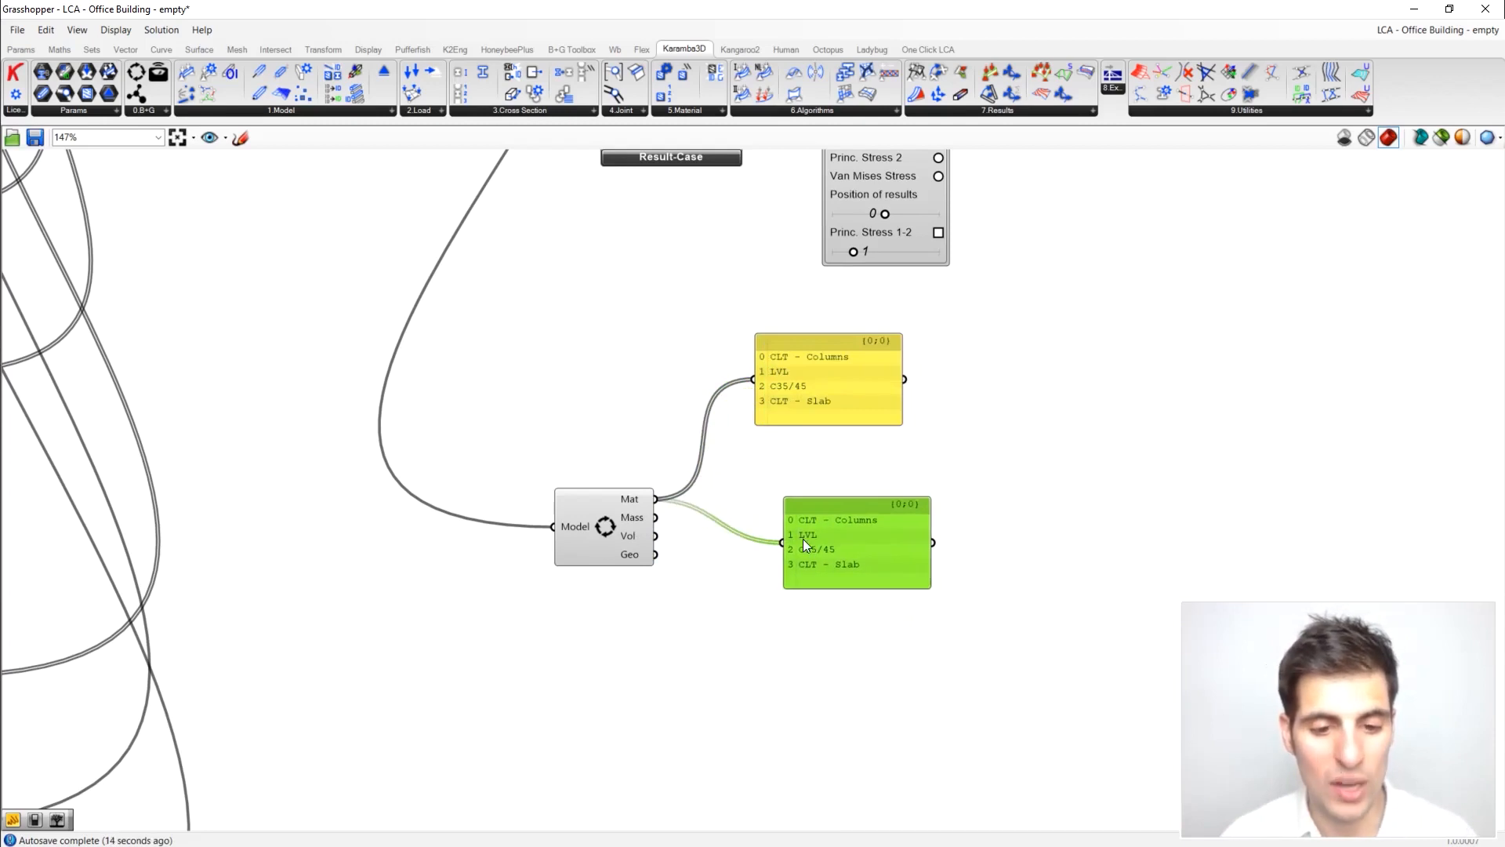
left_click_drag(656, 518, 786, 539)
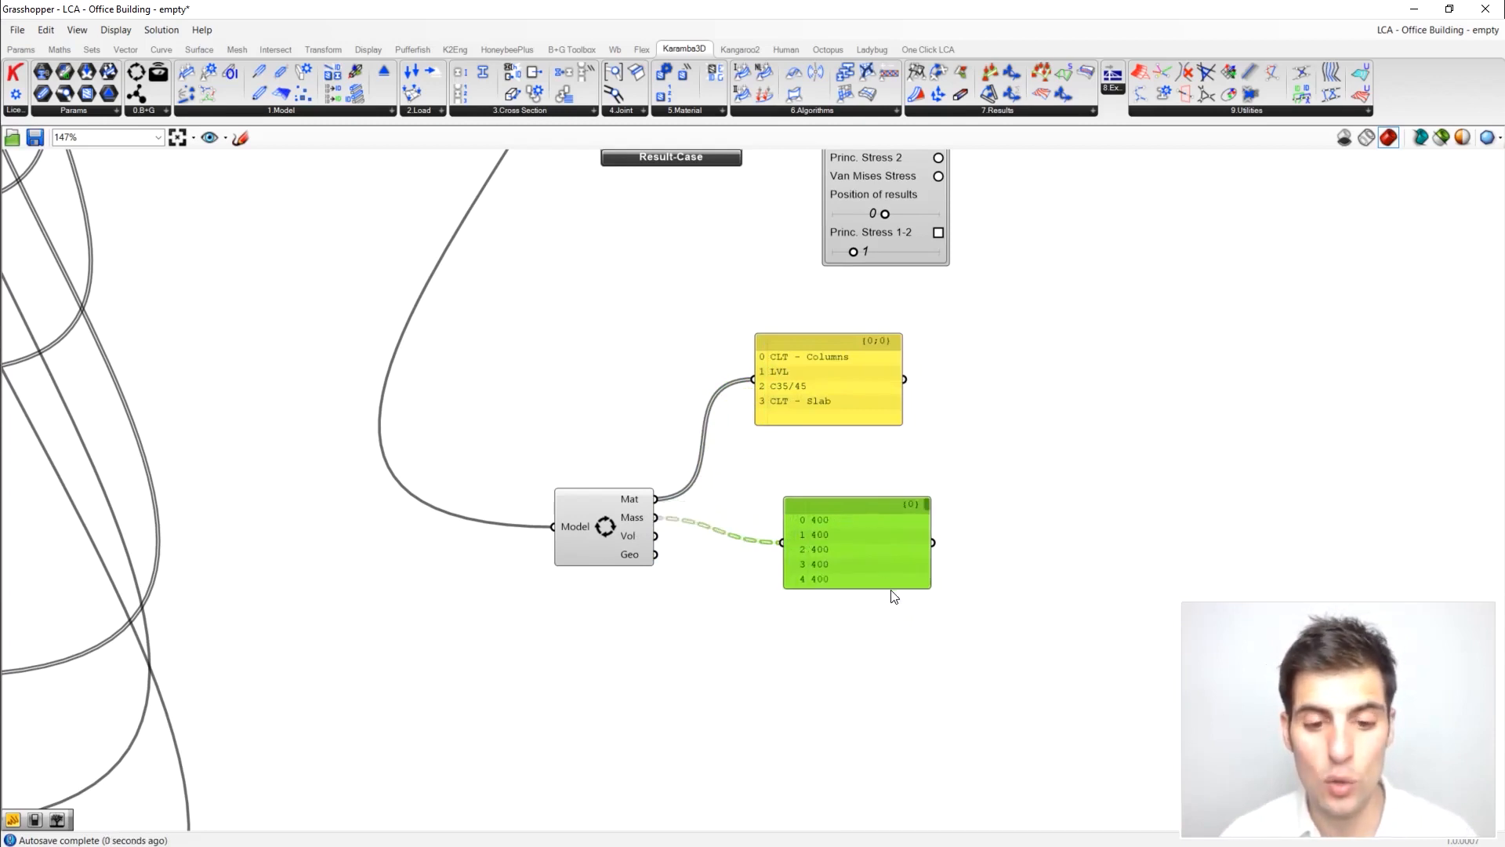
left_click_drag(893, 586, 947, 592)
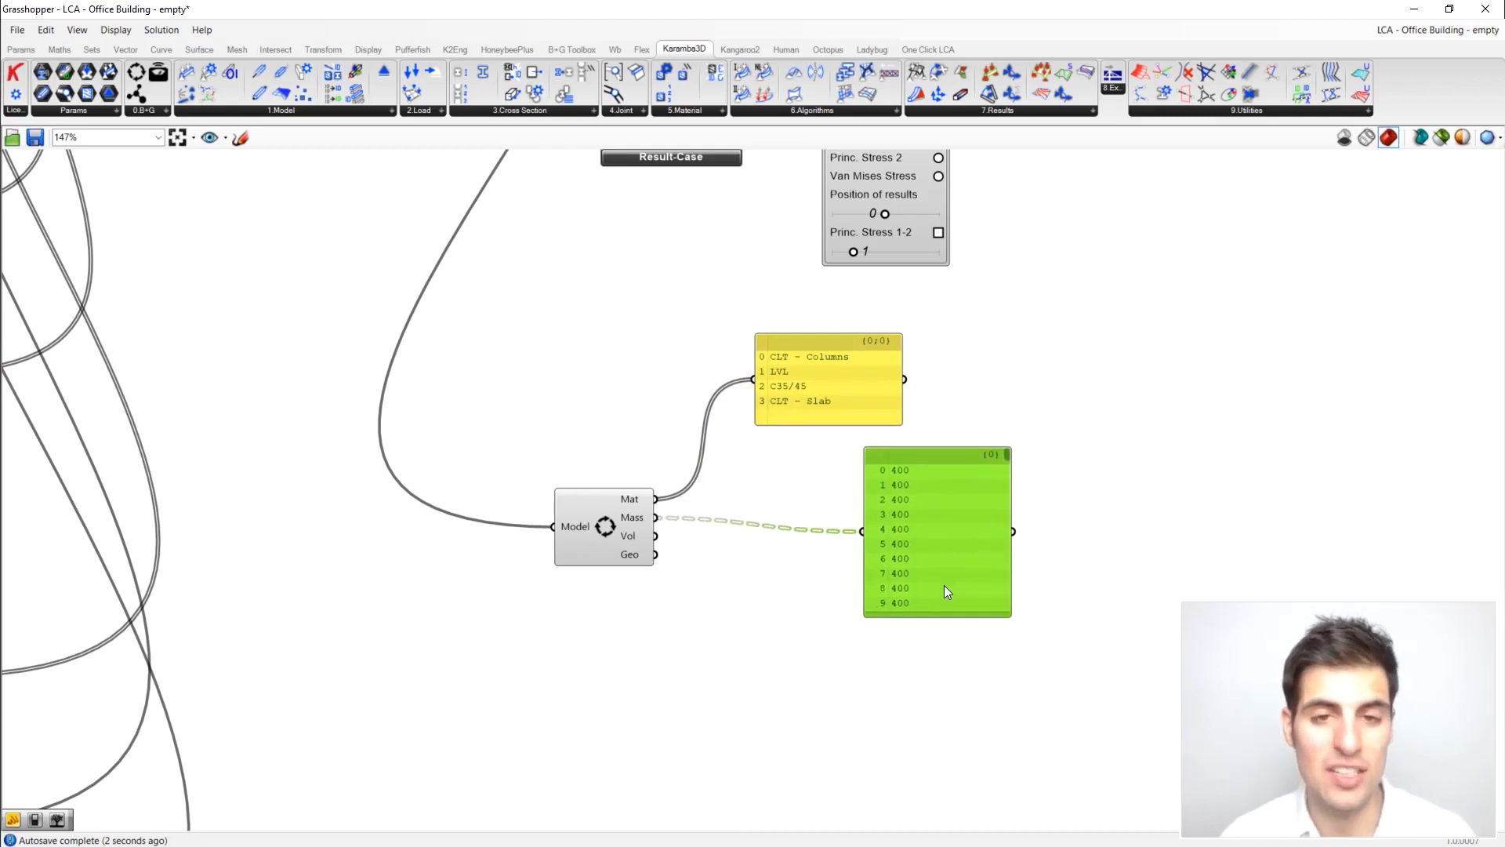
left_click(741, 649)
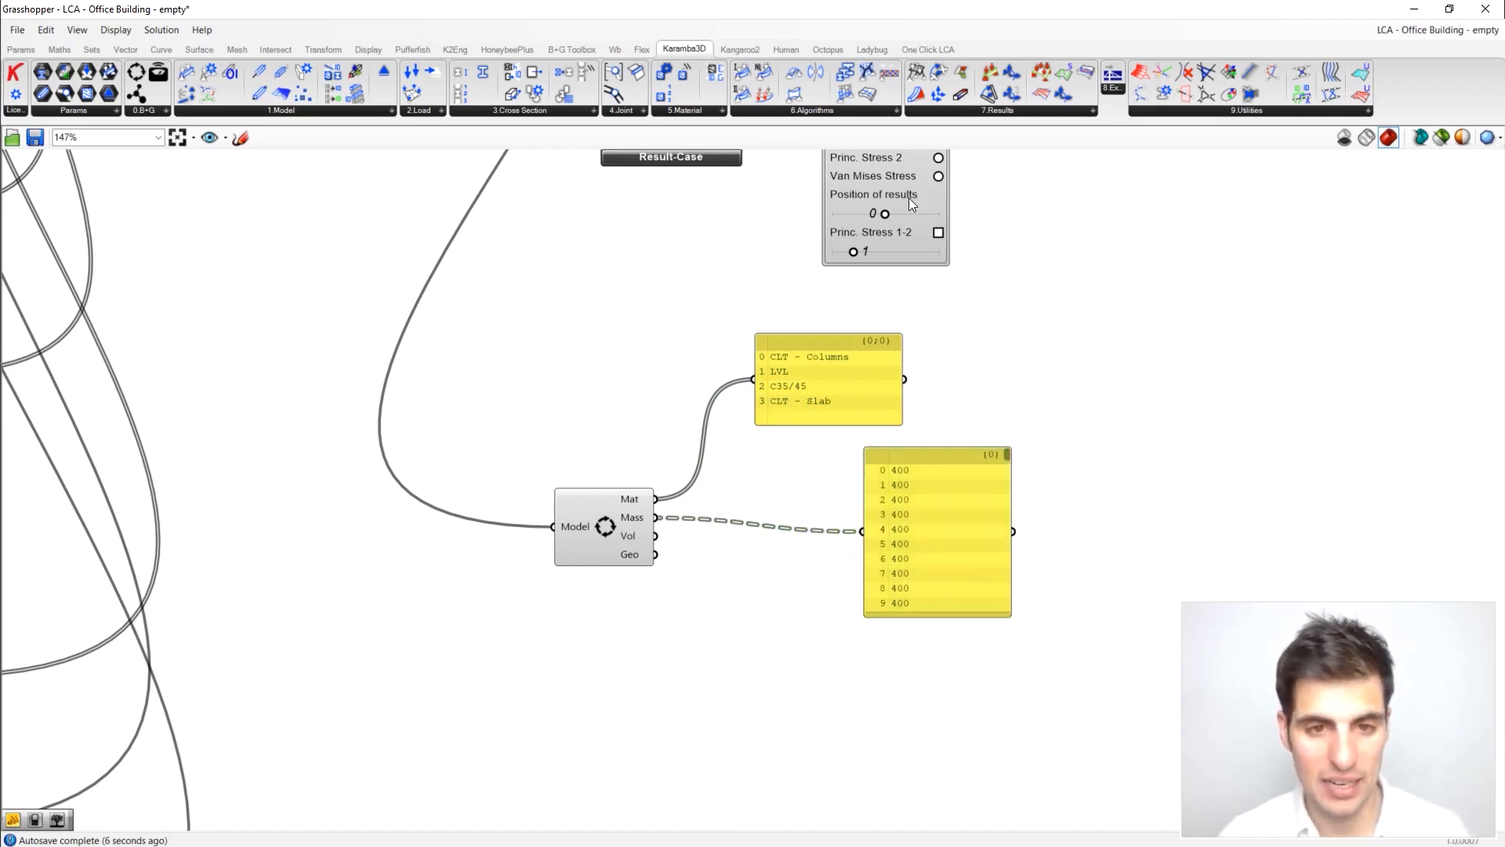
Step: Check the branch structure of the Mass output with a temporary Param Viewer and remove the viewer
double_click(728, 618)
type("panel")
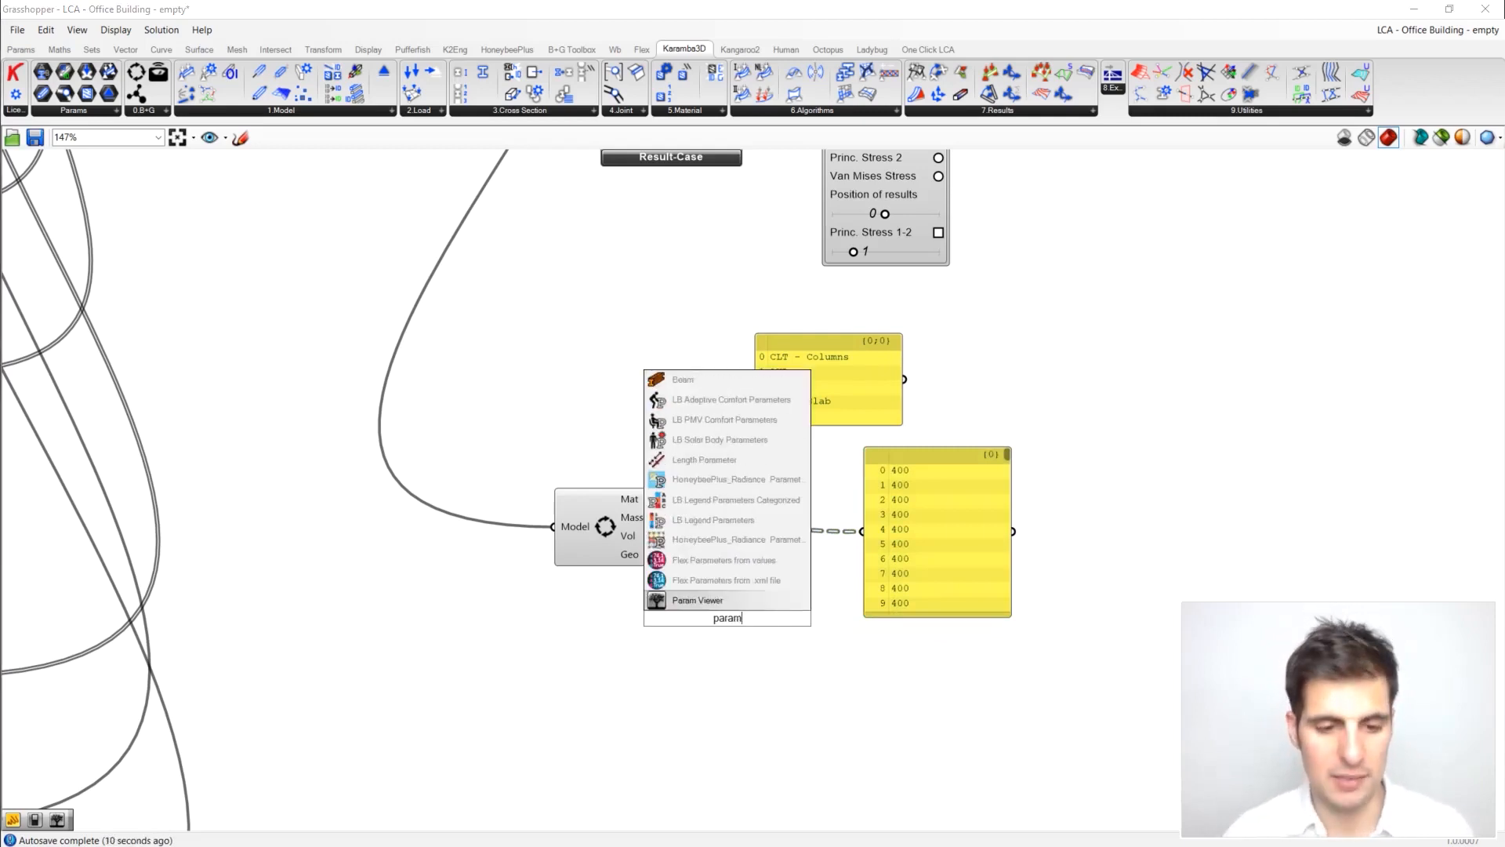
left_click(723, 603)
left_click_drag(645, 518, 633, 618)
left_click_drag(770, 621, 861, 753)
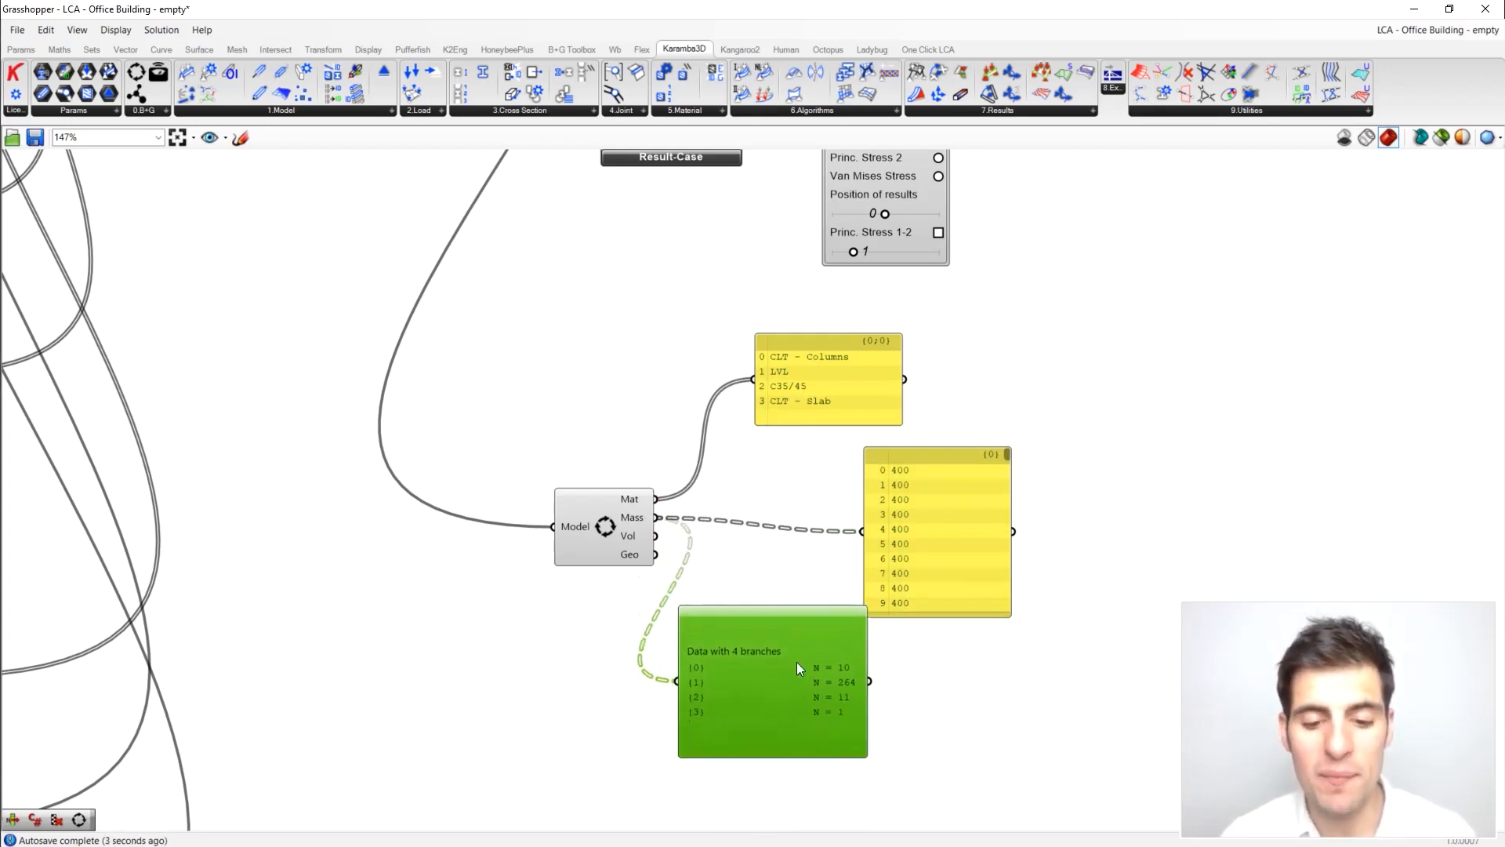
left_click_drag(798, 668, 779, 673)
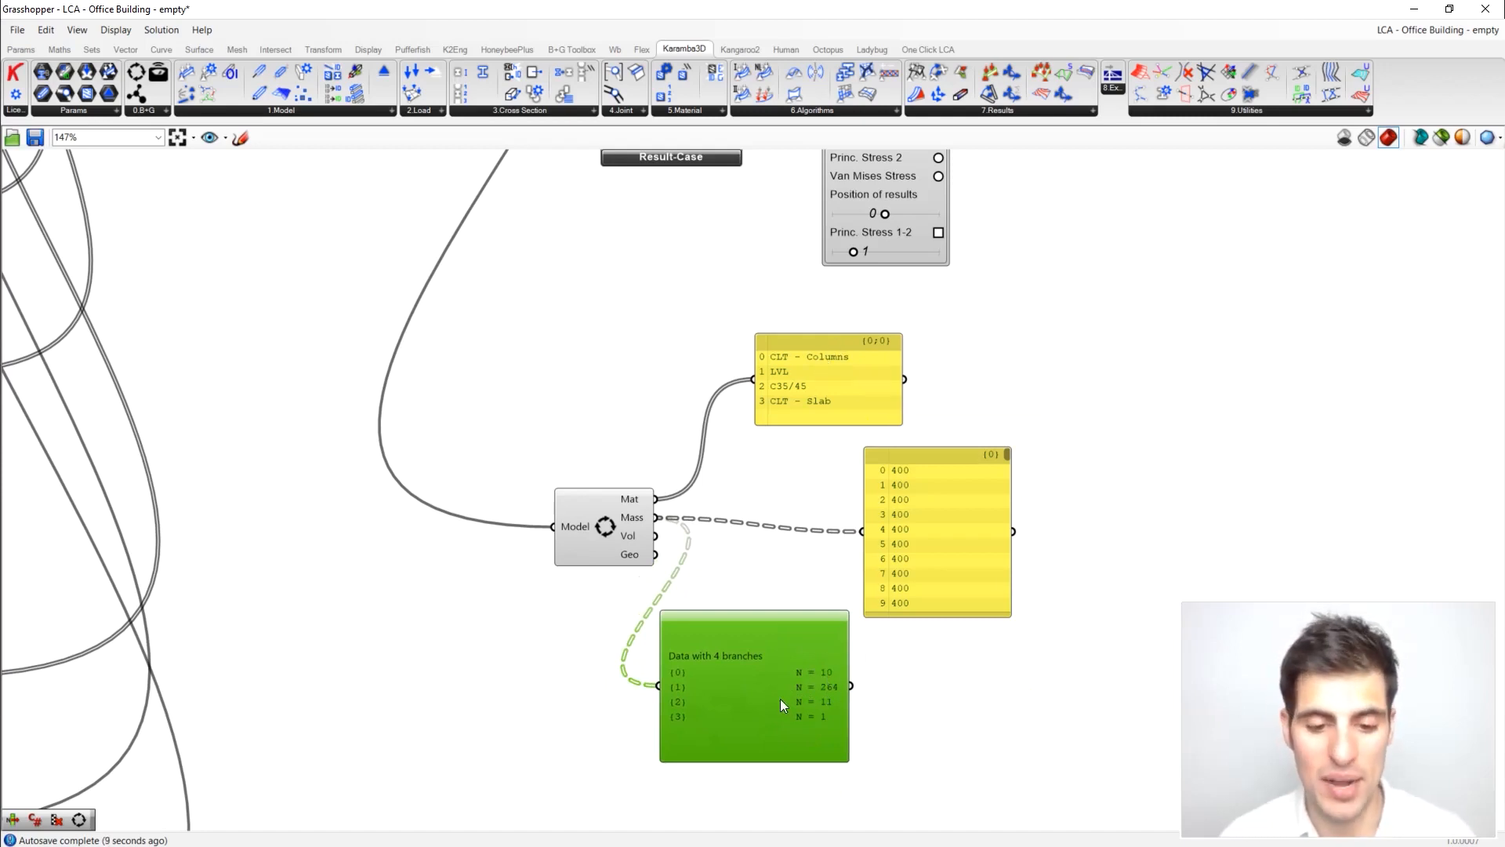
left_click_drag(768, 697, 847, 710)
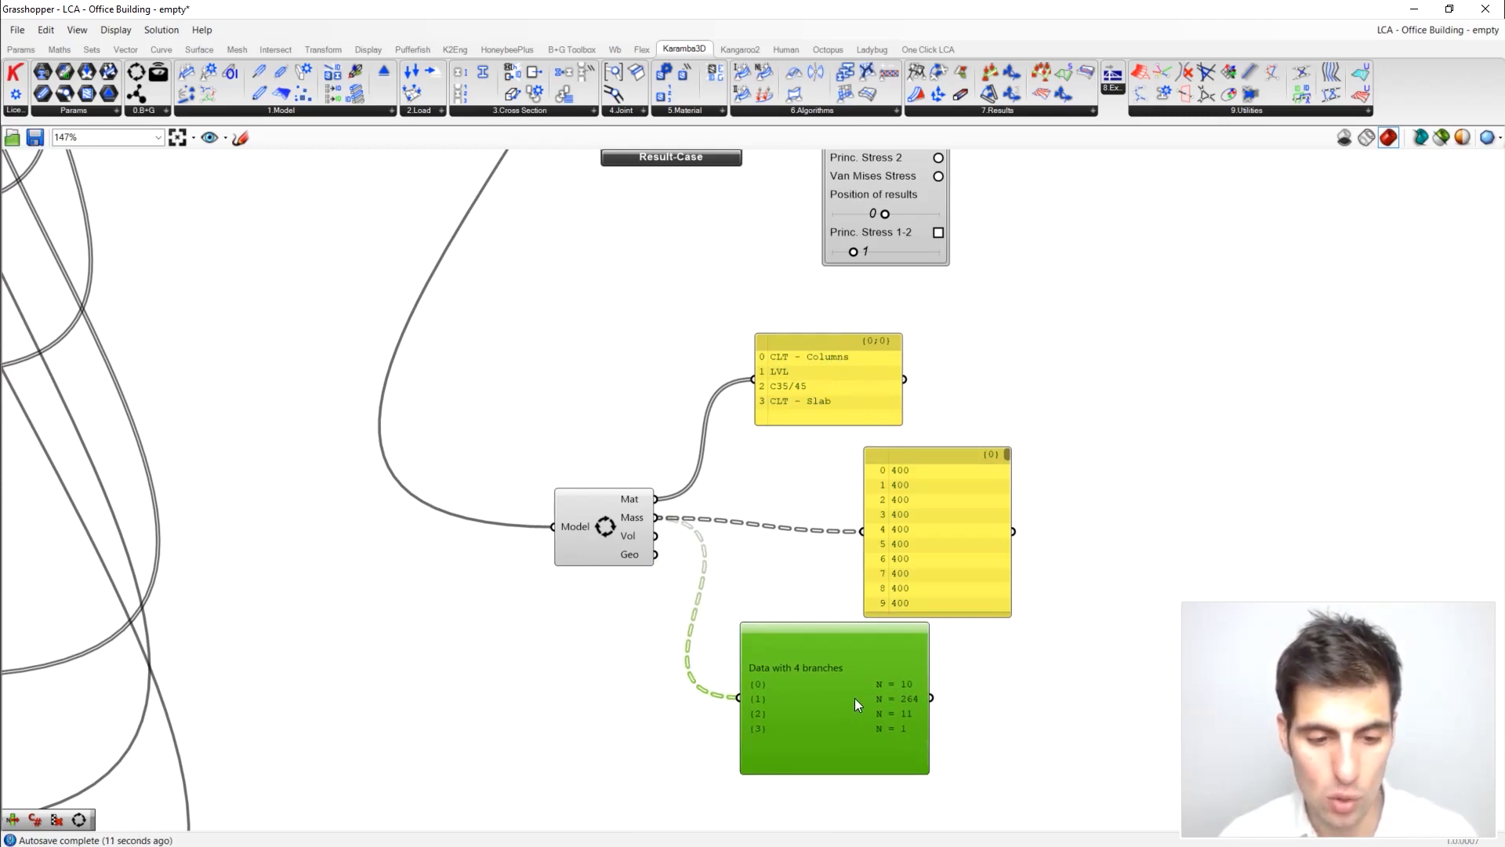
key("Delete")
Step: Add a Mesh parameter below the Input for LCA component and connect its Geo output to it
mouse_move(638, 526)
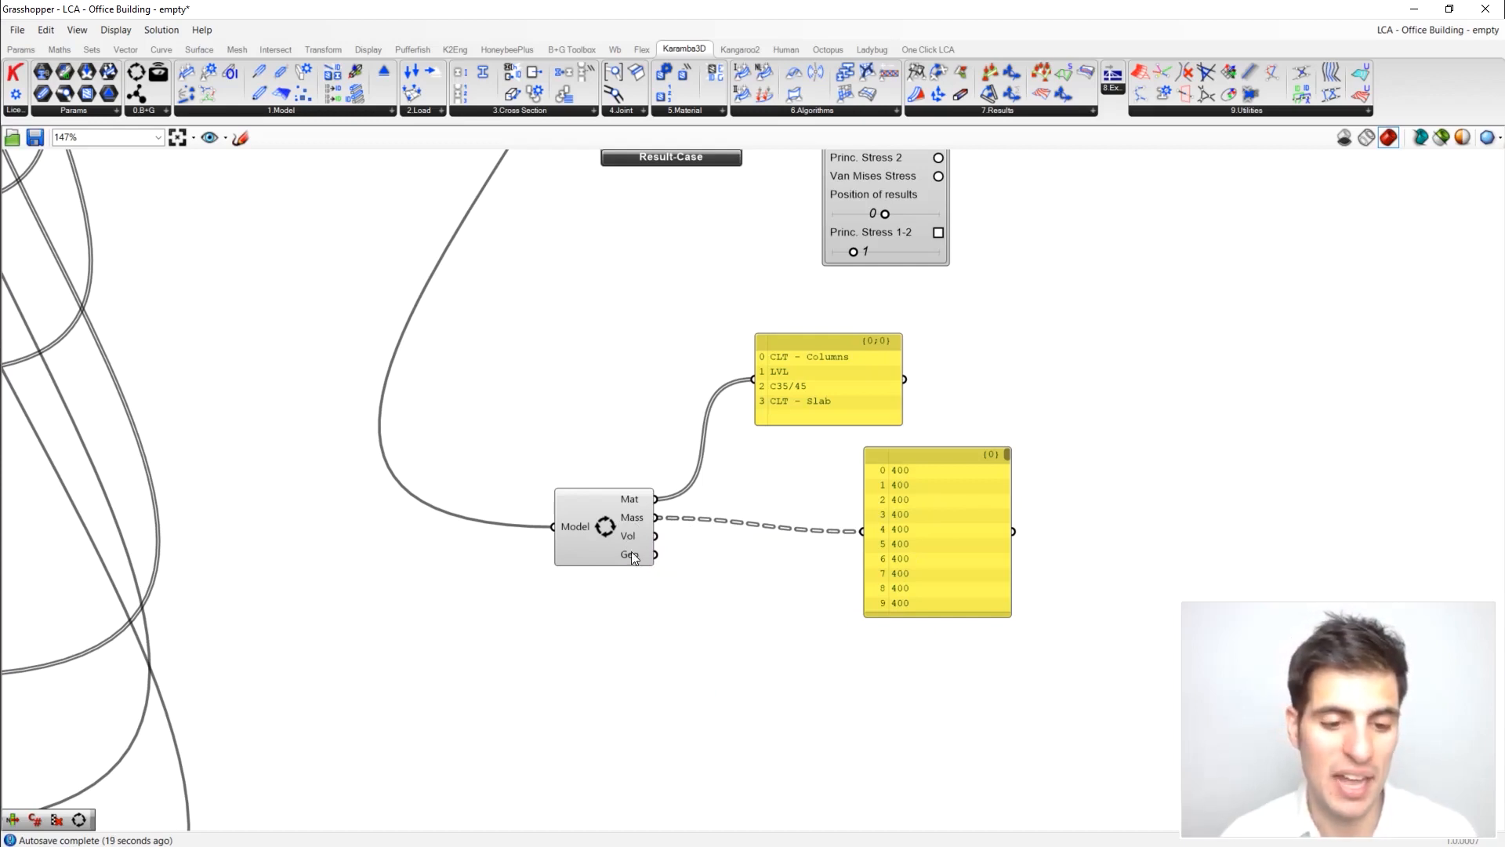
double_click(735, 599)
type("mesh")
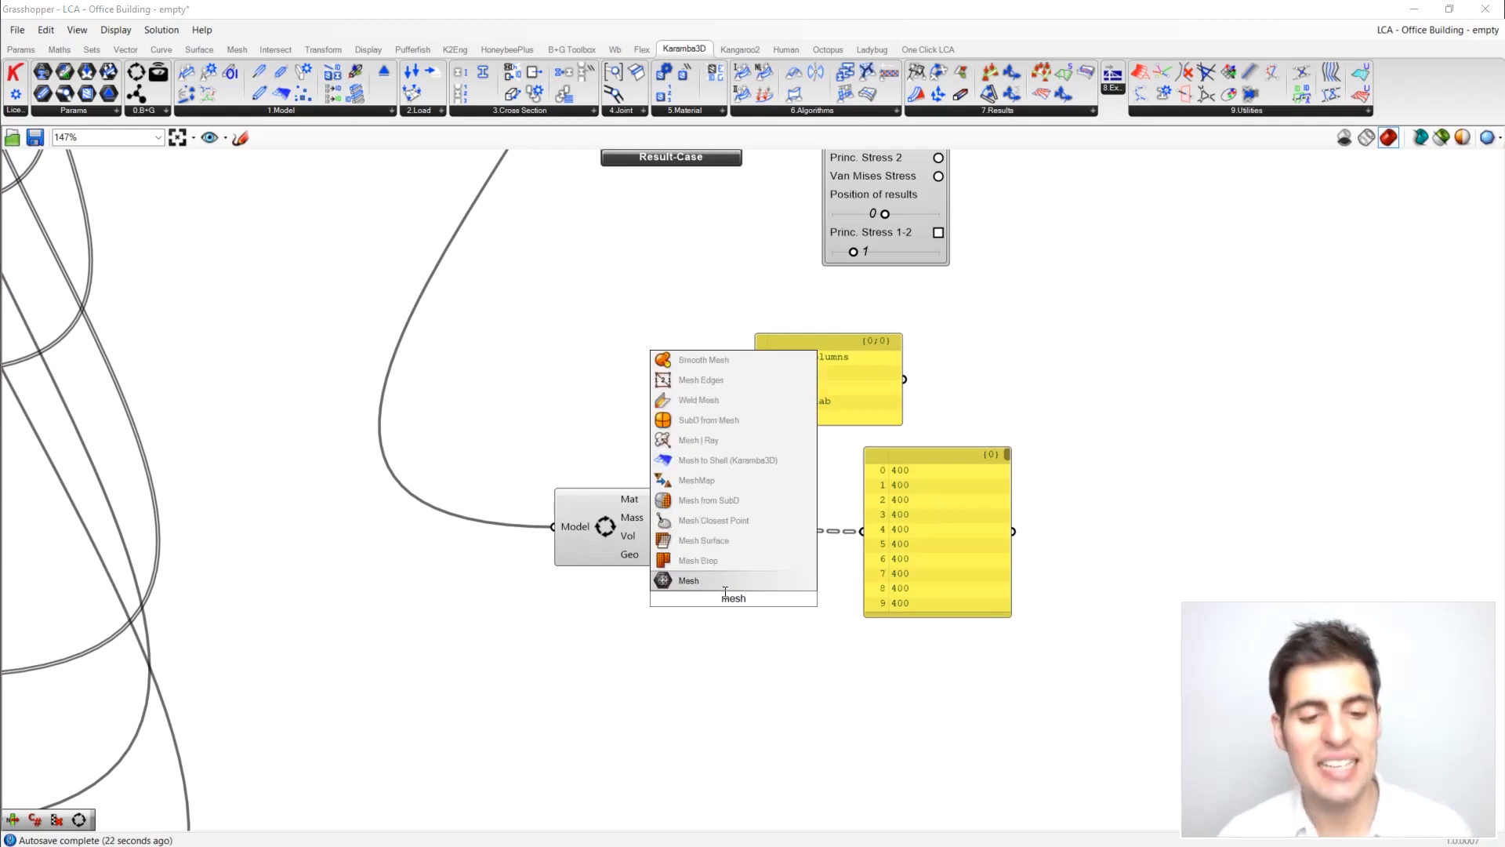
key("Return")
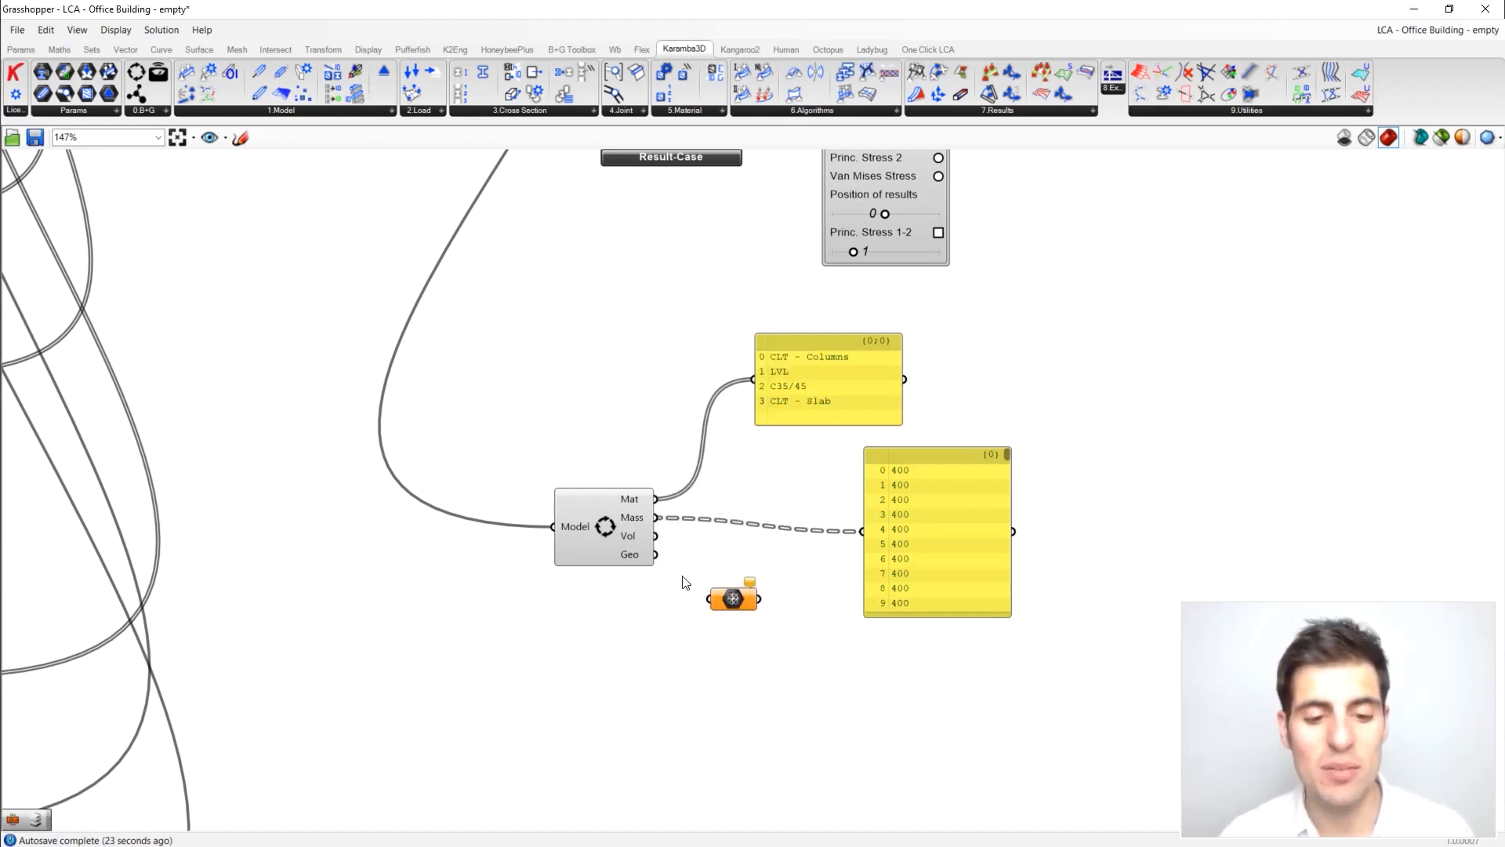
left_click_drag(655, 554, 710, 599)
Step: Reveal the Rhino viewport, inspect the Geo output's meshes on the building there, and remove the Mesh parameter
left_click_drag(724, 10, 1061, 95)
scroll(977, 440, "down", 4)
right_click_drag(1185, 469, 1038, 425)
scroll(1068, 475, "up", 3)
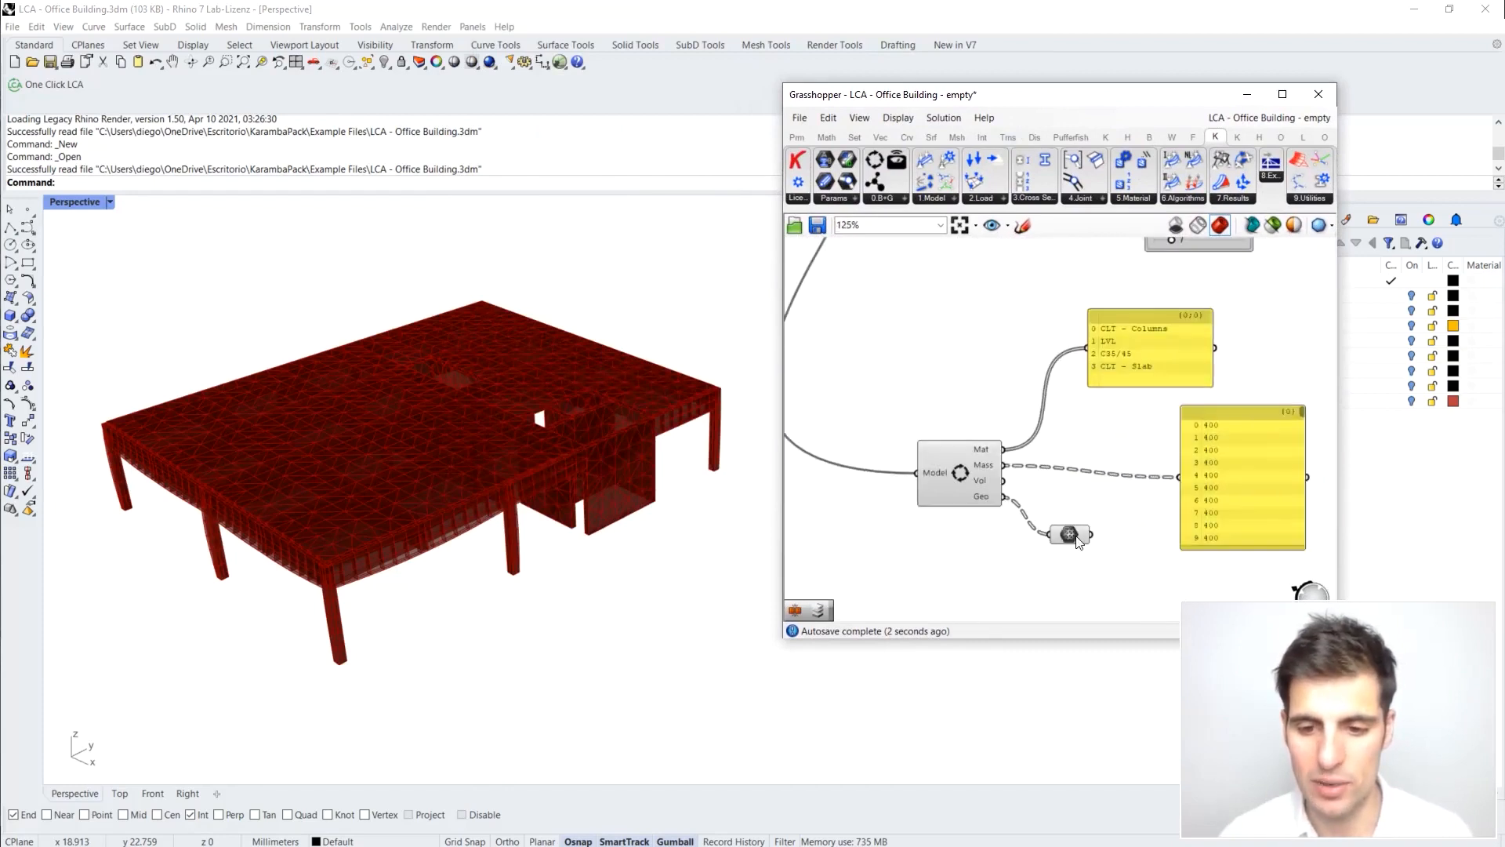
left_click(1076, 537)
right_click_drag(462, 345, 549, 471)
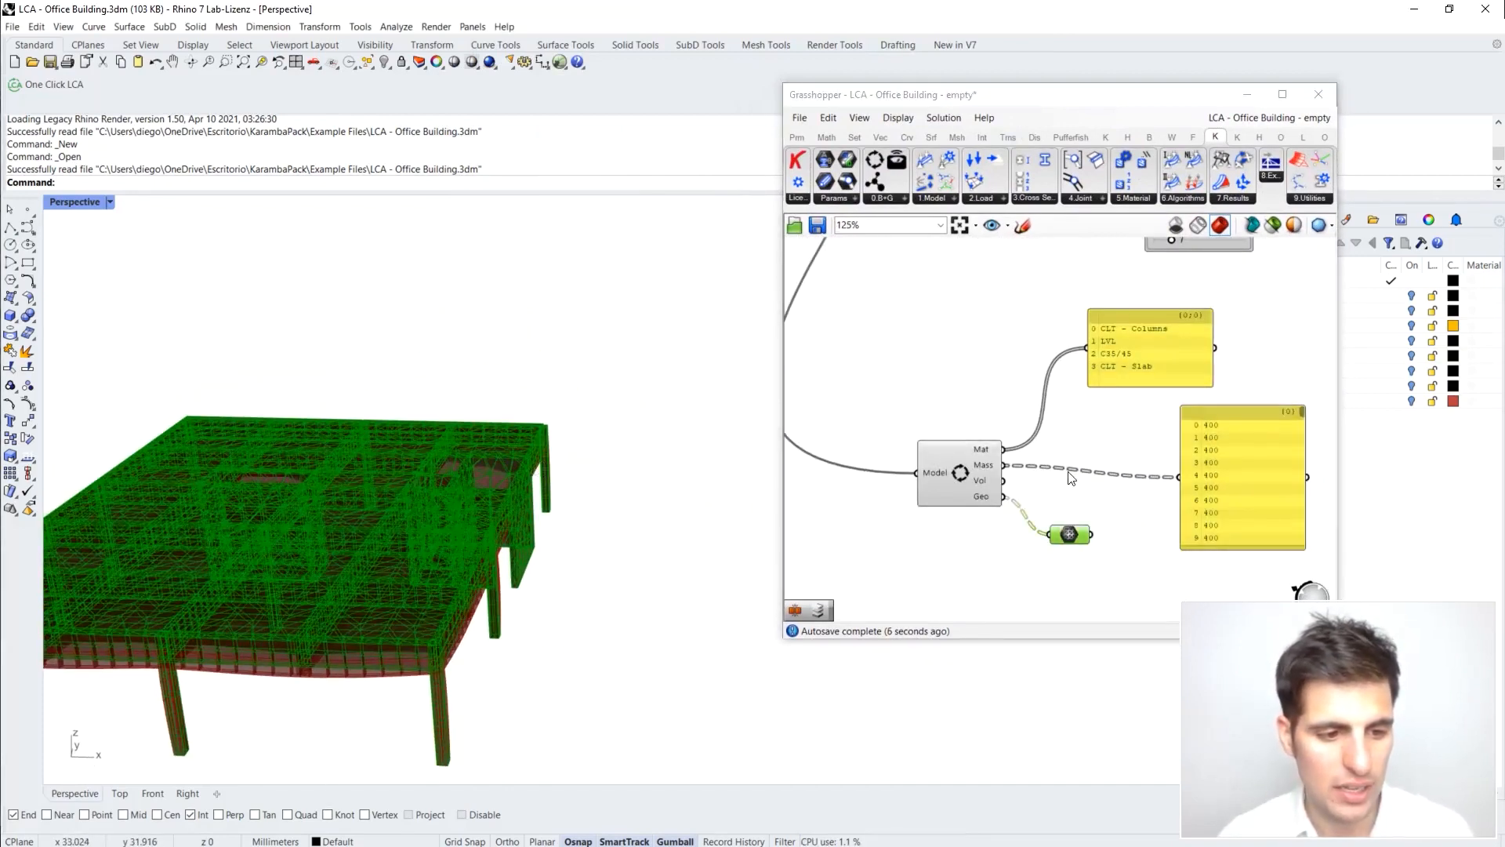
left_click(1082, 528)
Step: Supply the Input for LCA component with the Model output of the shell view component instead of the analysed model
scroll(1134, 394, "down", 5)
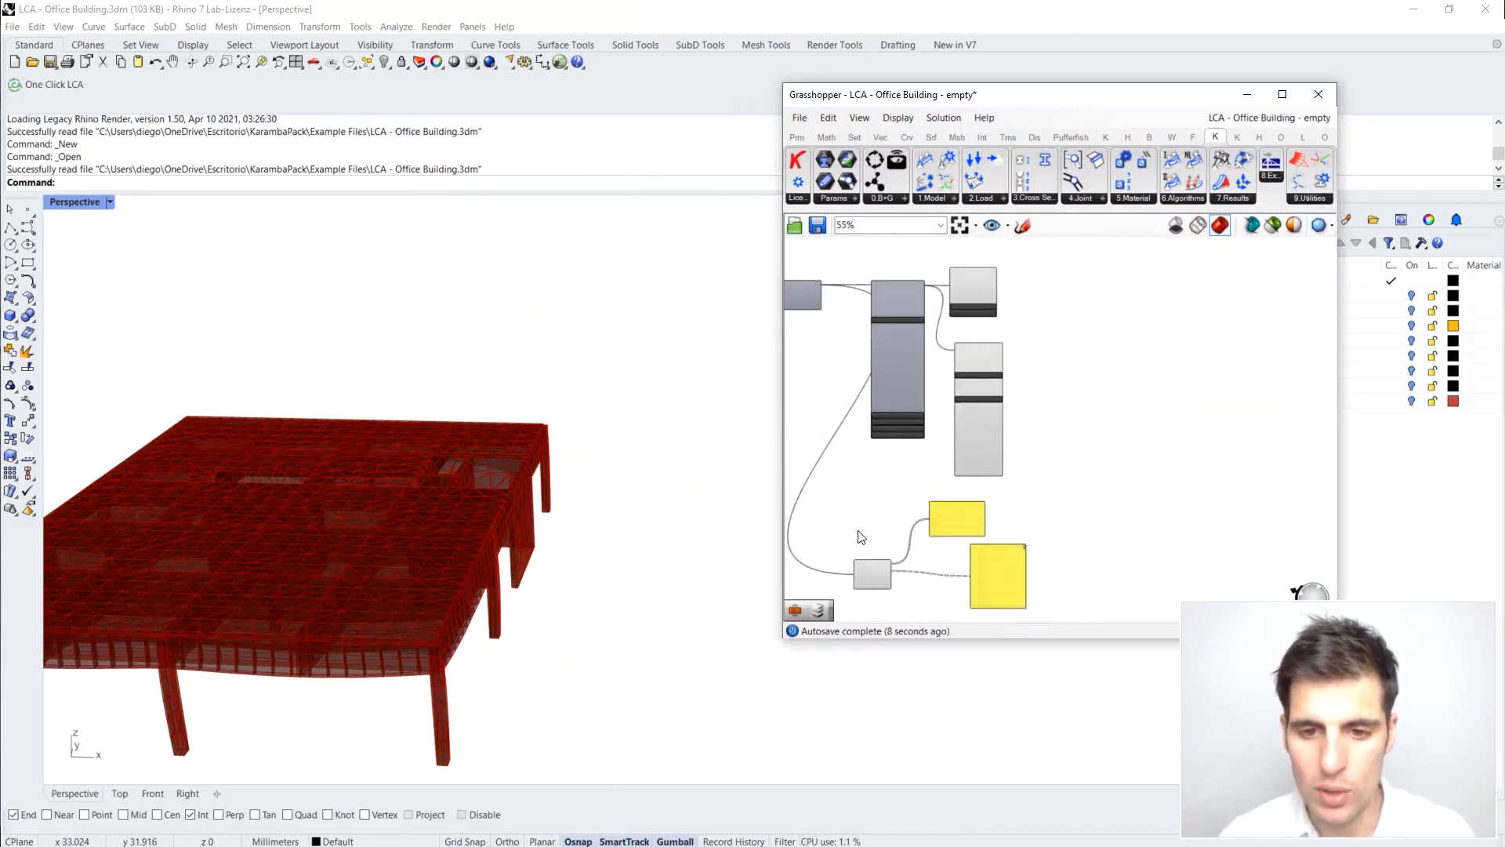
scroll(869, 519, "up", 2)
right_click_drag(928, 349, 976, 455)
scroll(823, 304, "up", 1)
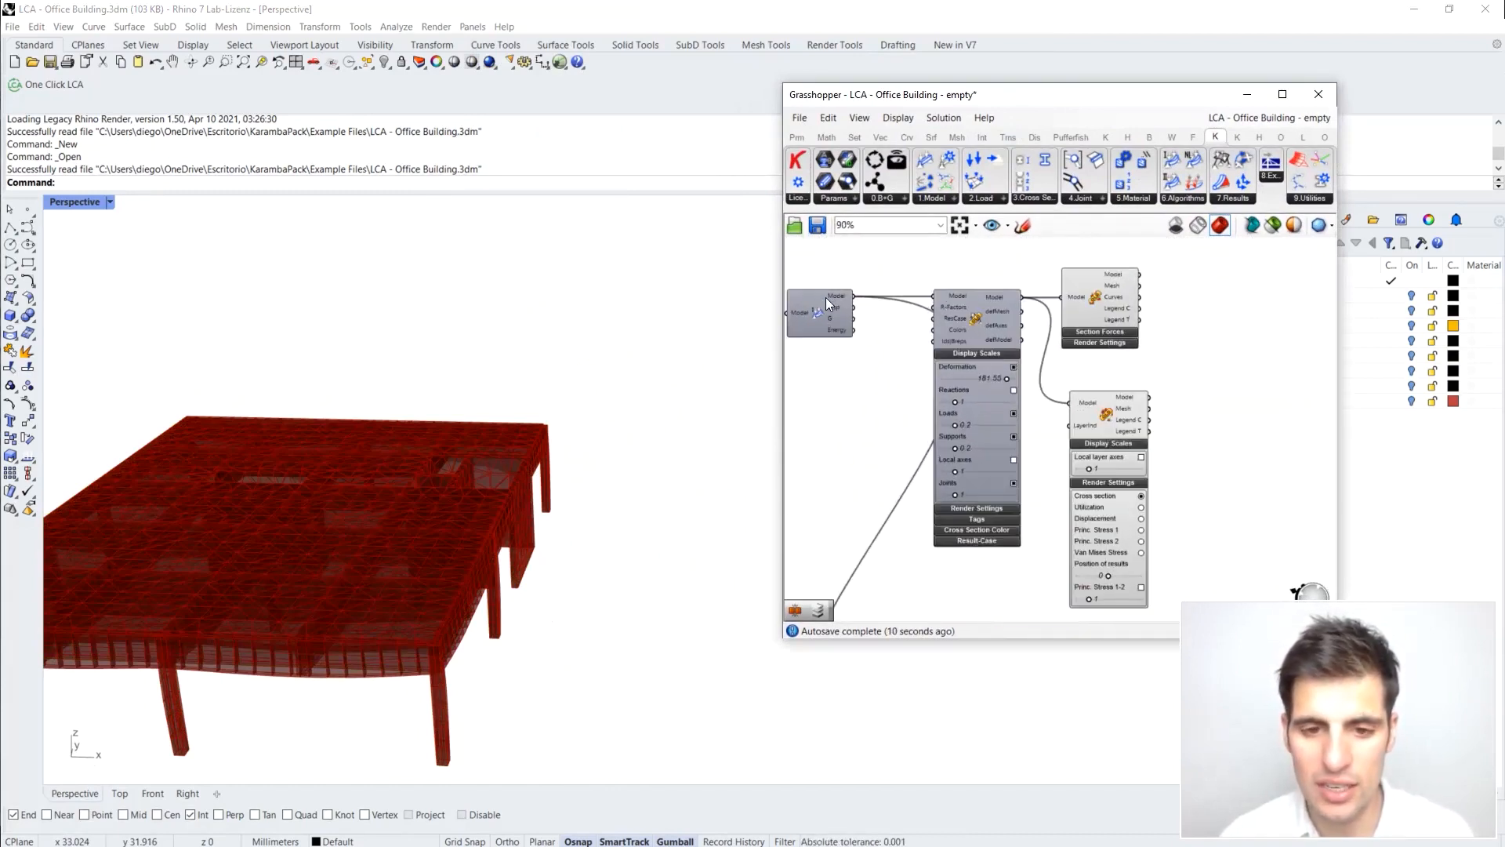
right_click_drag(823, 304, 863, 310)
scroll(846, 315, "up", 2)
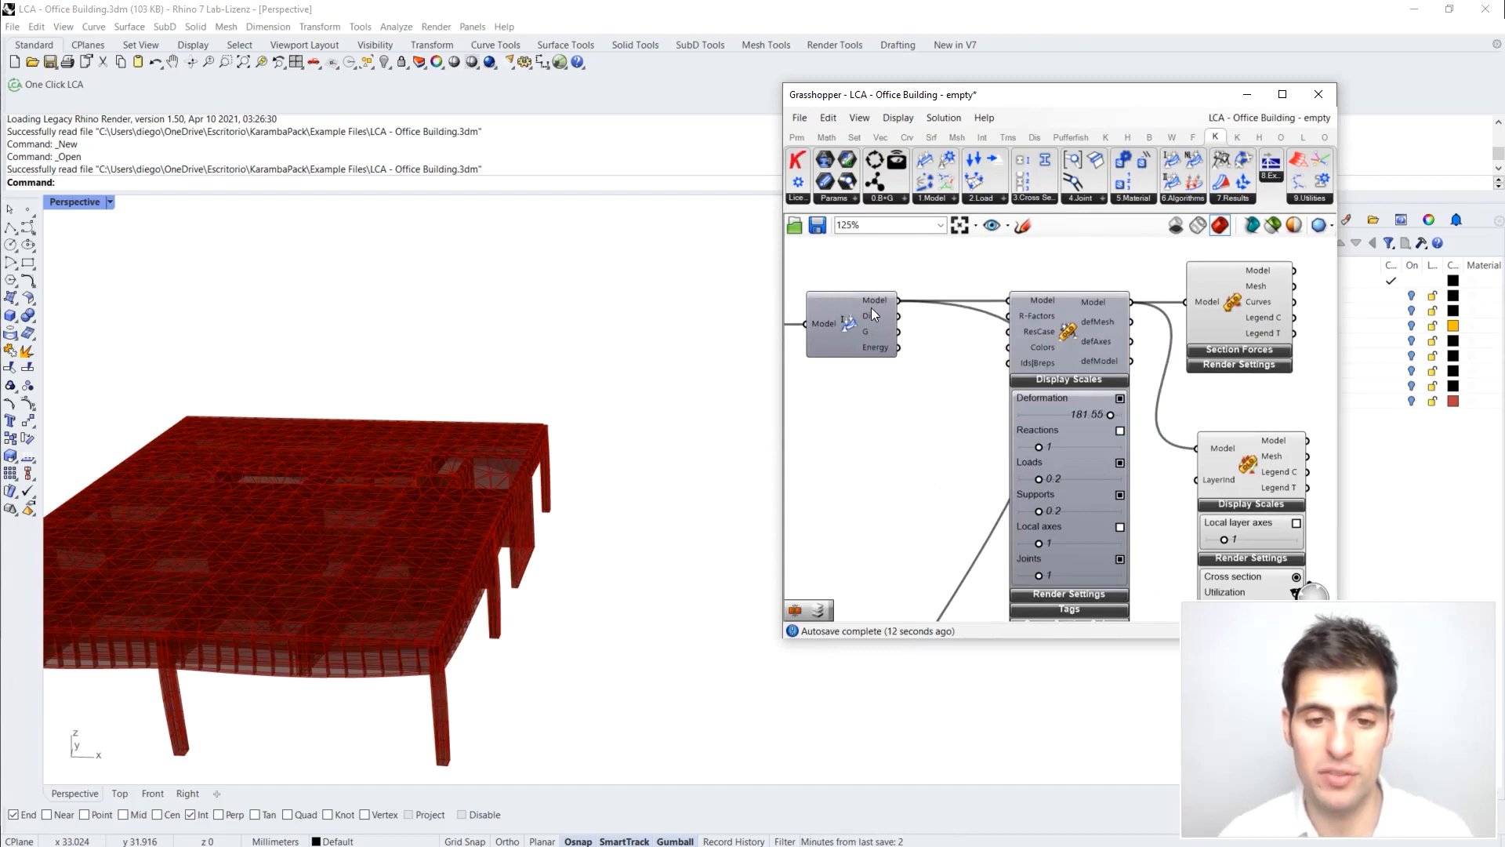
scroll(872, 308, "down", 2)
left_click_drag(1149, 84, 1151, 25)
scroll(1218, 293, "down", 2)
scroll(1218, 292, "up", 2)
right_click_drag(1085, 228, 1058, 224)
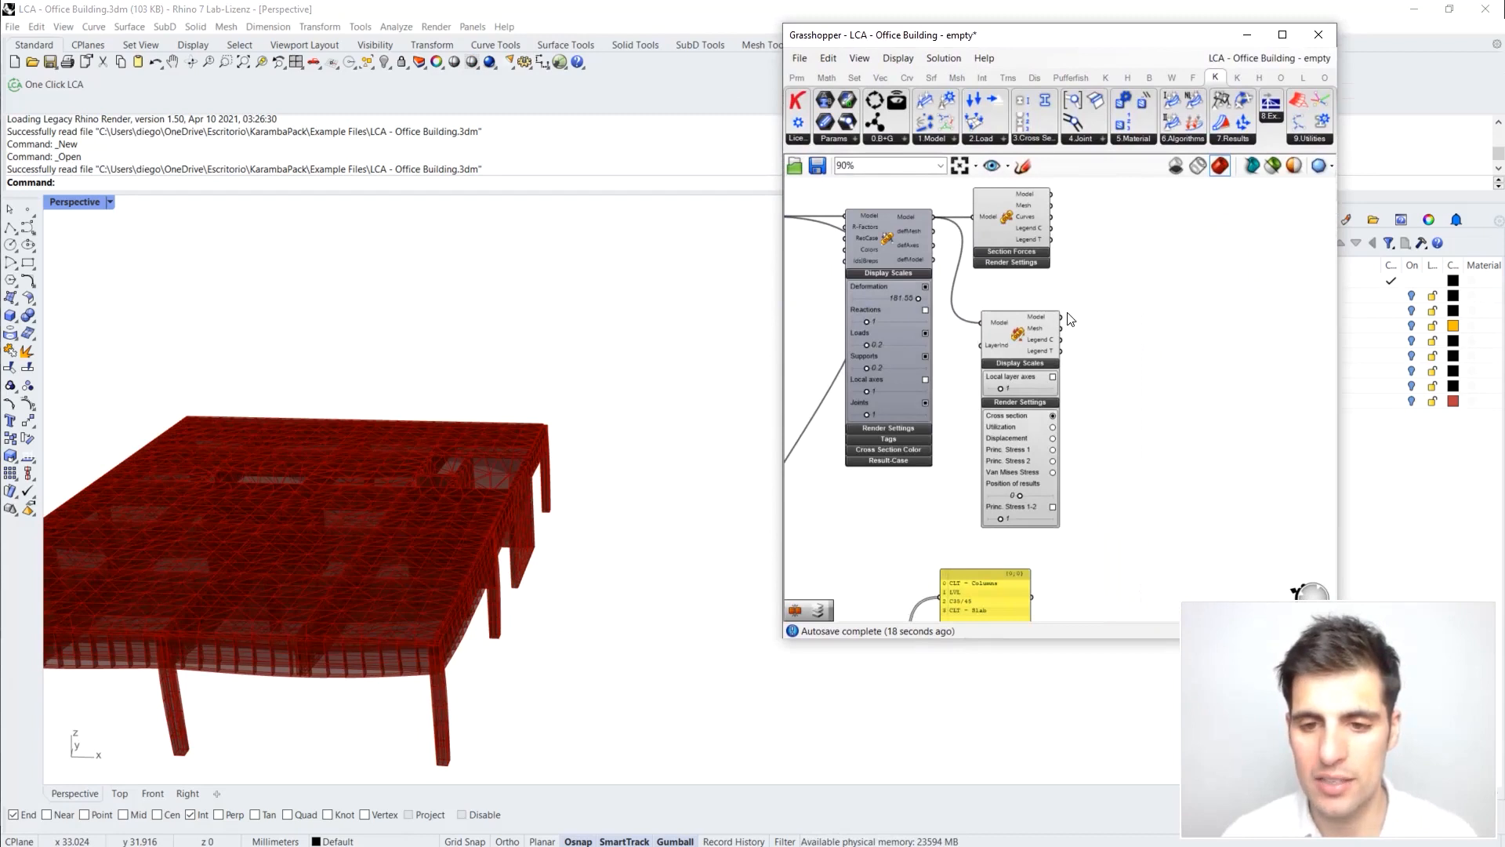
left_click_drag(1096, 339, 818, 252)
right_click_drag(864, 247, 937, 446)
Step: Preview the Geo output's building meshes with a temporary Mesh parameter, orbit around them in Rhino, and delete the parameter
double_click(991, 525)
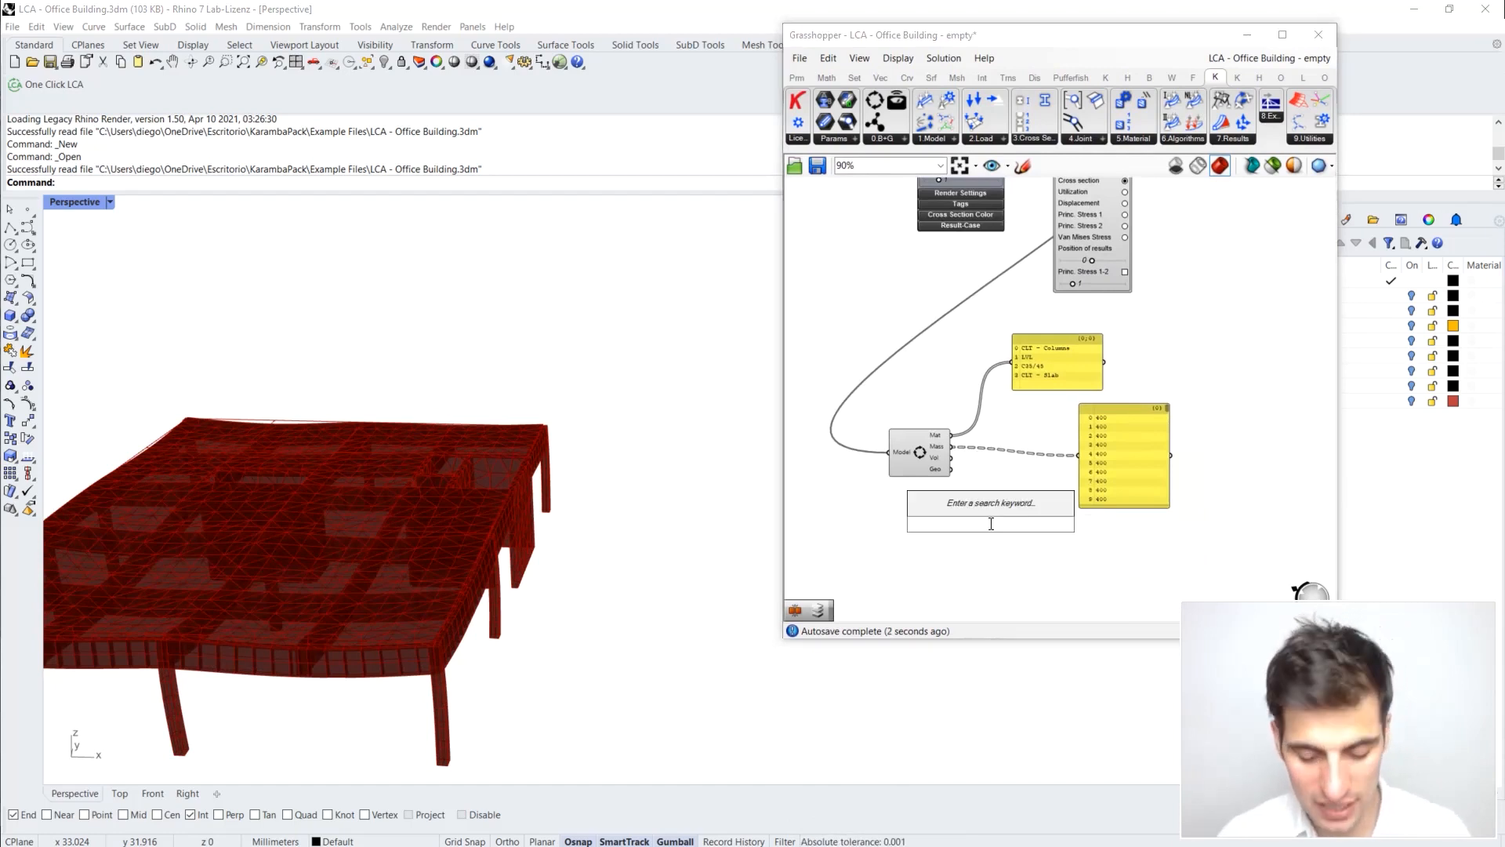
type("mass")
left_click(964, 500)
left_click_drag(953, 469, 993, 524)
right_click_drag(513, 524, 494, 447)
left_click_drag(990, 519, 1004, 518)
key("Delete")
Step: Maximise the Grasshopper window and delete both panels attached to the Mat and Mass outputs
right_click_drag(1023, 444, 1007, 460)
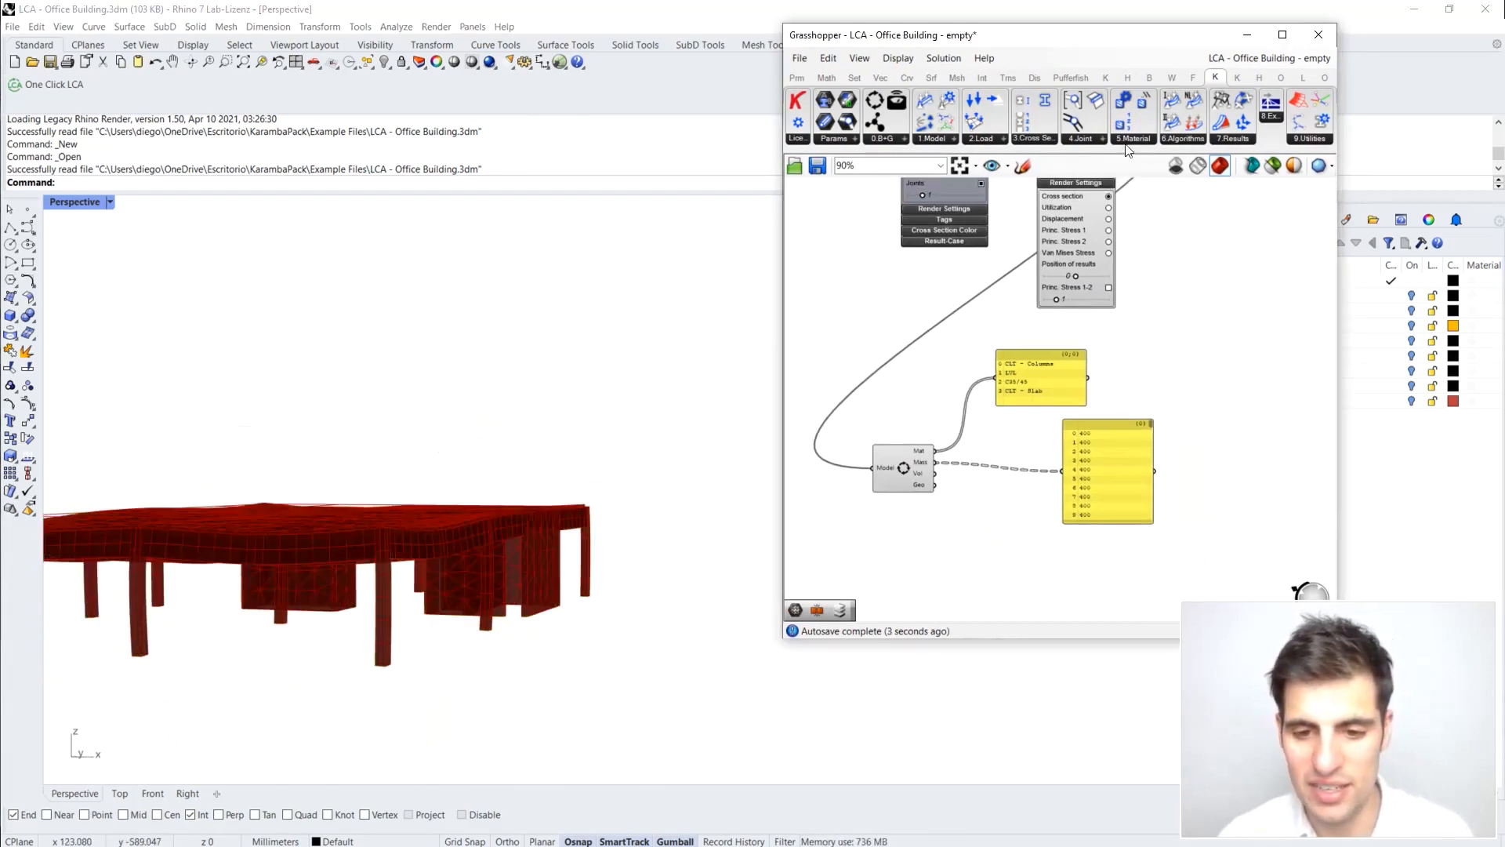
right_click_drag(1139, 211, 1131, 255)
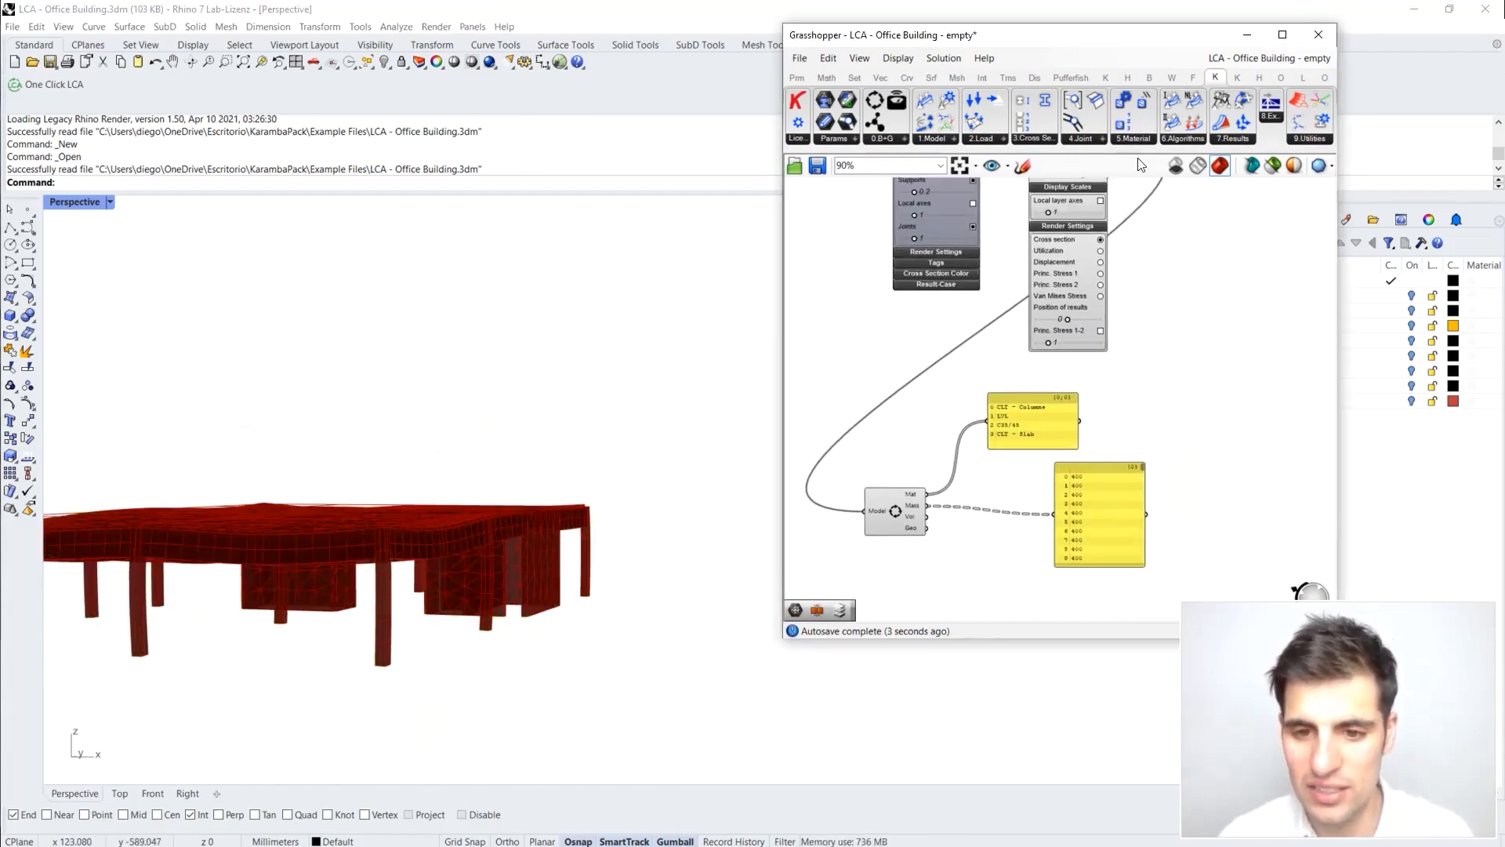
left_click(1283, 34)
scroll(996, 346, "down", 2)
scroll(661, 261, "up", 1)
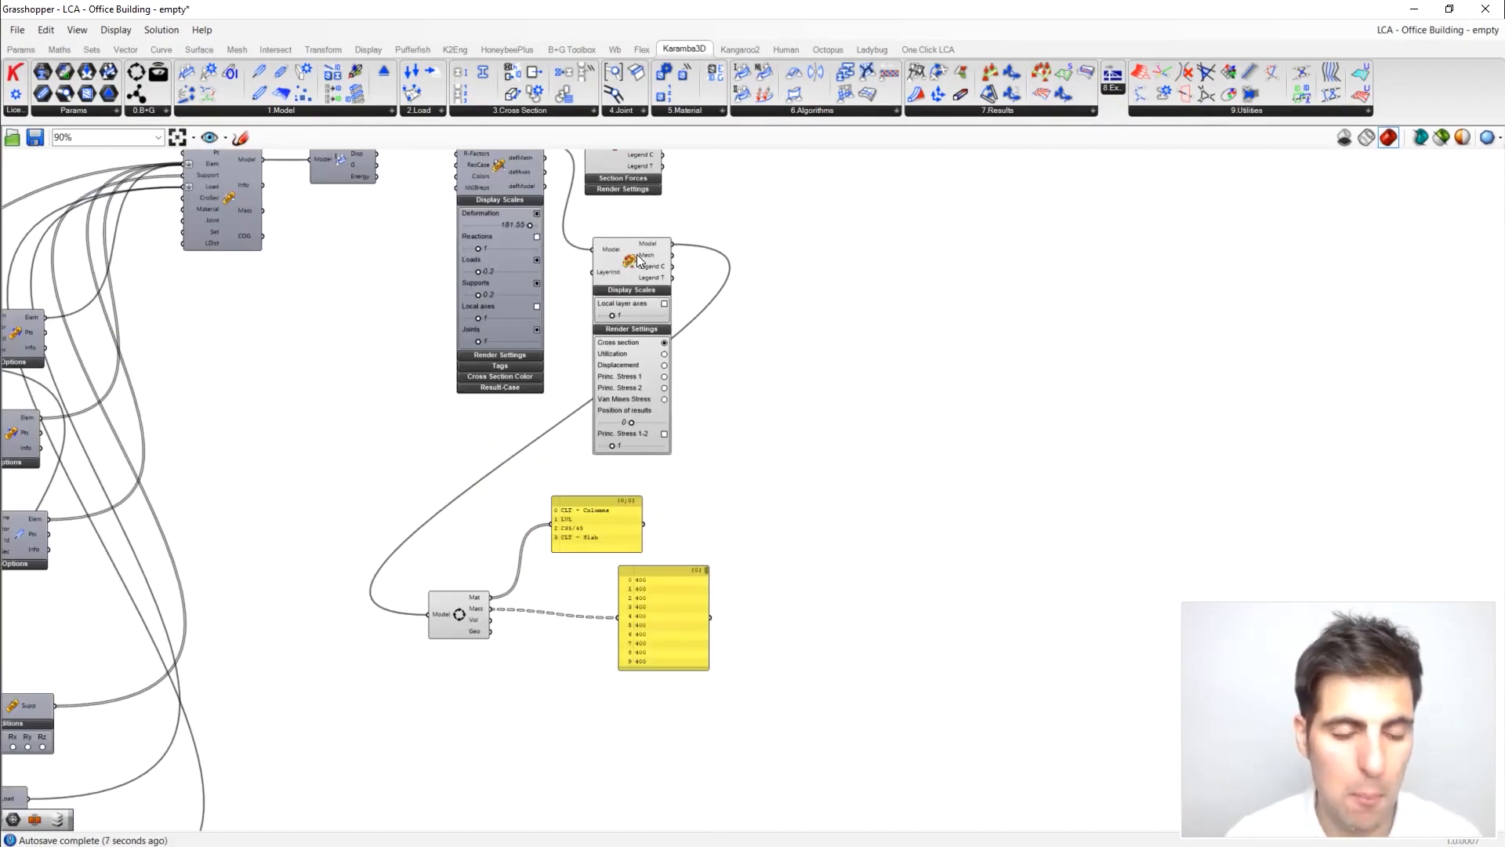
left_click(633, 263)
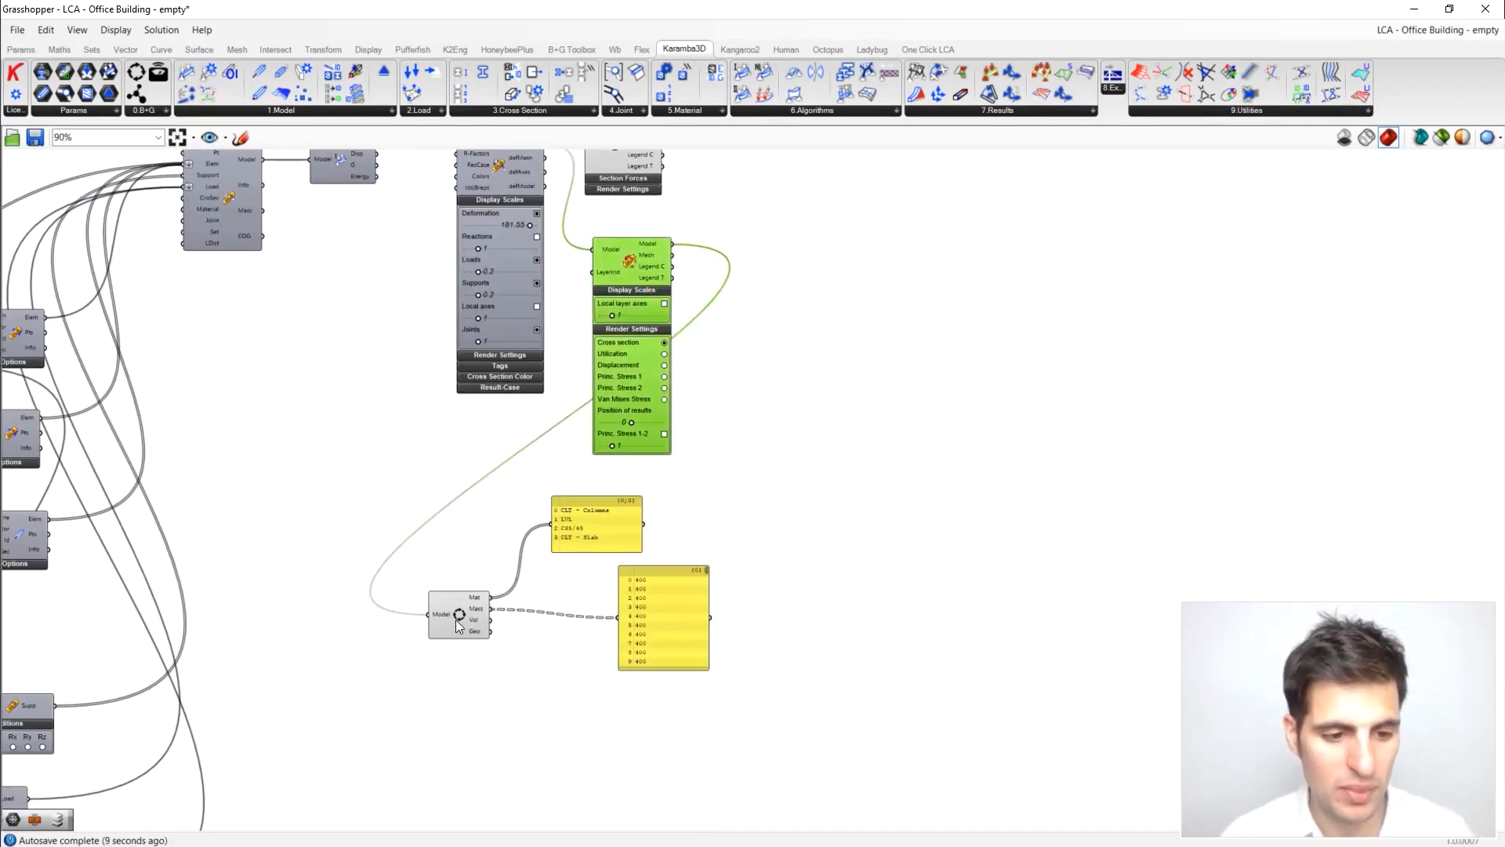
scroll(462, 619, "up", 4)
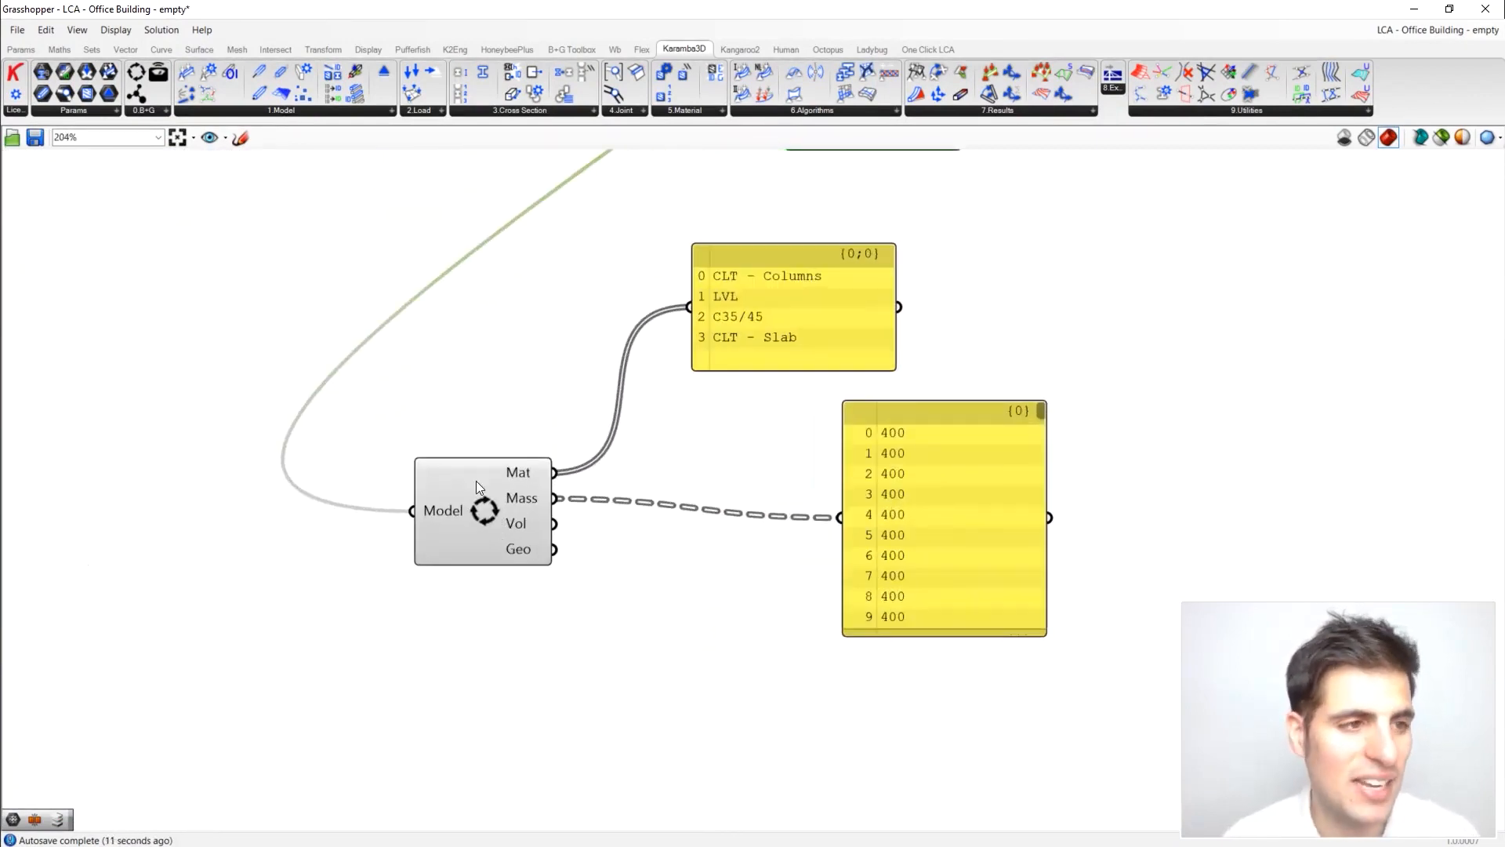
left_click(930, 496)
key("Delete")
left_click(782, 323)
key("Delete")
Step: Move the Input for LCA component up beside the shell view component
right_click_drag(635, 428, 649, 554)
scroll(657, 480, "down", 3)
left_click(559, 623)
left_click_drag(560, 626, 939, 183)
right_click_drag(984, 192, 753, 514)
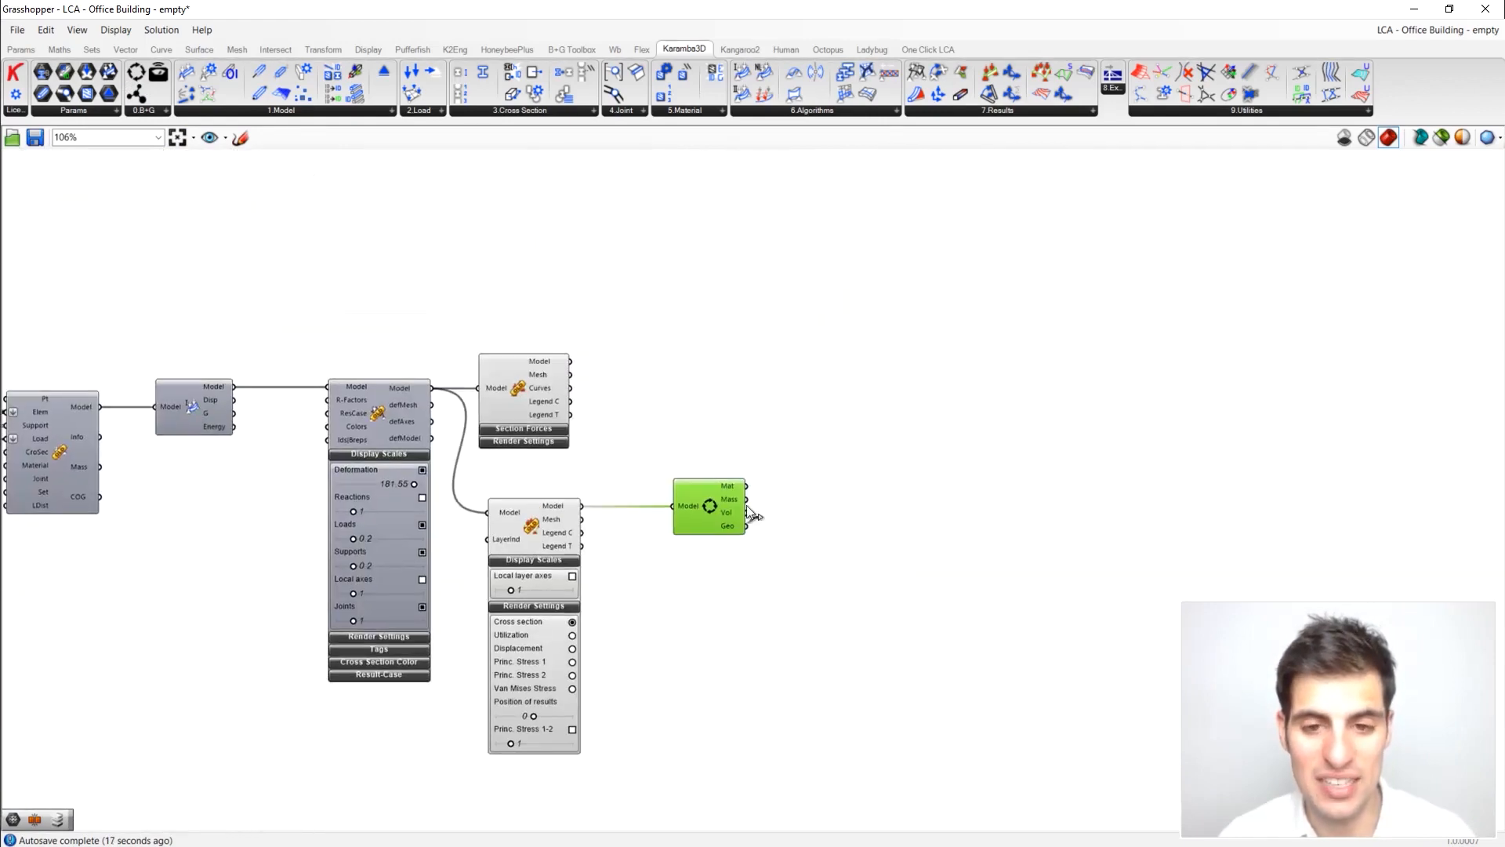
Step: Add a panel above the relocated Input for LCA component and list the Mat output's materials in it
double_click(839, 483)
type("panel")
key("Return")
left_click_drag(757, 486, 879, 382)
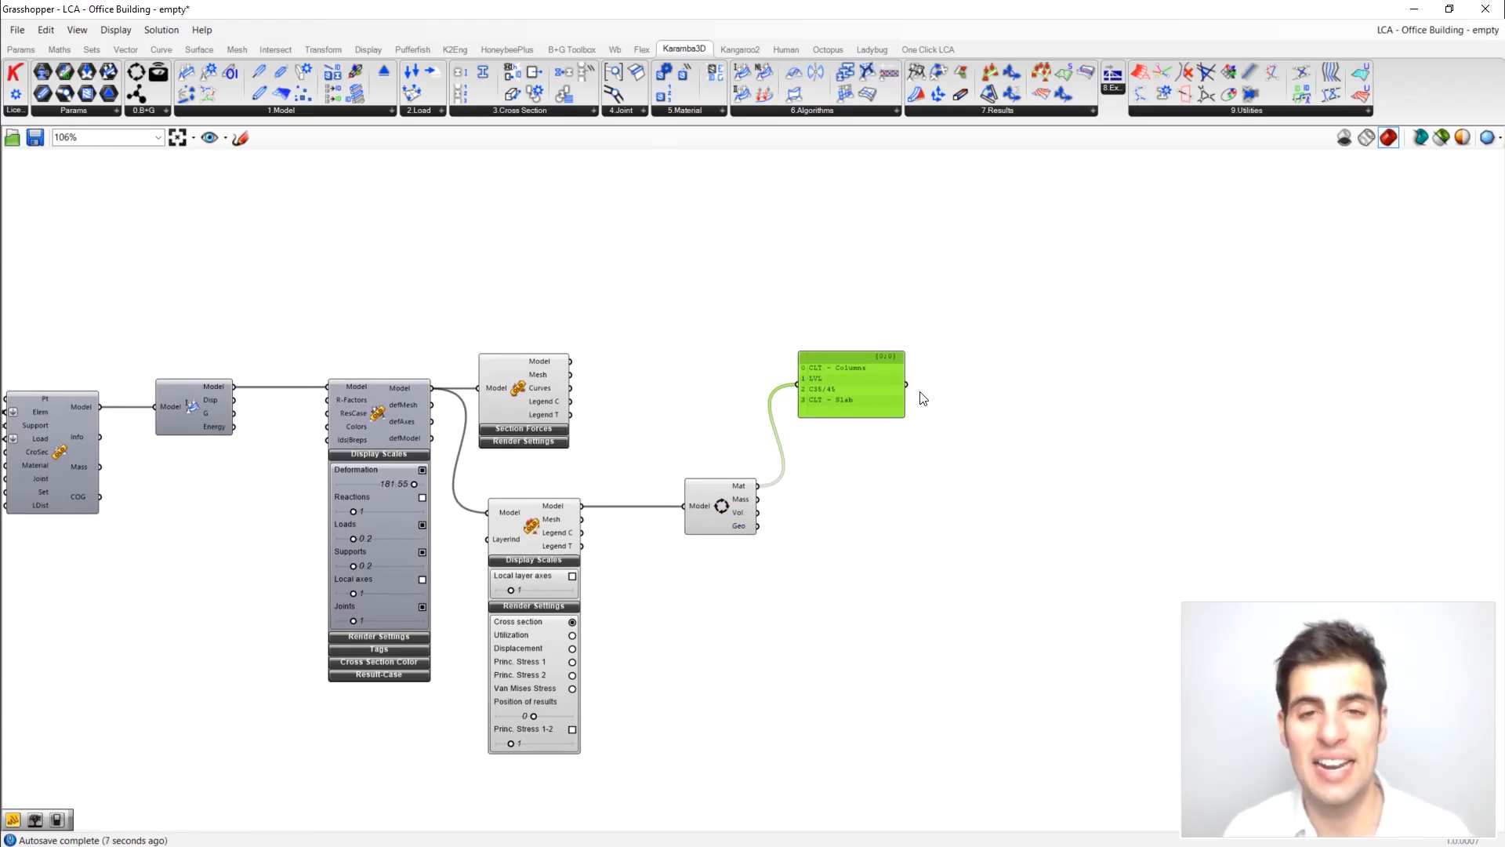
left_click_drag(796, 558, 683, 357)
left_click(855, 642)
left_click_drag(797, 585, 657, 467)
left_click(675, 430)
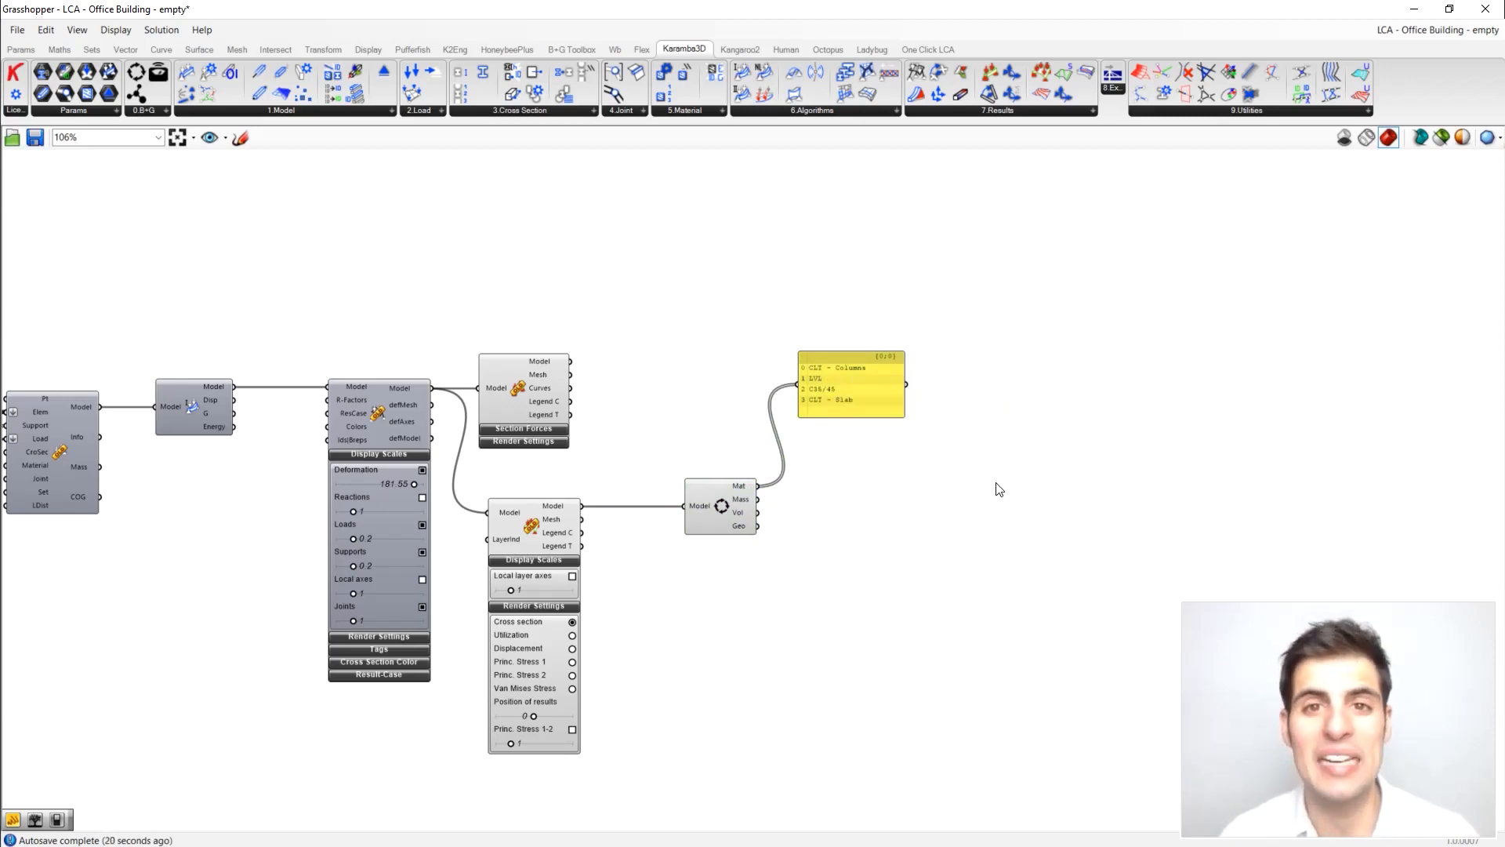
Step: Place a One Click LCA LCA Profile component in the free area beyond the material panel
left_click(941, 52)
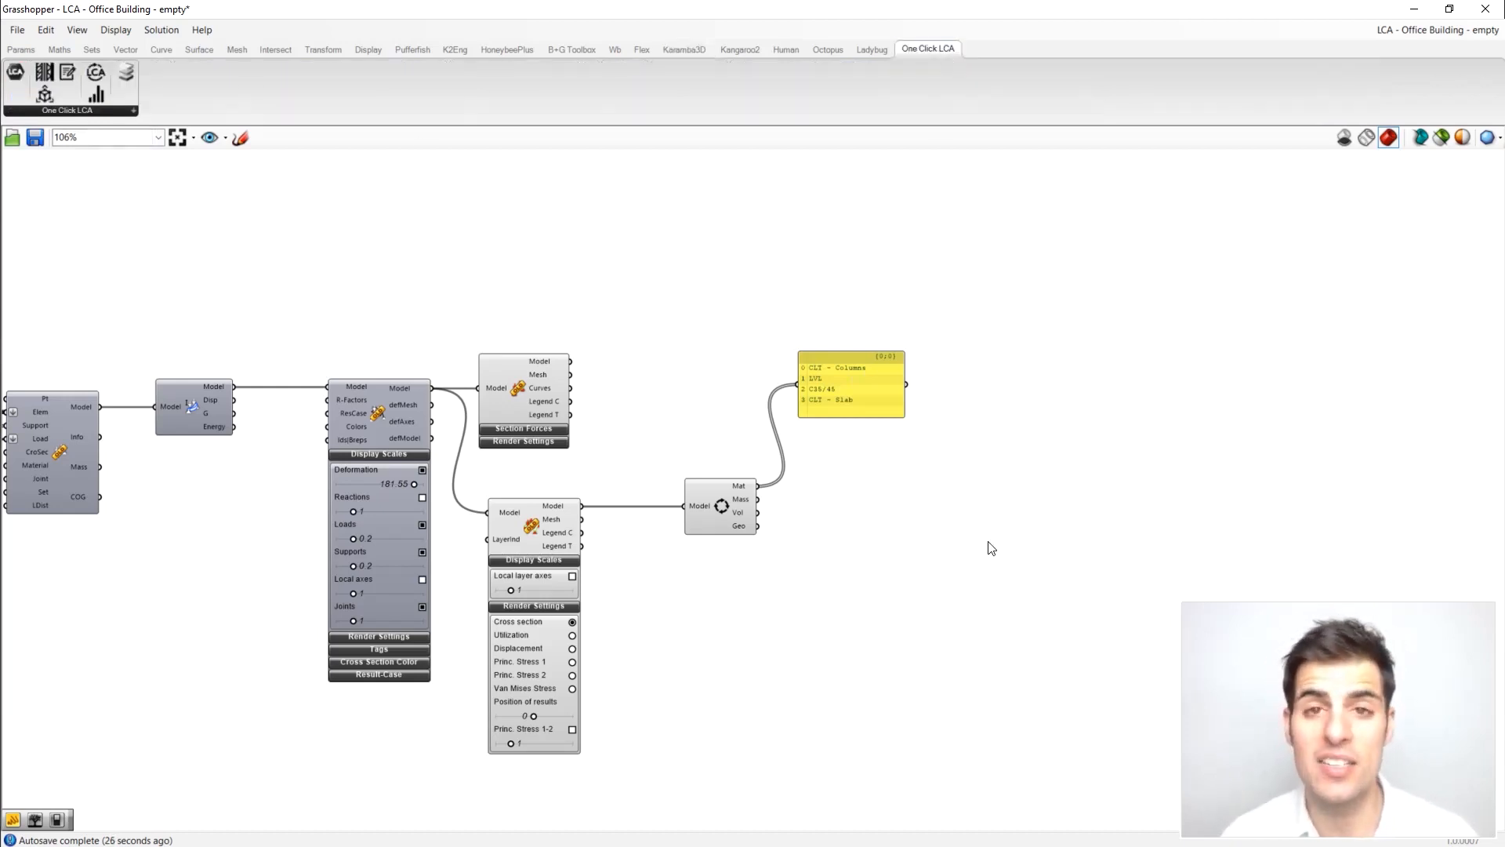
mouse_move(862, 397)
left_mouse_down()
mouse_move(870, 427)
mouse_move(847, 424)
mouse_move(842, 386)
left_mouse_up()
scroll(884, 439, "up", 2)
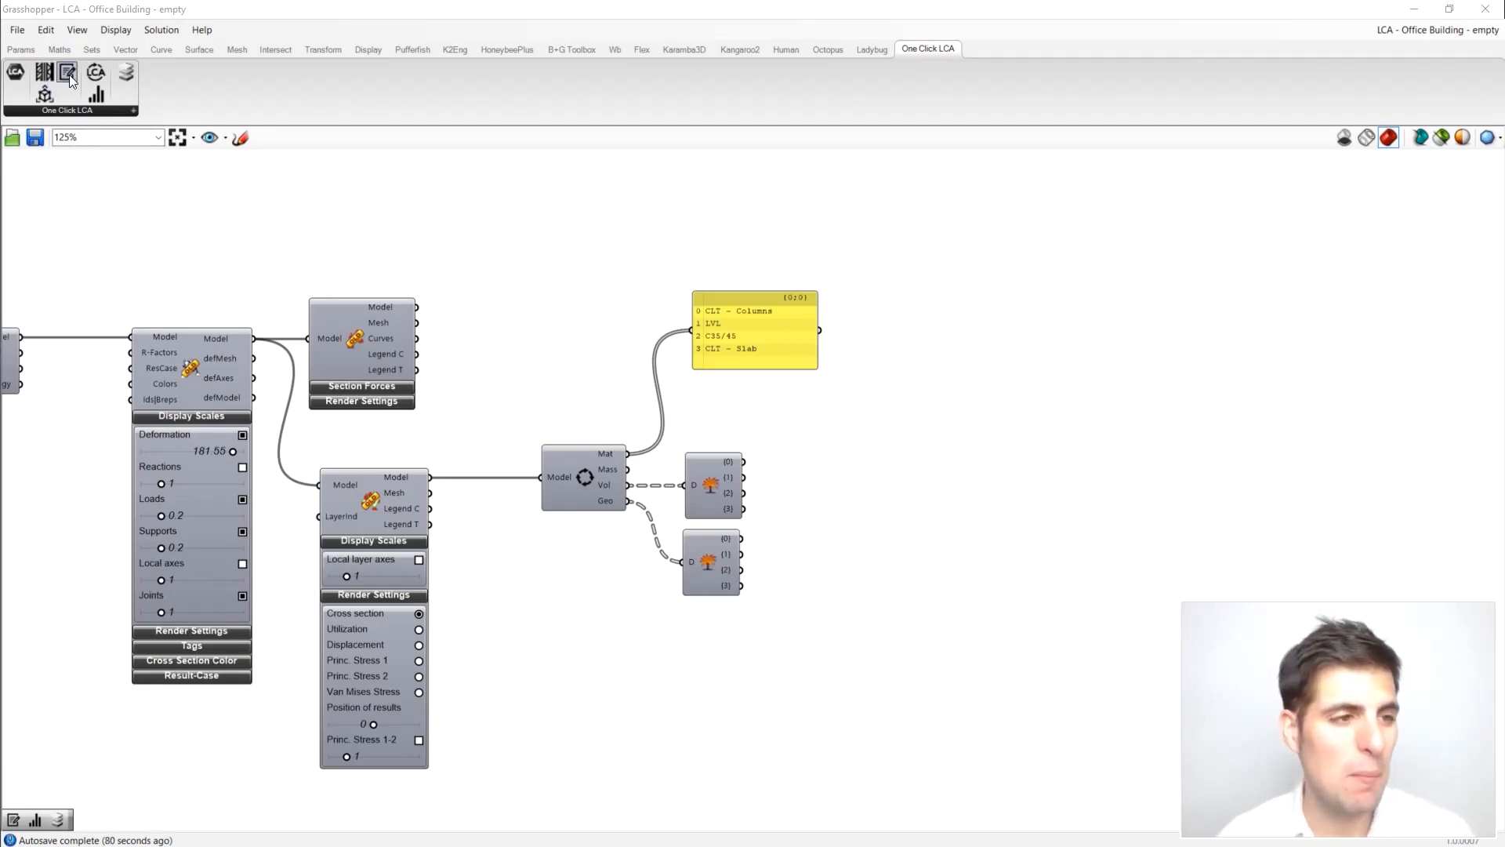
left_click_drag(69, 74, 1039, 351)
mouse_move(790, 305)
right_mouse_down()
mouse_move(791, 262)
mouse_move(793, 278)
right_mouse_up()
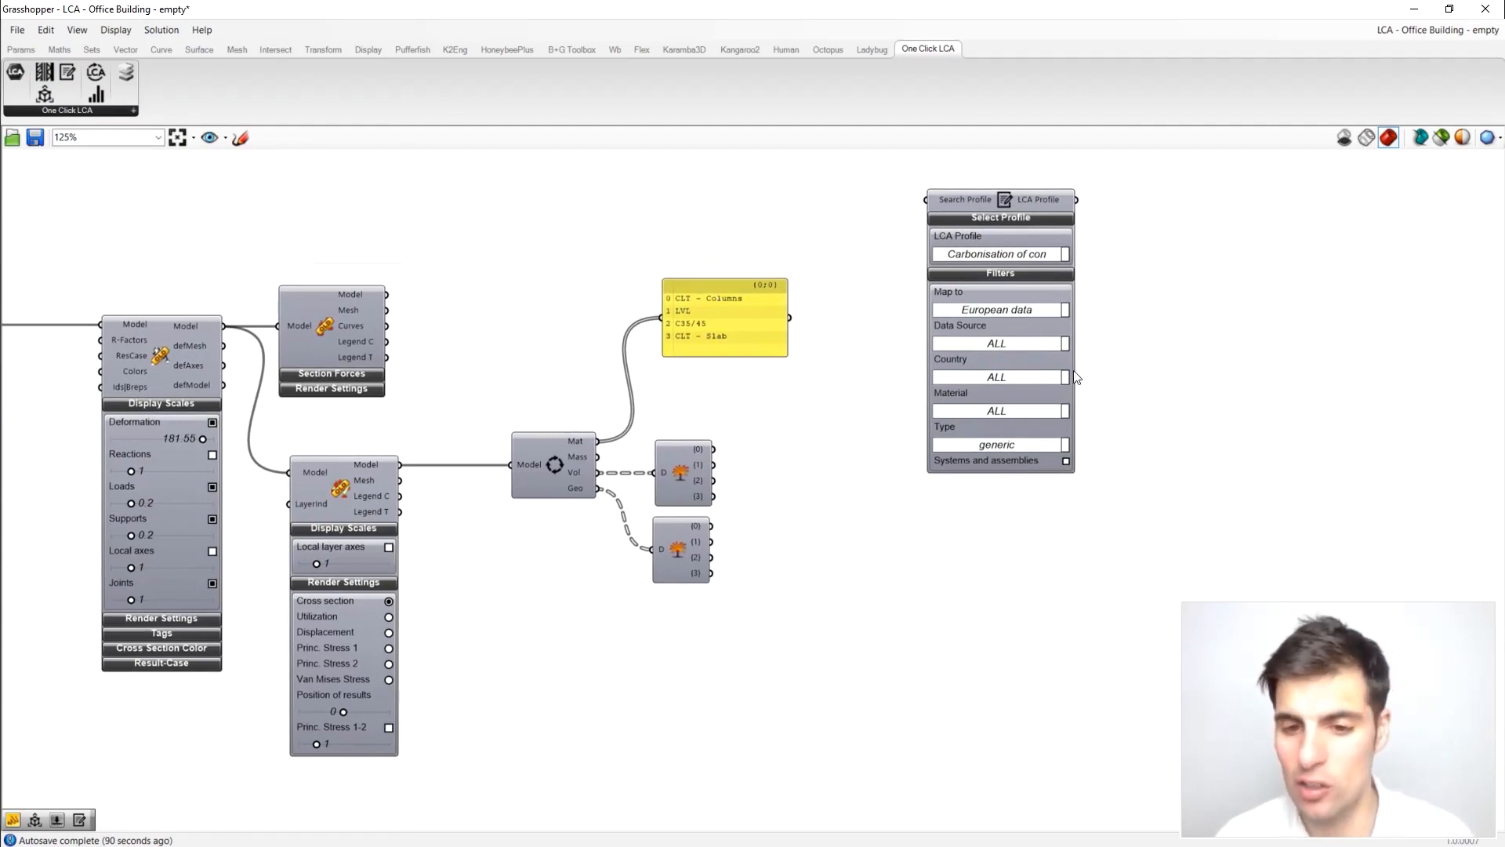
mouse_move(1004, 199)
left_mouse_down()
mouse_move(1003, 240)
mouse_move(1009, 227)
left_mouse_up()
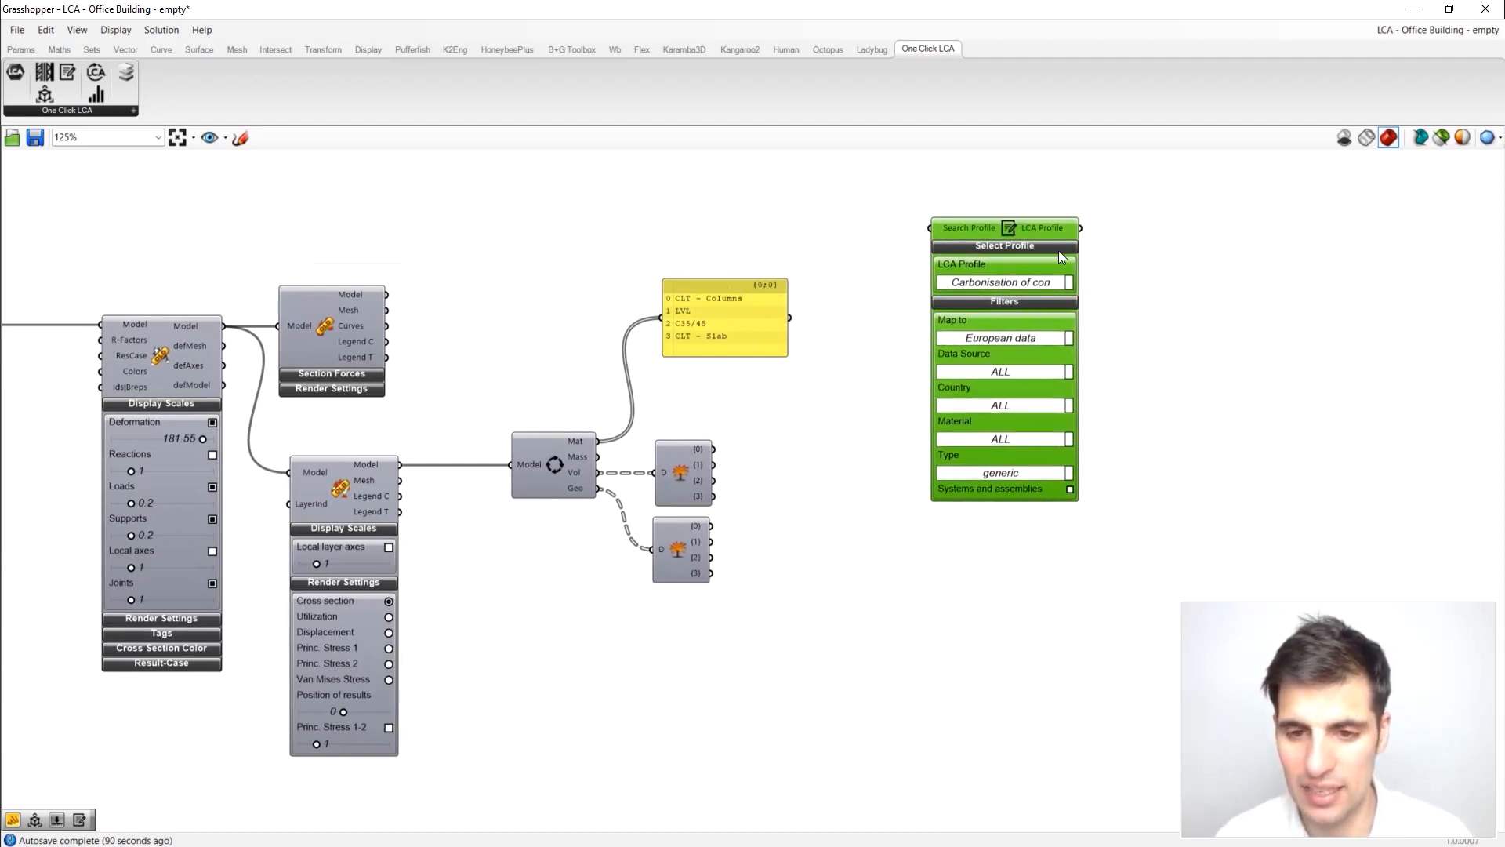
mouse_move(1020, 229)
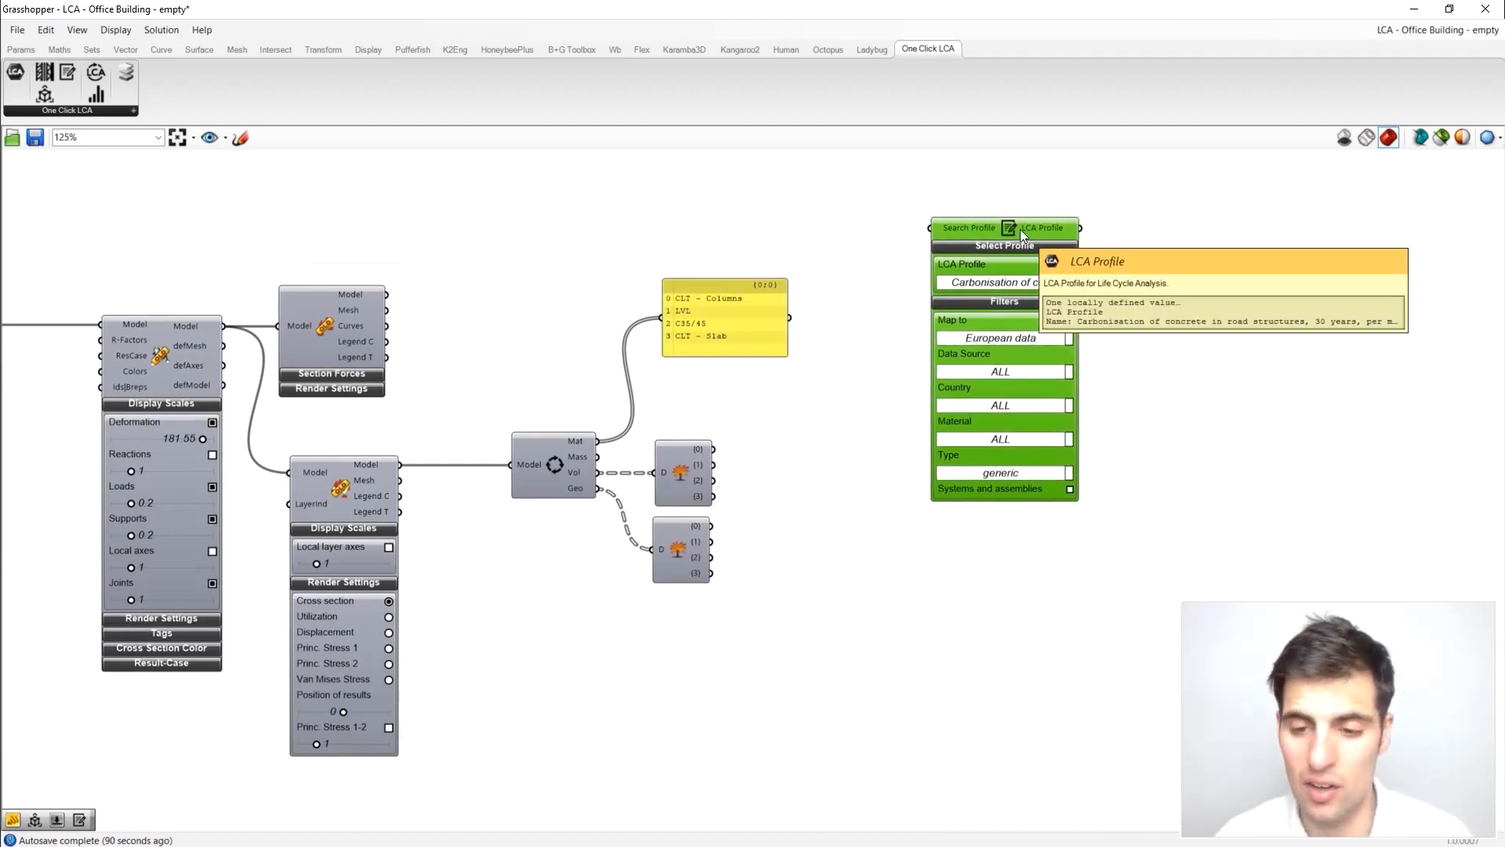
right_click_drag(1160, 427, 1122, 387)
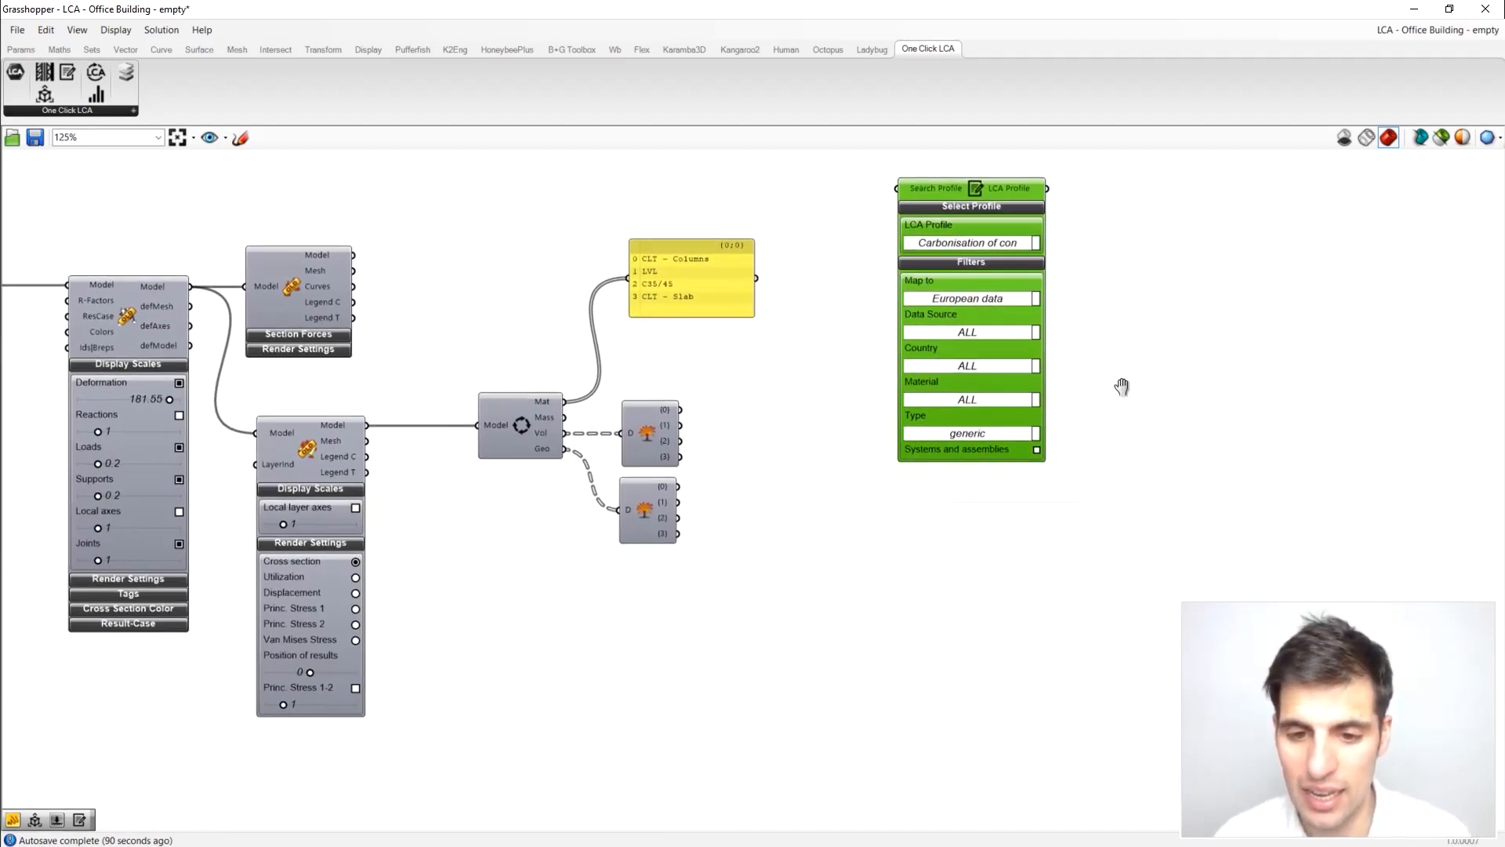
Step: Set the LCA Profile component's Material filter to CLT, glulam and LVL
left_click(988, 399)
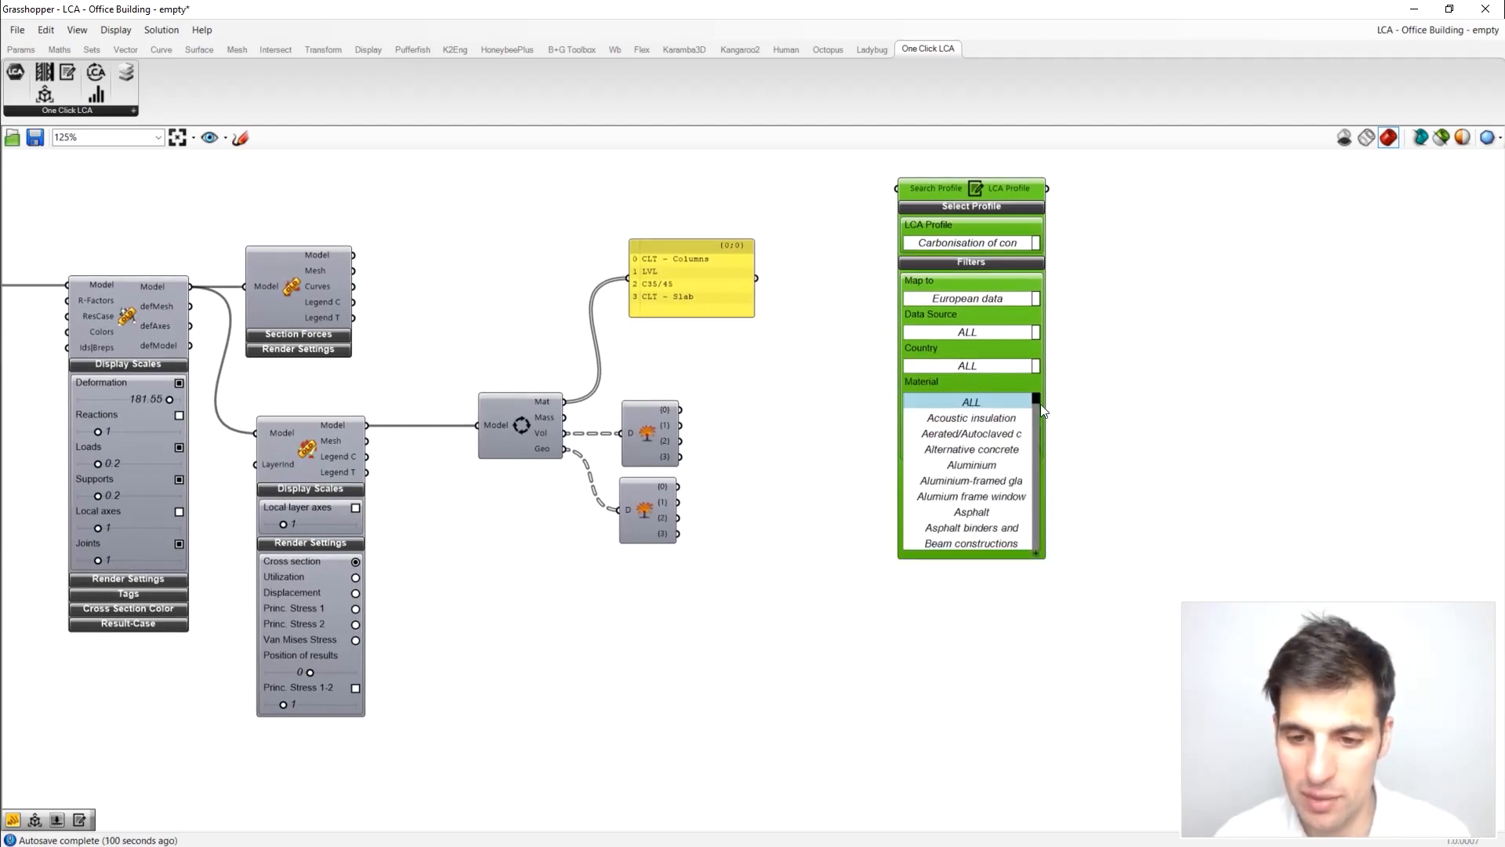
left_click_drag(1038, 401, 1040, 411)
left_click(1142, 337)
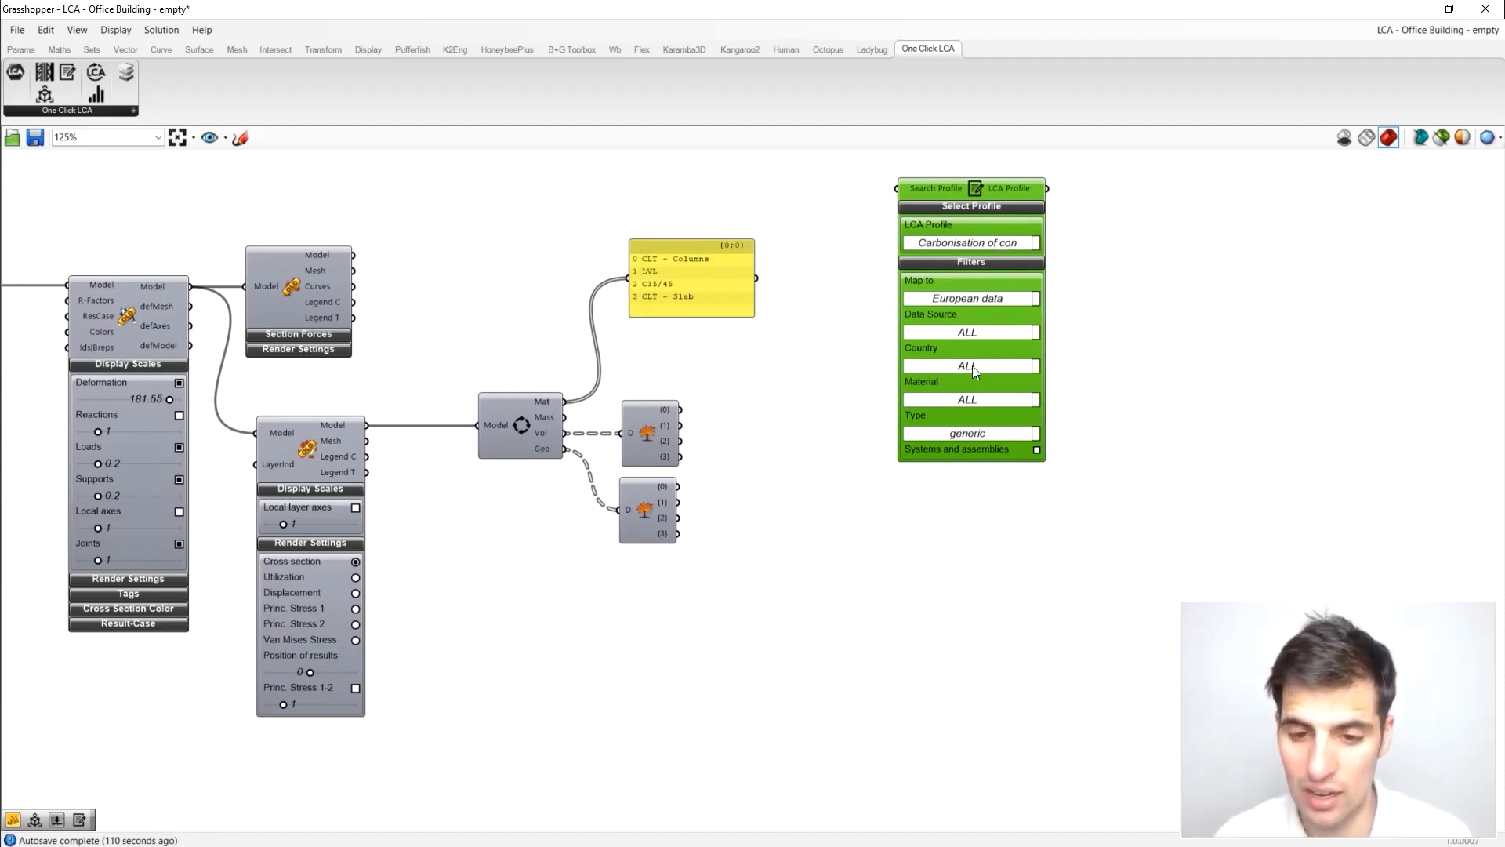
left_click(991, 401)
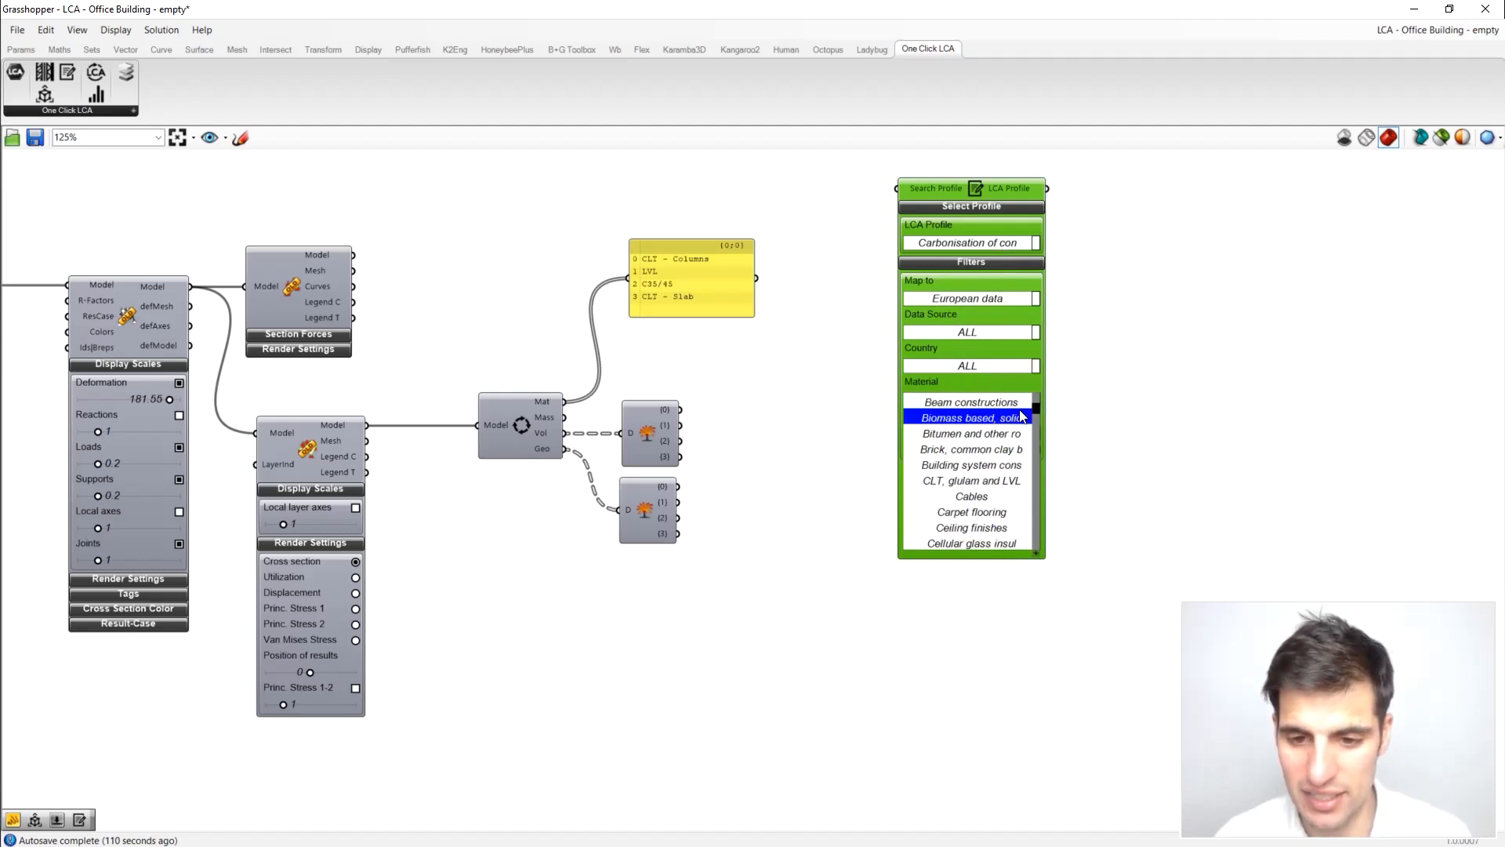
left_click(996, 482)
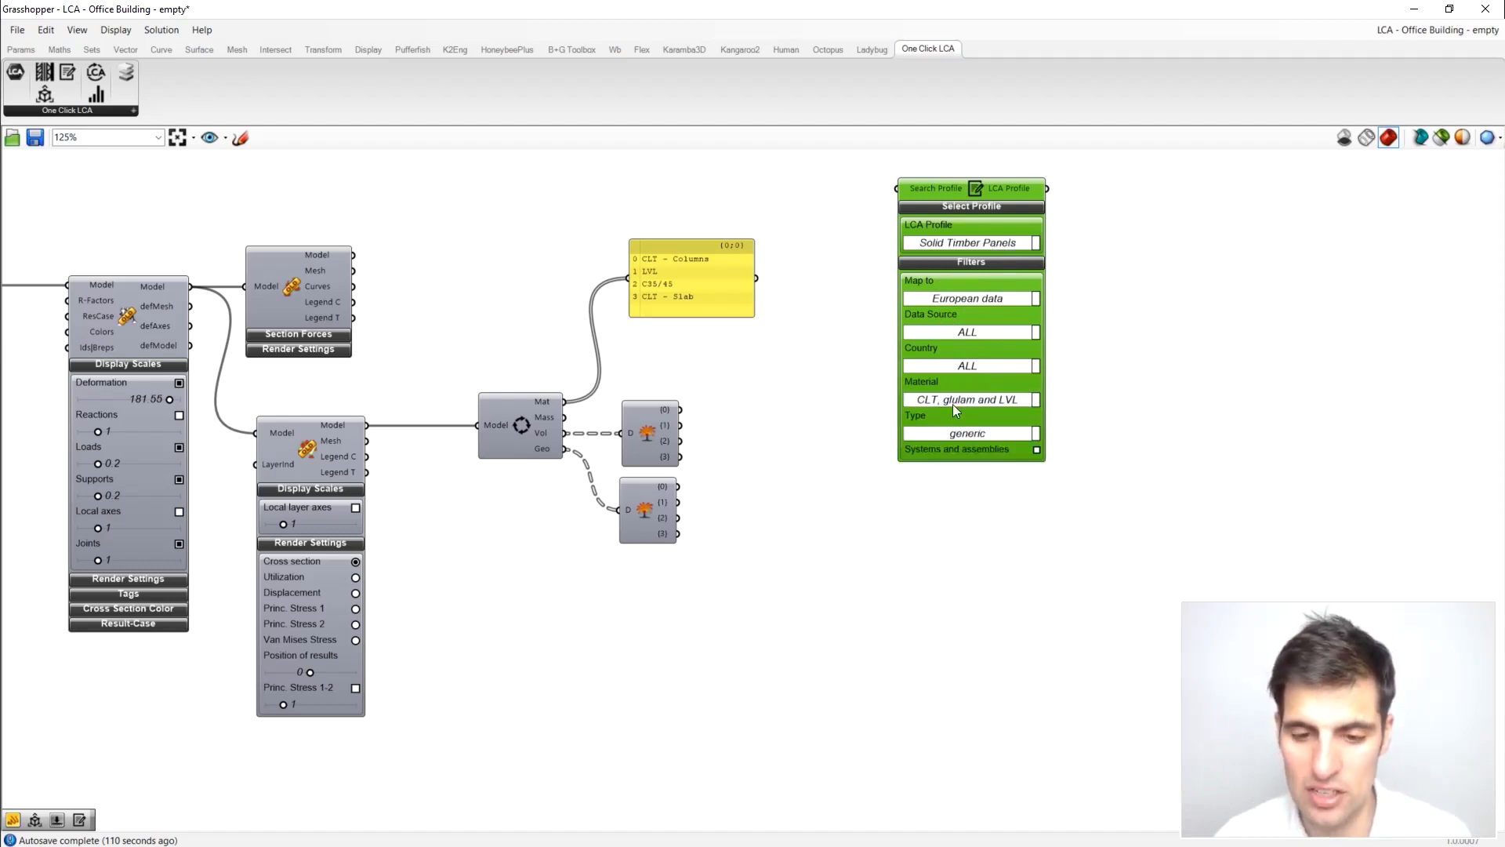
Step: Choose the LCA profile "CLT structural elements, beams, slabs, window headers, Donnes par default (MDEGD)" and shift the component slightly
left_click(985, 244)
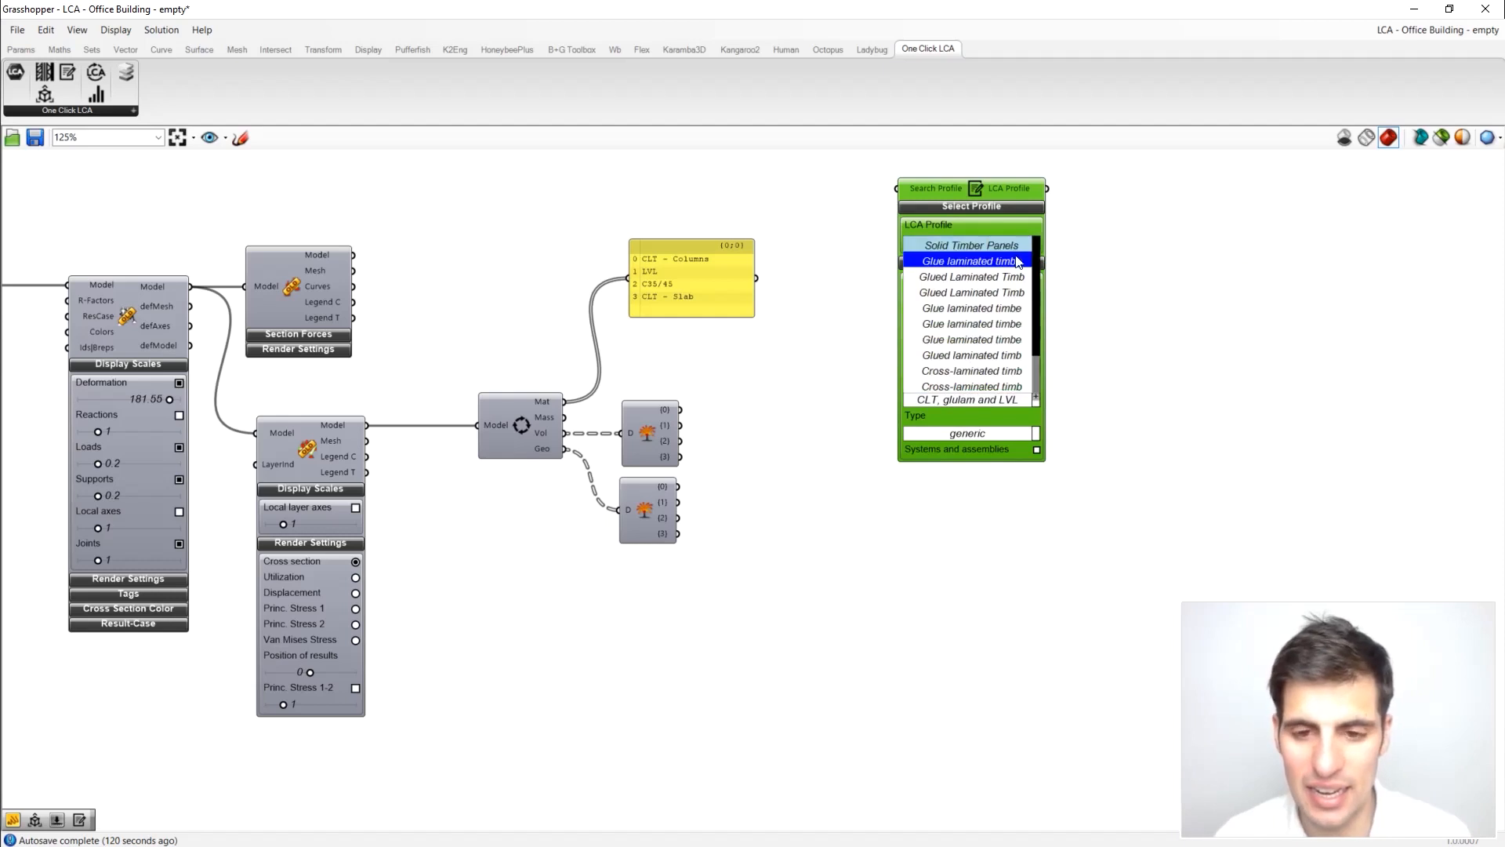
scroll(1040, 261, "down", 1)
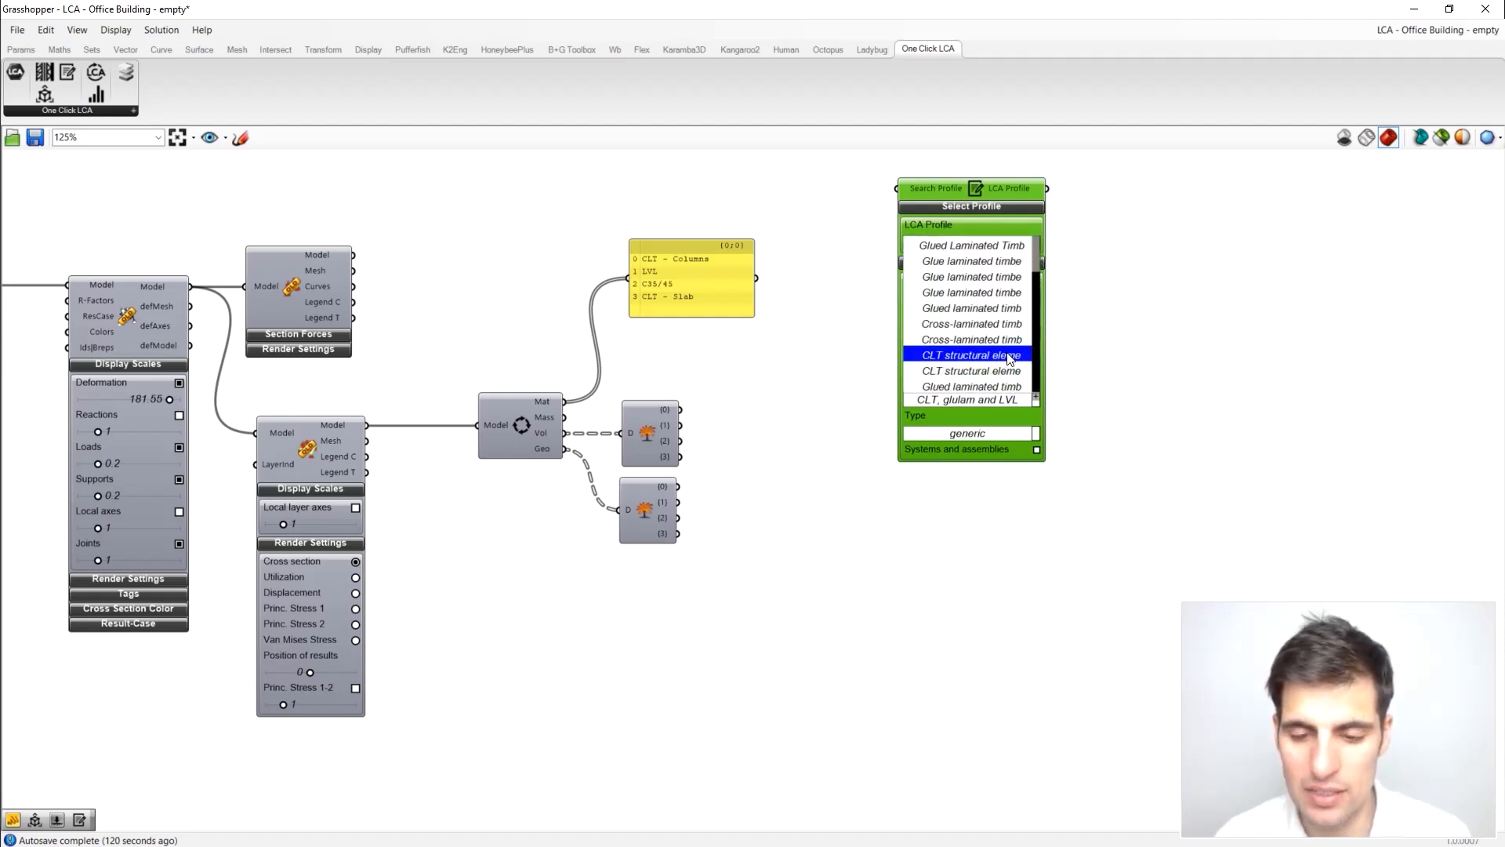
left_click(1008, 355)
left_click_drag(952, 188, 971, 210)
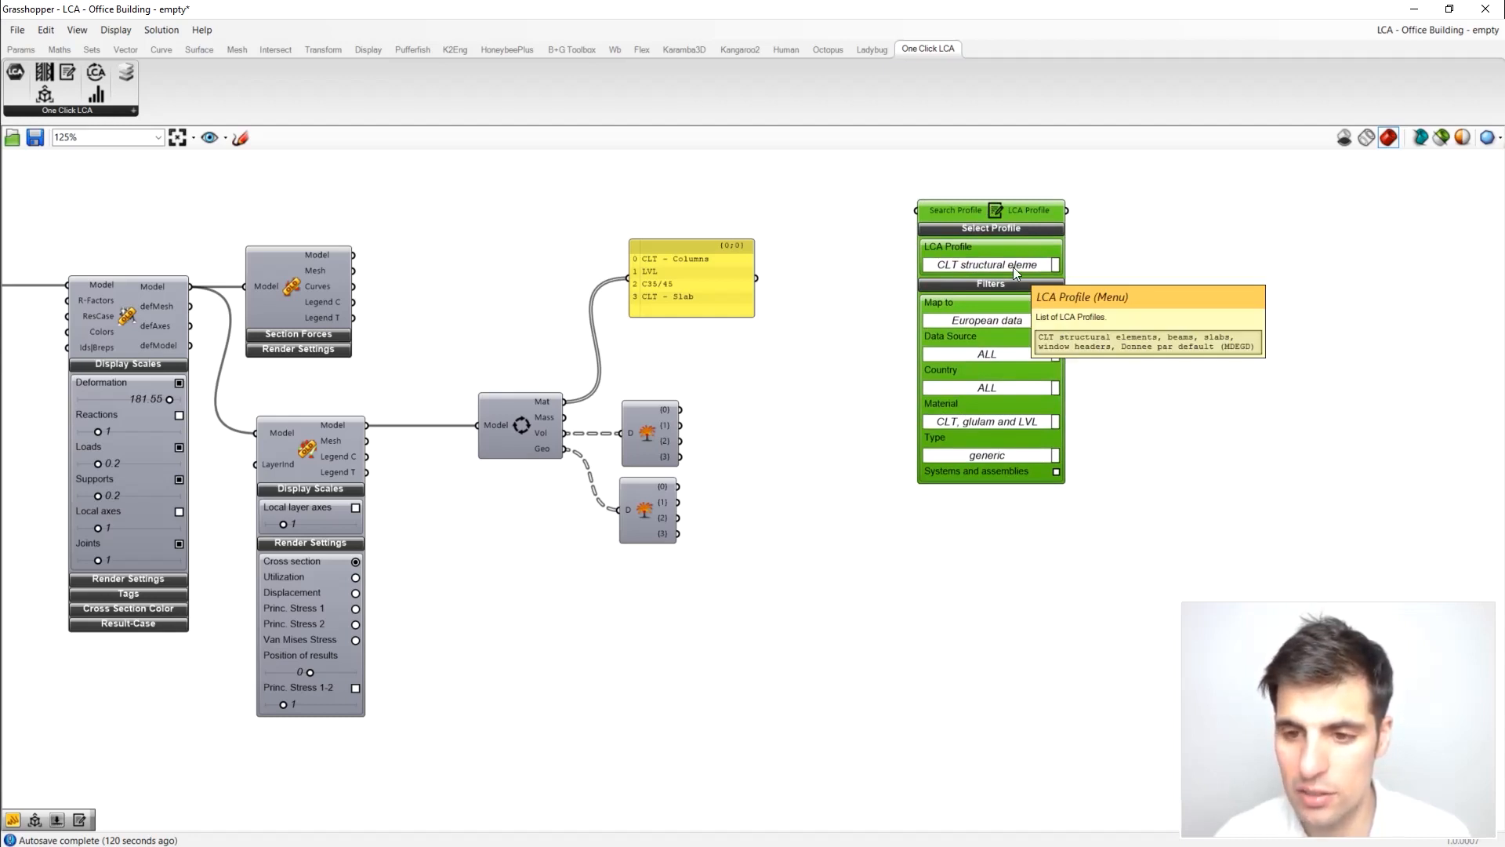
Step: Choose the second CLT structural elements entry as the LCA profile and collapse the component's filters
left_click(1010, 267)
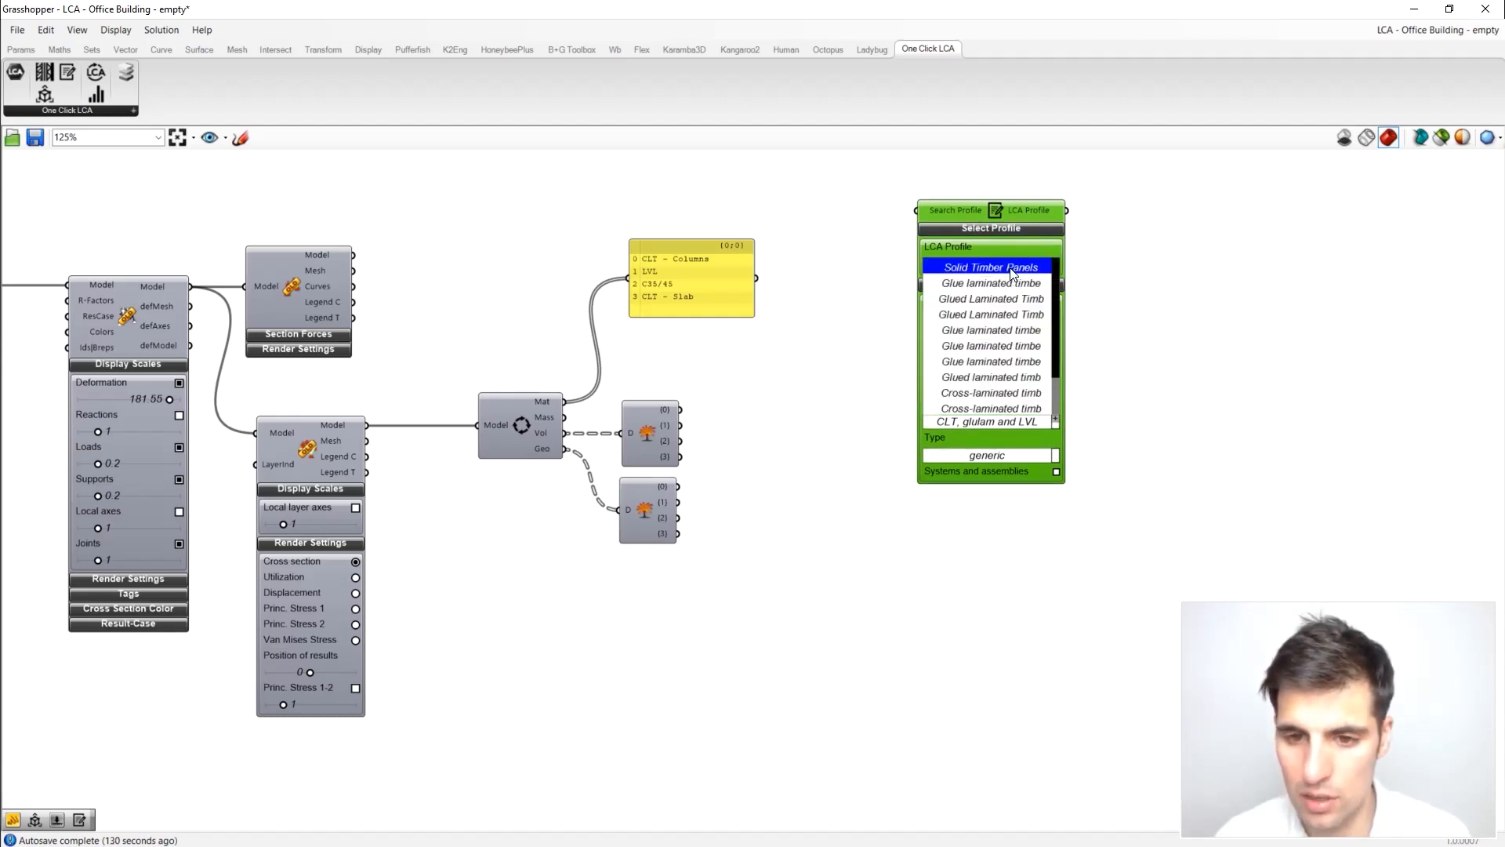
left_click_drag(1057, 363, 1056, 403)
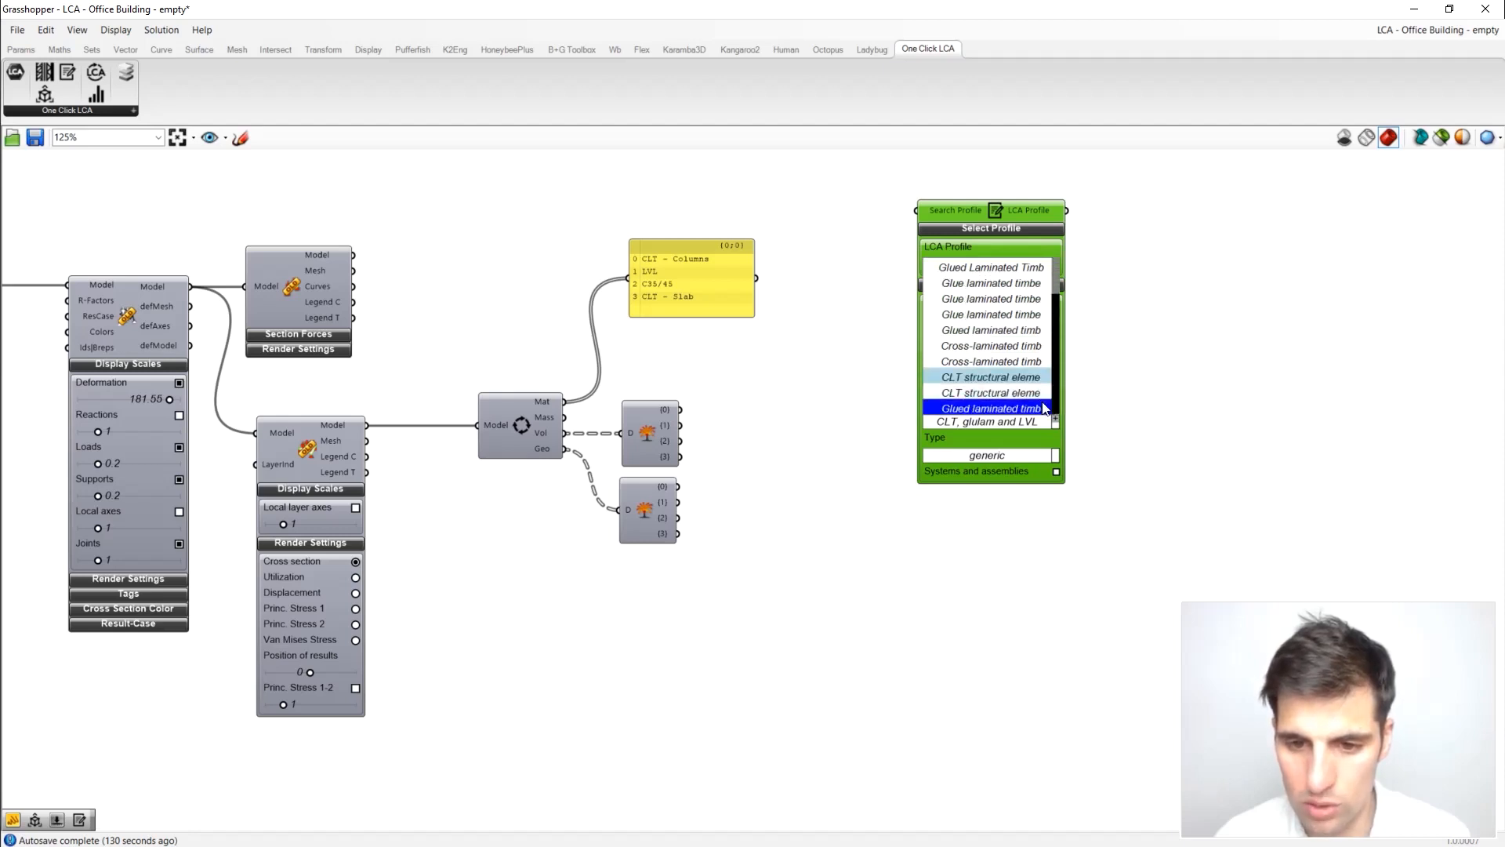
left_click(1041, 391)
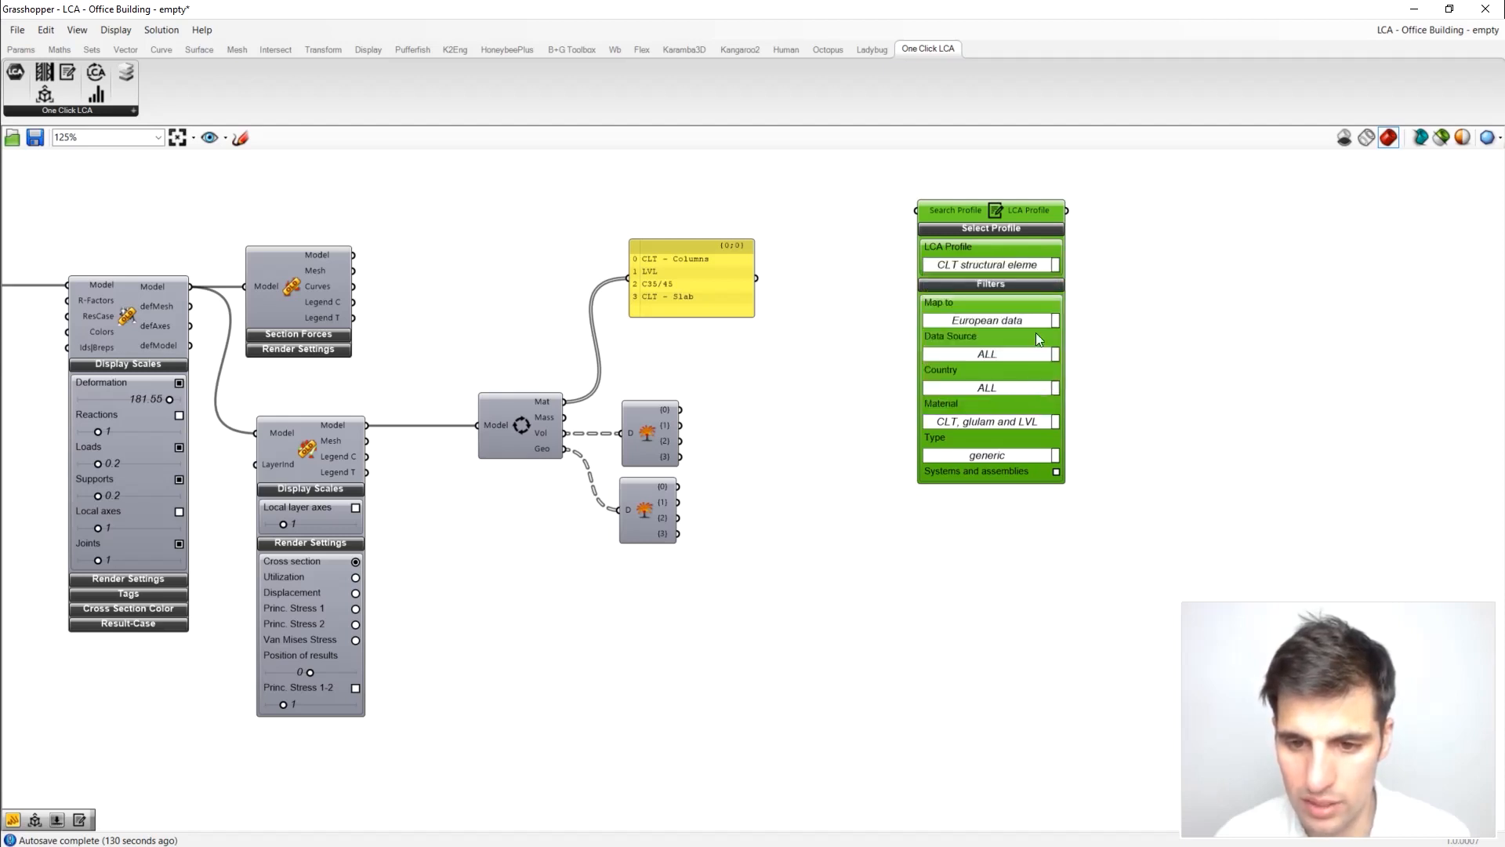
left_click(1027, 284)
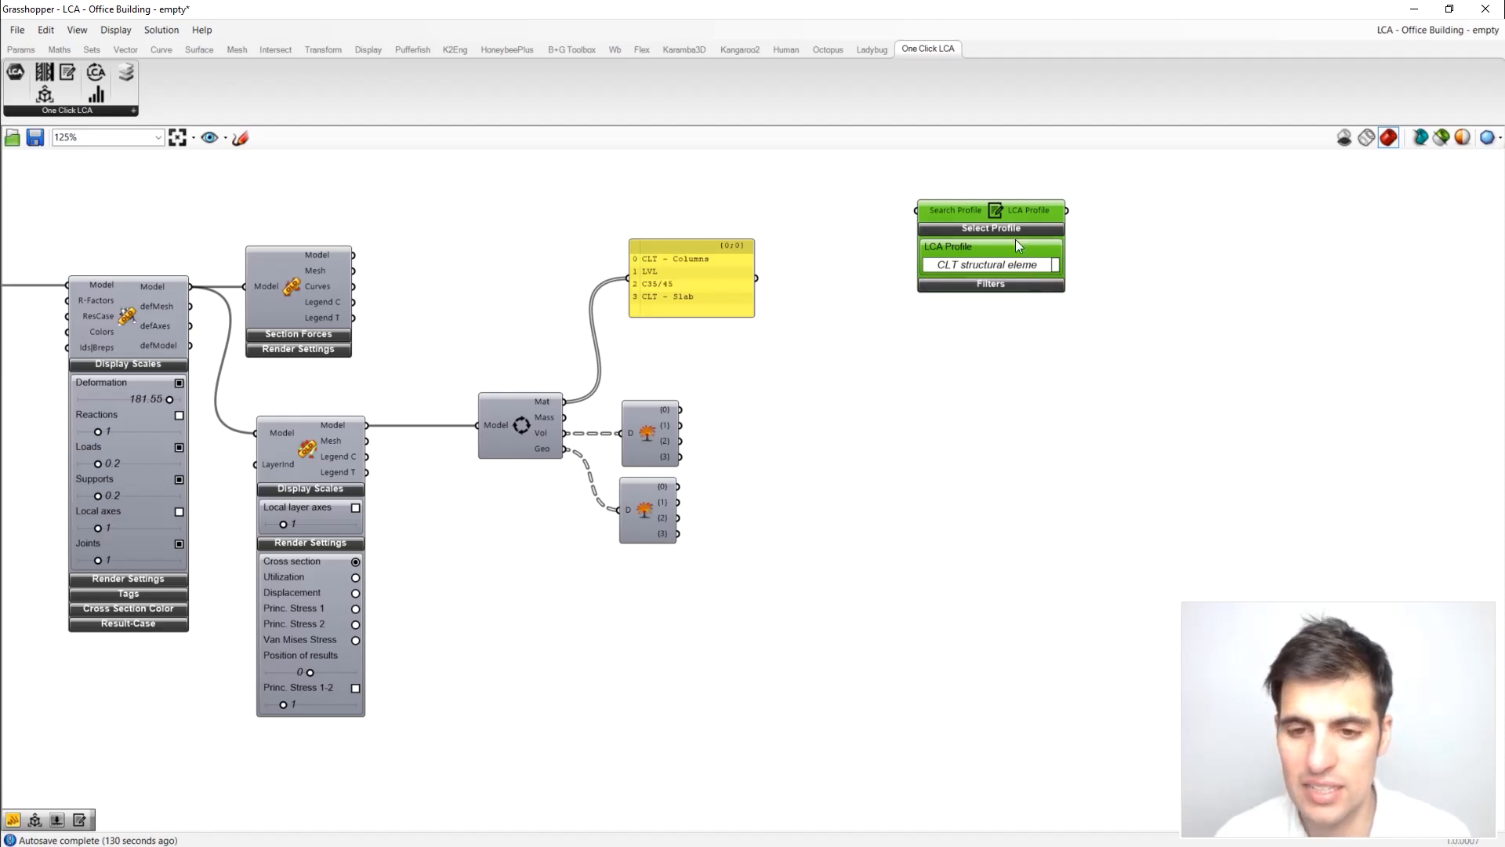
Step: Shift the CLT profile component slightly up and place a second LCA Profile component beneath it
left_click_drag(1009, 210, 1007, 196)
left_click(66, 73)
left_click(978, 340)
left_click_drag(991, 243, 1001, 336)
Step: Add a panel containing LVL beside the second LCA Profile component and connect it to the Search Profile input
double_click(858, 390)
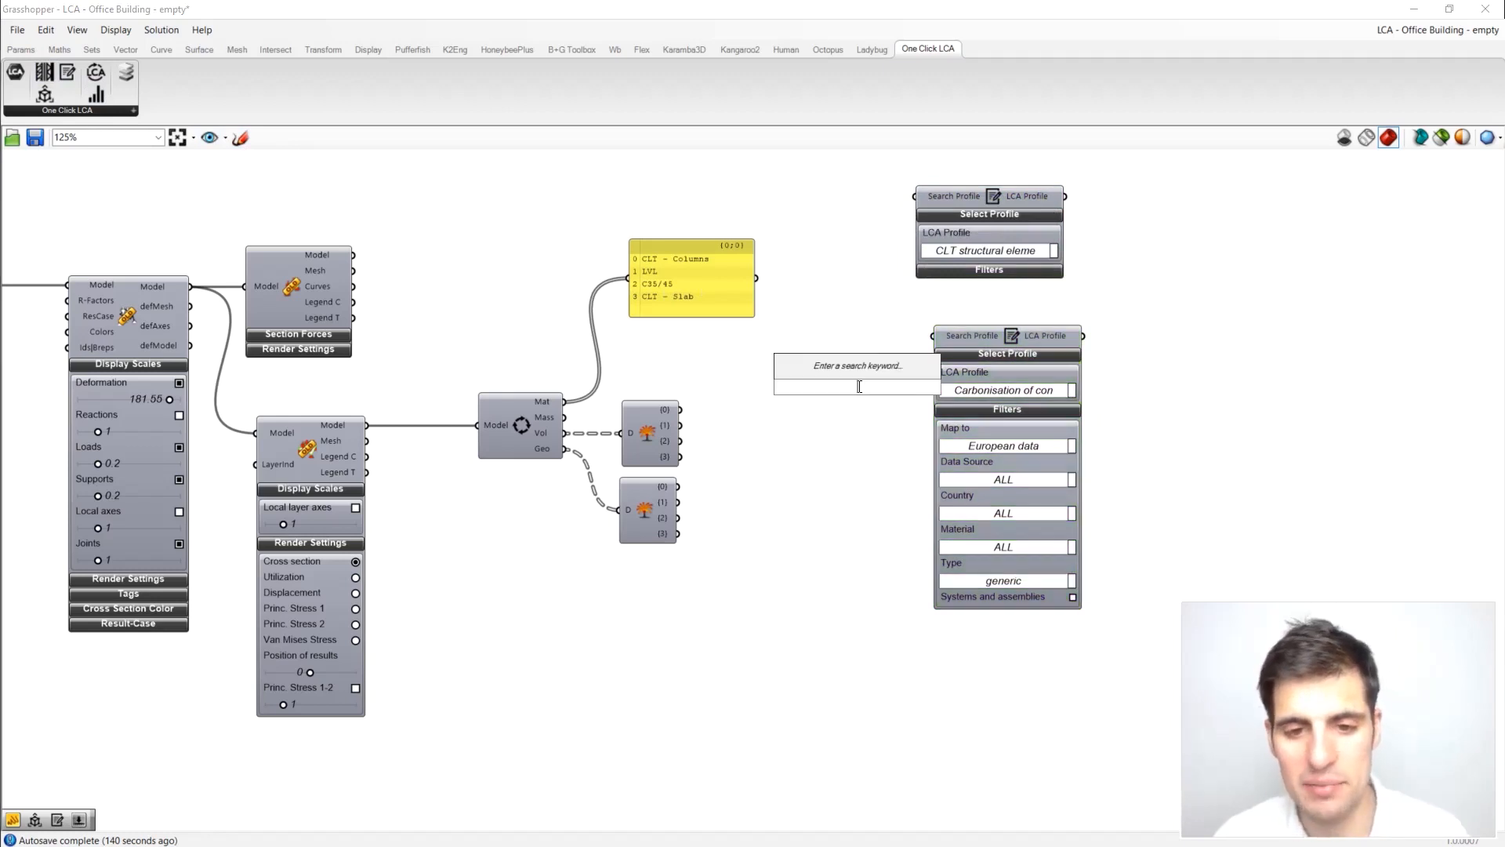
type("\"LV")
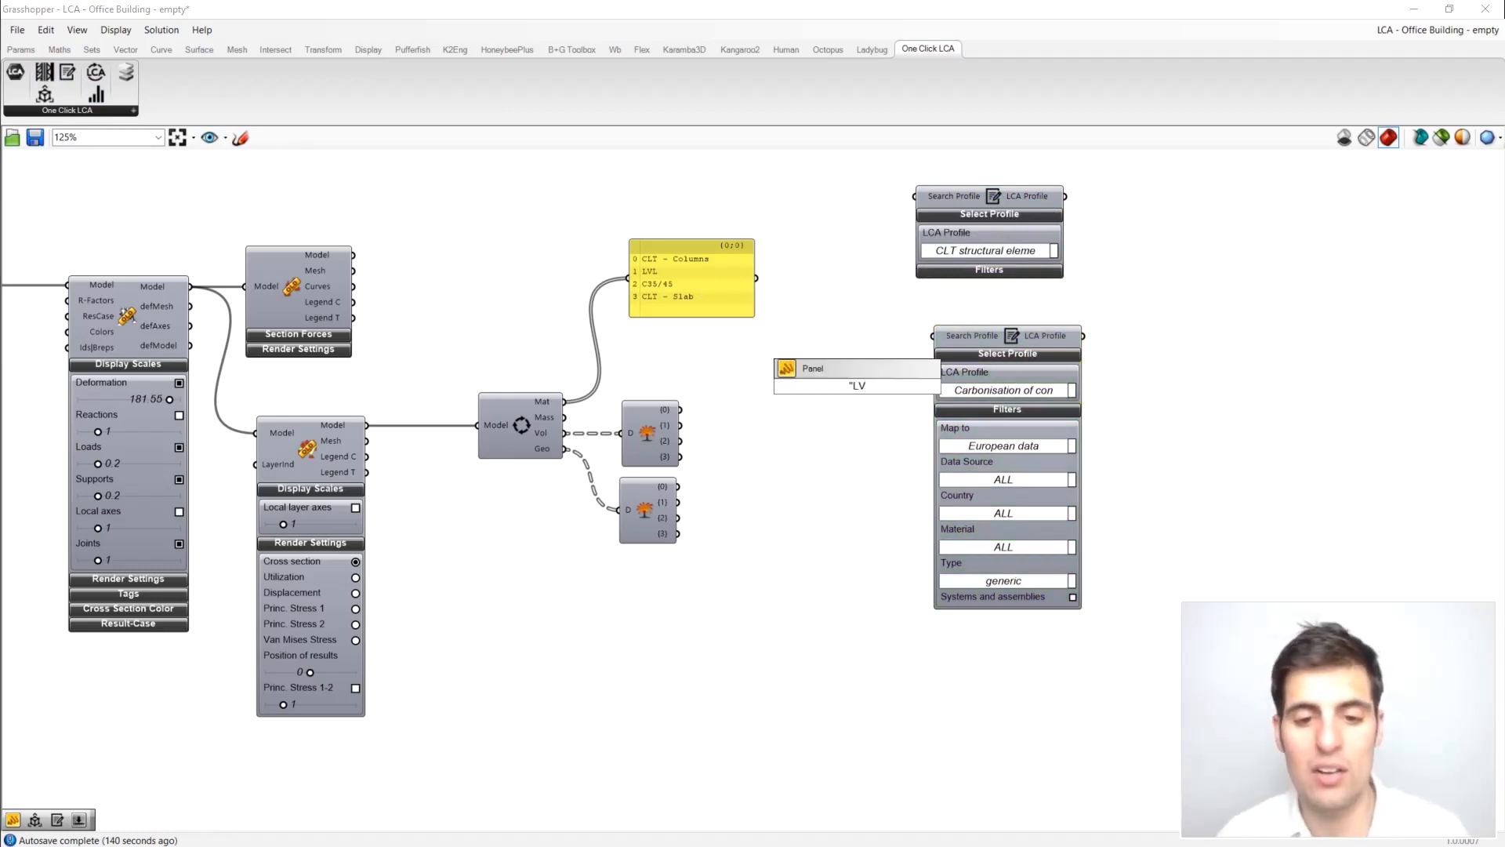
type("L")
key("Return")
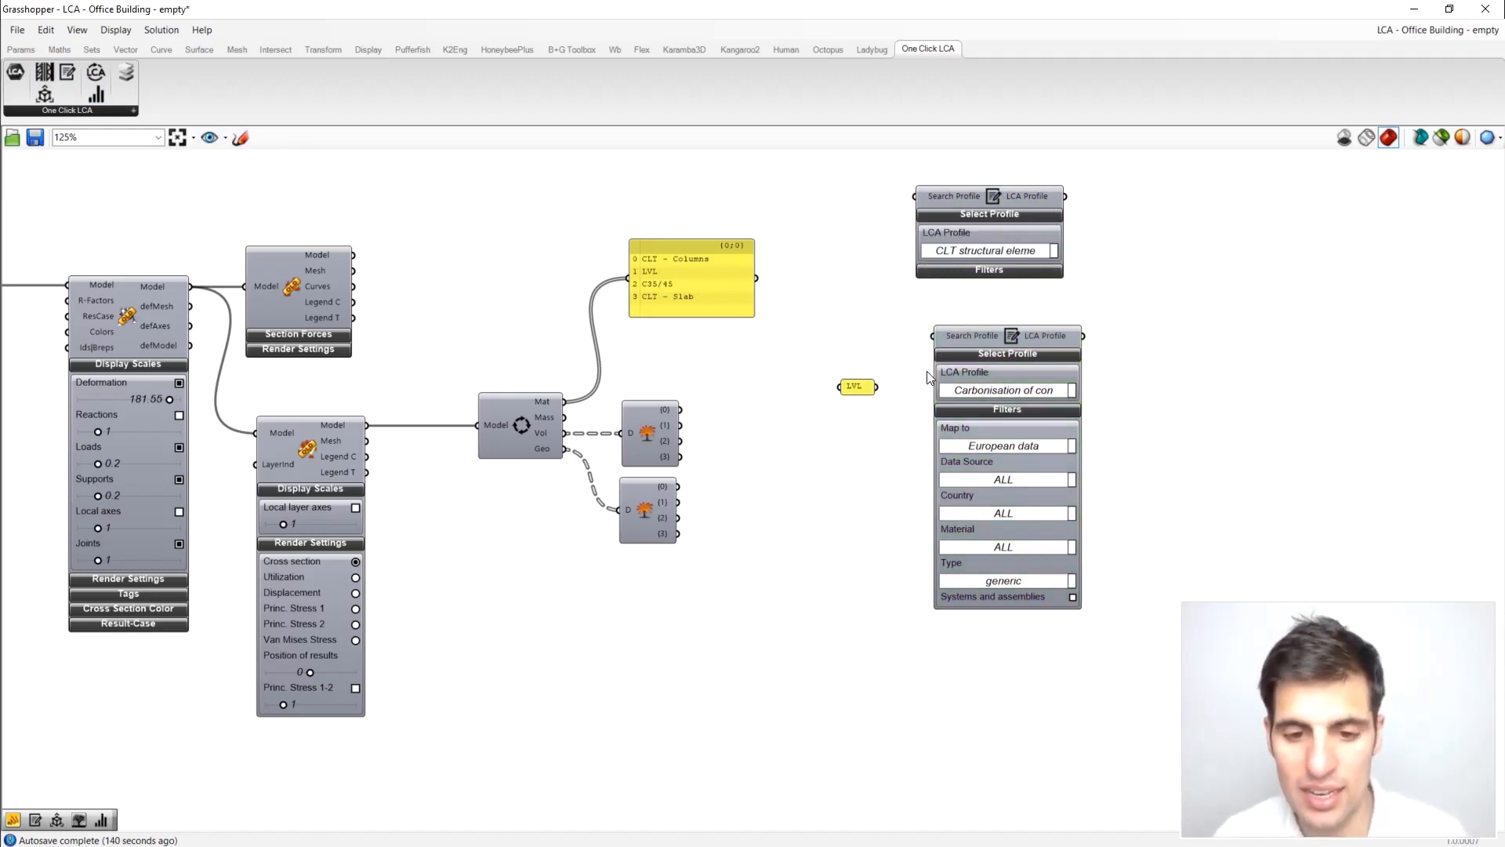
left_click_drag(917, 350, 921, 348)
left_click_drag(862, 390, 886, 334)
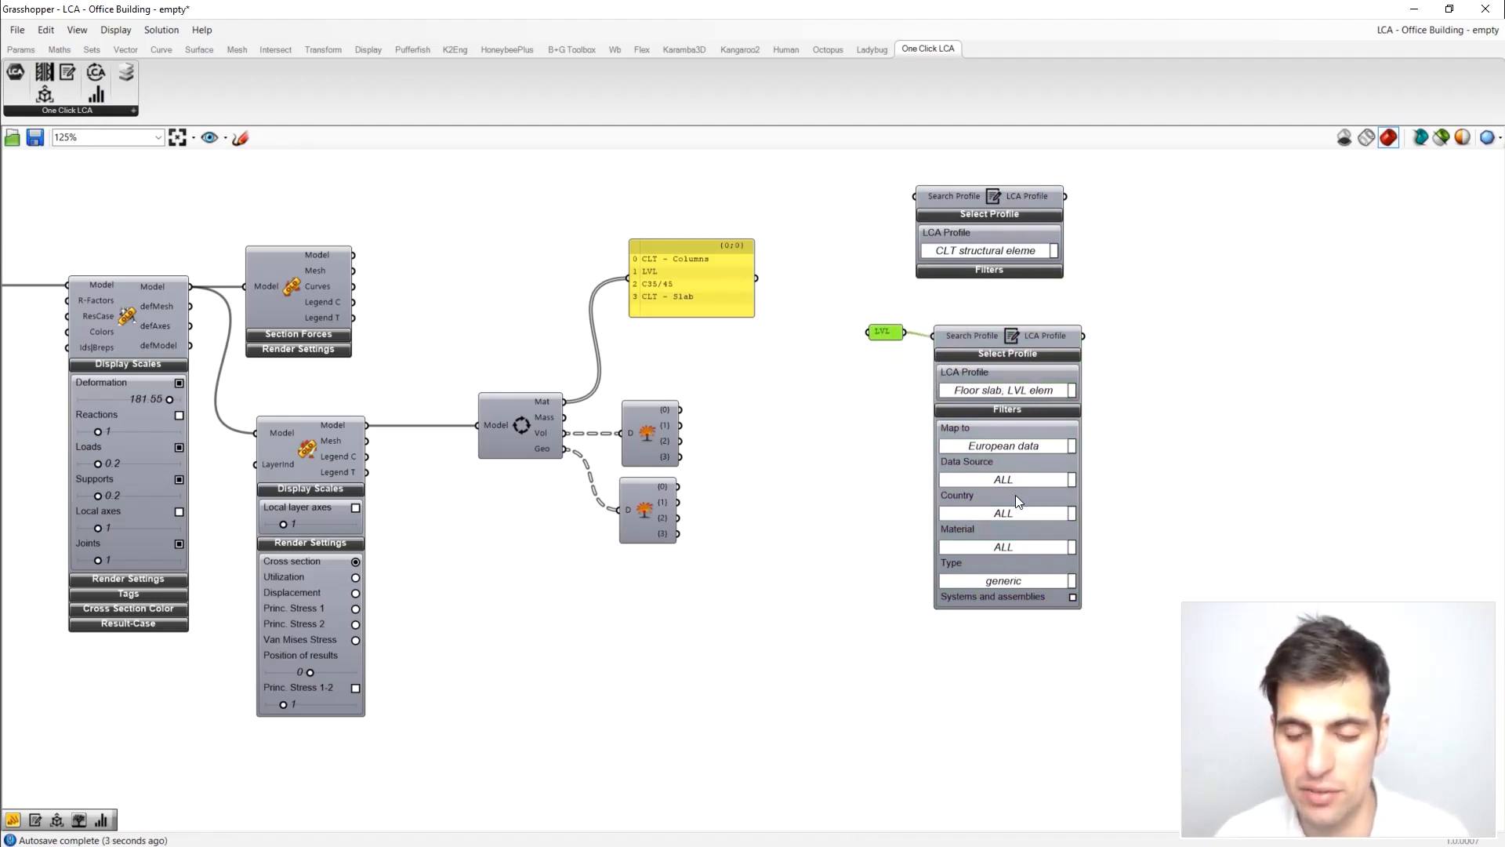
left_click_drag(888, 335, 891, 340)
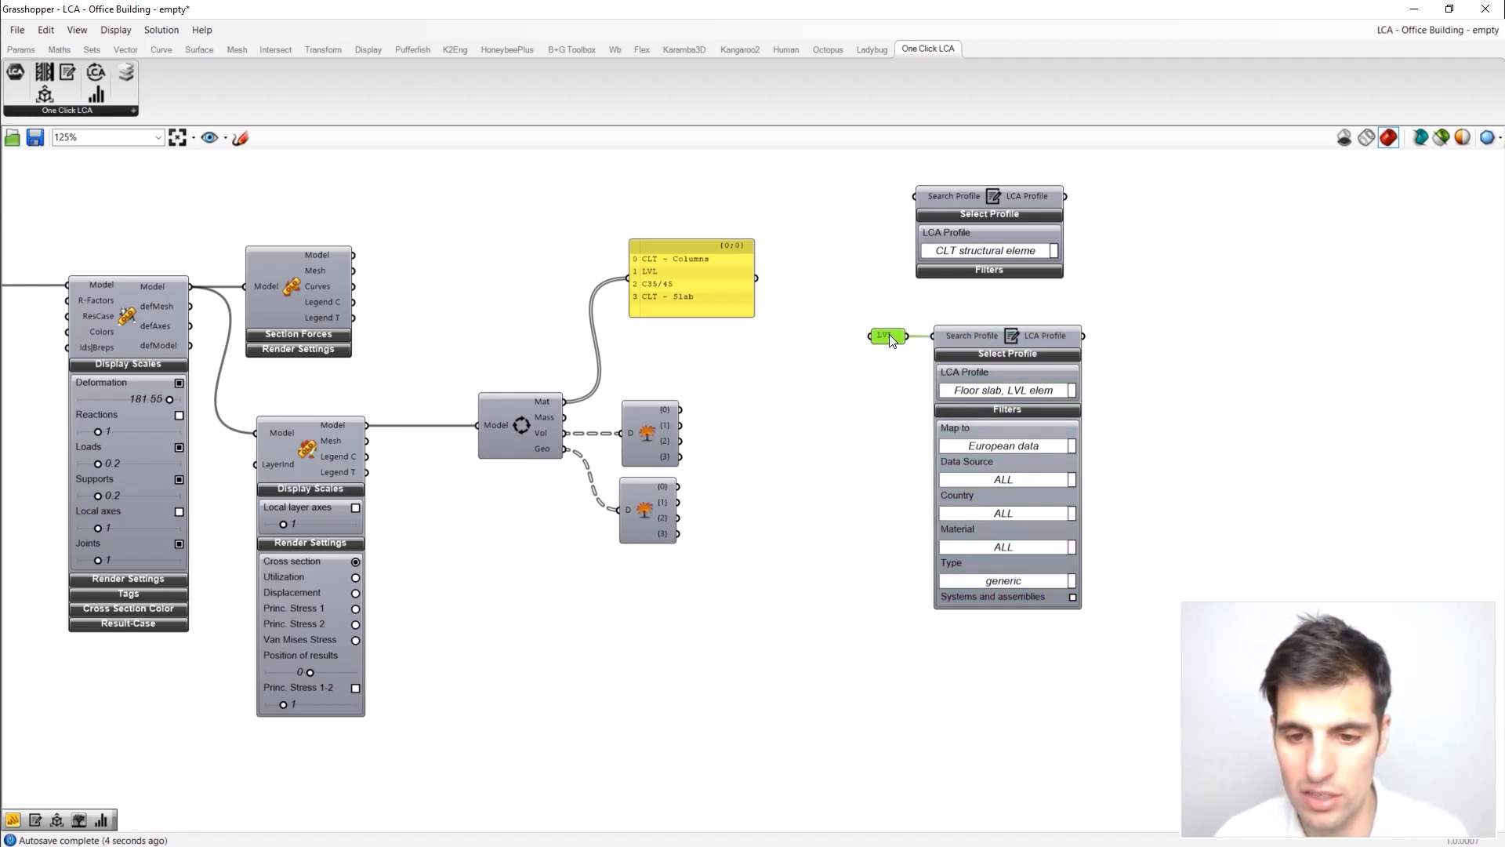
Step: Set the second LCA Profile component's Type filter to manufacturer and choose the profile "Laminated veneer lumber (LVL) (Metsä Wood)"
left_click(983, 389)
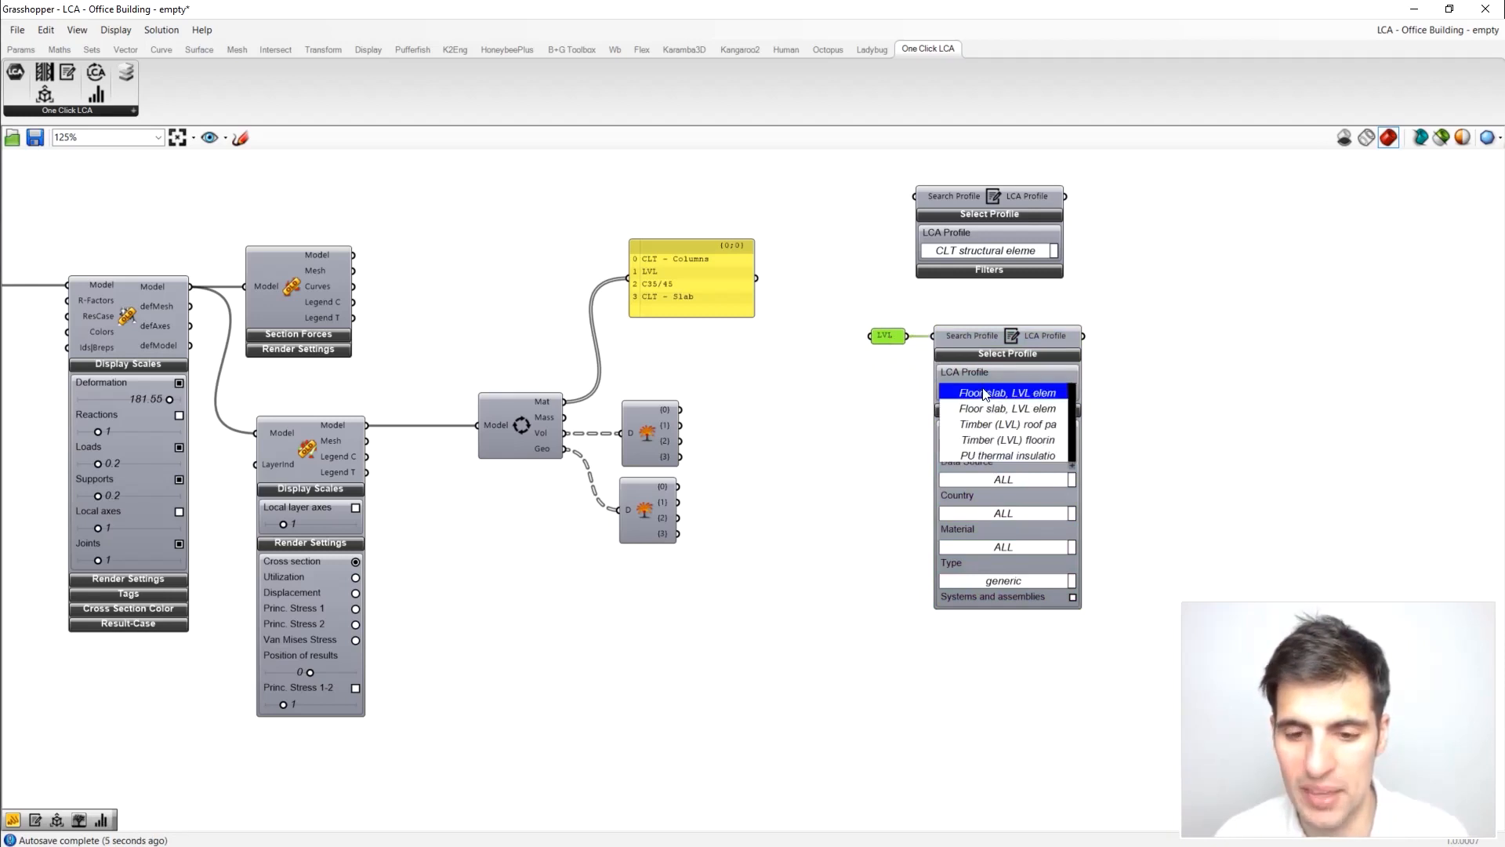
left_click(811, 465)
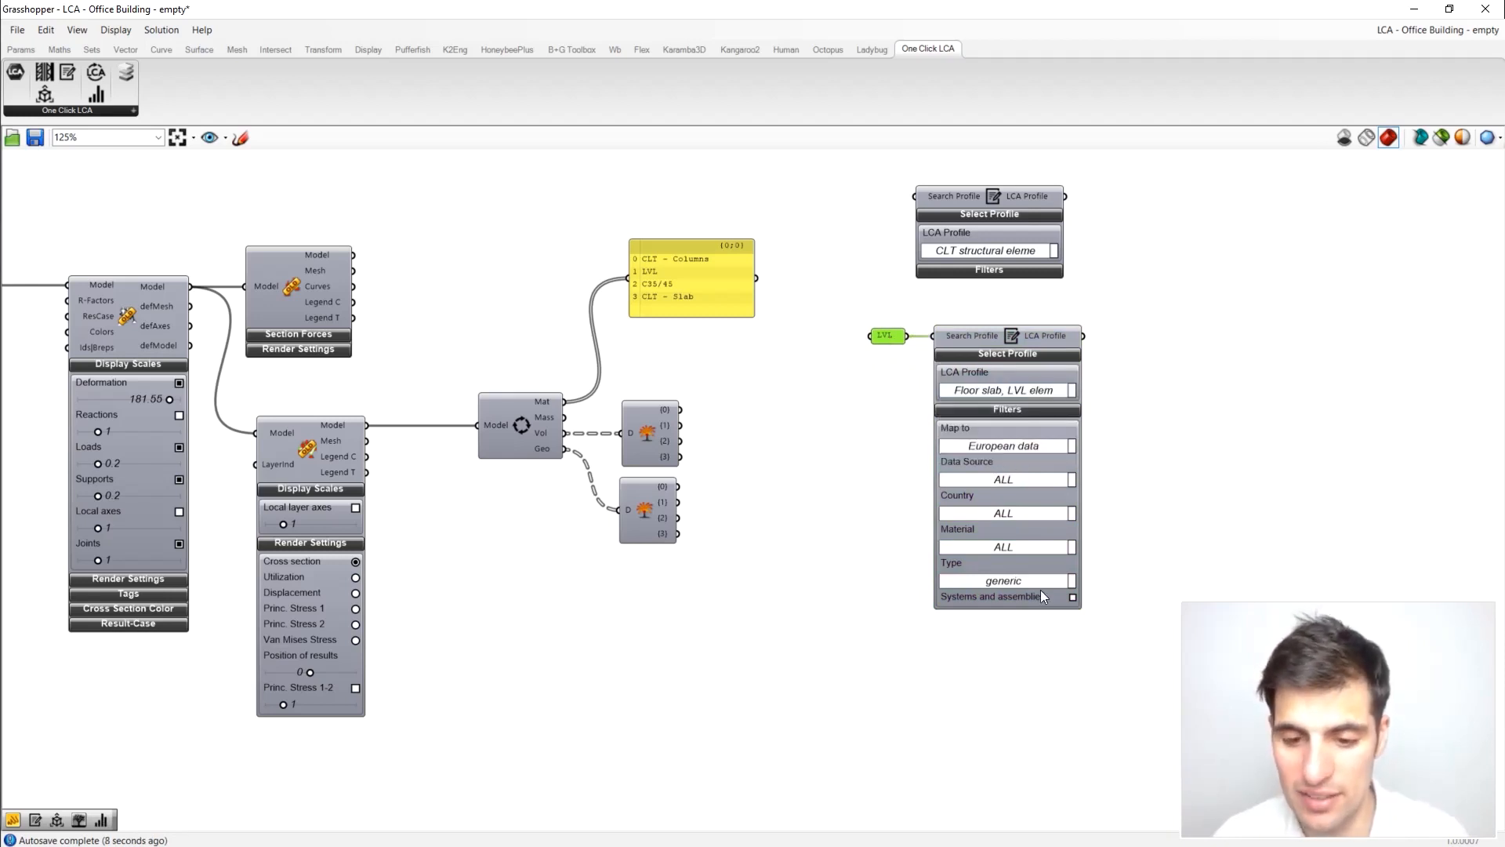
right_click_drag(1135, 580, 1093, 569)
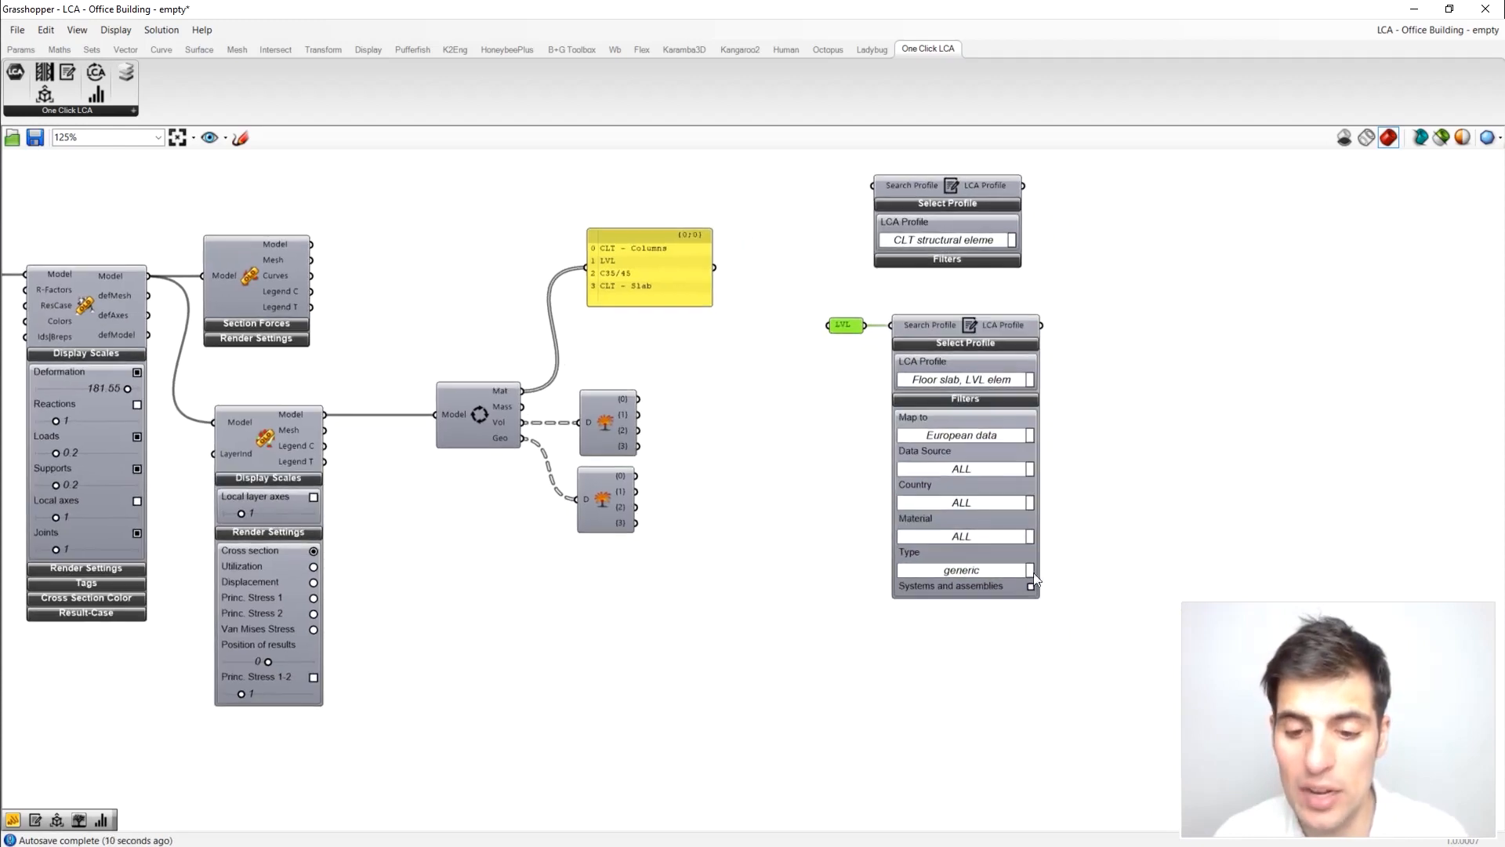
left_click(977, 570)
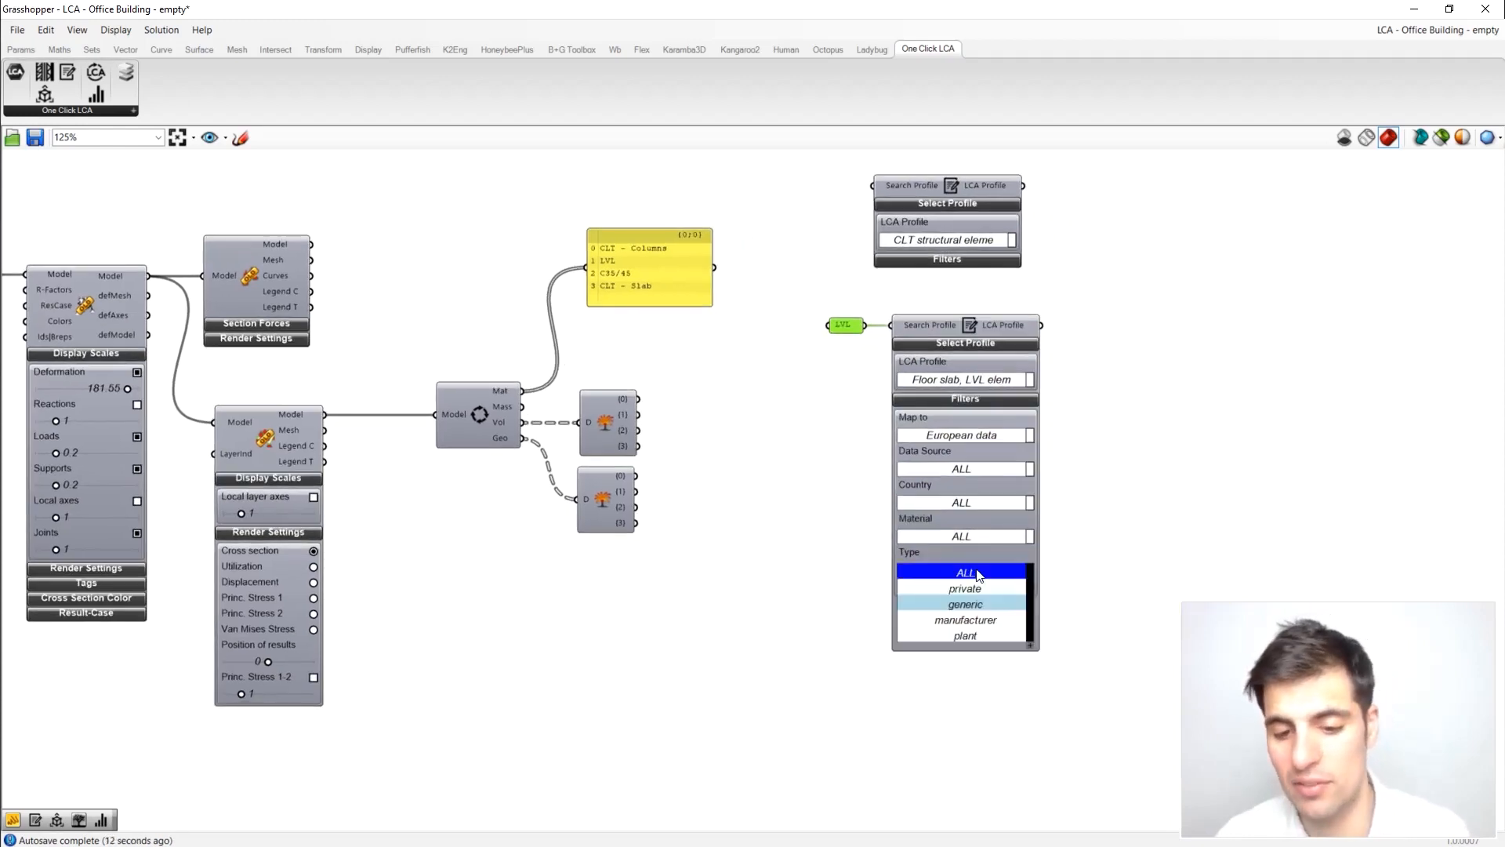
left_click(972, 620)
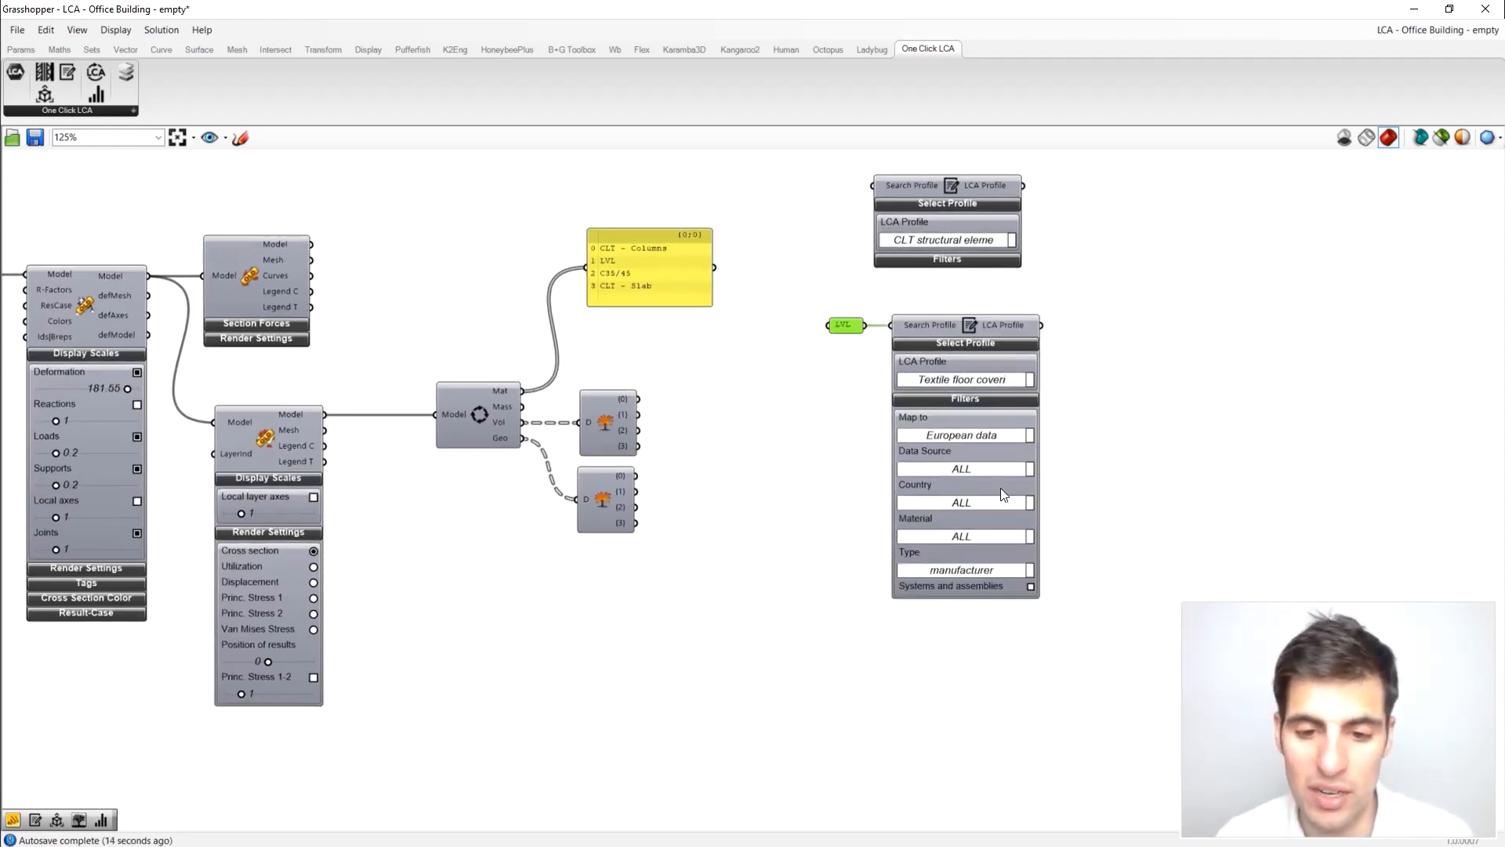
left_click(992, 381)
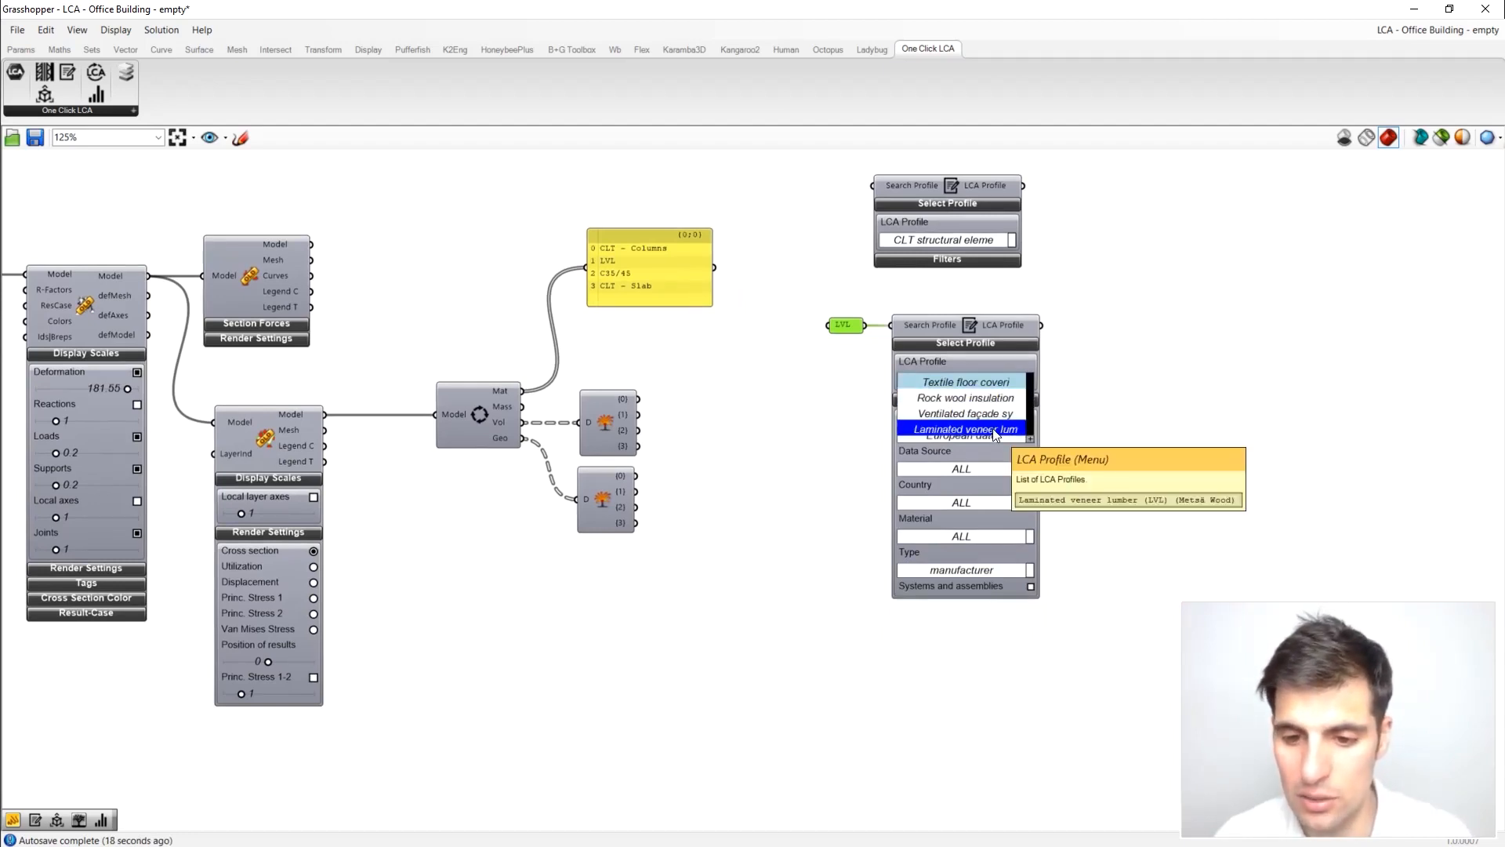
left_click(995, 429)
Step: Align the LVL panel and its profile component under the CLT profile component and collapse the LVL profile's filters
left_click_drag(1048, 302, 824, 366)
left_click_drag(945, 333, 925, 327)
left_click(964, 399)
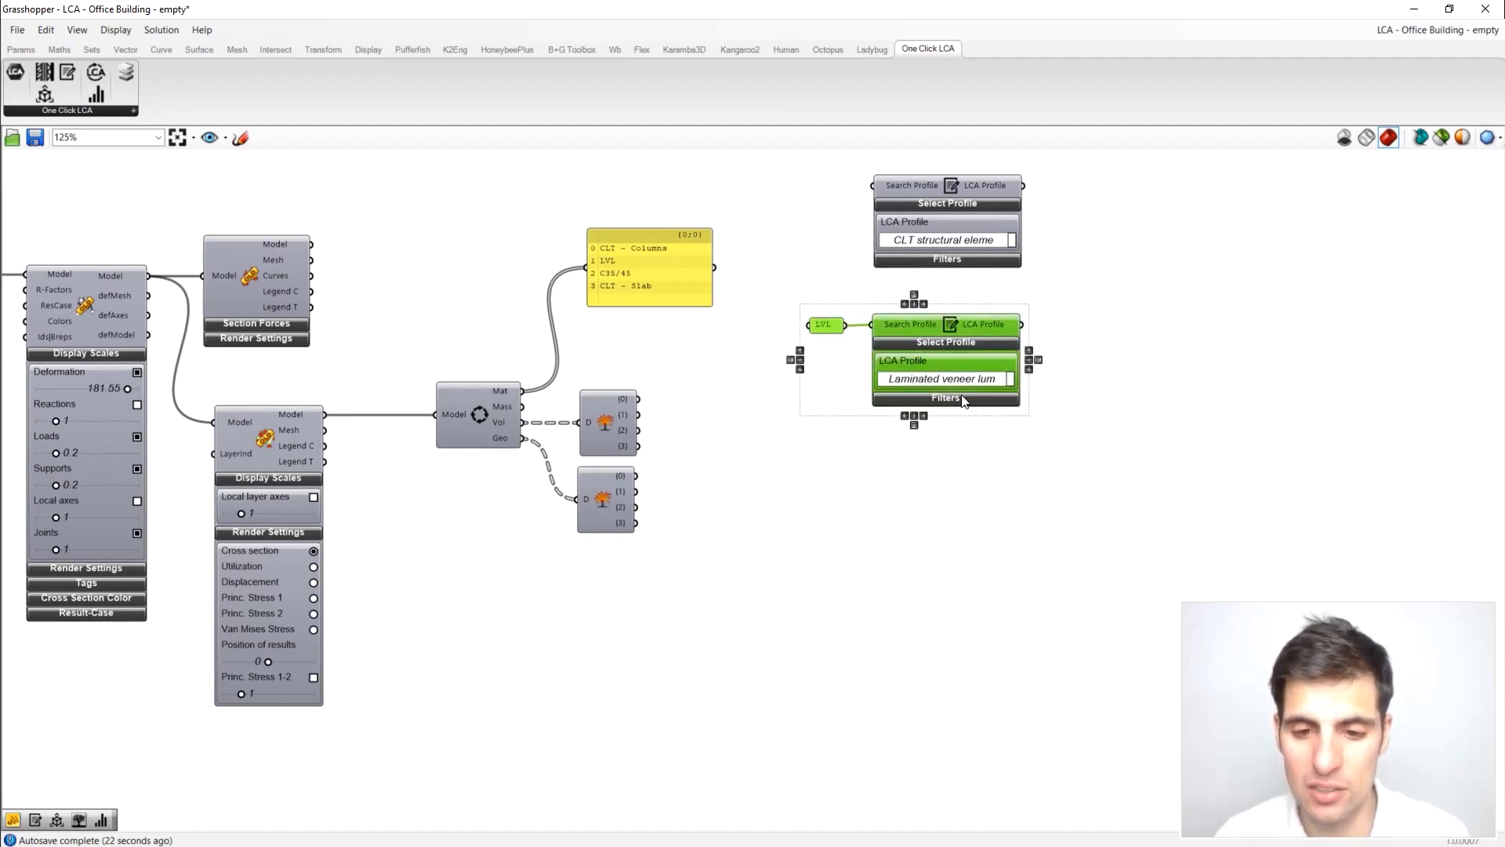
left_click(977, 425)
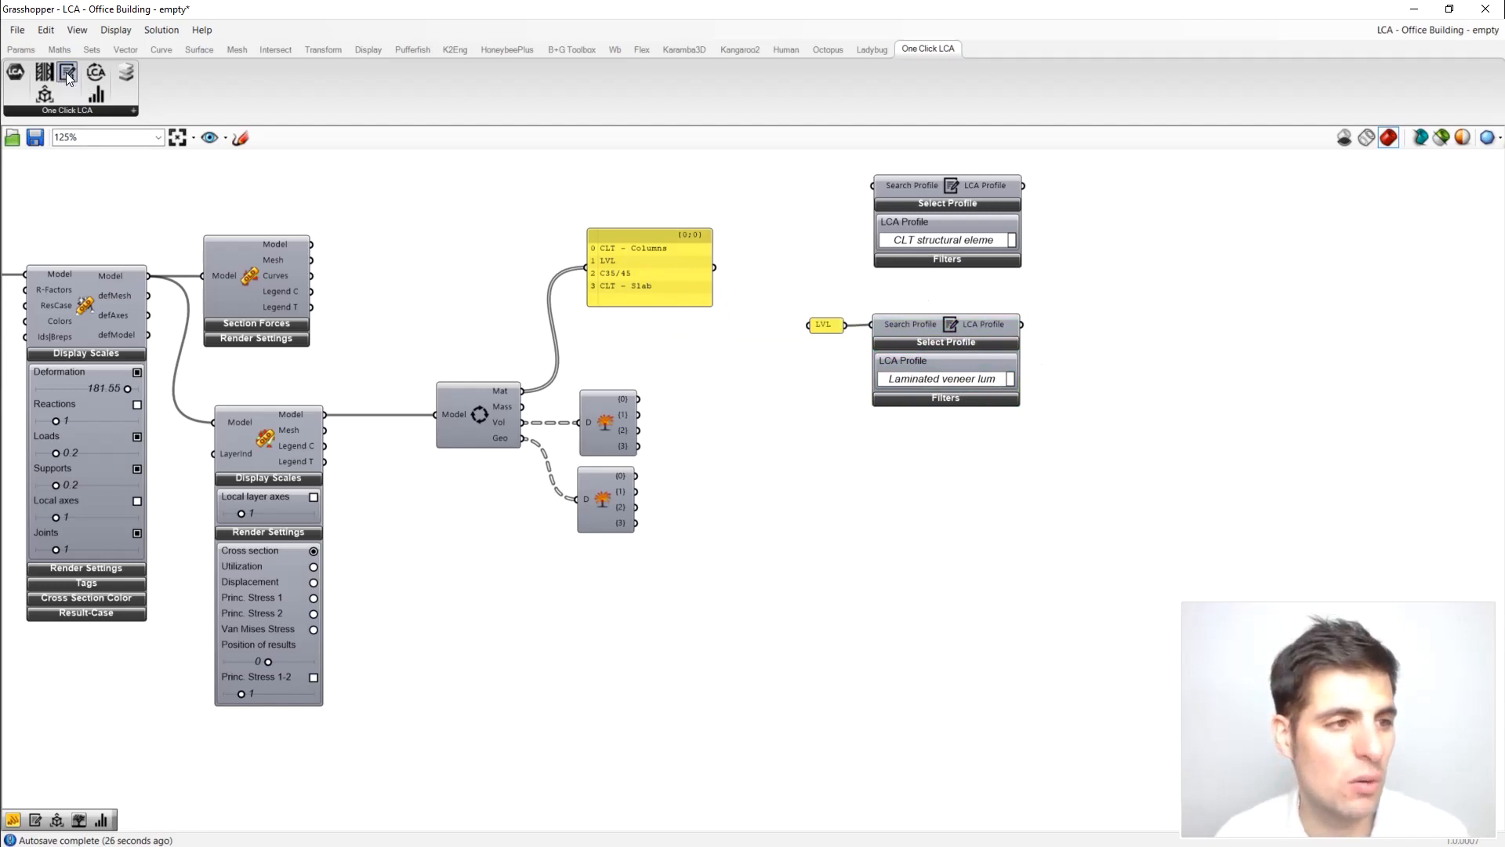
Step: Place a third LCA Profile component below the LVL profile and set its Data Source filter to One Click LCA
left_click_drag(44, 96, 958, 489)
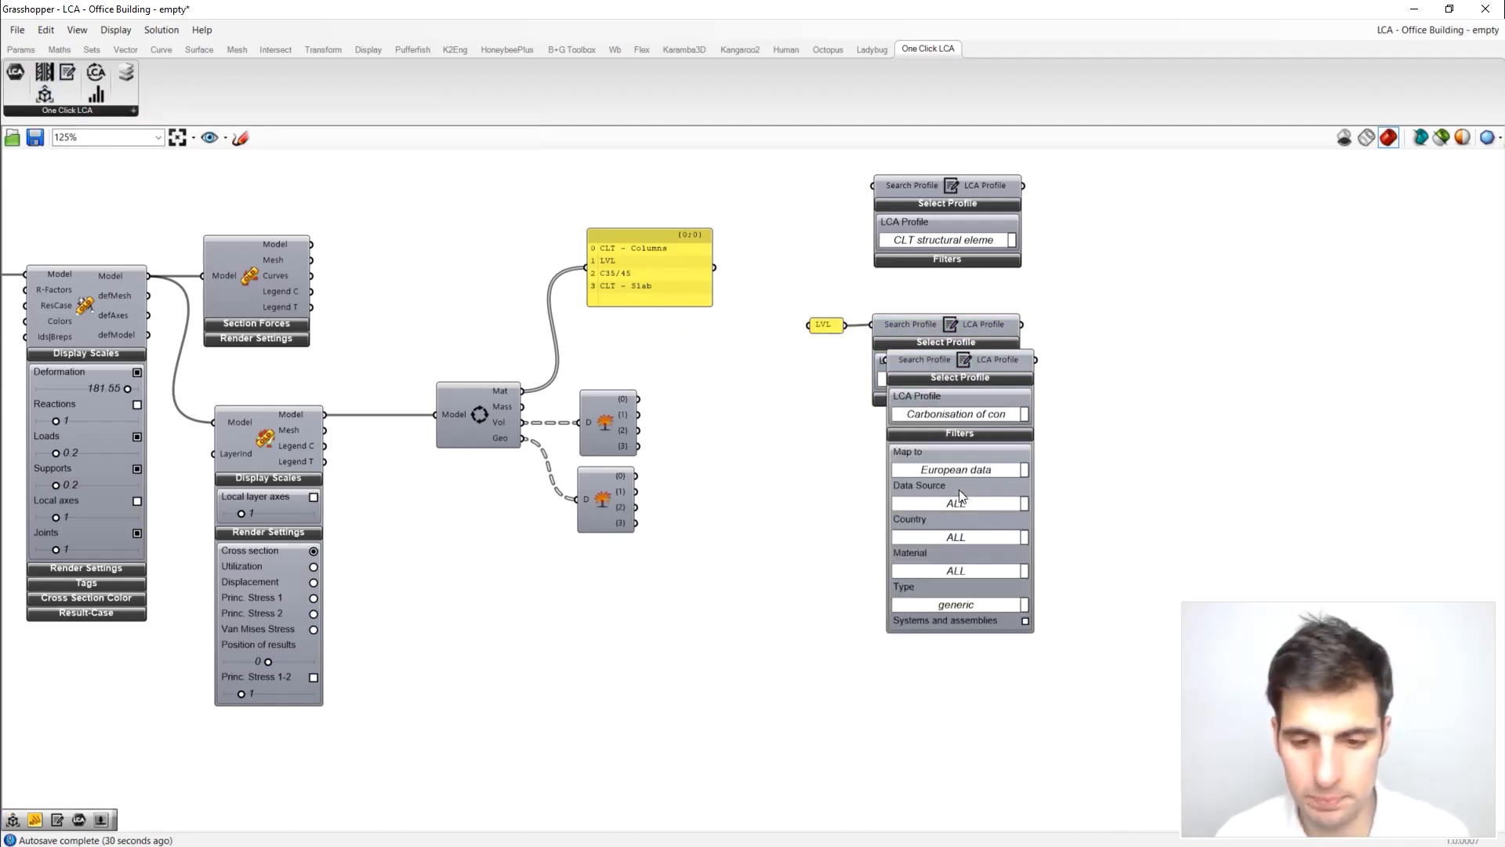
left_click_drag(966, 361, 953, 455)
right_click_drag(816, 474, 813, 407)
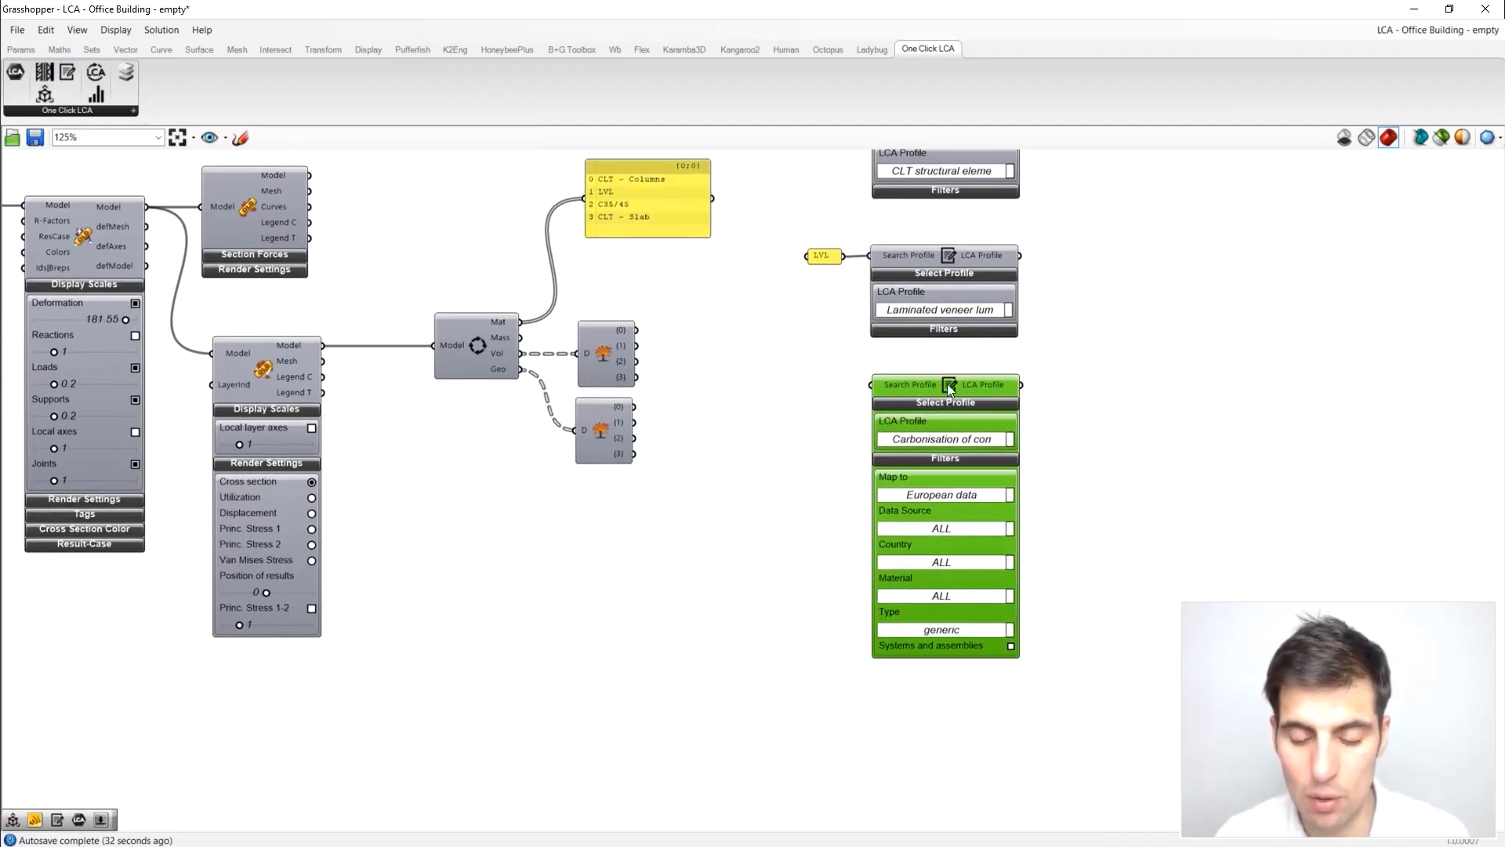
left_click_drag(955, 383, 953, 393)
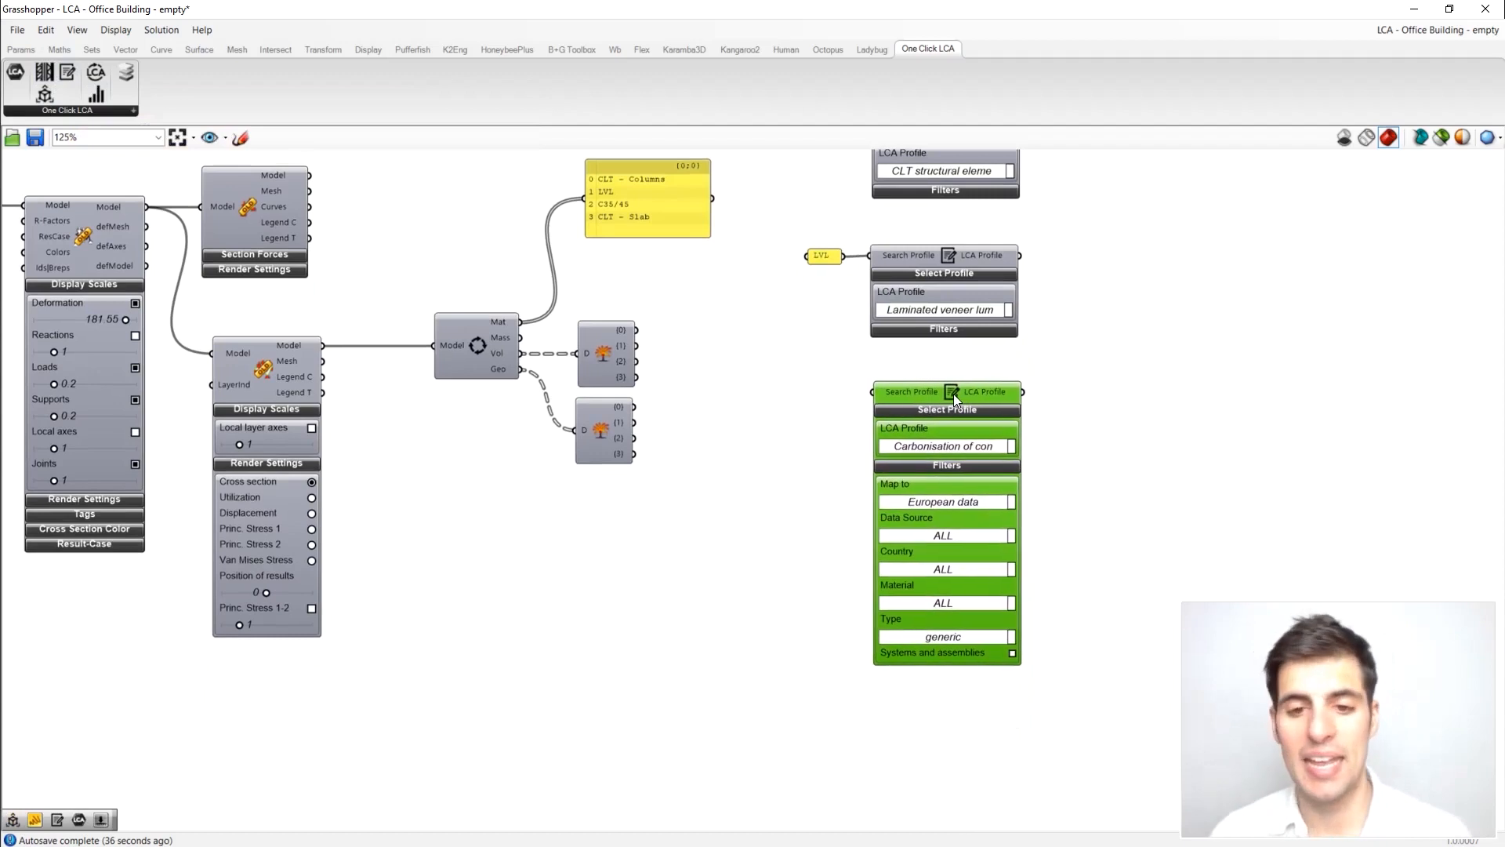
left_click(943, 535)
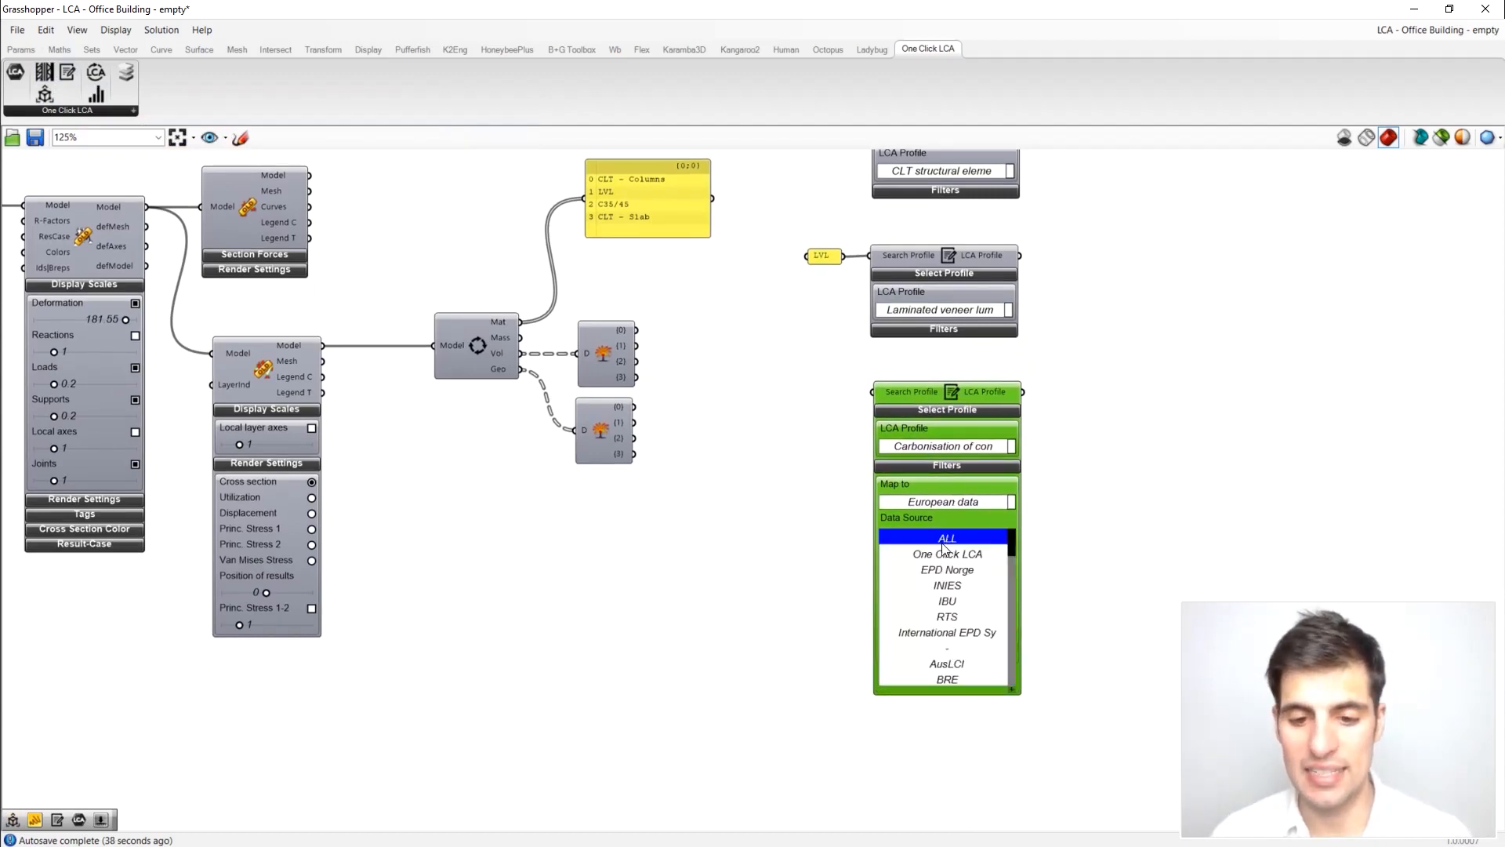
left_click(949, 554)
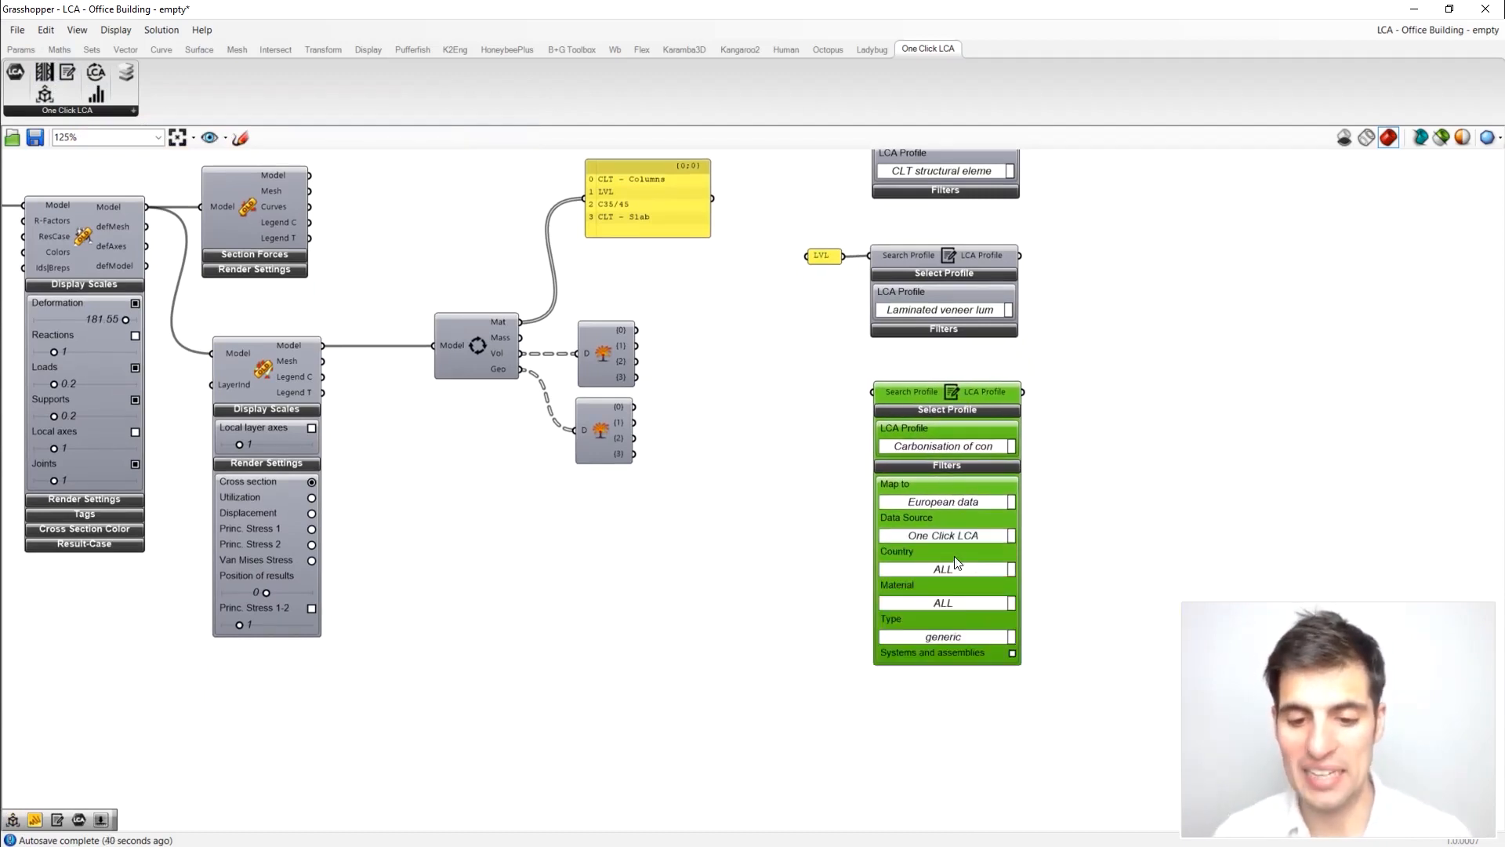
Step: Add a panel containing "concrete c35", connect it to the third component's Search Profile input and align it alongside
double_click(810, 468)
type("Panel")
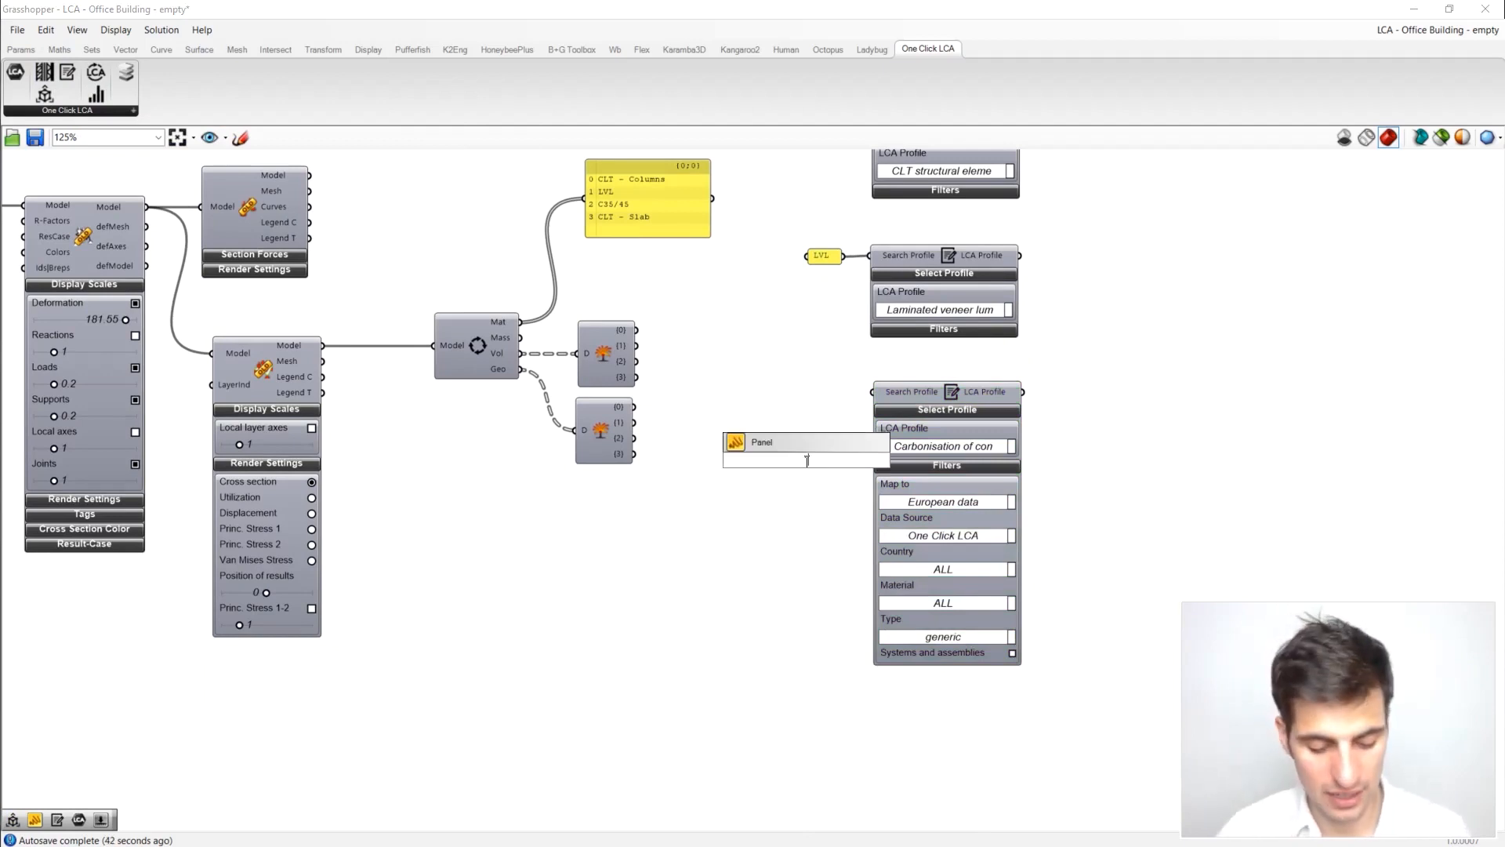
type("\"concrete c")
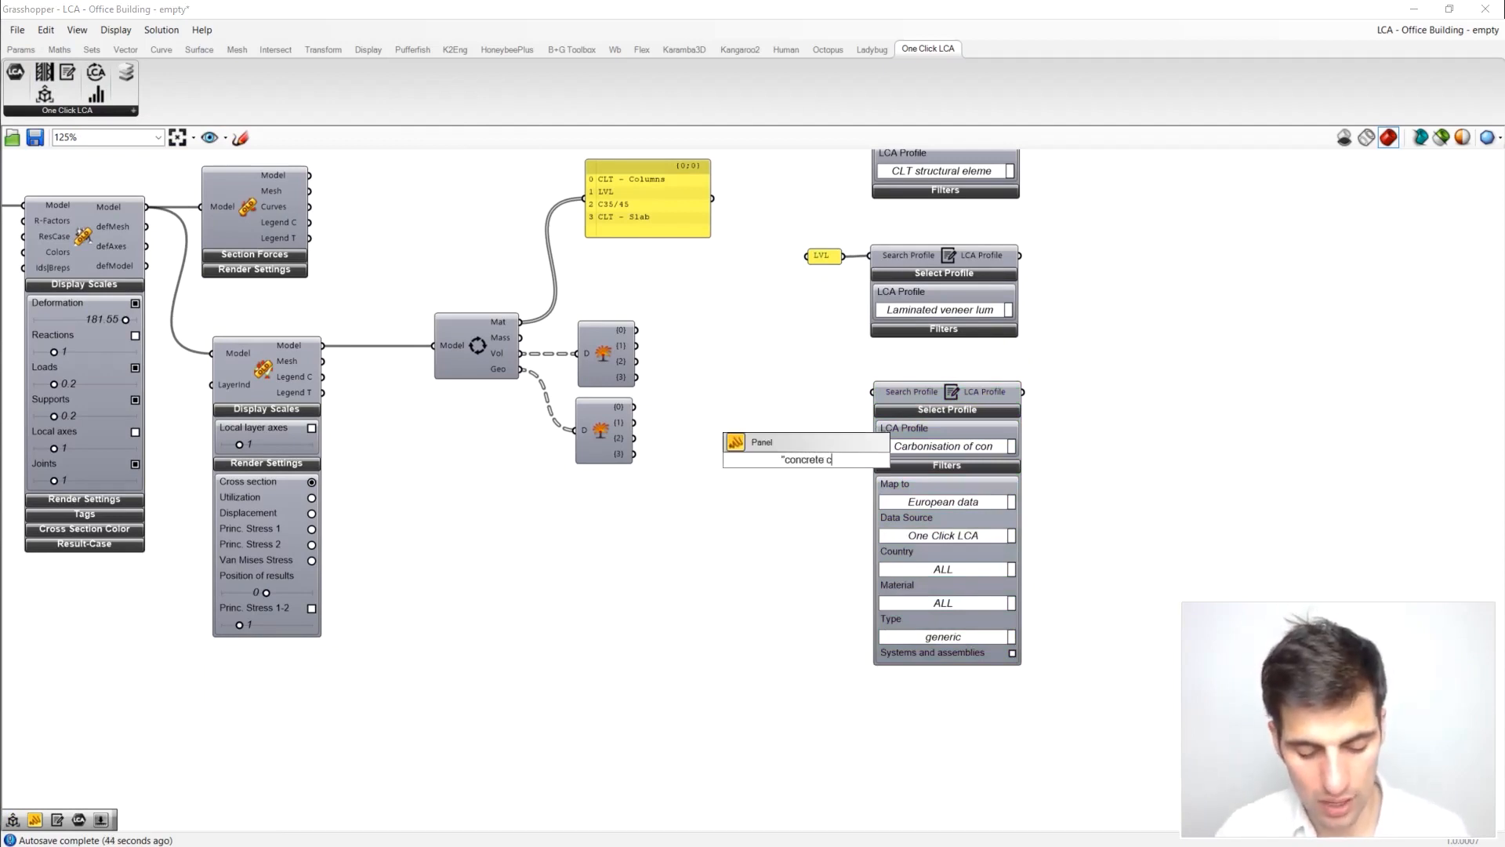
type("35")
key("Return")
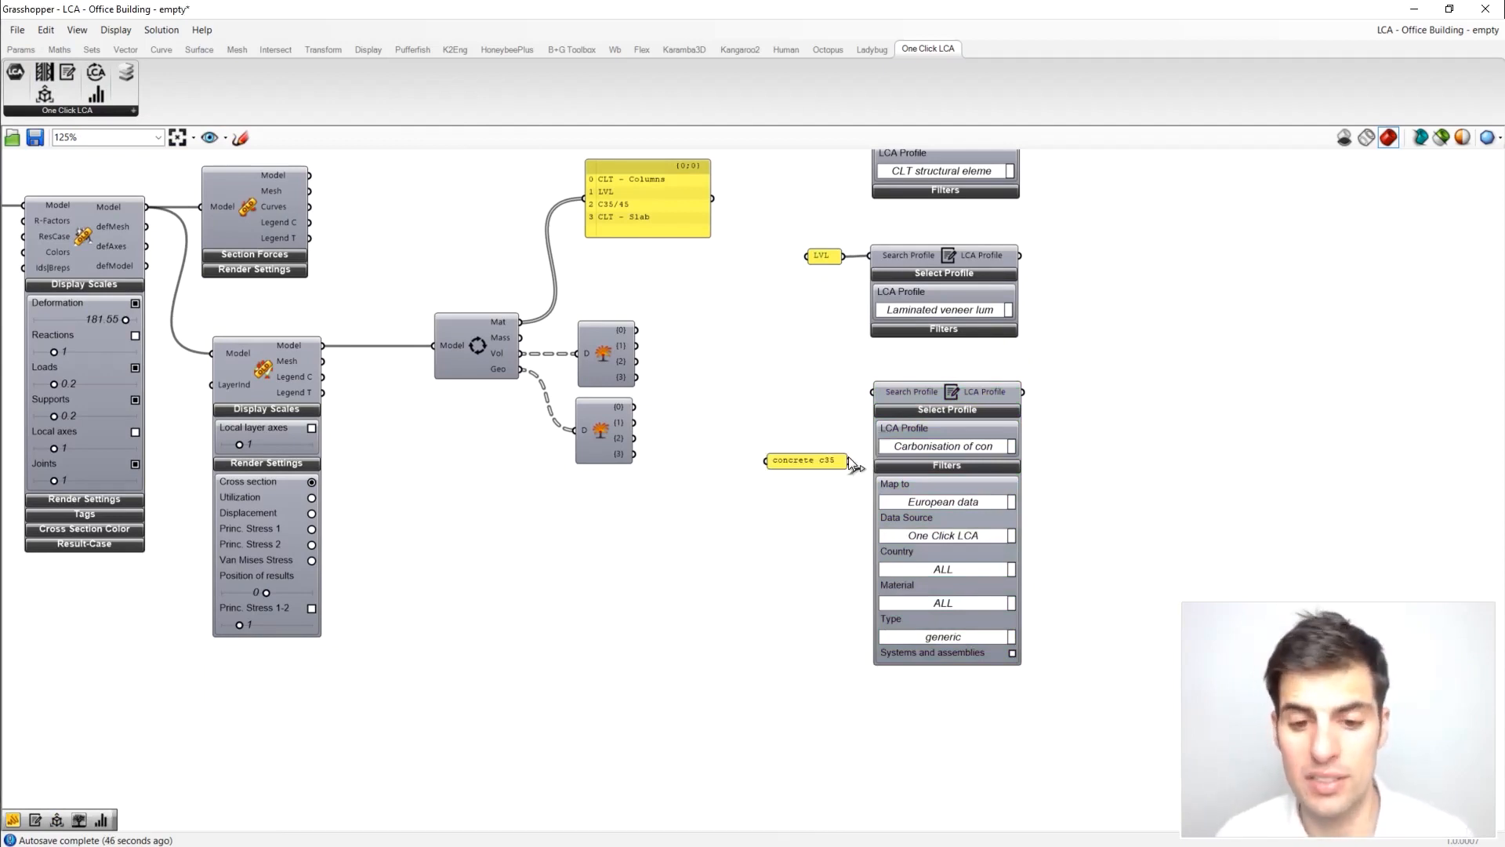
left_click_drag(929, 389, 955, 389)
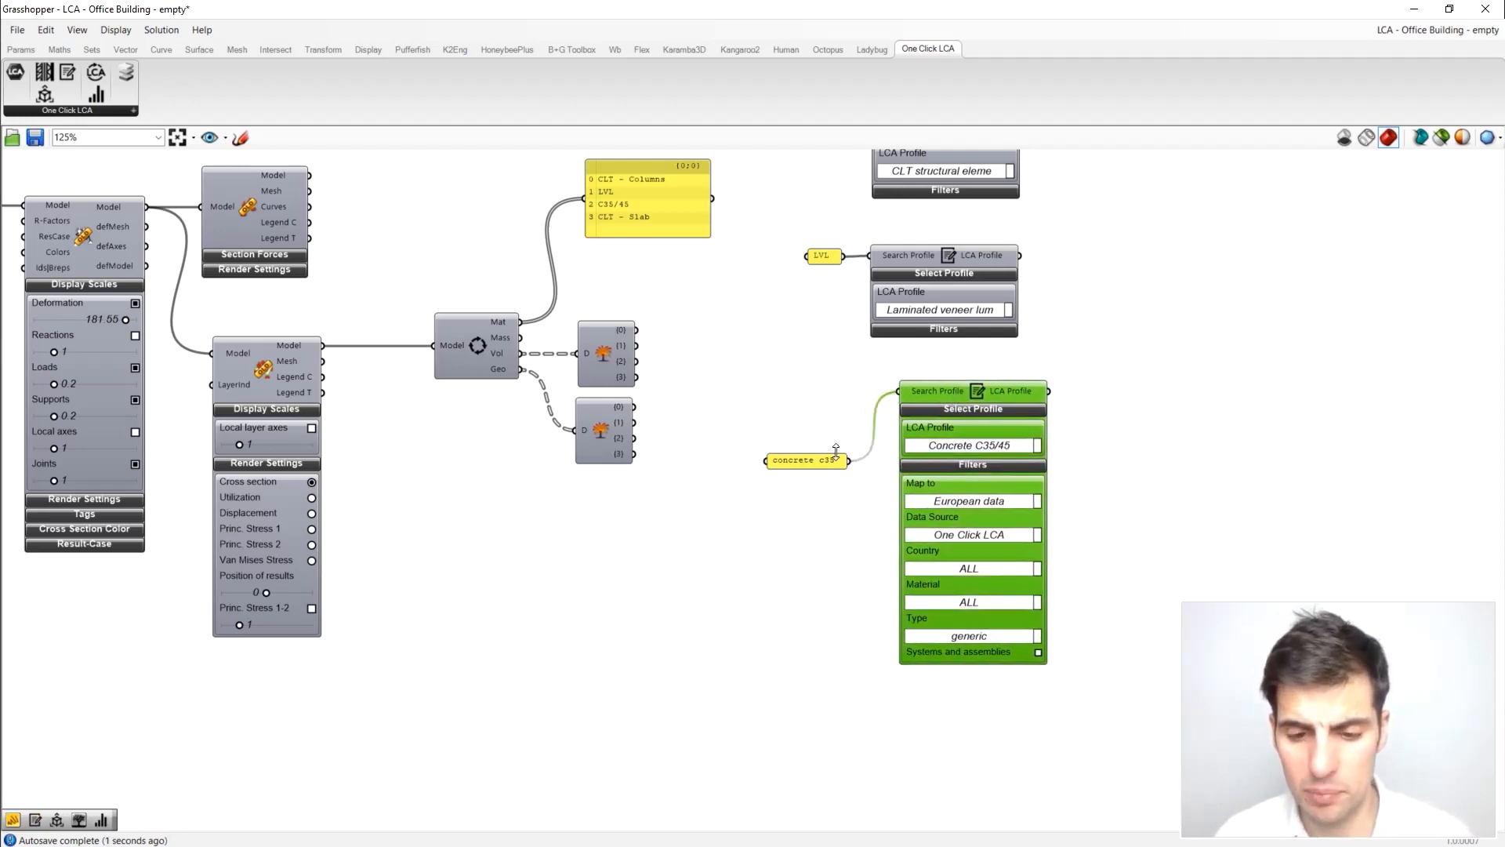
left_click_drag(826, 468, 851, 393)
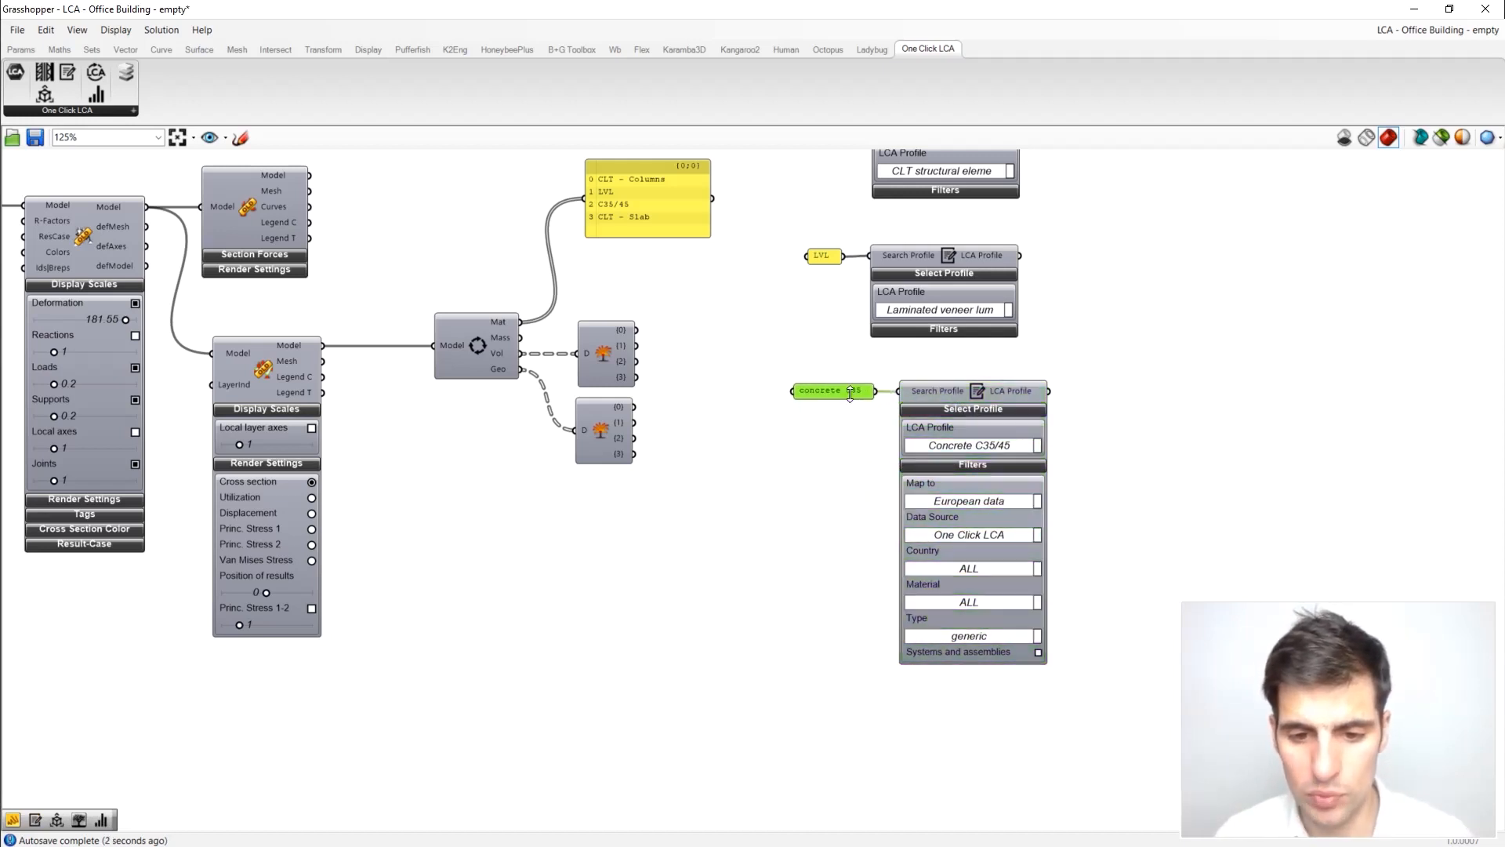
Step: Collapse the Concrete C35/45 profile's filters and move it with its search panel further down, leaving a gap under the LVL profile
left_click(932, 467)
left_click_drag(1028, 526, 911, 591)
left_click(938, 464)
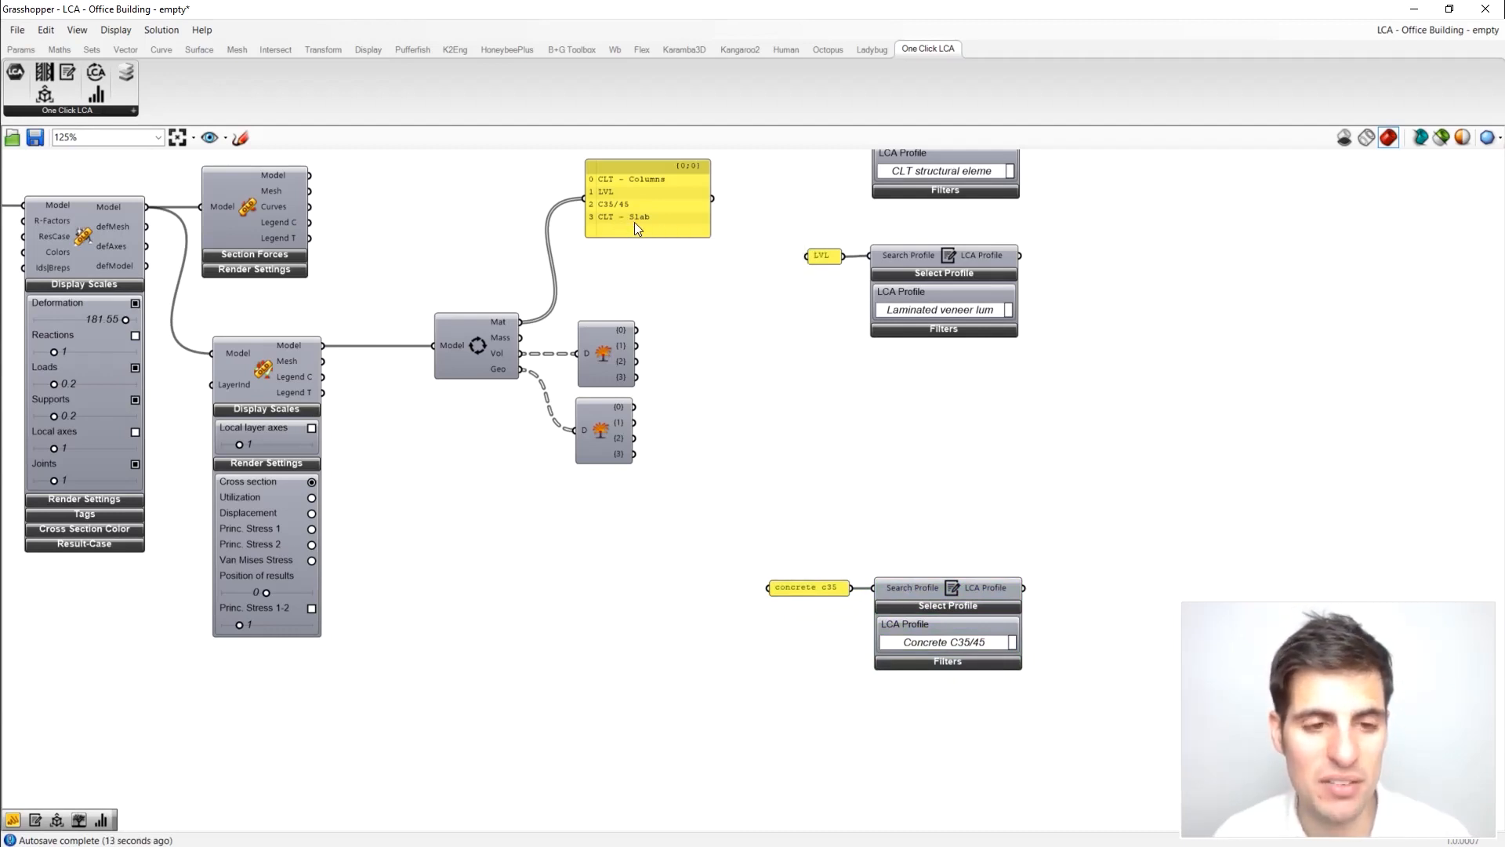
Step: Place a fourth LCA Profile component between the LVL and concrete profiles, moving the concrete pair down to make room
right_click_drag(759, 241, 709, 306)
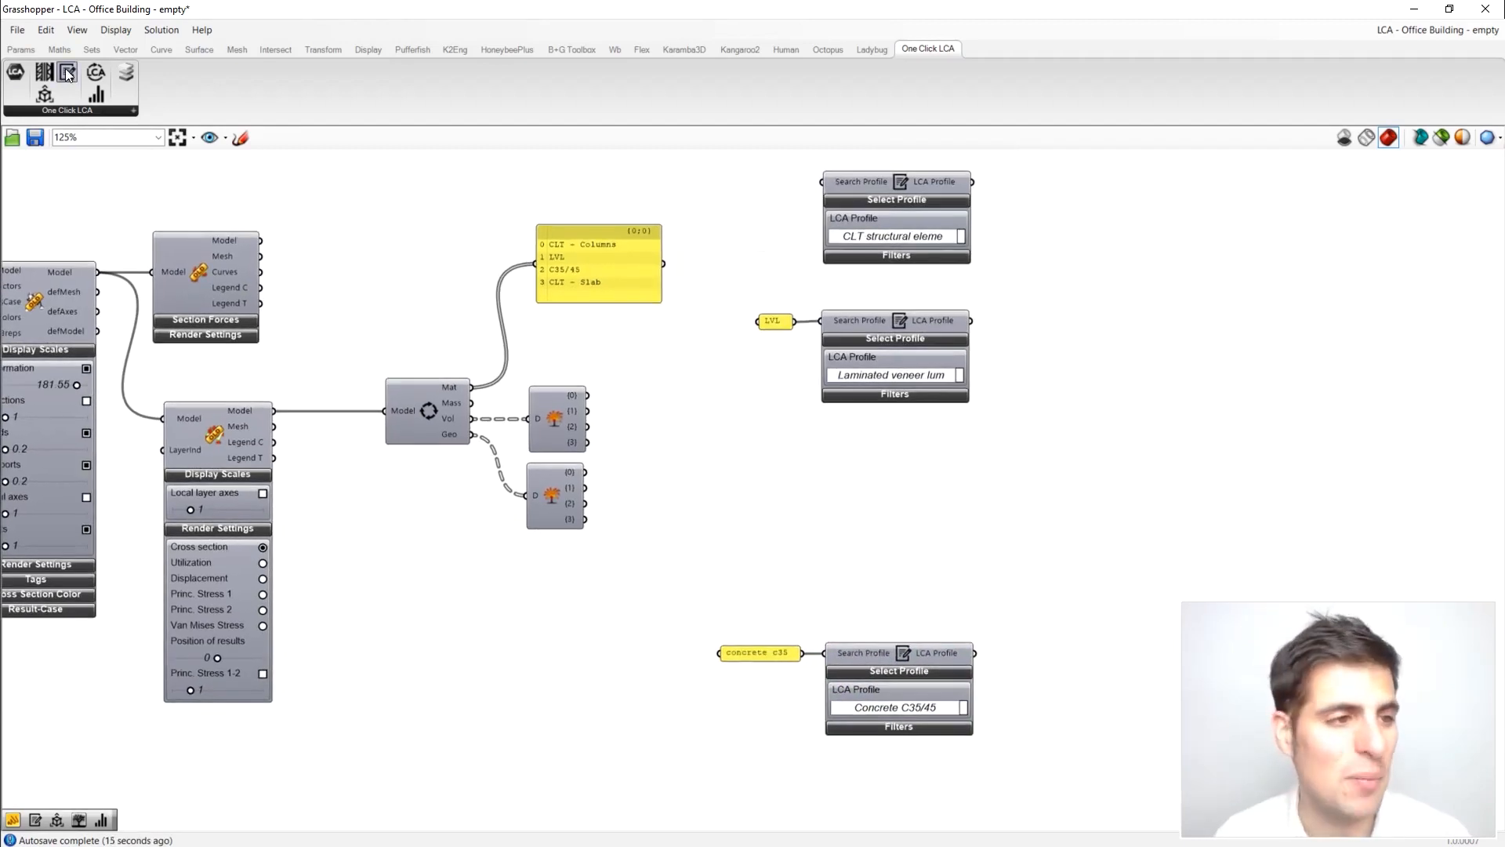
left_click_drag(833, 486, 911, 487)
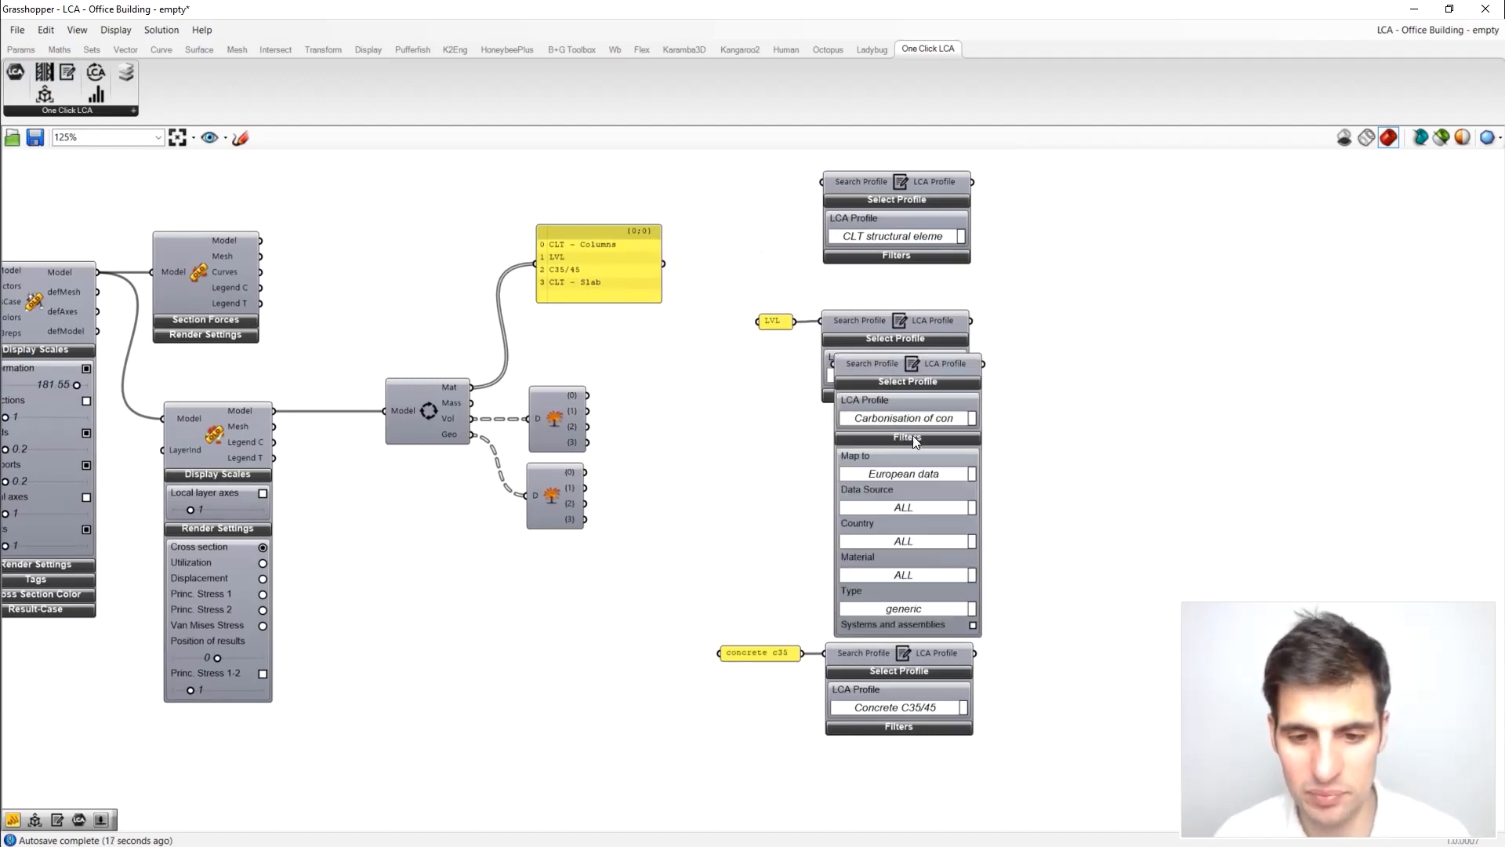
left_click_drag(1009, 785, 666, 619)
left_click_drag(848, 695, 831, 801)
left_click(896, 718)
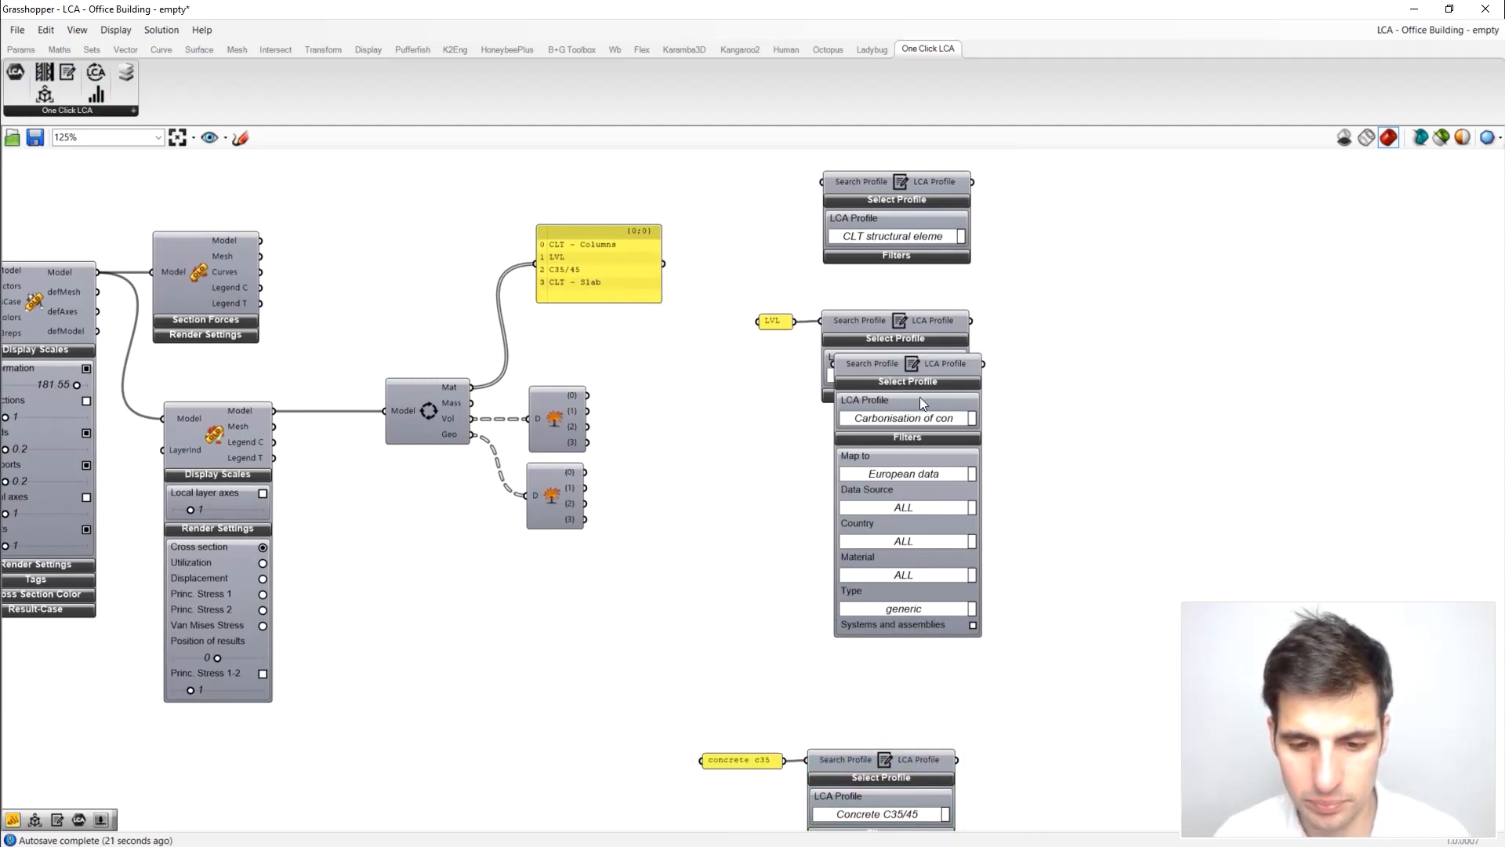
left_click_drag(919, 397, 906, 454)
Step: Set the fourth LCA Profile component's Material filter to CLT, glulam and LVL and collapse its filters
left_click(879, 635)
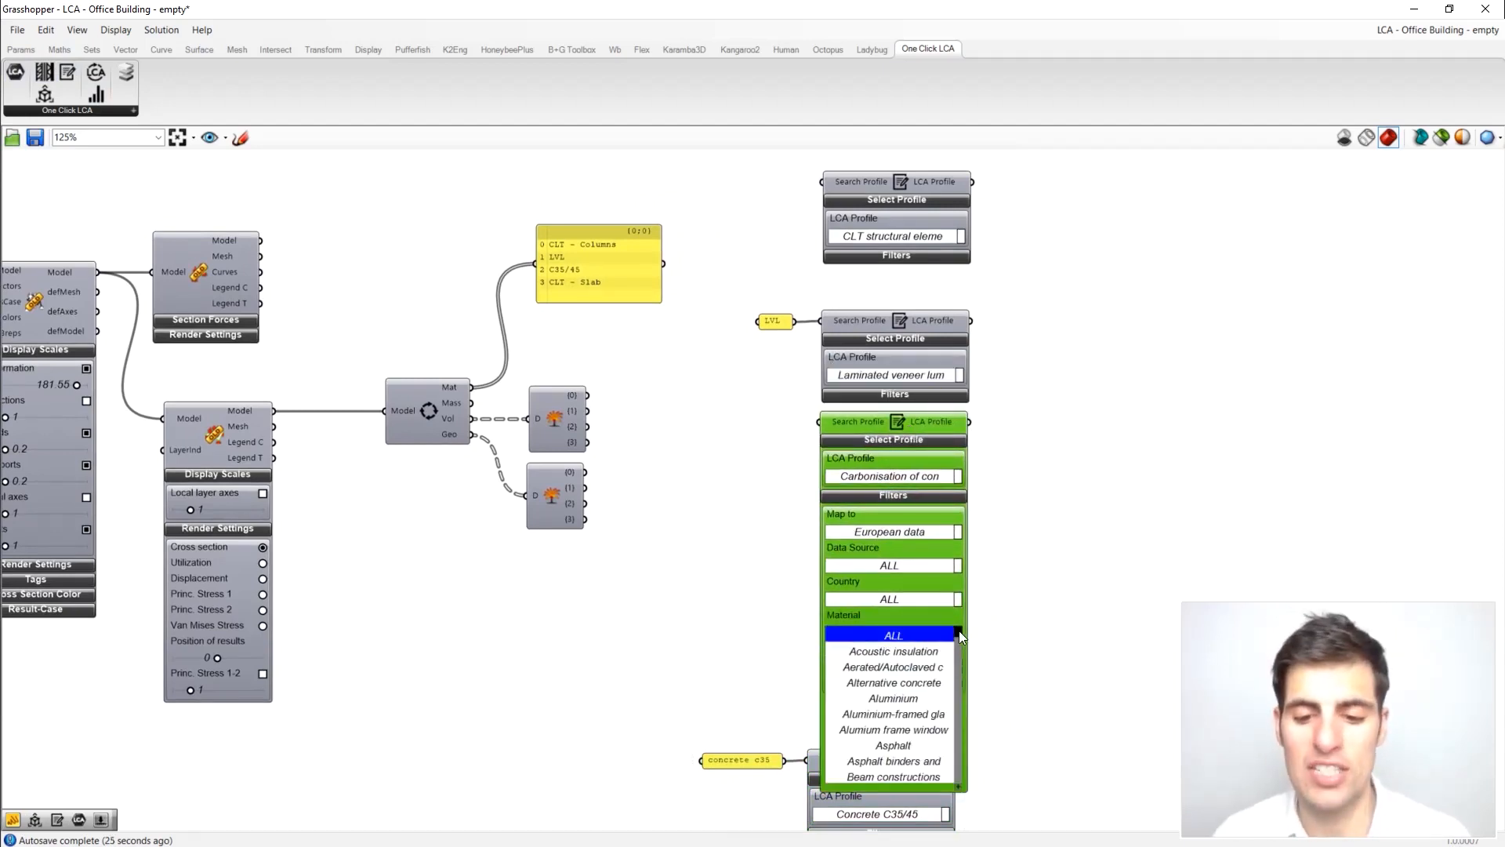
left_click_drag(958, 632, 958, 644)
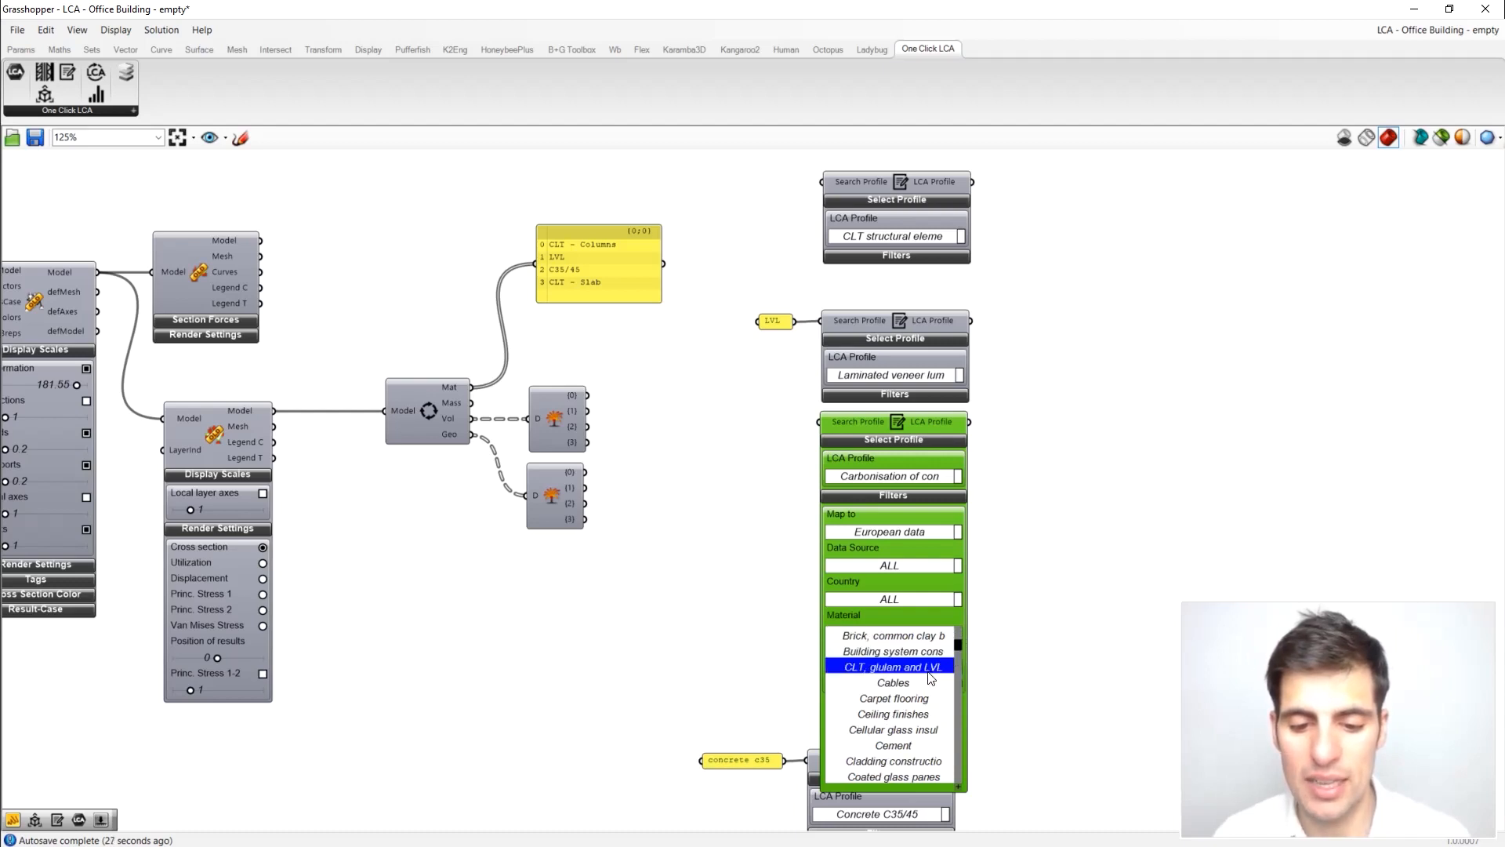
left_click(894, 667)
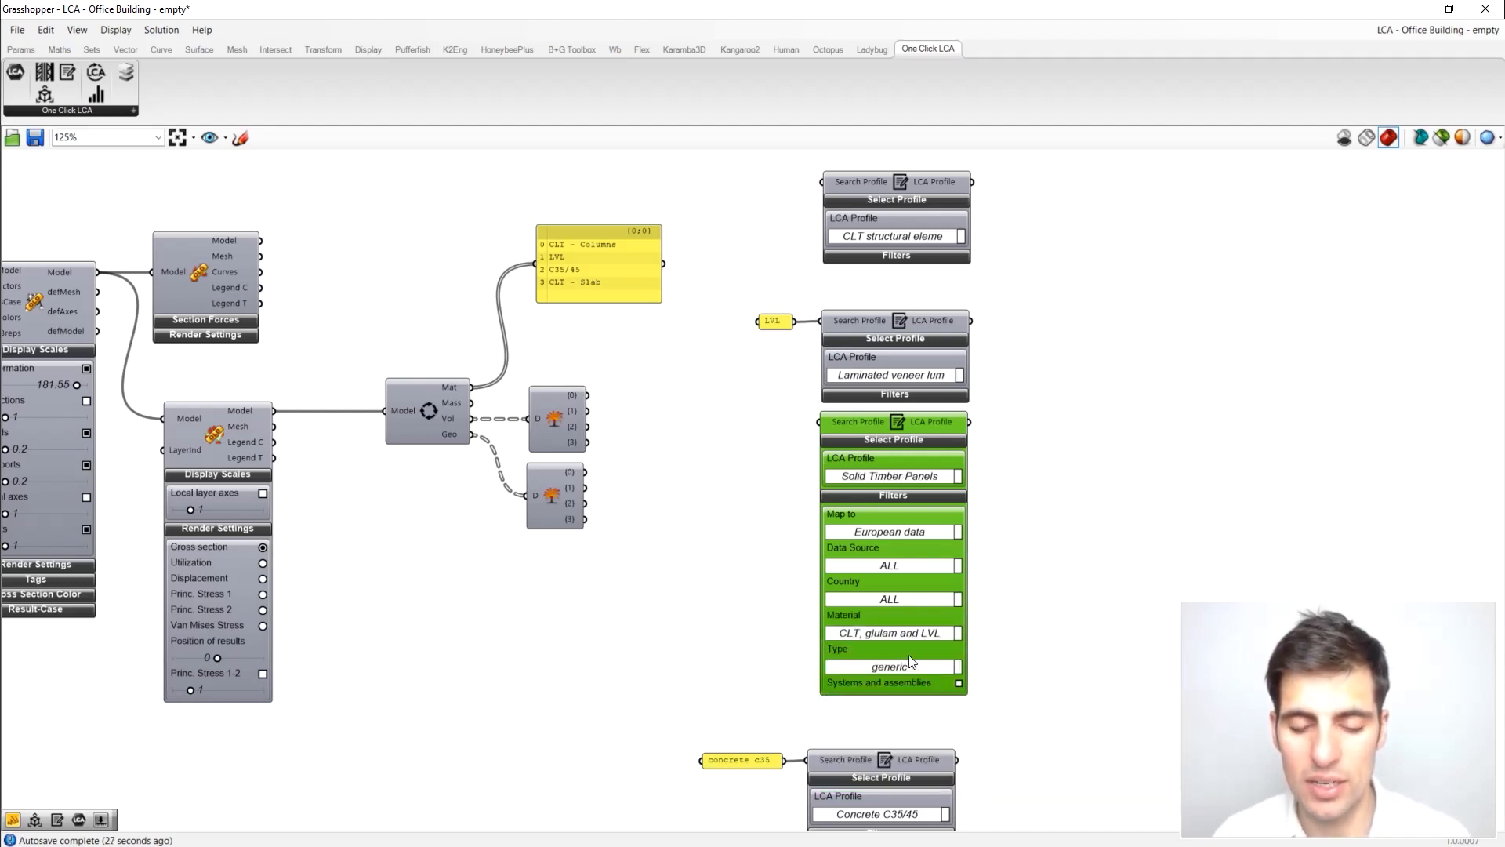
left_click(888, 495)
Step: Move the "concrete c35" panel and its profile component up, directly beneath the Solid Timber Panels profile
right_click_drag(1002, 632, 982, 588)
left_click_drag(994, 808, 696, 689)
left_click_drag(849, 714, 863, 541)
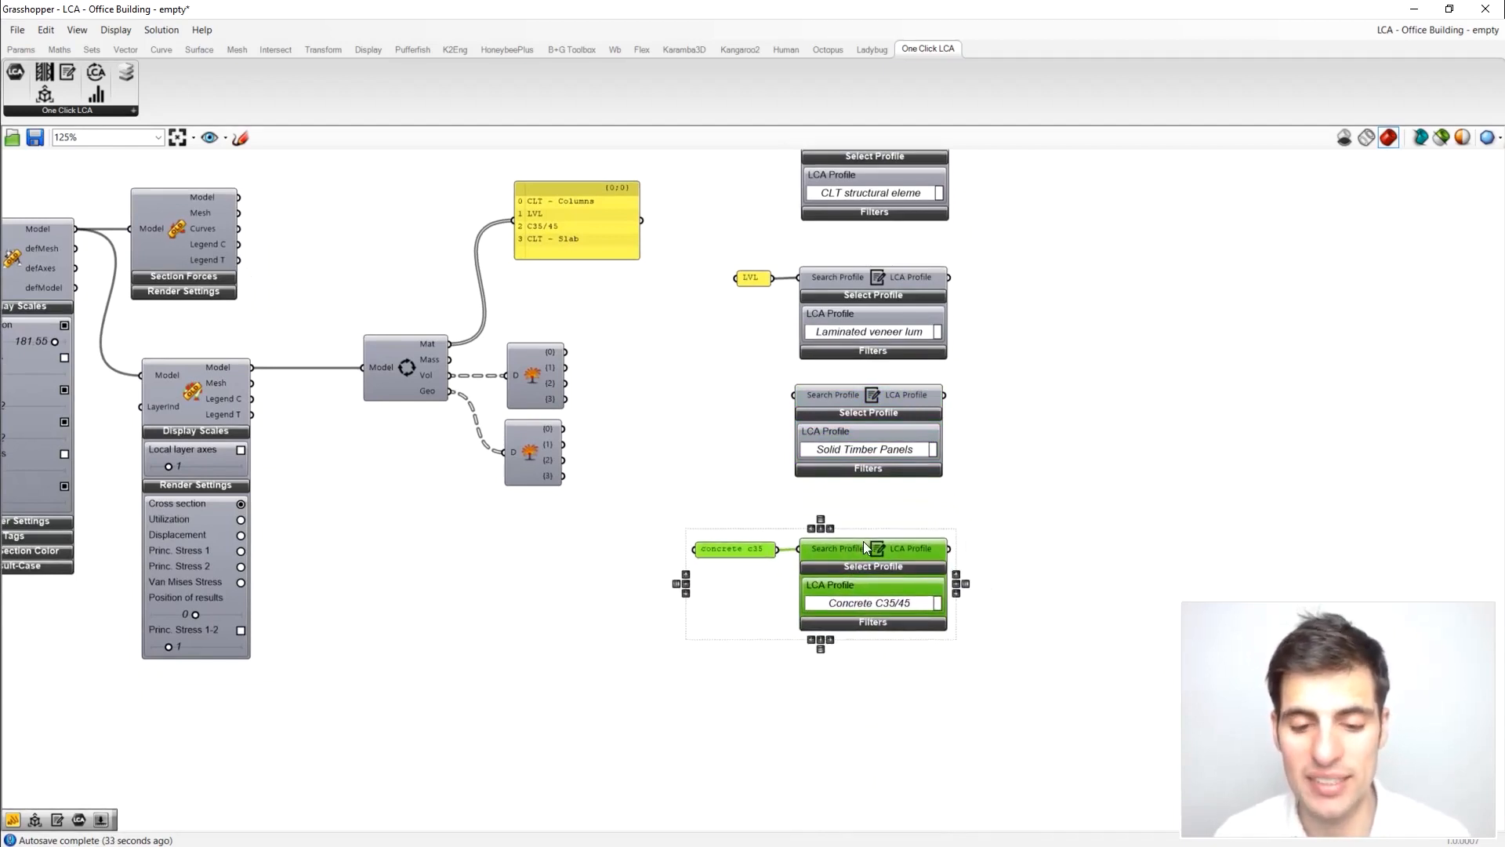
Step: Place a fifth LCA Profile component directly beneath the Concrete C35/45 profile
left_click(982, 513)
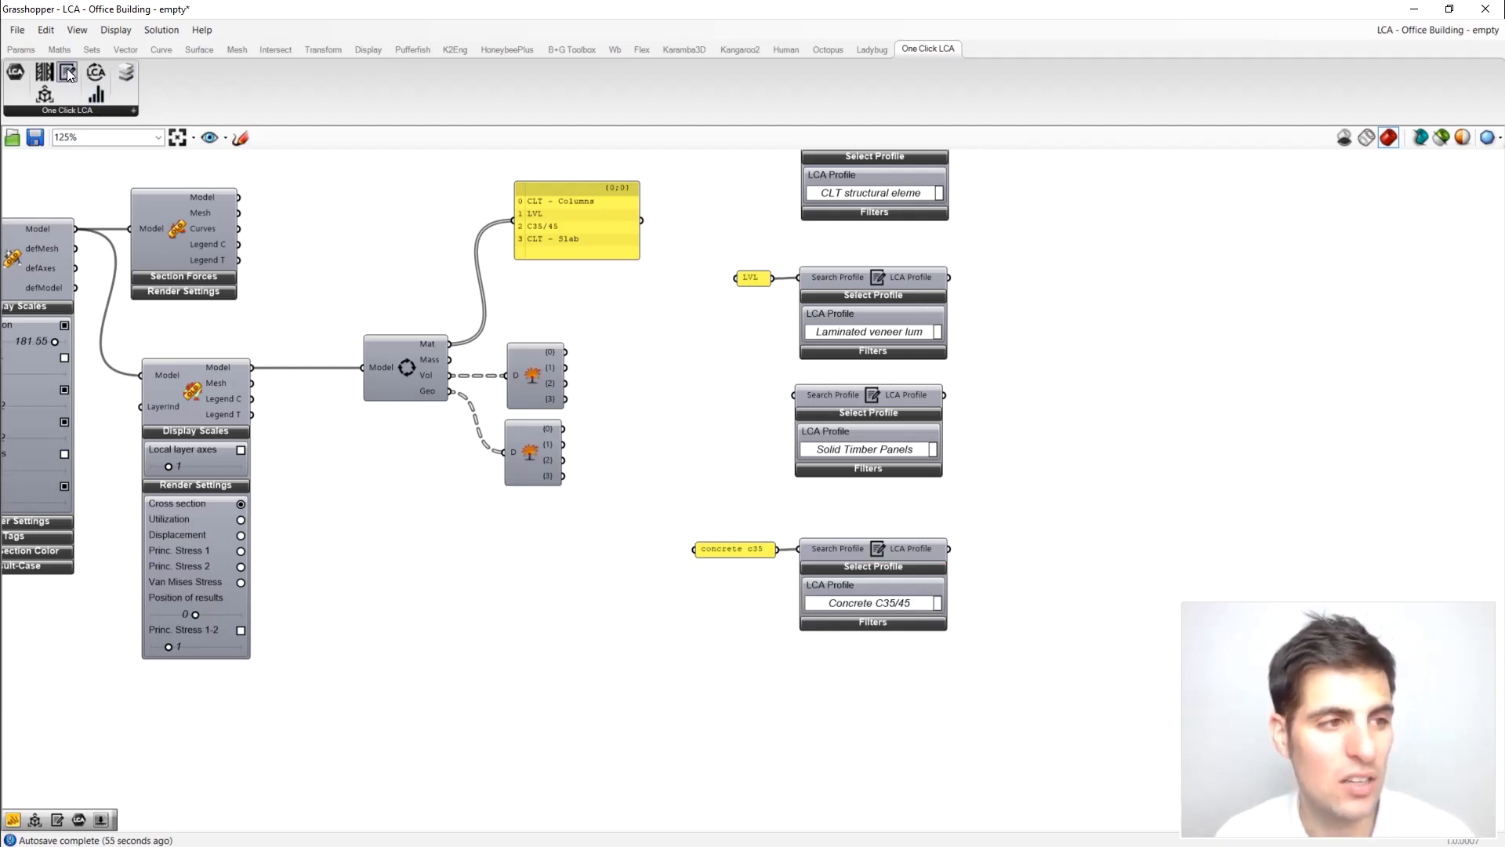
left_click(863, 586)
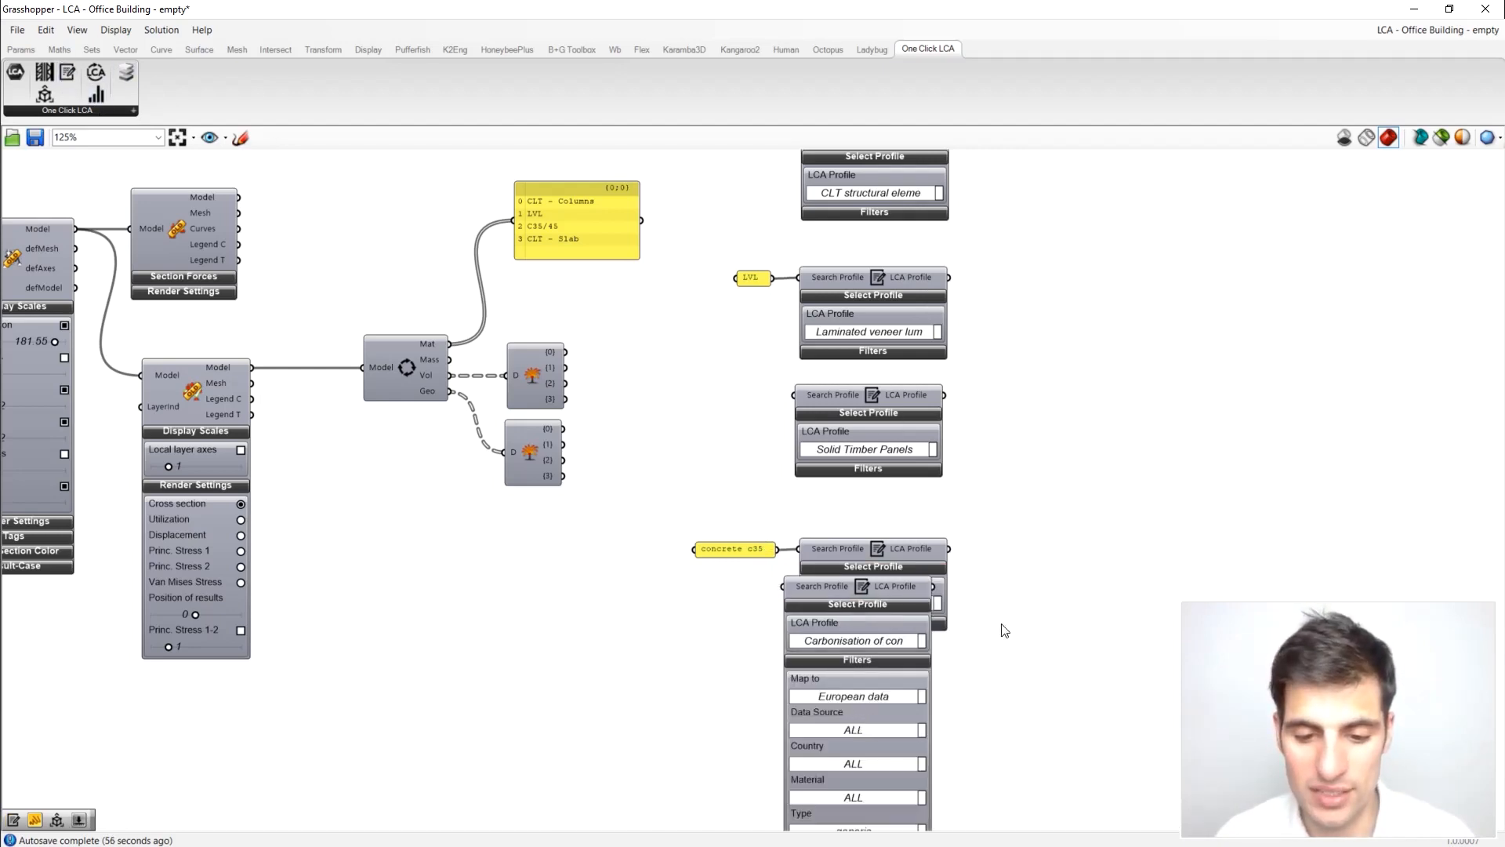
right_click_drag(1005, 630, 1008, 491)
left_click_drag(876, 440, 892, 532)
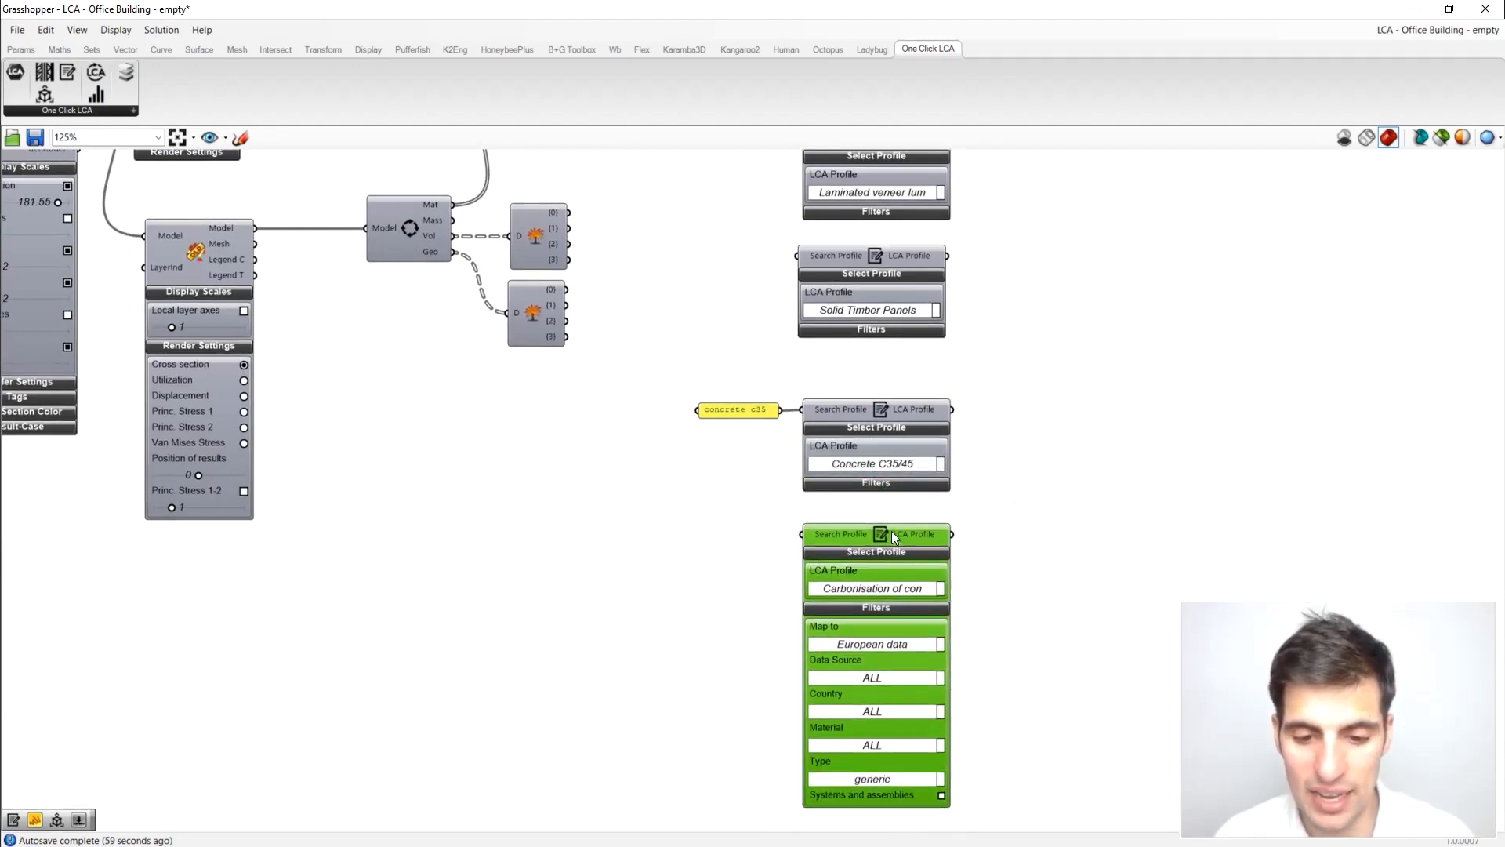
Step: Set the new LCA Profile component's Material filter to the concrete reinforcement category
right_click_drag(1024, 577, 1012, 481)
left_click(926, 652)
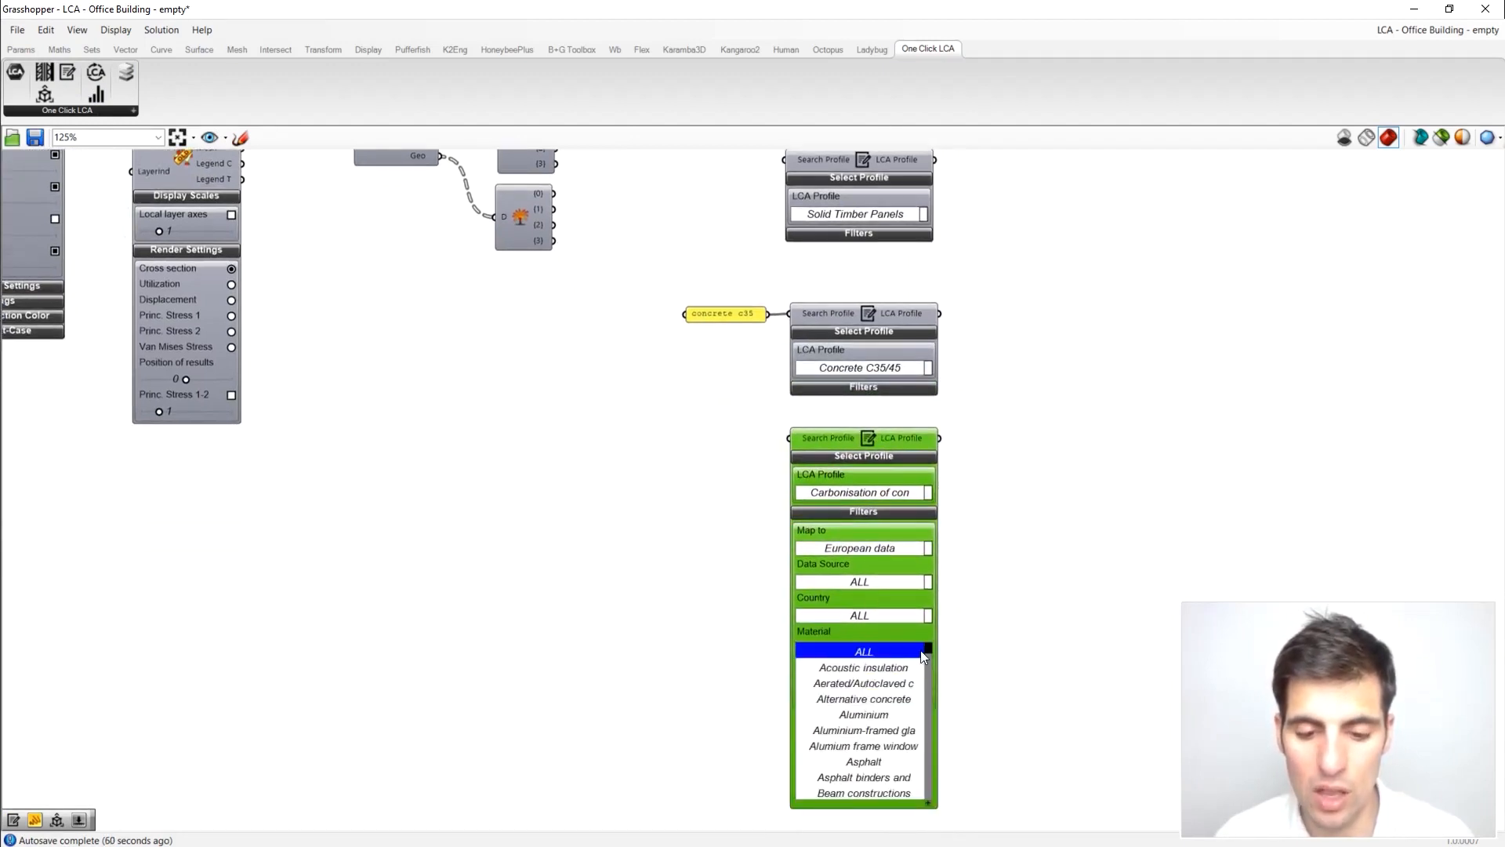
left_click_drag(928, 648, 924, 762)
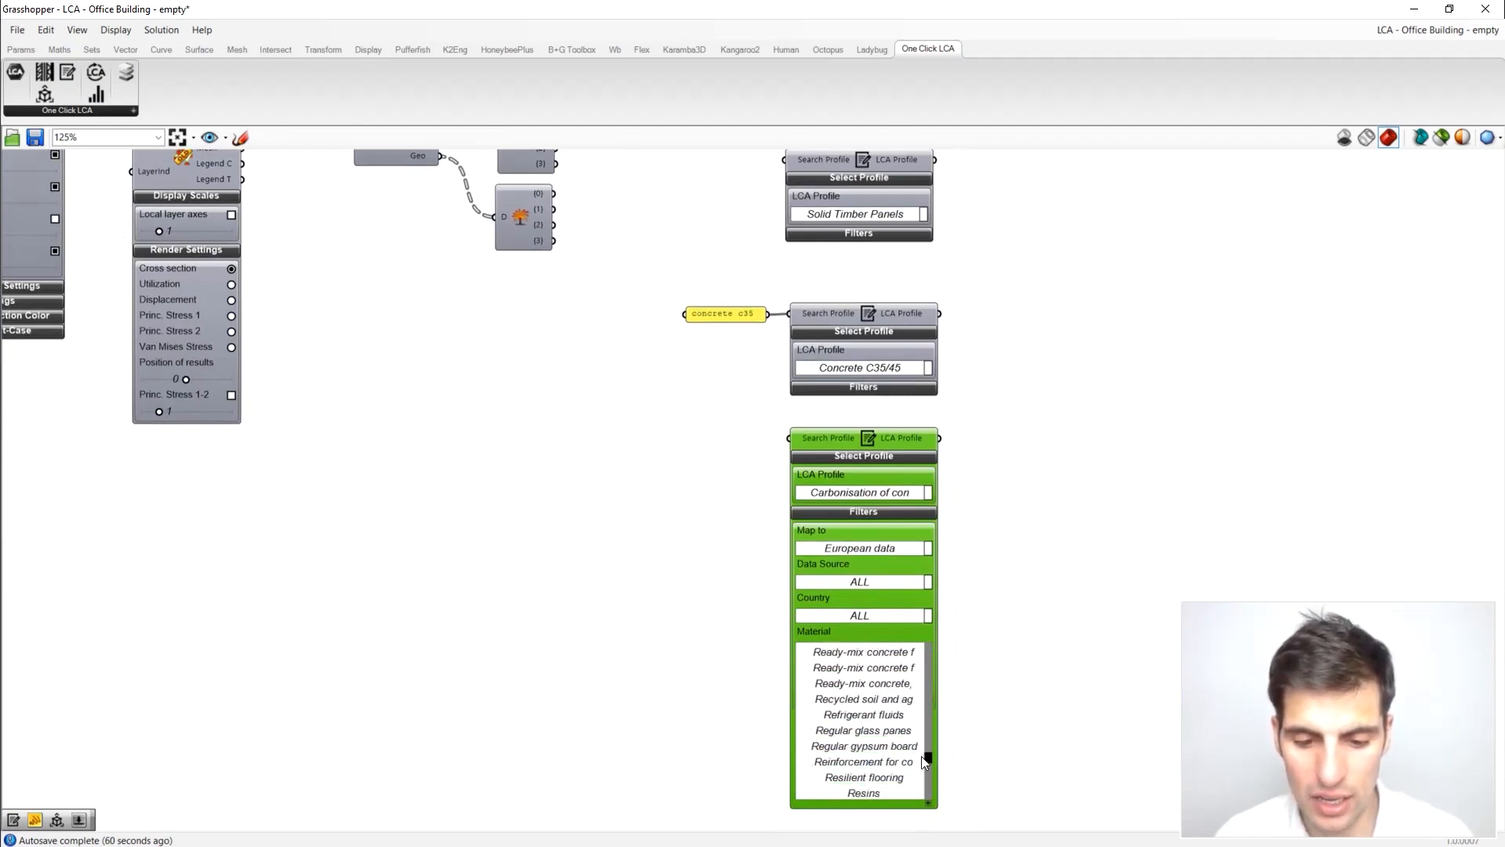
left_click(850, 762)
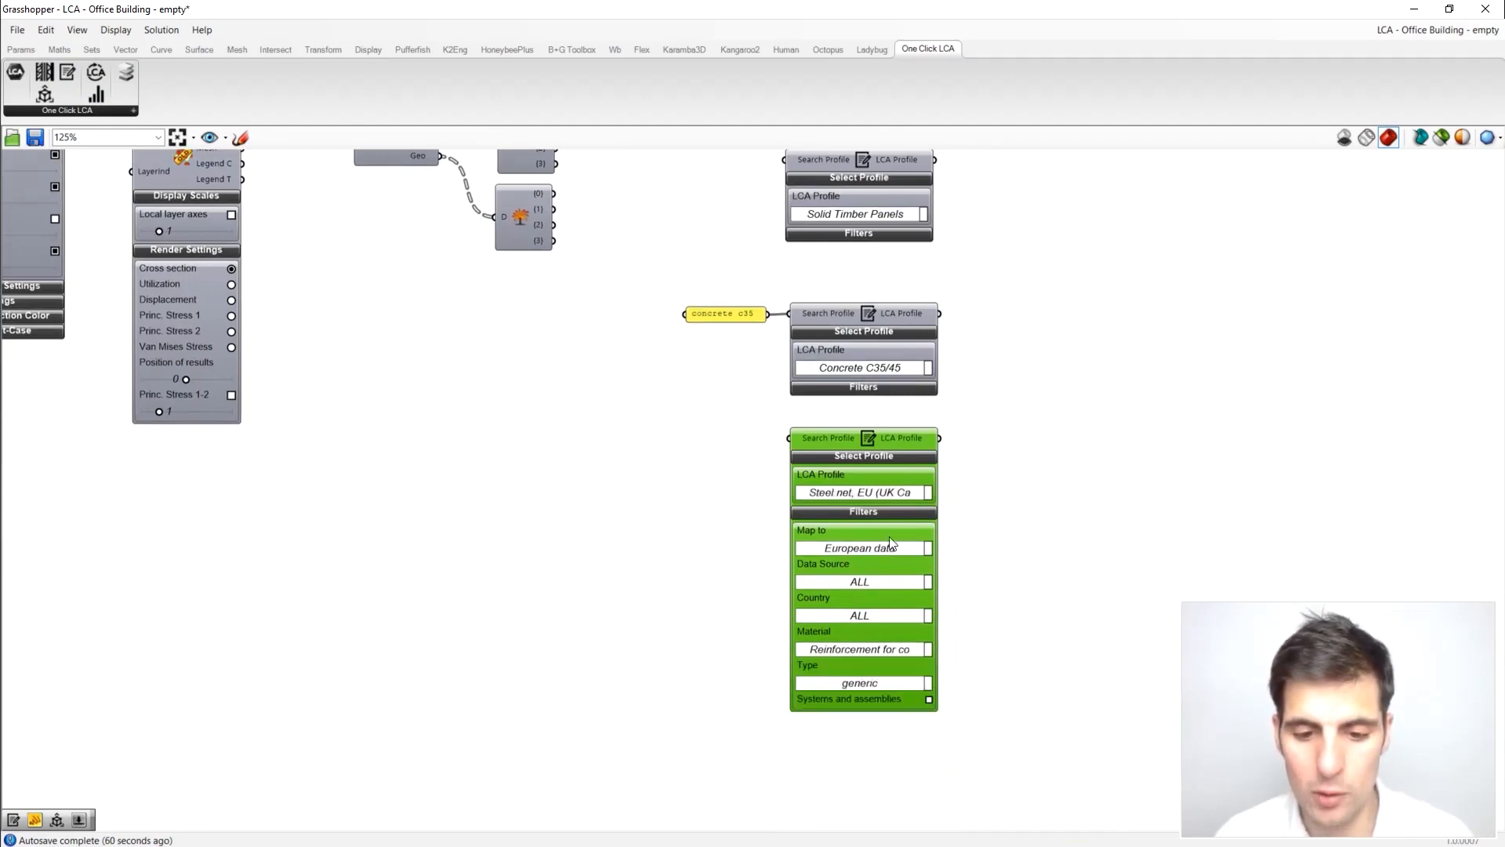
Step: Choose the "Rebar, hot rolled" LCA profile in the fifth component and collapse its filters
left_click(891, 494)
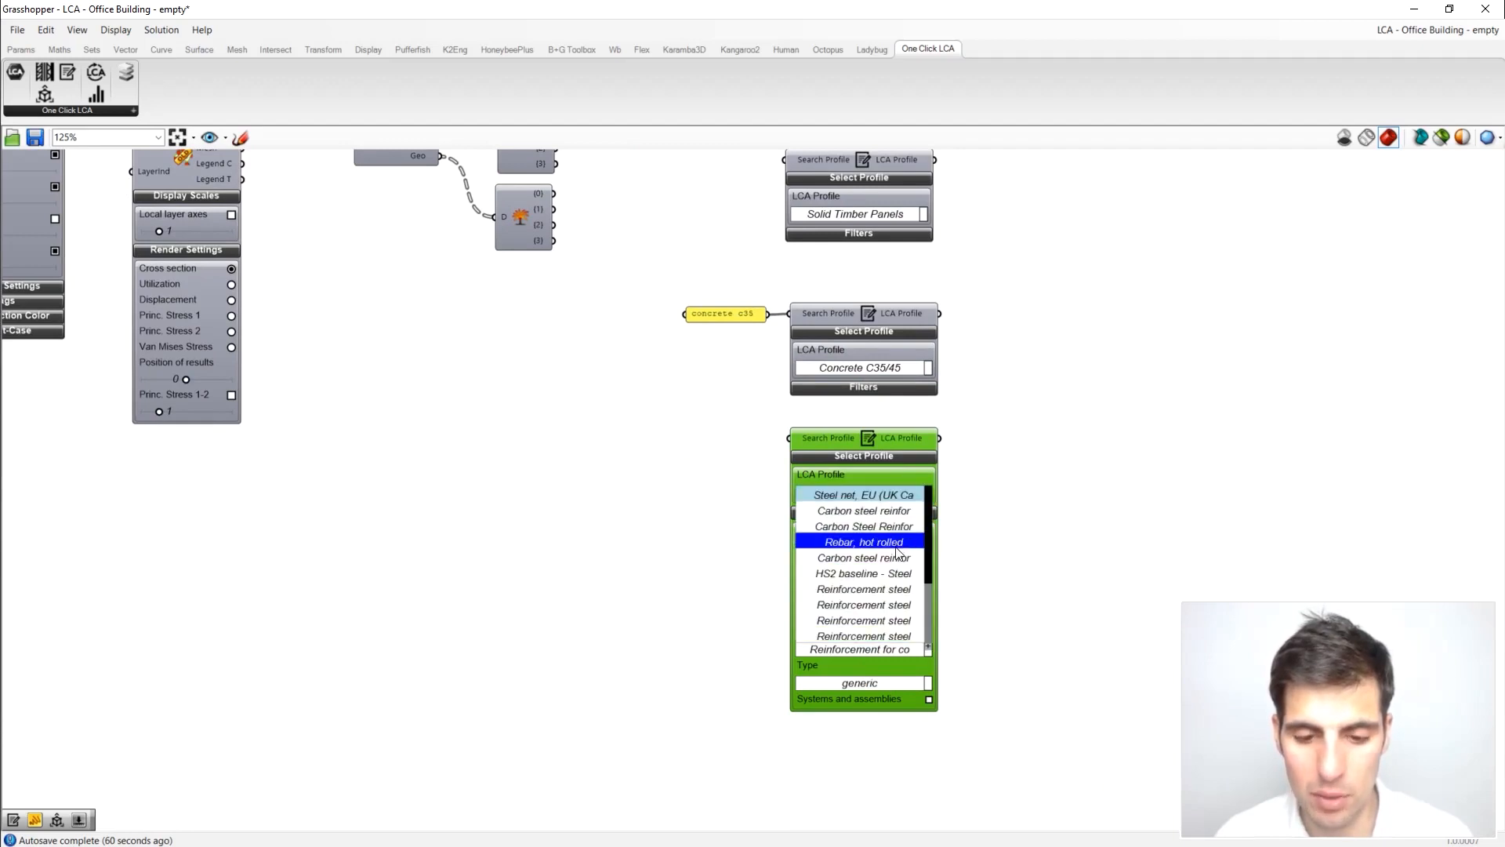
left_click(870, 542)
left_click(886, 510)
scroll(972, 521, "down", 2)
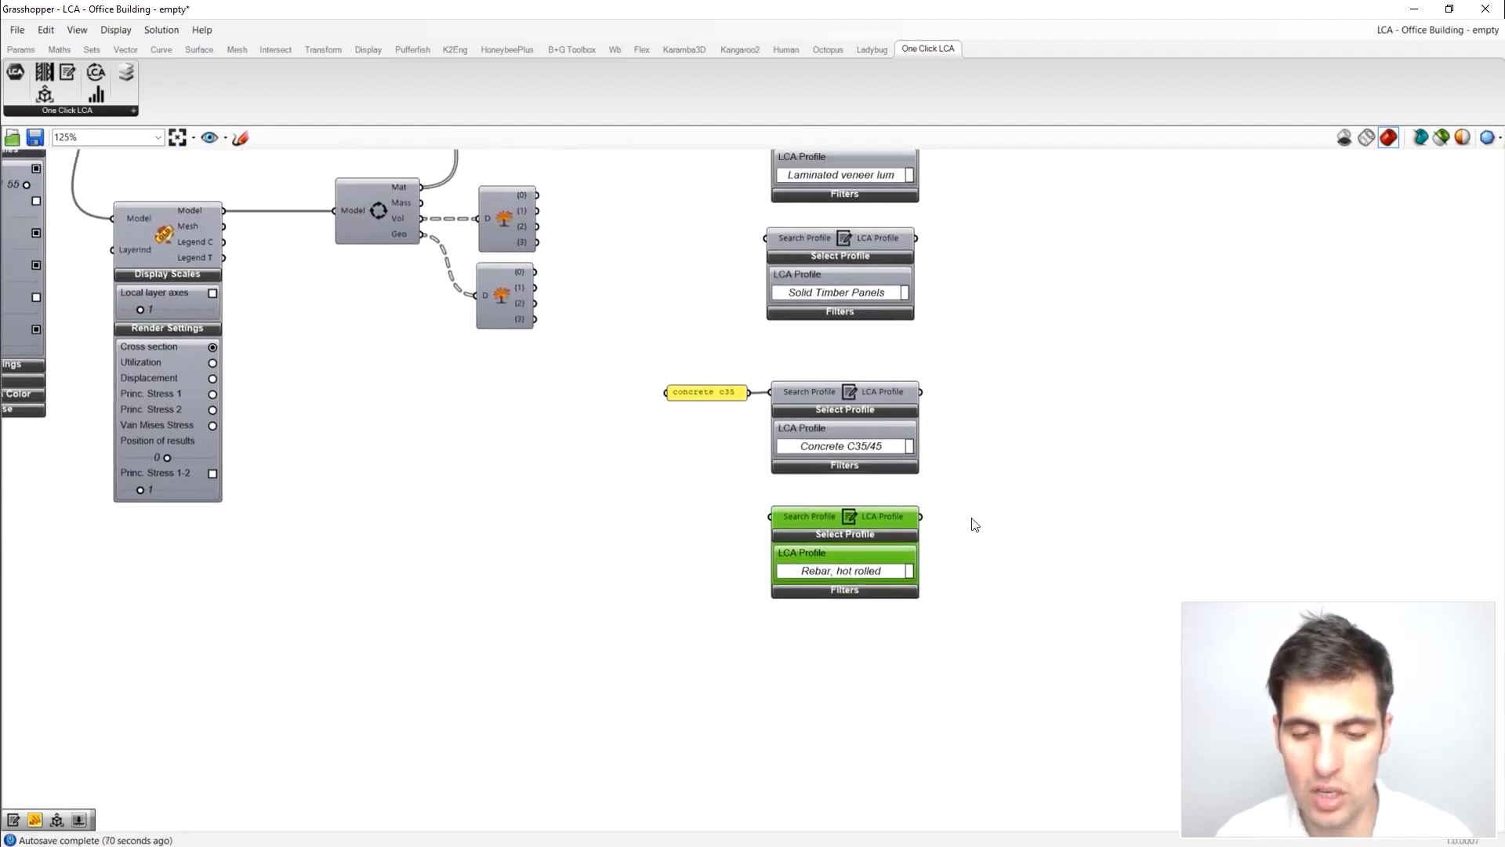
mouse_move(934, 469)
right_mouse_down()
mouse_move(998, 447)
mouse_move(981, 534)
mouse_move(991, 494)
mouse_move(945, 461)
right_mouse_up()
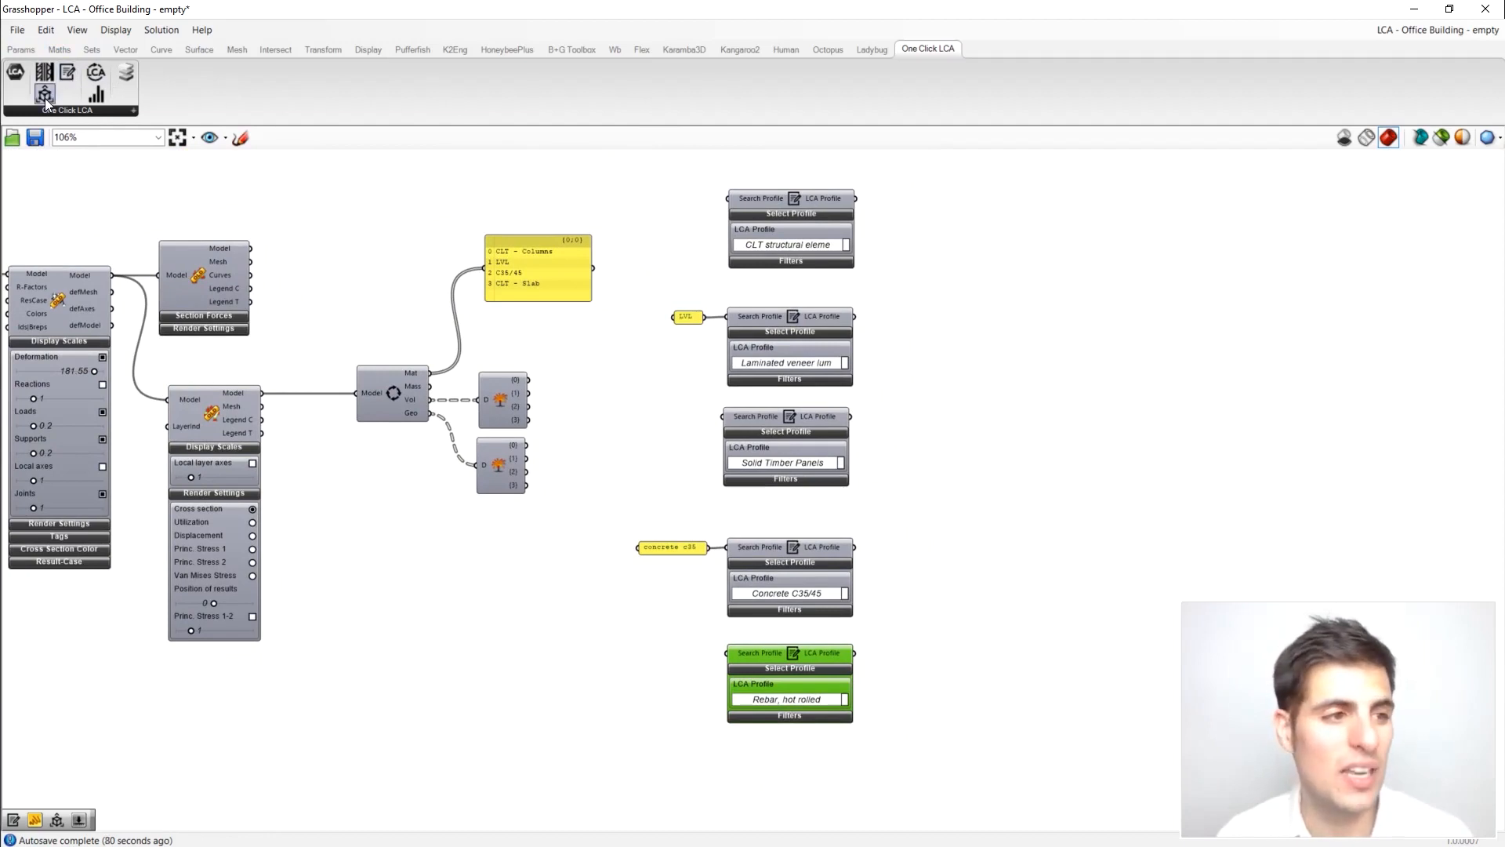
Step: Place a One Click LCA material component beside the CLT structural element profile, connect that profile to it and keep the unit m3
left_click_drag(45, 98, 603, 181)
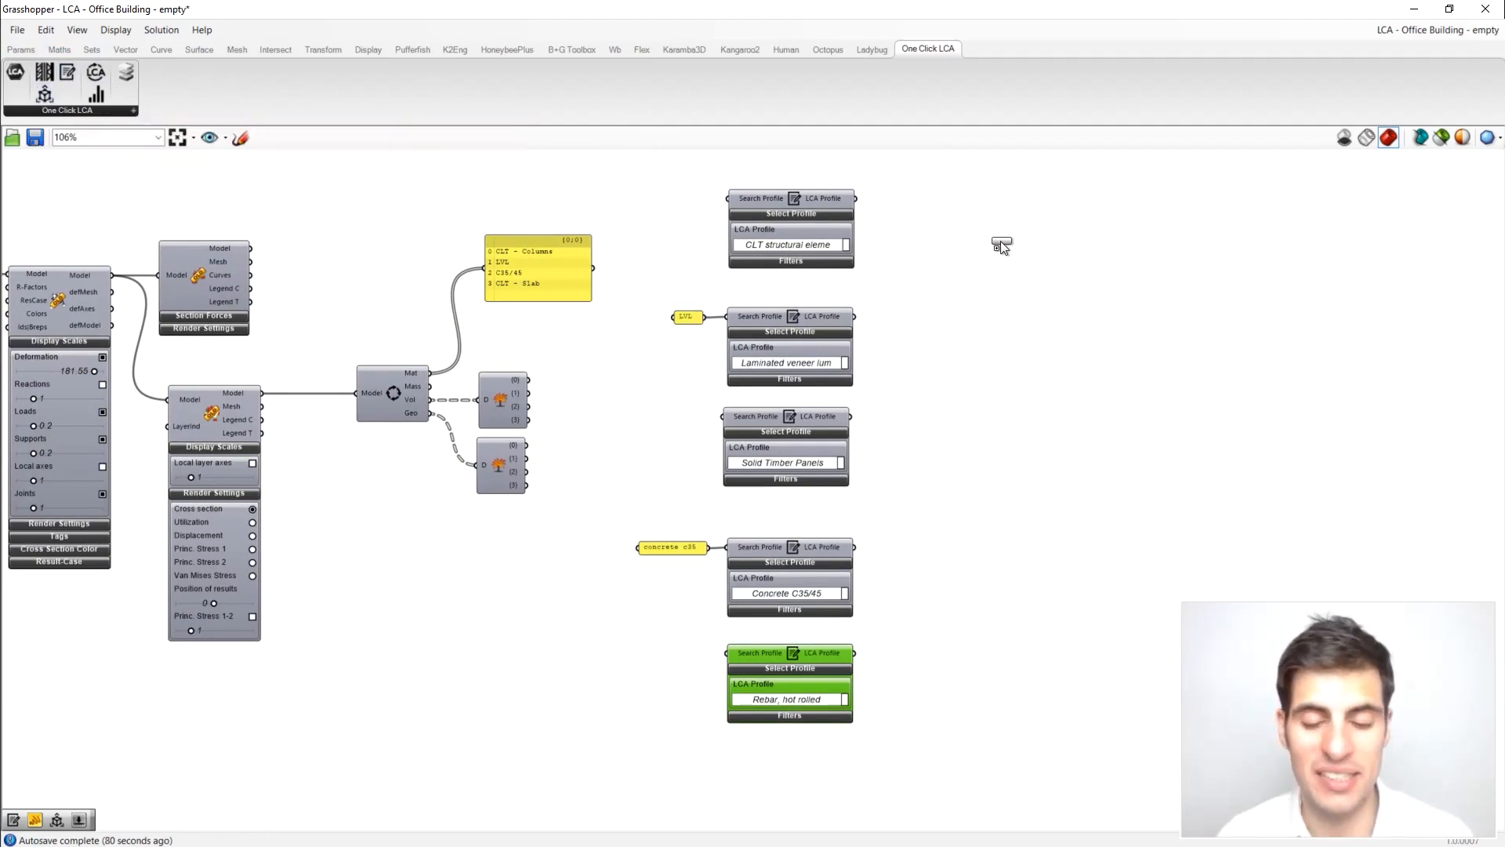
left_click_drag(1000, 242, 1000, 238)
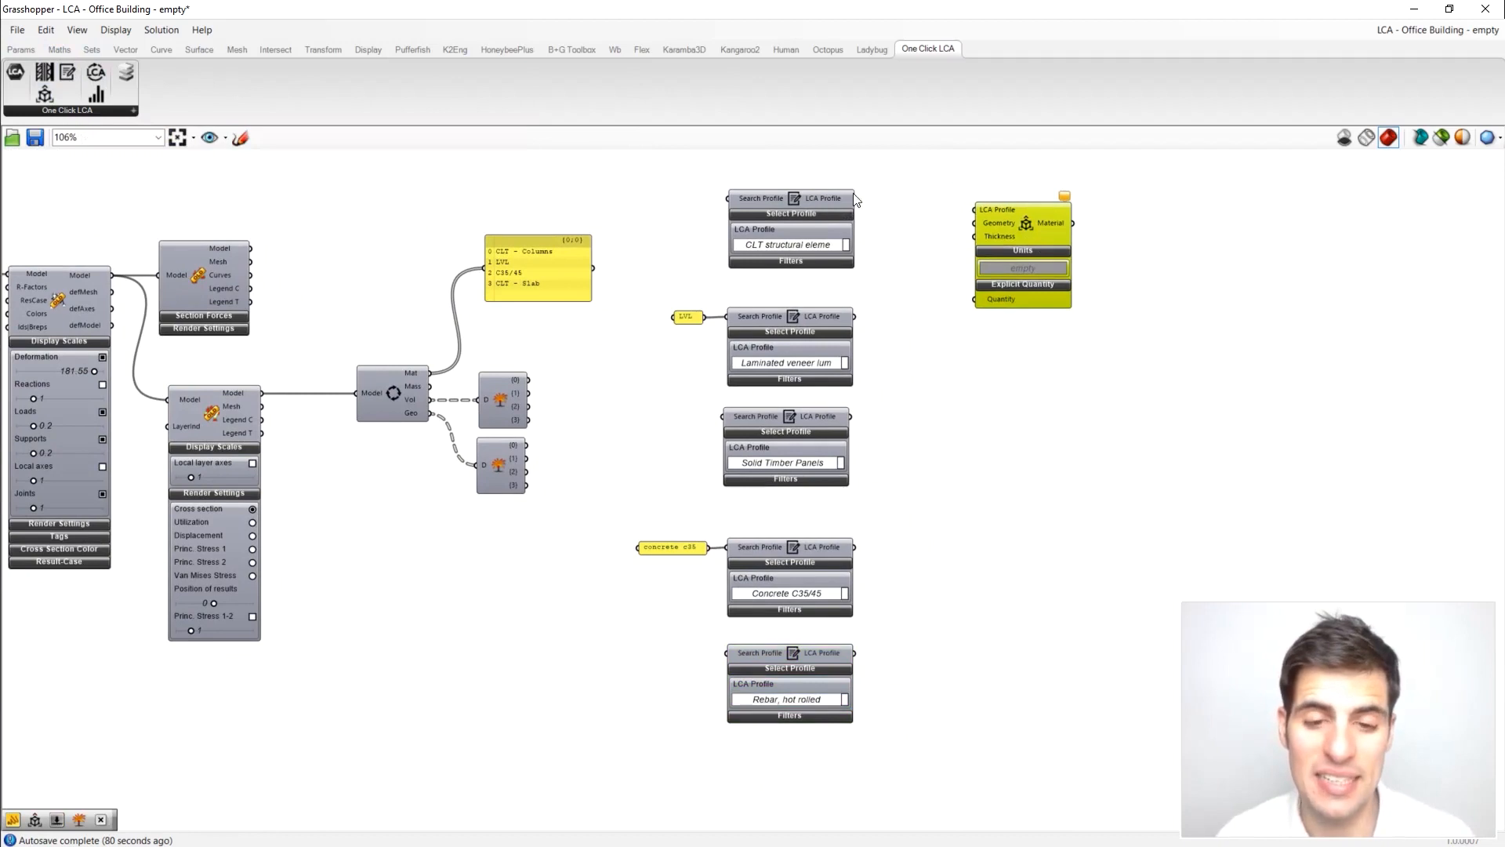
right_click_drag(907, 185, 897, 201)
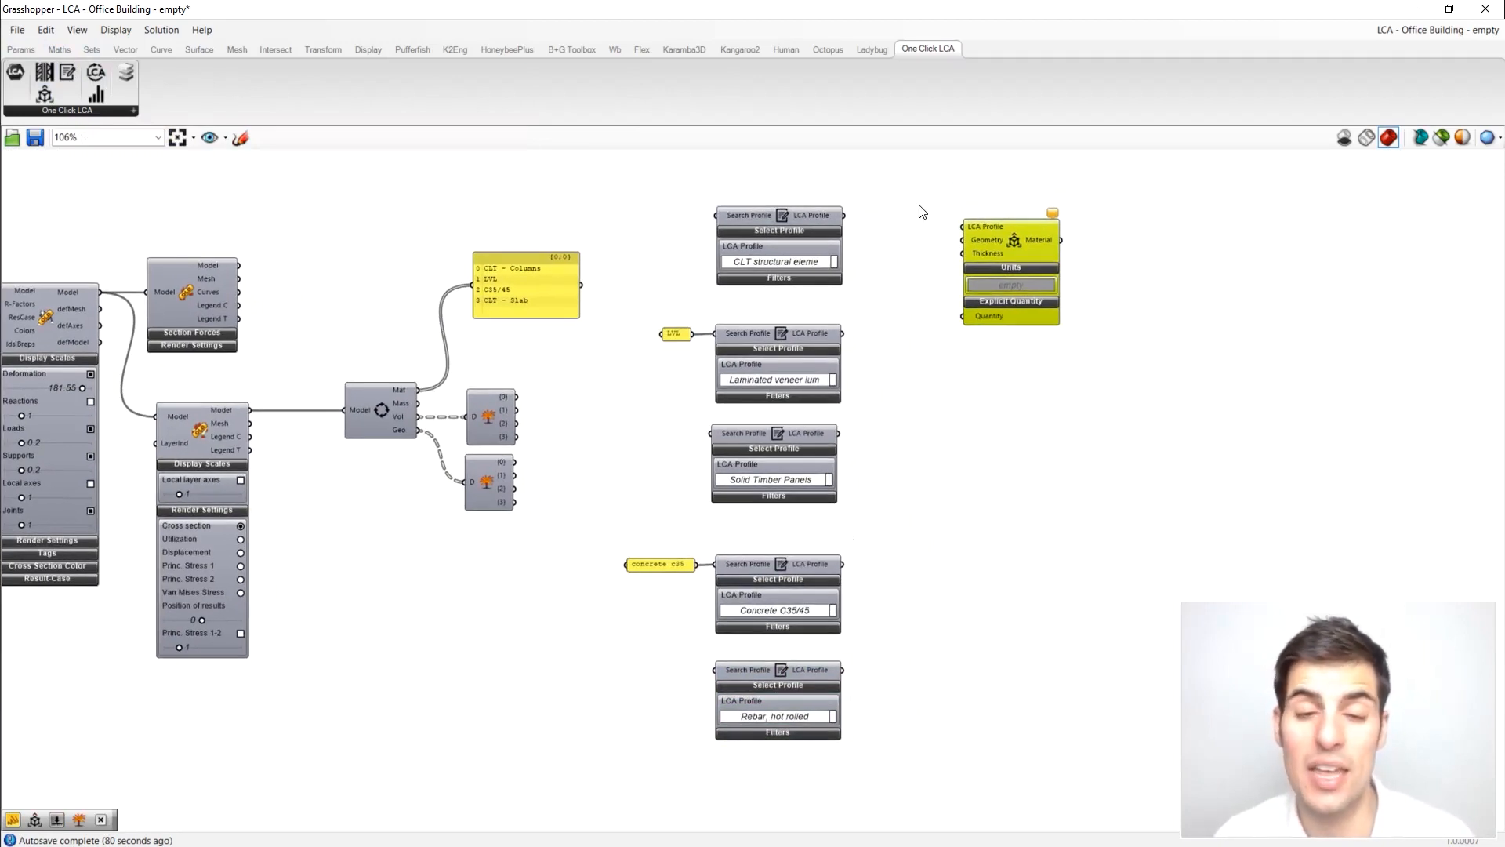
left_click_drag(844, 216, 1006, 221)
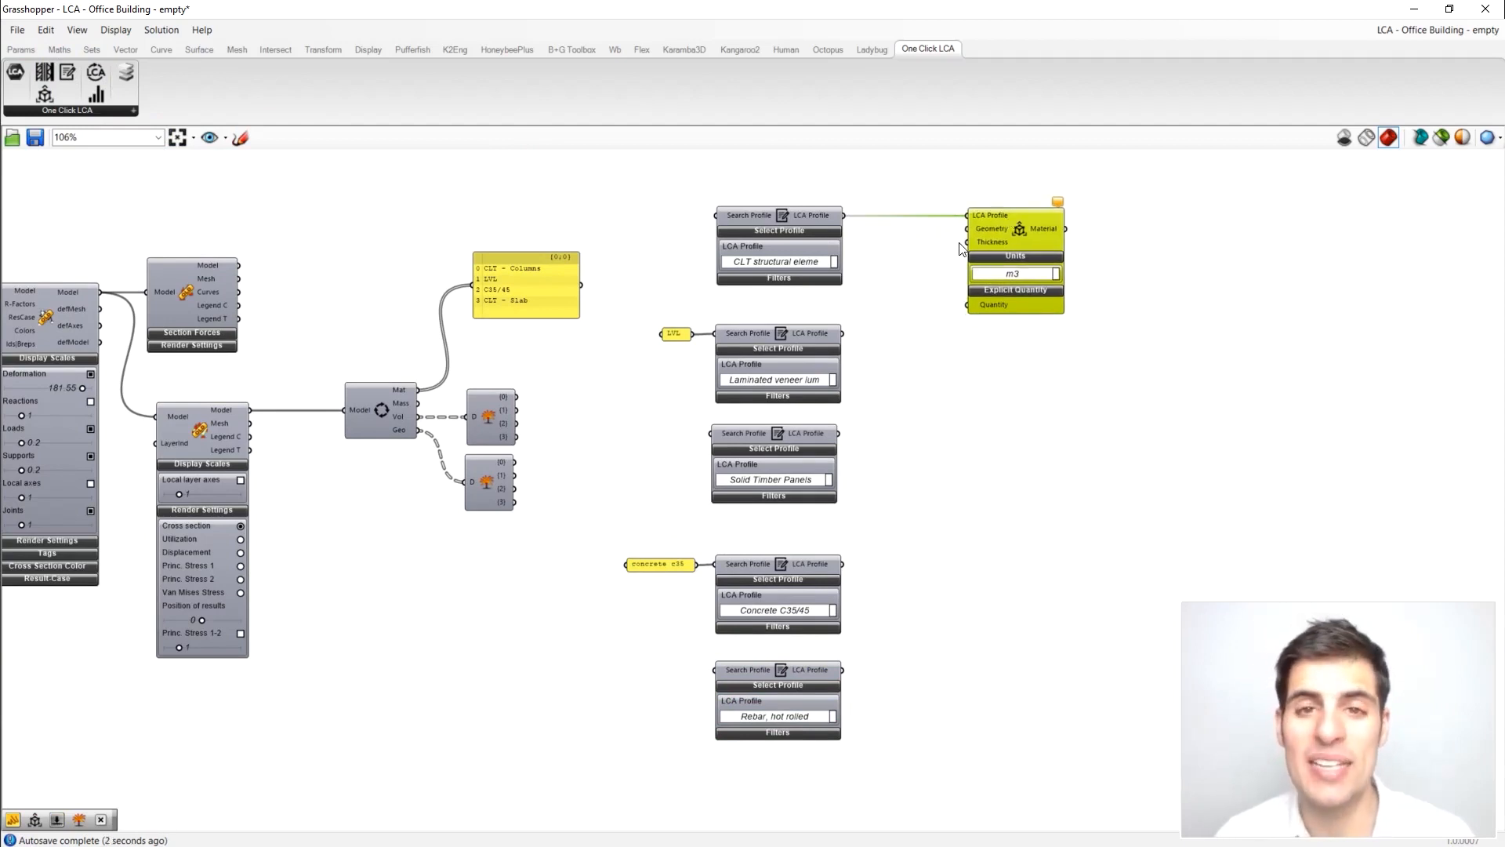
left_click(1032, 274)
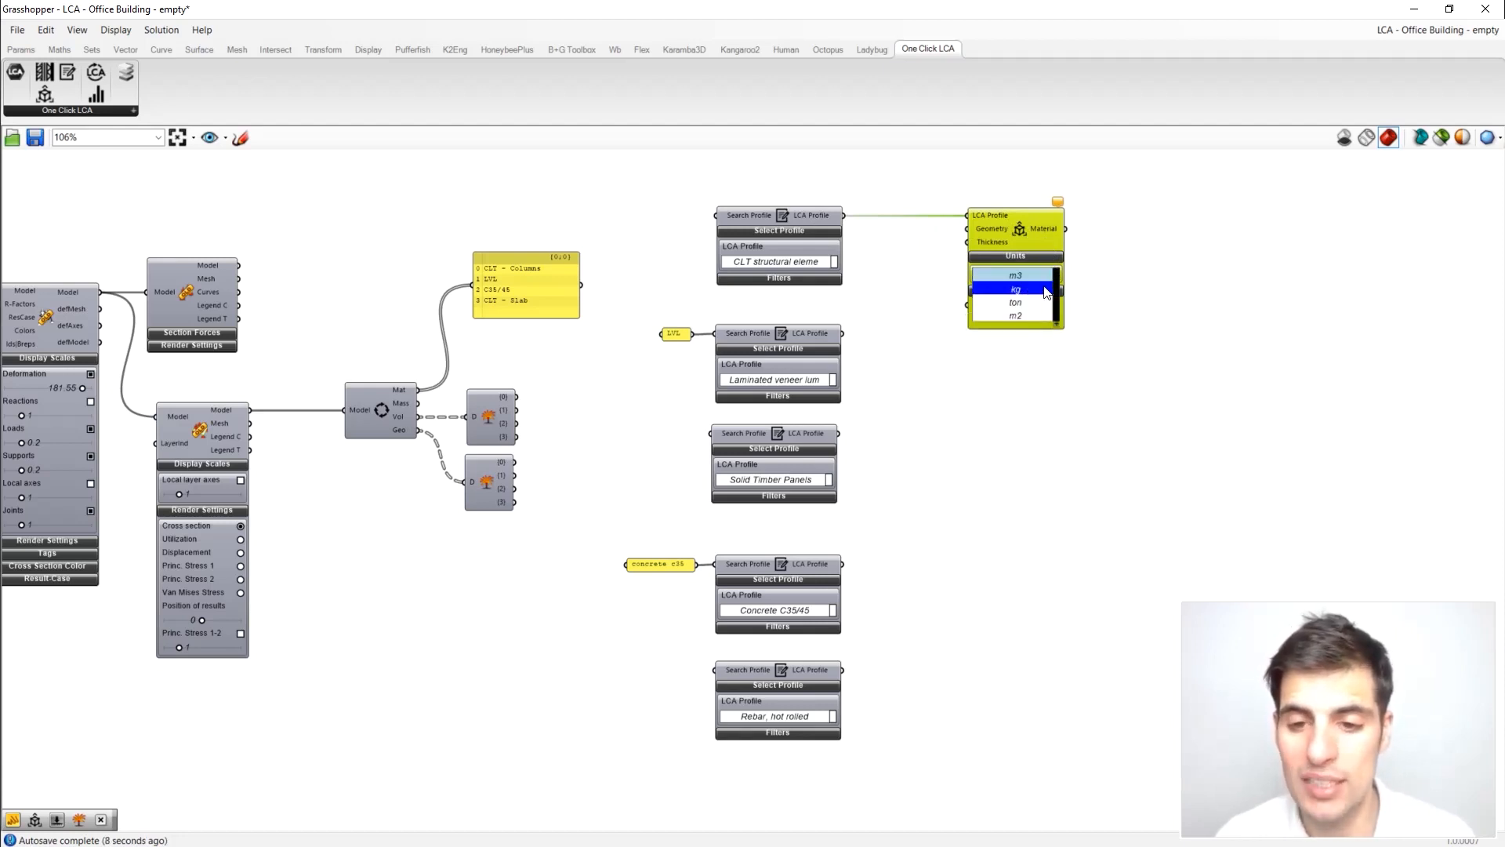
left_click(876, 257)
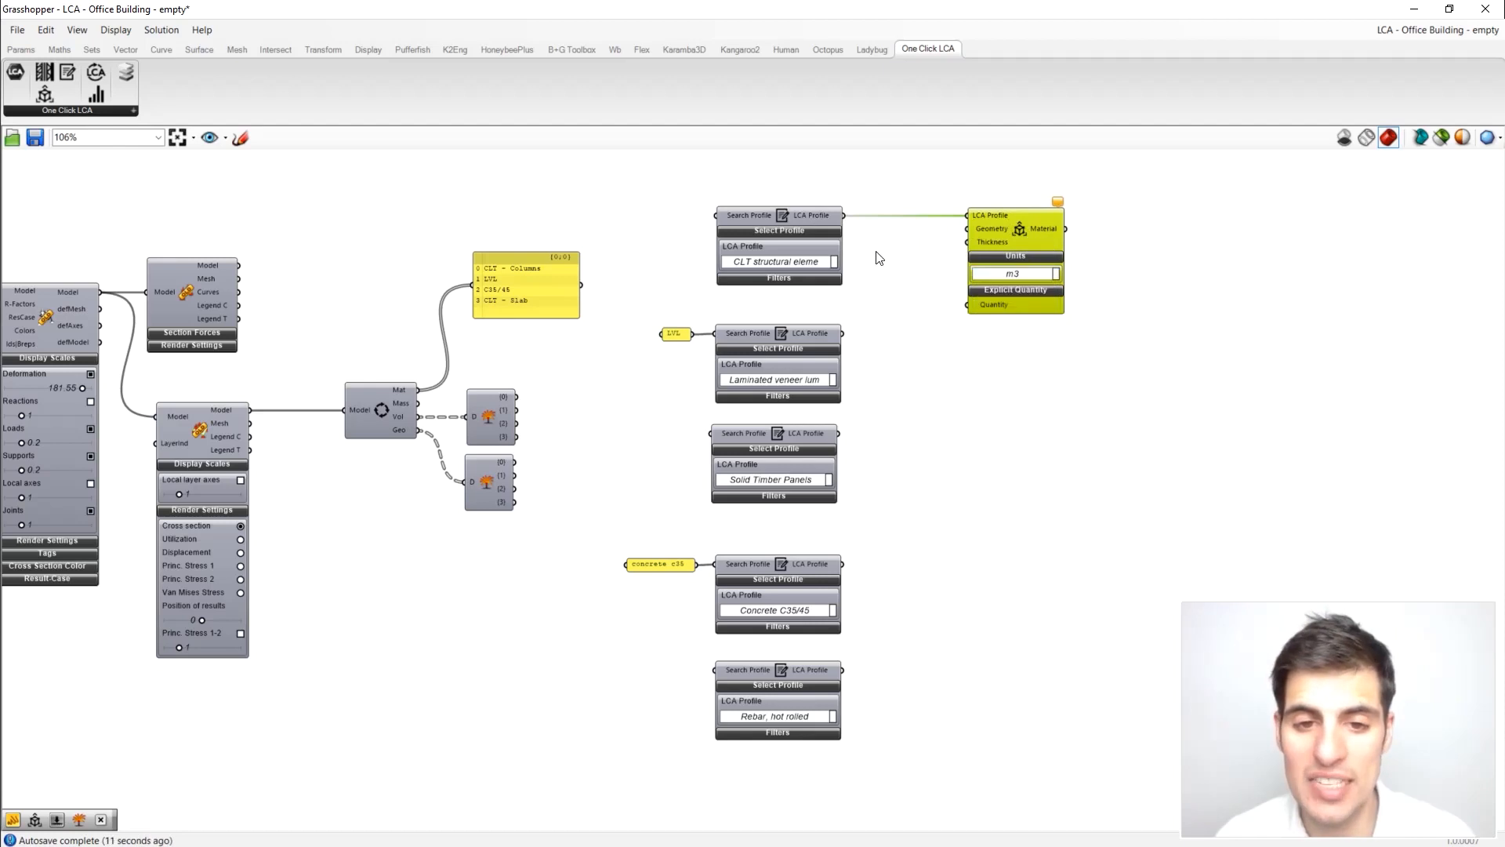
left_click_drag(1020, 228, 1037, 229)
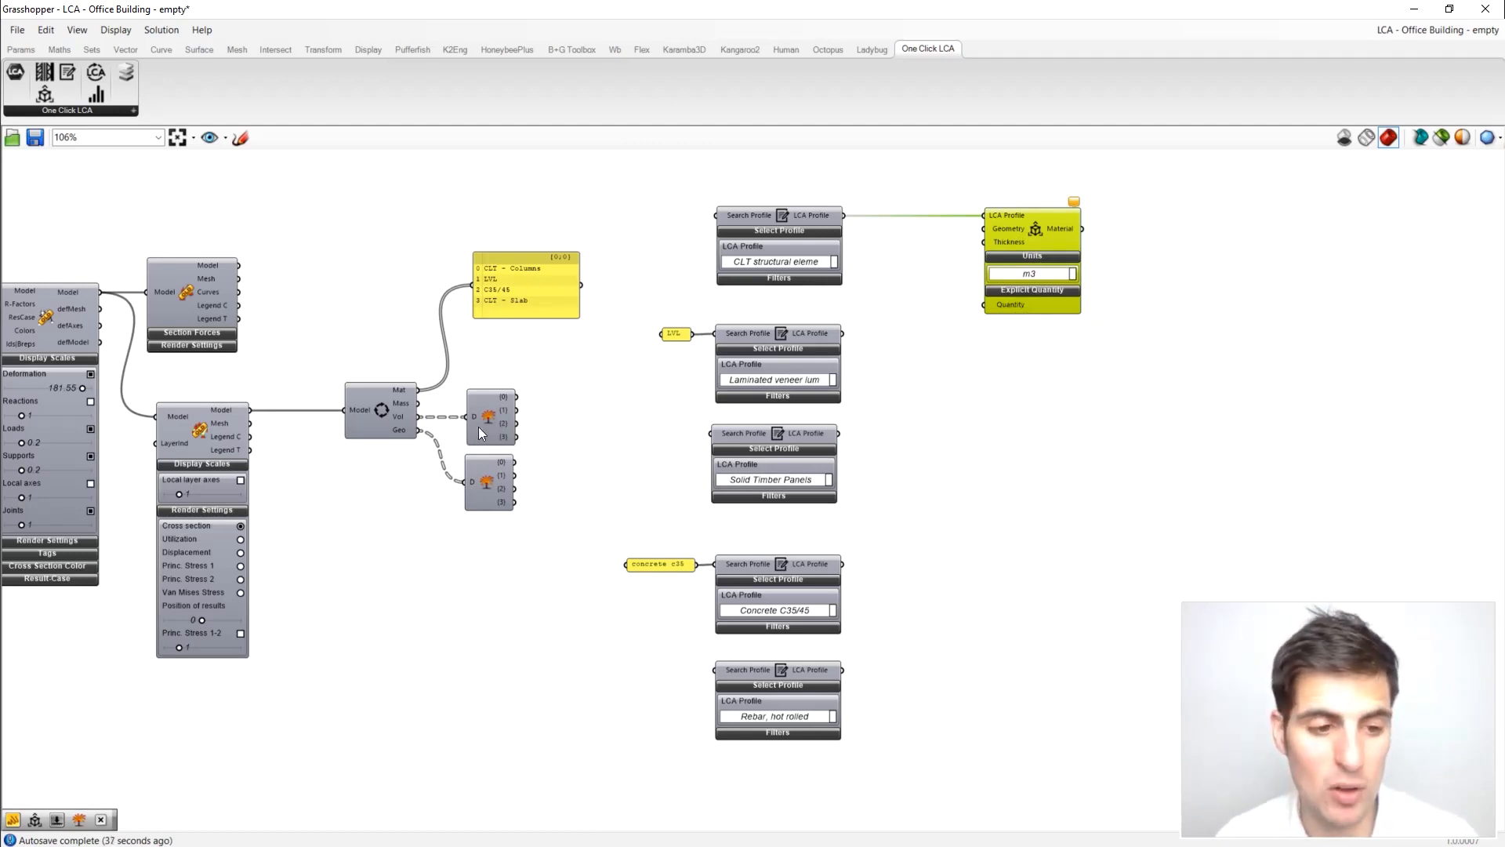
Step: Connect branch {0} of the exploded volume tree to the CLT material component's Quantity input
left_click_drag(478, 430, 488, 397)
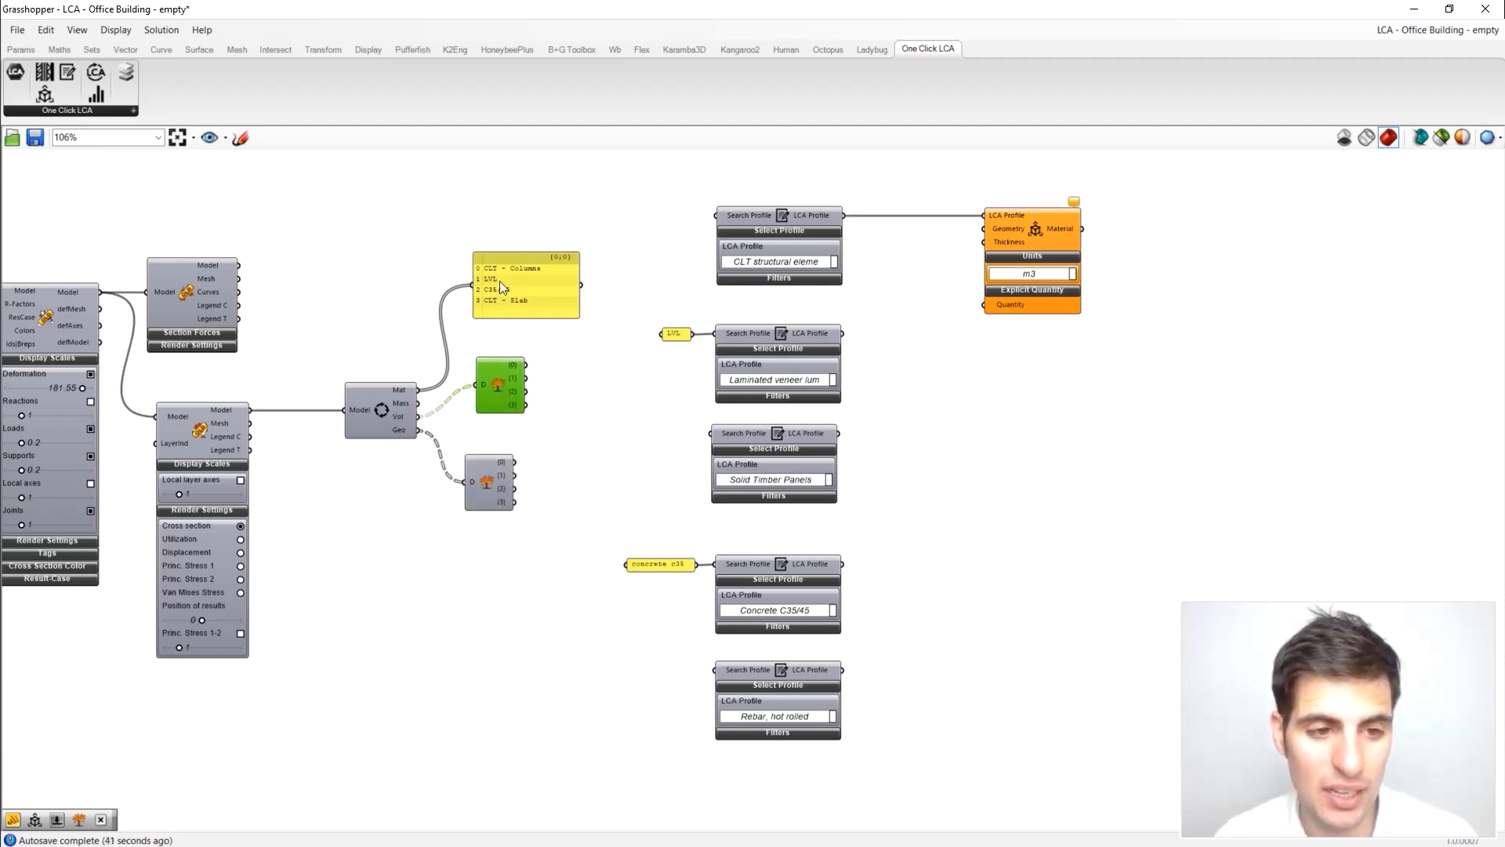
left_click_drag(525, 365, 985, 303)
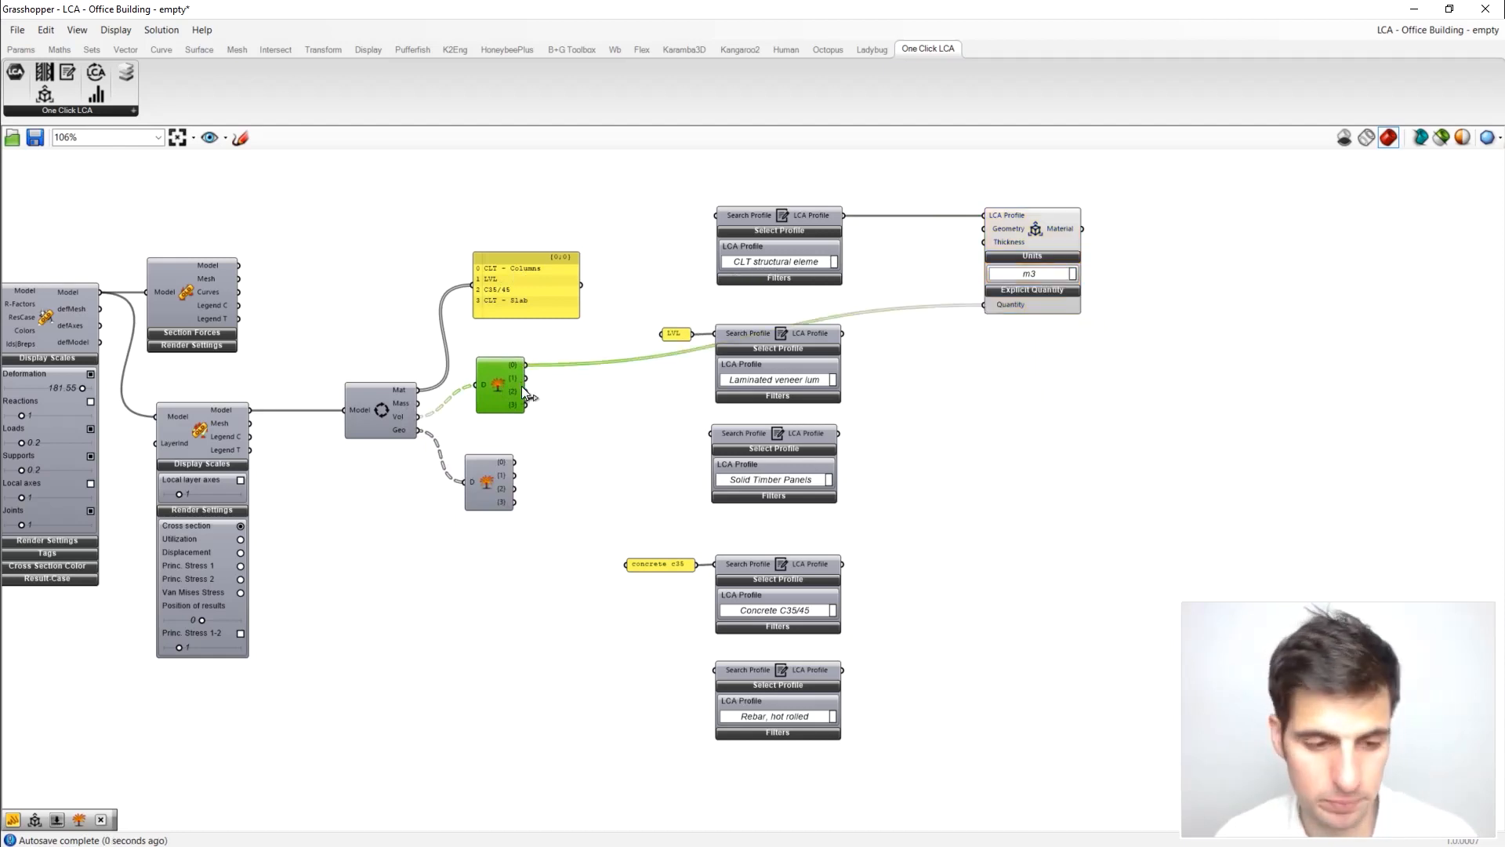
left_click_drag(509, 400, 504, 412)
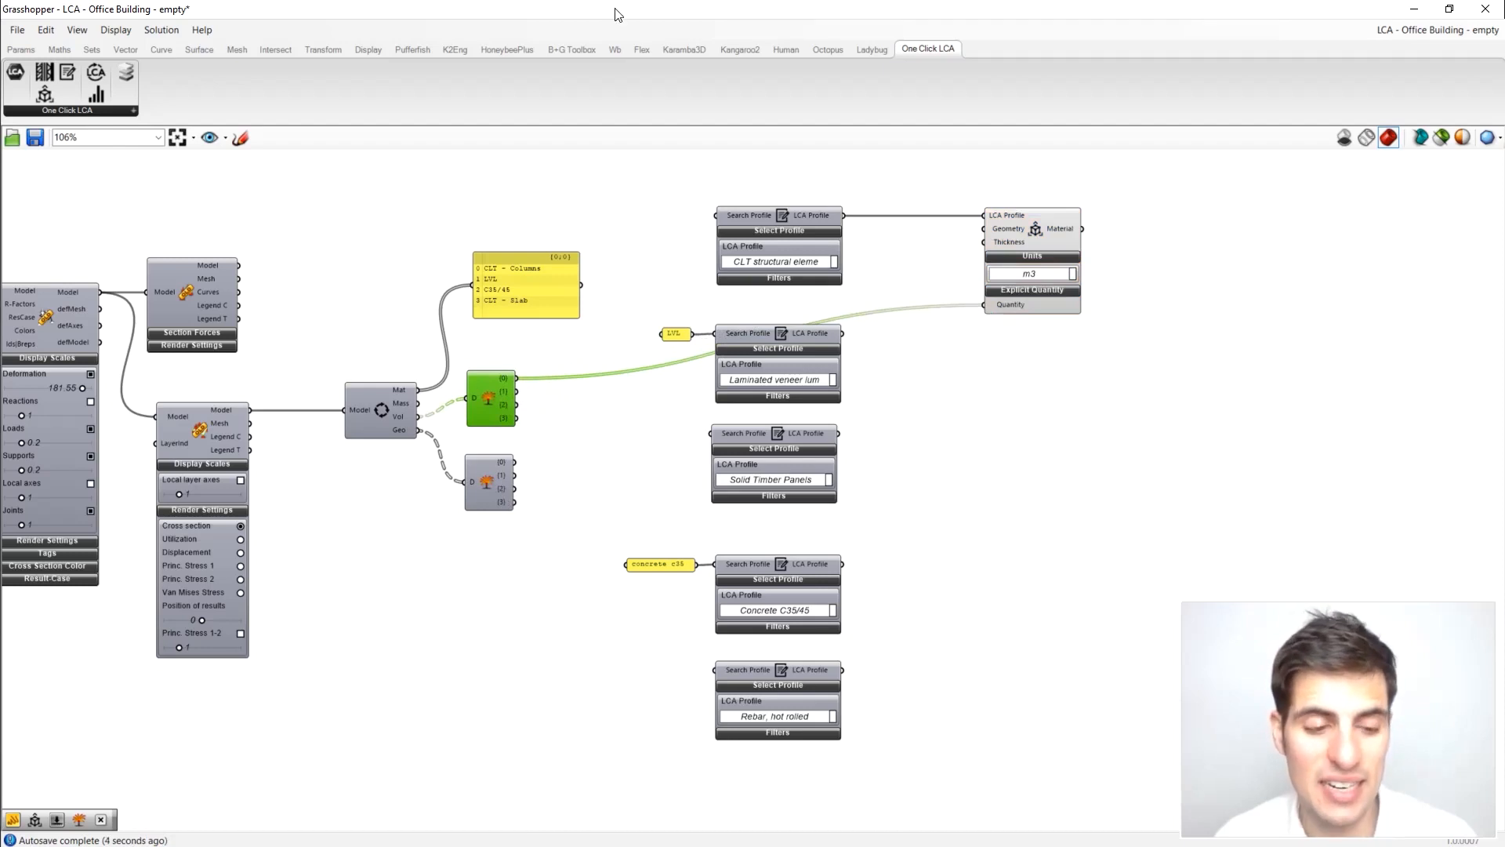
Step: Connect branch {0} of the exploded geometry tree to the CLT material component's Geometry input
right_click_drag(272, 399, 338, 401)
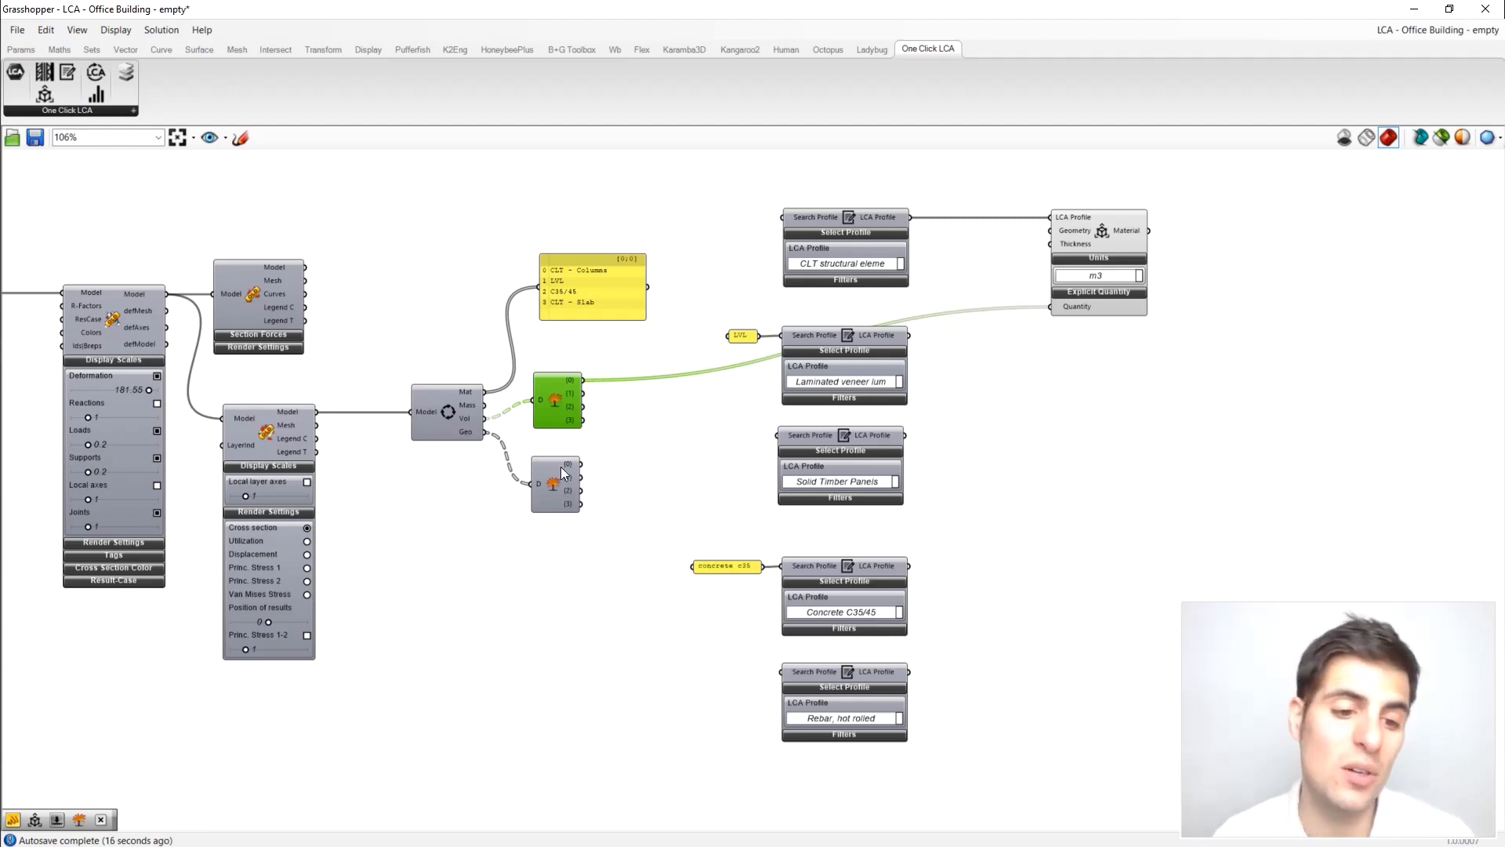
mouse_move(571, 472)
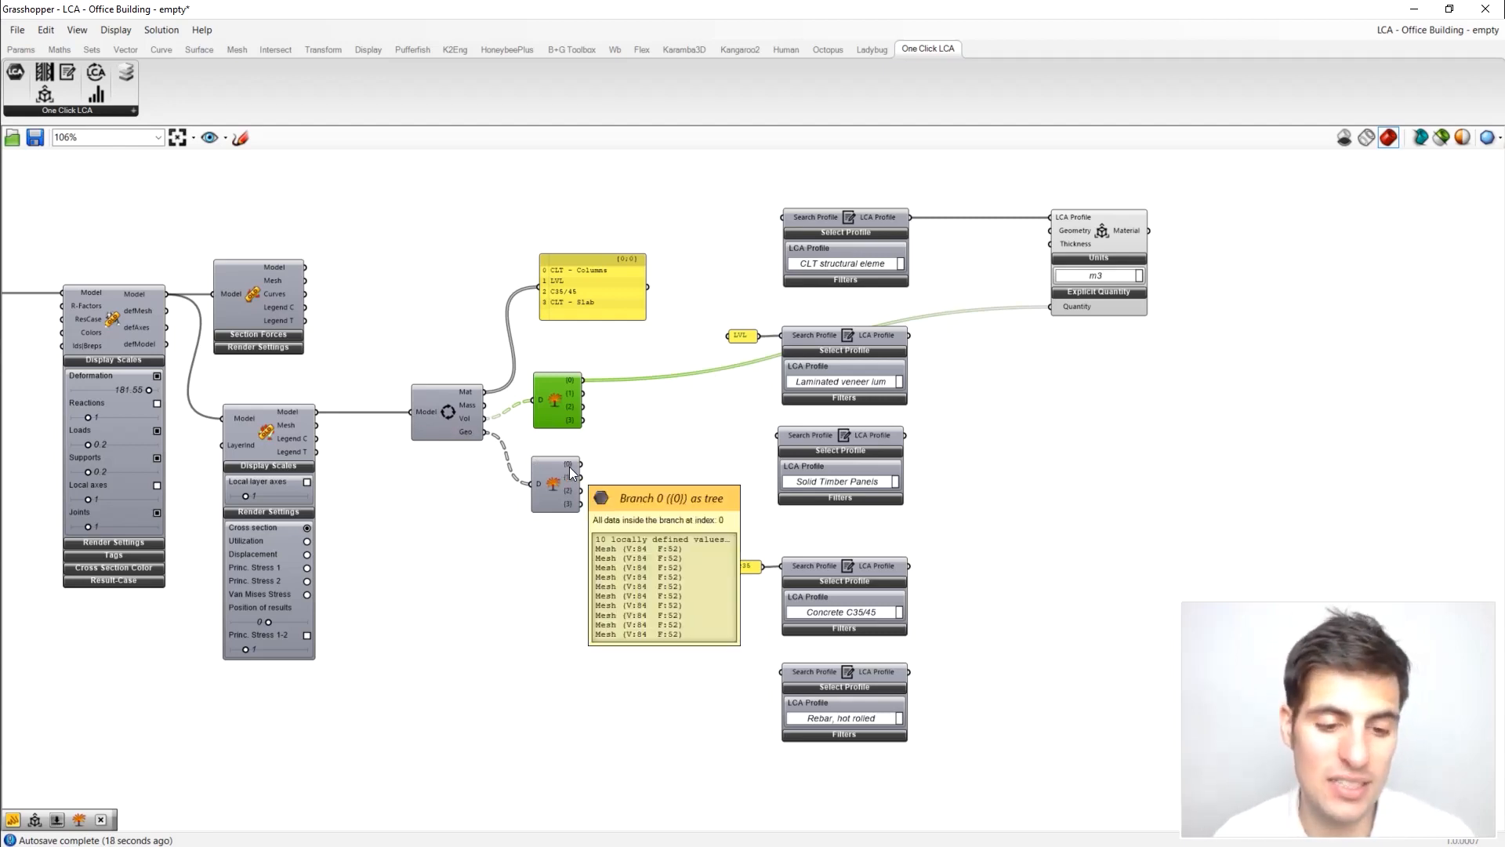
left_click_drag(577, 461, 1055, 230)
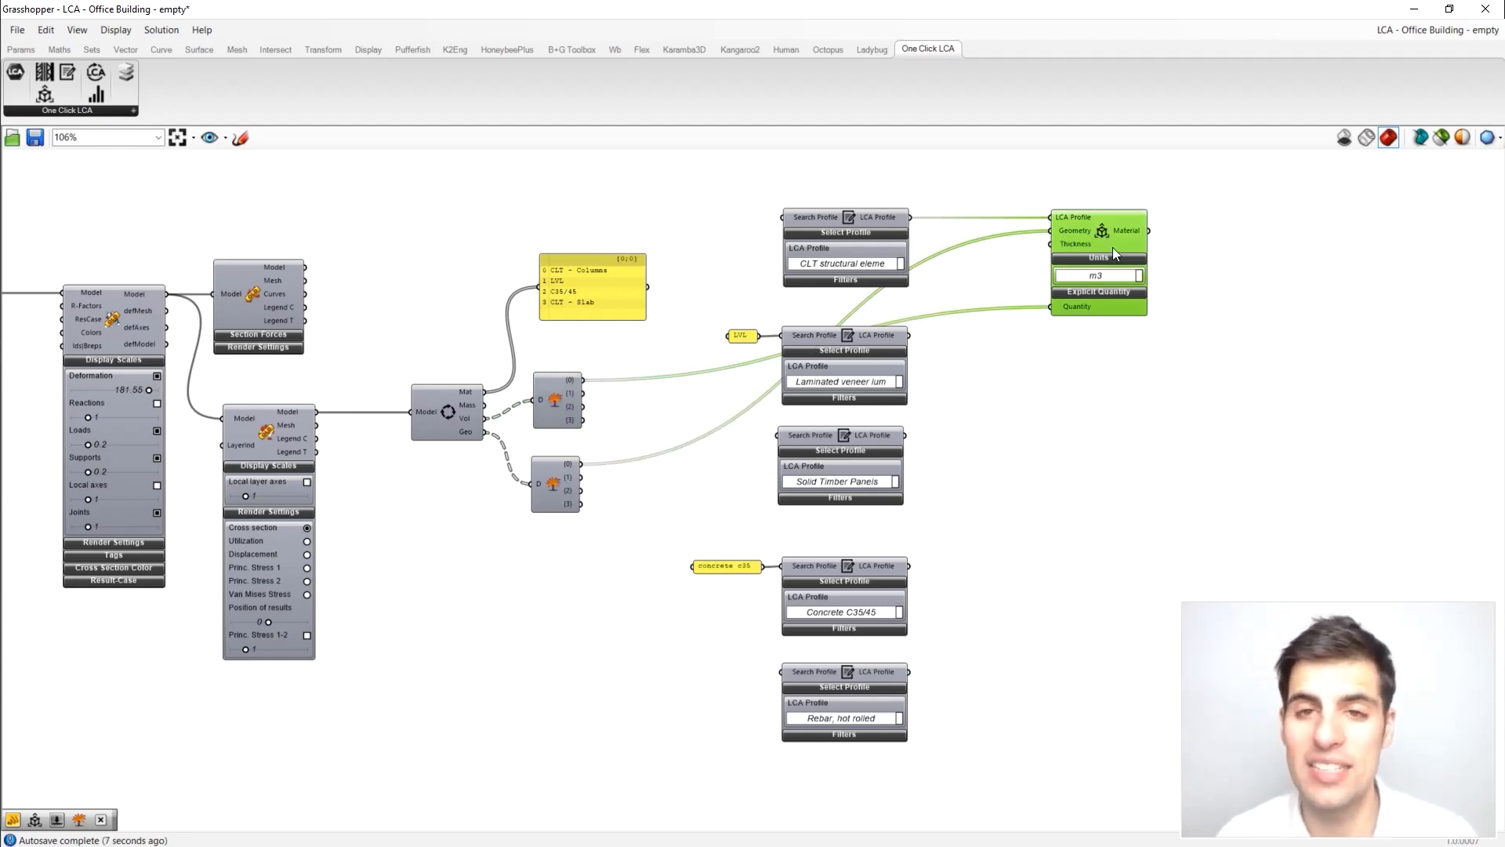
left_click(1089, 192)
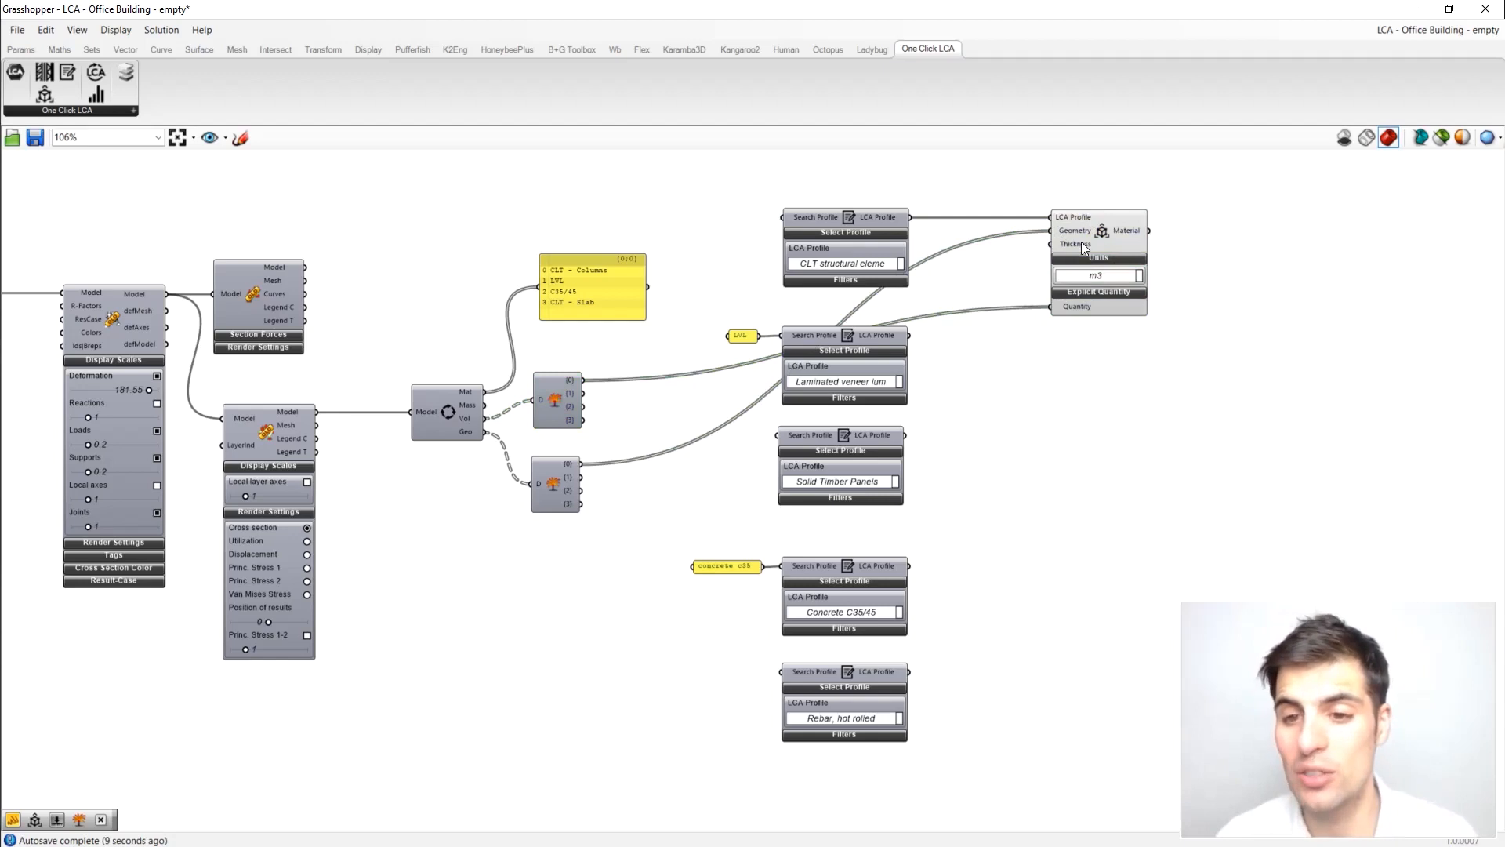
mouse_move(1082, 231)
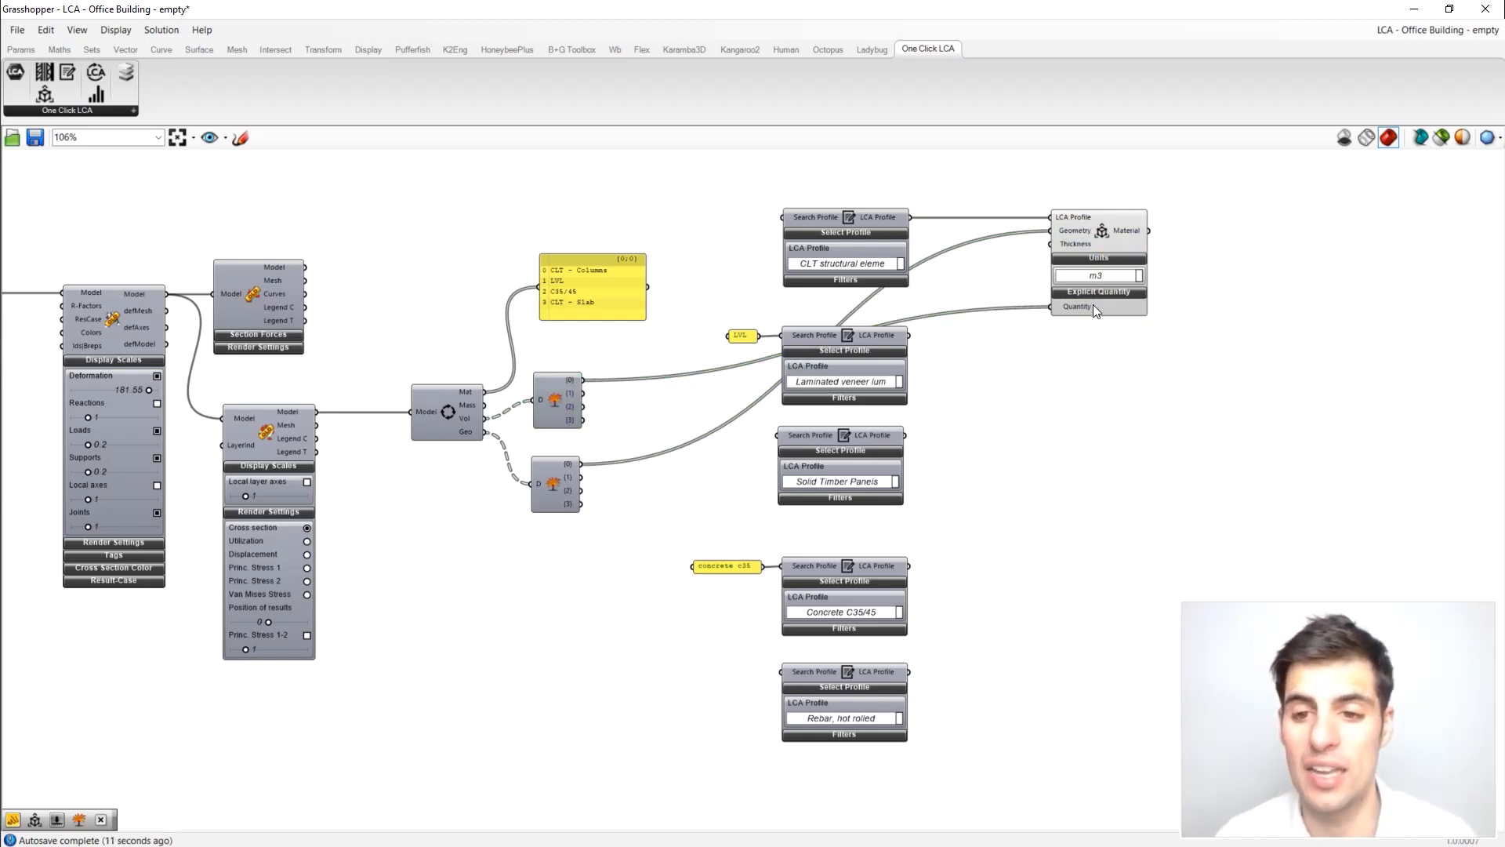
mouse_move(1084, 304)
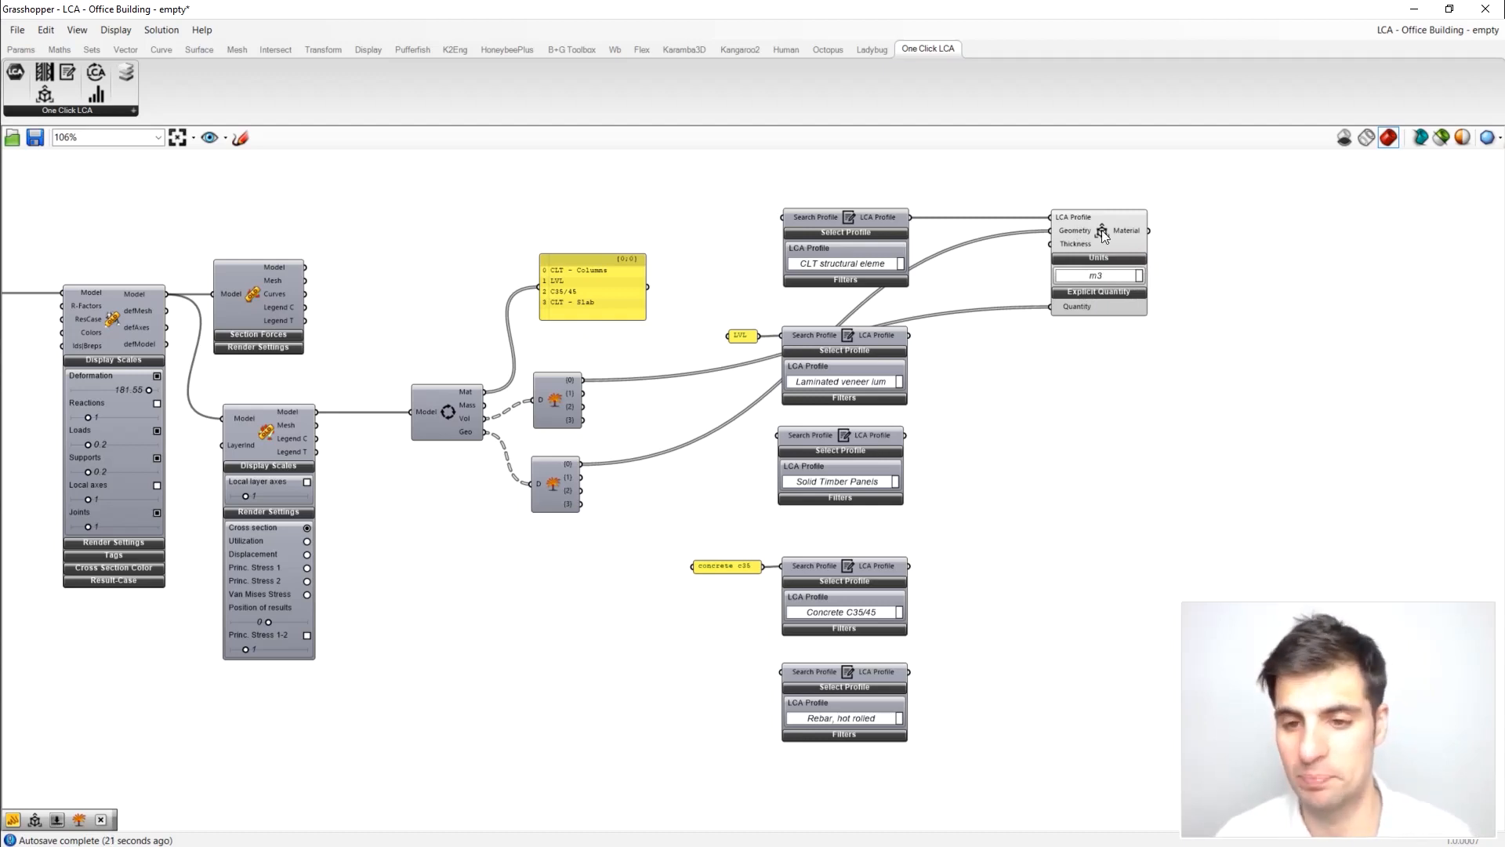
left_click_drag(1100, 242, 1118, 240)
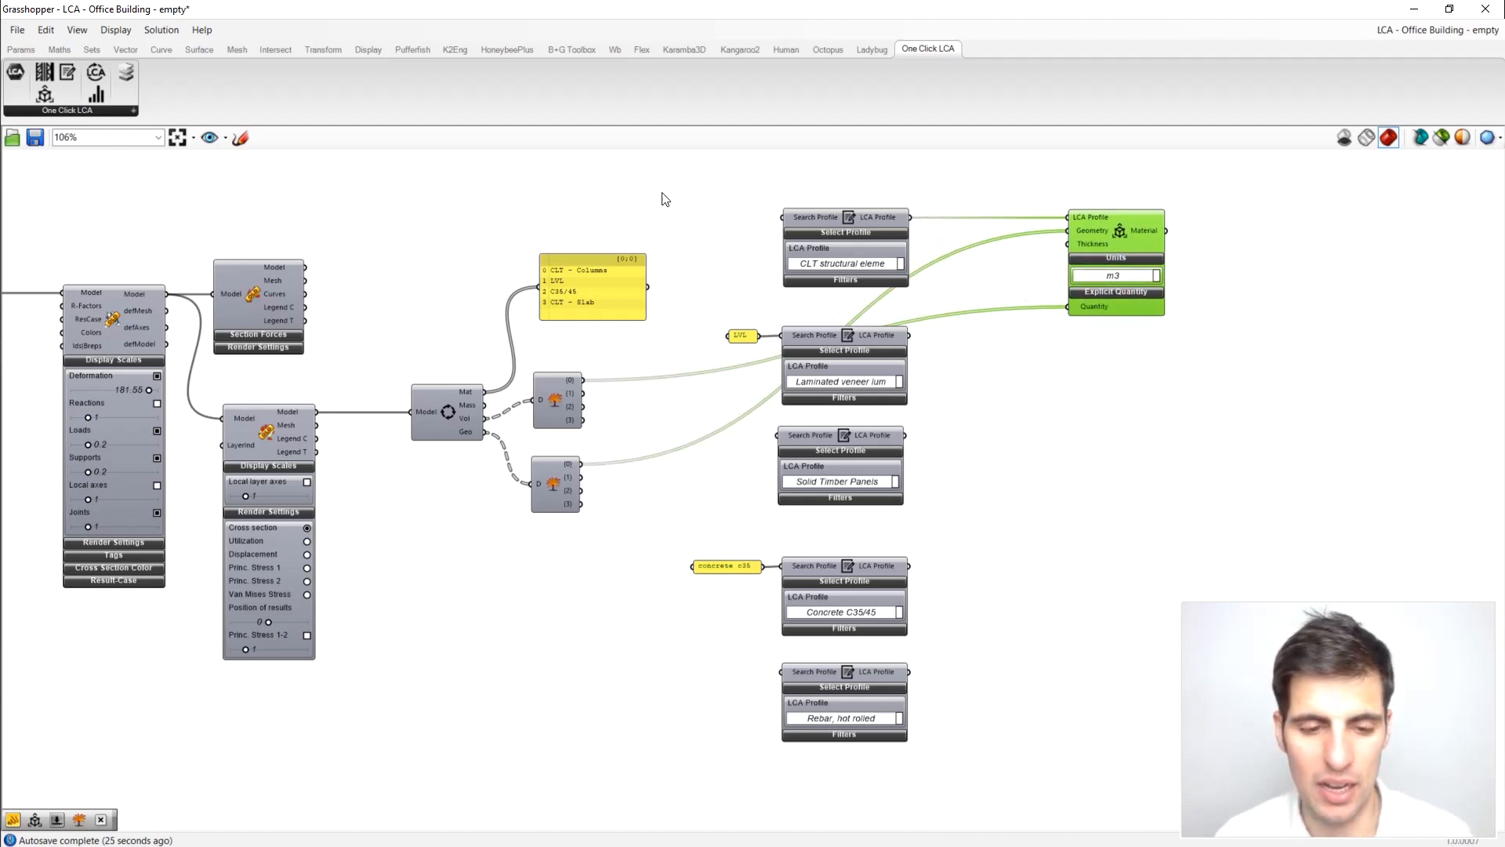
Step: Place a second material component under the first and connect the LVL profile to its LCA Profile input
left_click_drag(53, 94, 1127, 429)
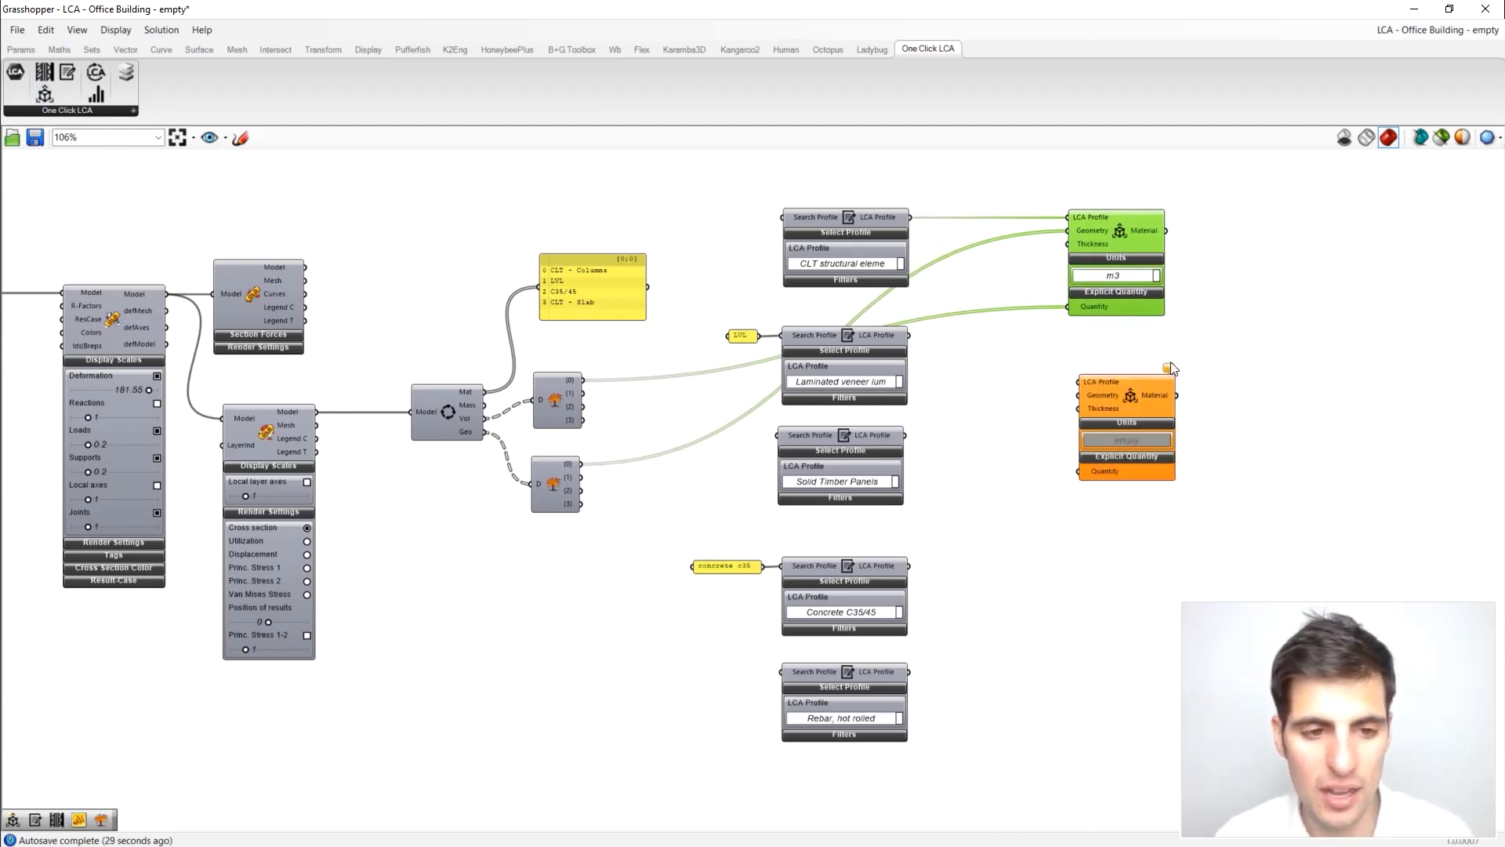
left_click_drag(976, 347, 1107, 369)
left_click_drag(1118, 424, 1130, 425)
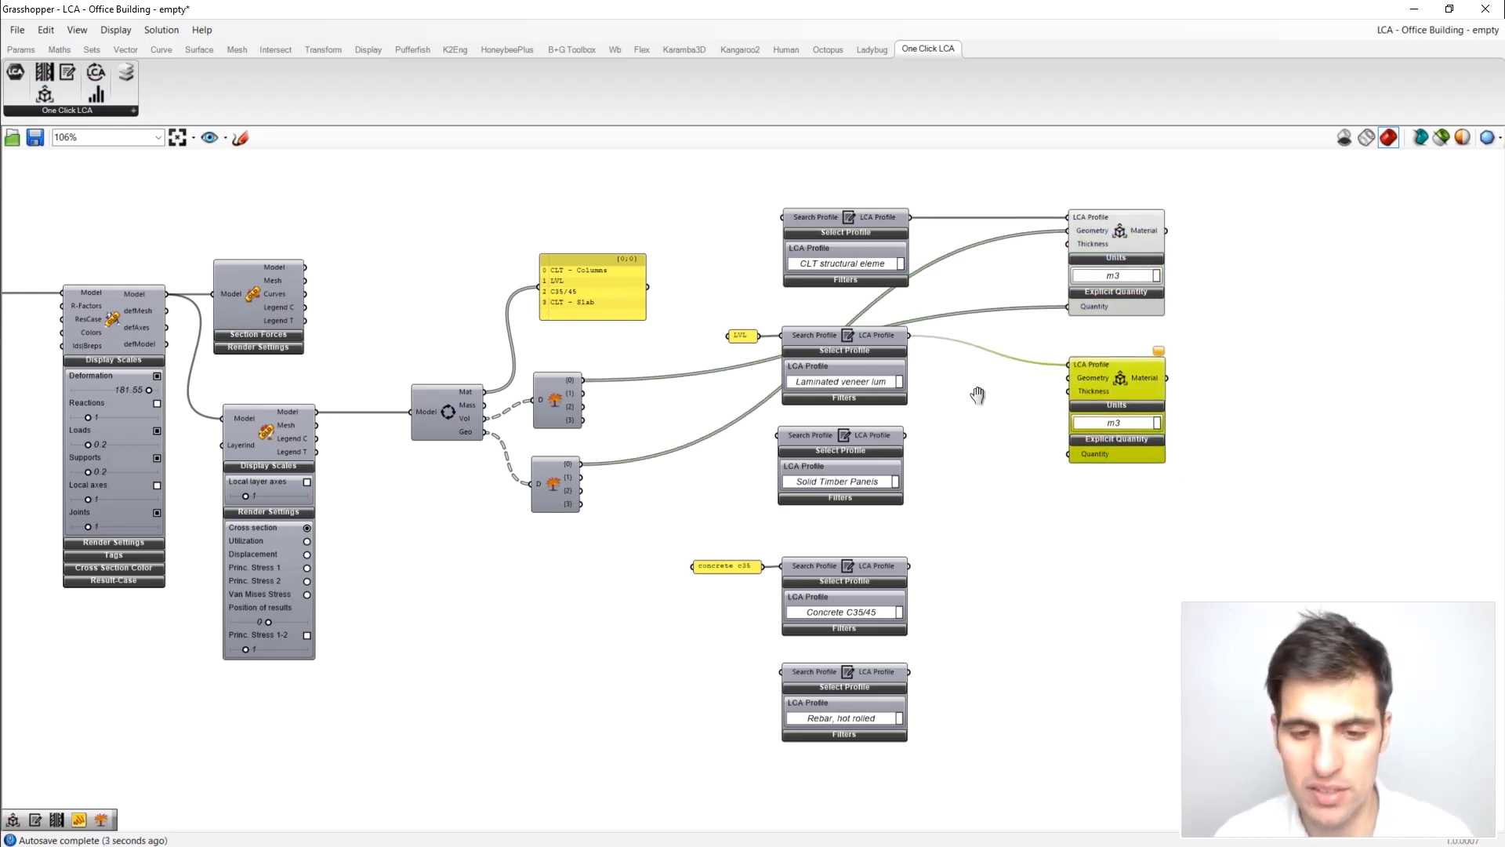
Step: Connect volume branch {1} to the LVL material's Quantity input and geometry branch {1} to its Geometry input
right_click_drag(978, 394, 978, 385)
left_click_drag(583, 384, 1070, 444)
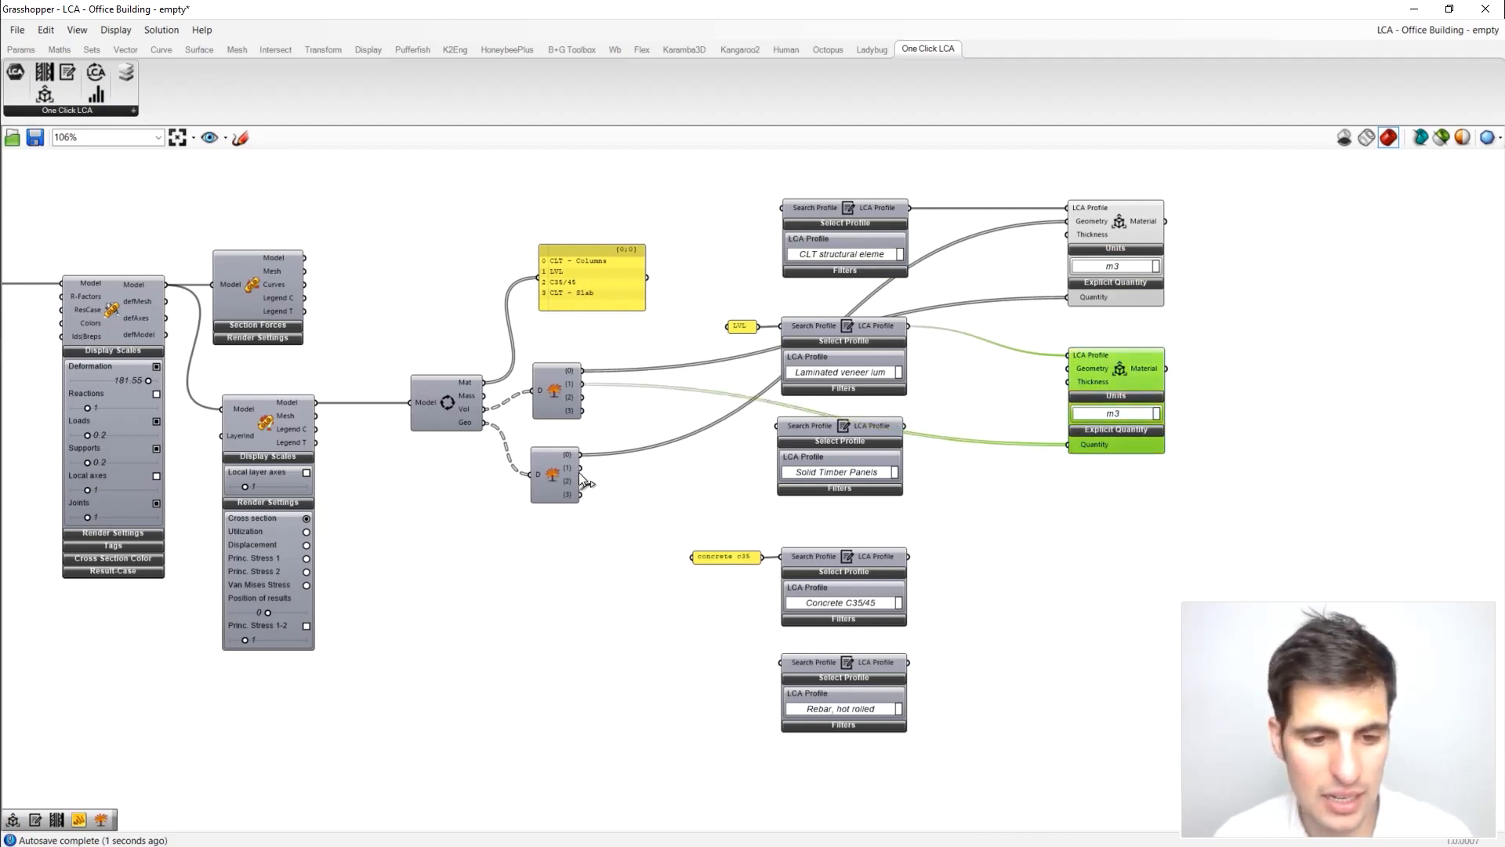
left_click_drag(582, 469, 1125, 357)
Step: Place a third material component under the LVL one, connect the Solid Timber Panels profile to it and set its unit to m3
left_click_drag(45, 95, 1130, 533)
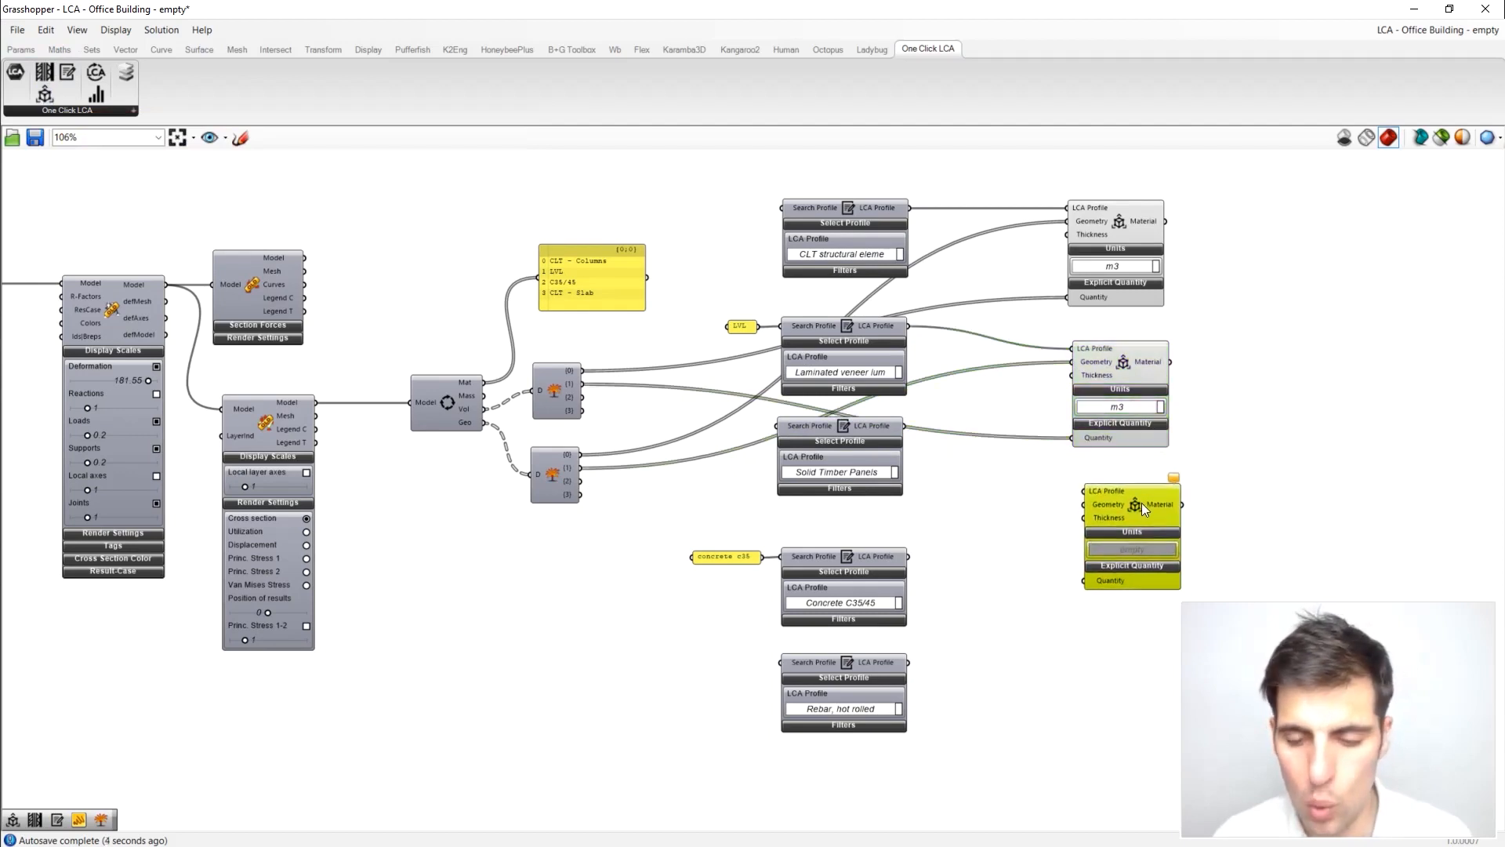
right_click_drag(1048, 506, 1036, 470)
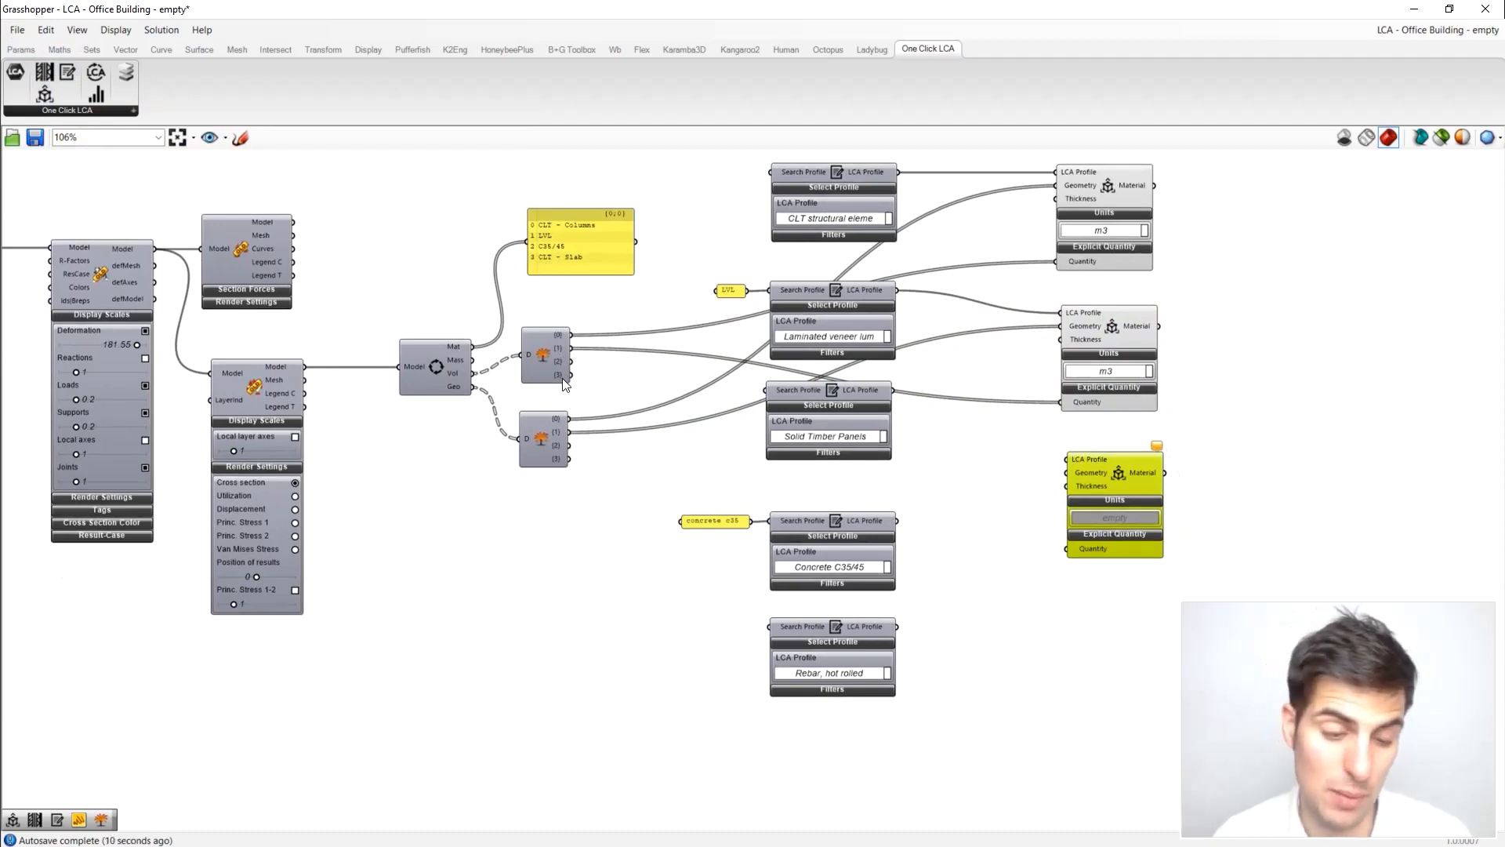
left_click_drag(570, 375, 1059, 484)
left_click_drag(998, 416, 1070, 454)
left_click_drag(894, 391, 1070, 463)
left_click(1110, 511)
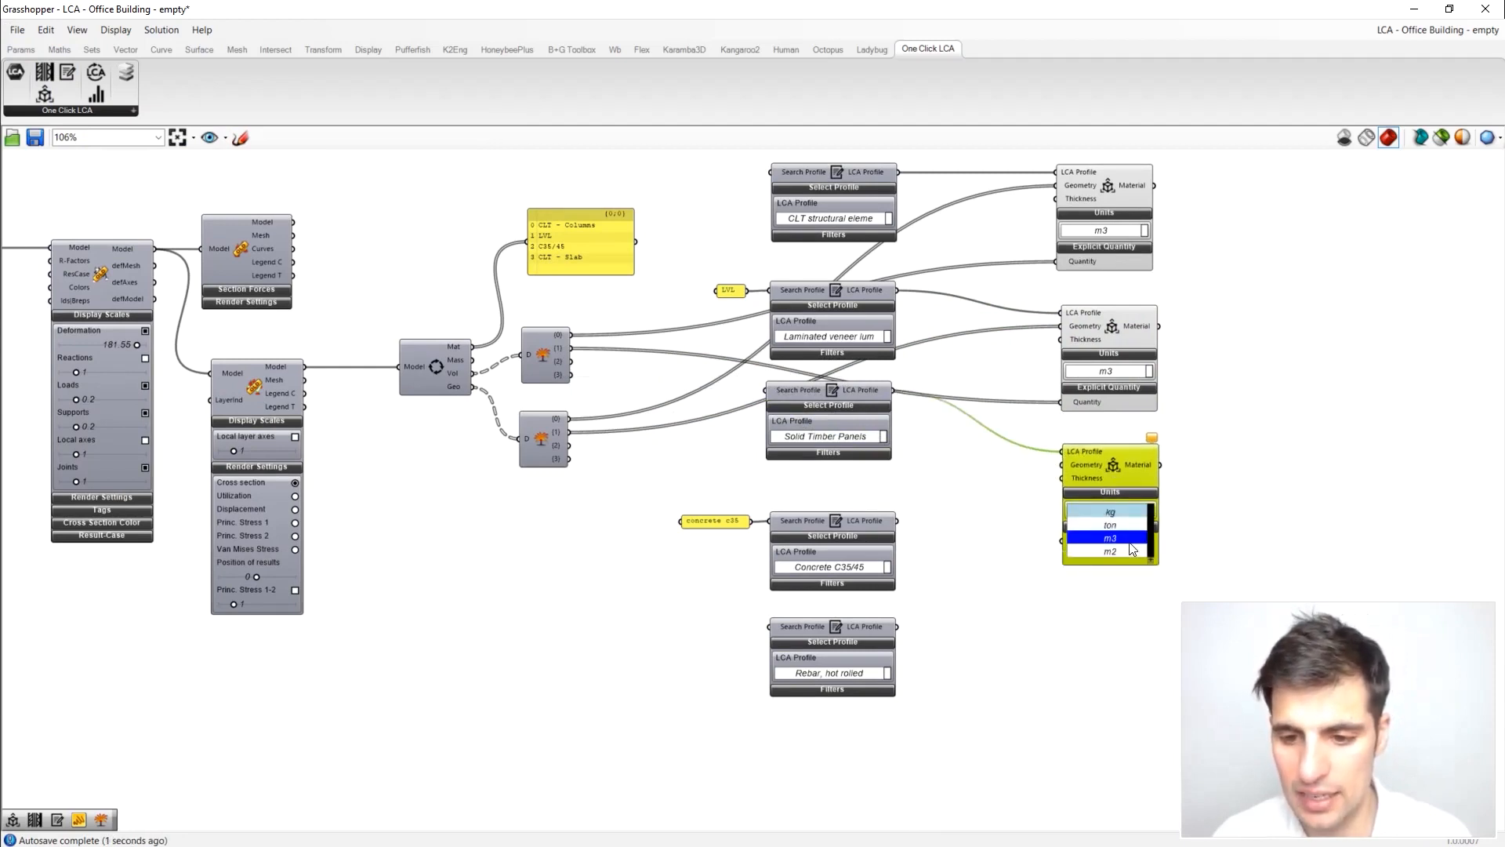
left_click(1131, 541)
left_click_drag(1091, 469, 1095, 469)
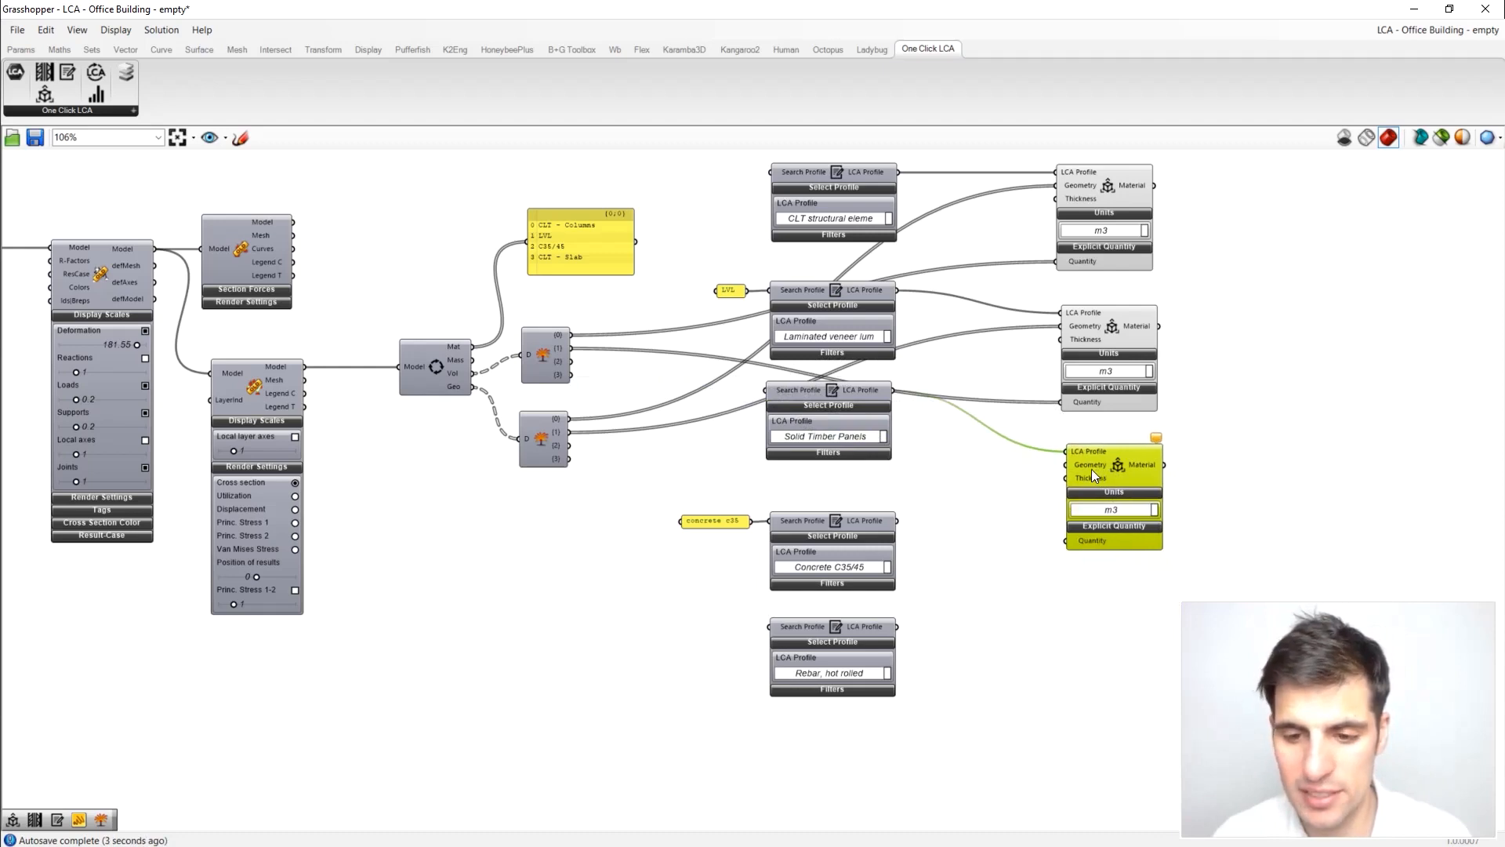
Step: Connect volume branch {3} to the Solid Timber Panels material's Quantity input and geometry branch {3} to its Geometry input
left_click_drag(570, 374, 1065, 540)
left_click_drag(570, 459, 1067, 467)
right_click_drag(1071, 469, 1062, 413)
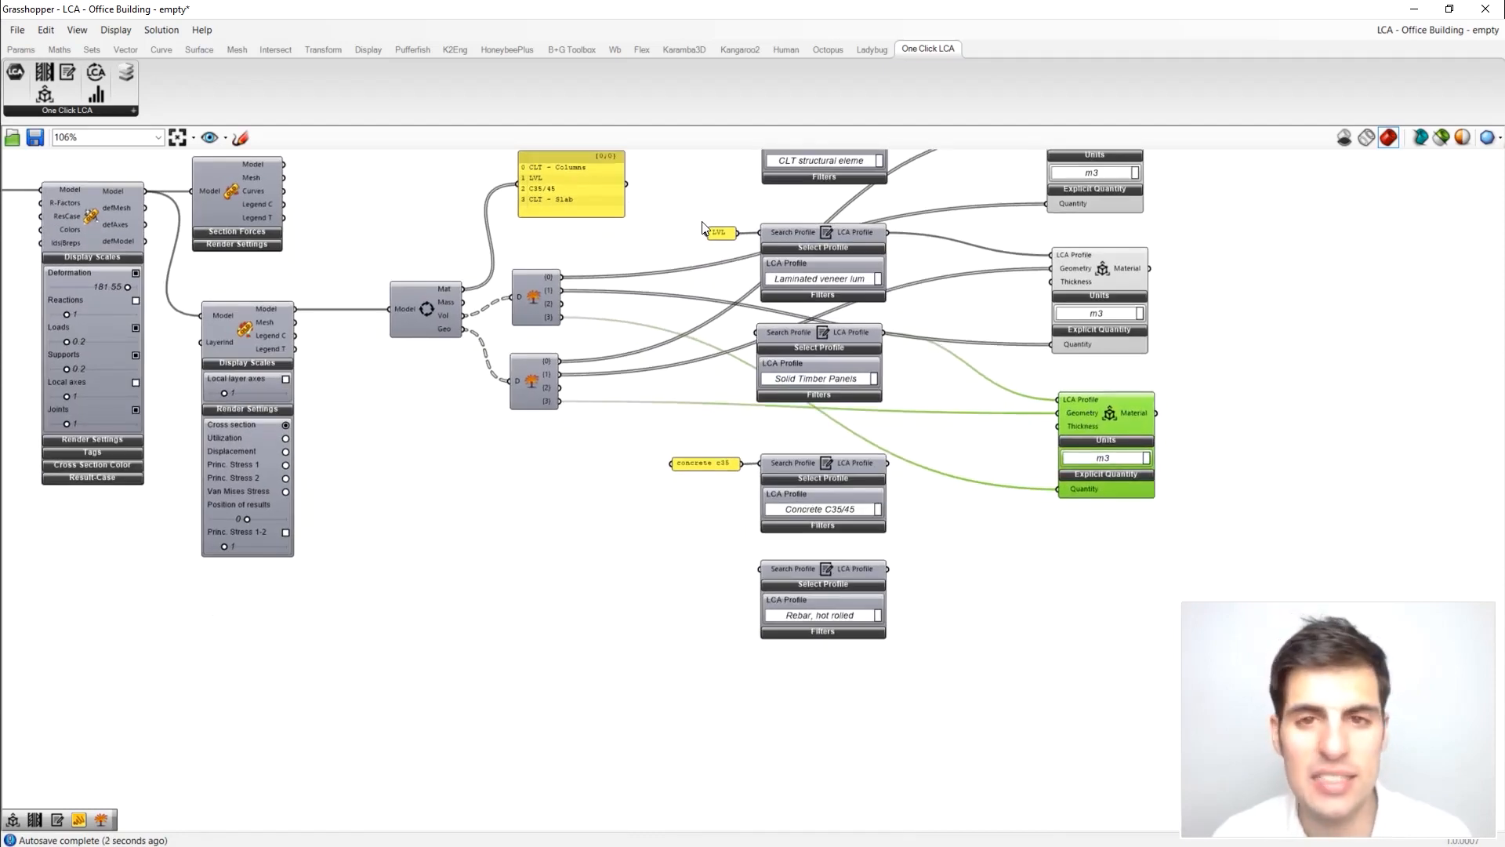
Step: Place a fourth material component at the lower end of the column and connect the Concrete C35/45 profile to it
left_click_drag(45, 95, 1074, 585)
left_click_drag(887, 462, 1027, 542)
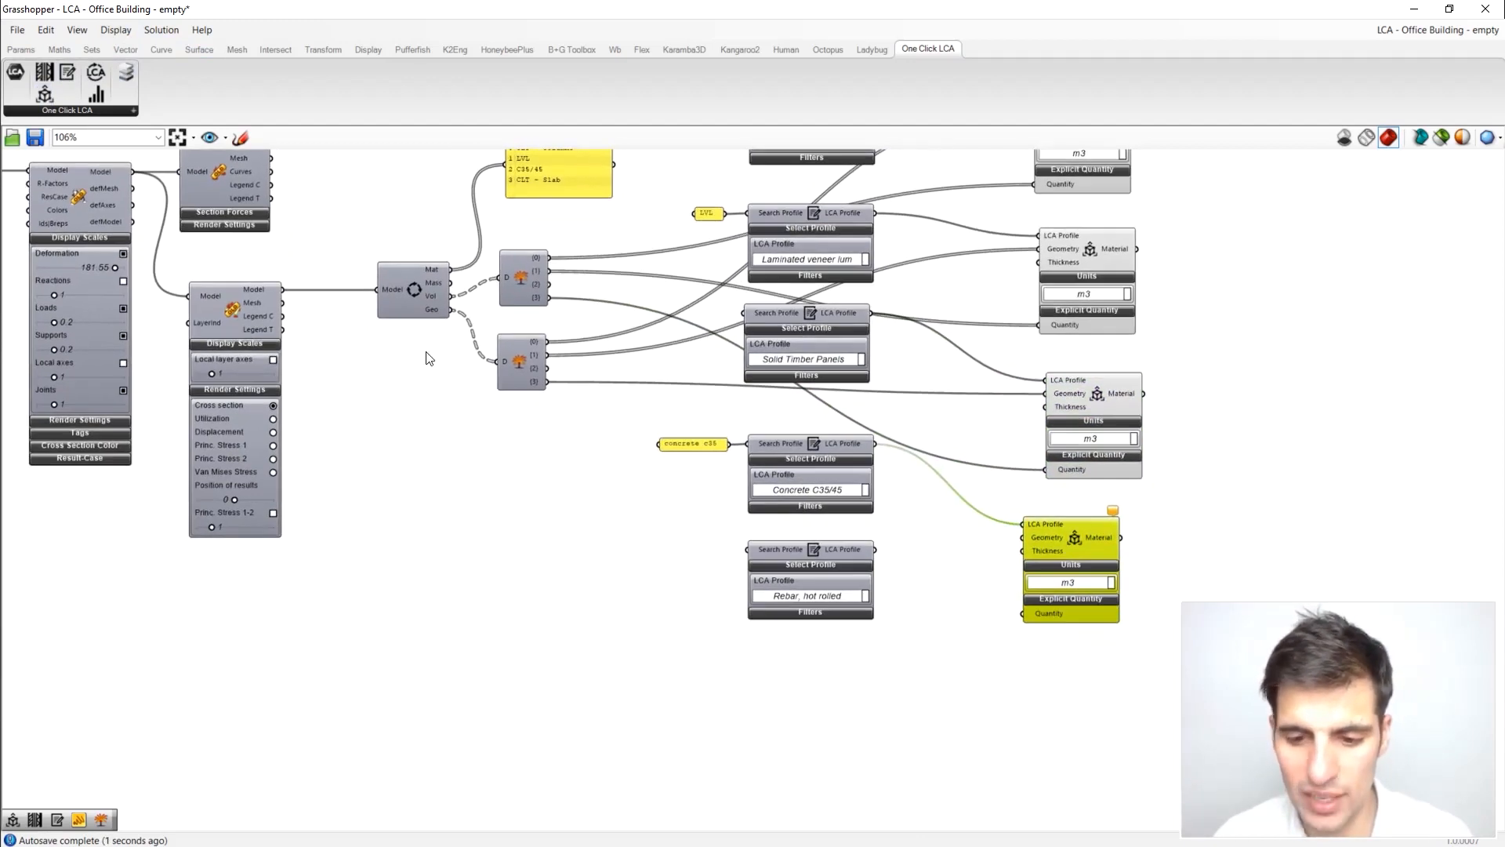
Step: Connect volume branch {2} to the Concrete C35/45 material's Quantity input and geometry branch {2} to its Geometry input
left_click_drag(548, 284, 1021, 616)
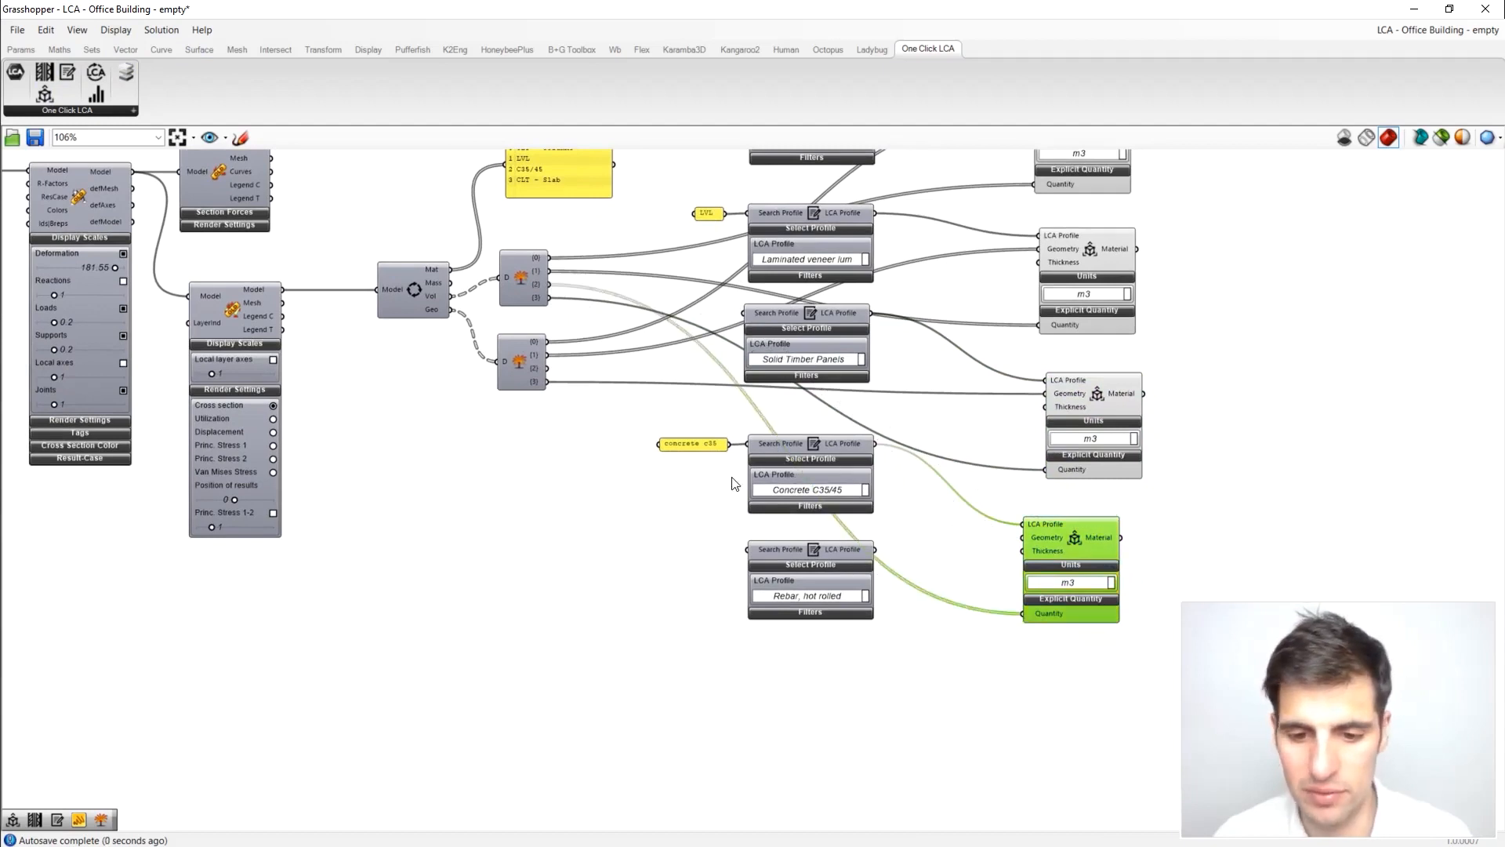
left_click_drag(549, 367, 1023, 537)
Step: Move the Rebar, hot rolled profile further below the Concrete C35/45 profile and line up the concrete material component with the column above
left_click_drag(922, 699, 823, 612)
left_click_drag(797, 547, 802, 643)
left_click_drag(1071, 547, 1085, 543)
right_click_drag(893, 607, 900, 575)
left_click_drag(837, 617, 820, 616)
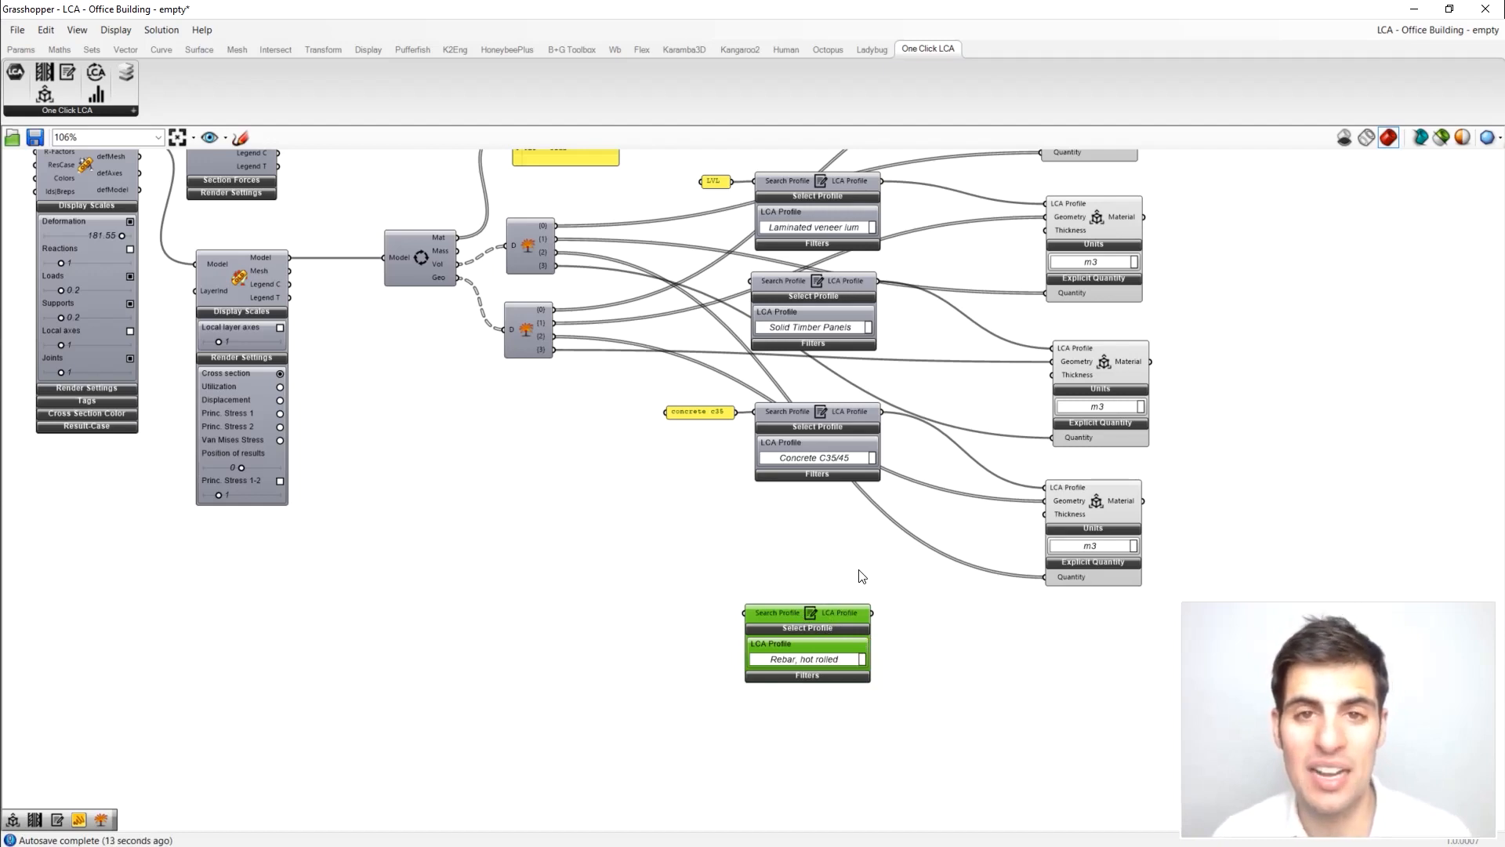
Step: Add a Multiplication component to the empty canvas area beside the Concrete C35/45 and Rebar profiles
double_click(592, 558)
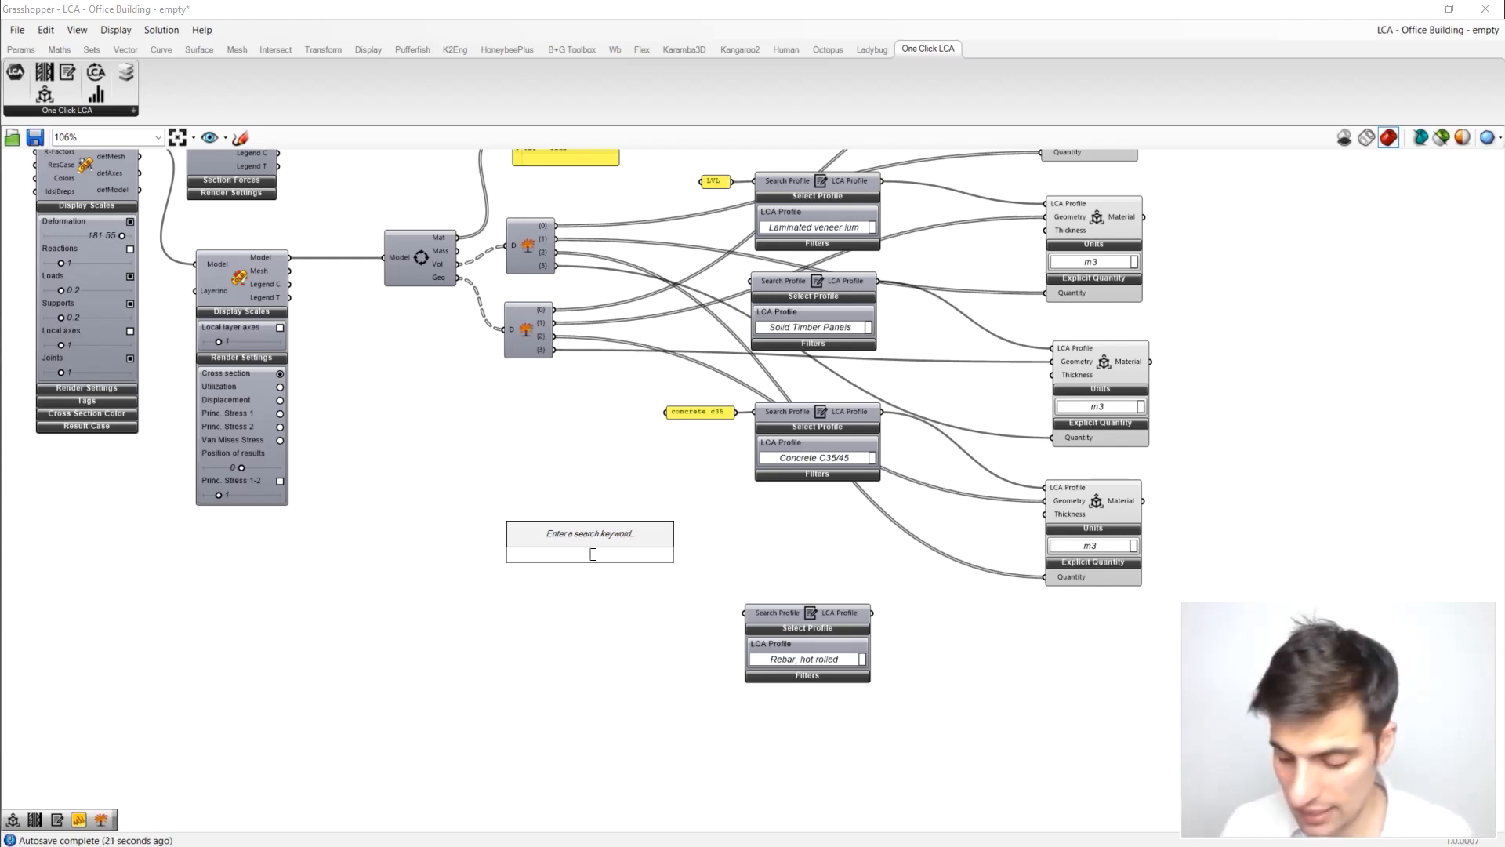
type("mult")
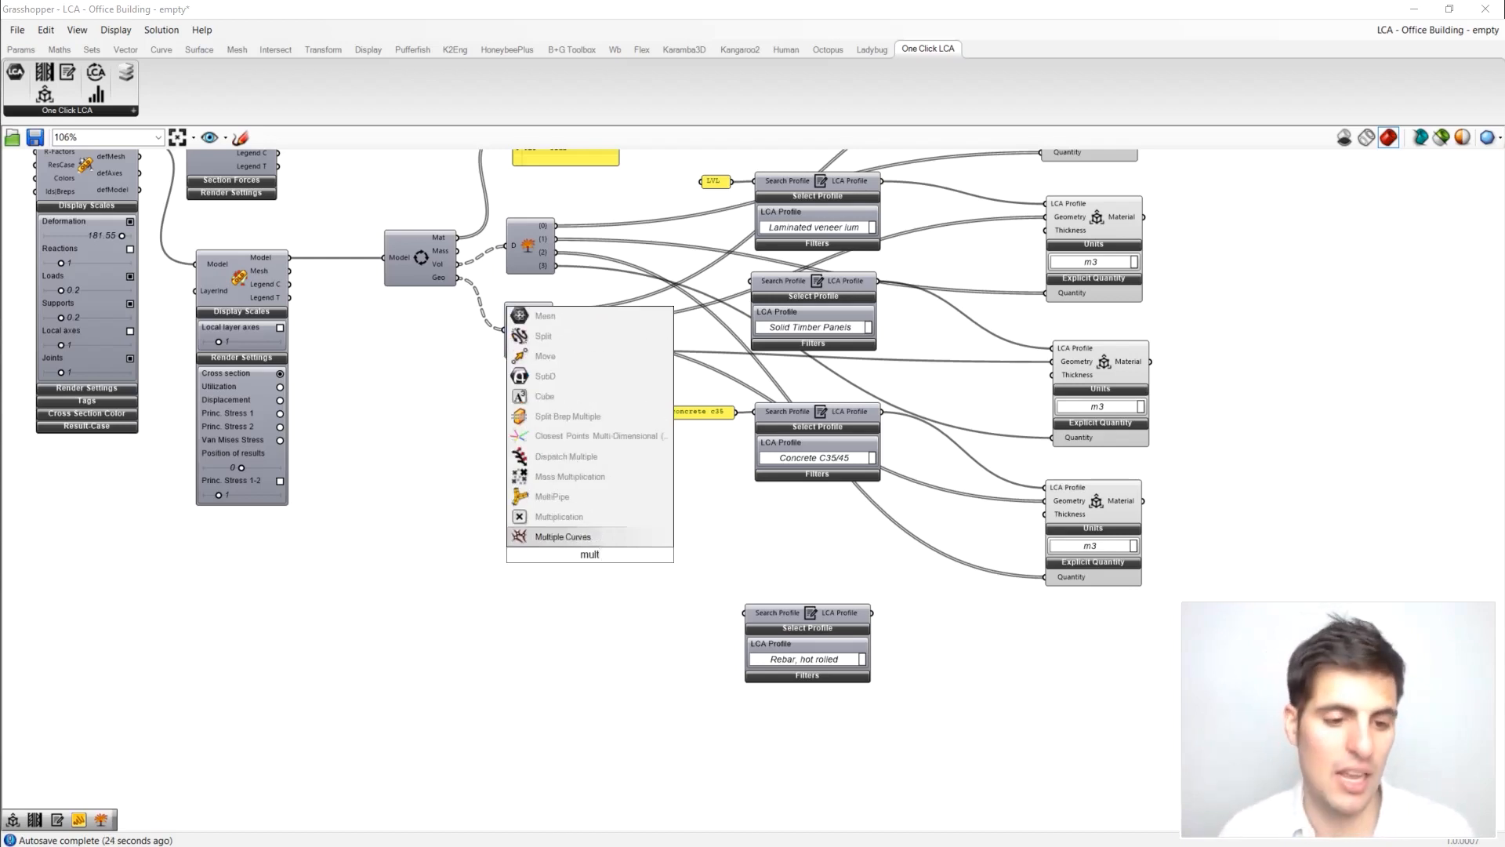
left_click(558, 516)
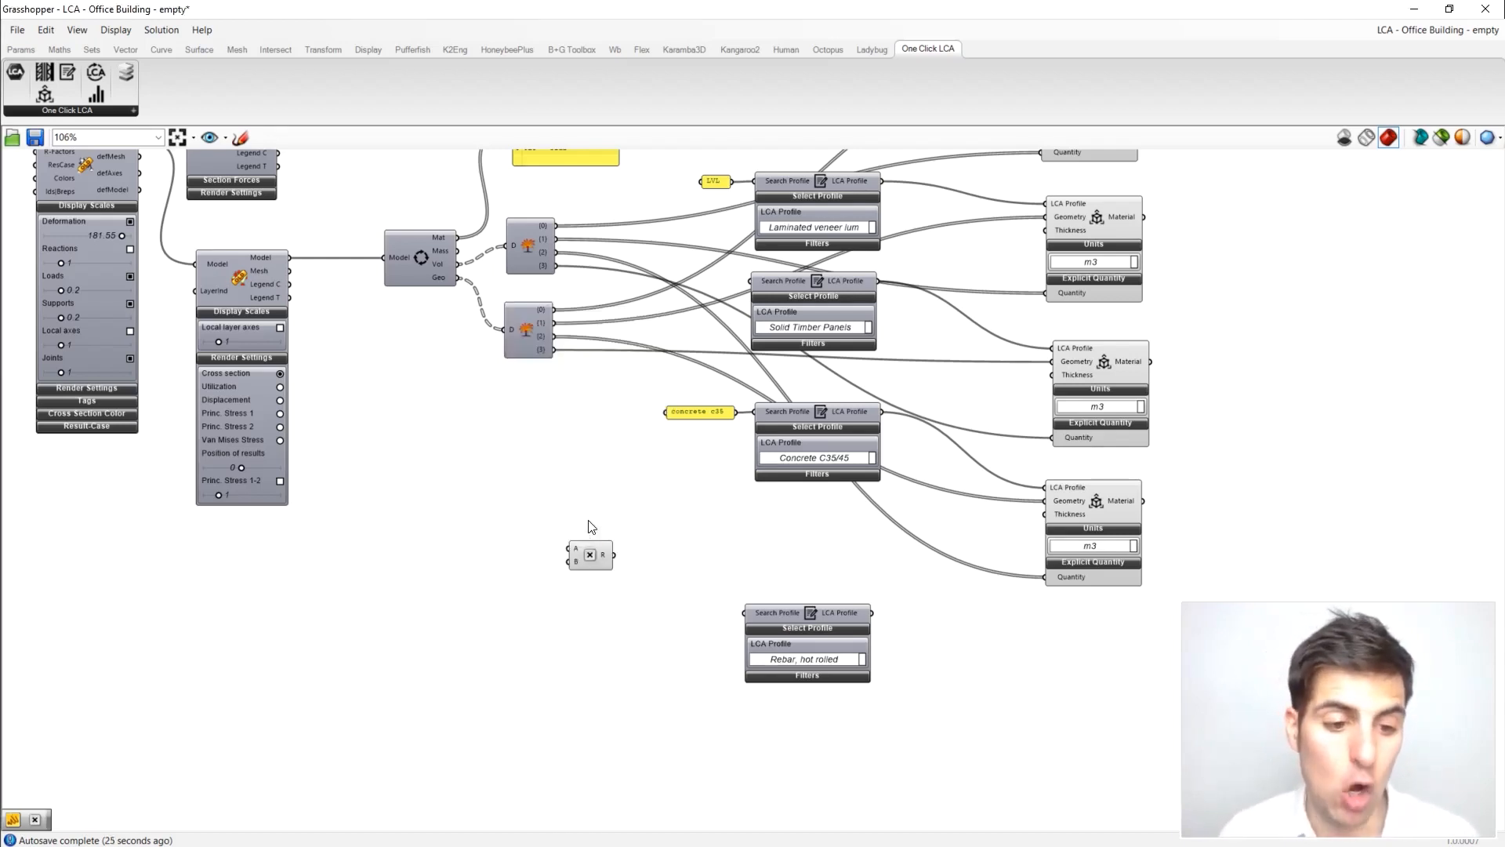
left_click_drag(592, 554, 634, 523)
Step: Connect volume branch {2} to the Multiplication's A input and a panel containing 200 to its B input
right_click_drag(531, 403, 579, 439)
right_click_drag(612, 278, 601, 323)
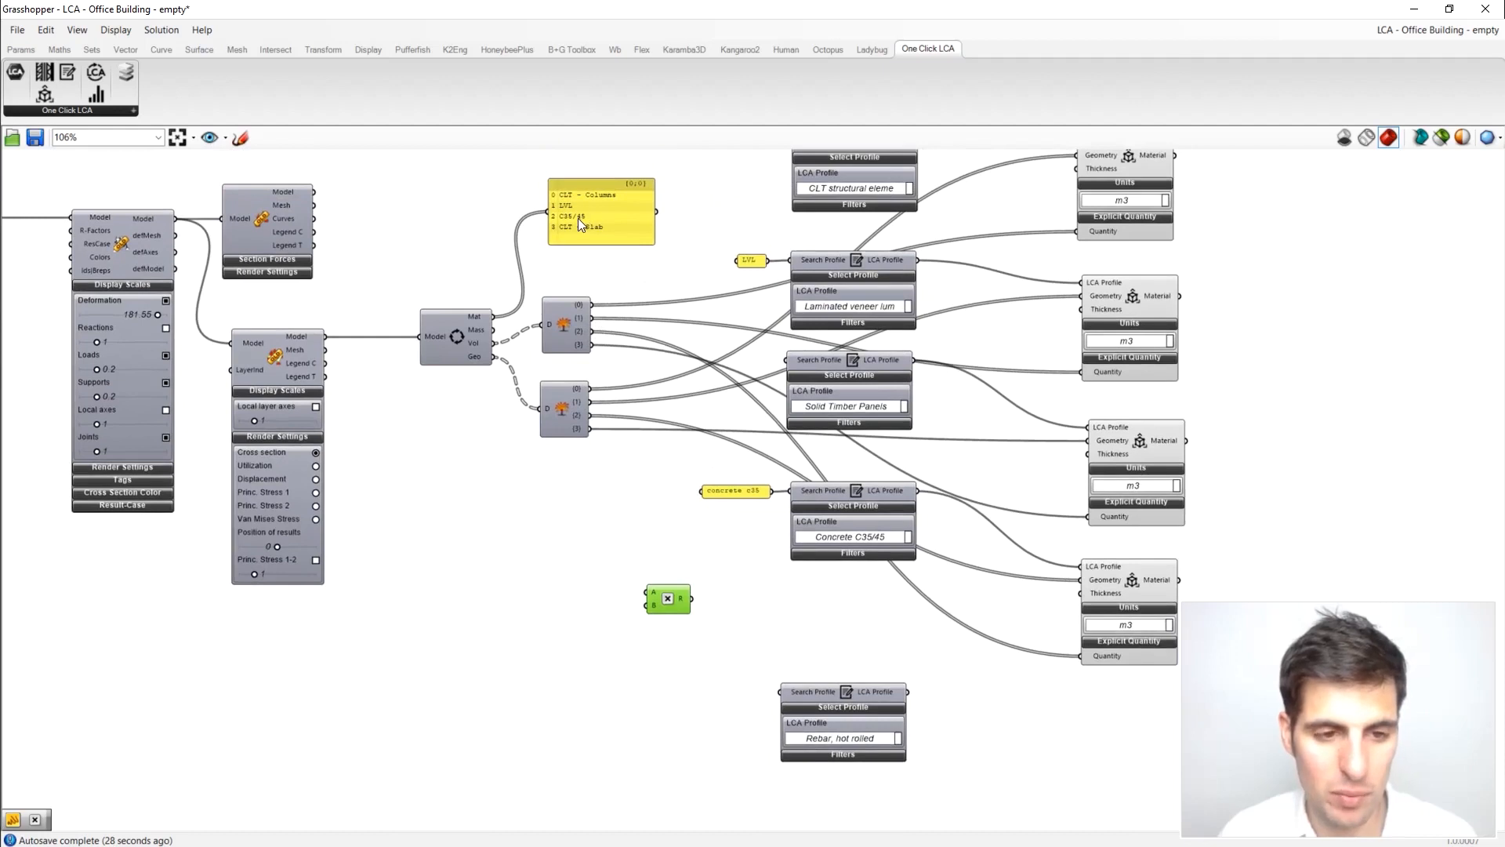
left_click_drag(591, 331, 623, 607)
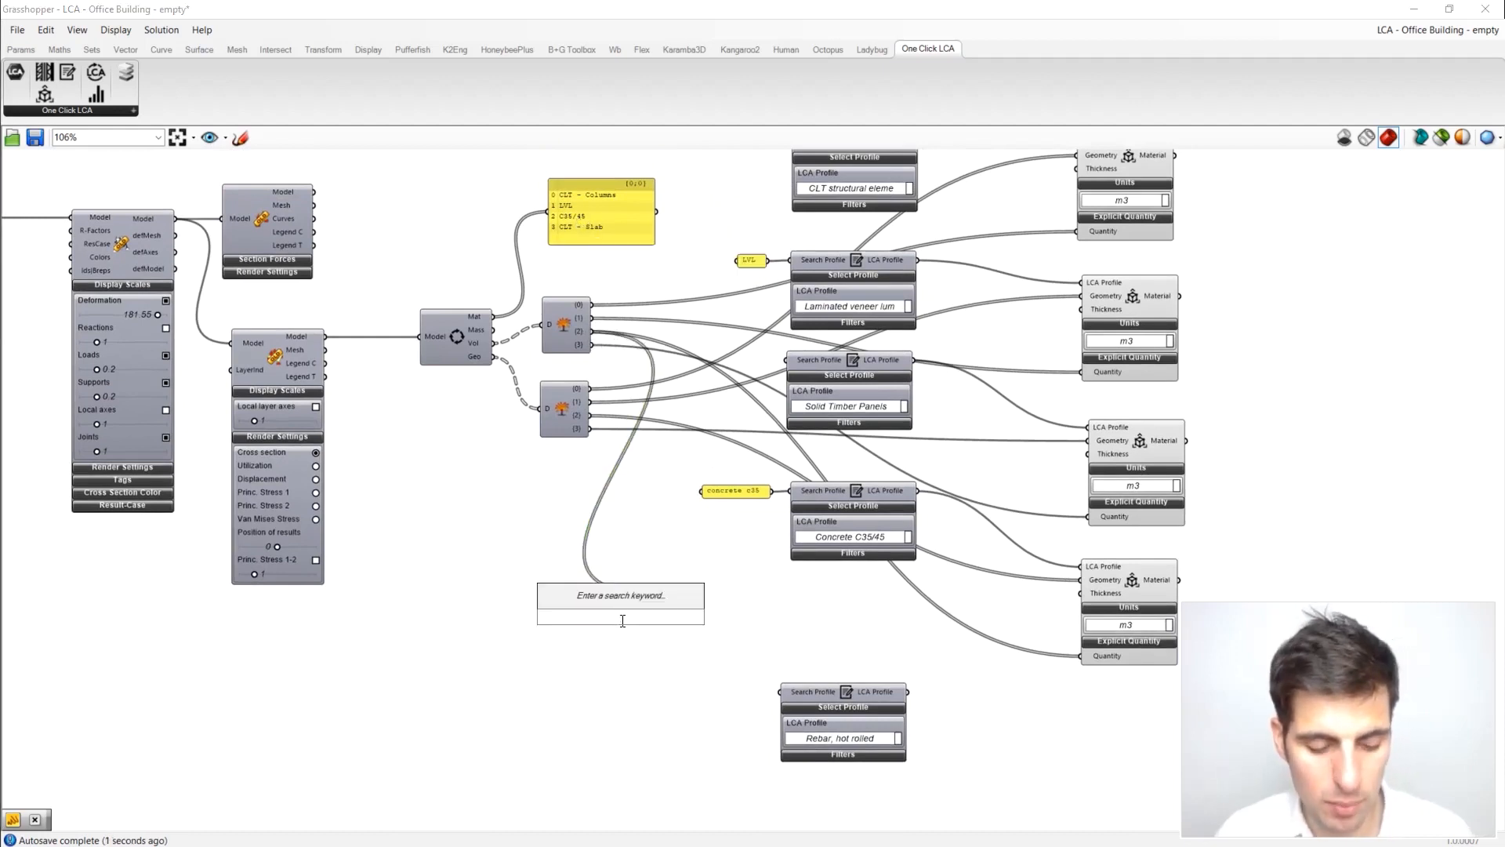
type("panel")
key("Return")
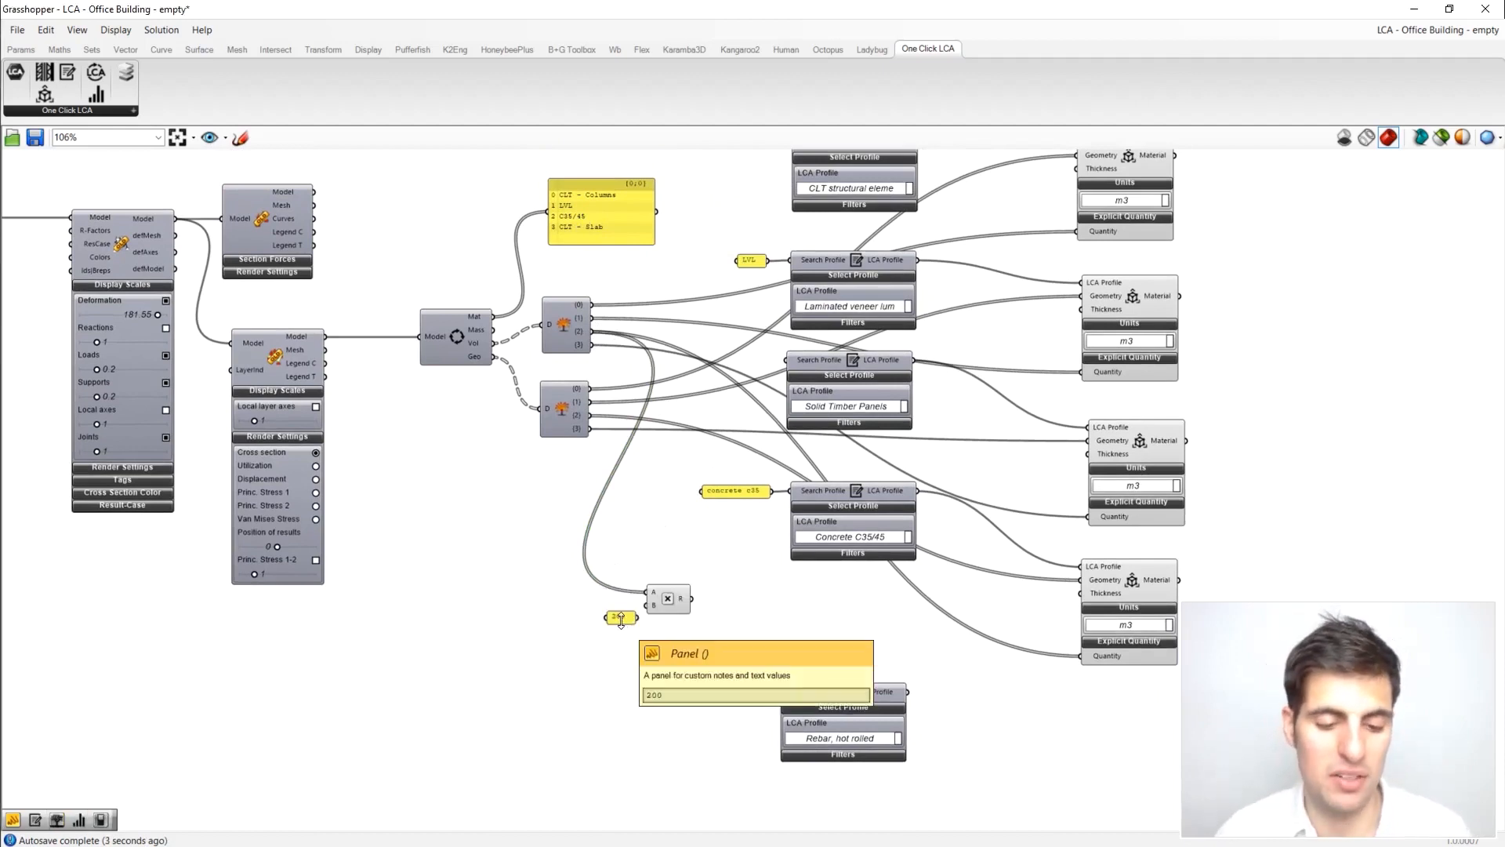
left_click_drag(688, 602, 724, 615)
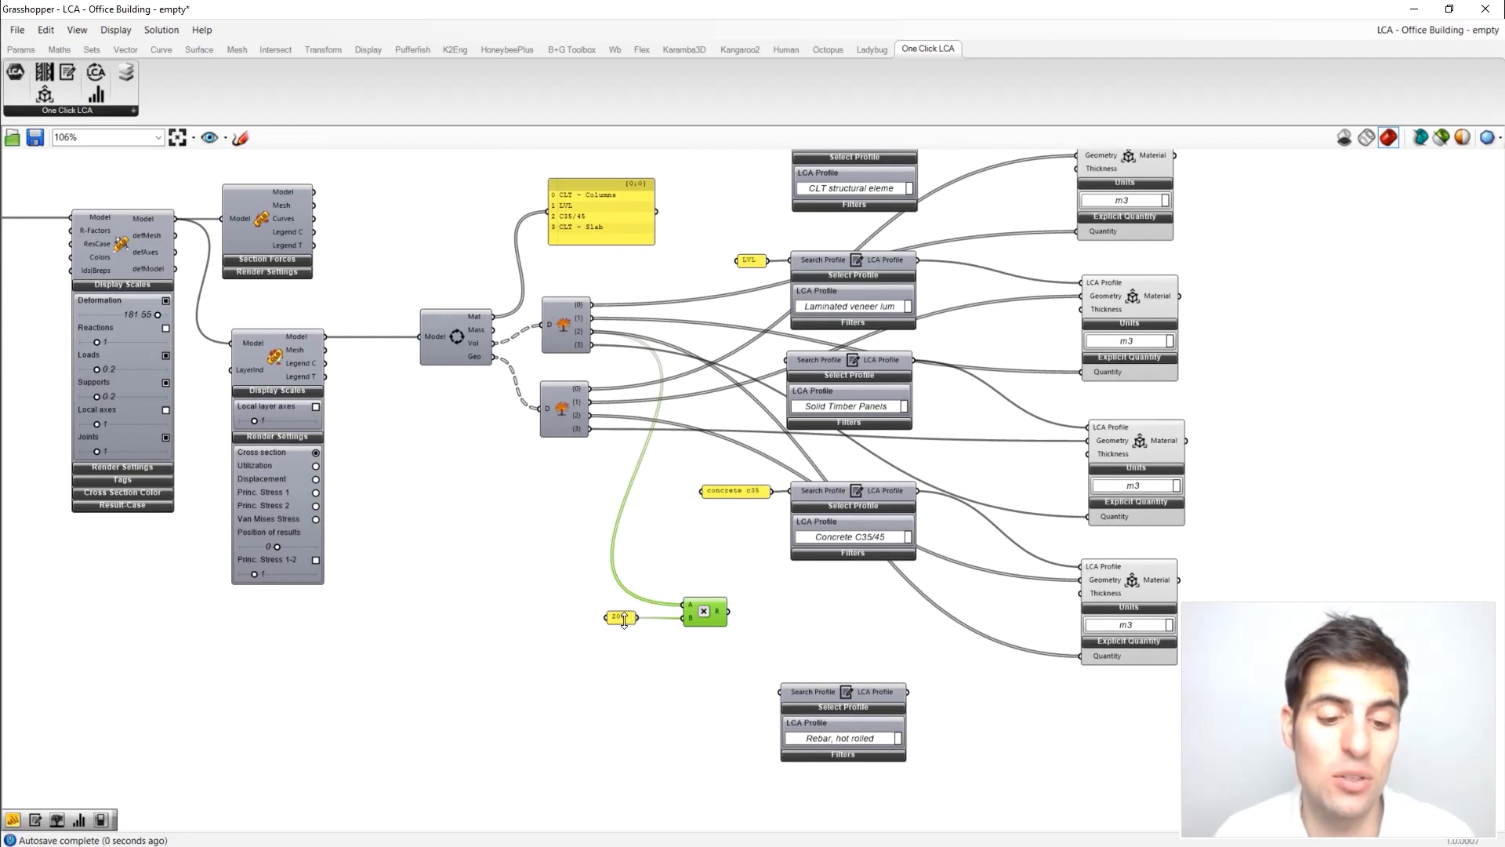
Step: Place the 200 panel close to the Multiplication component and move both together below the Rebar, hot rolled profile
left_click_drag(625, 620, 648, 619)
left_click(693, 620, "shift")
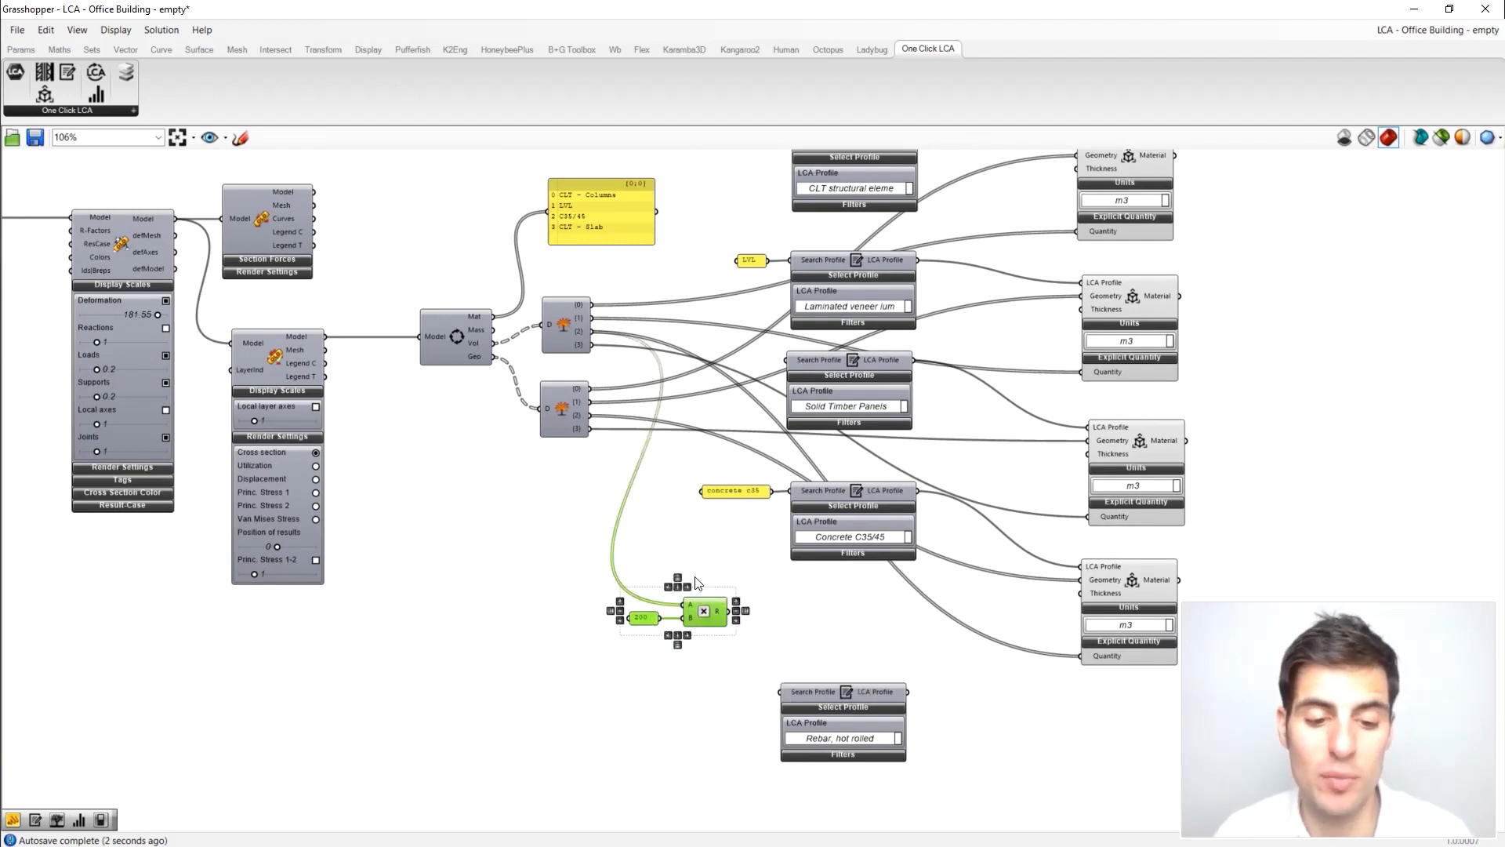
right_click_drag(715, 585, 680, 534)
left_click_drag(670, 559, 938, 779)
right_click_drag(1006, 737, 910, 660)
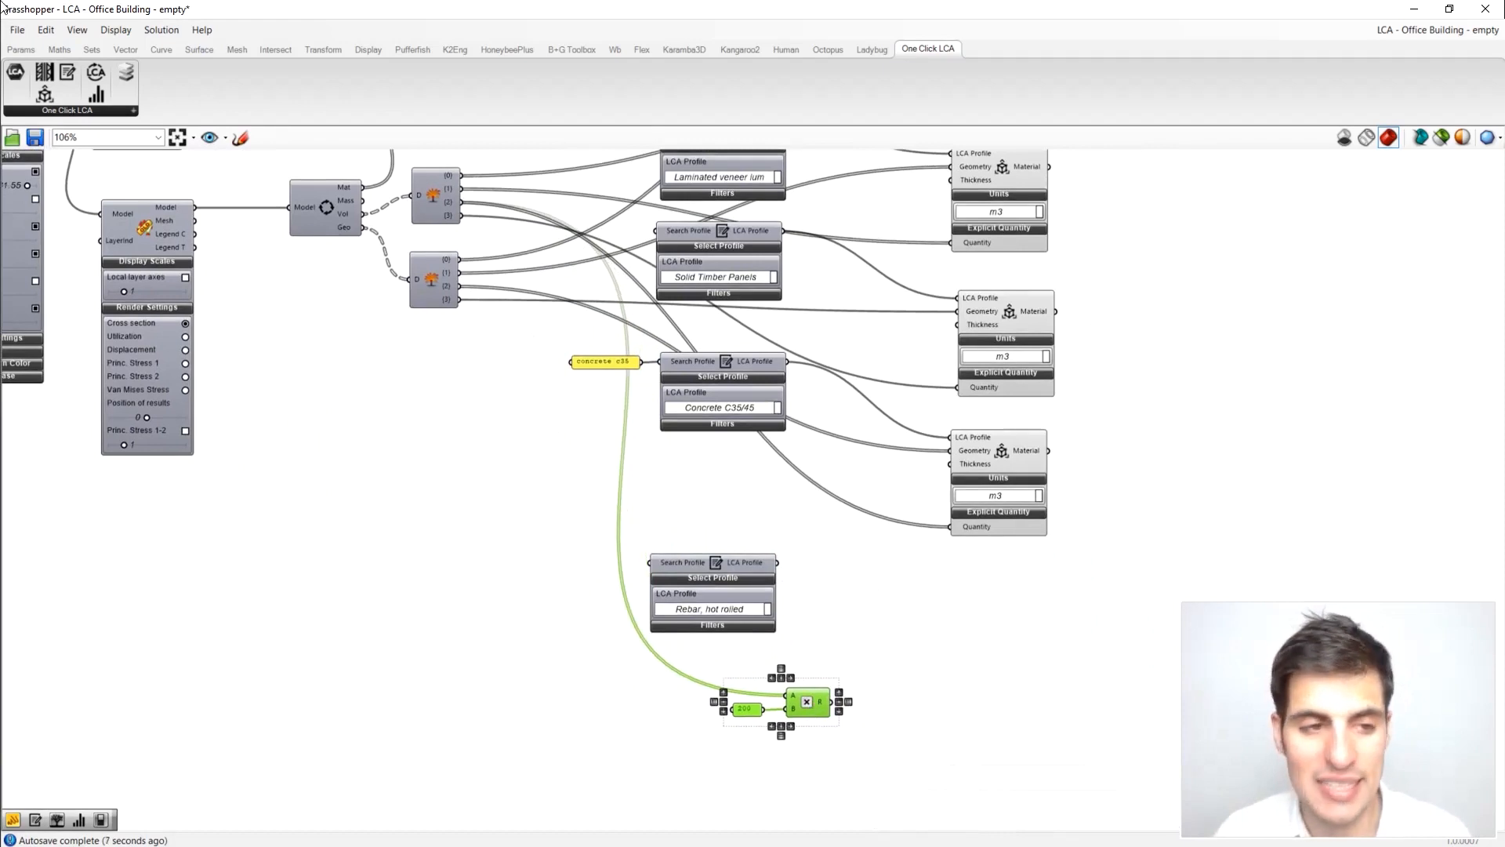
Step: Add a fifth One Click LCA material component for the rebar
left_click(45, 94)
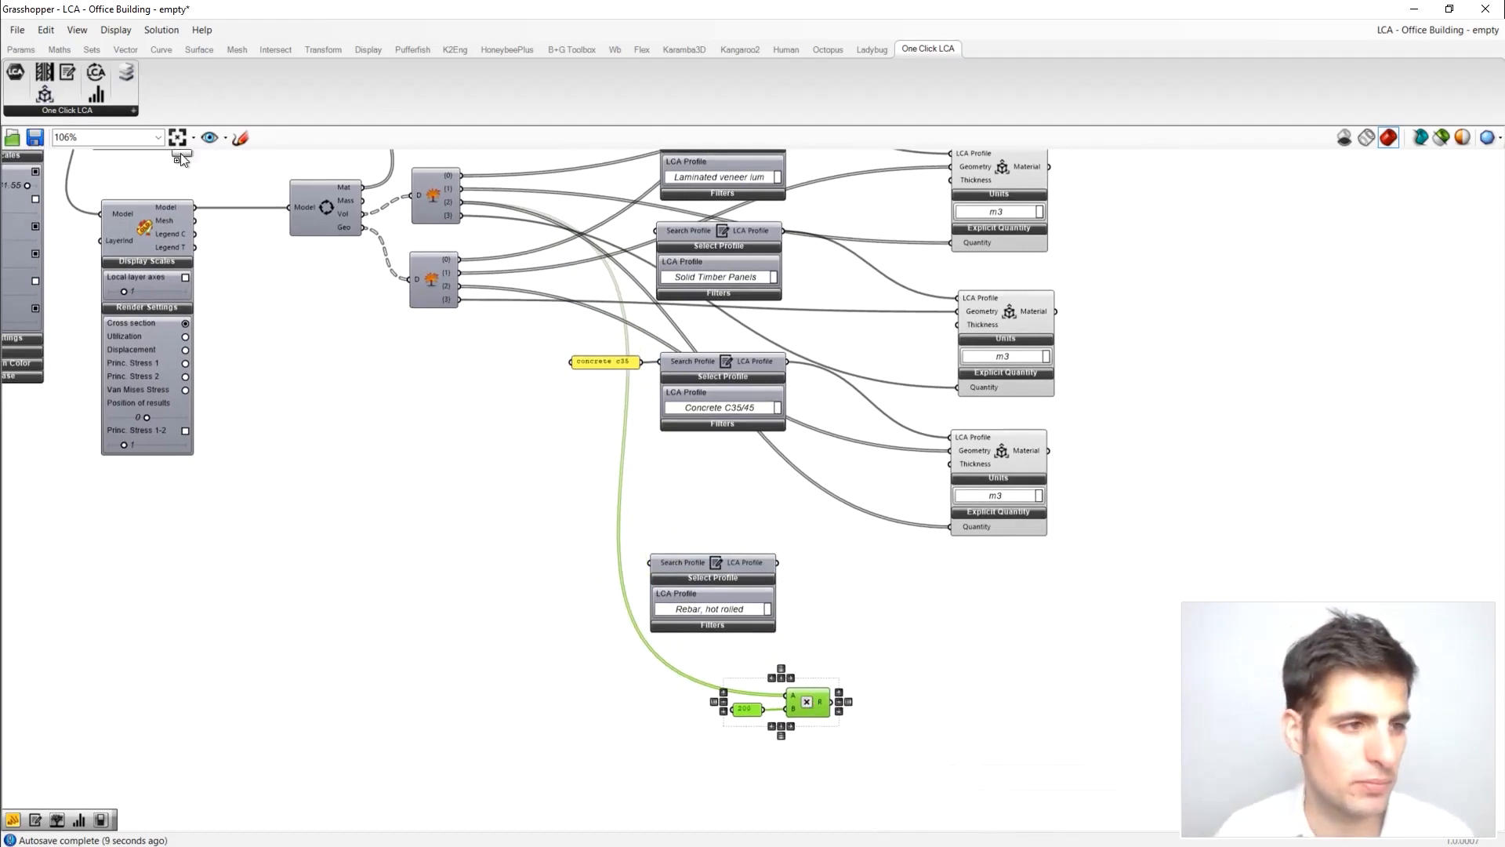
Step: Add a material component for the rebar, feeding it the Rebar, hot rolled profile and the multiplication result as quantity, and move the multiplication closer
left_click(958, 622)
left_click_drag(776, 562, 946, 609)
left_click_drag(832, 702, 946, 698)
left_click_drag(899, 755, 735, 688)
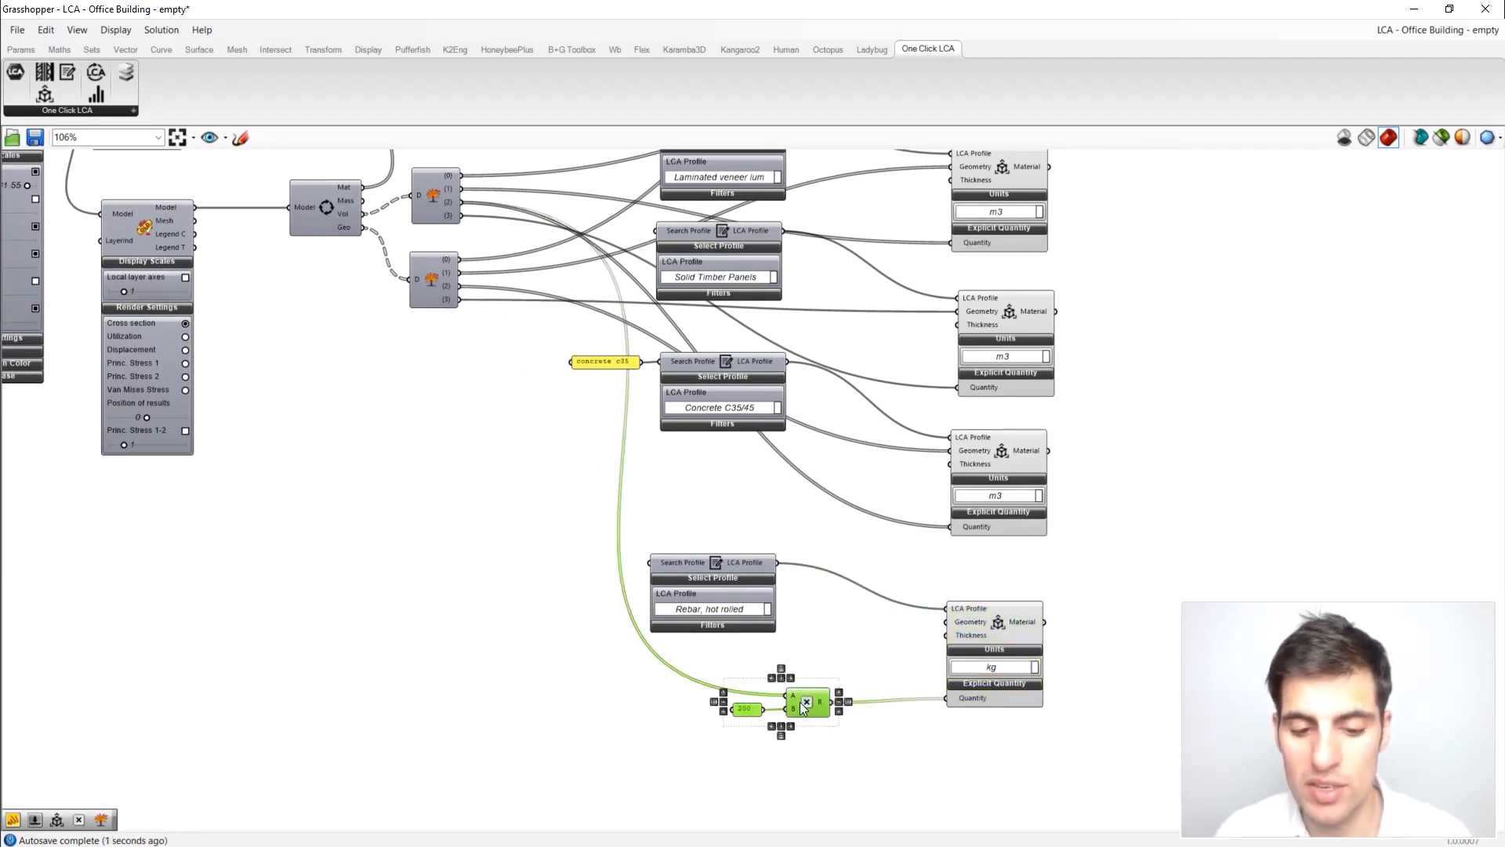
left_click_drag(821, 705, 850, 700)
left_click(894, 624)
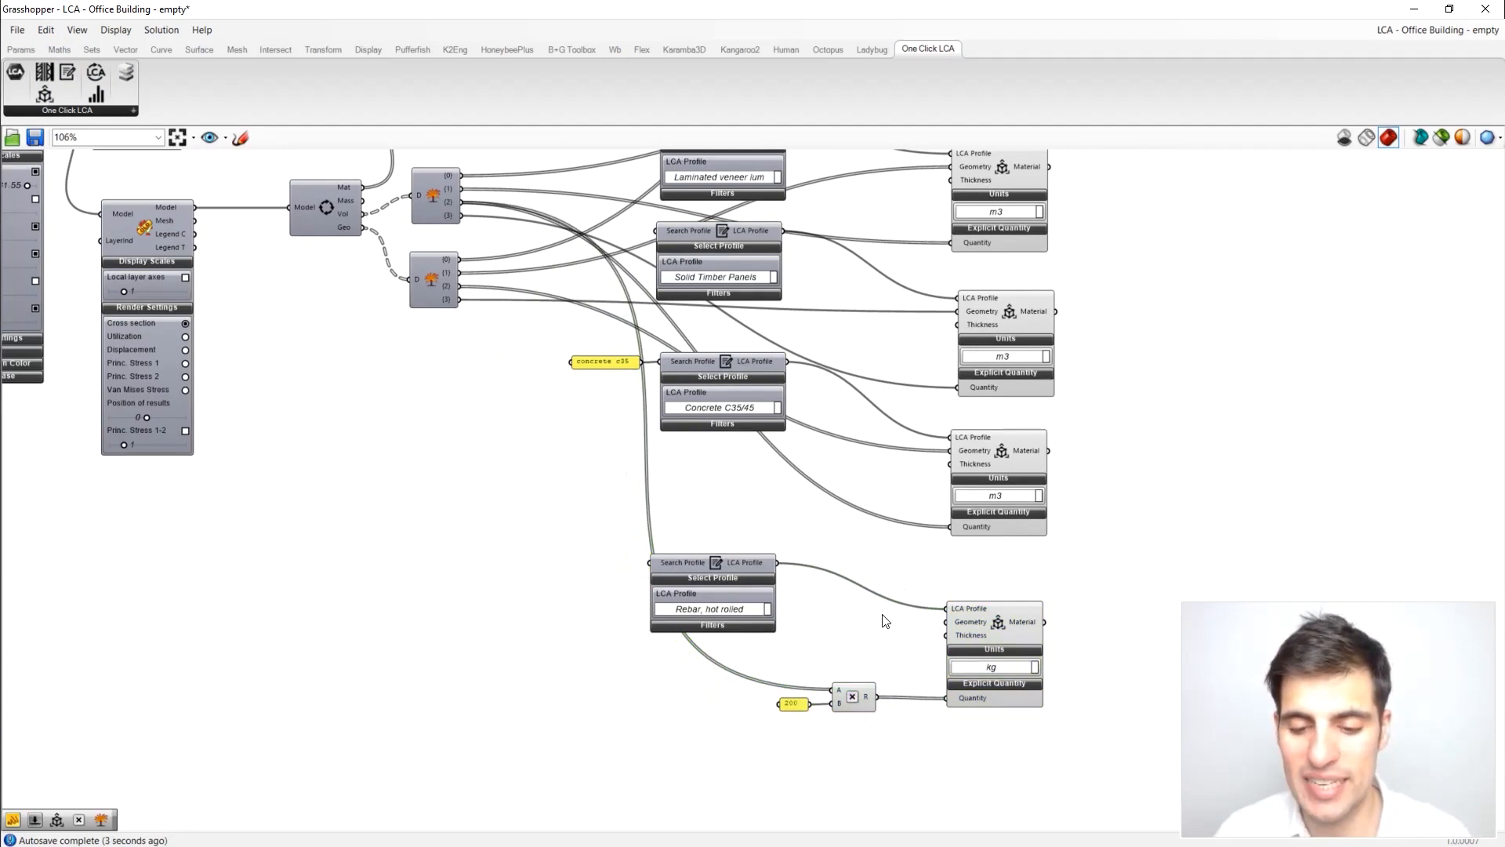
Step: Add a Construction component fed by the CLT structural material and set its class to COLUMN
scroll(977, 520, "down", 3)
right_click_drag(1118, 350, 947, 412)
scroll(964, 467, "down", 1)
scroll(778, 365, "up", 2)
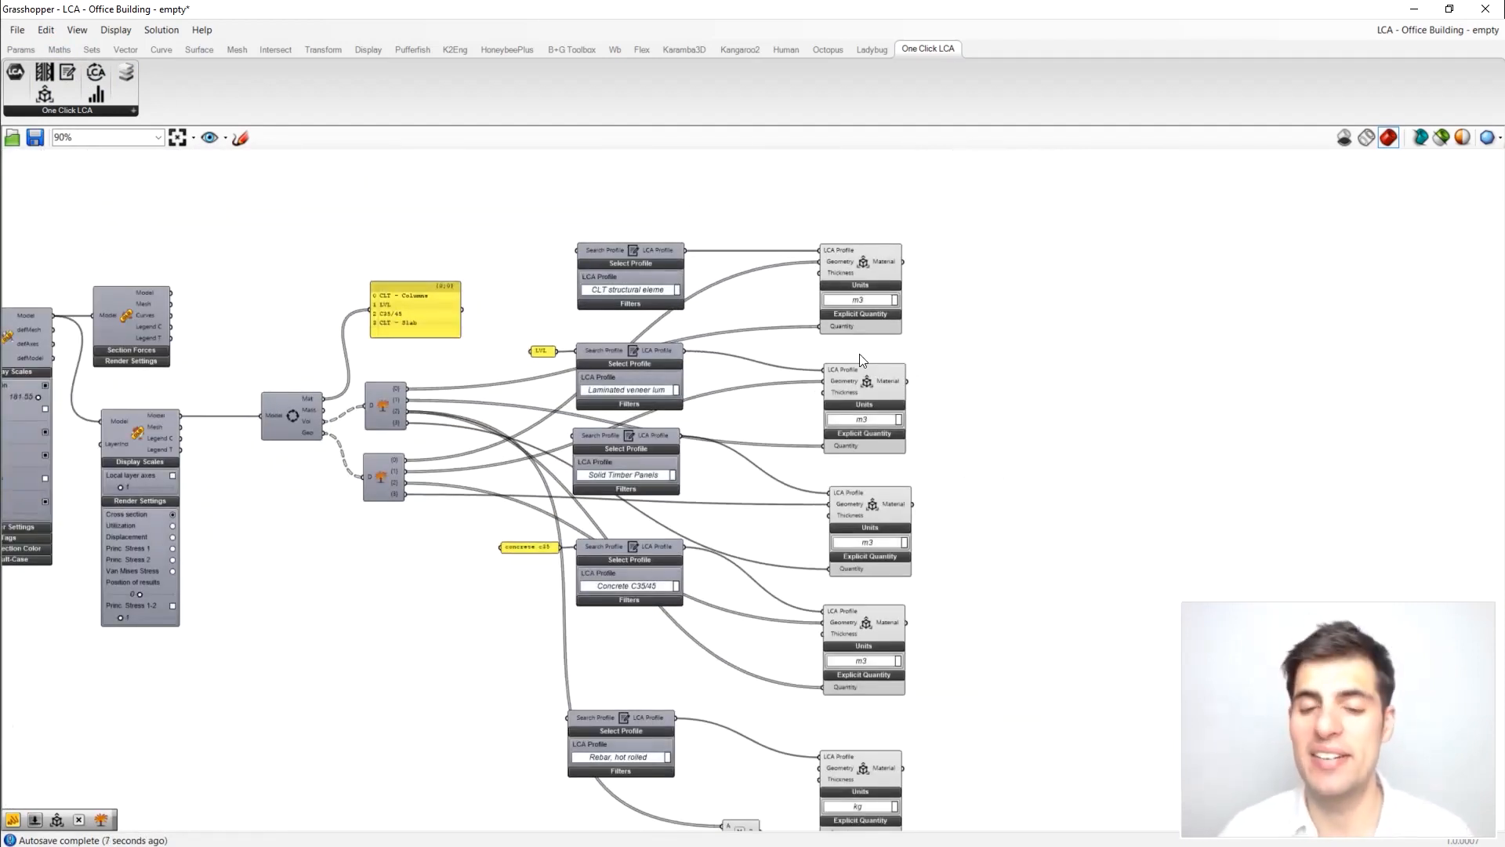
left_click(43, 77)
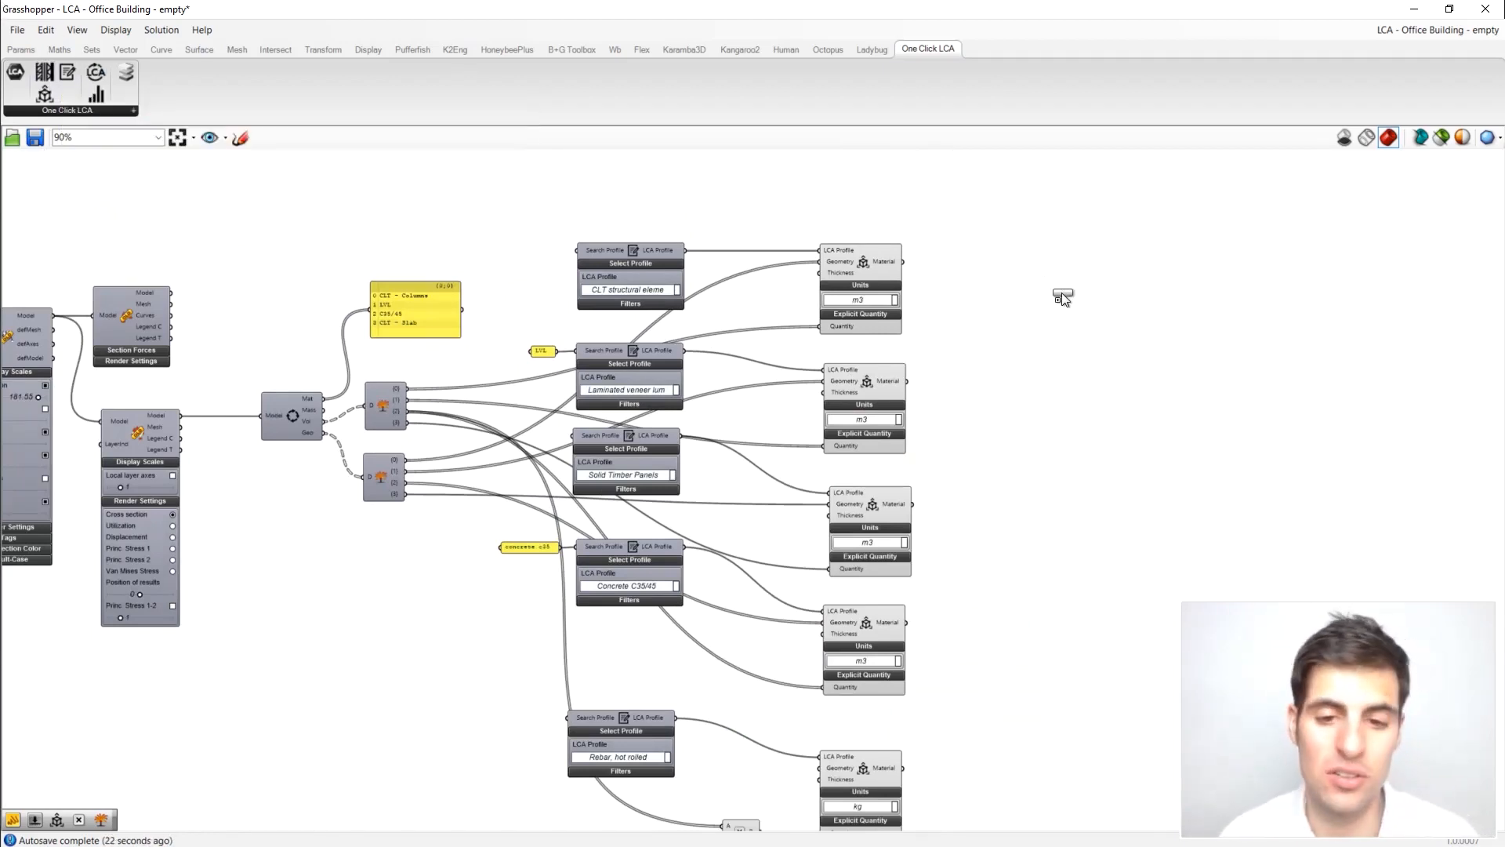
left_click(1129, 292)
left_click_drag(1126, 257, 1102, 260)
left_click_drag(904, 261, 1107, 265)
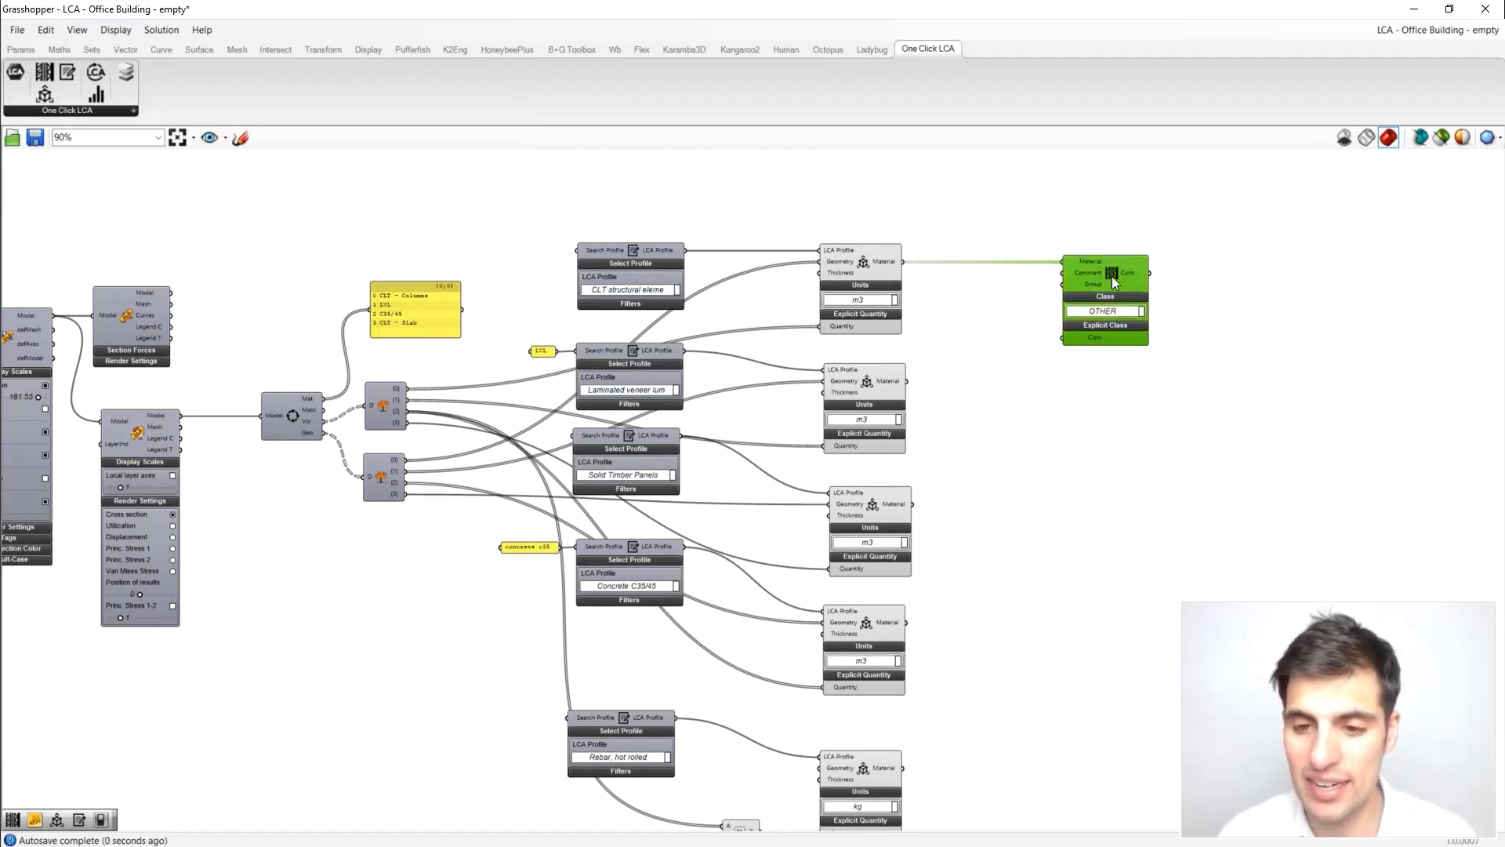
right_click_drag(912, 311, 924, 306)
left_click(1142, 311)
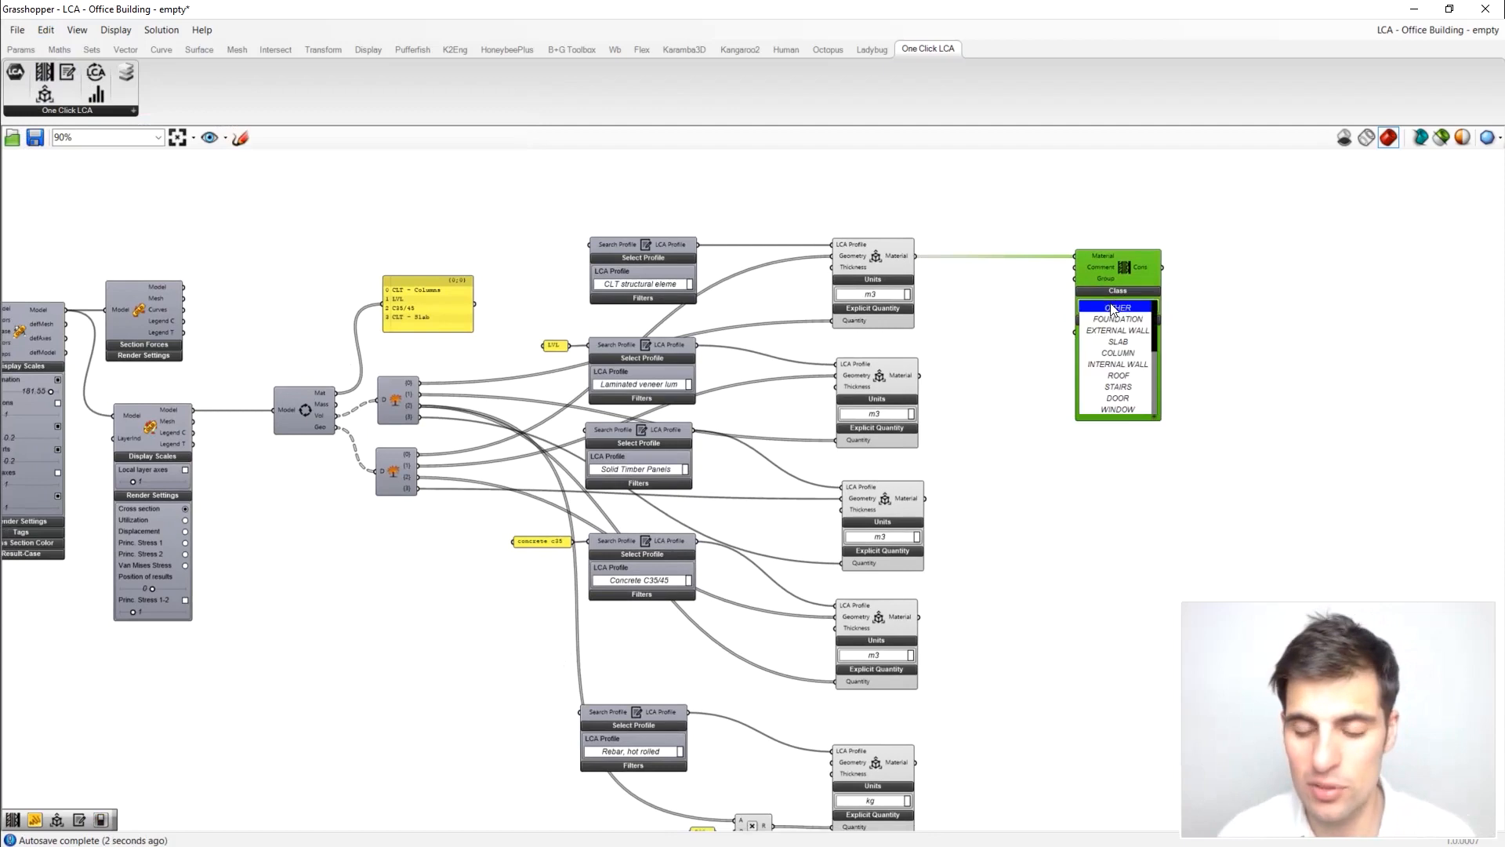
left_click(1118, 353)
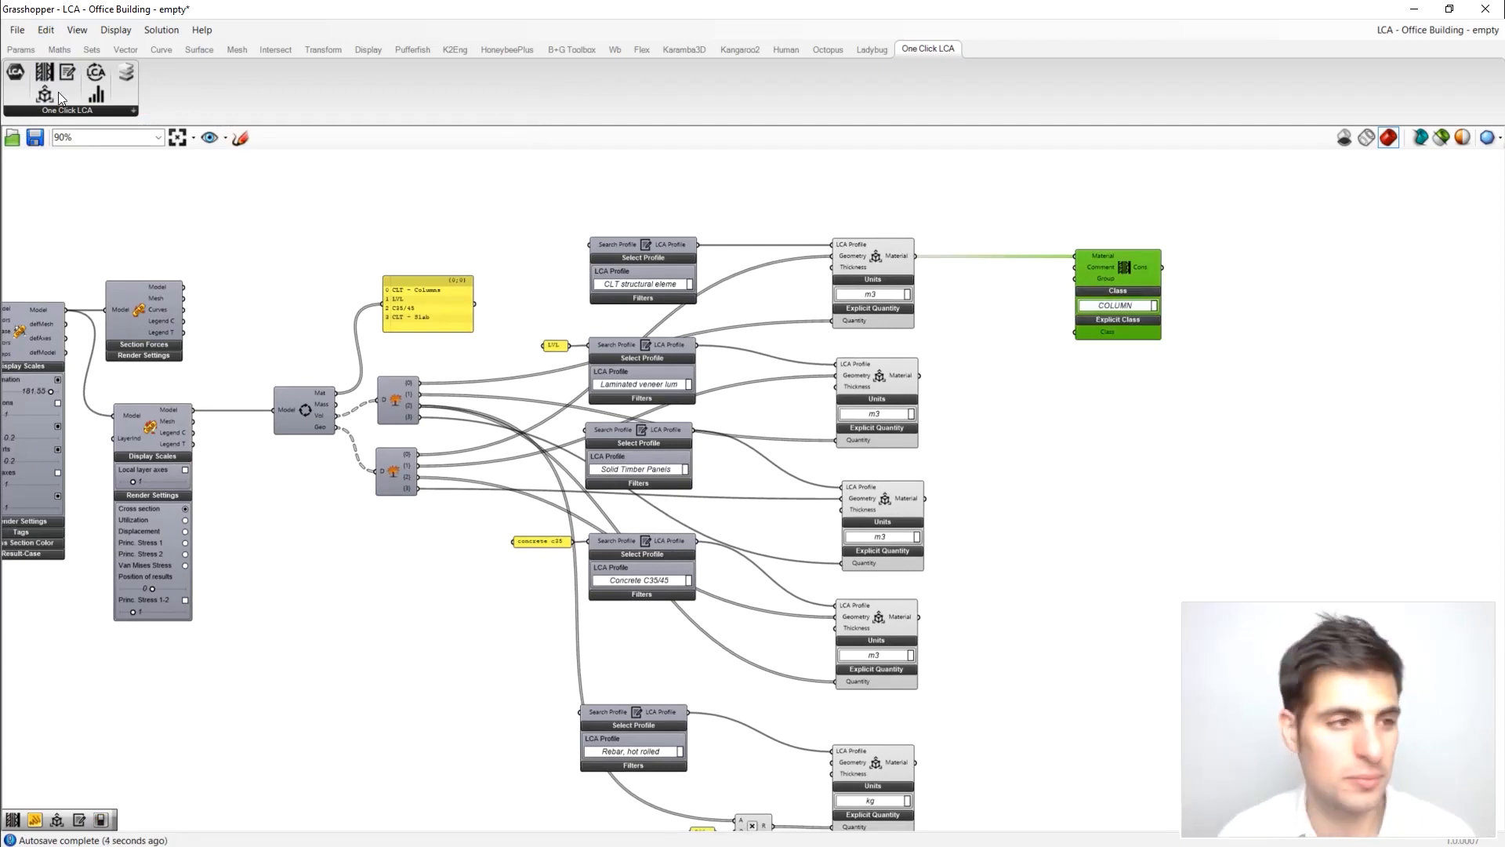
Step: Add a second Construction component with class SLAB, fed by both the laminated veneer lumber and solid timber panel materials
left_click_drag(45, 78, 1047, 374)
left_click_drag(920, 375, 1083, 381)
left_click(1097, 433)
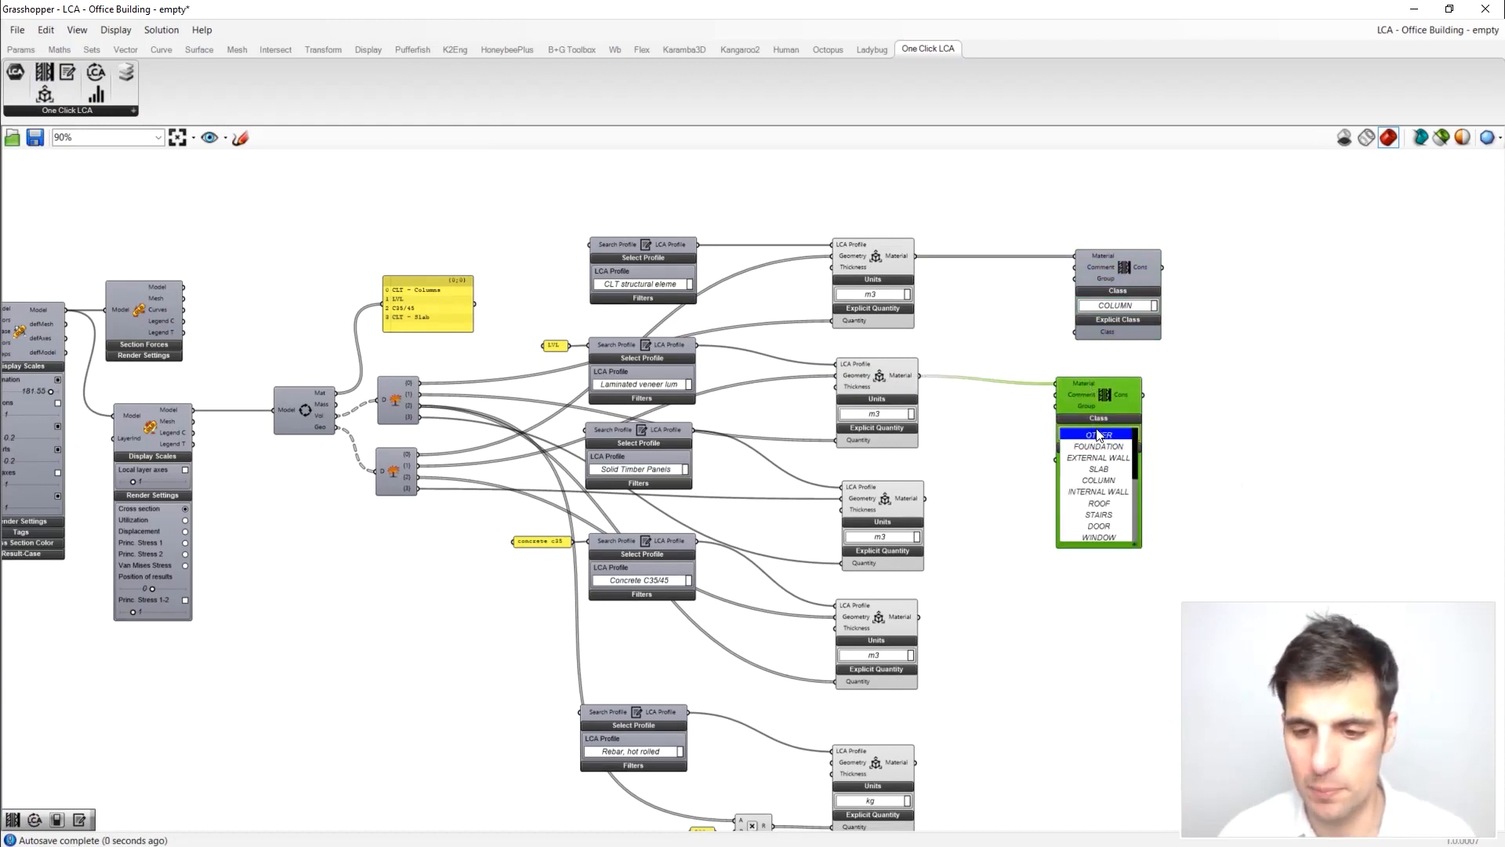
left_click(1112, 469)
left_click_drag(1112, 399, 1132, 395)
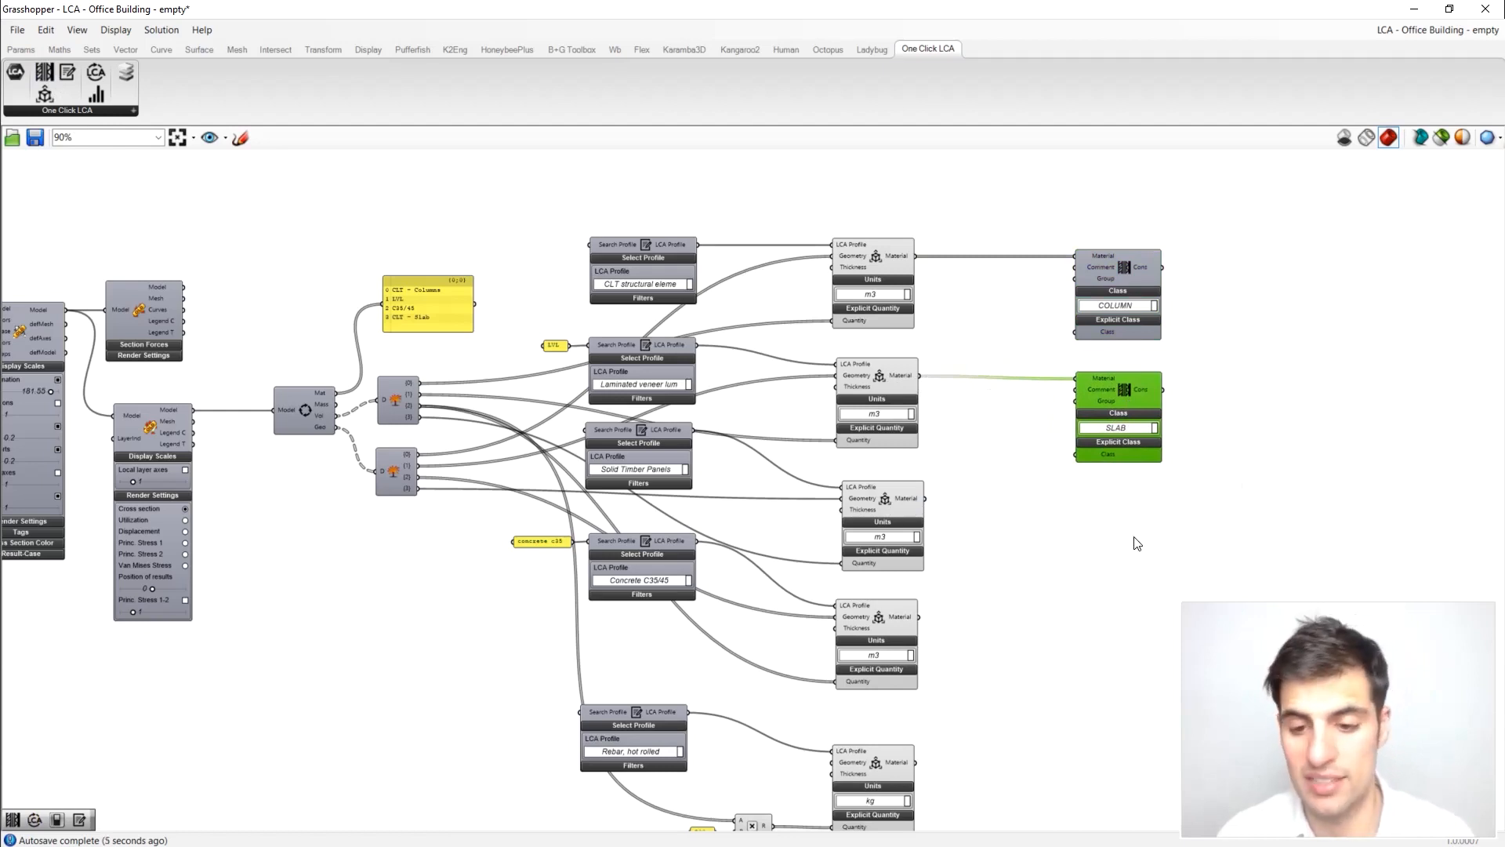
right_click_drag(1134, 536, 1096, 532)
left_click_drag(887, 494, 1039, 375)
Step: Add a third Construction component with class INTERNAL WALL, fed by both the Concrete C35/45 and rebar materials
right_click_drag(1095, 453, 1042, 323)
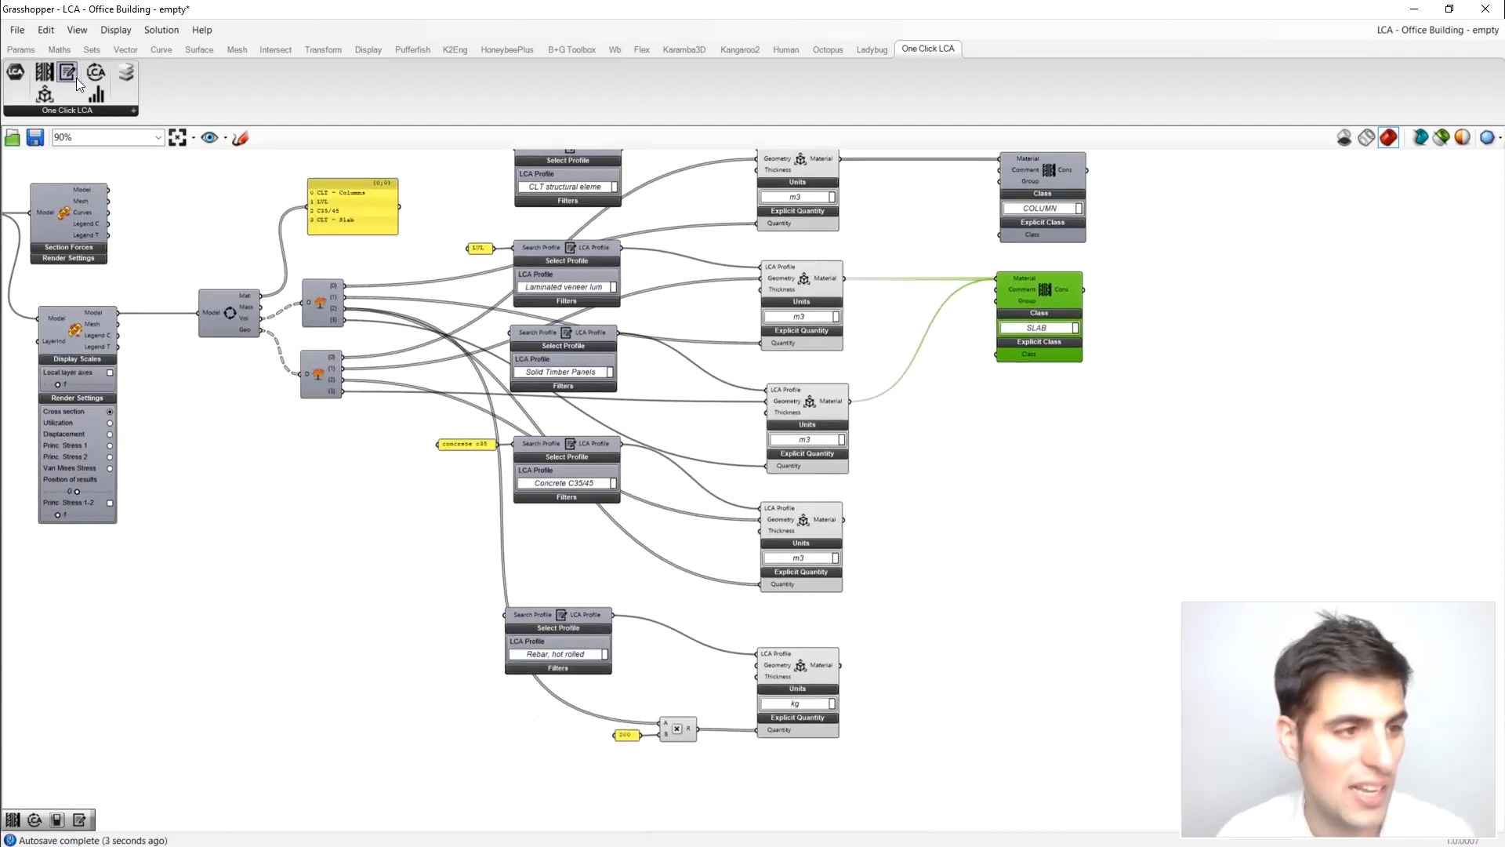
left_click_drag(1057, 499, 1045, 458)
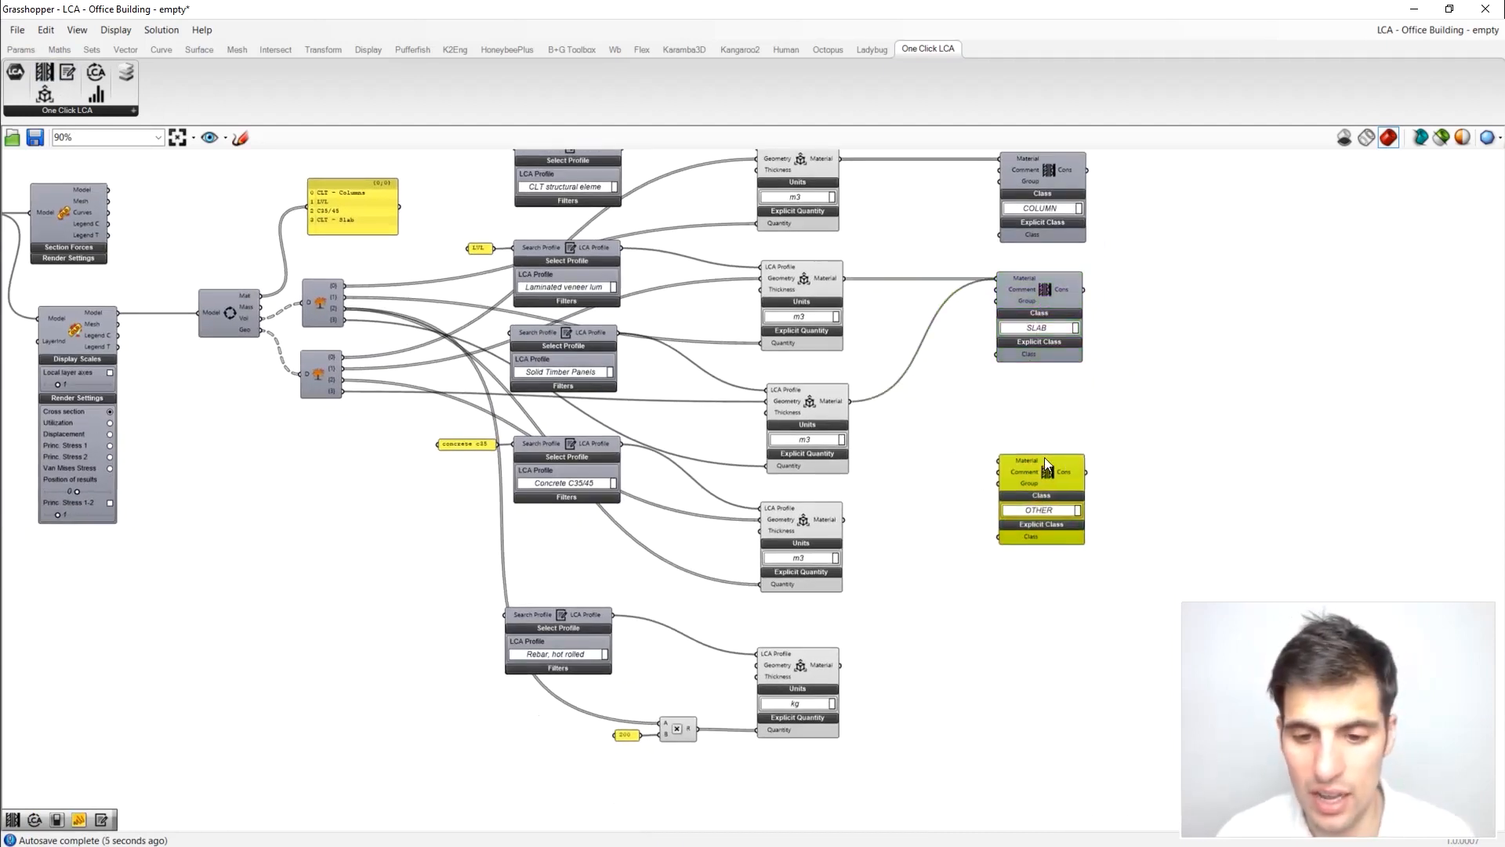
left_click_drag(843, 519, 999, 461)
left_click(1077, 510)
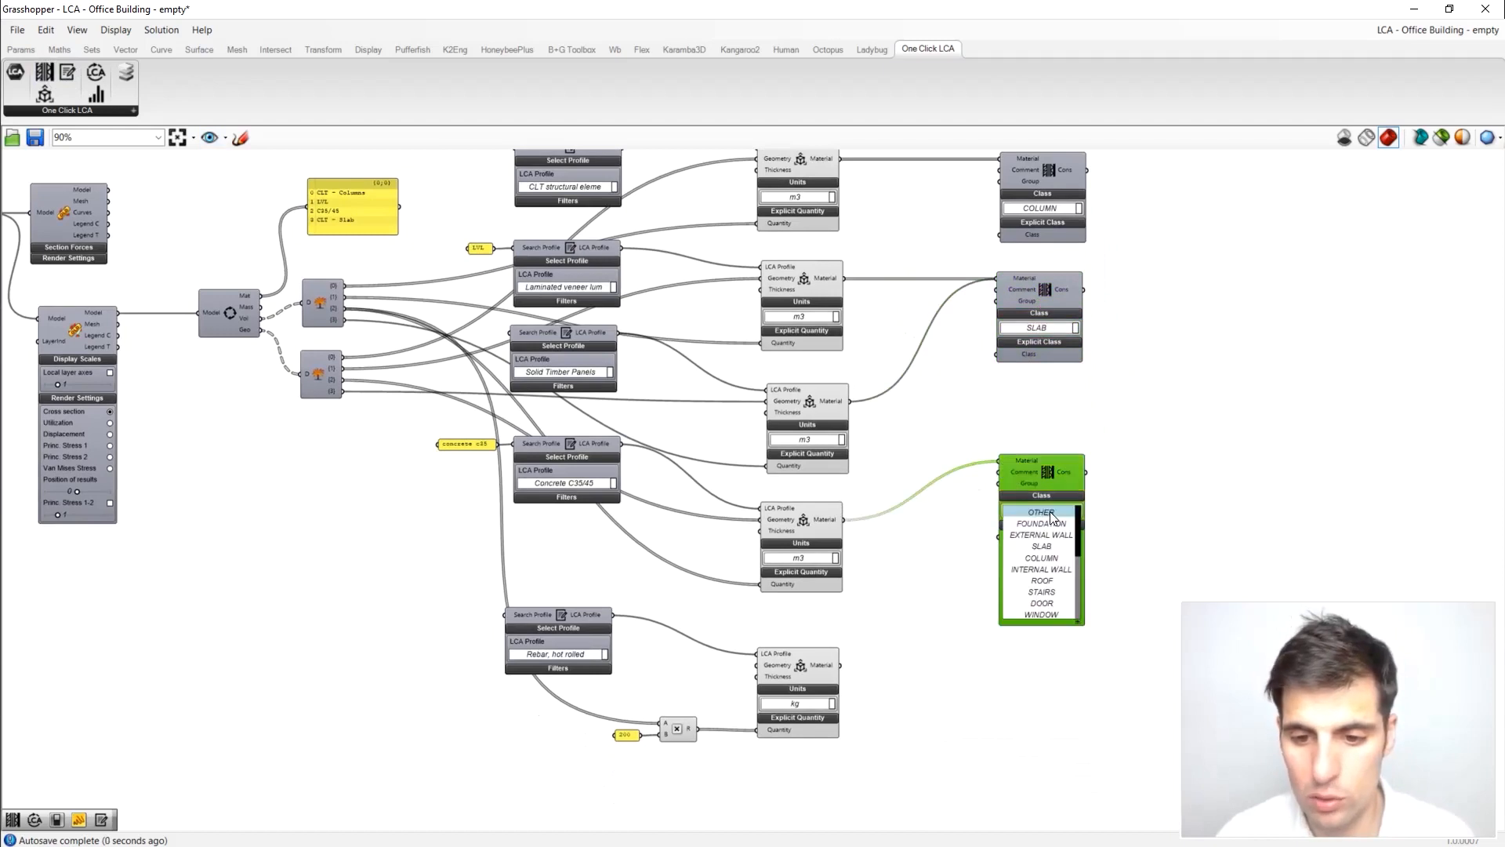
left_click(1057, 569)
left_click_drag(1052, 471, 1057, 530)
left_click_drag(841, 667, 1004, 519)
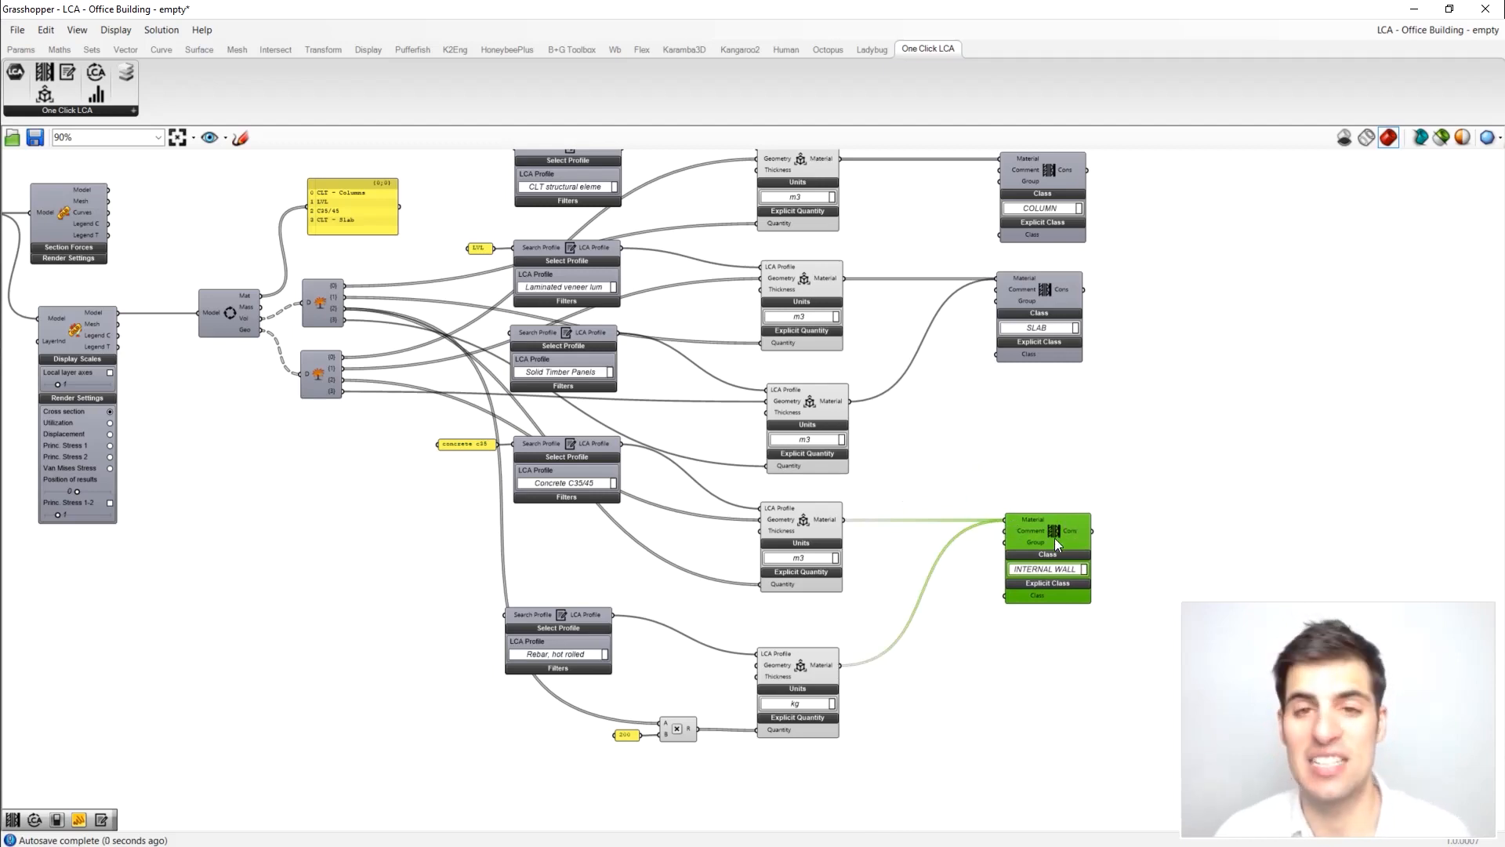
Step: Add a Boolean Toggle set to True and connect it to the Group input of the INTERNAL WALL construction
scroll(961, 458, "up", 3)
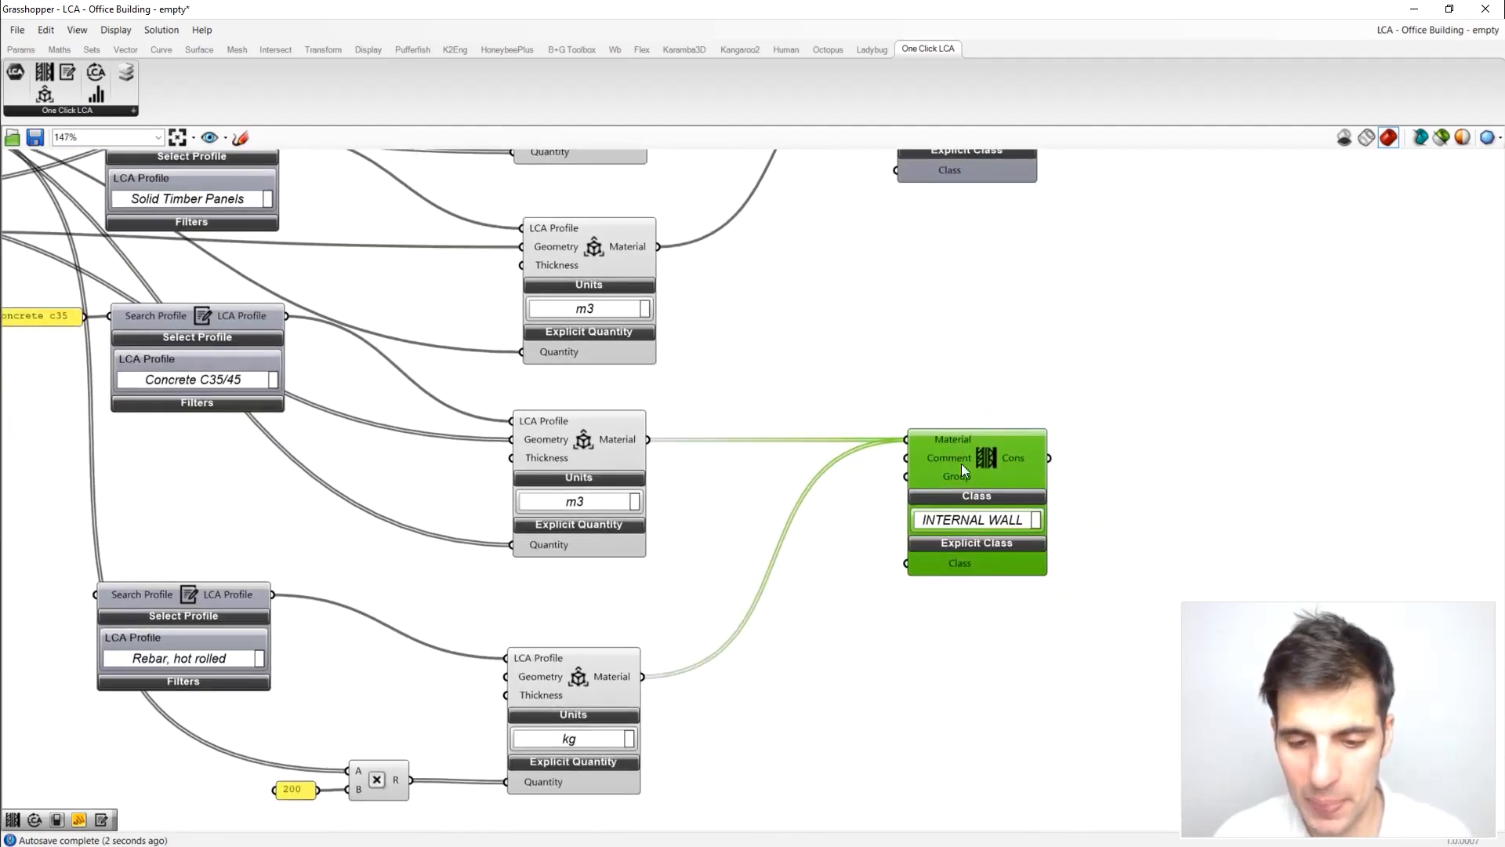
scroll(960, 470, "up", 1)
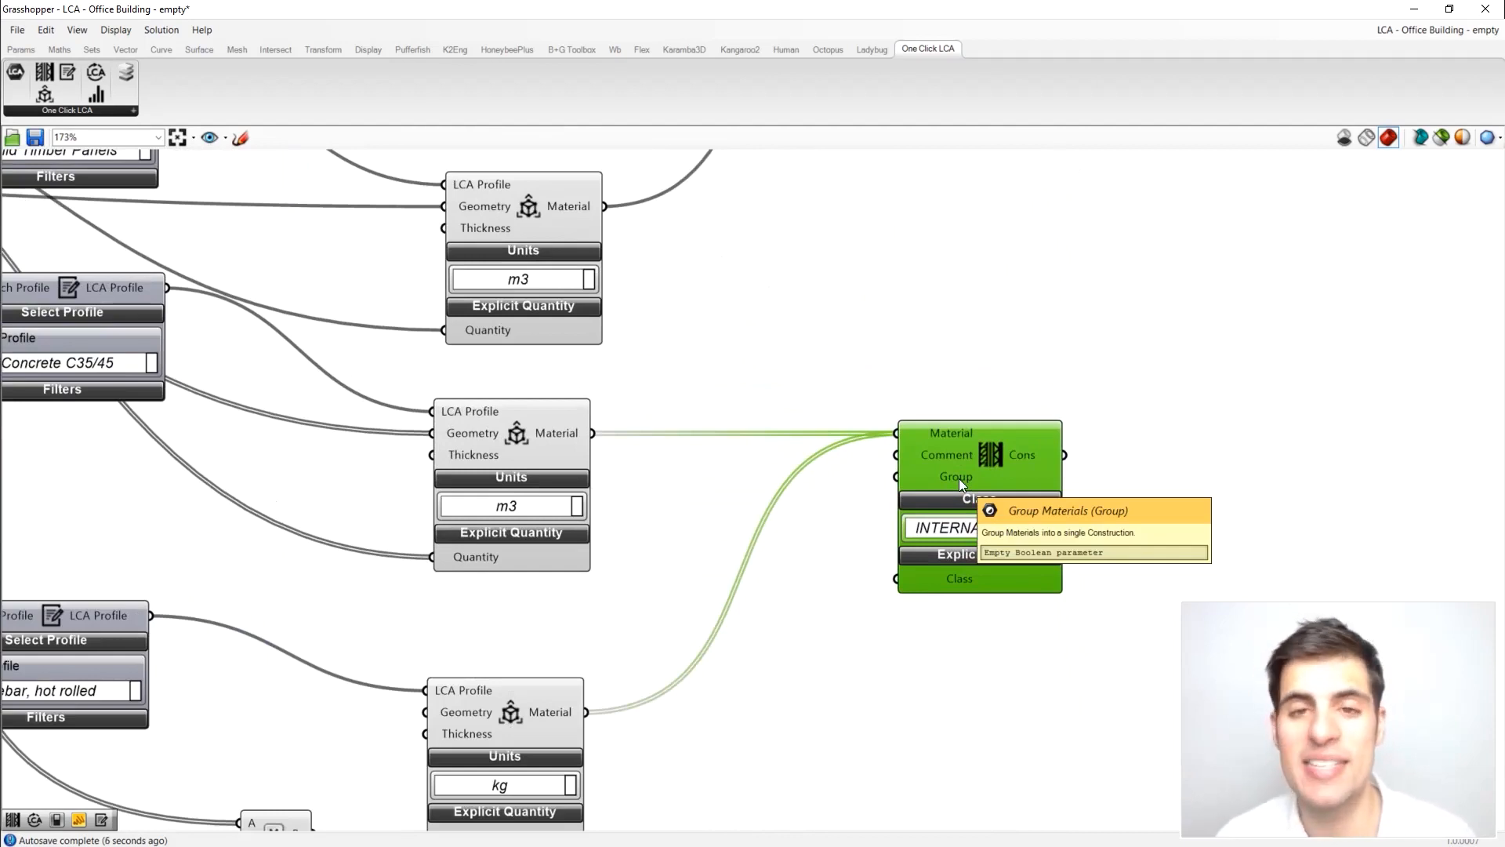
left_click_drag(971, 478, 1011, 477)
right_click_drag(847, 533, 844, 451)
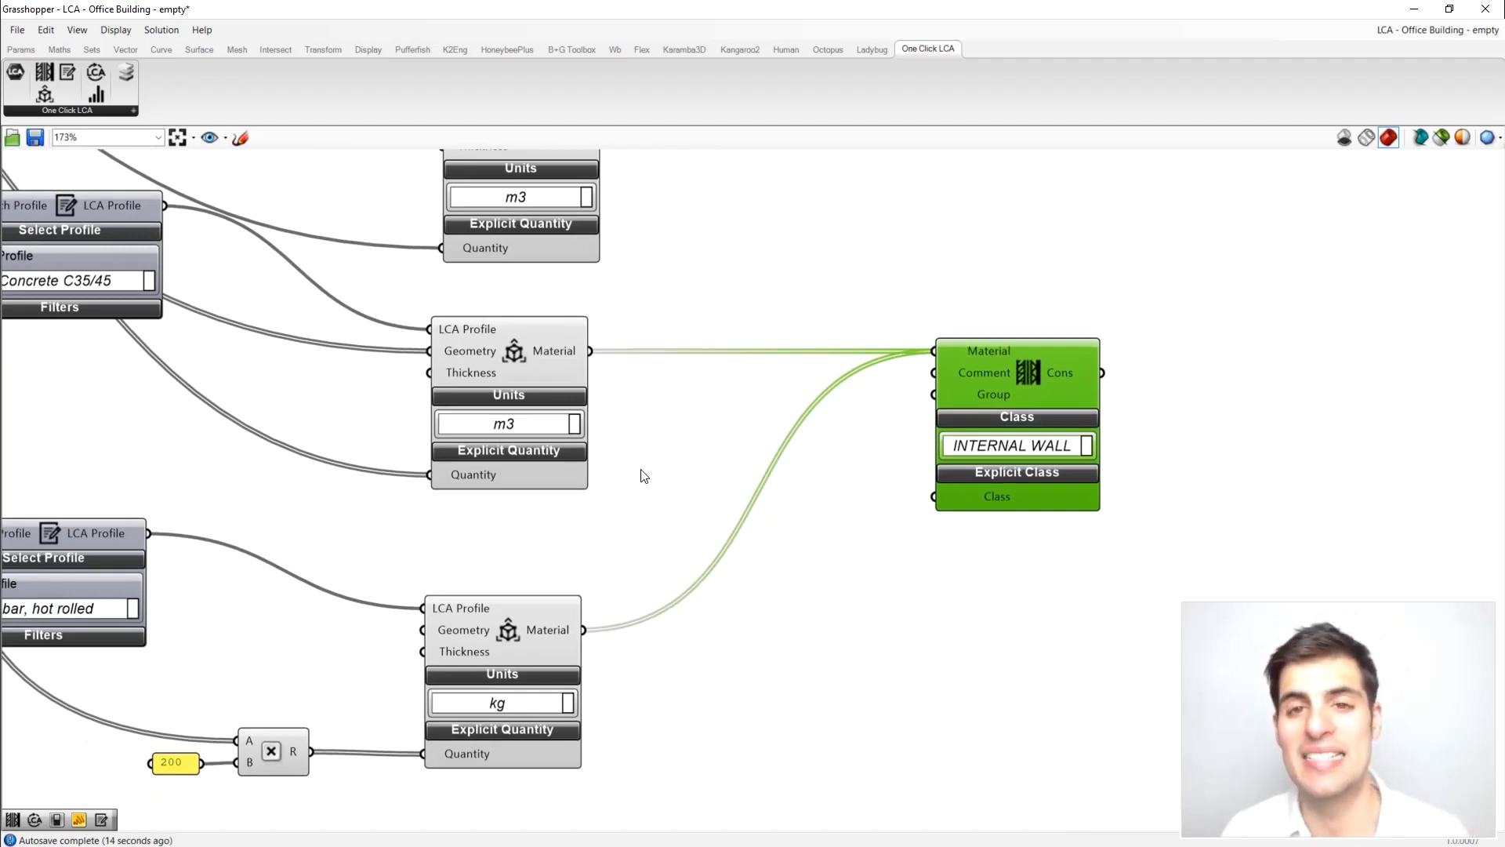
double_click(898, 588)
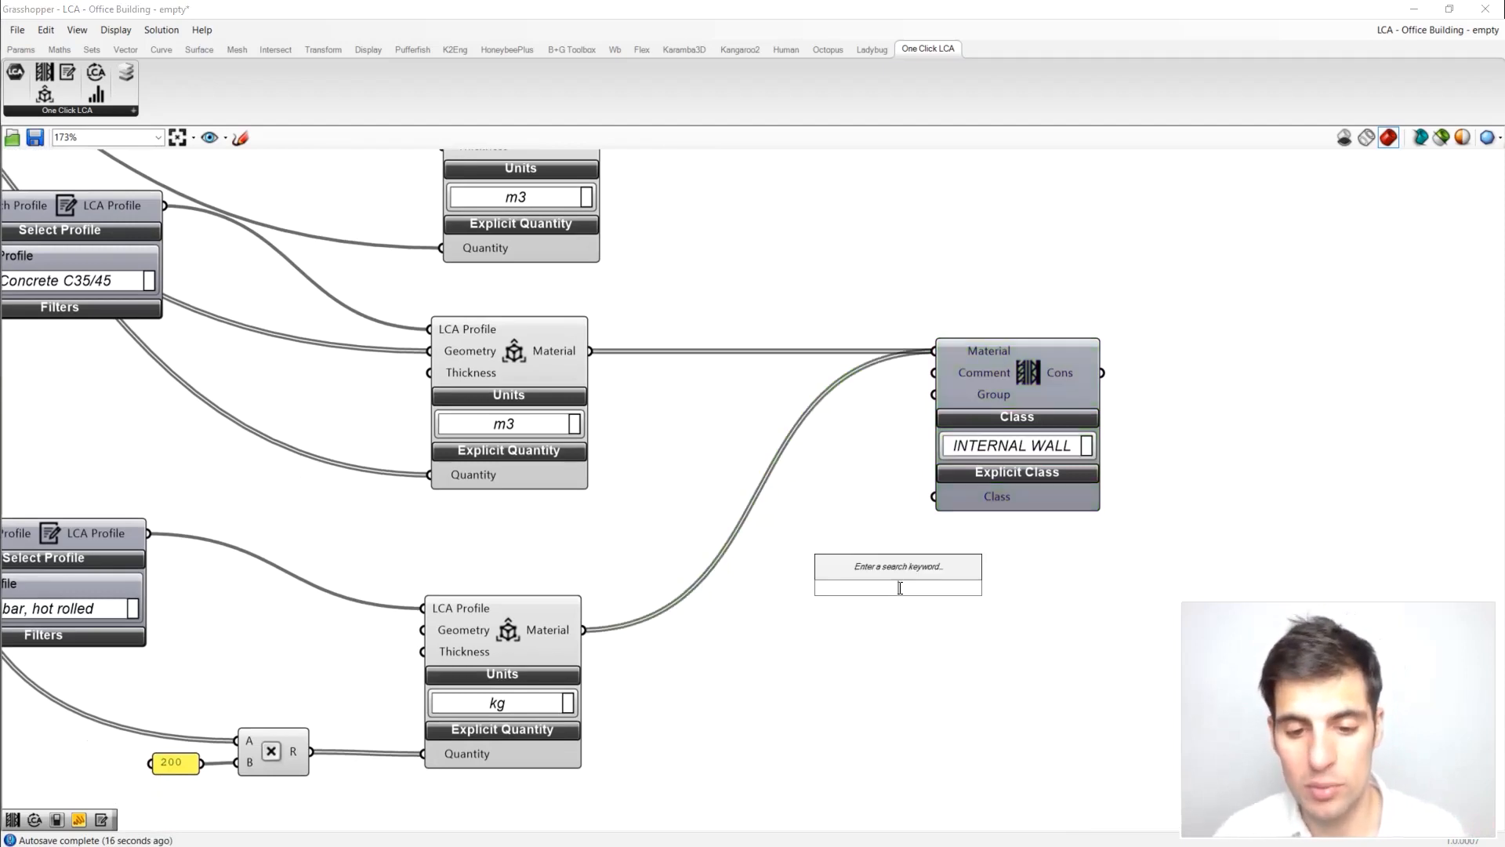
type("toi")
key("BackSpace")
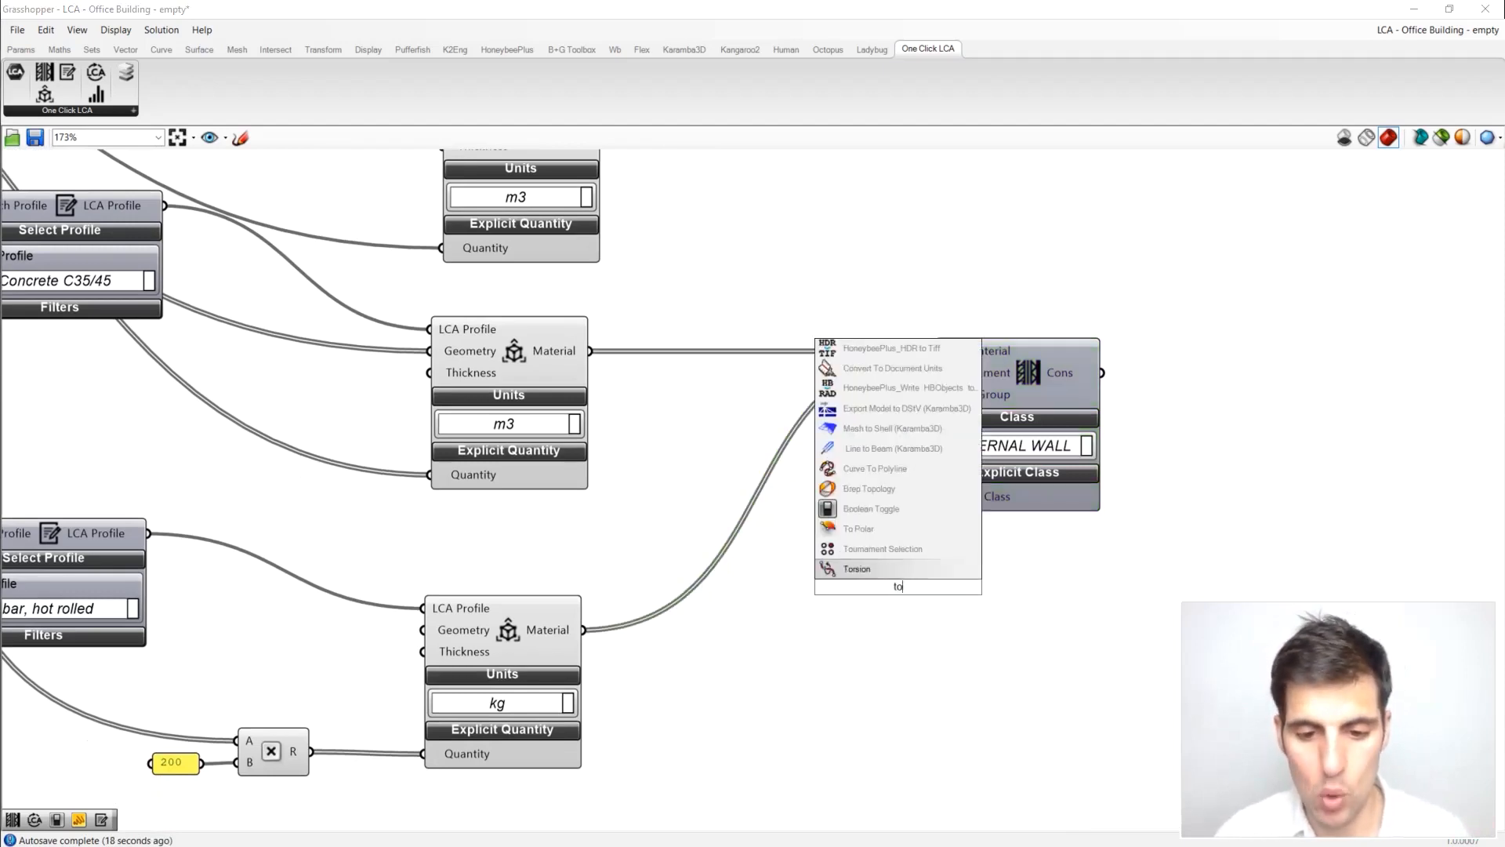
left_click(889, 508)
left_click(929, 588)
left_click_drag(888, 588, 933, 395)
left_click_drag(829, 423, 812, 401)
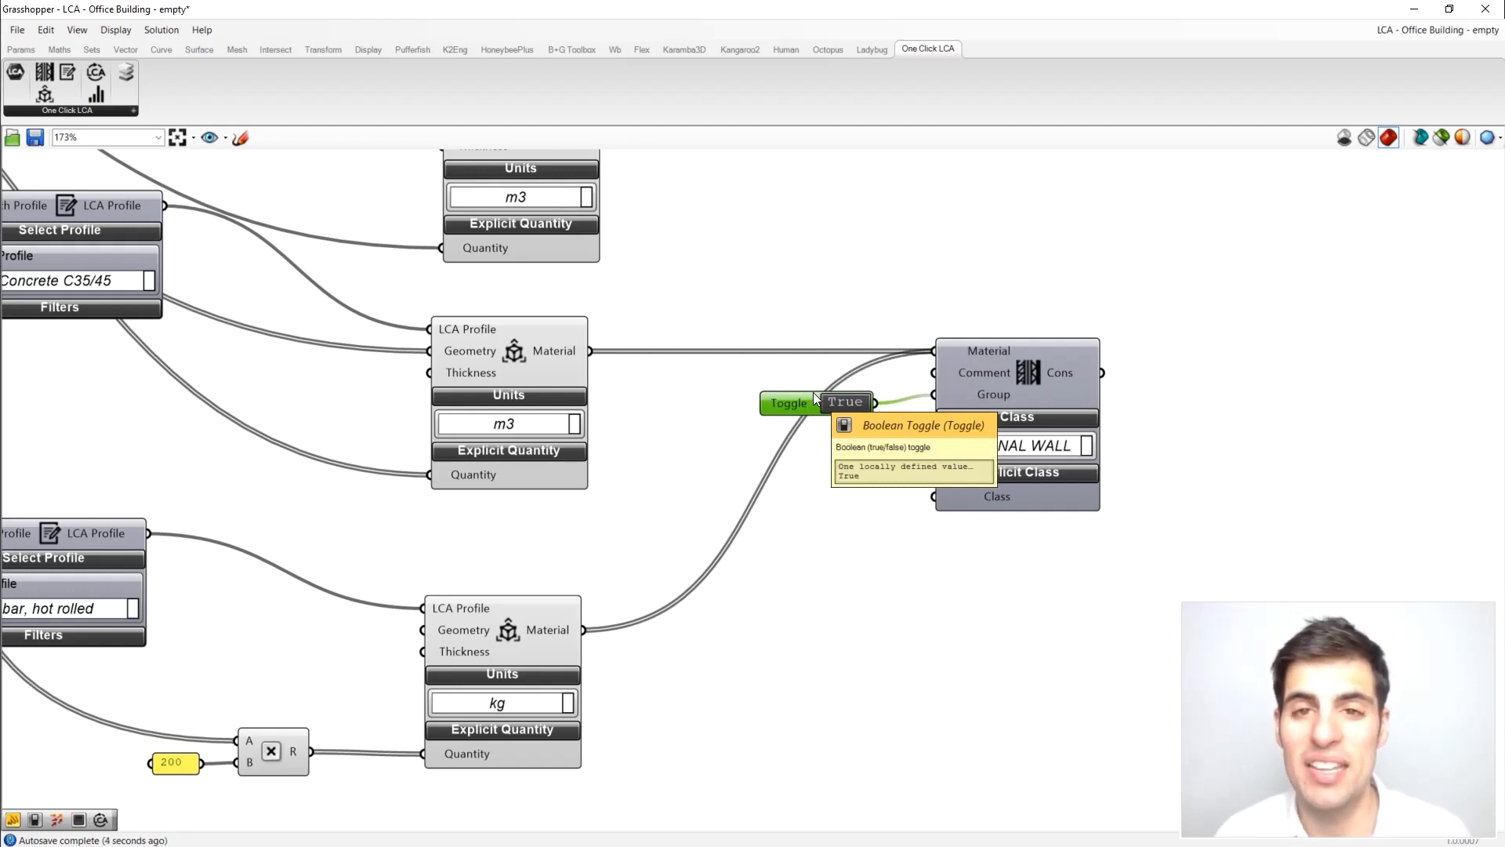
left_click(897, 300)
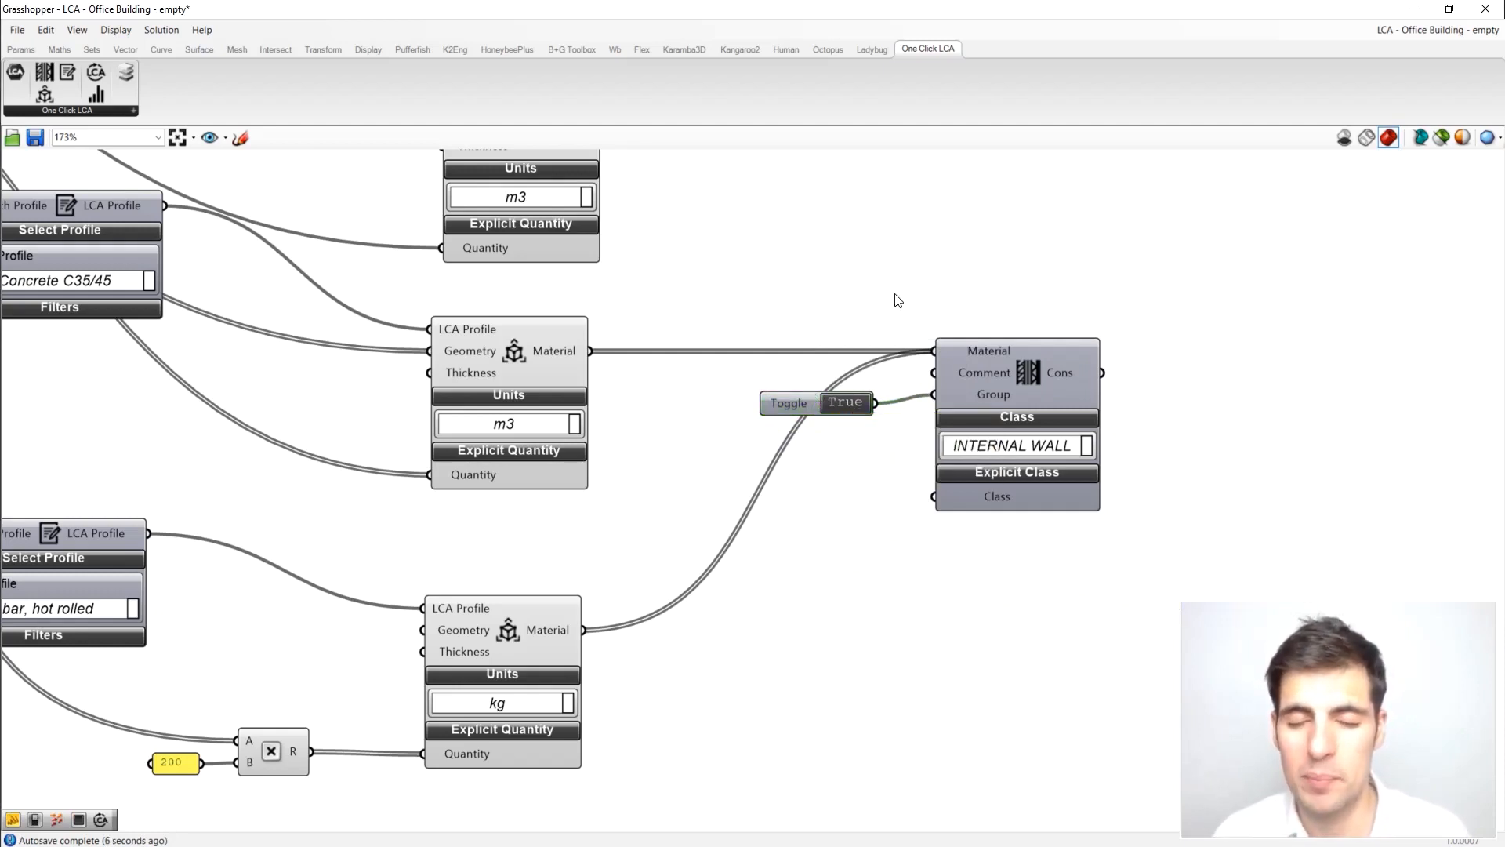
right_click_drag(661, 502, 680, 473)
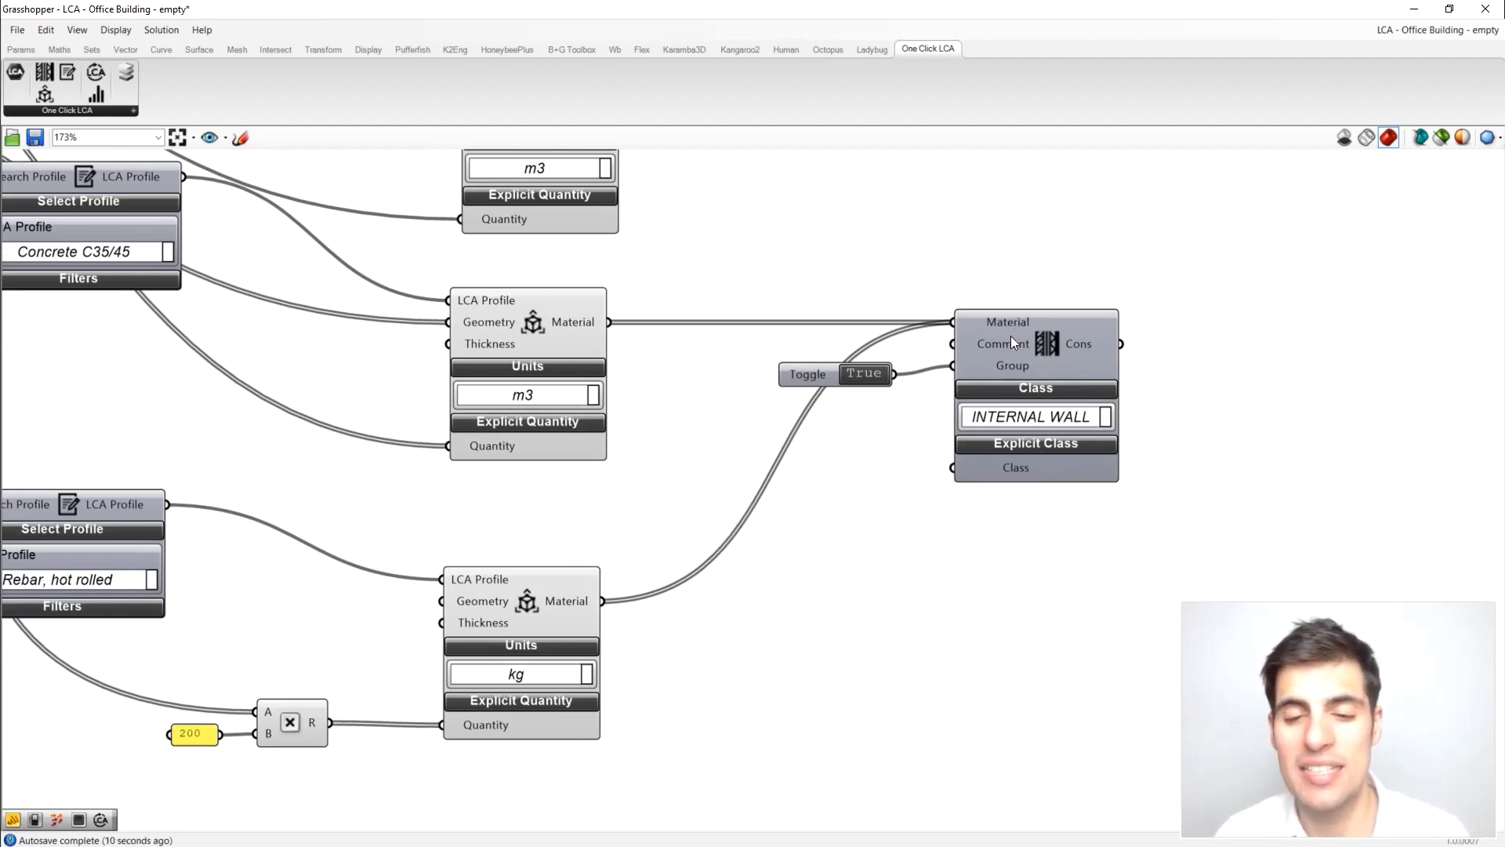
right_click_drag(844, 346, 860, 444)
left_click_drag(836, 470, 844, 460)
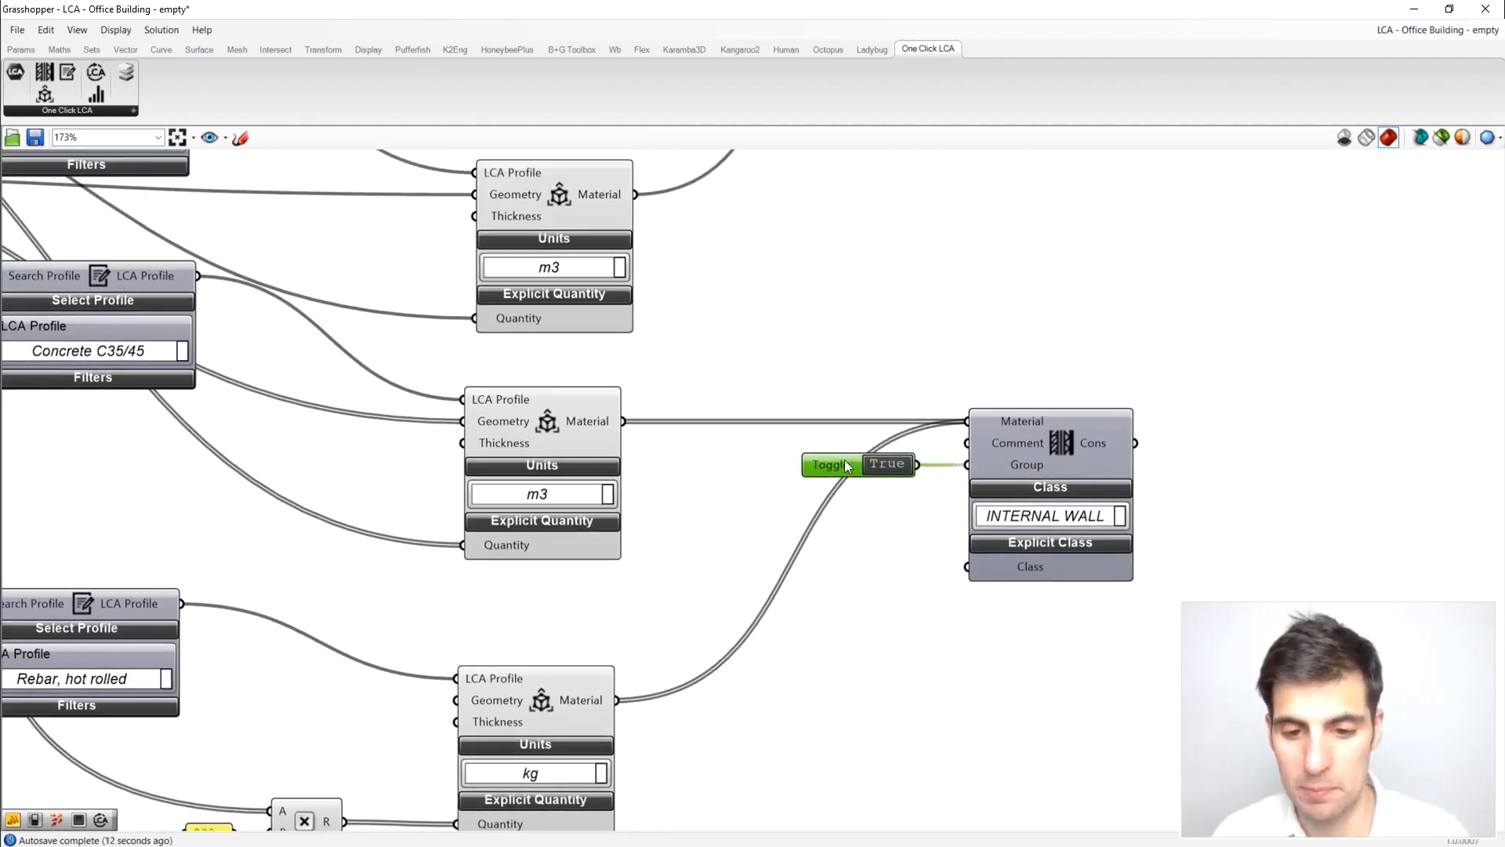
Step: Place the One Click LCA calculation component on the free canvas beside the three constructions
mouse_move(1027, 468)
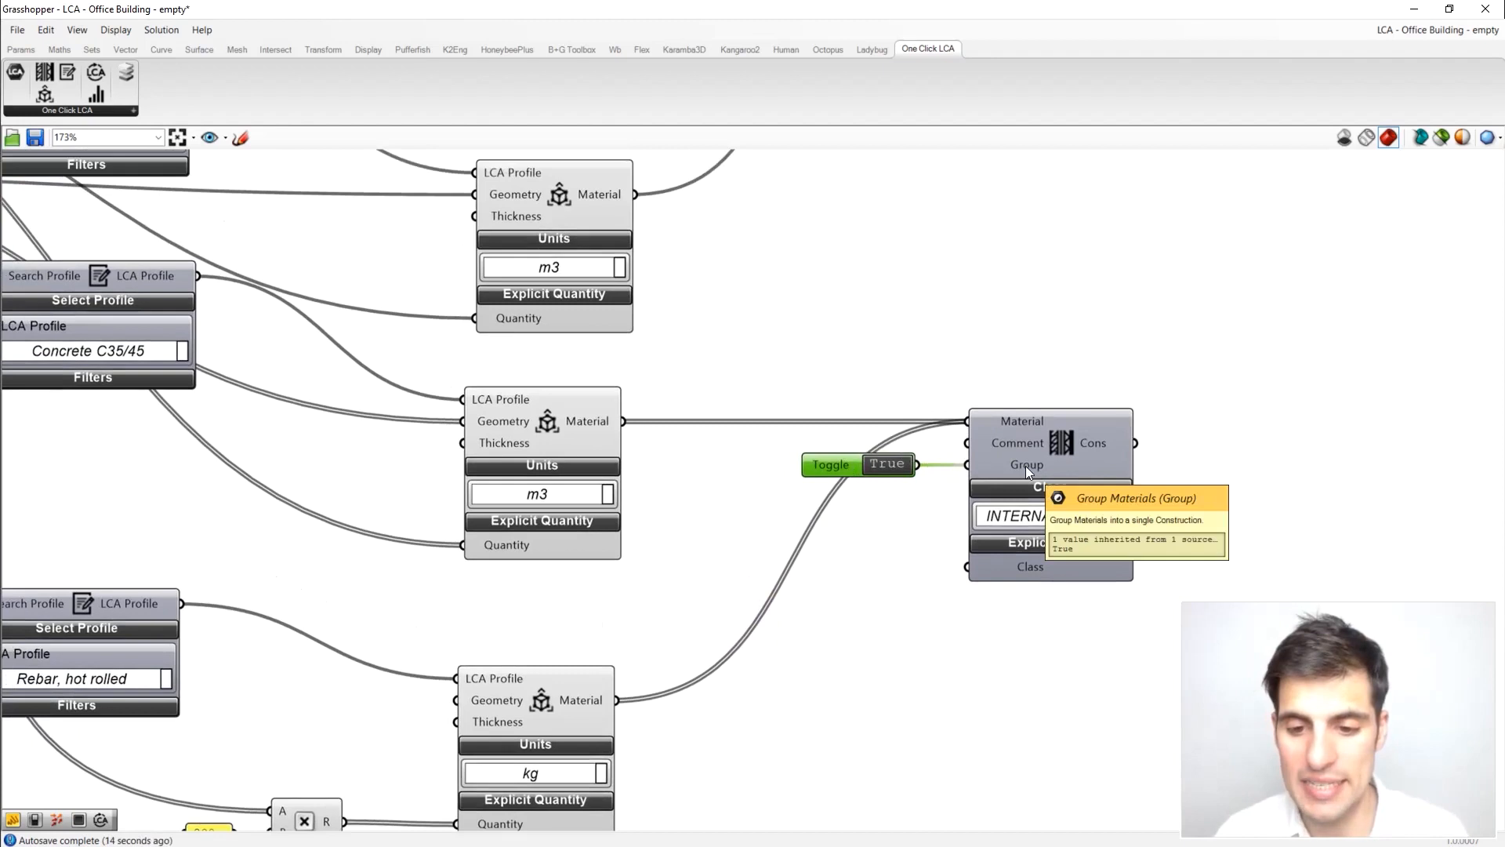
scroll(1026, 466, "down", 5)
scroll(947, 326, "up", 4)
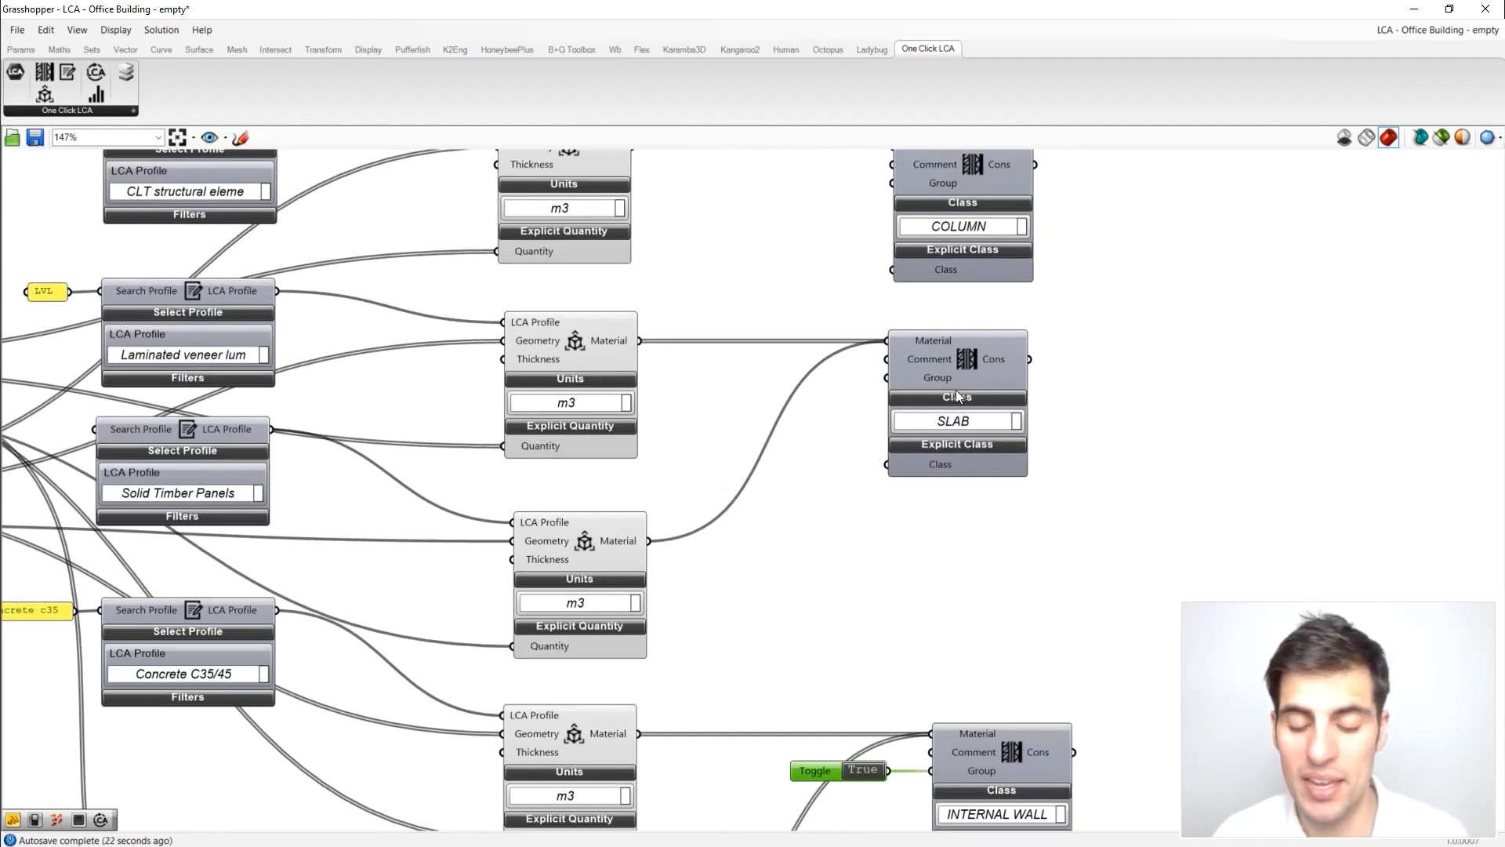
mouse_move(964, 377)
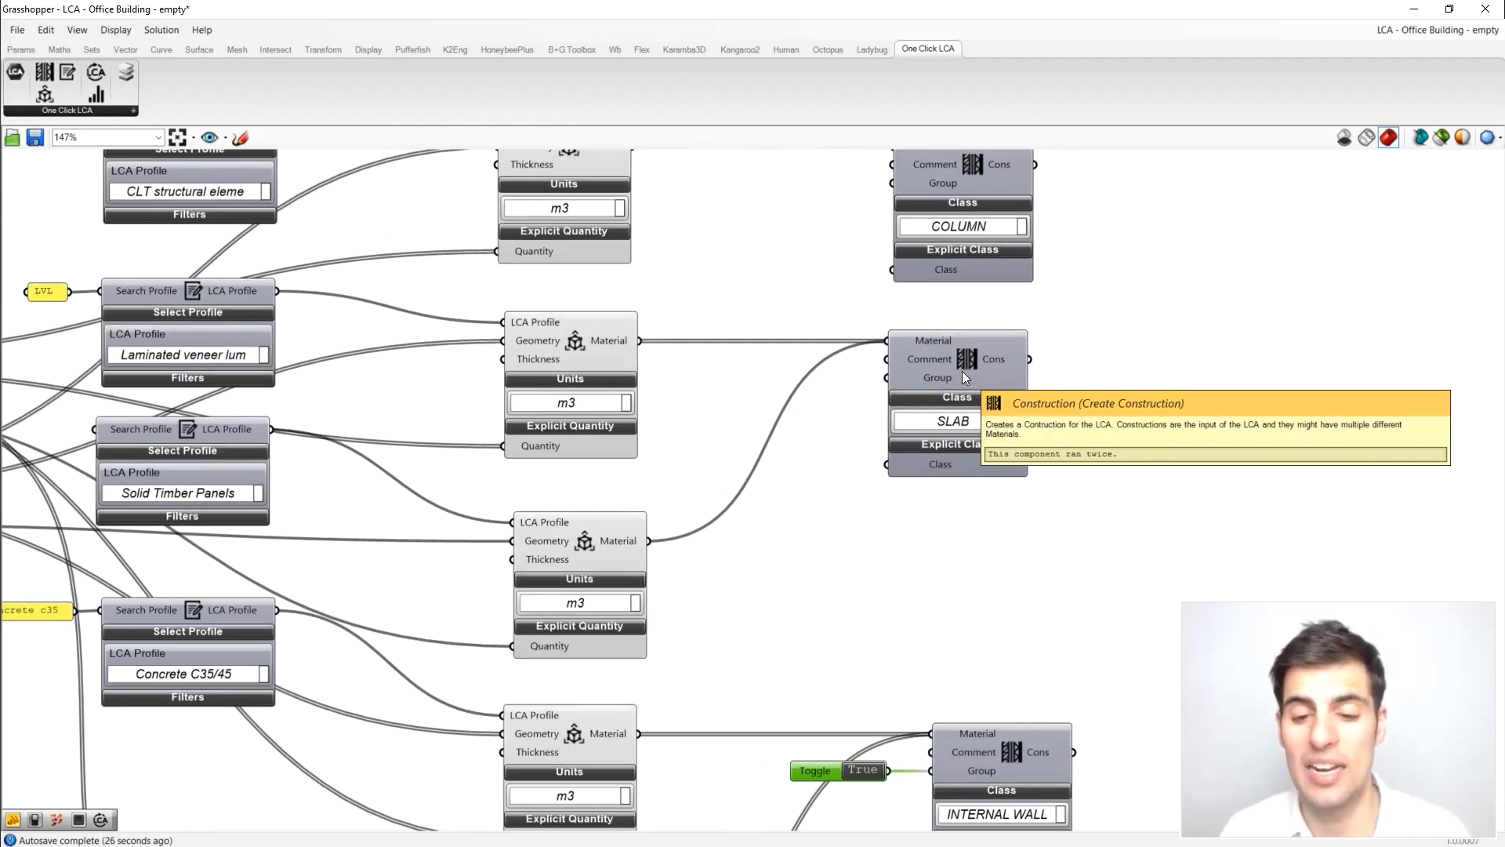
scroll(943, 372, "down", 1)
left_click(948, 363)
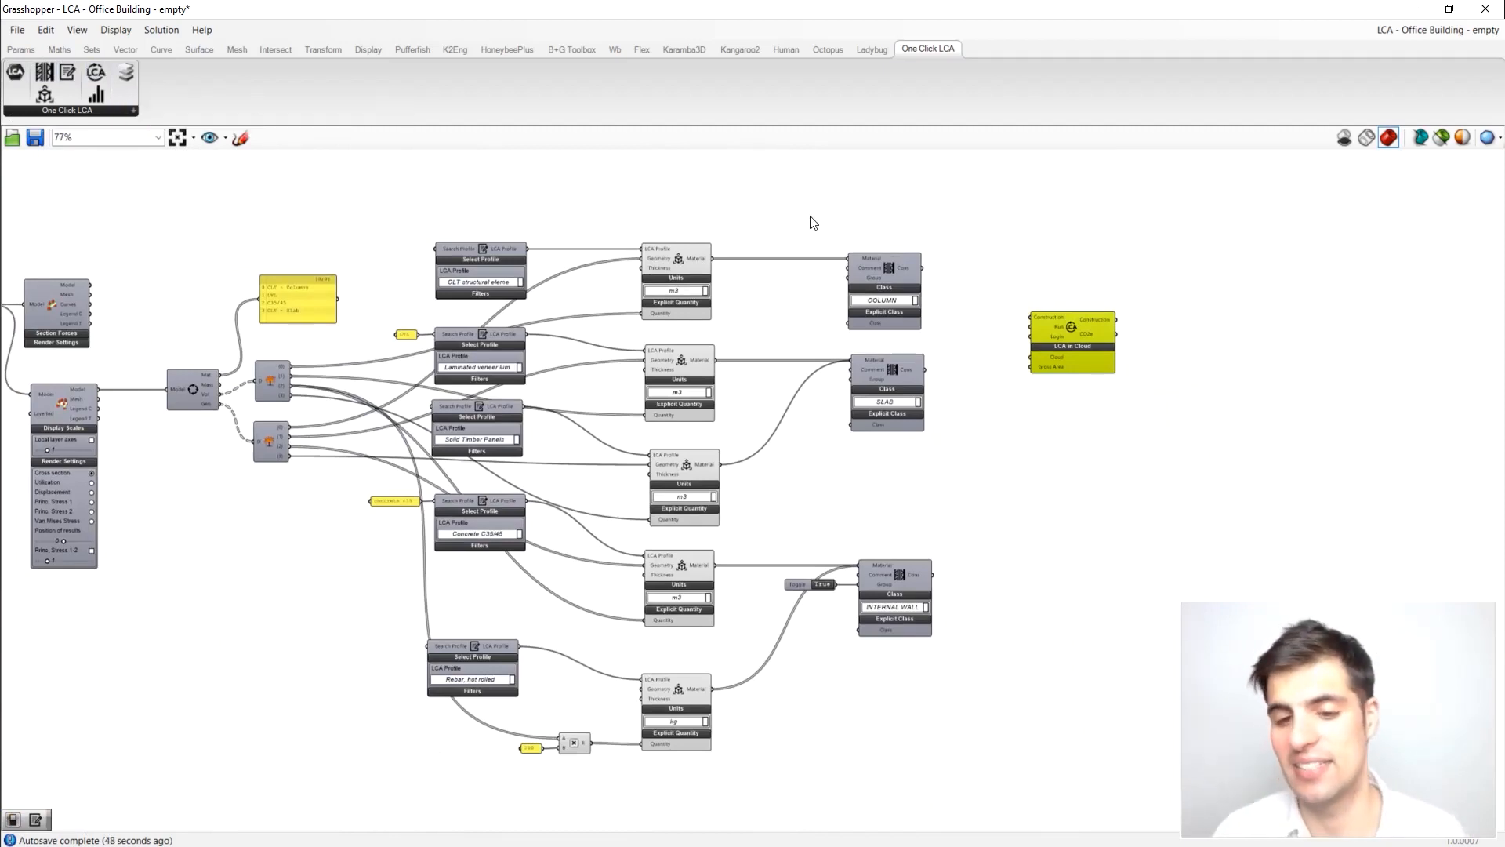
Step: Connect the COLUMN, SLAB and INTERNAL WALL constructions to the LCA component's Construction input and move that component farther from them
scroll(1063, 323, "up", 5)
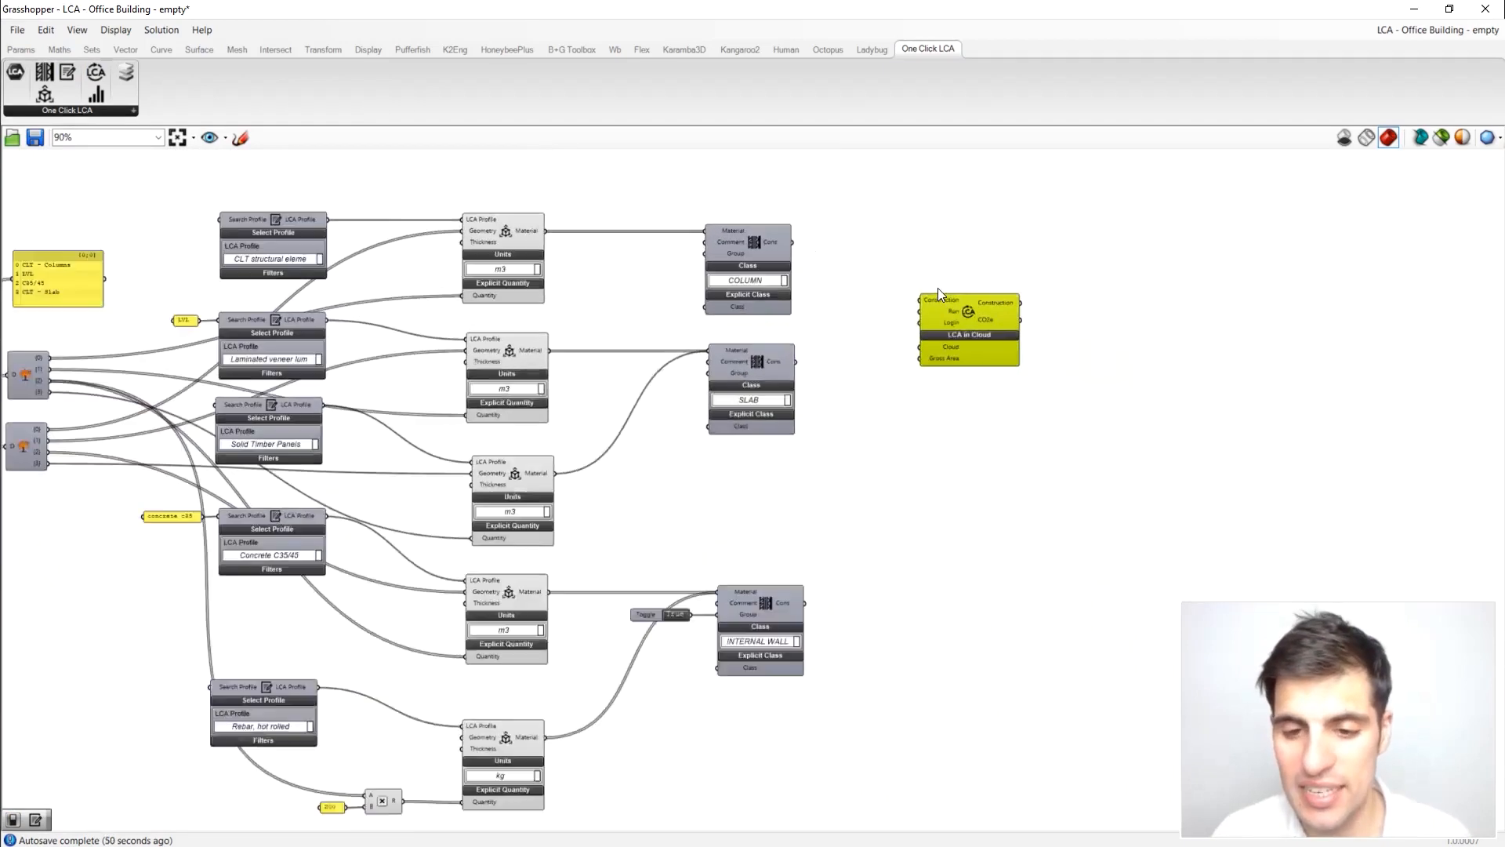
left_click_drag(754, 208, 927, 285)
left_click_drag(781, 351, 901, 301, "shift")
left_click_drag(758, 373, 926, 289, "shift")
right_click_drag(809, 533, 815, 471)
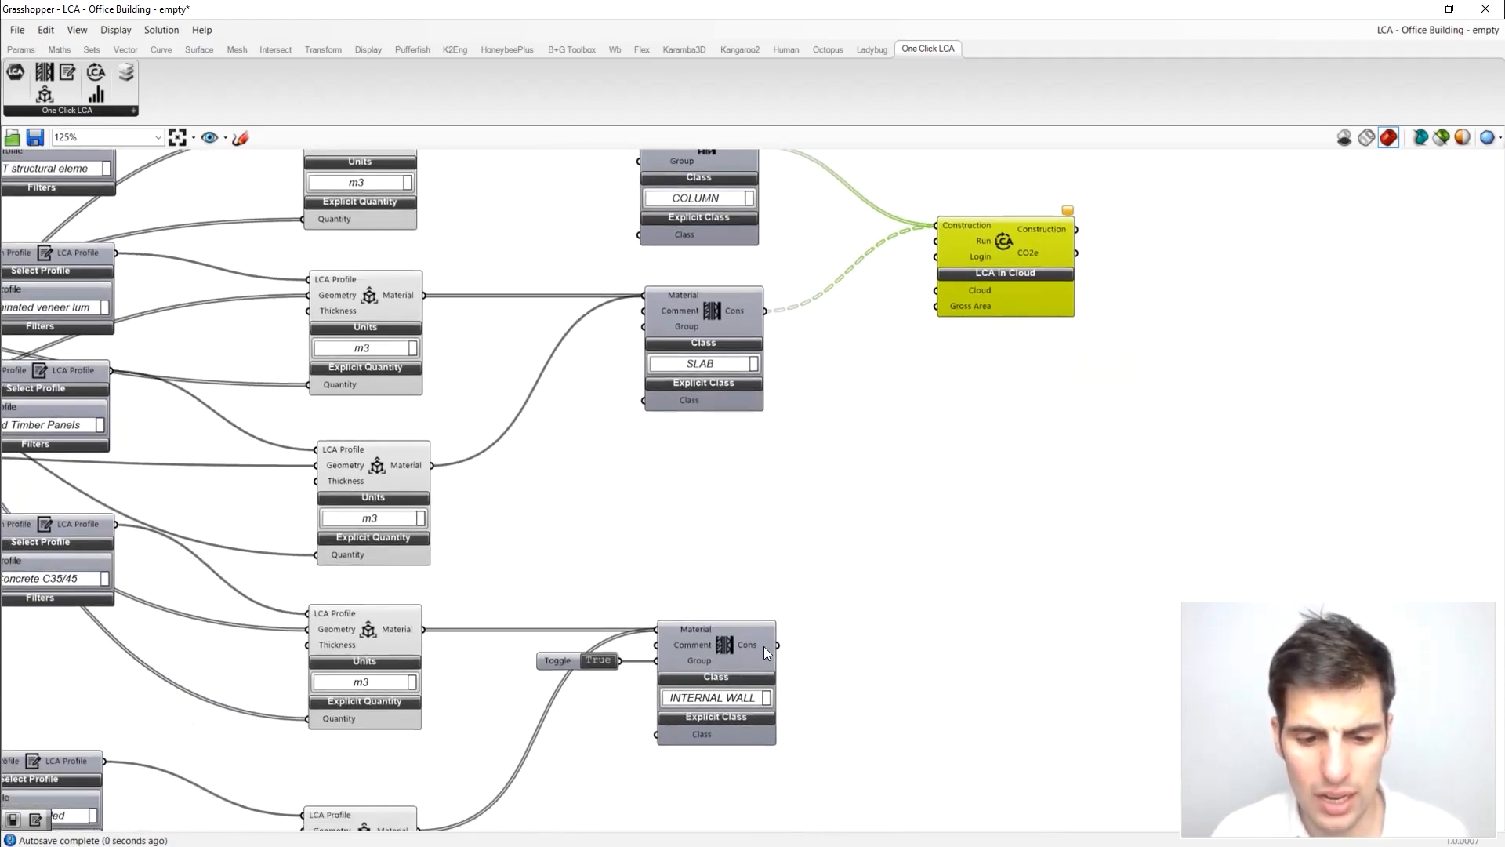
left_click_drag(781, 645, 944, 215, "shift")
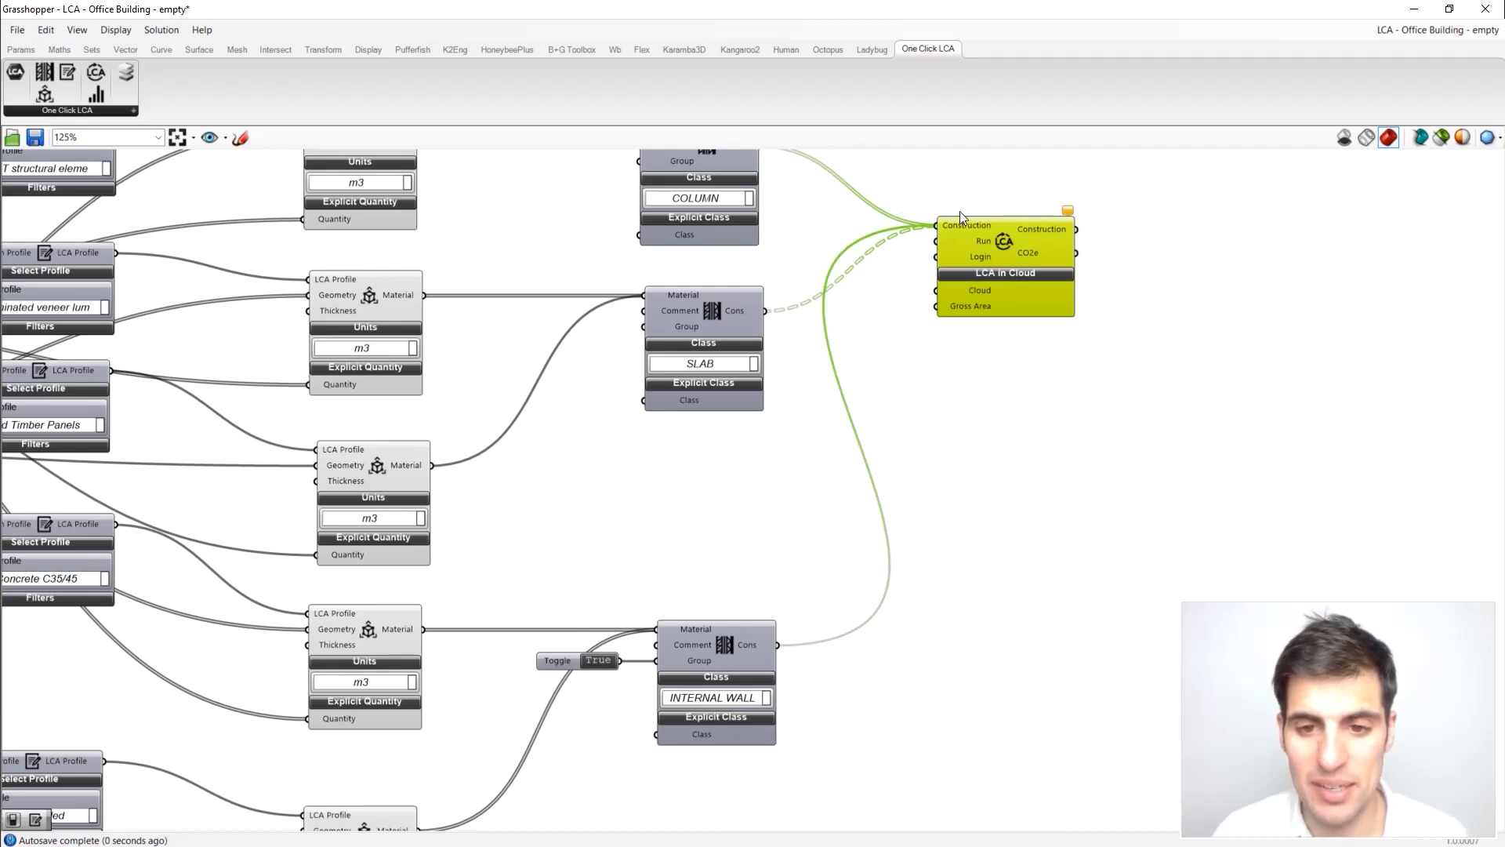
right_click_drag(1005, 251, 1020, 286)
left_click_drag(1021, 292, 1159, 210)
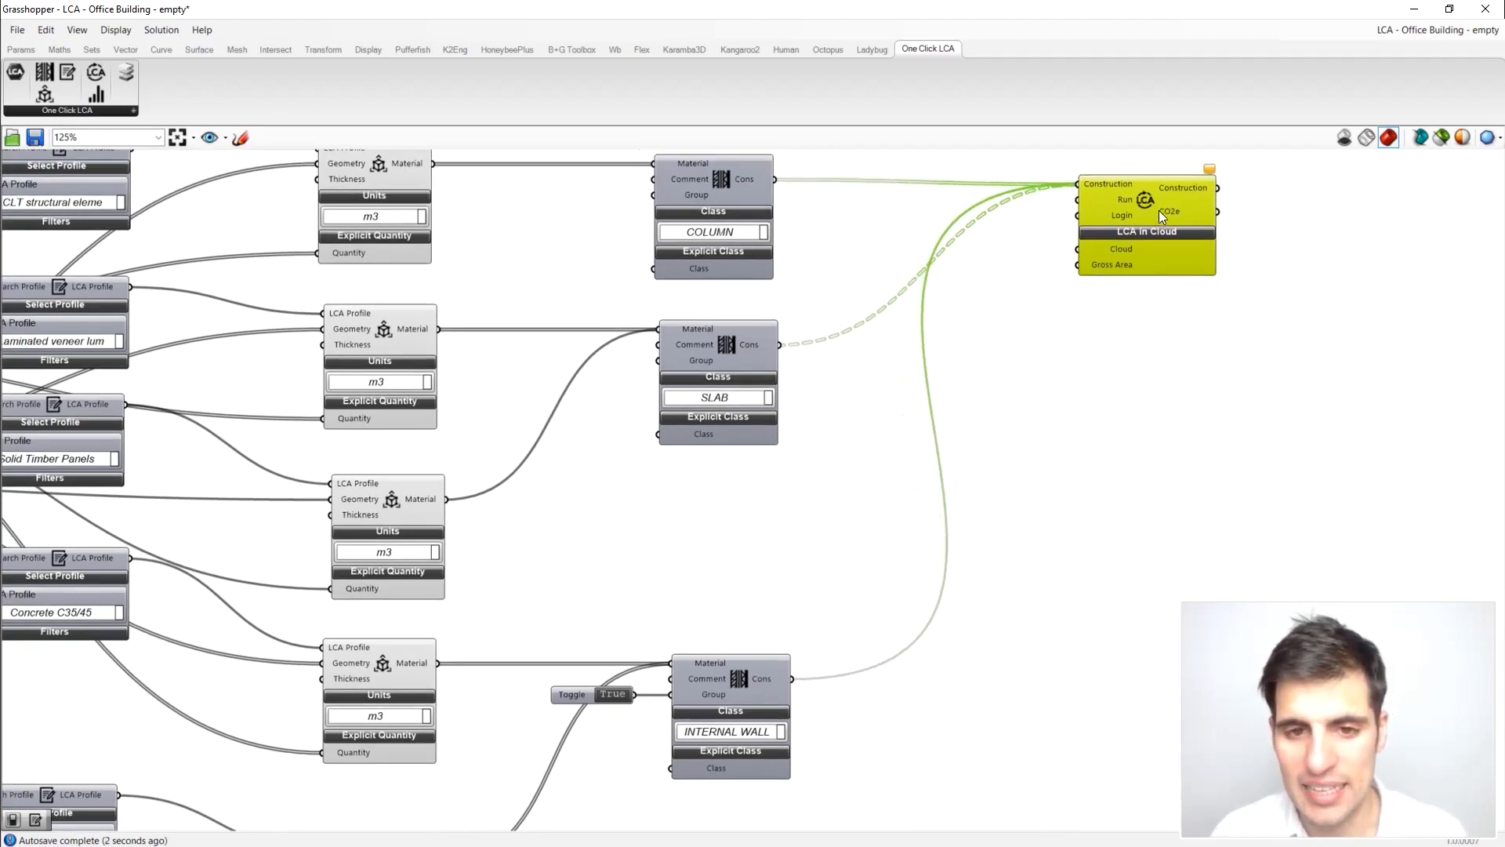
right_click_drag(1102, 208, 929, 356)
scroll(933, 335, "up", 3)
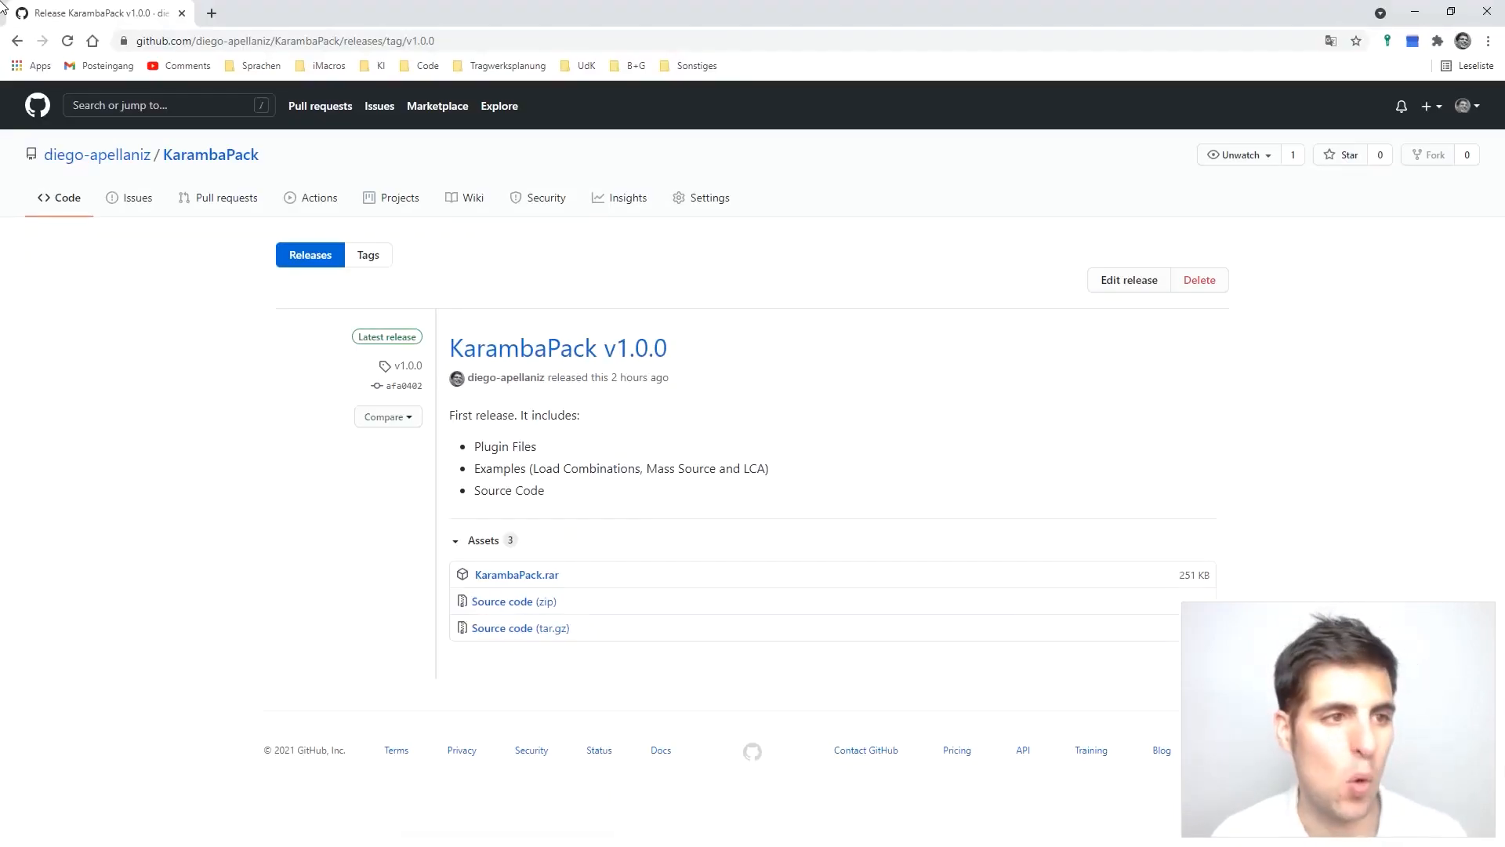
Step: In a new Chrome tab, search Google for "one click lca" and open the oneclicklca.com website
left_click(212, 14)
type("one click lca grasshopper integration")
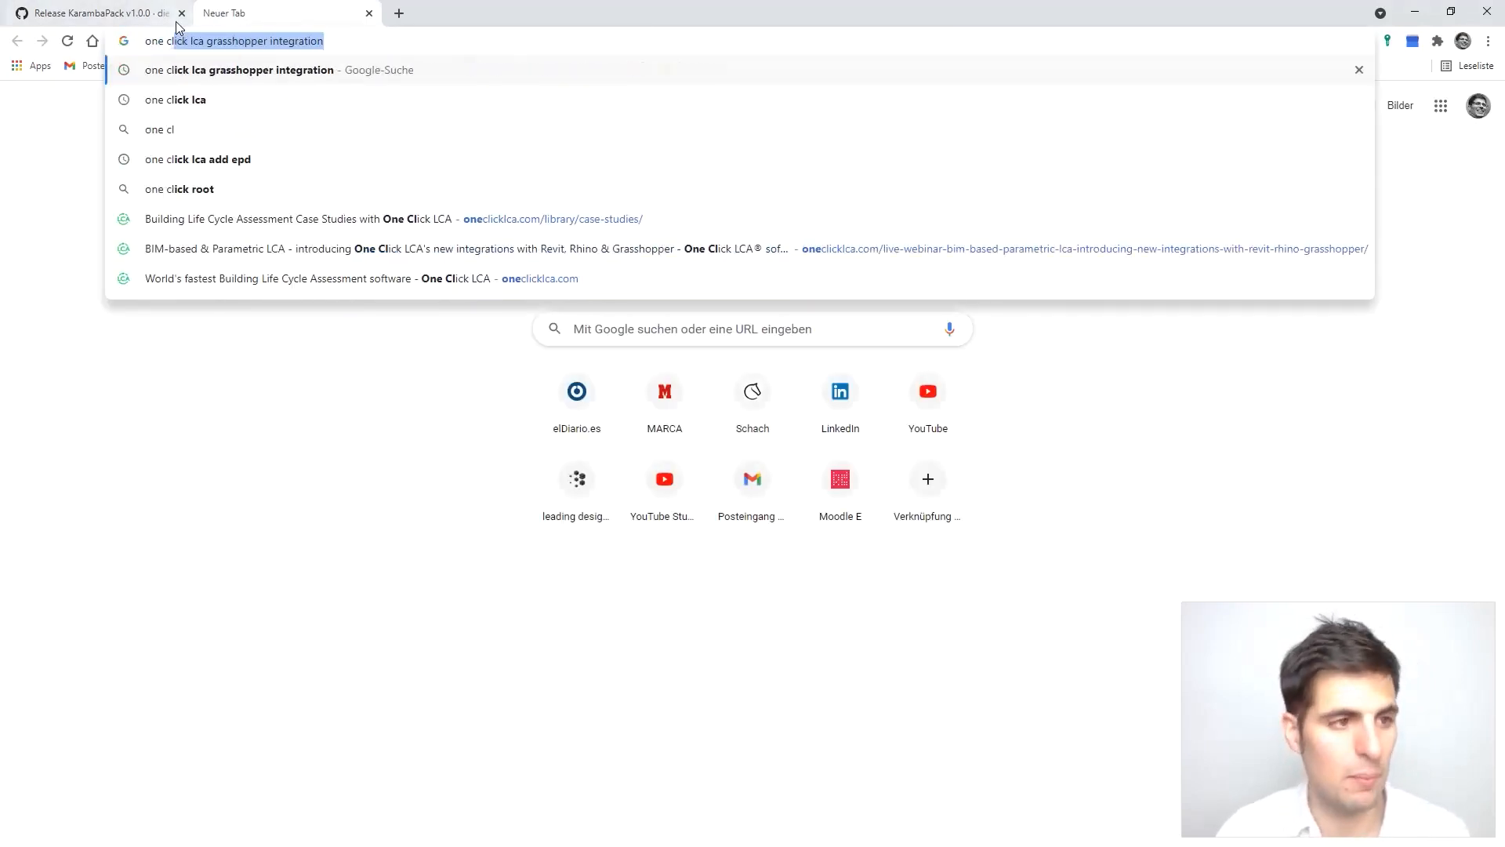
key("Down")
key("Down")
key("Up")
key("Return")
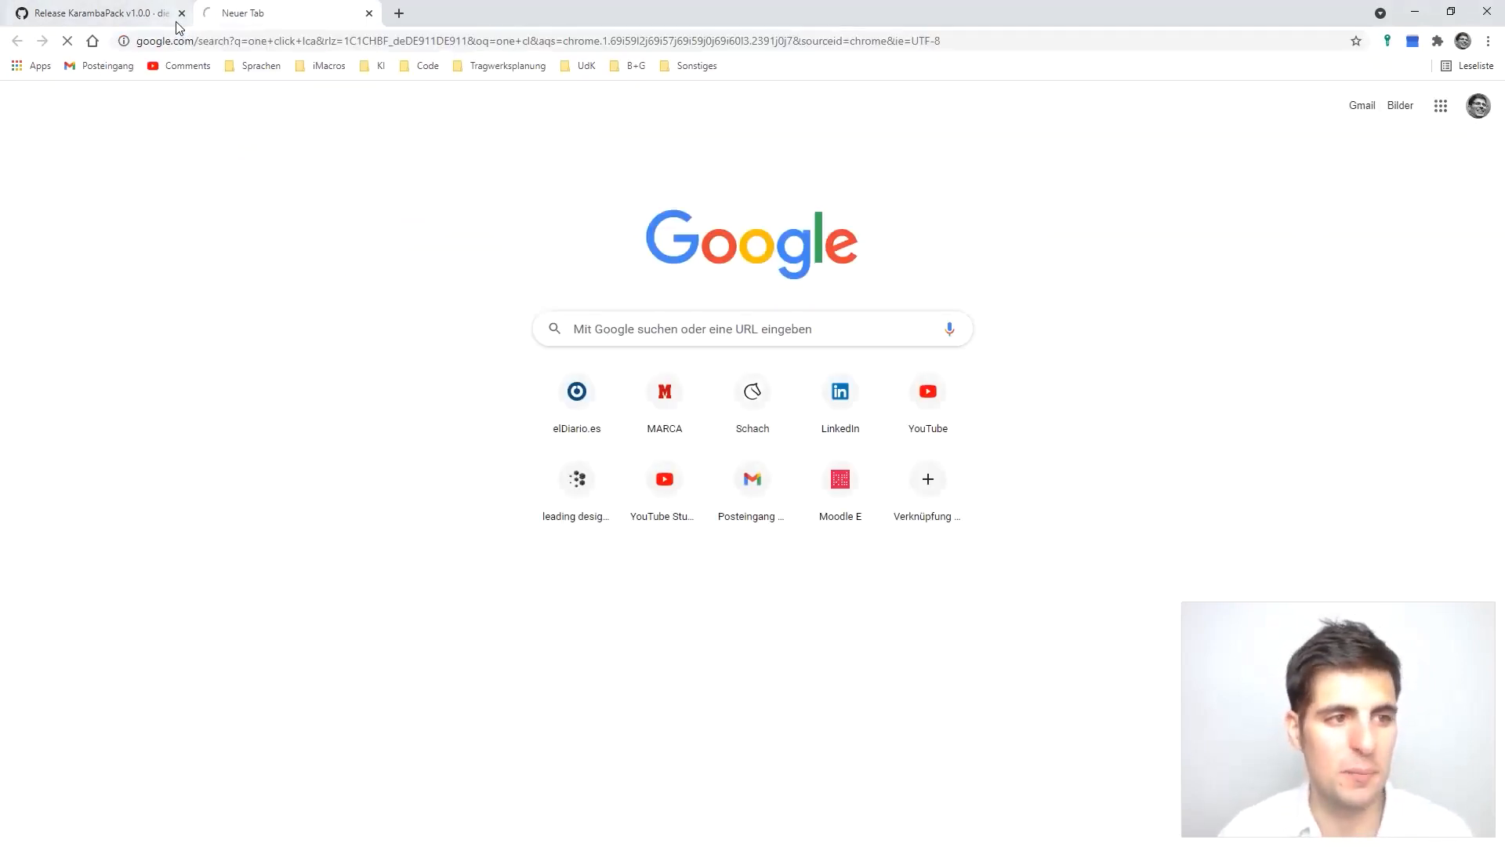
left_click(343, 249)
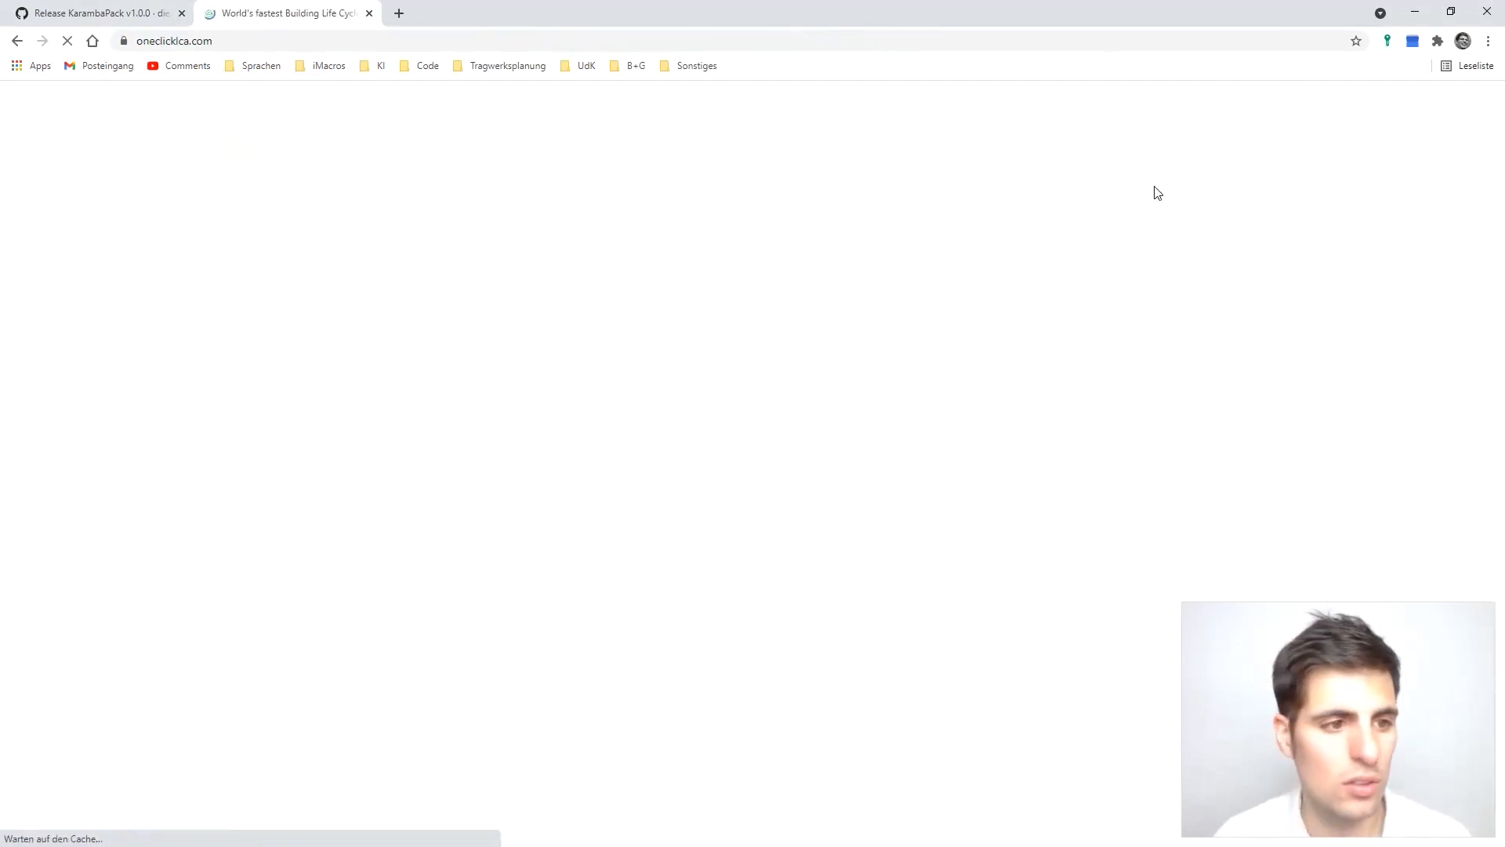
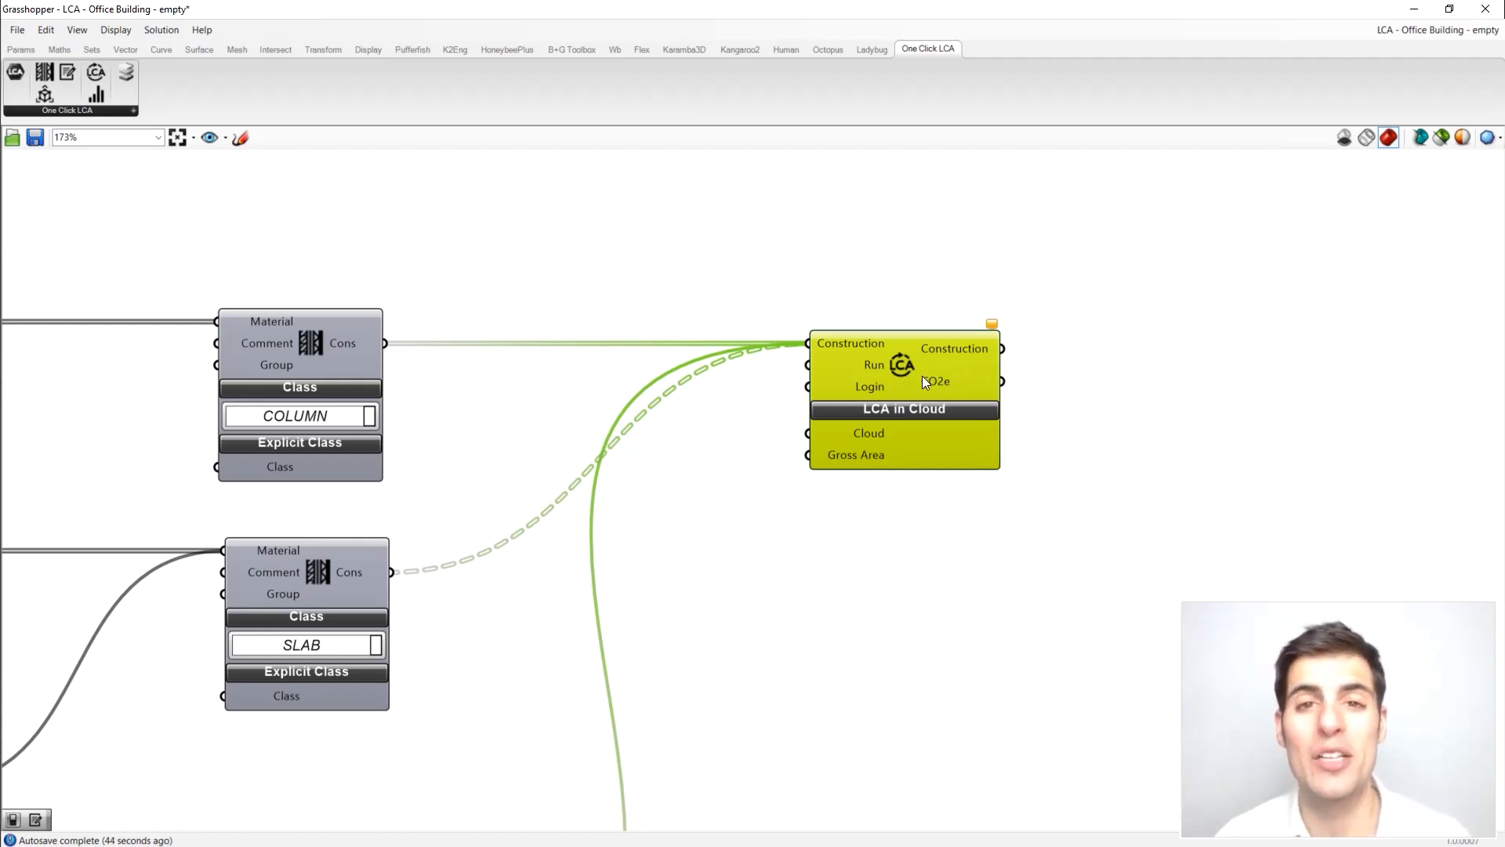
Step: Shift the LCA component away from the constructions and connect Boolean Toggles set to True to its Cloud and Run inputs
mouse_move(936, 389)
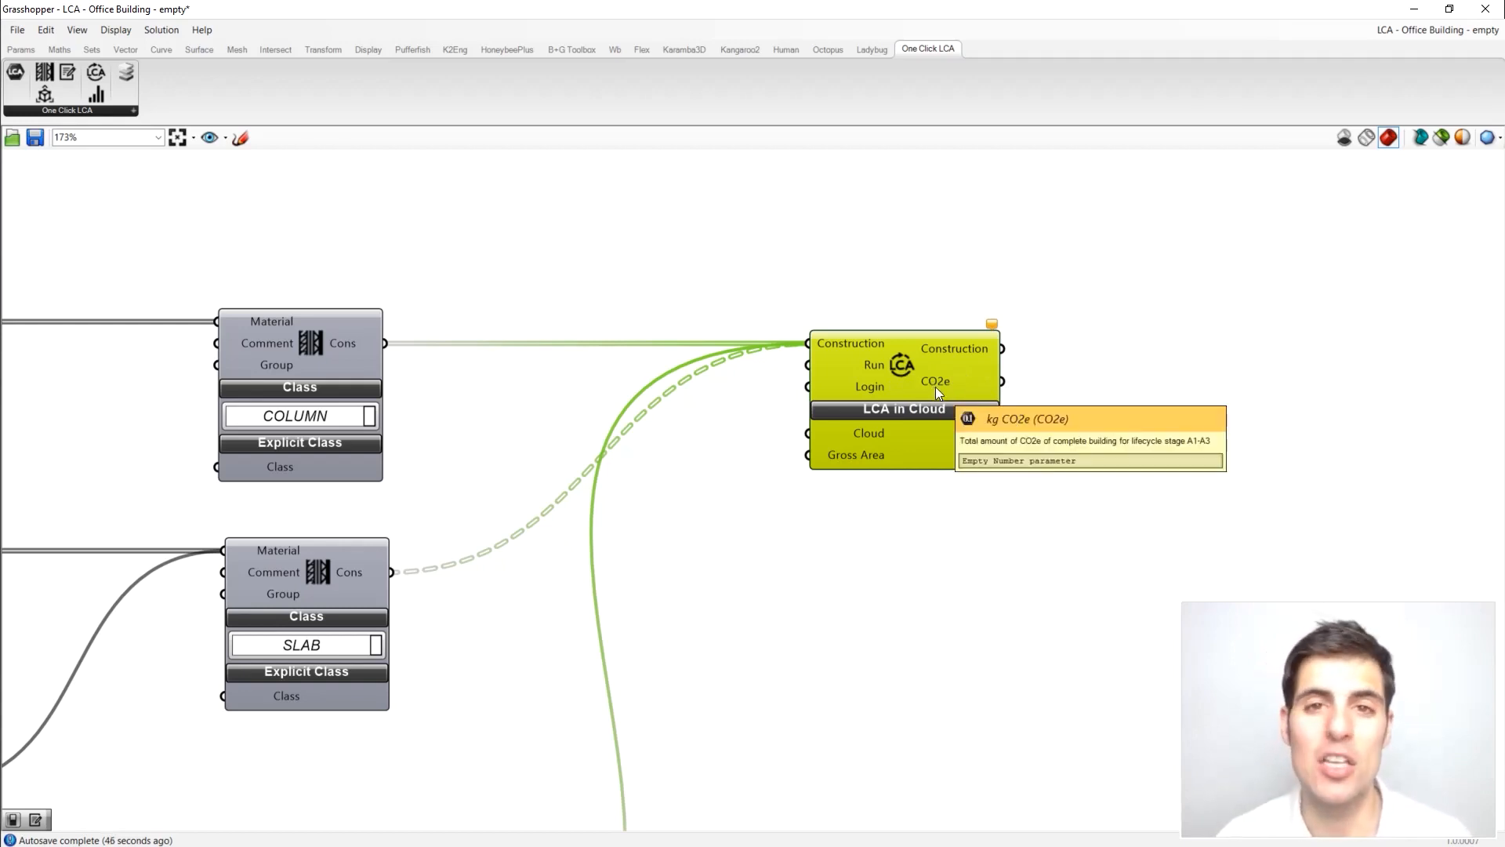
left_click_drag(936, 387, 1003, 388)
left_click(845, 508)
double_click(846, 508)
type("tog")
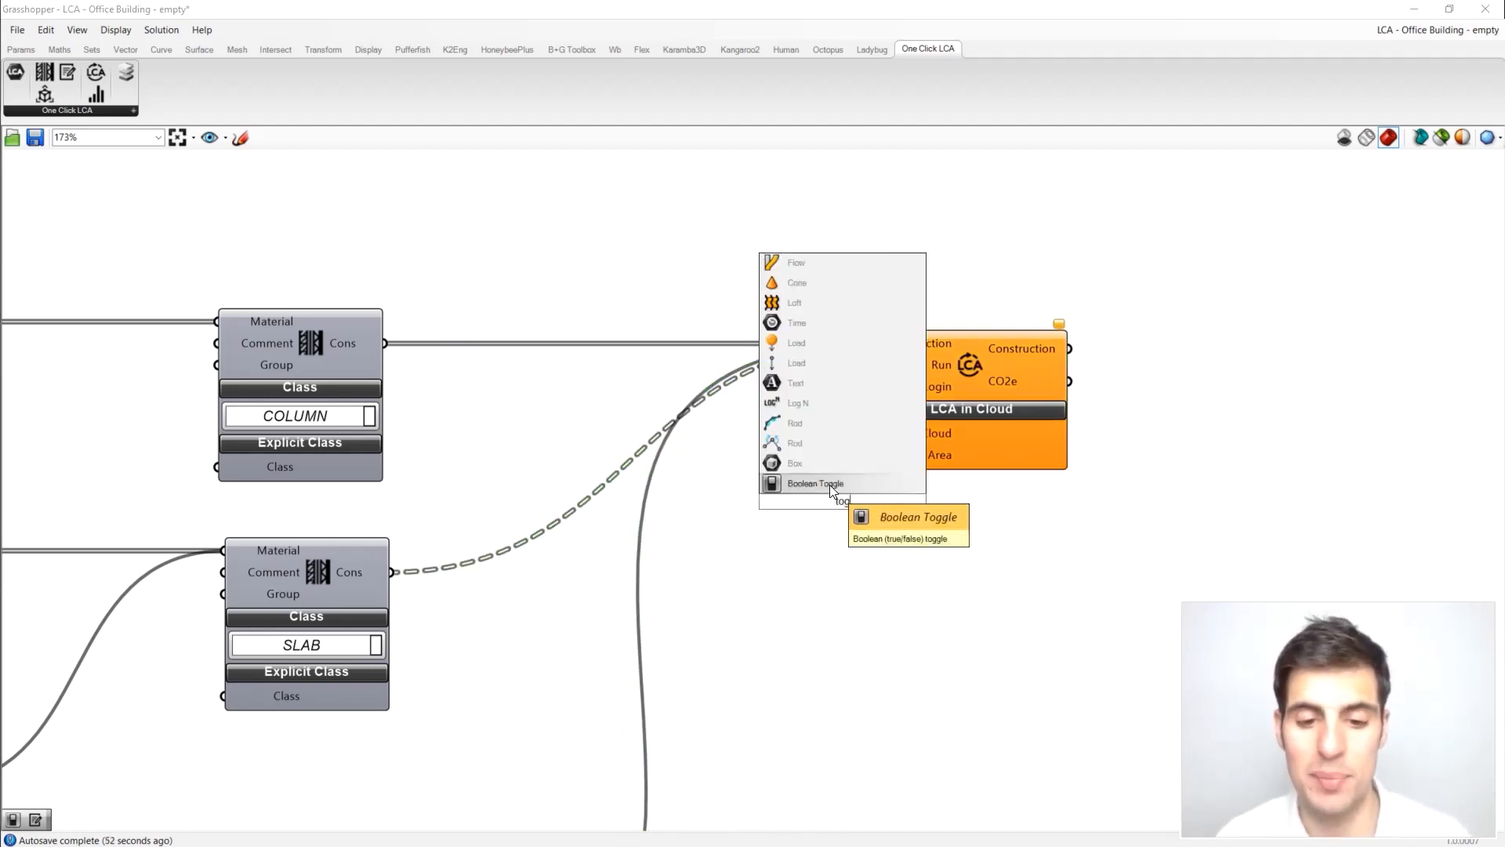
left_click(830, 484)
left_click_drag(831, 486, 876, 433)
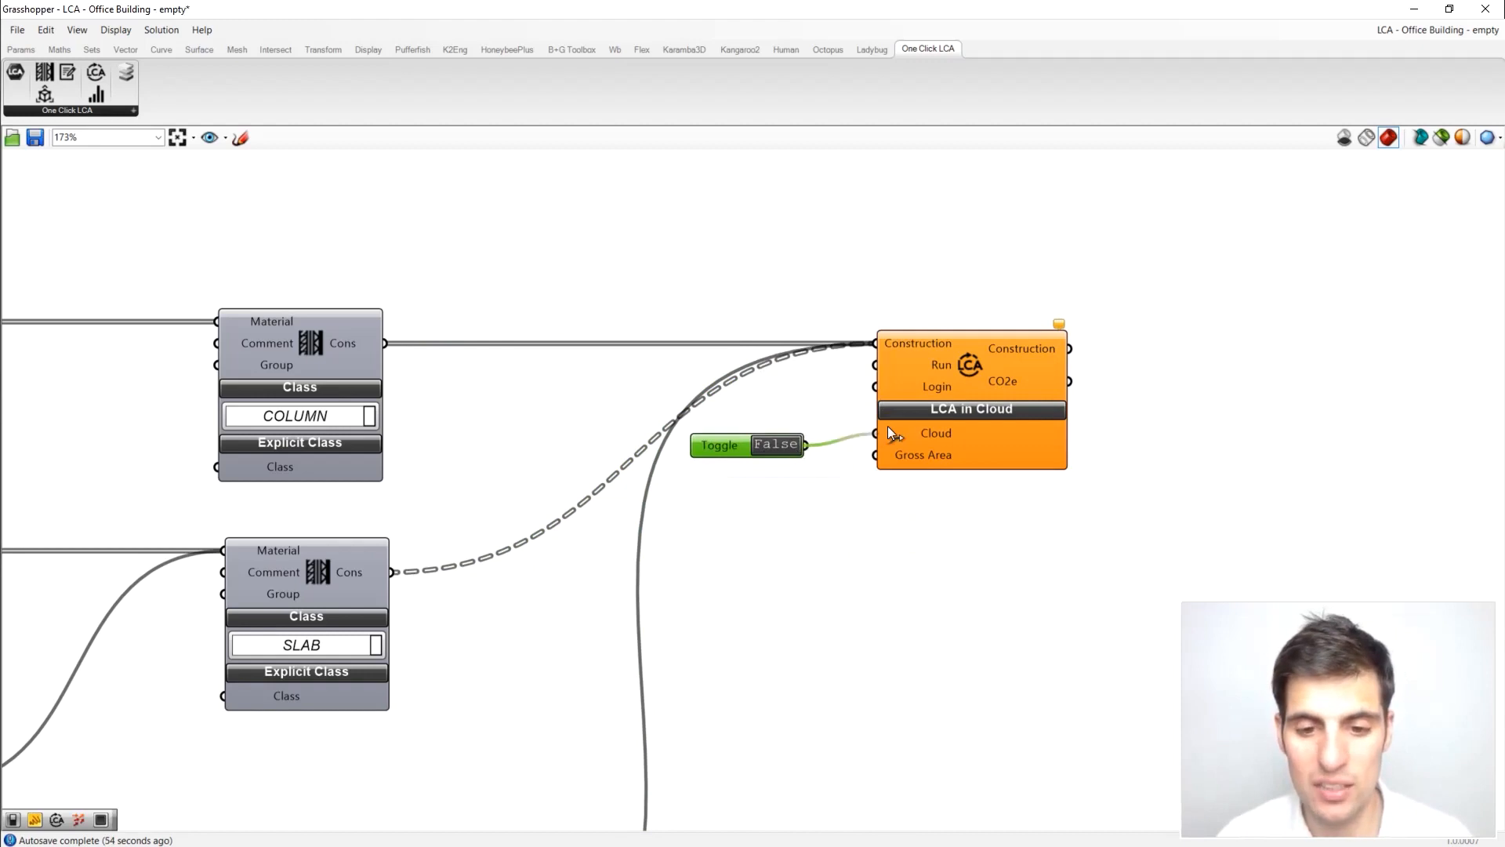
left_click_drag(734, 444, 750, 441)
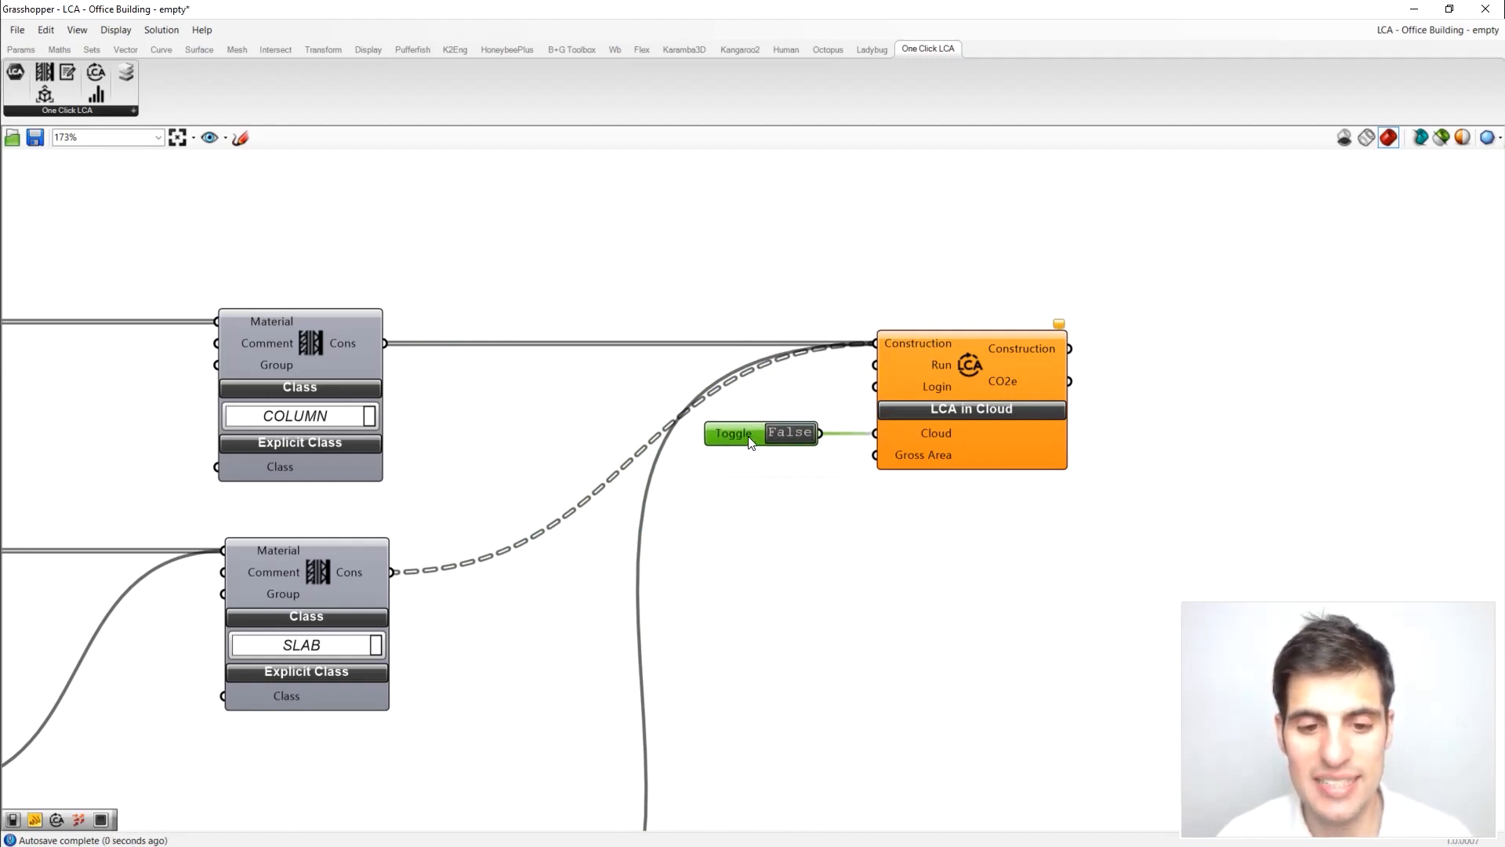
double_click(791, 436)
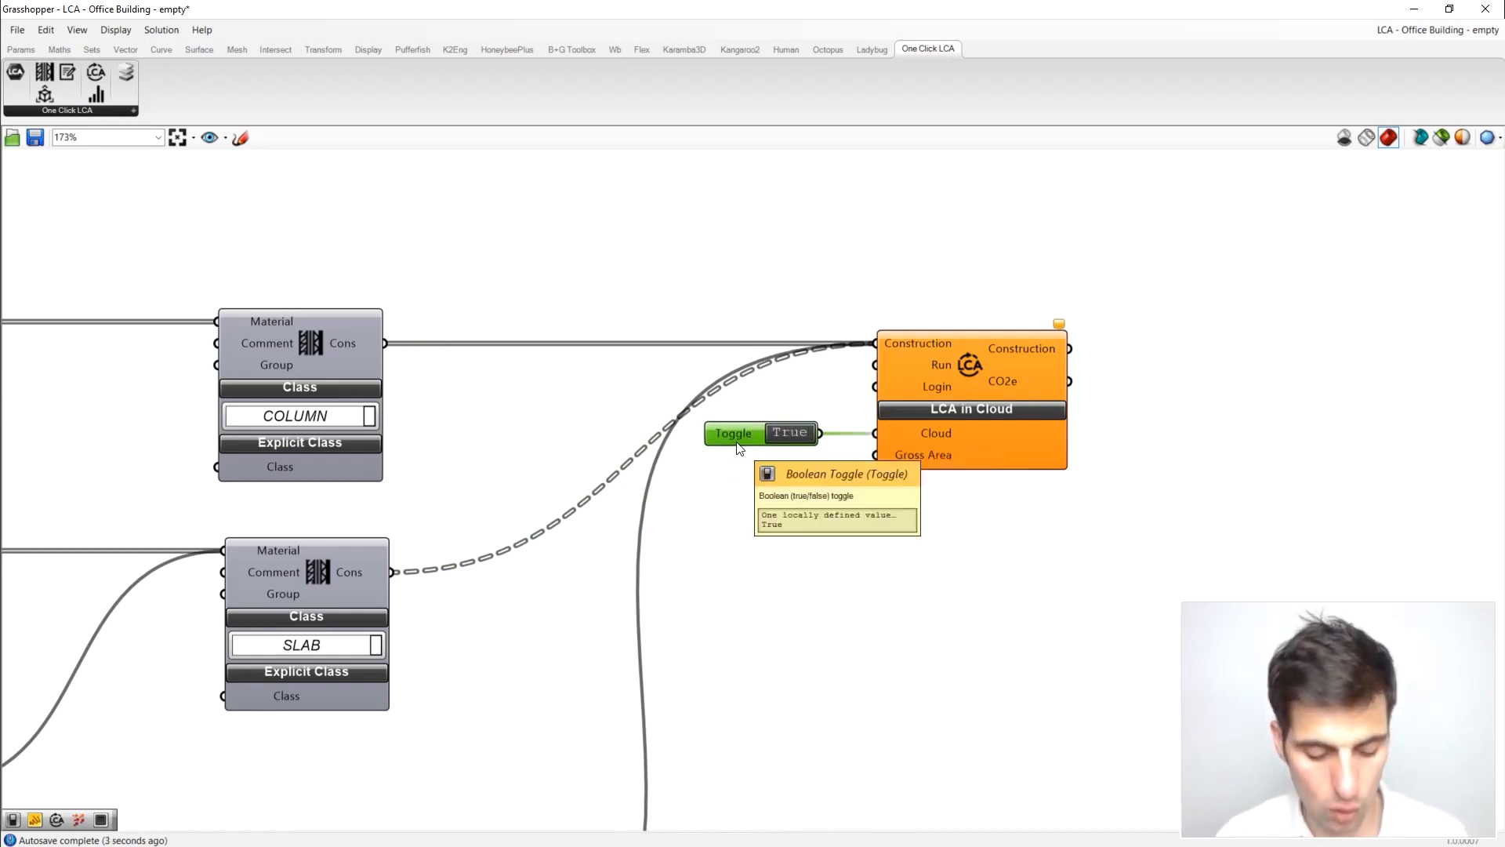
left_click_drag(741, 442, 873, 371, "alt")
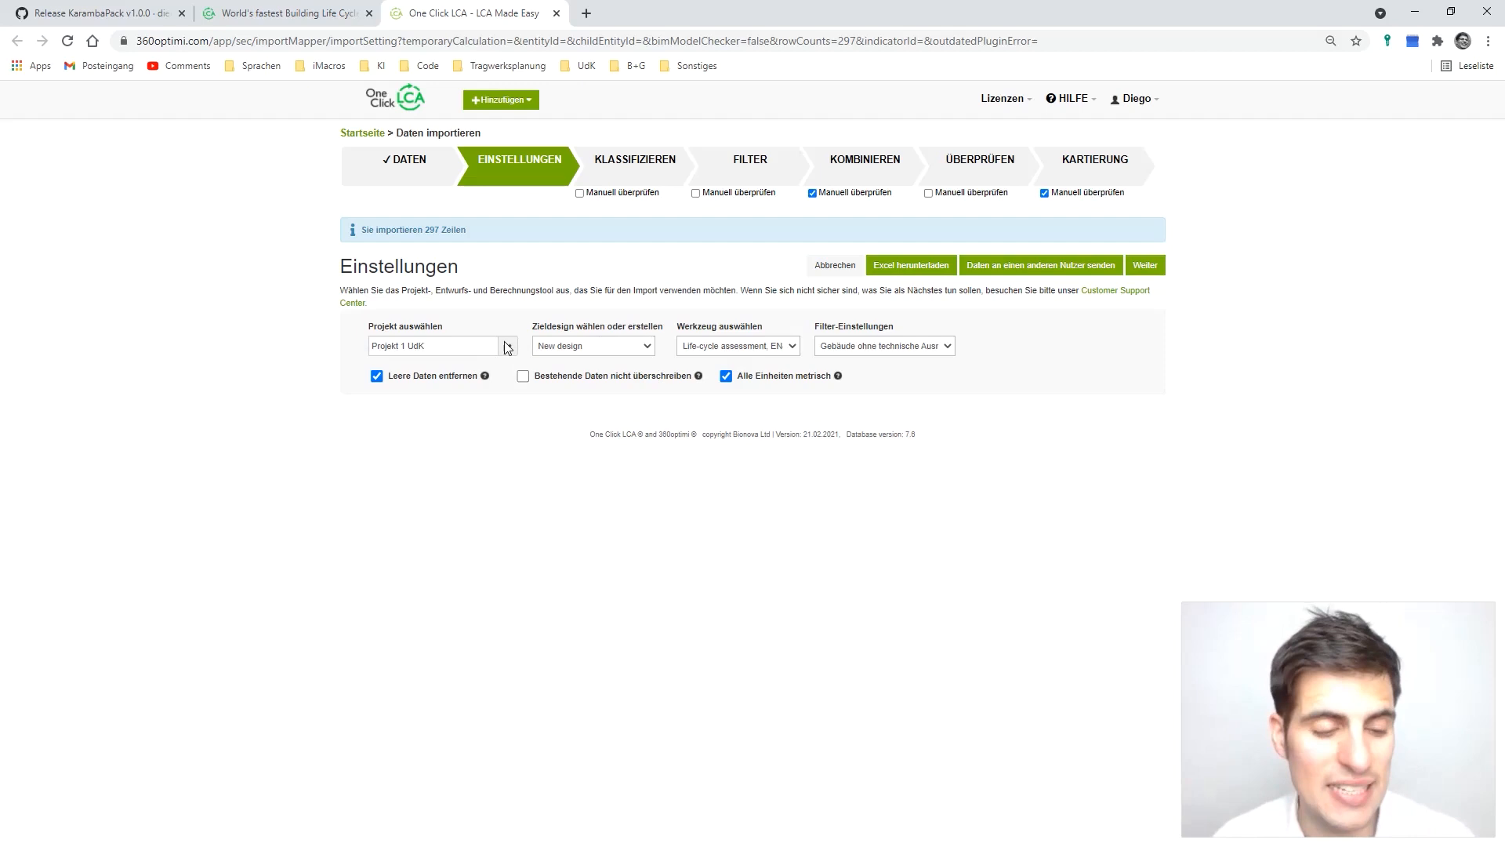
Step: Import the model data into Variante 1 of Projekt 1 UdK, overwriting its existing data, and accept the proposed combining and mapping
left_click(611, 347)
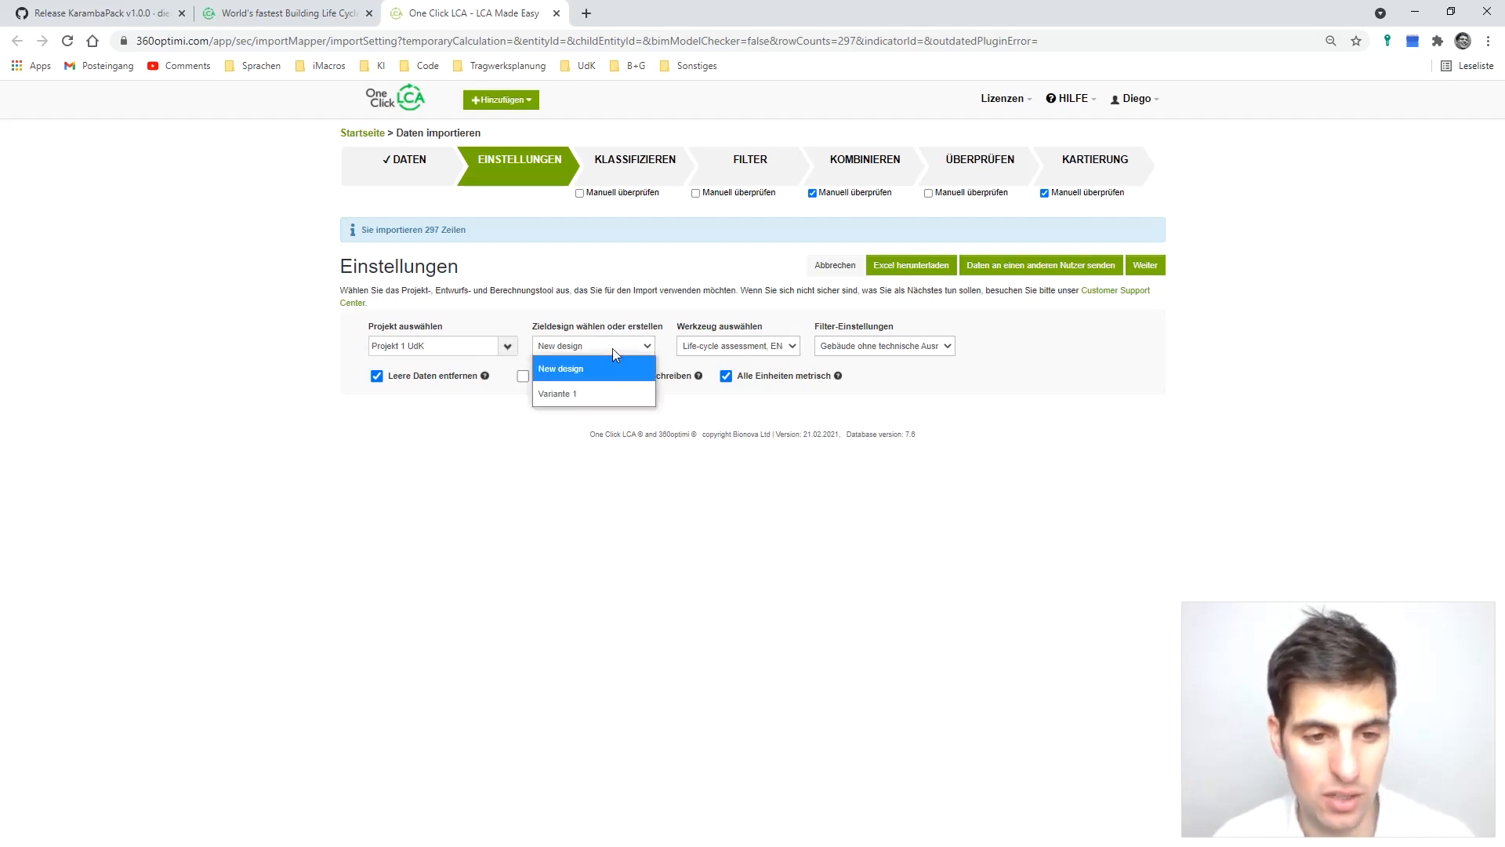
left_click(602, 395)
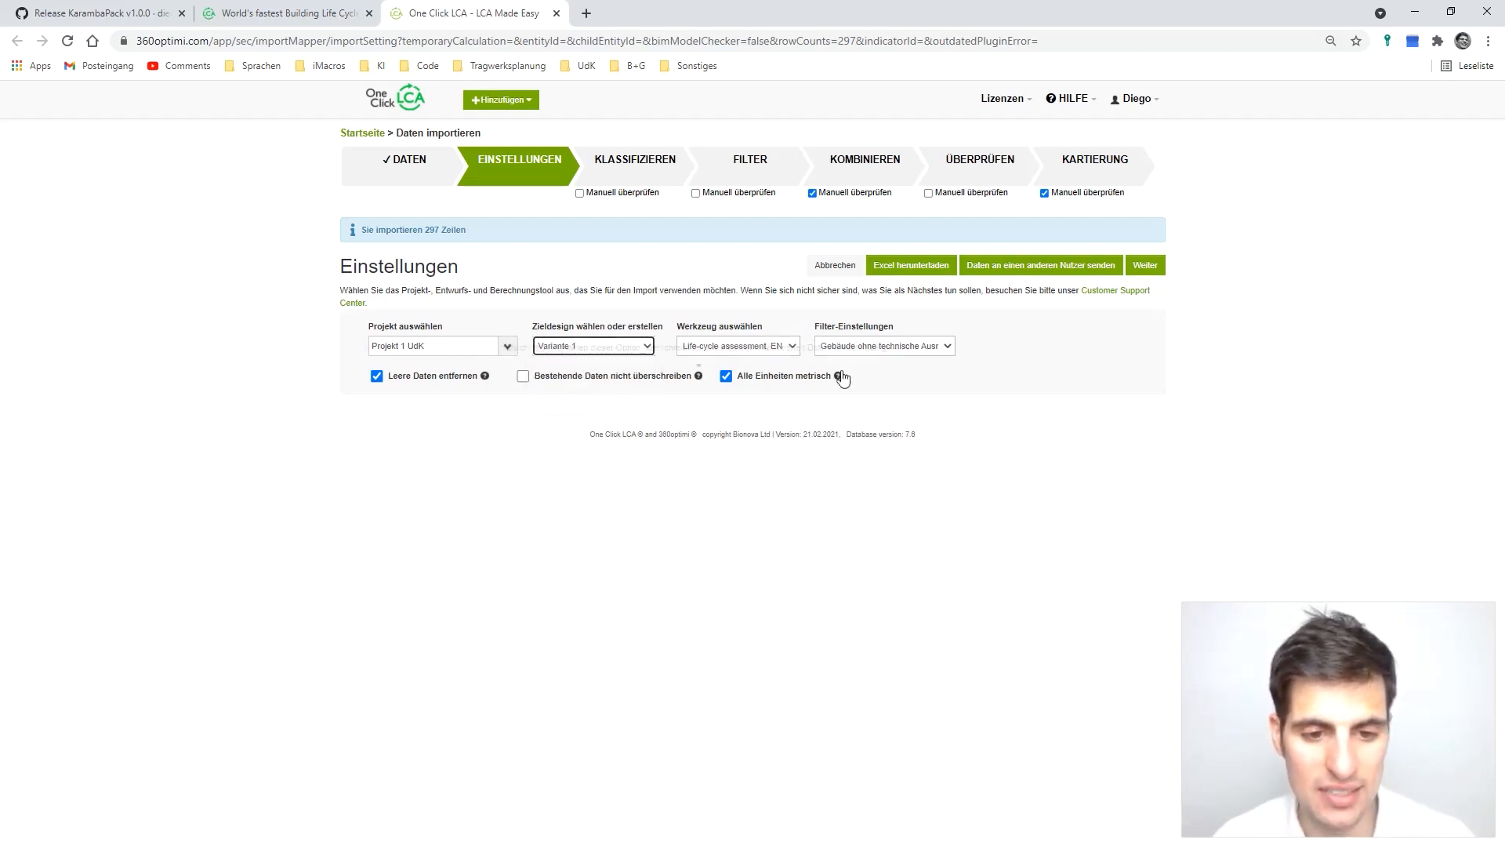
left_click(1164, 266)
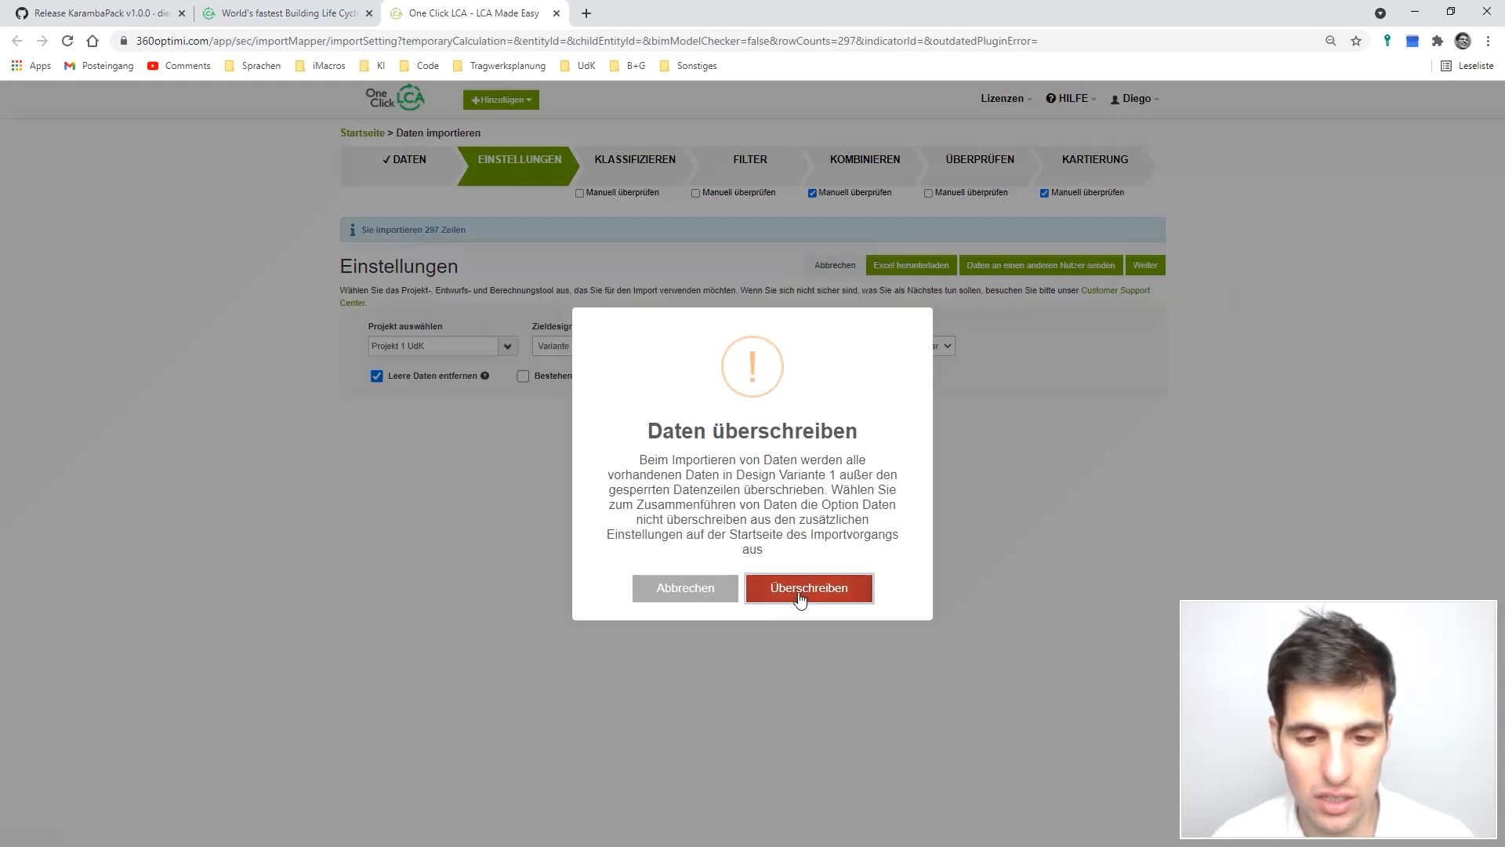
left_click(801, 592)
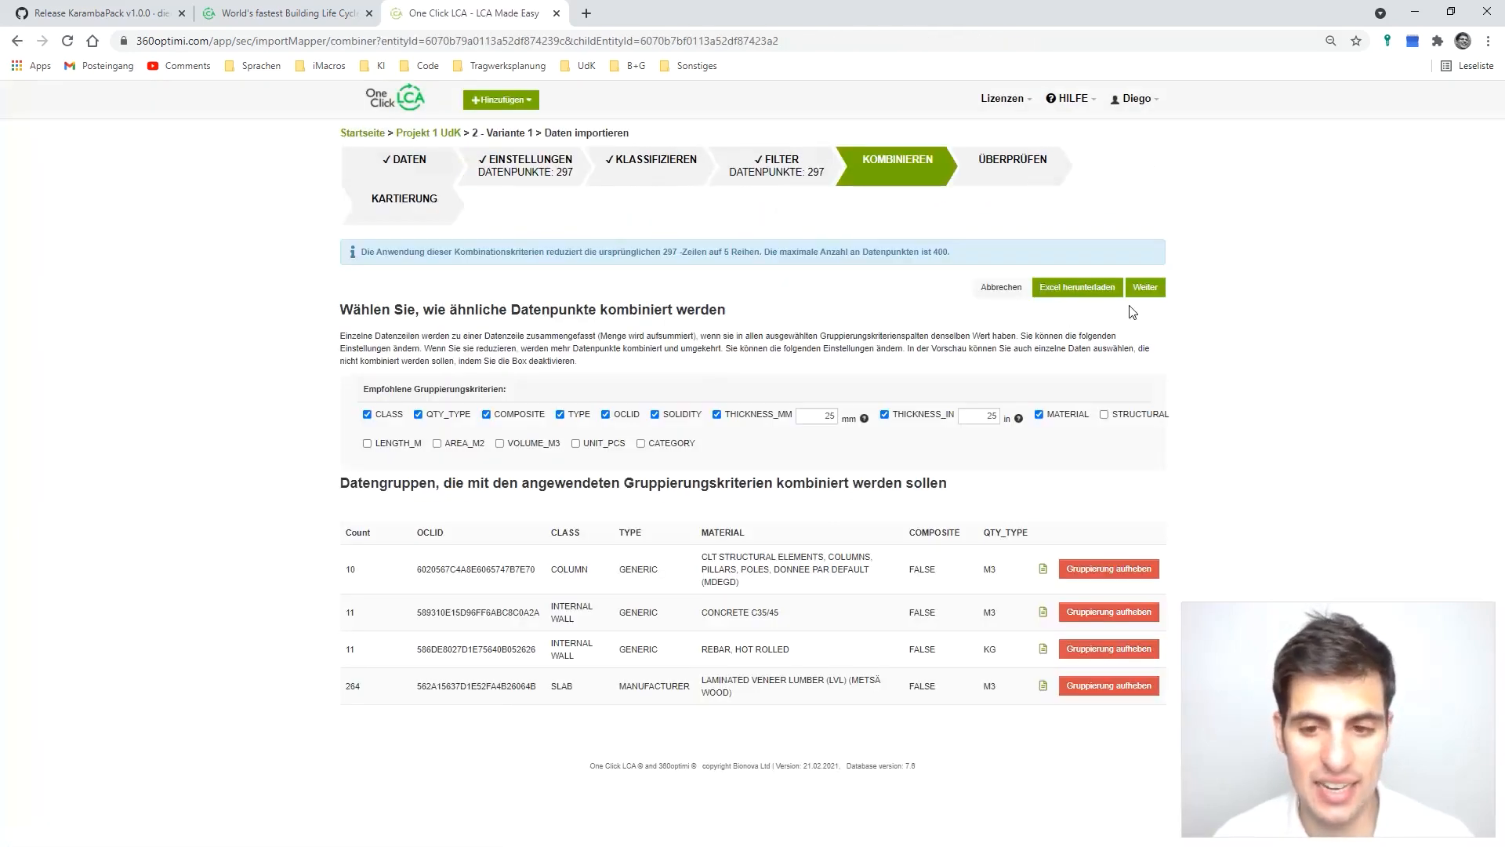
left_click(1143, 292)
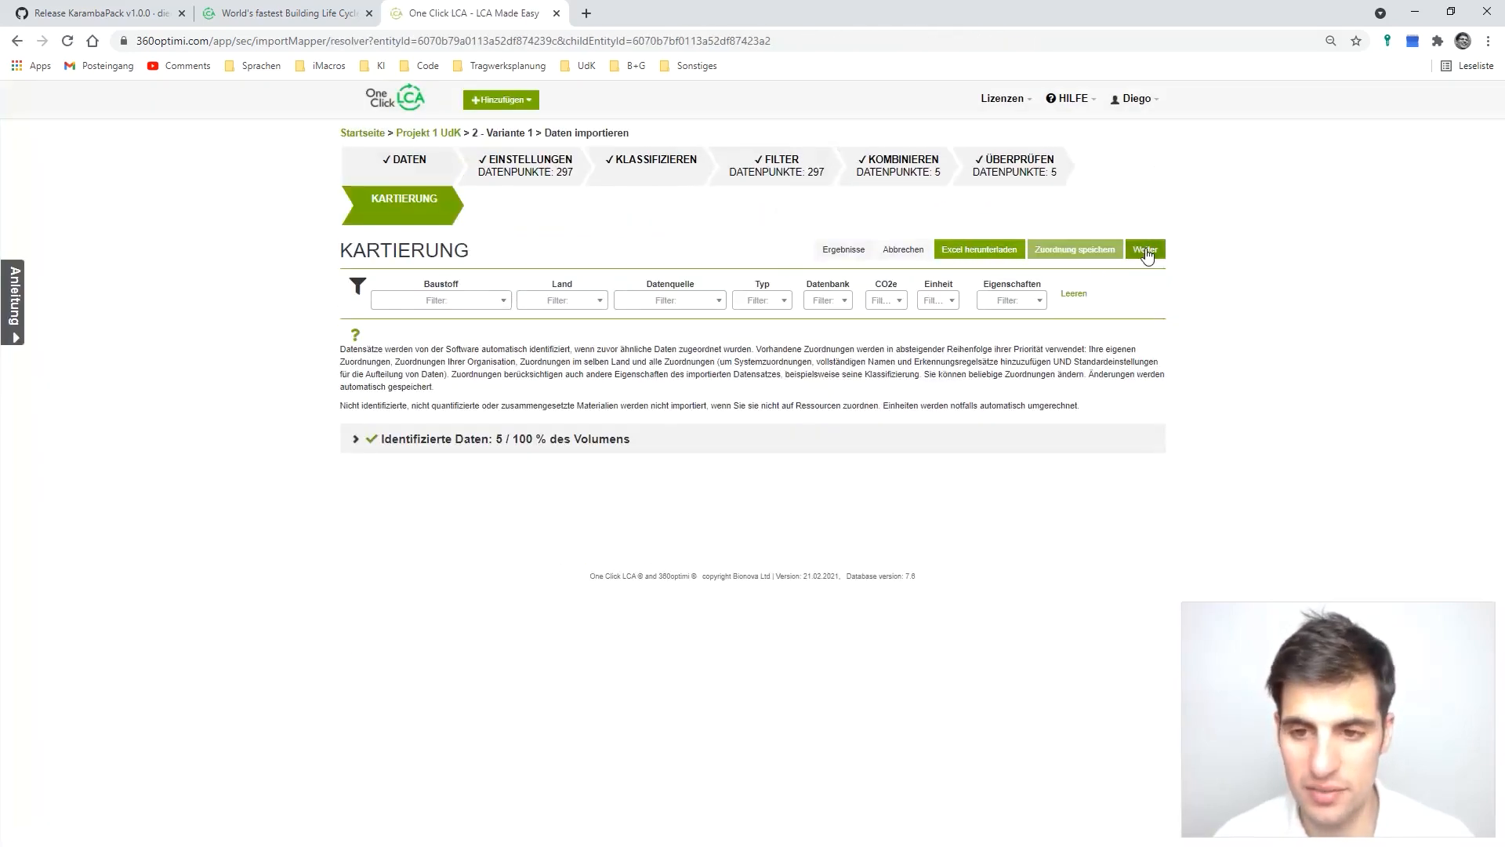
left_click(1146, 251)
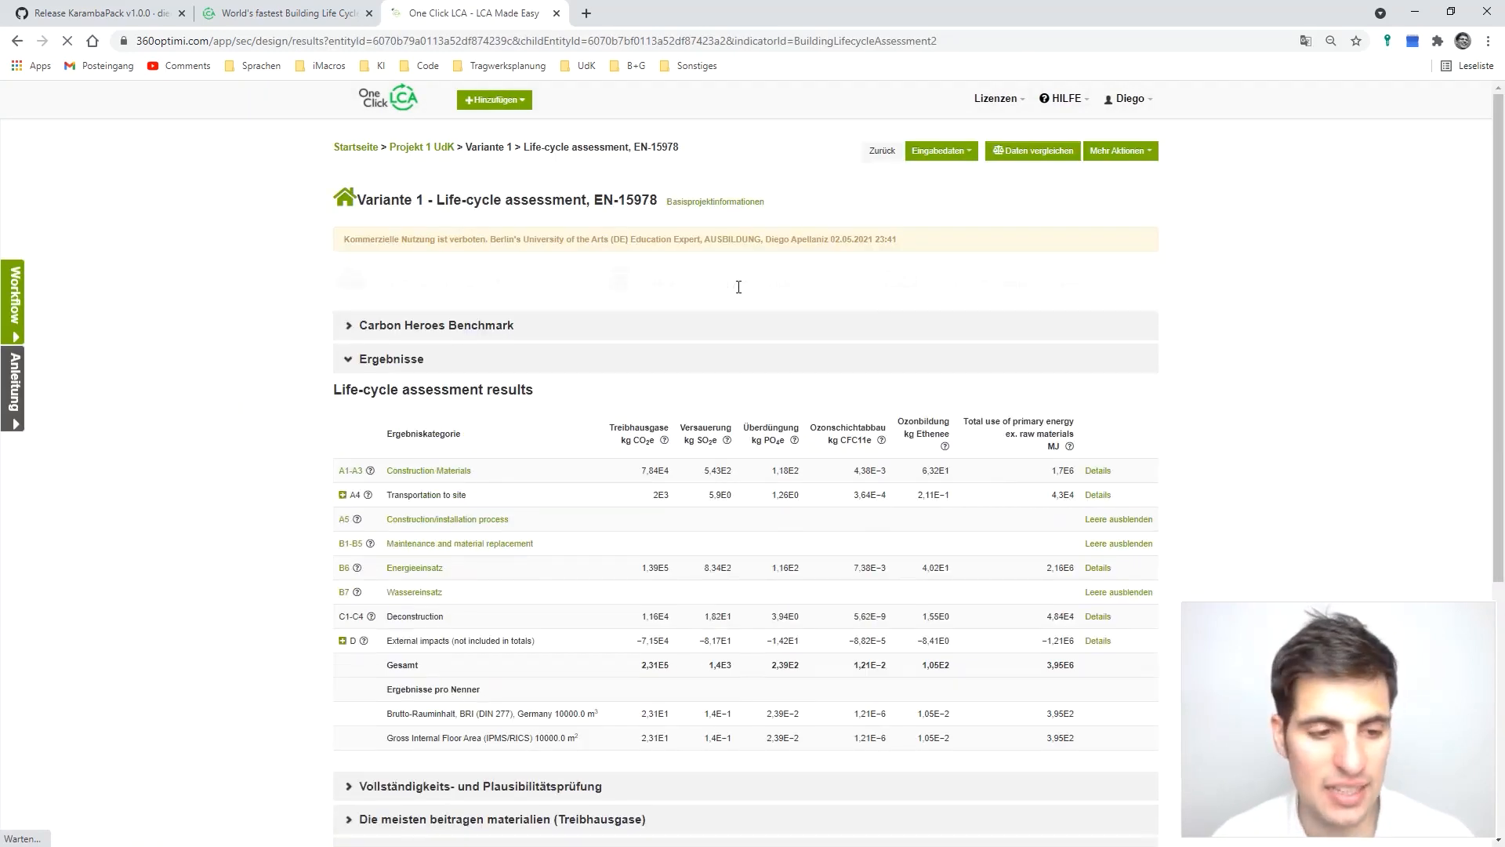
Step: Examine the Variante 1 life-cycle assessment results by category and the greenhouse gas and mass charts
scroll(730, 274, "down", 1)
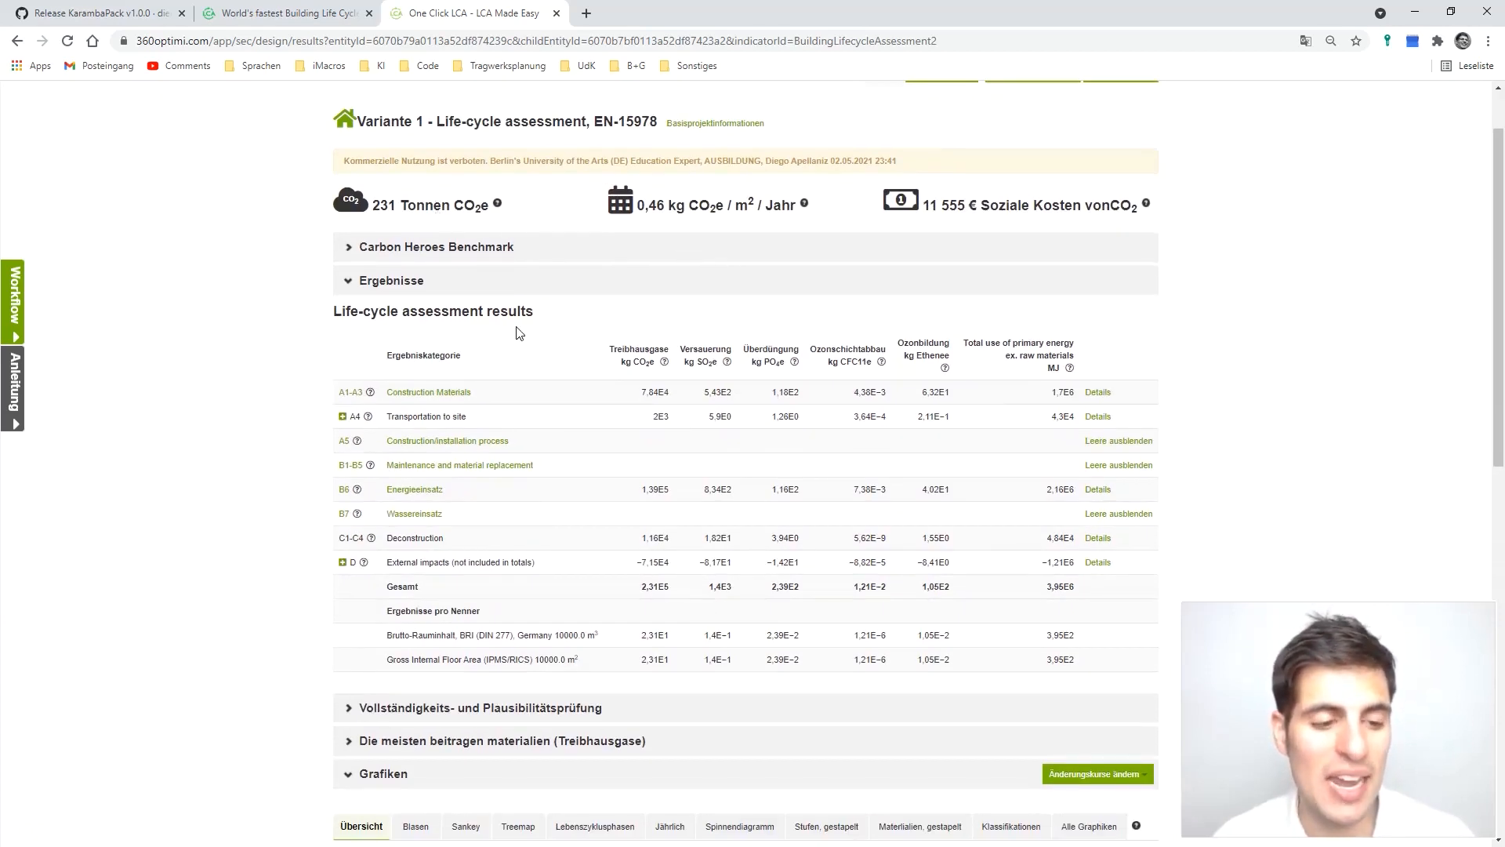
scroll(514, 358, "down", 1)
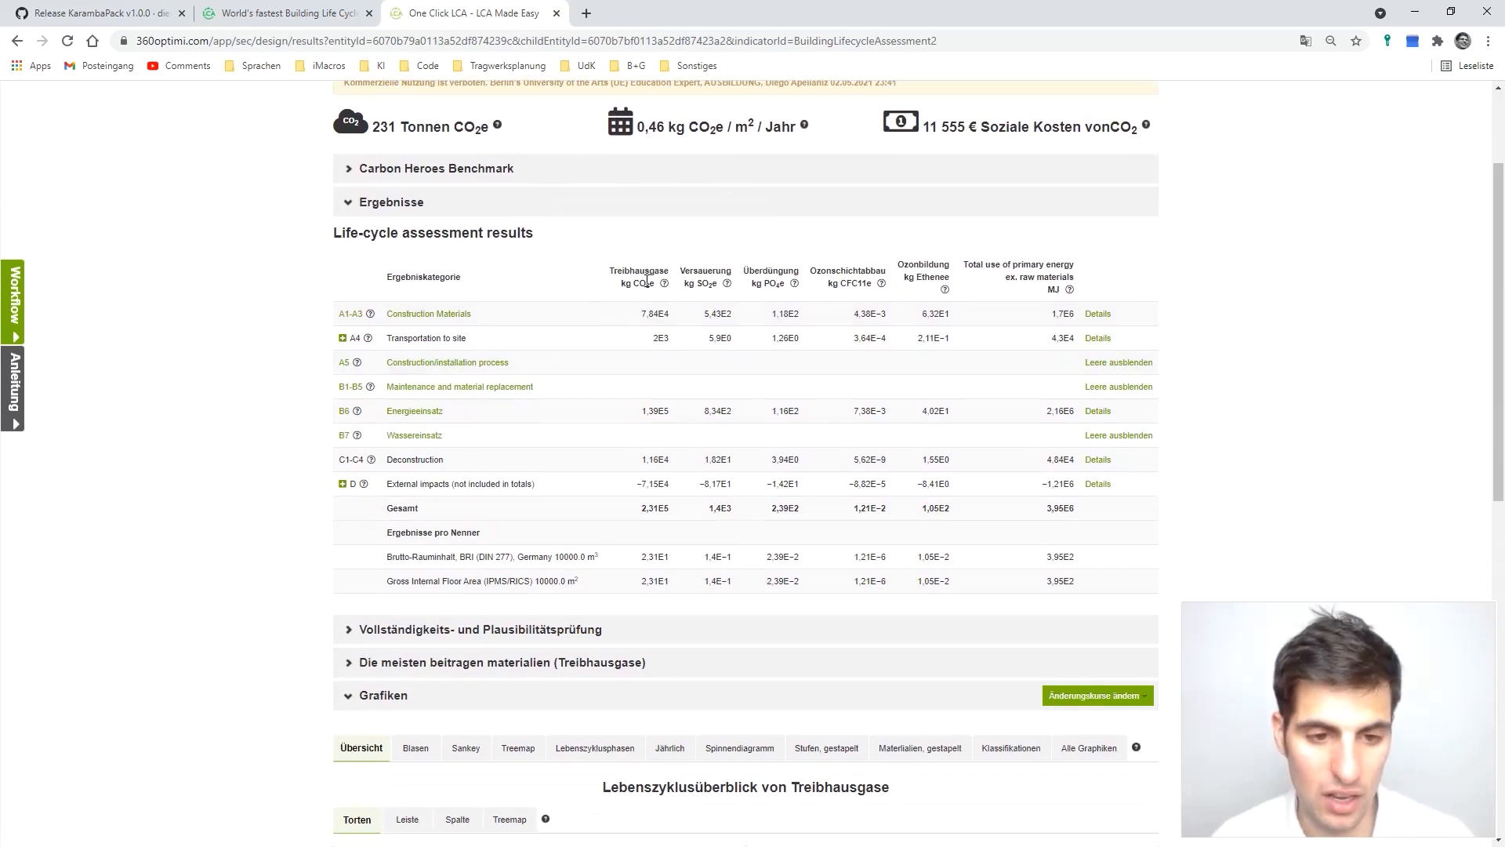
scroll(648, 306, "down", 1)
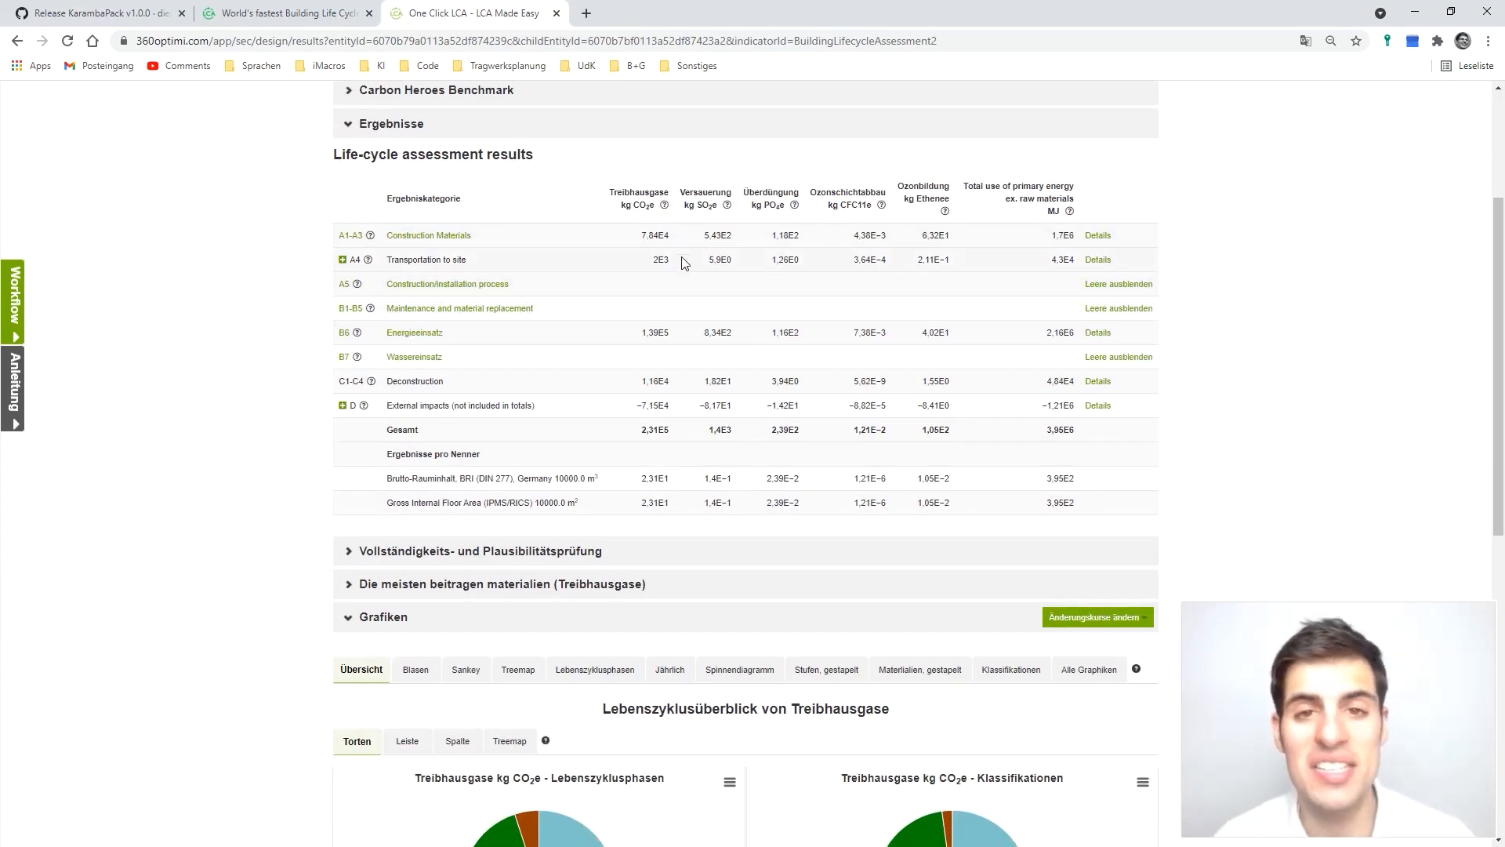
scroll(680, 265, "down", 1)
scroll(676, 262, "down", 5)
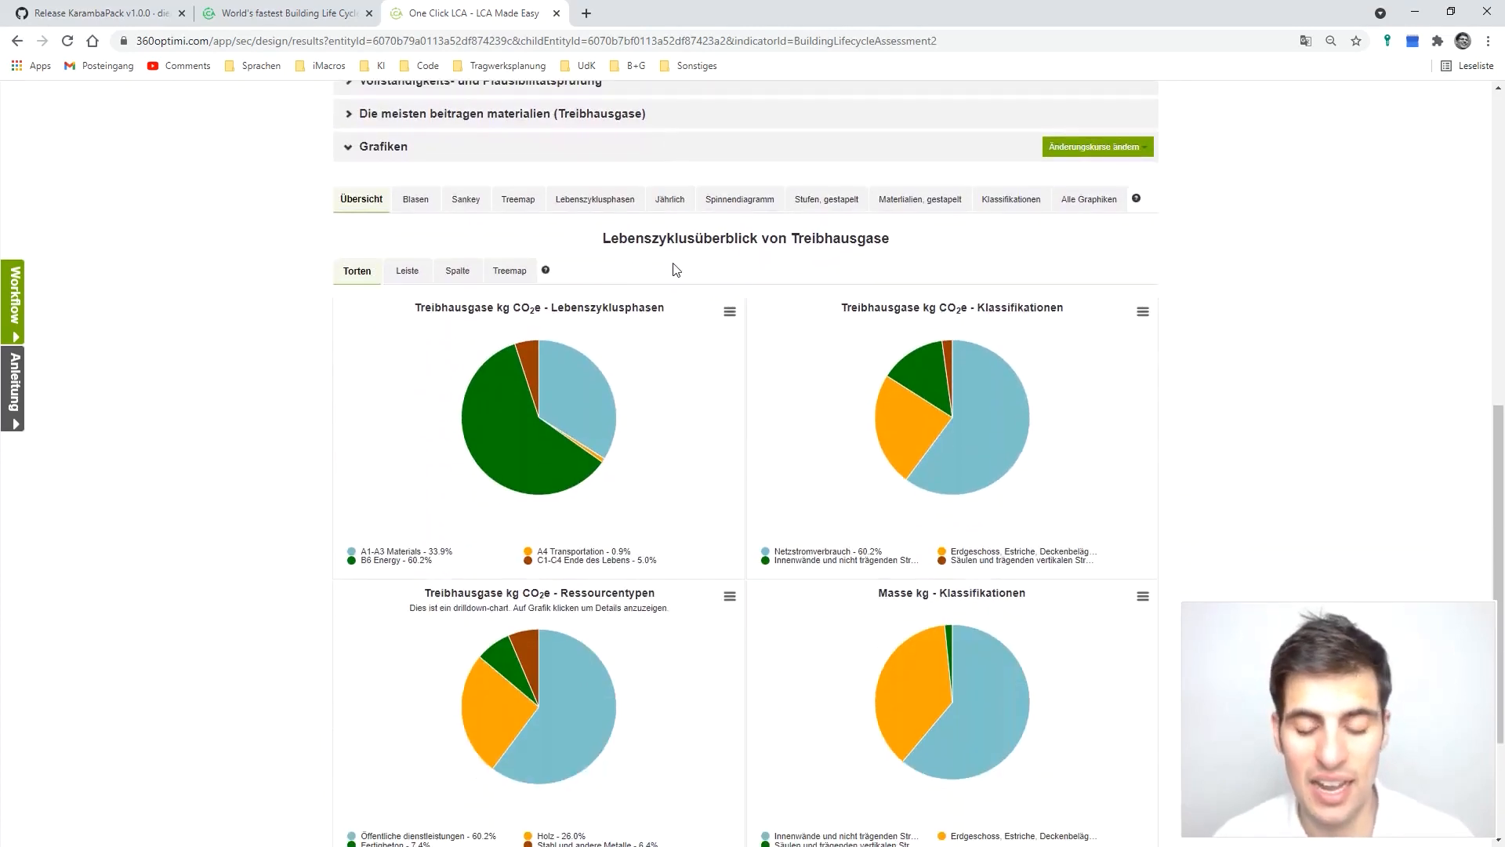
scroll(677, 270, "down", 3)
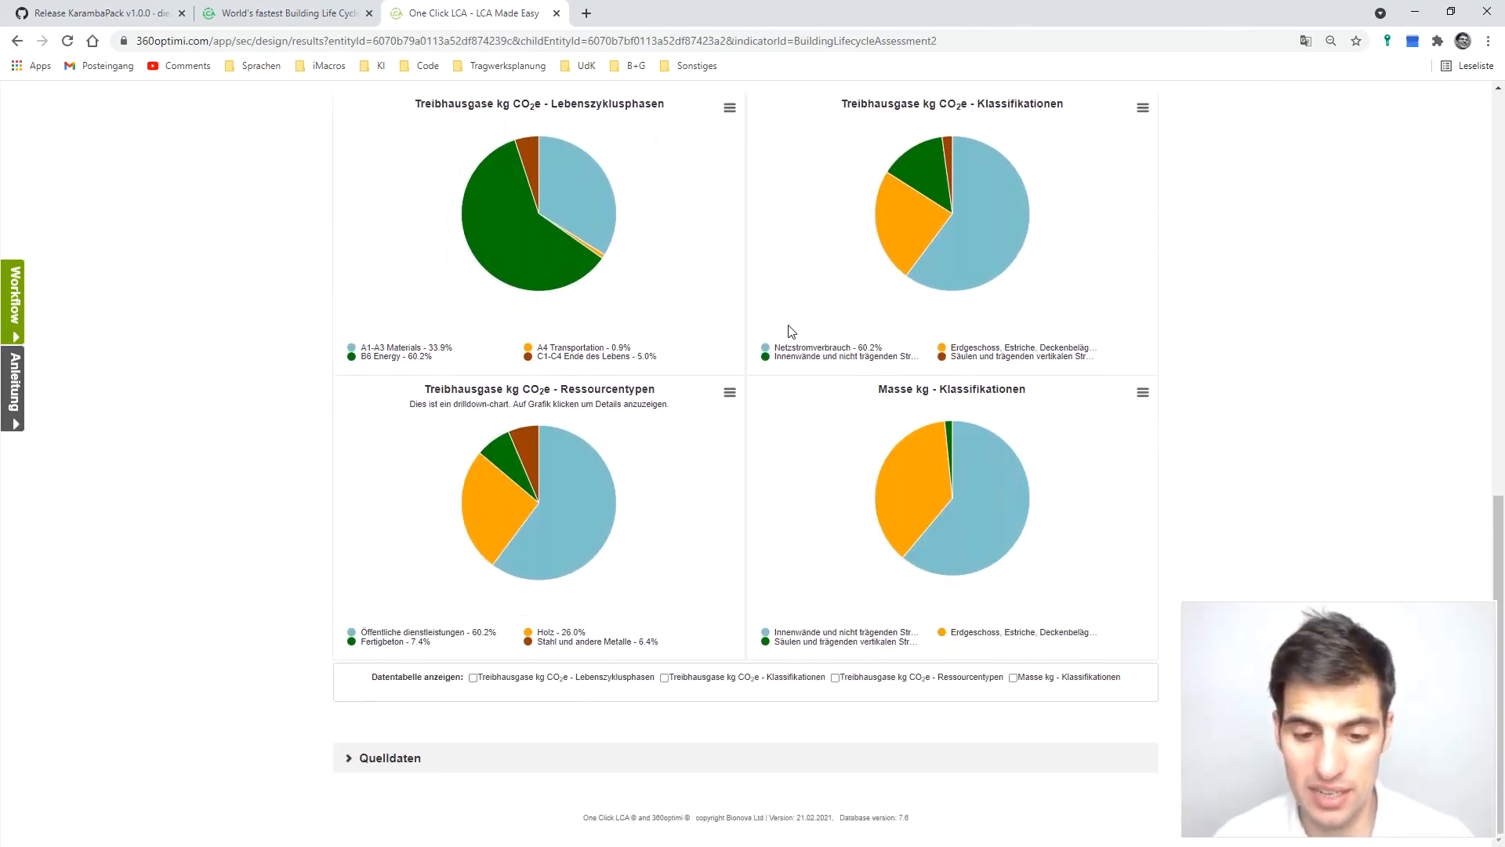
scroll(788, 326, "up", 1)
scroll(646, 451, "up", 3)
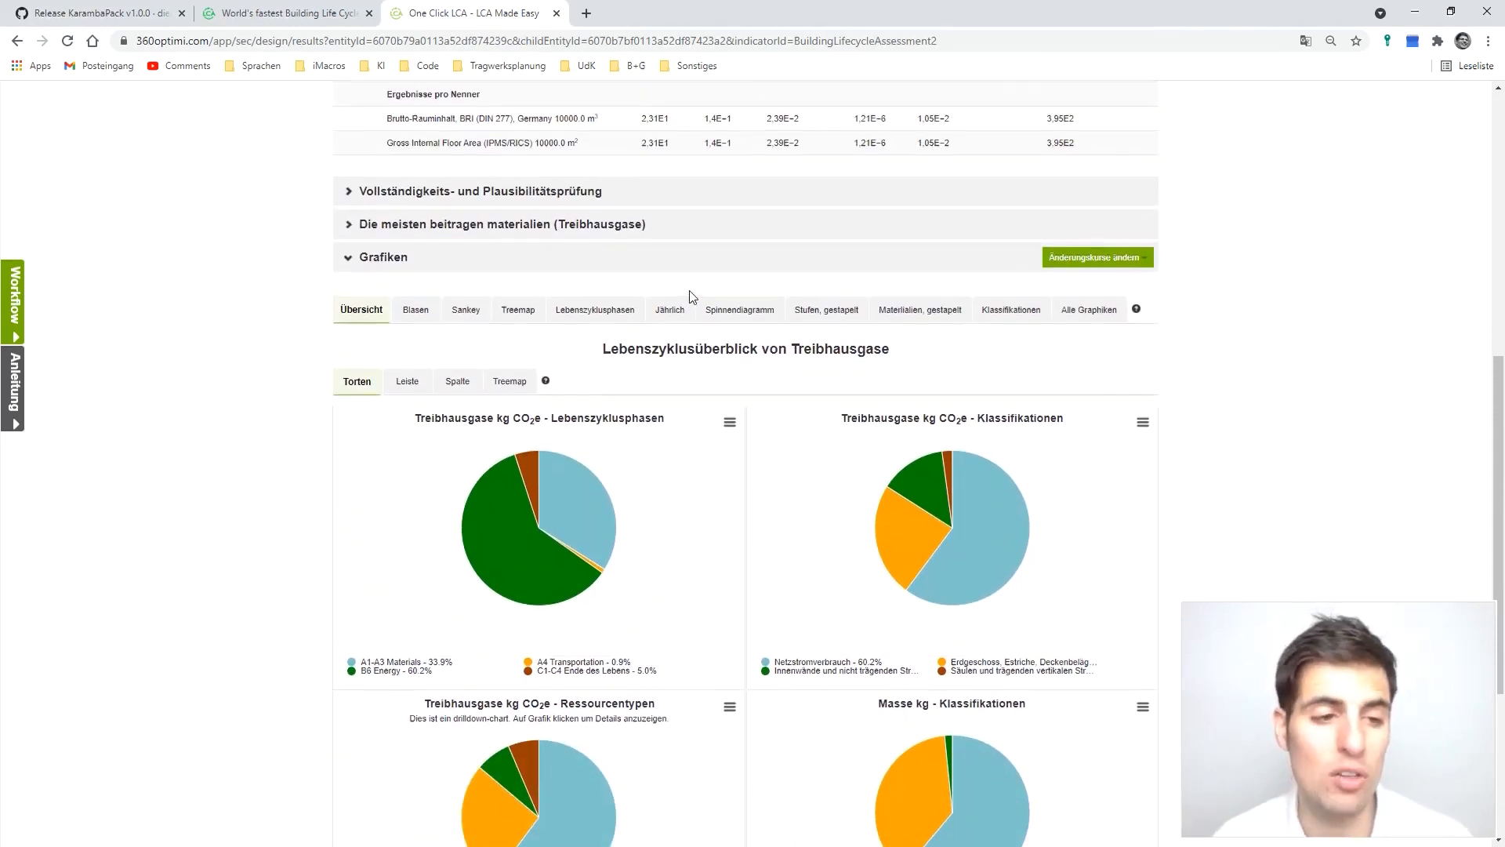
scroll(690, 294, "up", 5)
scroll(418, 212, "up", 1)
scroll(418, 212, "up", 1)
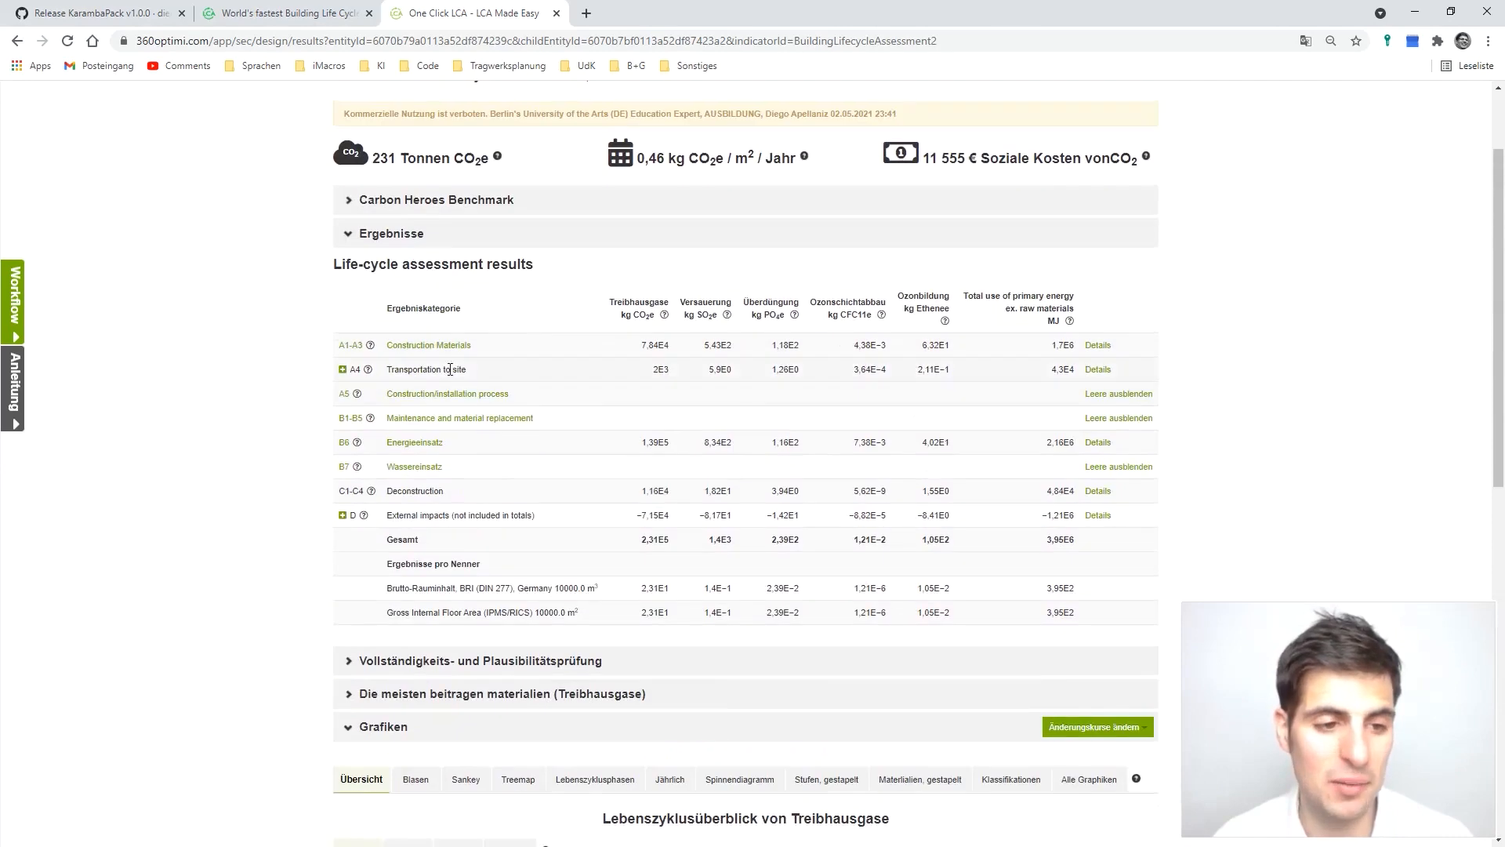
Step: Review the imported materials in the Construction Materials input data of Variante 1 and return to the results
left_click(427, 346)
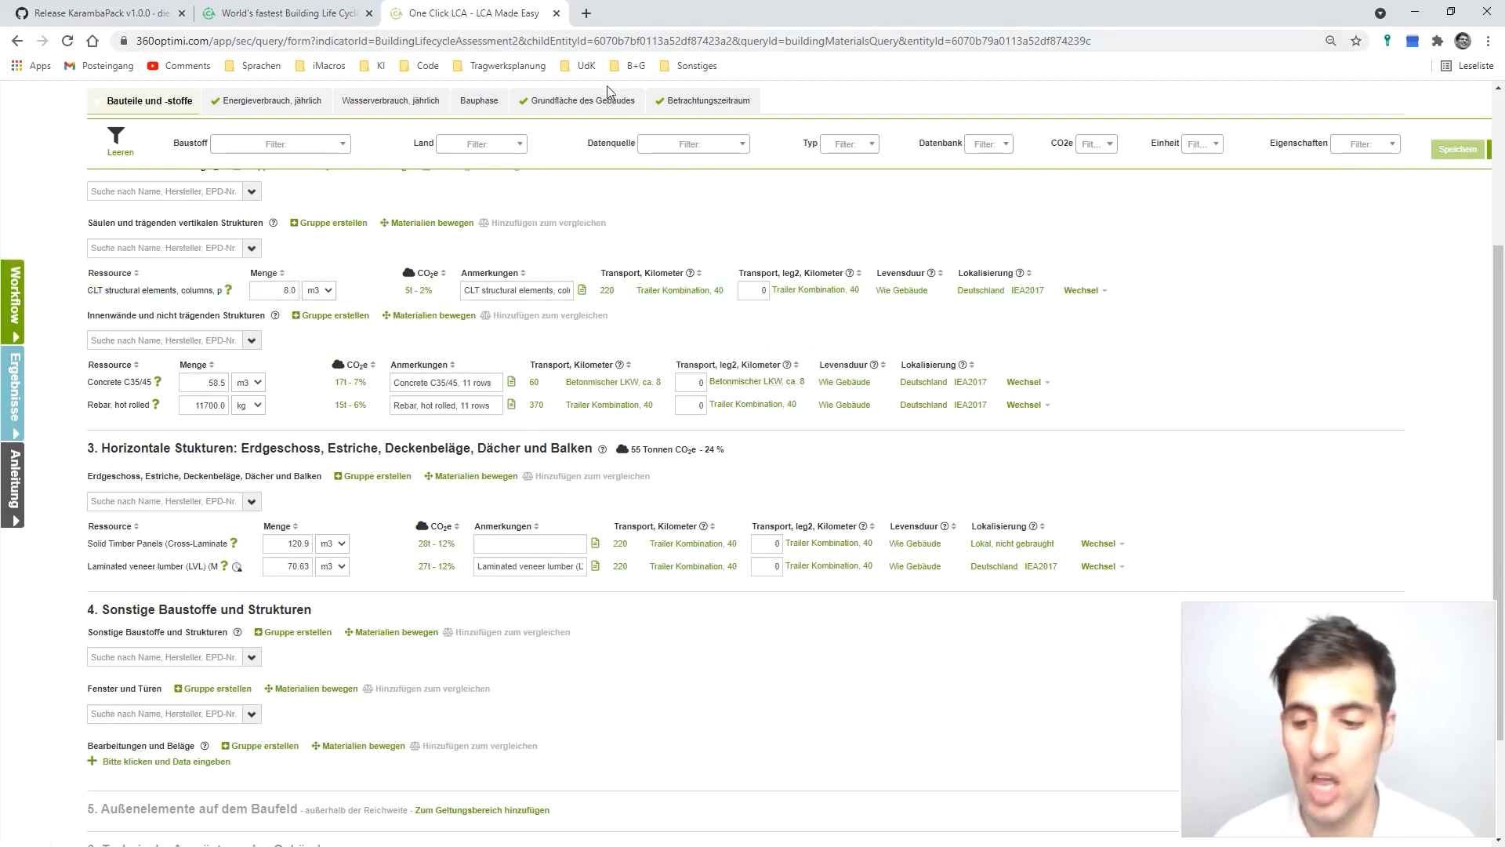
scroll(863, 196, "up", 5)
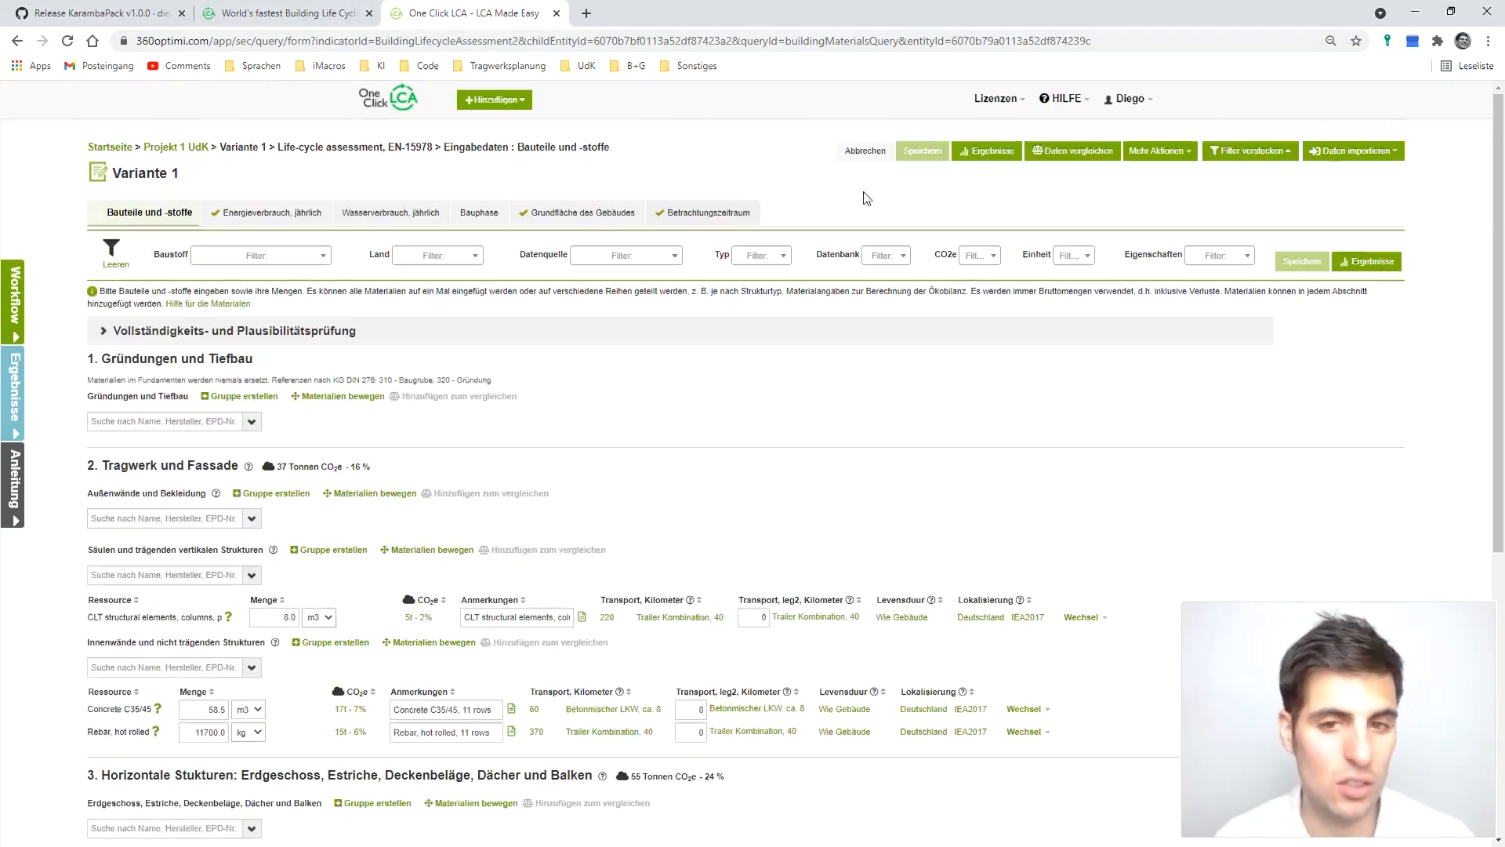
left_click(1354, 266)
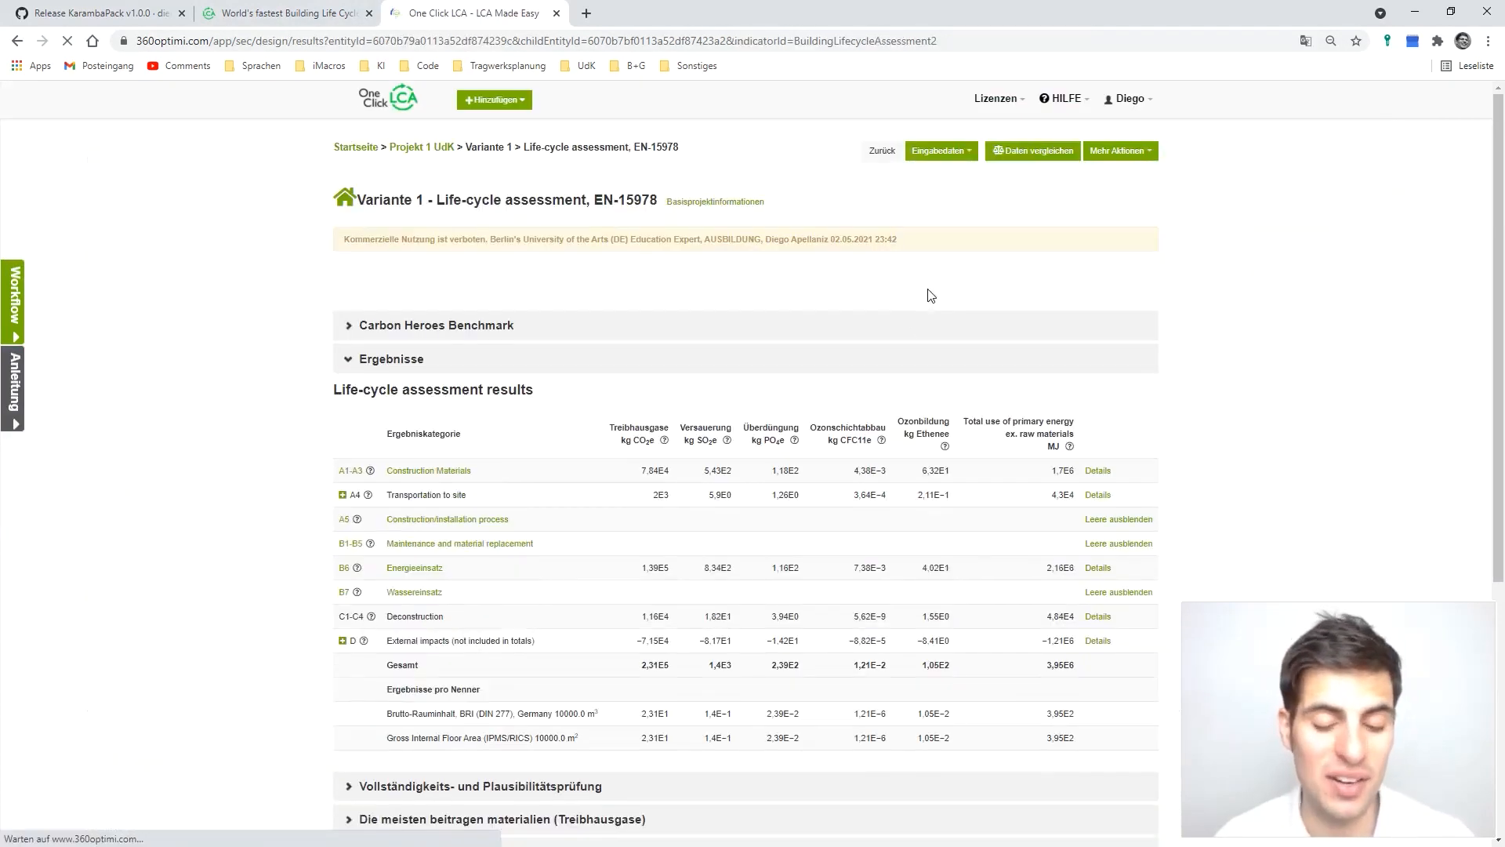
Step: Look through the reloaded Variante 1 results once more, from the charts back to the overall CO2e summary
scroll(930, 295, "down", 2)
scroll(929, 290, "down", 7)
scroll(927, 284, "up", 6)
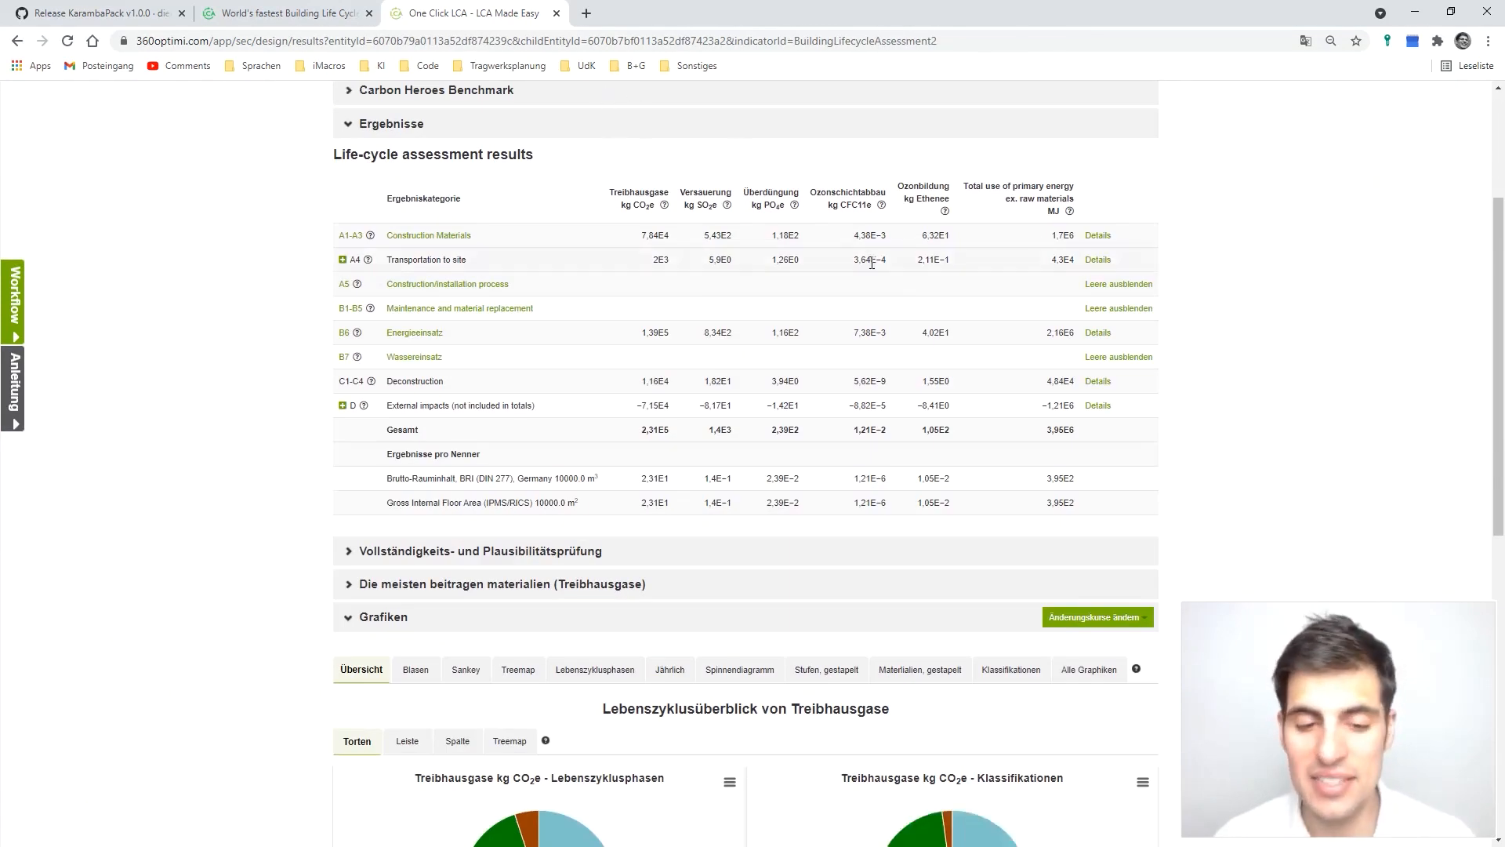
scroll(871, 265, "up", 3)
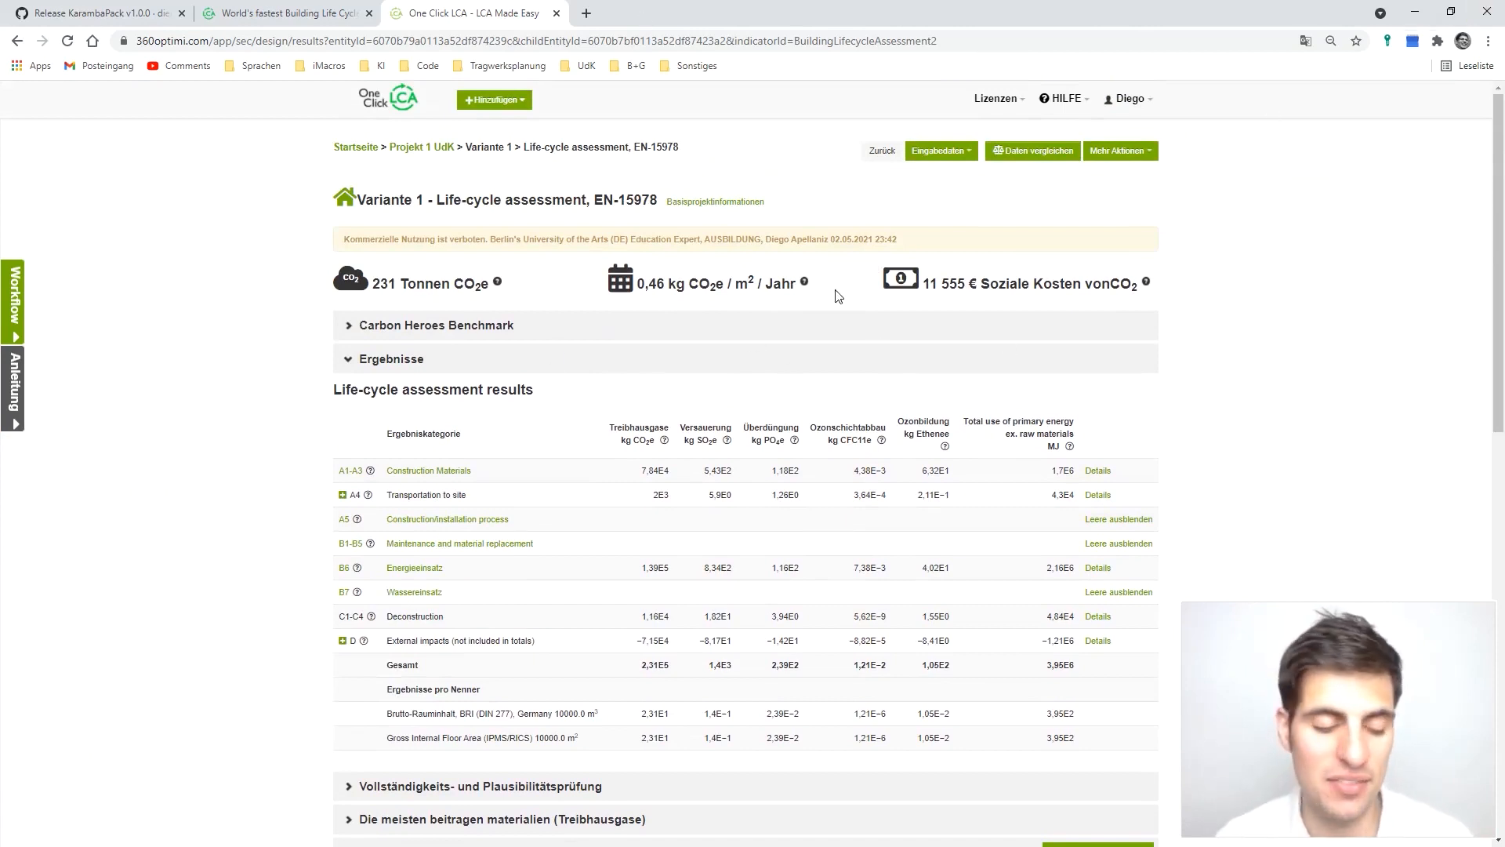
scroll(821, 331, "down", 1)
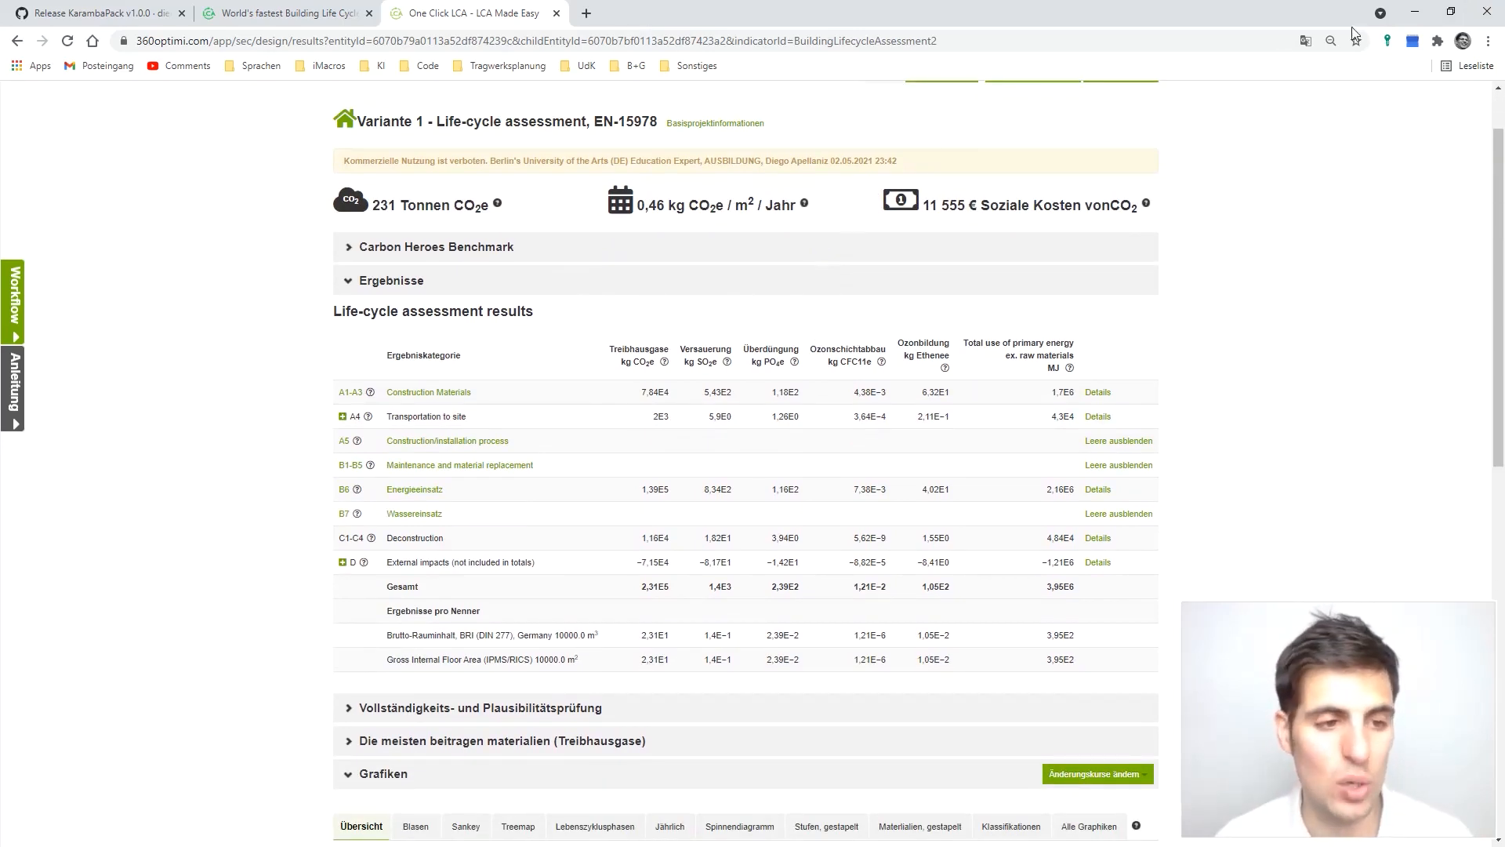
scroll(855, 177, "up", 1)
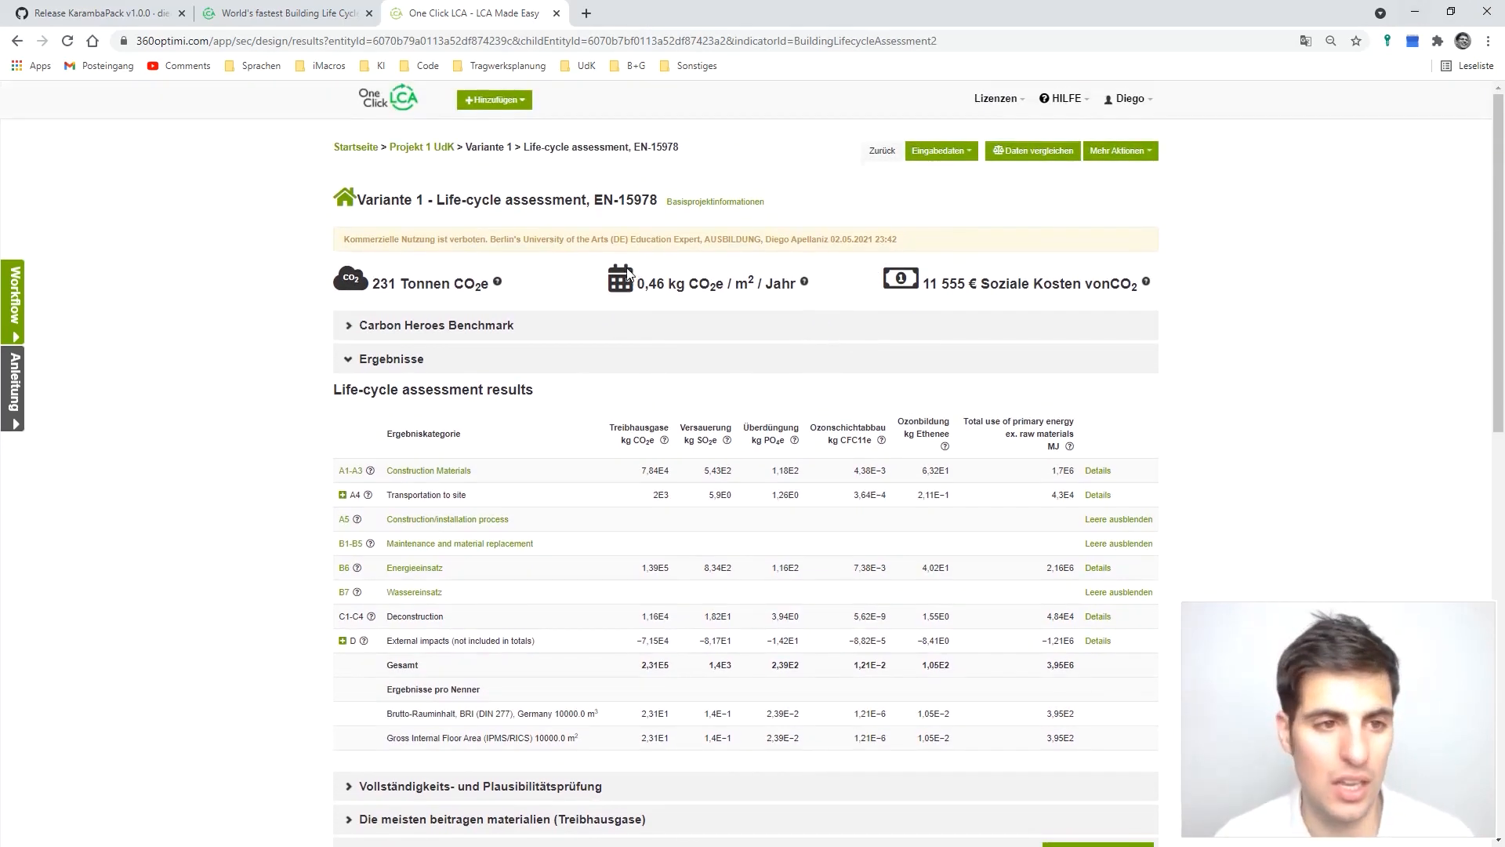
Step: Review the benchmark and charts in the Projekt 1 UdK overview, and close that page to return to Grasshopper
left_click(435, 147)
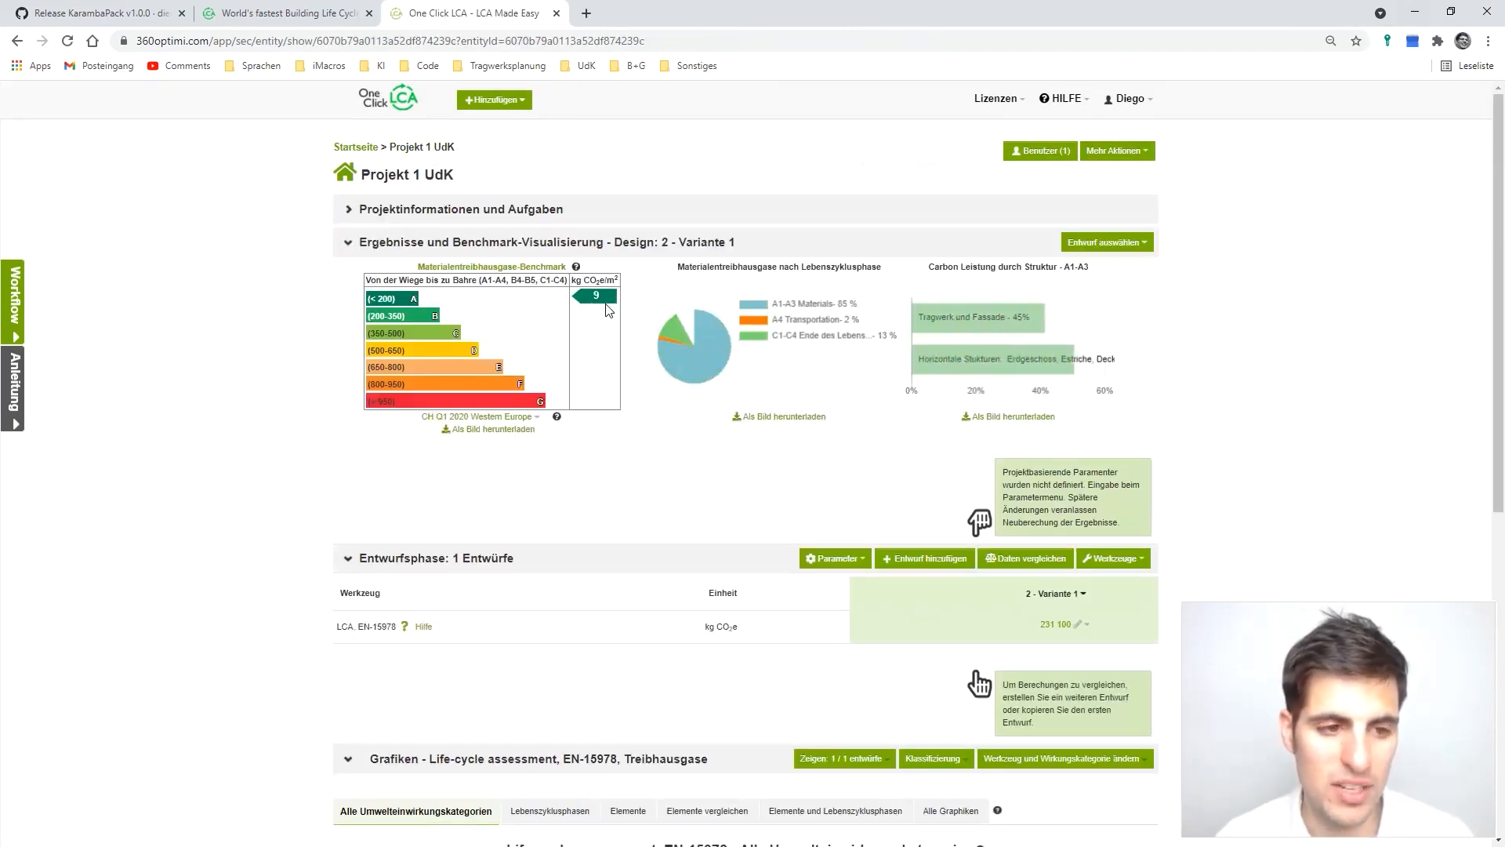
scroll(610, 312, "down", 7)
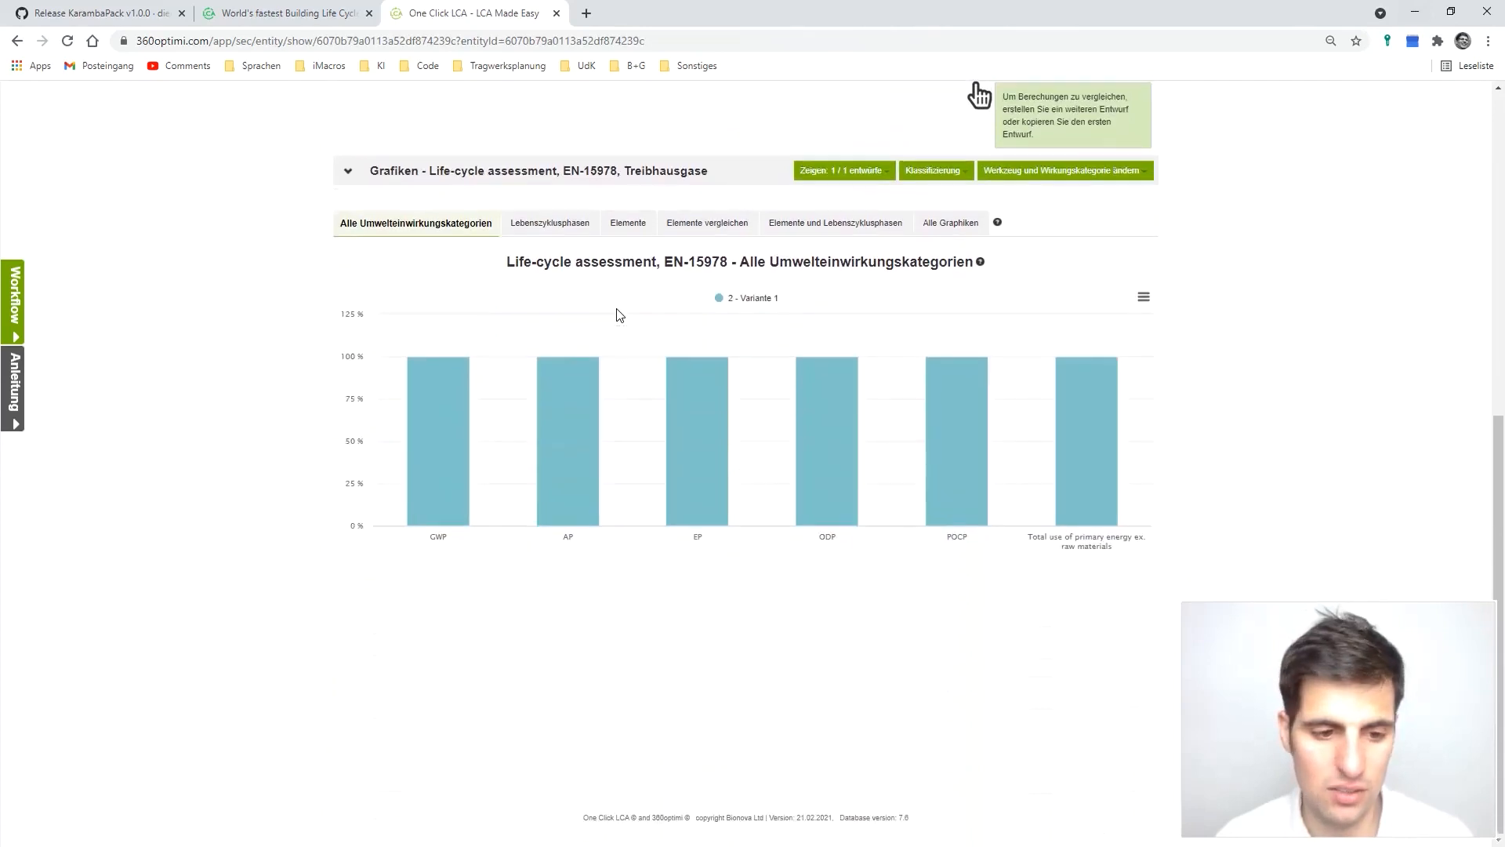
scroll(618, 312, "up", 7)
left_click(557, 14)
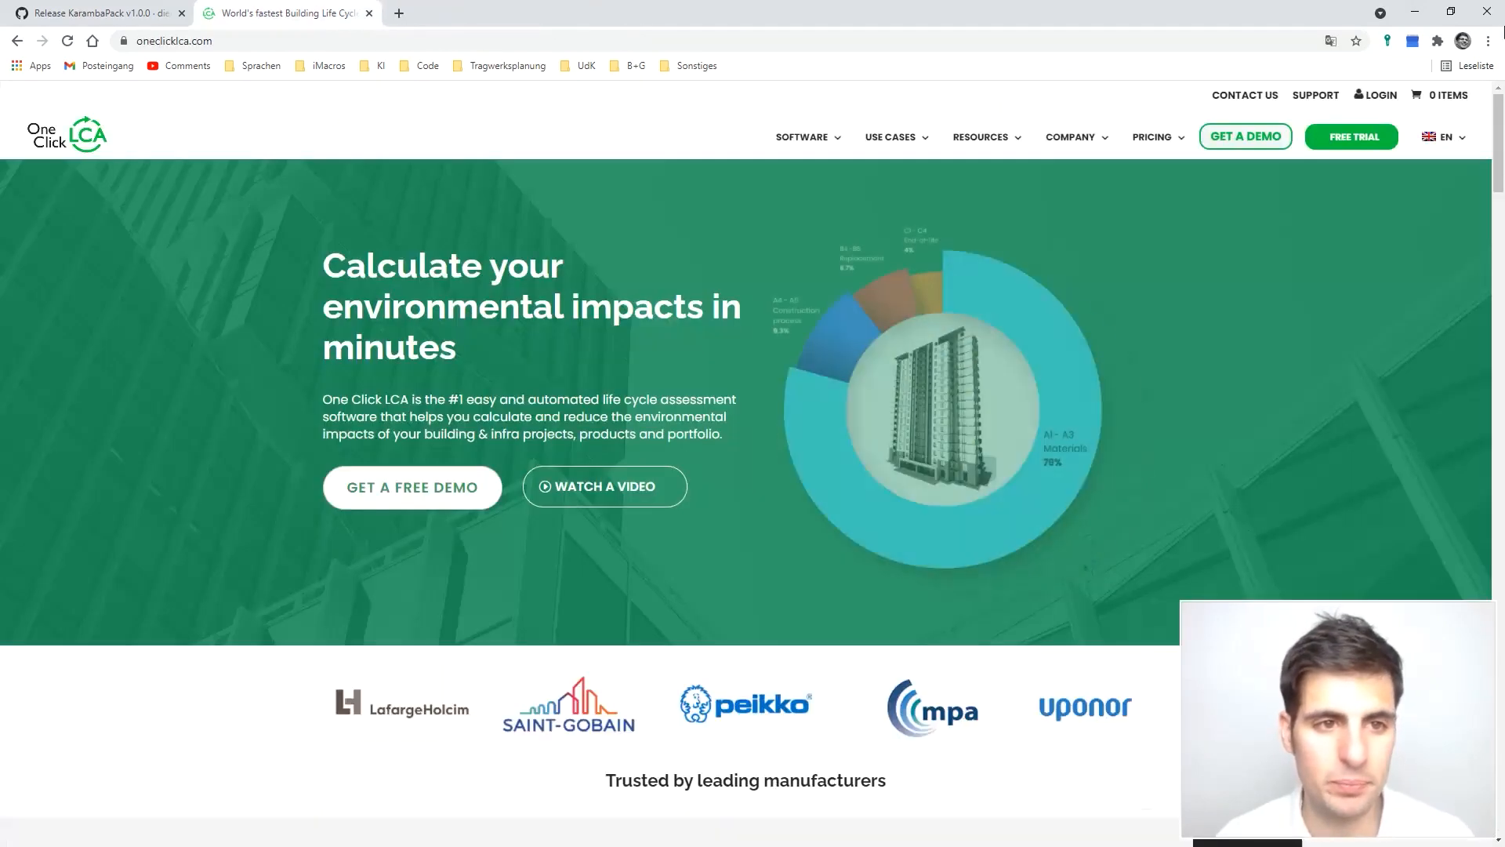
left_click(1415, 11)
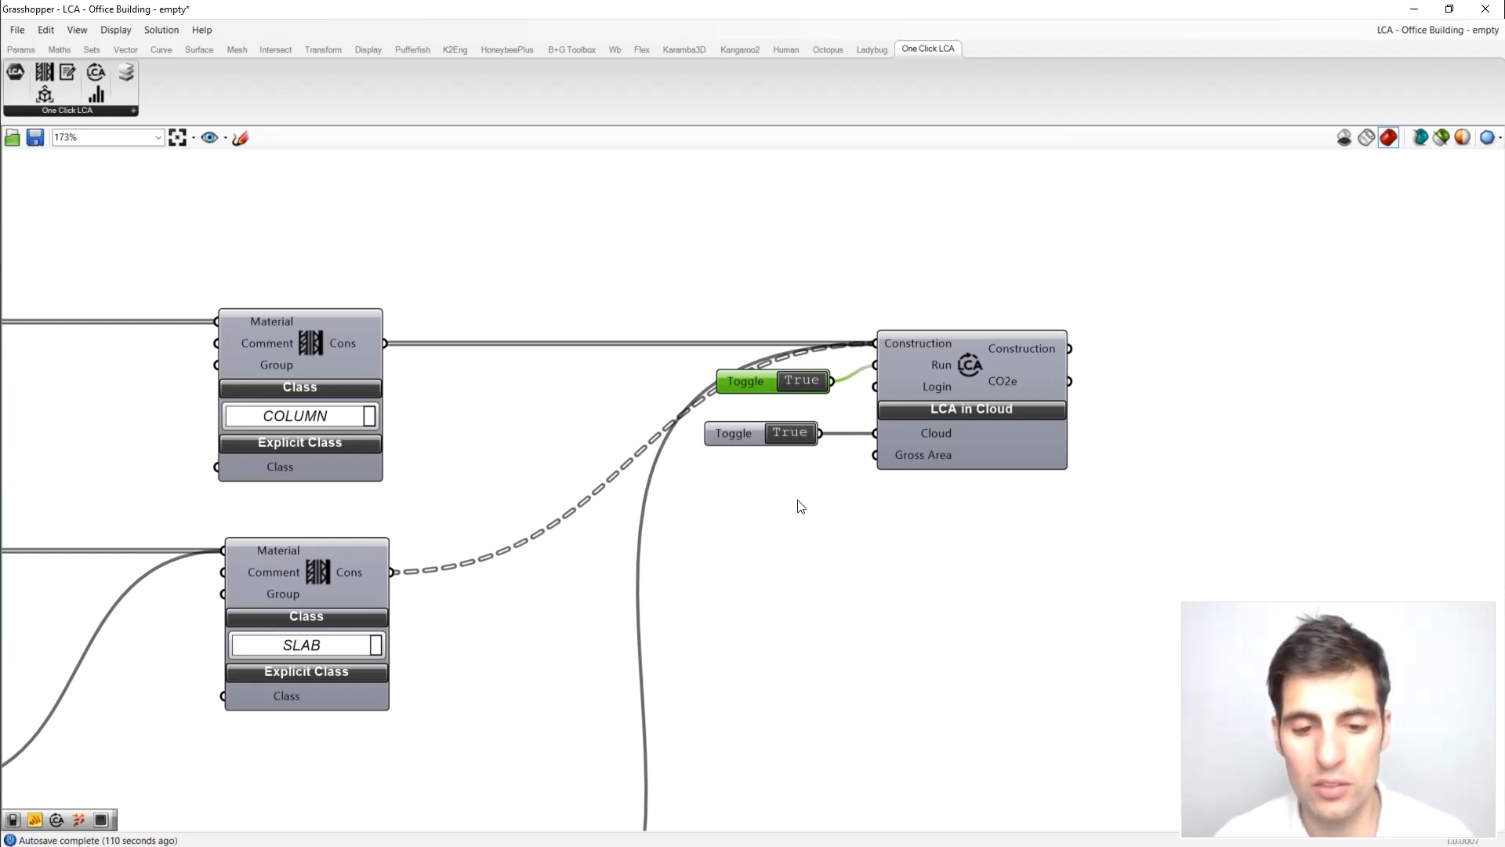
Step: Set the Cloud toggle to False, close the reopened import page, and move the toggle farther from the Run toggle
left_click(809, 440)
left_click(809, 440)
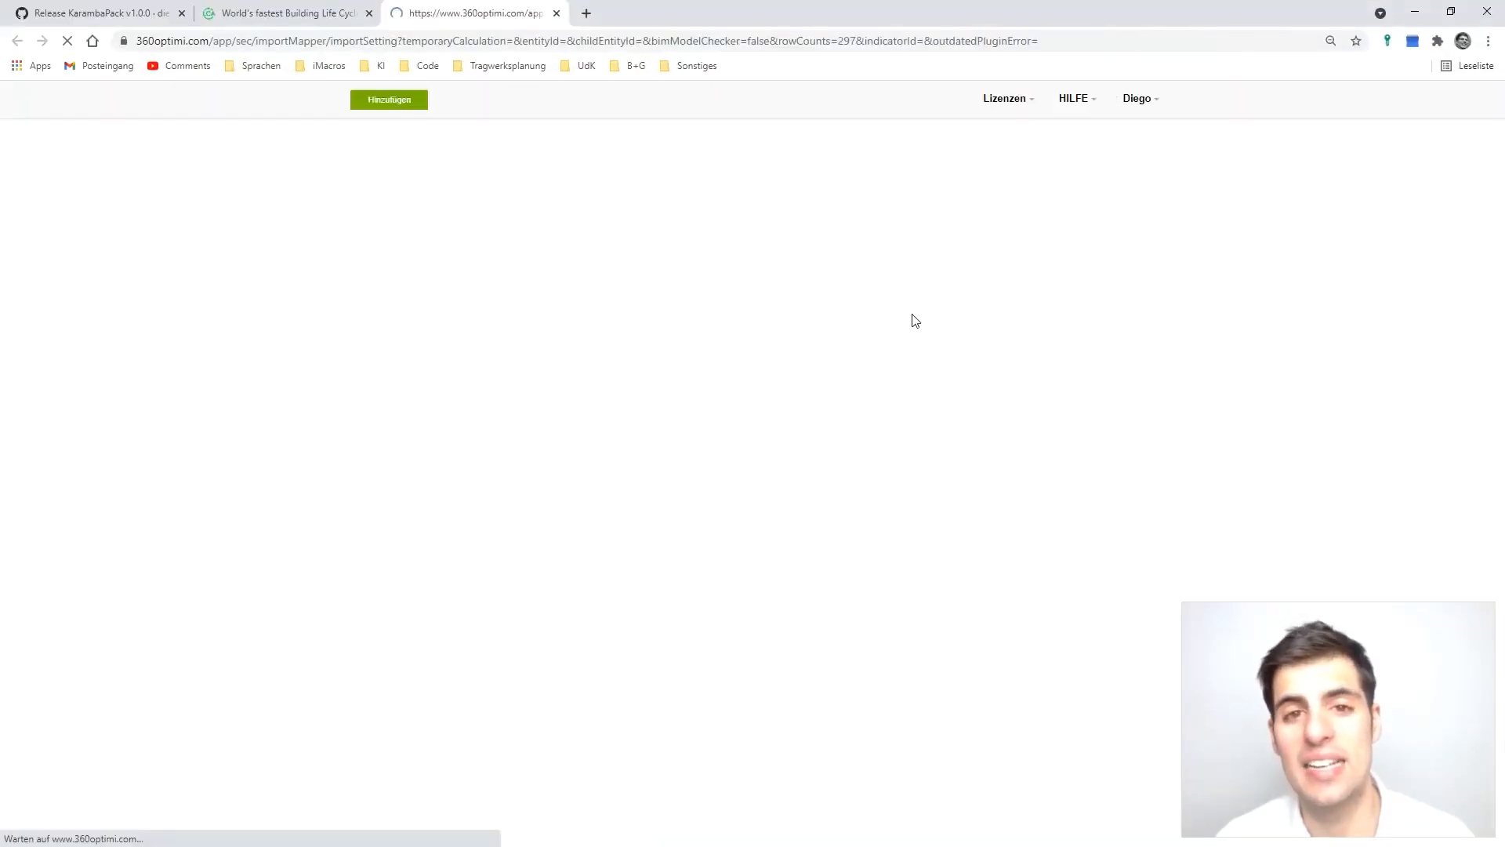
left_click(556, 13)
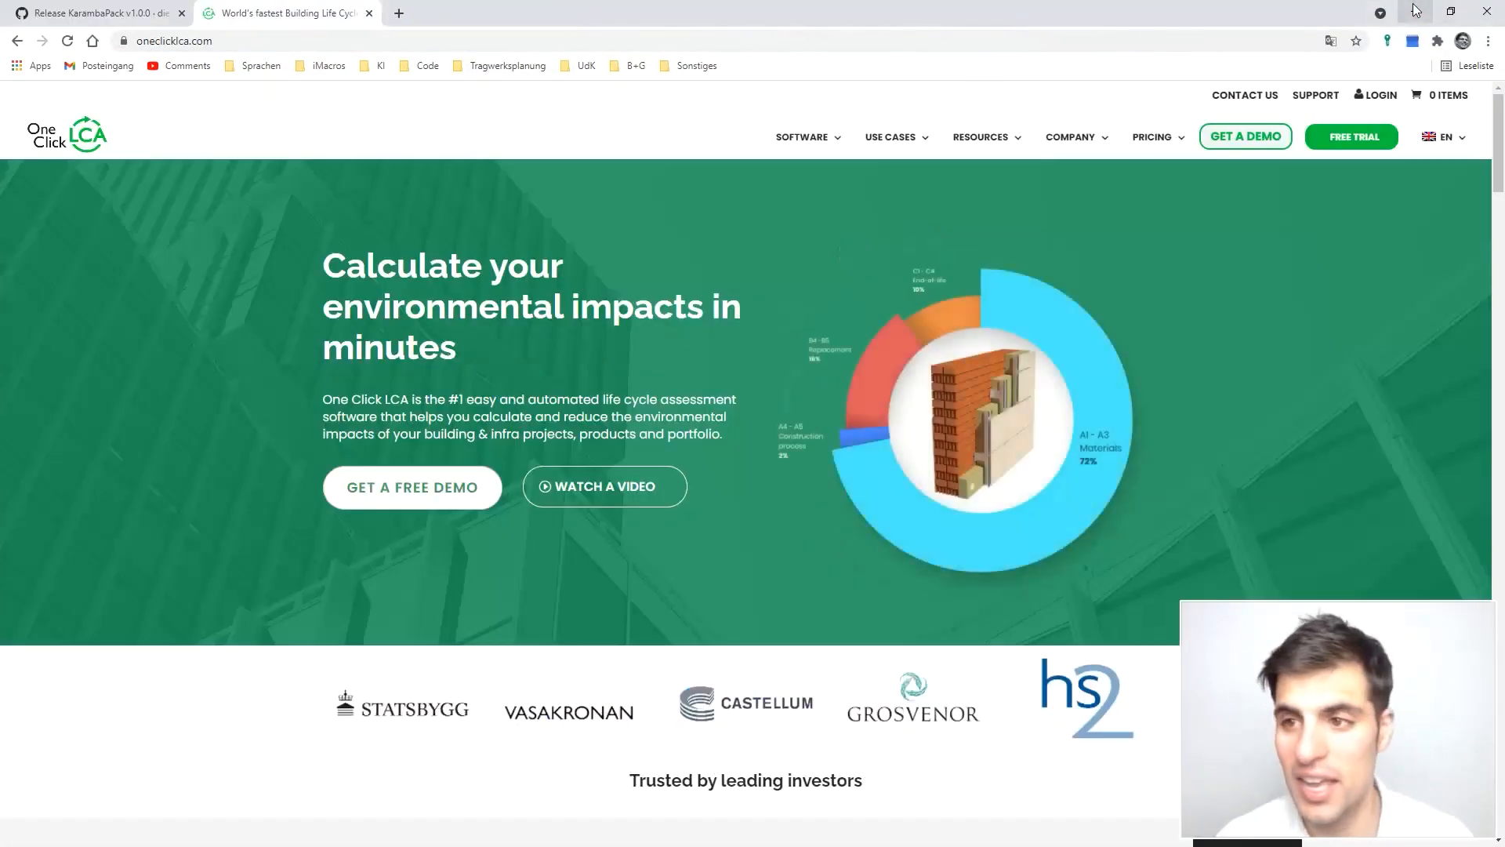
left_click(1415, 12)
double_click(800, 443)
right_click_drag(1059, 251, 1033, 263)
left_click_drag(726, 387, 728, 469)
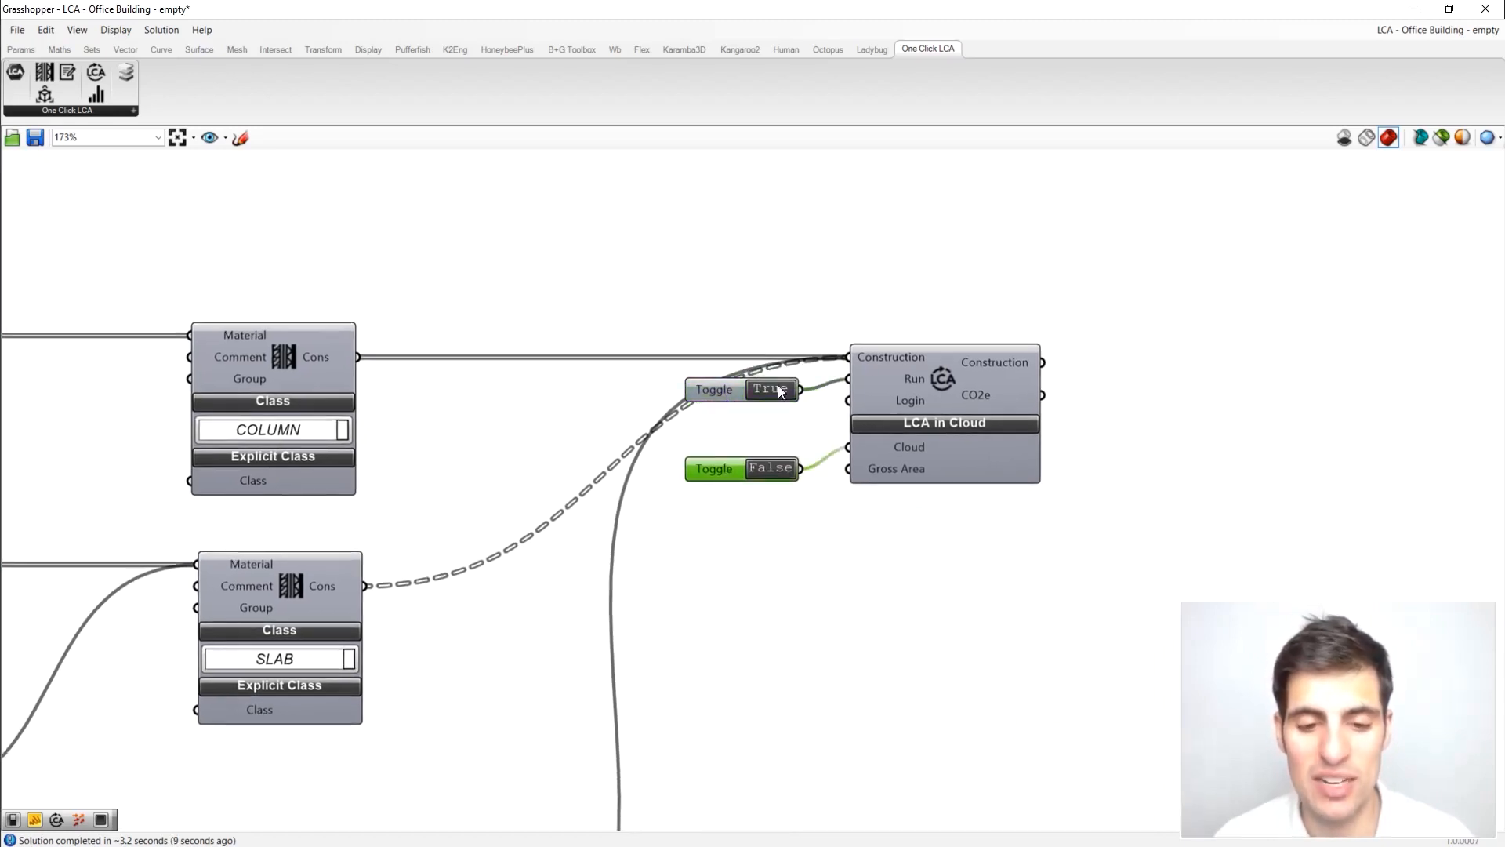
Step: Add a Button wired to the Login input of the LCA in Cloud component, moving the Cloud toggle down for space
double_click(840, 275)
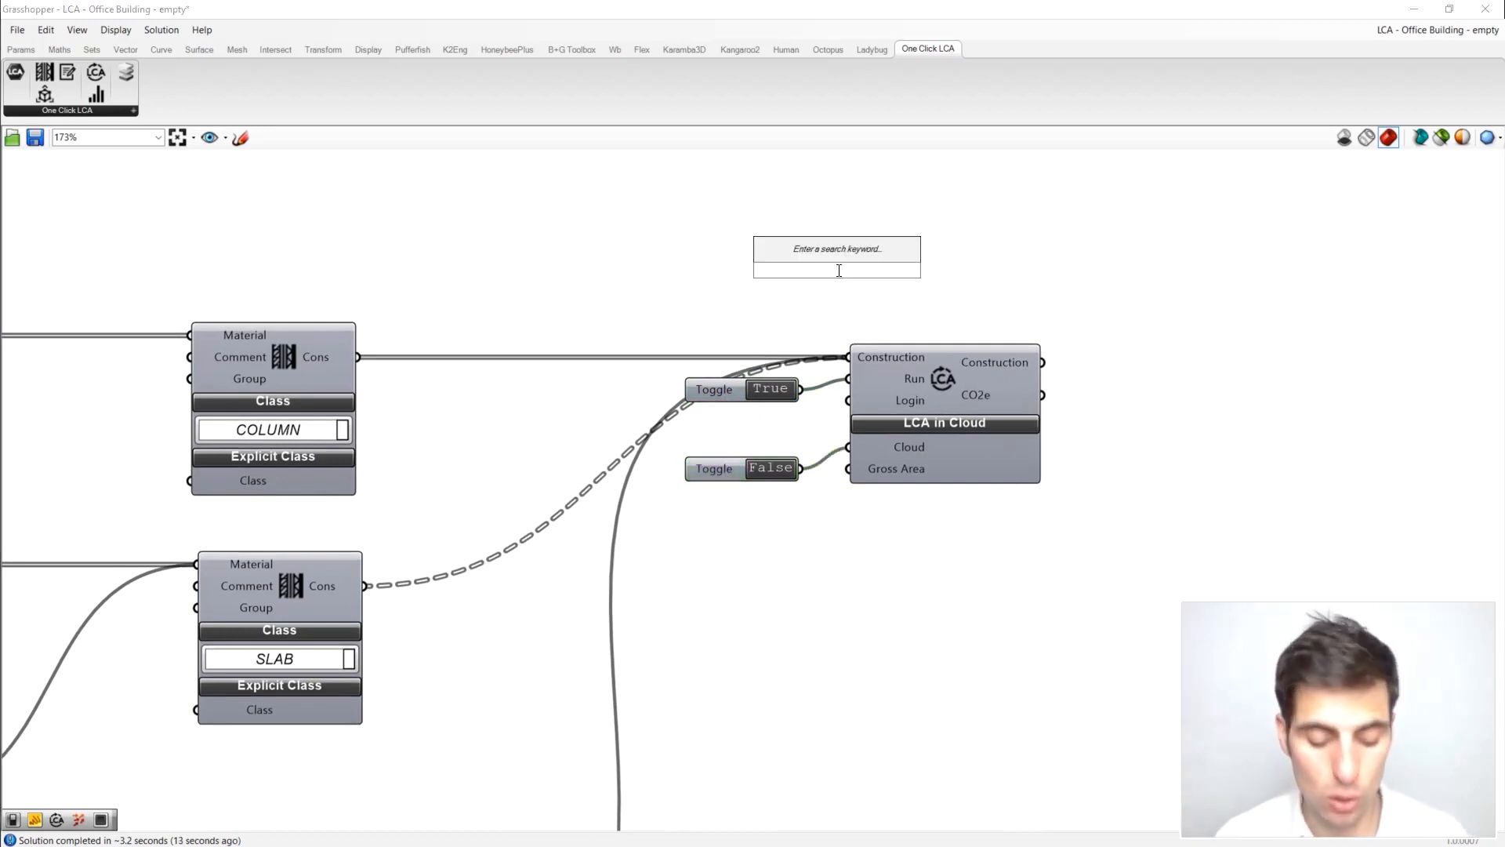
type("butt")
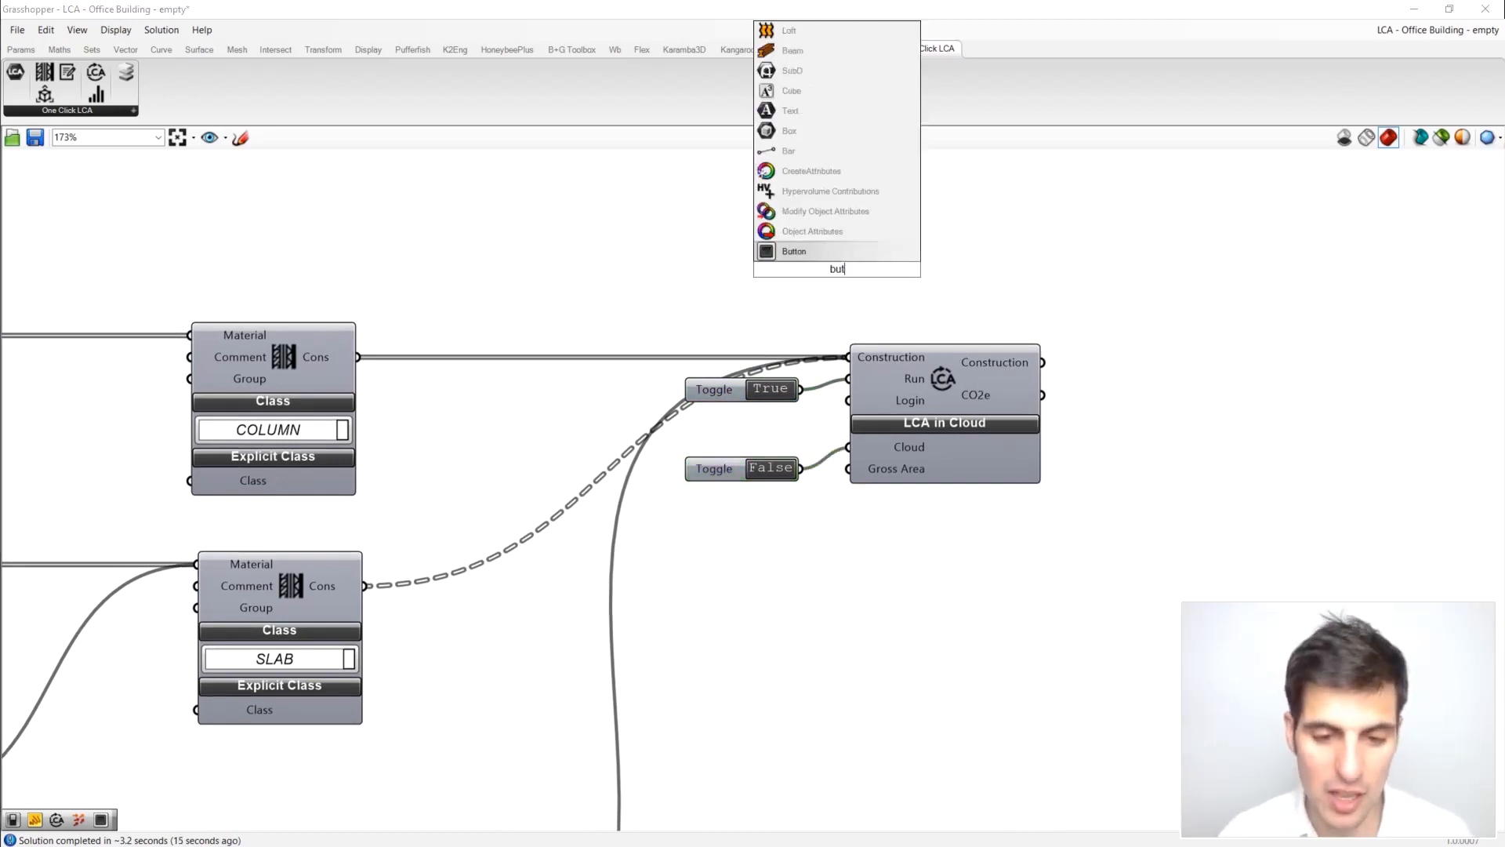
left_click(887, 254)
left_click_drag(812, 271, 717, 497)
left_click_drag(736, 437, 848, 401)
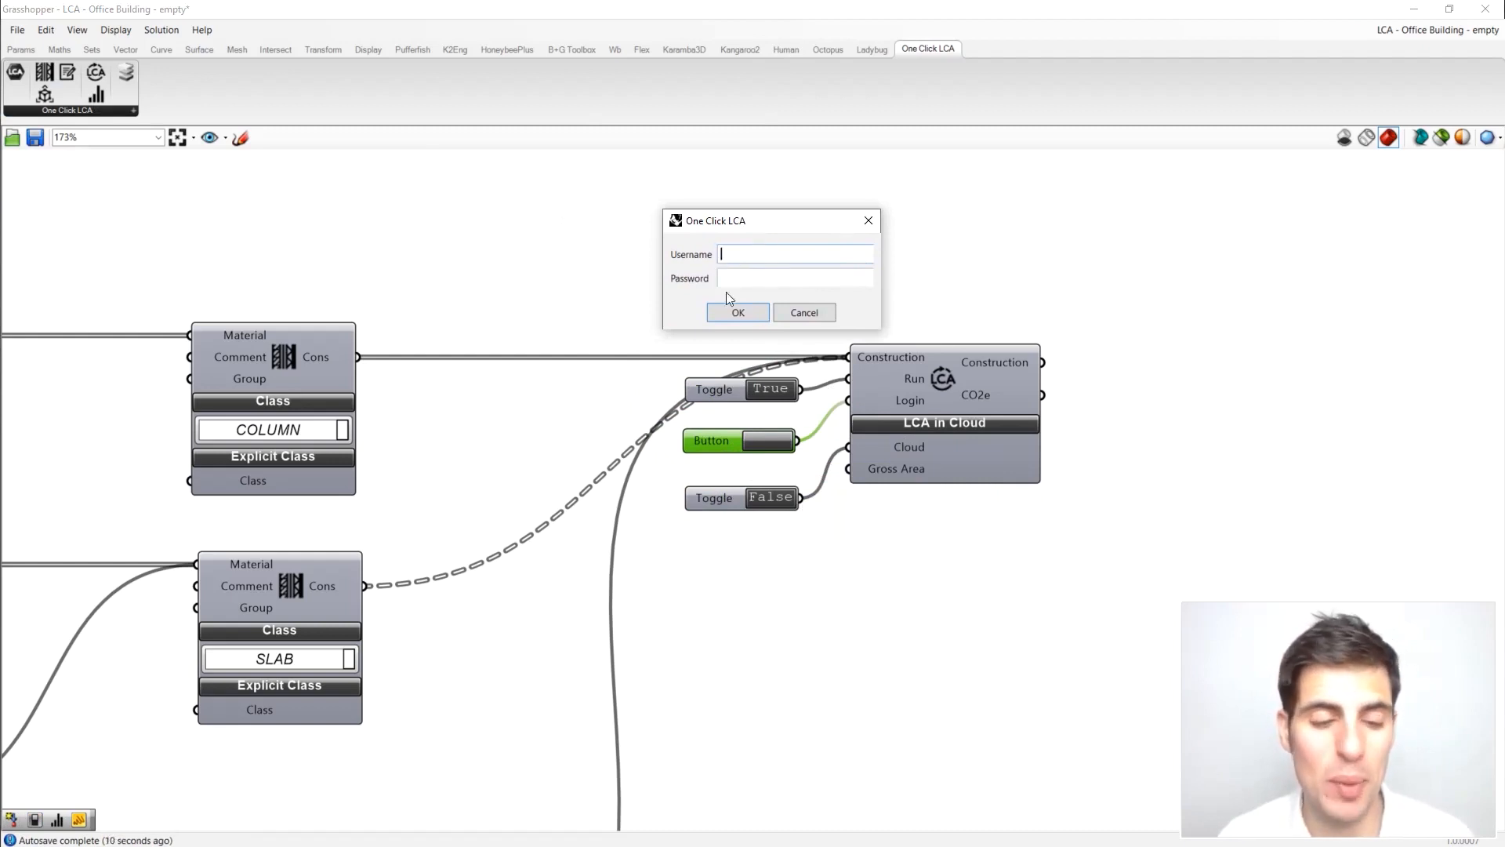
Step: Log in to One Click LCA by entering the account's e-mail username and the account password
left_click(759, 255)
key("ctrl+v")
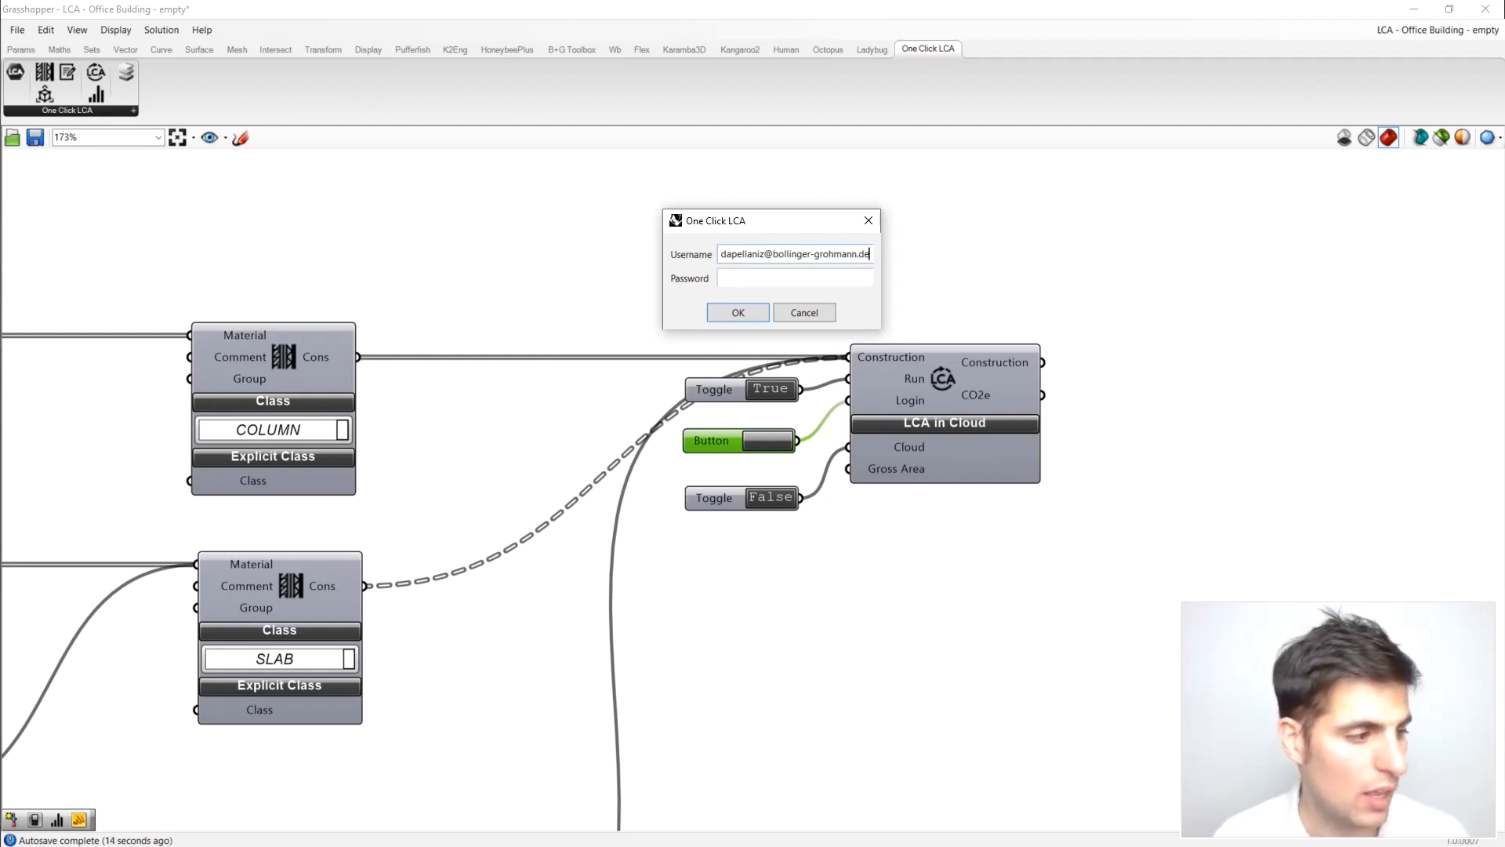
left_click(780, 284)
key("ctrl+v")
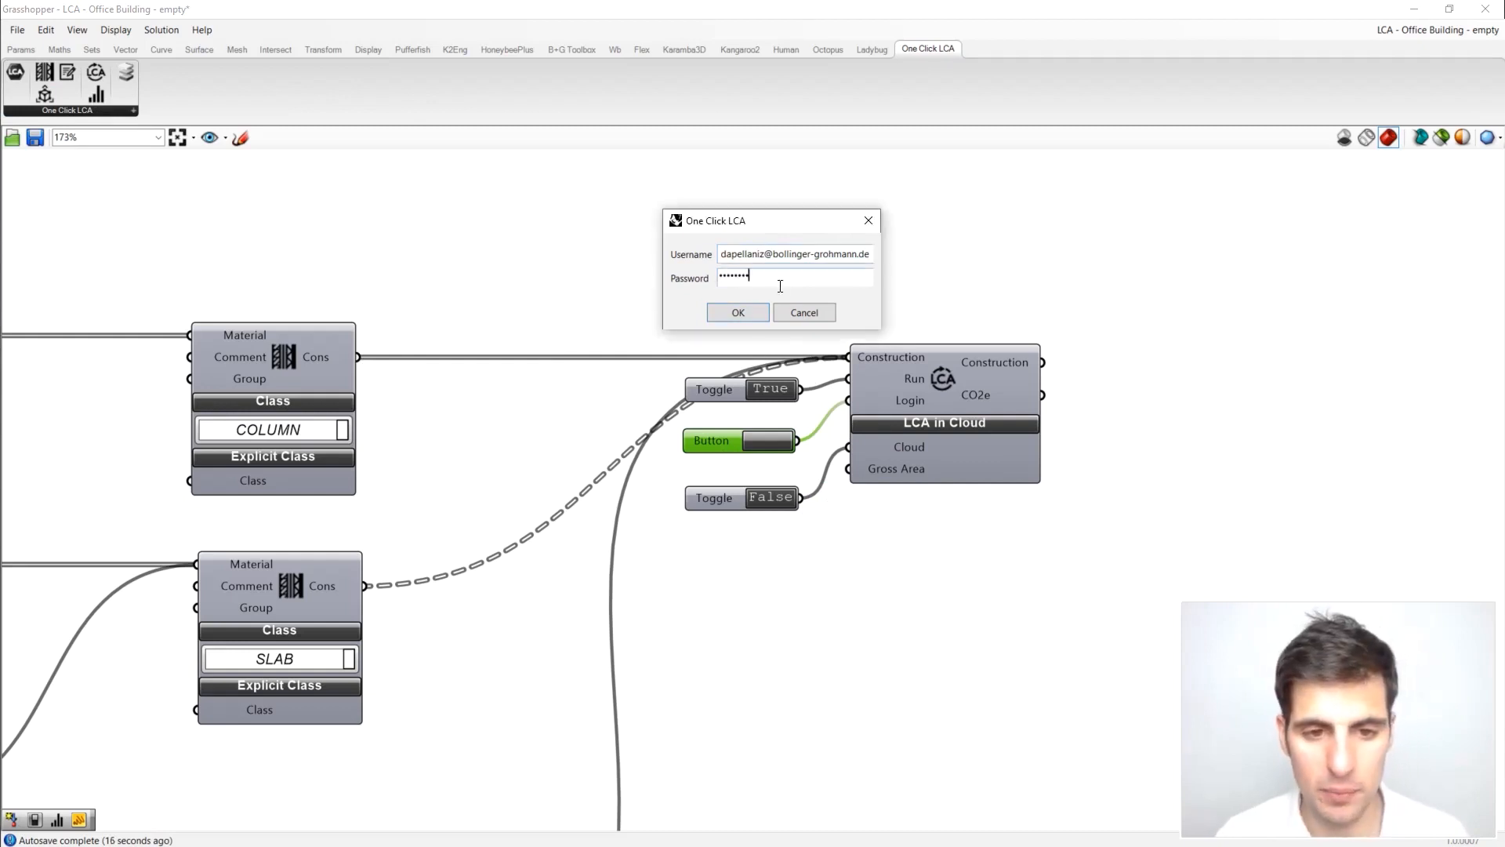
left_click(753, 310)
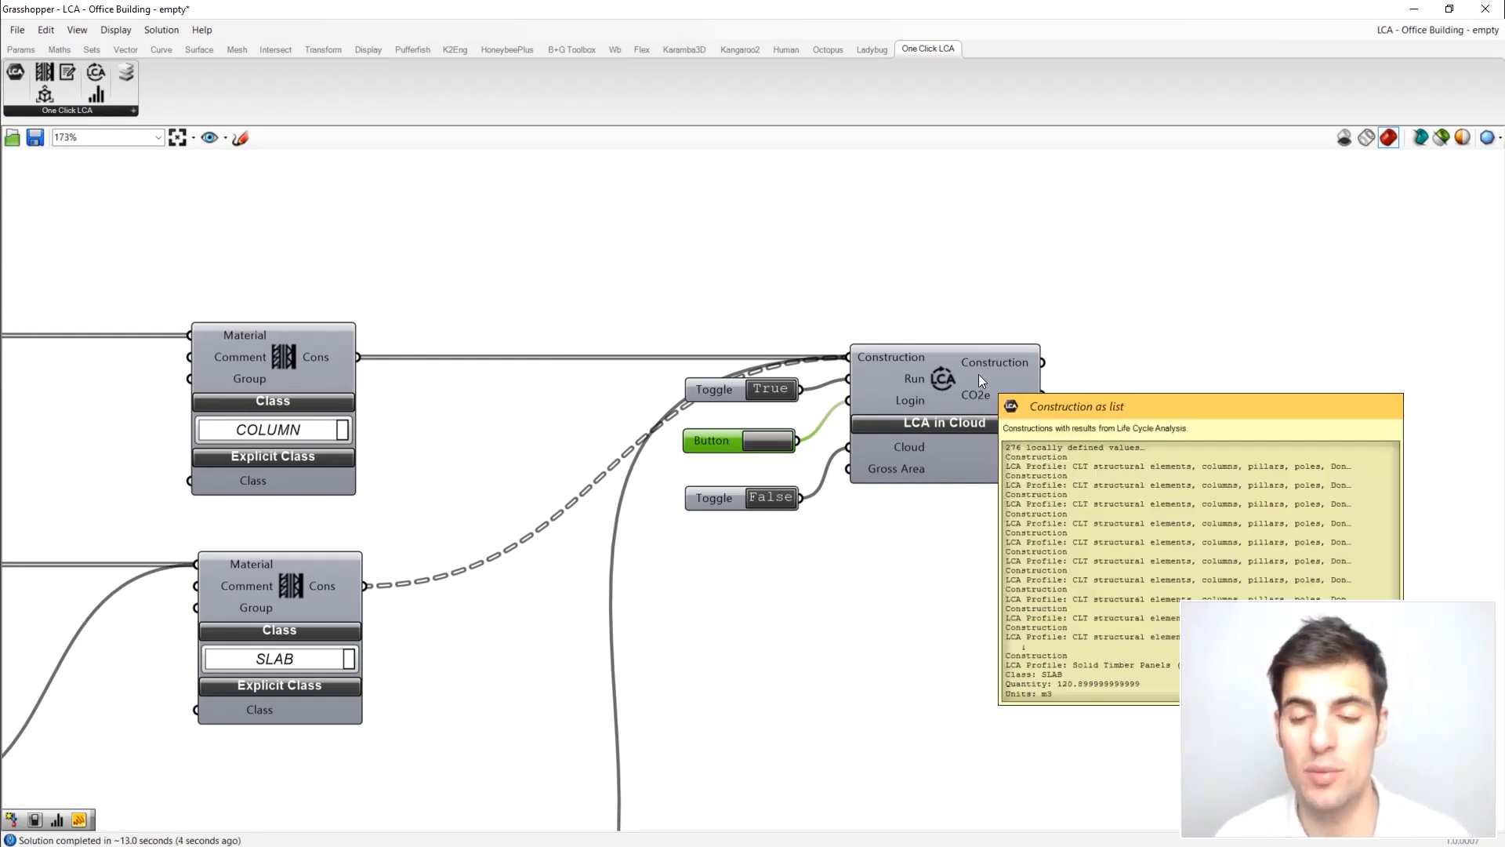
Step: Add a Panel beside the LCA in Cloud component and connect its CO2e output to it
right_click_drag(1047, 292, 931, 299)
scroll(1012, 282, "down", 1)
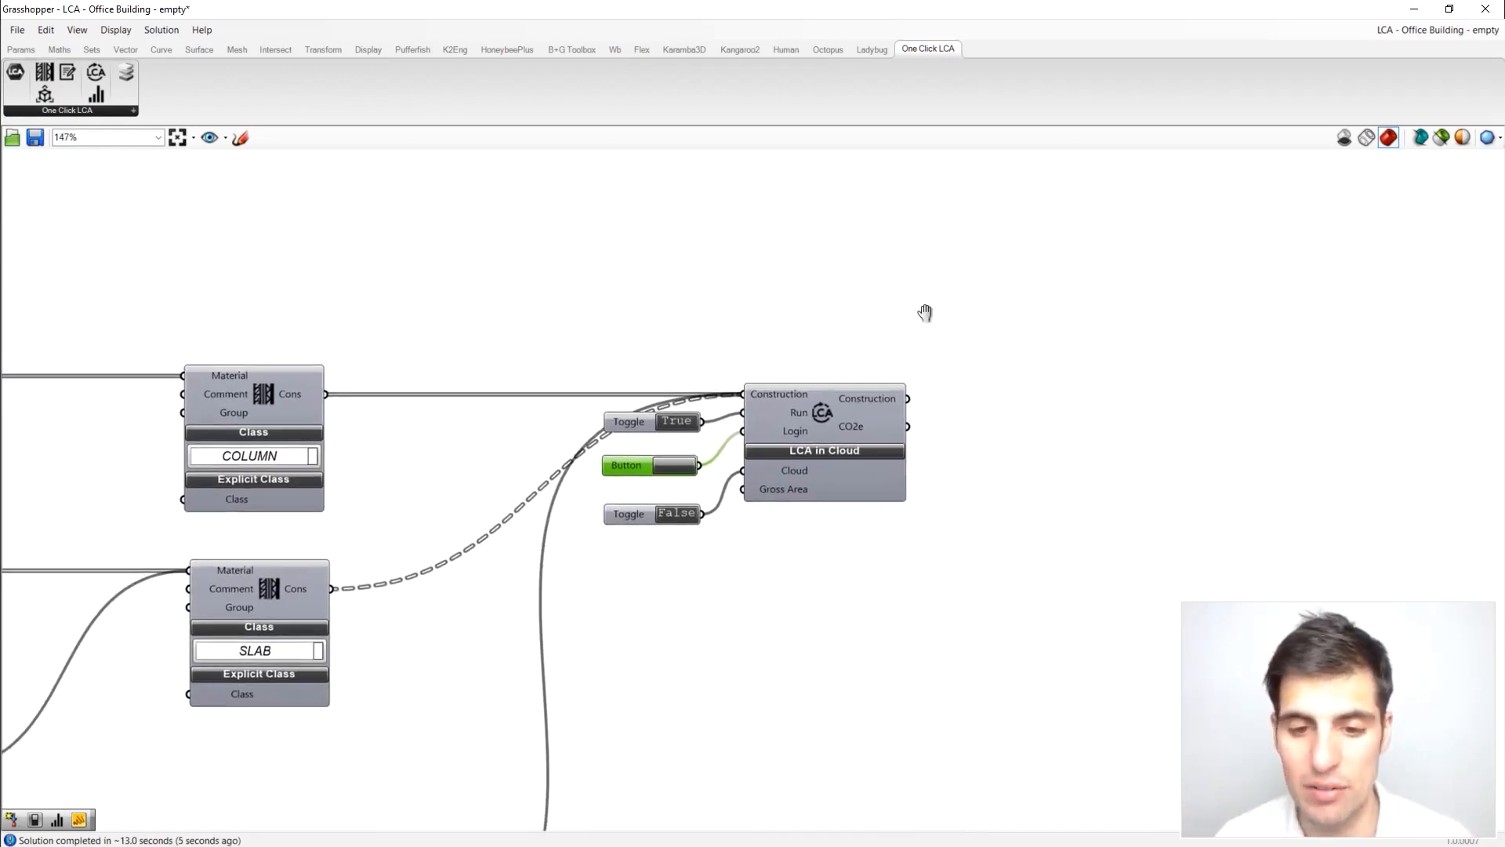
mouse_move(853, 434)
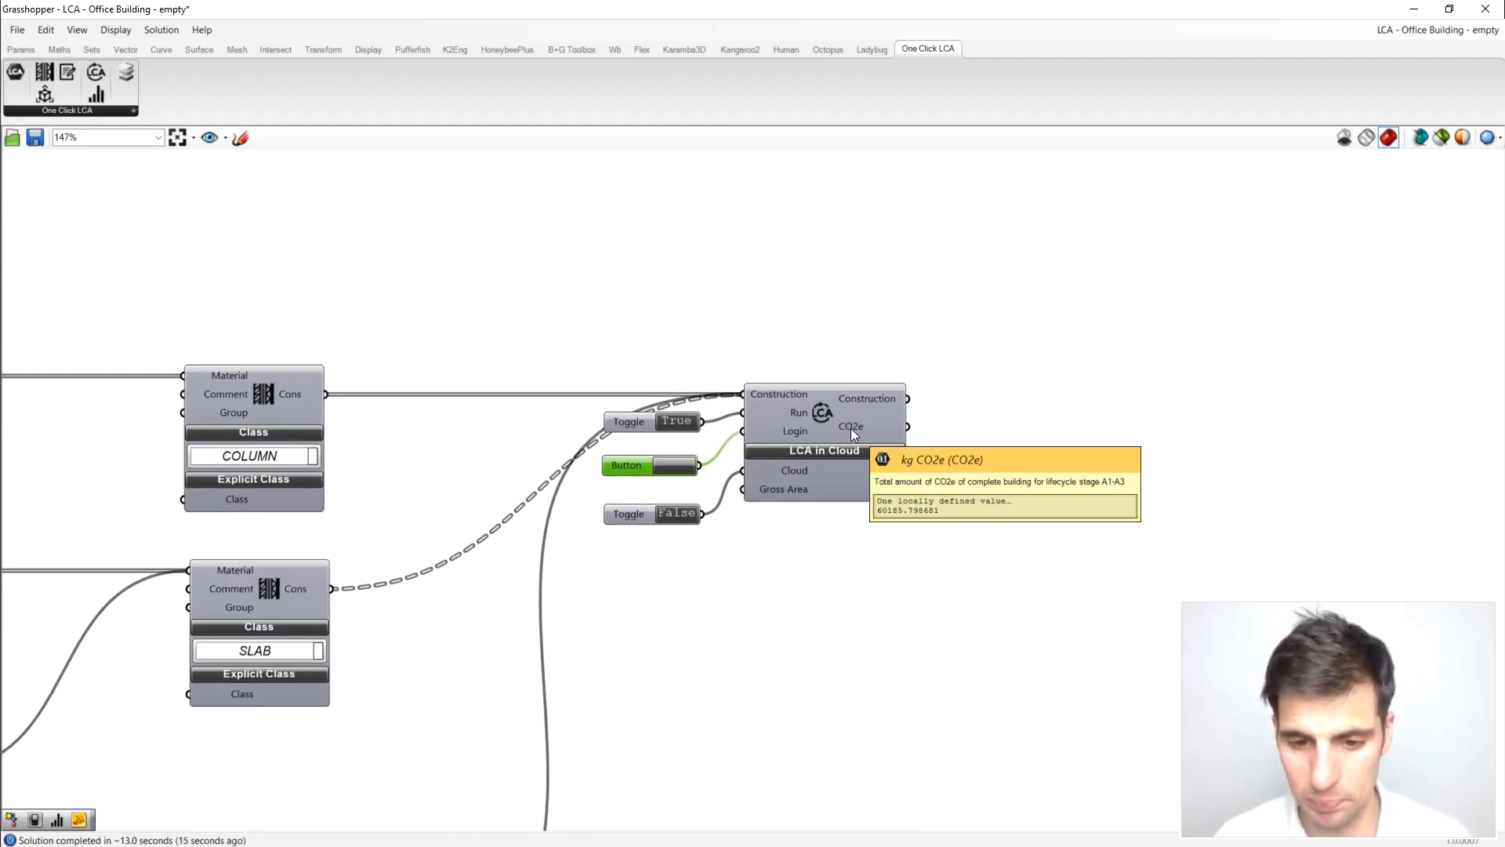
double_click(1003, 451)
type("\"")
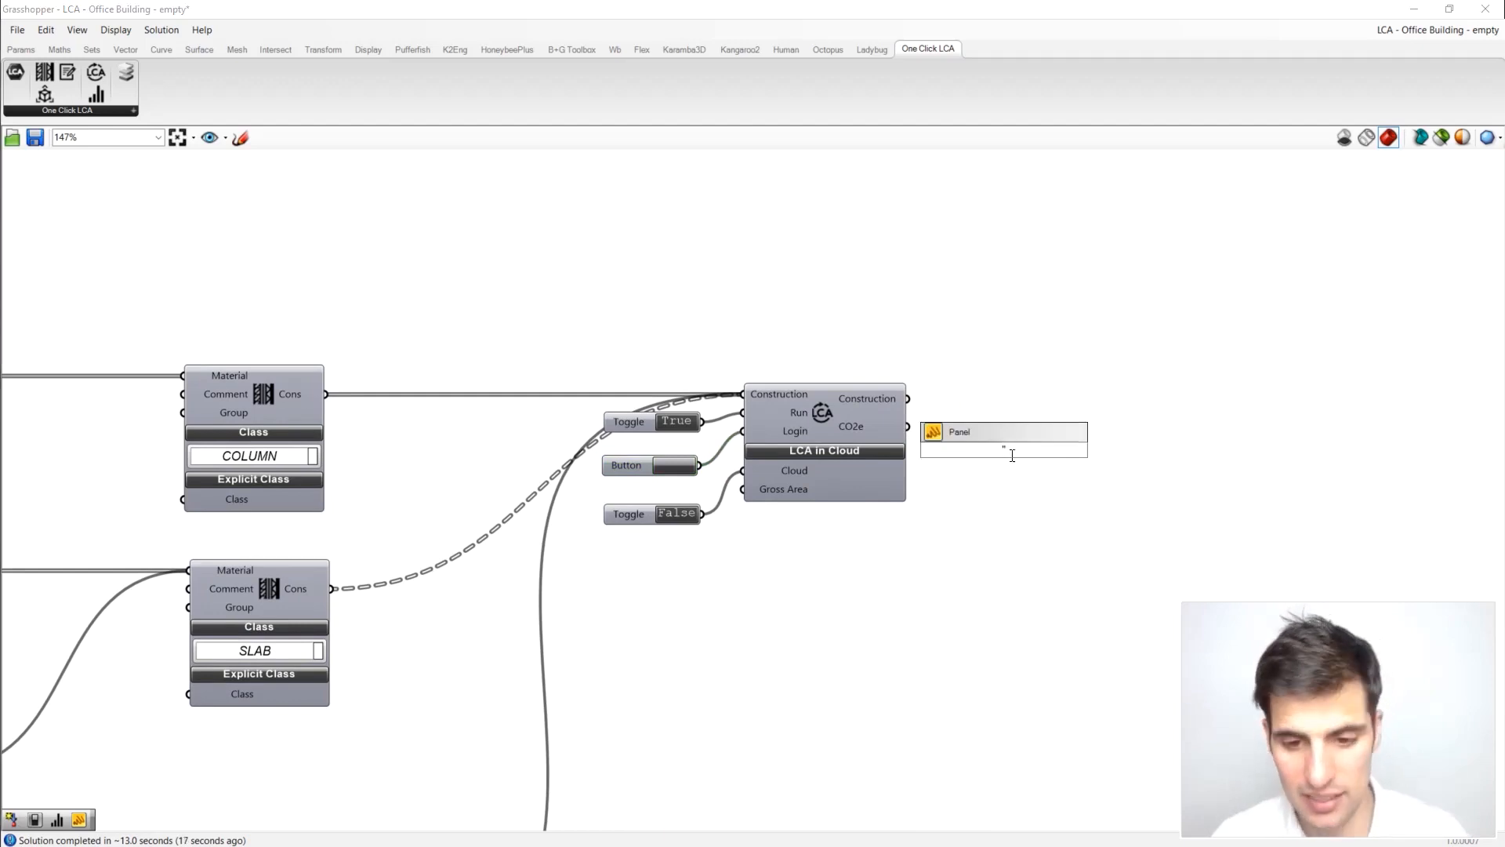
key("Return")
left_click_drag(1016, 502, 994, 476)
left_click_drag(910, 427, 946, 454)
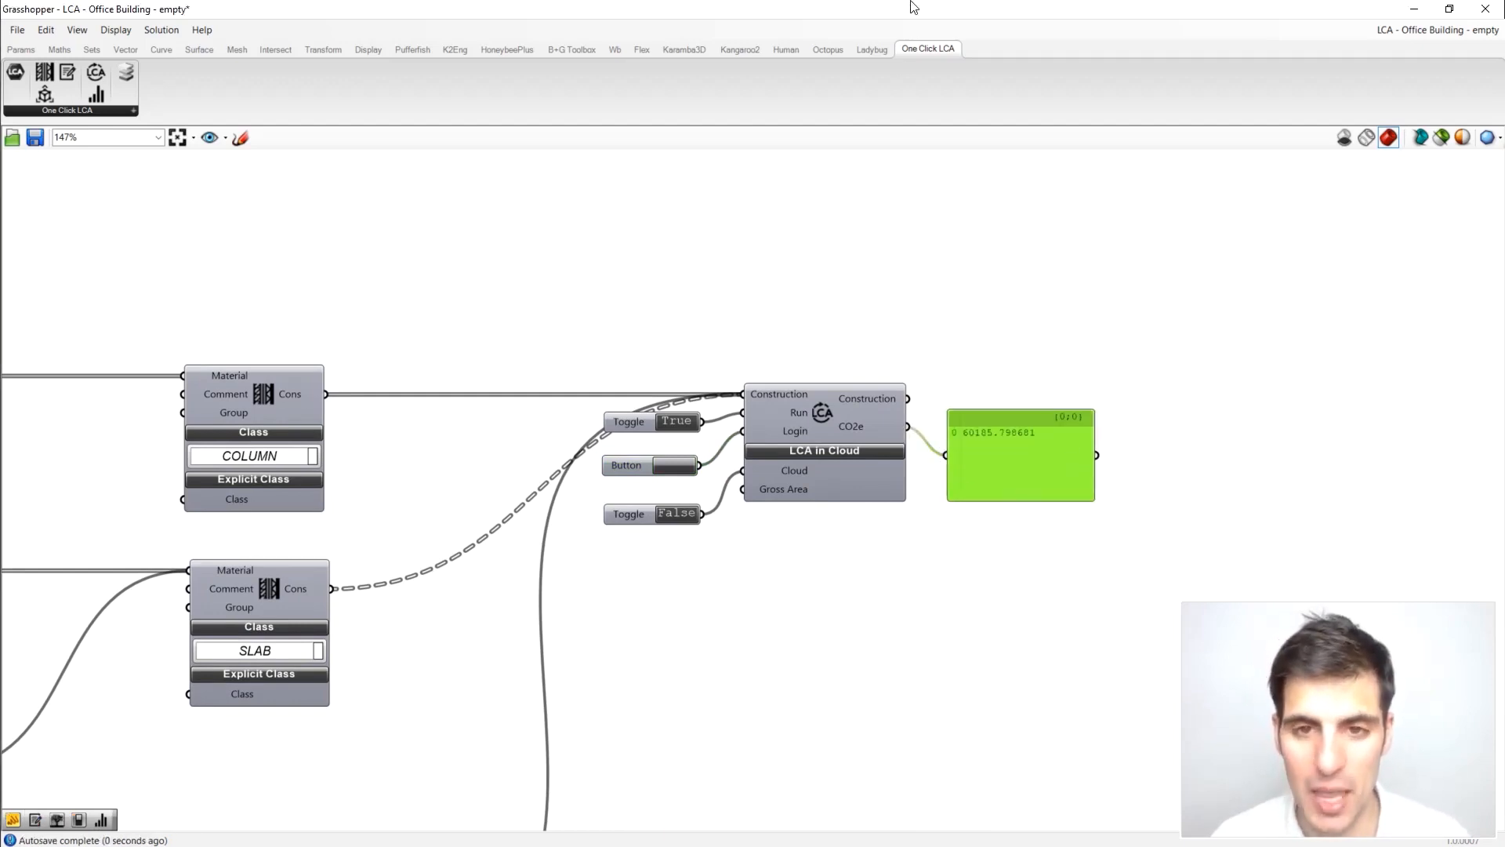
Step: Arrange the Grasshopper window side by side with the Rhino viewport, with the CO2e panel in view
left_click_drag(904, 12, 1016, 68)
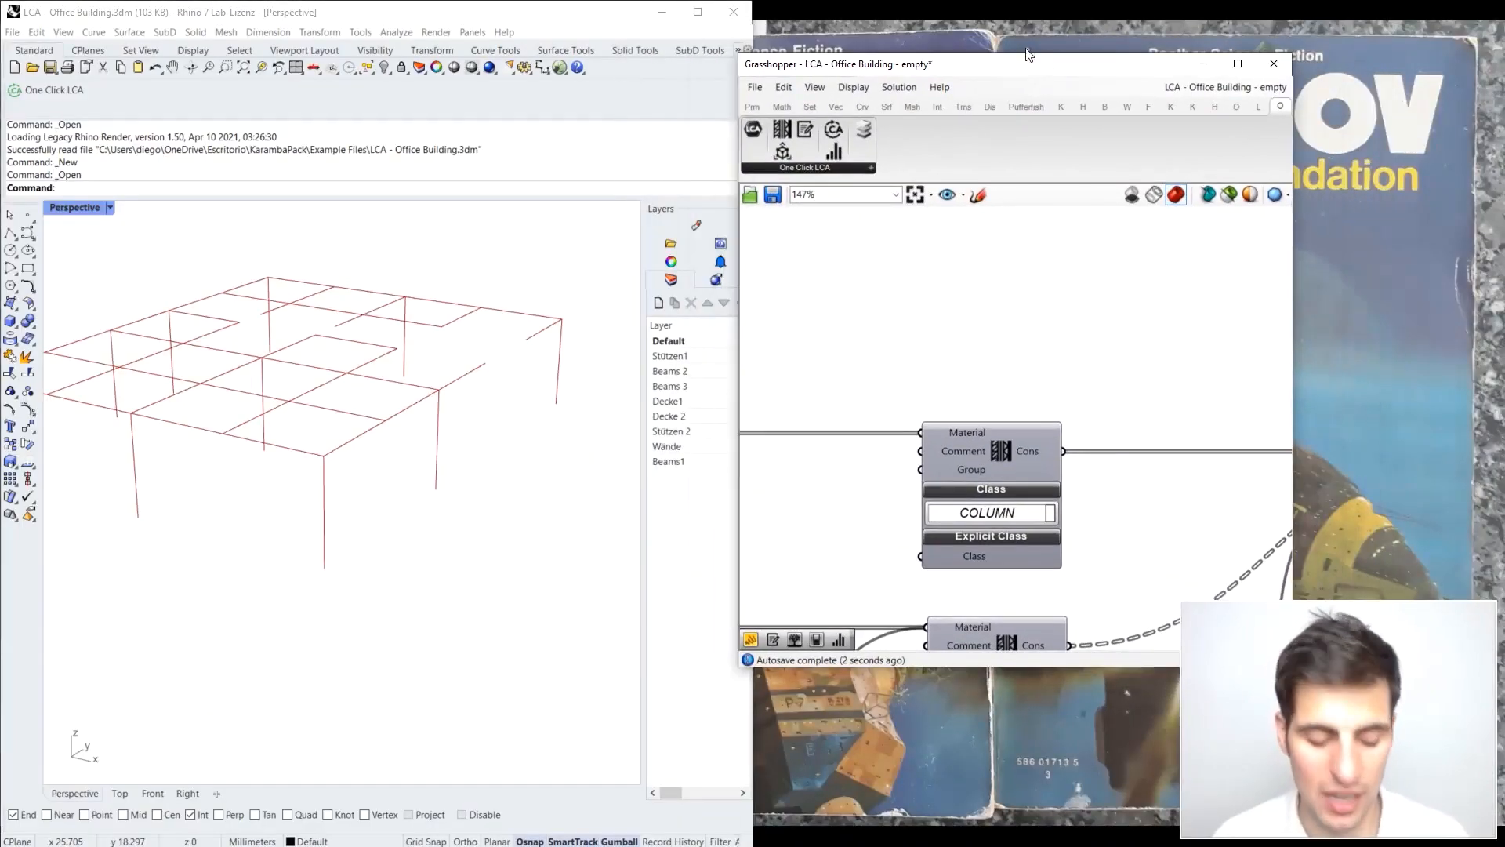
key("super+Right")
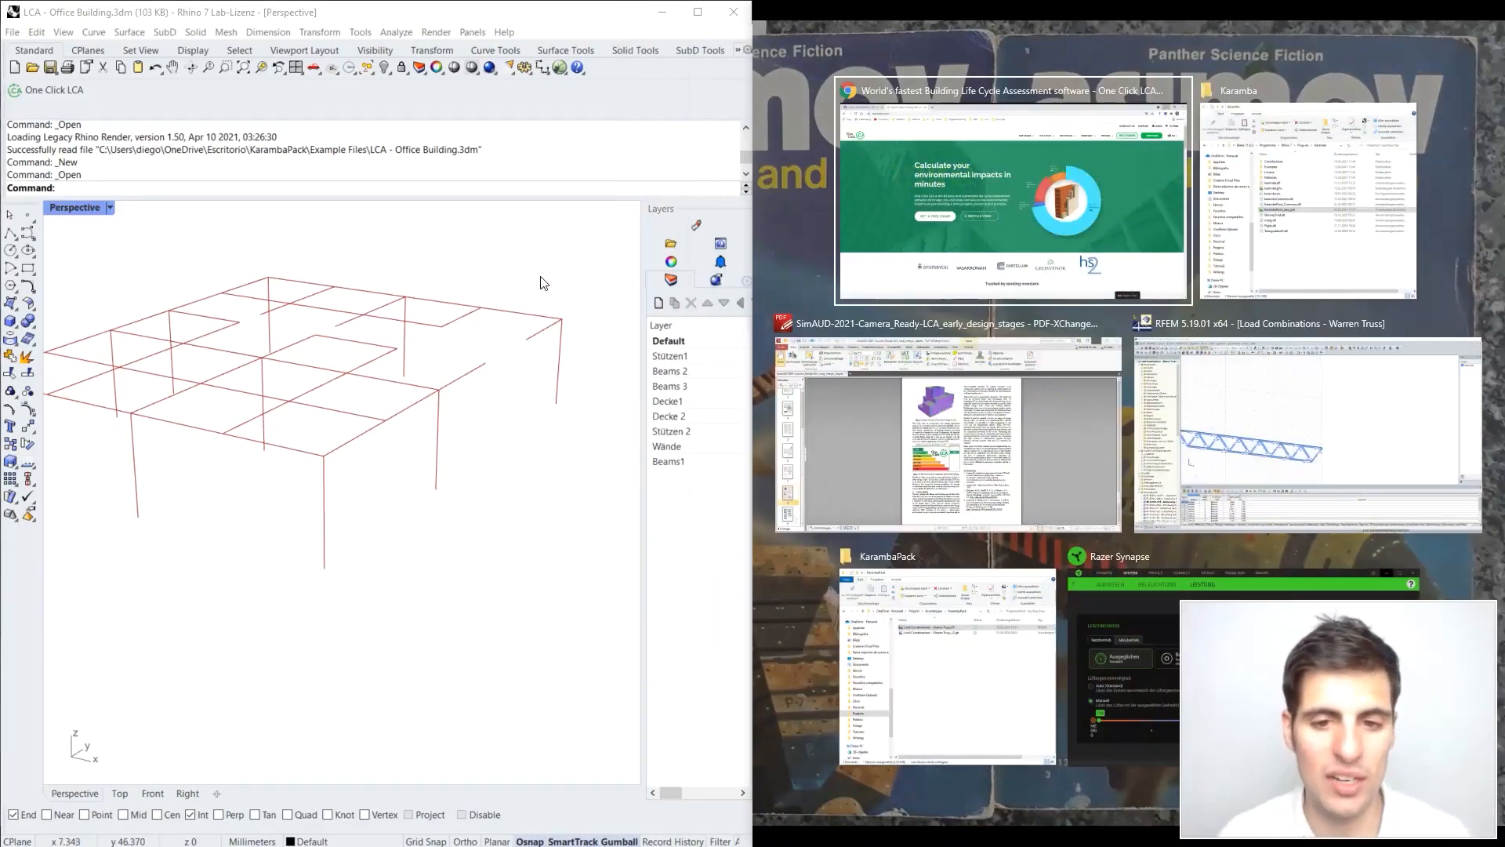
left_click(576, 257)
scroll(454, 290, "down", 3)
right_click_drag(1279, 296, 900, 285)
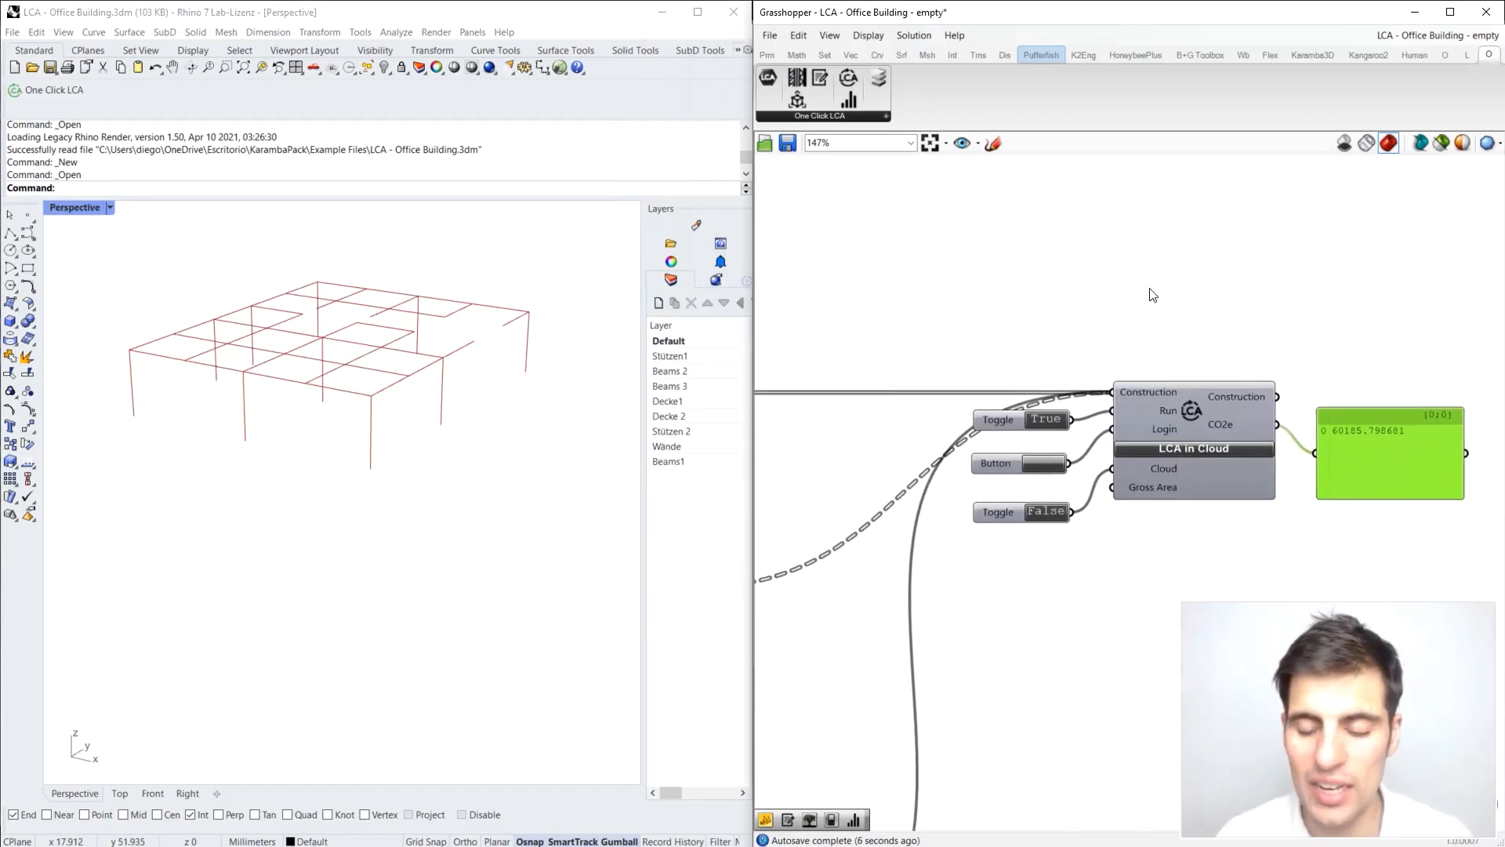
right_click_drag(1150, 289, 982, 275)
right_click_drag(1194, 345, 1039, 306)
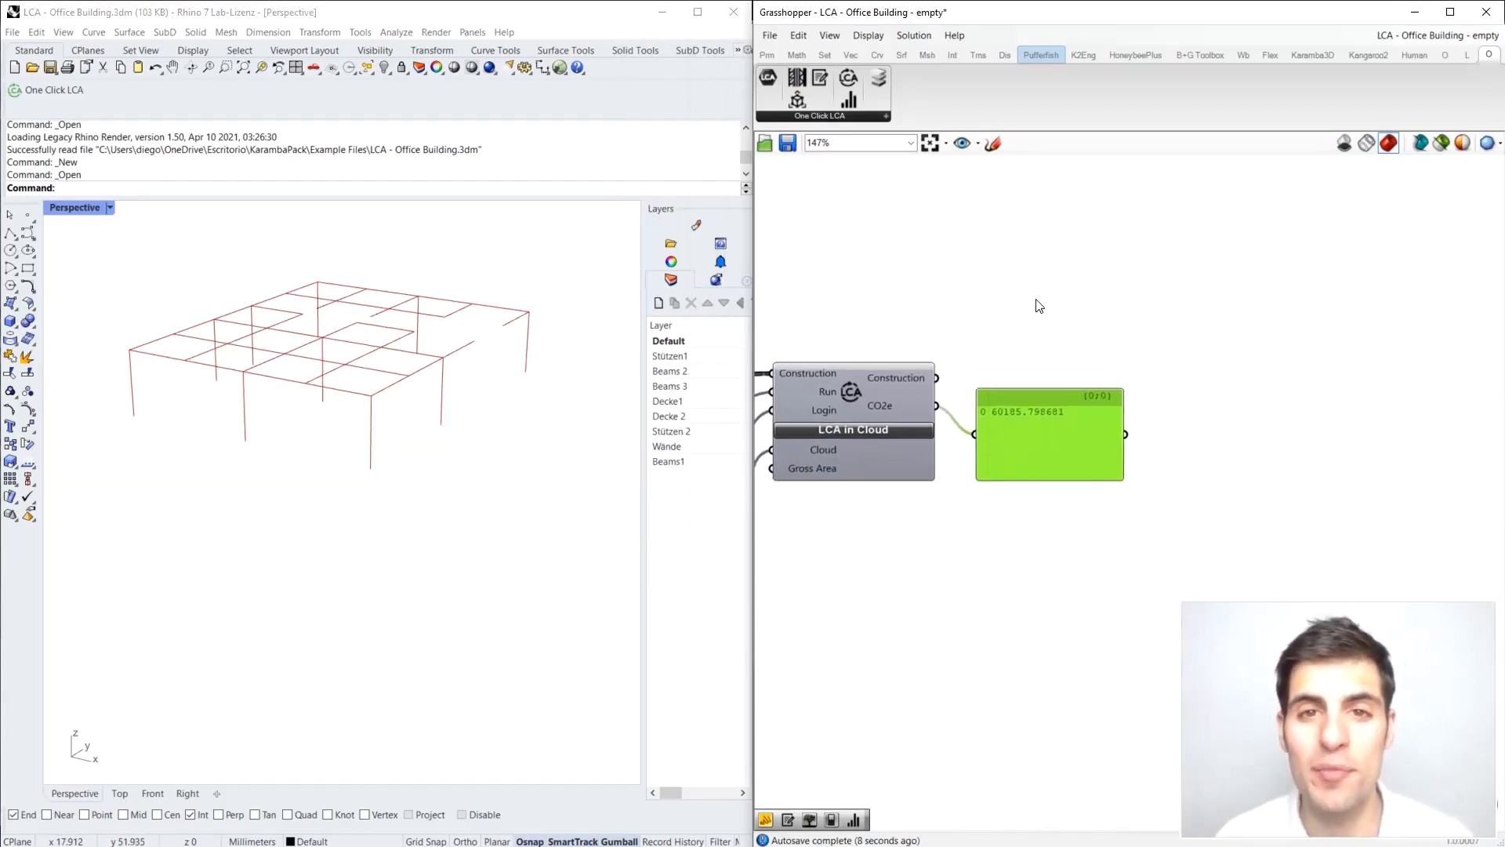
Step: Place the One Click LCA results display component with tags and render options beyond the CO2e panel
left_click(852, 92)
left_click(1240, 260)
right_click_drag(1098, 245, 993, 353)
scroll(992, 353, "down", 1)
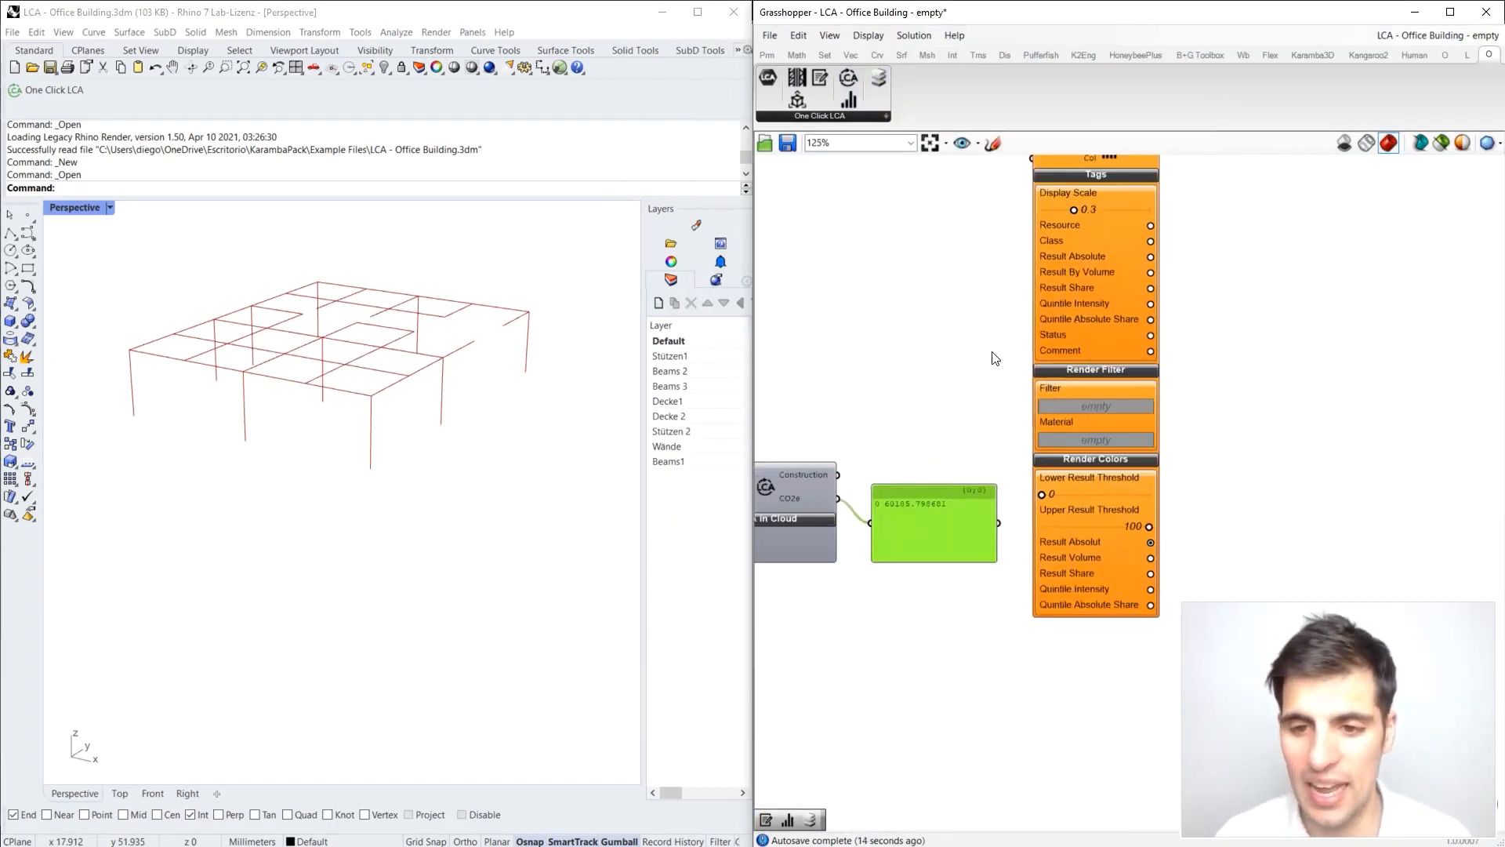
Step: Move the CO2e panel below LCA in Cloud and connect that component's Construction output to the results display component's Construction input
left_click_drag(942, 491, 949, 561)
right_click_drag(929, 448, 996, 531)
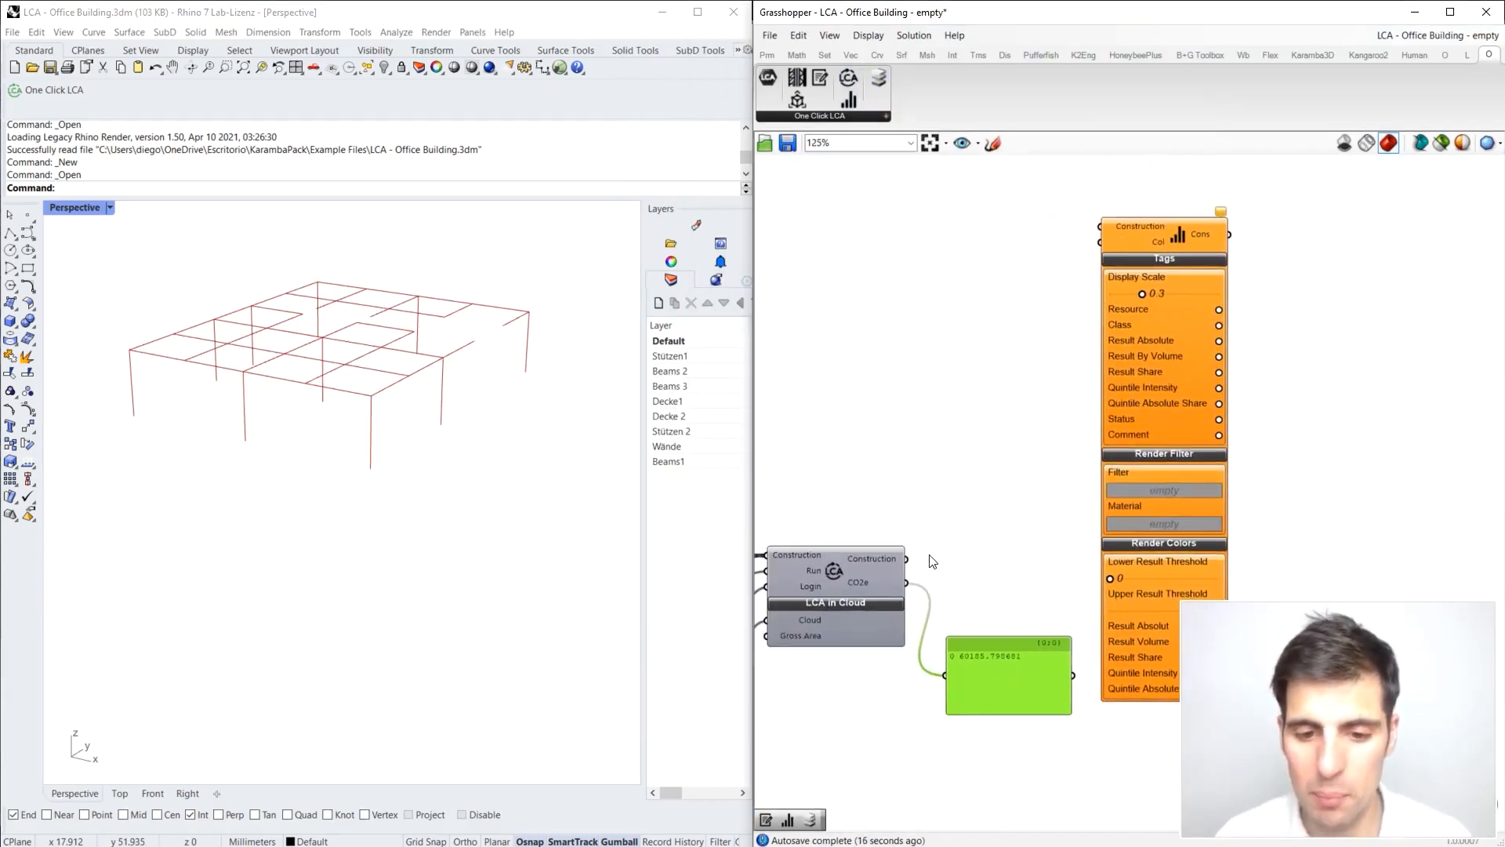
left_click_drag(969, 651, 845, 726)
left_click_drag(906, 559, 1058, 299)
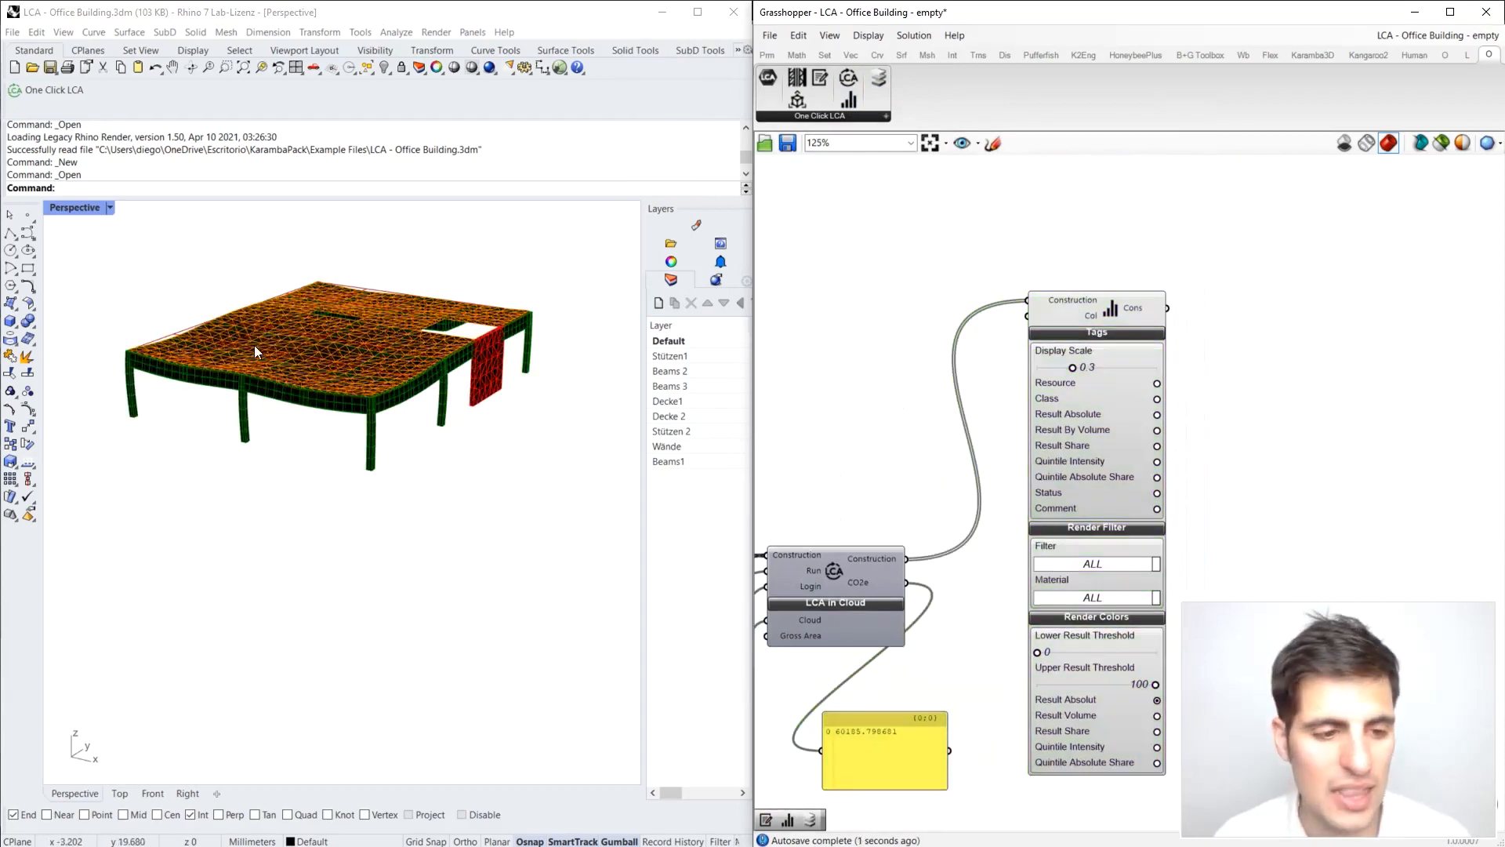
left_click(276, 366)
right_click_drag(276, 367, 394, 268)
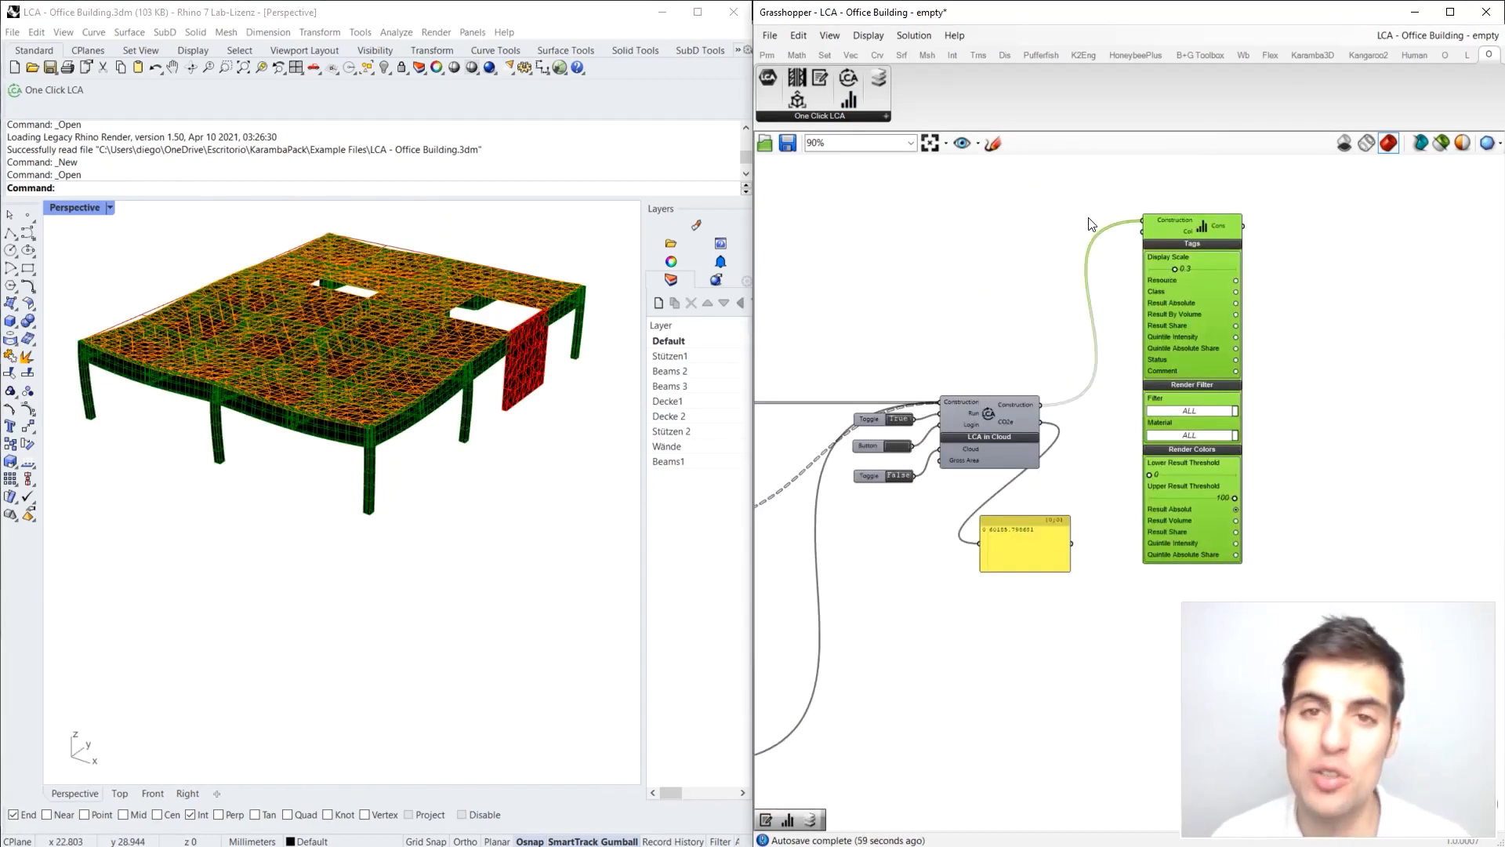
left_click(1337, 300)
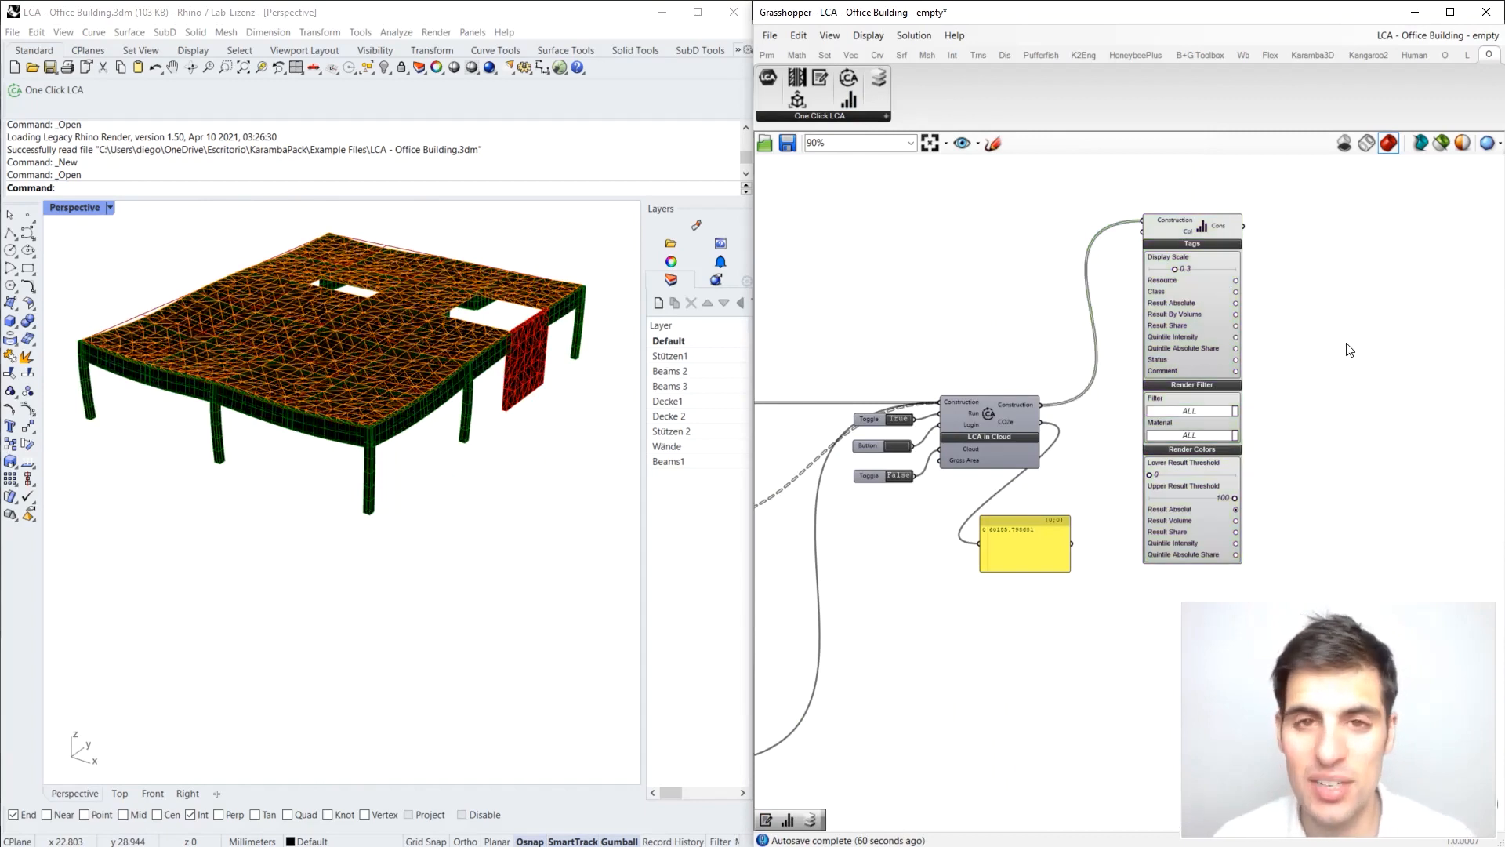
Step: Add an Entwine component near INTERNAL WALL and connect the m3 material to its first input and the kg material to its second
right_click_drag(449, 318, 533, 359)
right_click_drag(243, 467, 443, 463)
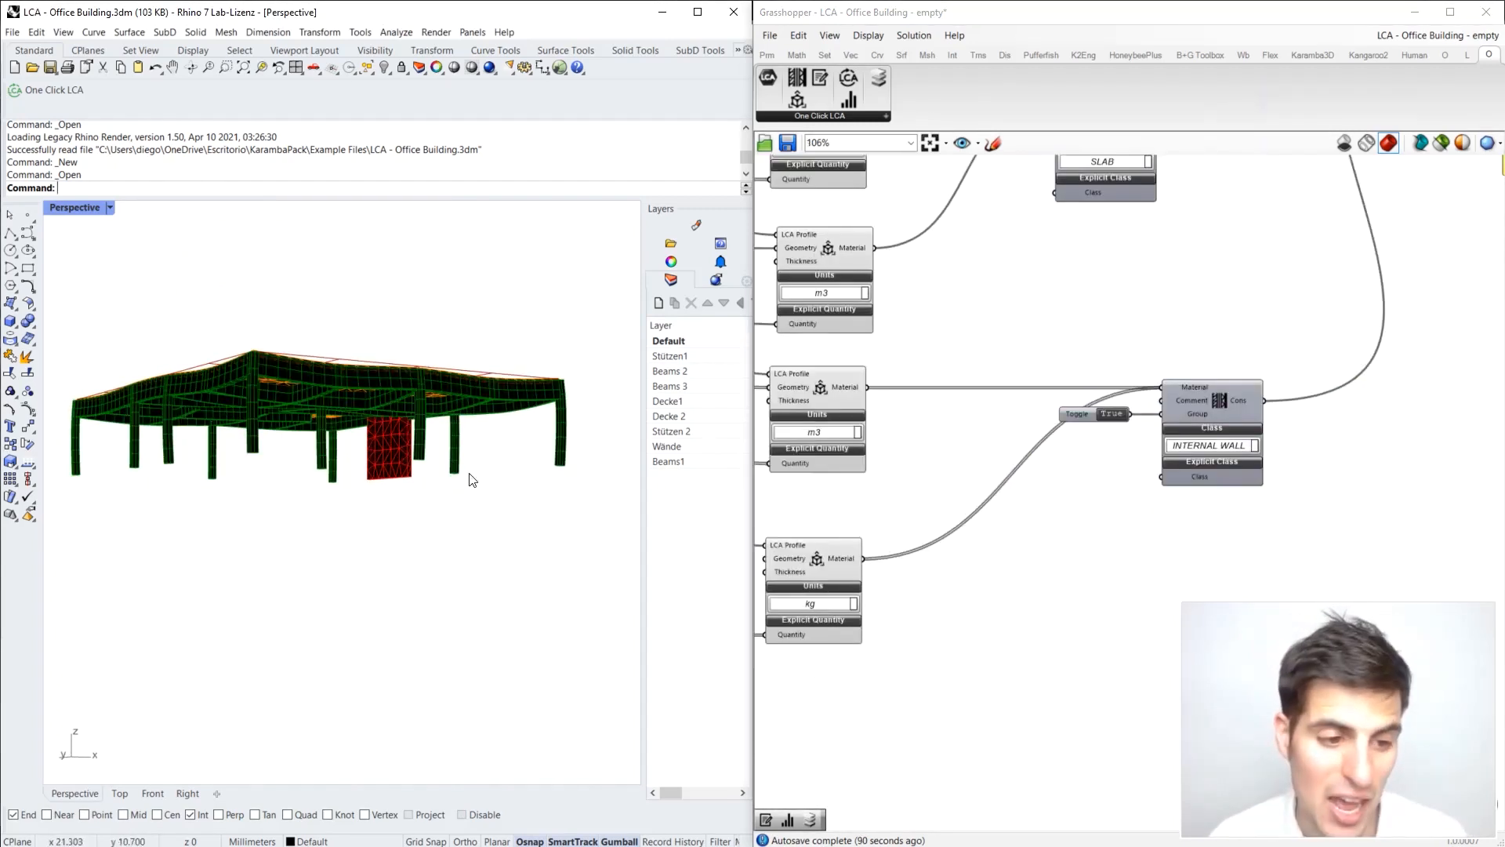
double_click(1001, 592)
type("ent")
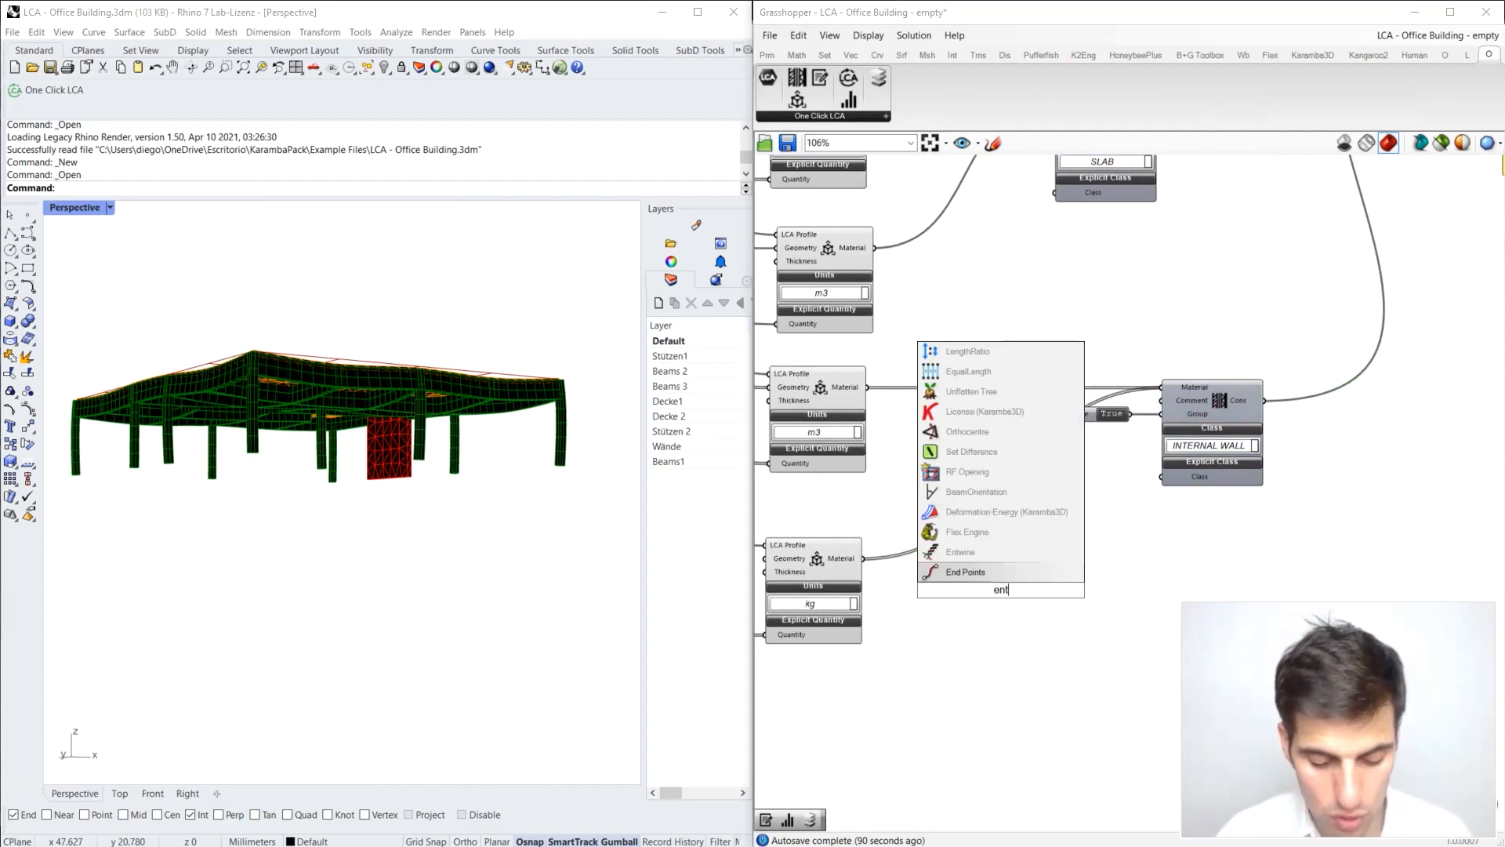
left_click(995, 572)
left_click_drag(992, 563, 992, 490)
left_click_drag(867, 387, 997, 363)
left_click_drag(864, 558, 976, 360)
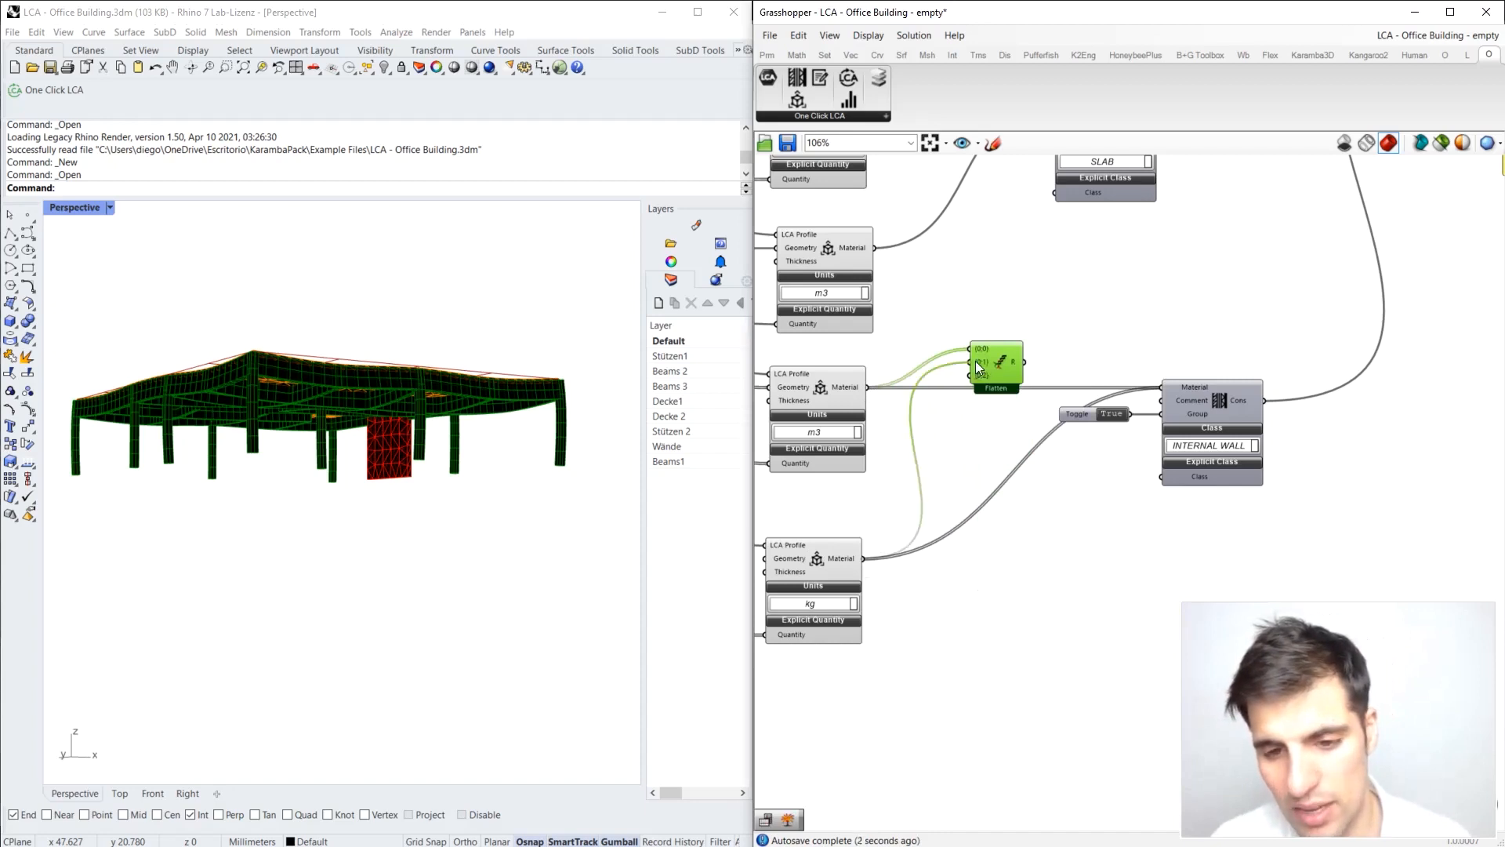
Step: Remove the third input from Entwine and line it up with a Flip Matrix component fed by its result
scroll(990, 414, "up", 6)
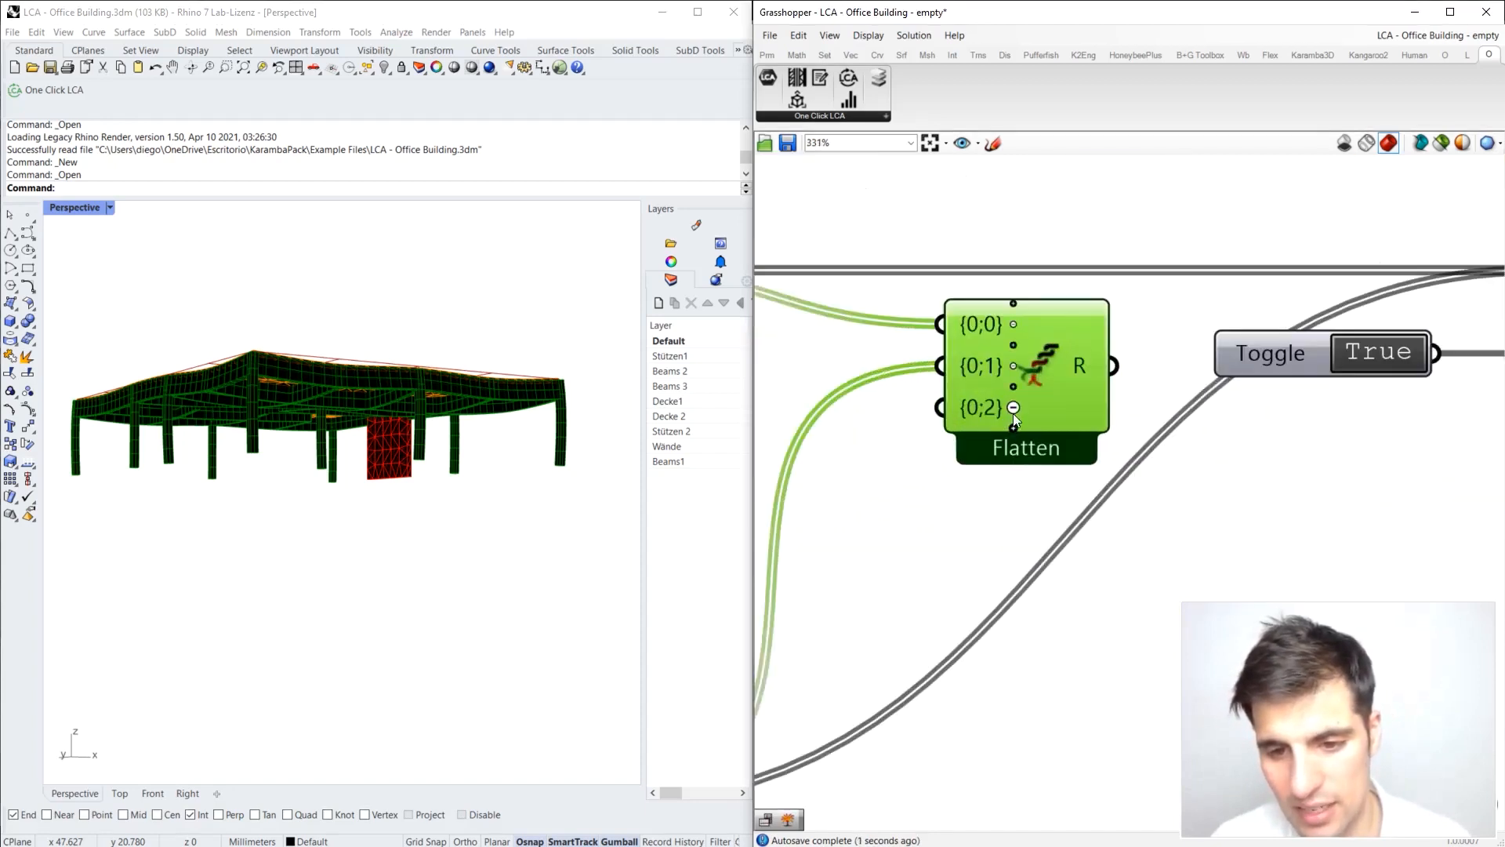
left_click(1013, 408)
scroll(1074, 386, "down", 6)
left_click_drag(1047, 363, 1009, 369)
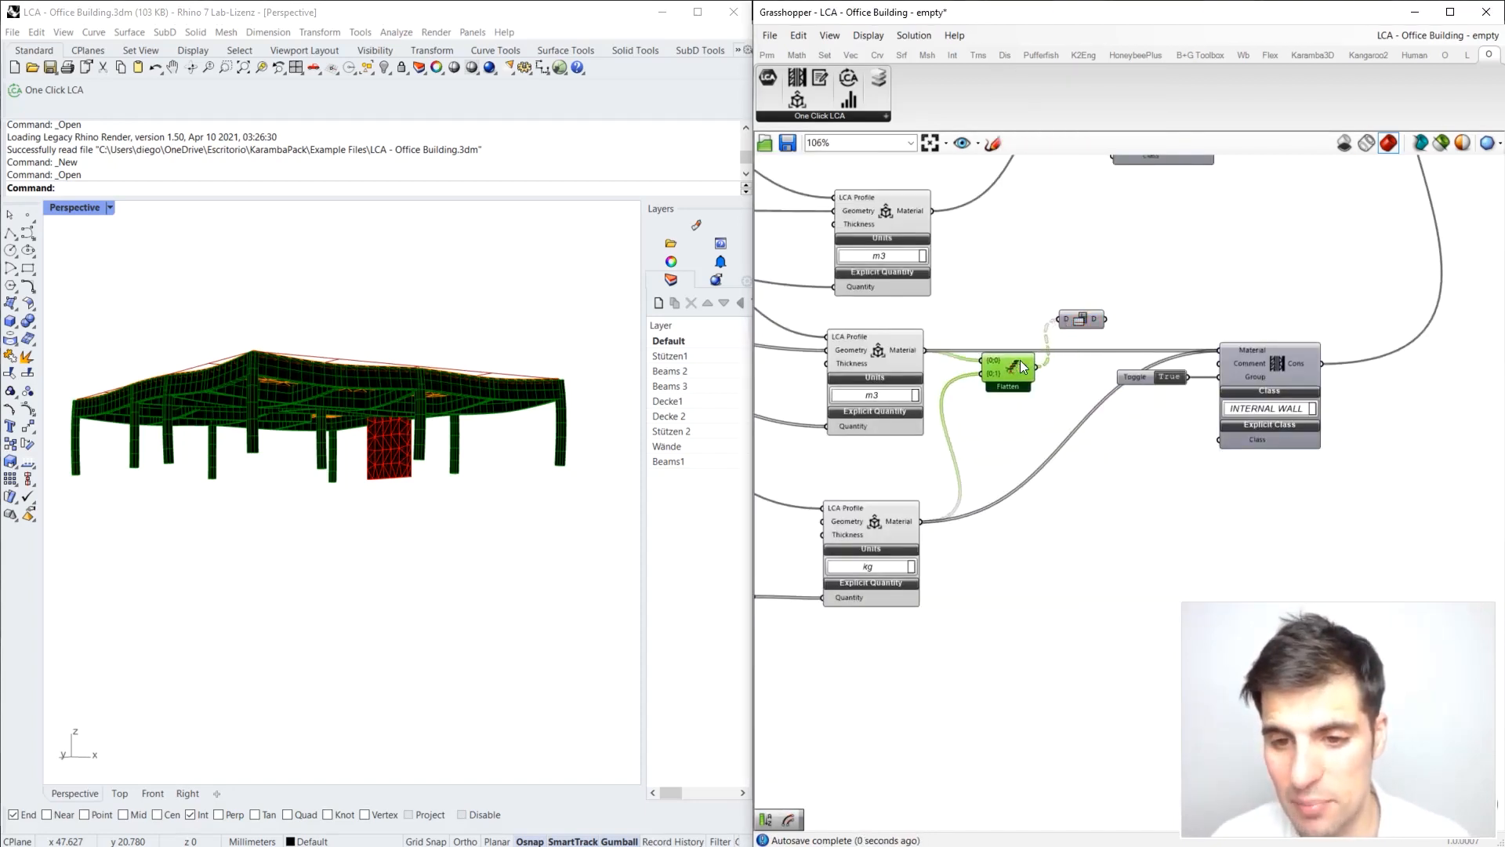
left_click_drag(1093, 326, 1092, 369)
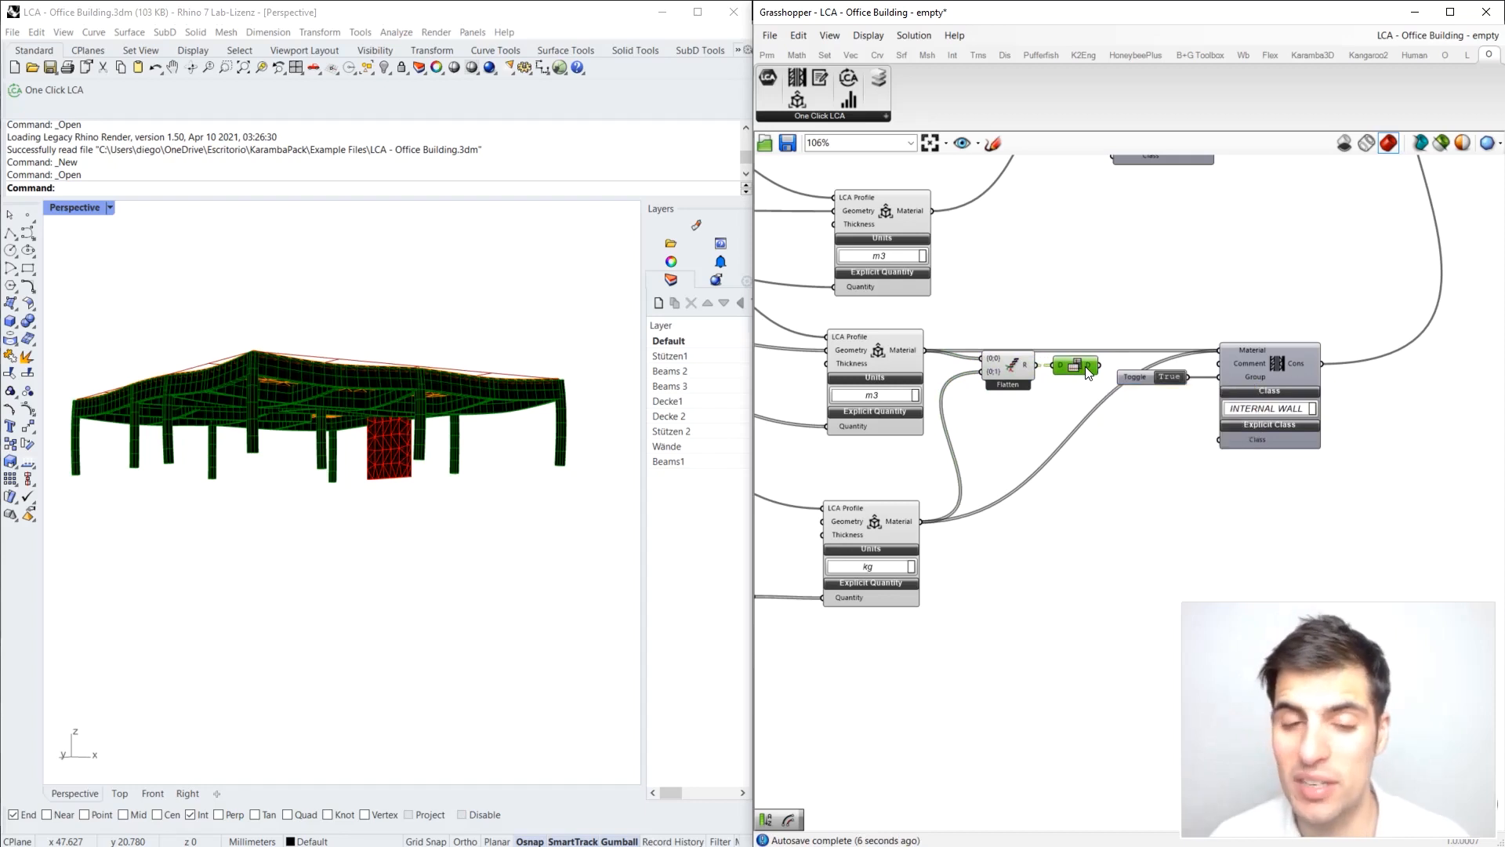
Step: Replace the INTERNAL WALL component's Material input with the Flip Matrix output and move the Entwine and Flip Matrix components up together
mouse_move(1088, 371)
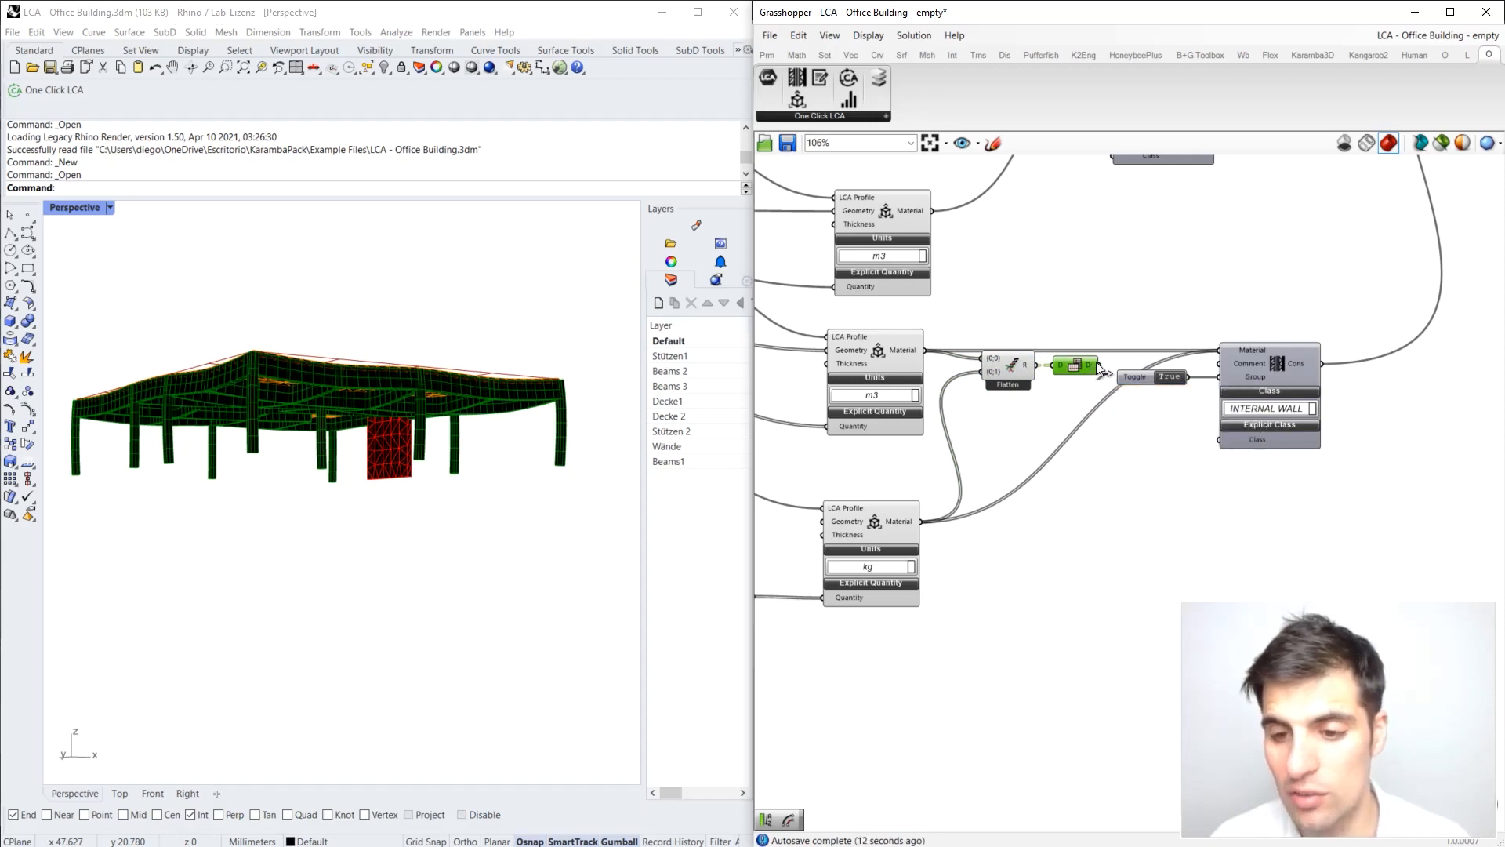
left_click_drag(1102, 367, 1220, 350)
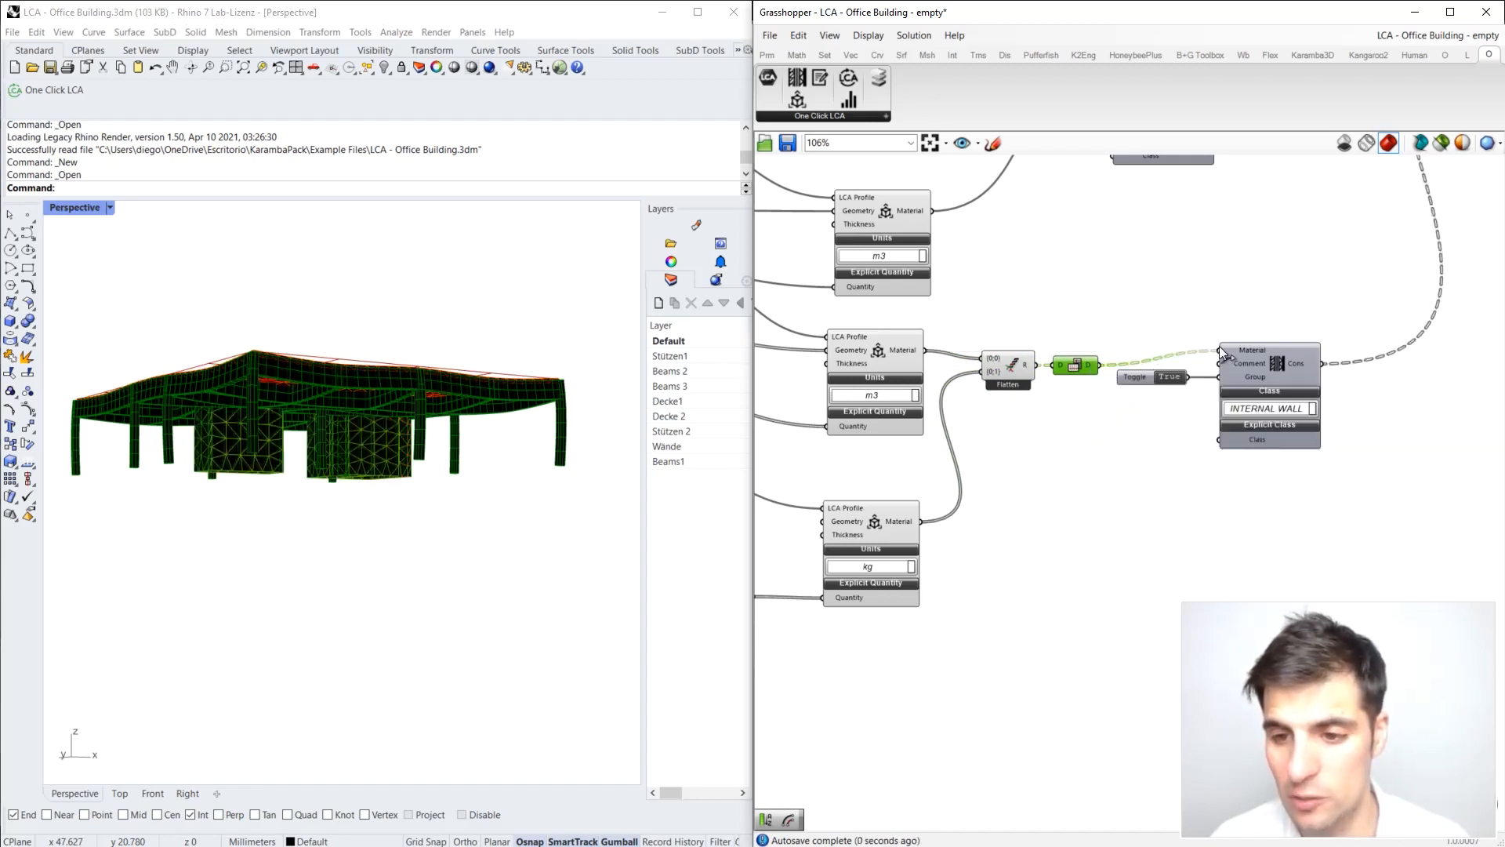
left_click(1066, 411)
left_click_drag(1066, 411, 1081, 335)
left_click(1141, 297)
Step: Examine the coloured walls and slab in the Rhino viewport and the options of the results display component
right_click_drag(286, 404, 145, 431)
scroll(144, 430, "down", 8)
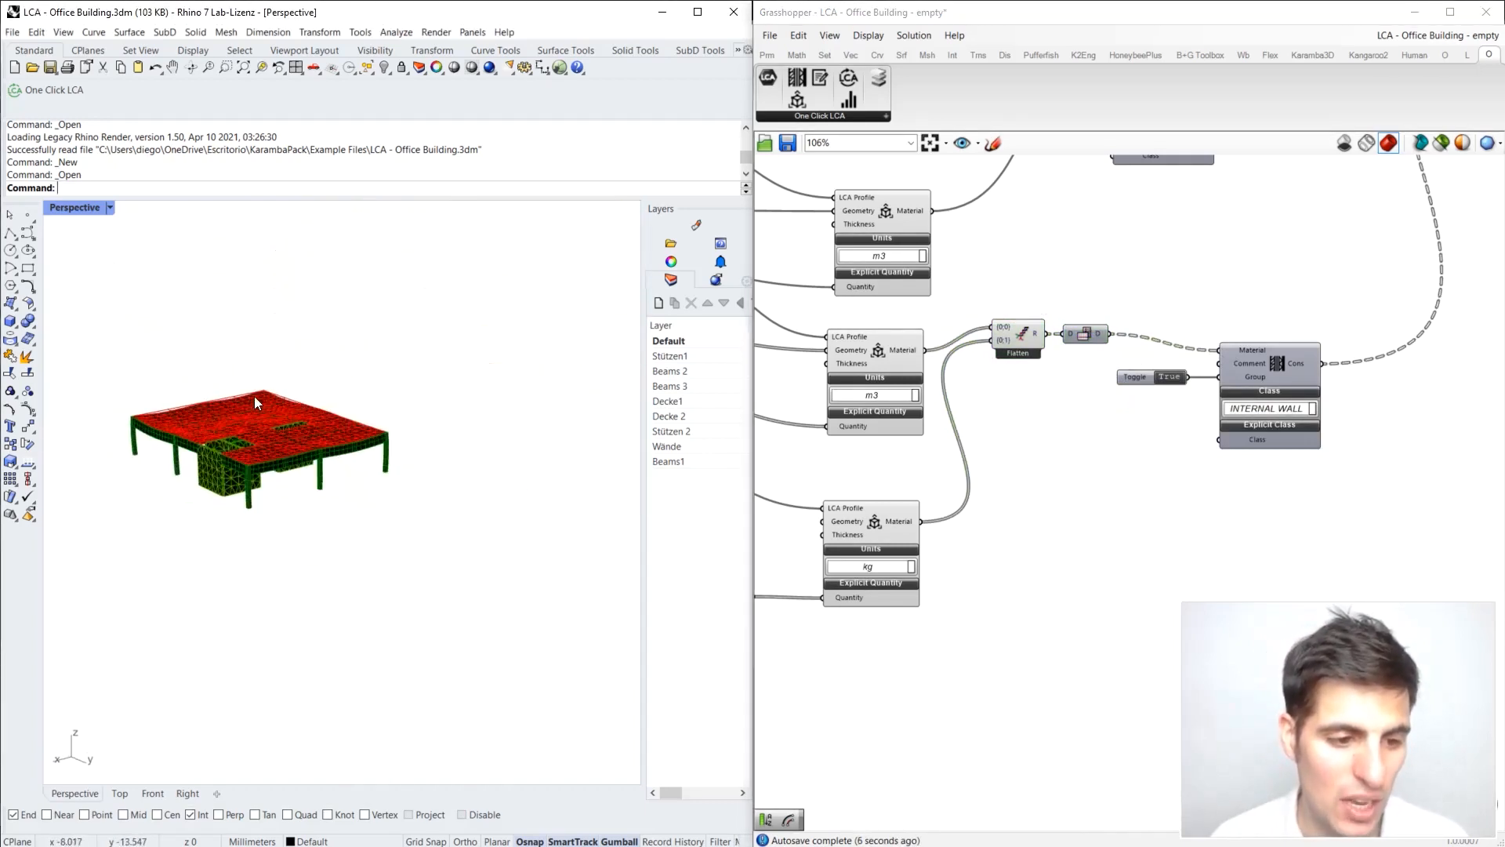
right_click_drag(255, 400, 269, 454)
scroll(1299, 288, "down", 2)
right_click_drag(1259, 296, 866, 674)
right_click_drag(1205, 295, 1086, 294)
scroll(1087, 294, "up", 3)
left_click_drag(1125, 265, 1139, 284)
right_click_drag(1128, 241, 1060, 201)
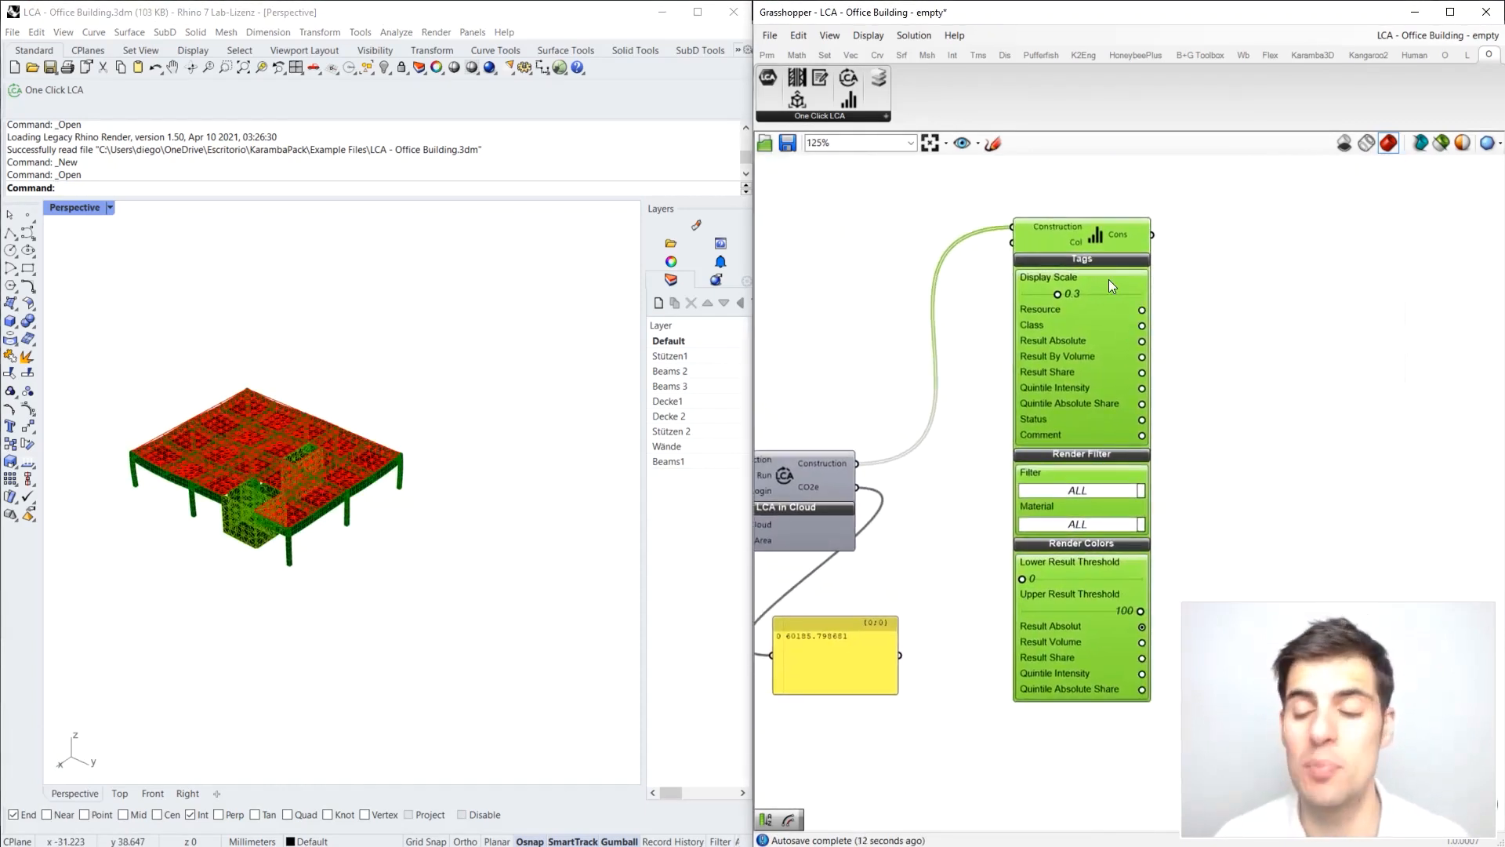
right_click_drag(1179, 306, 1137, 292)
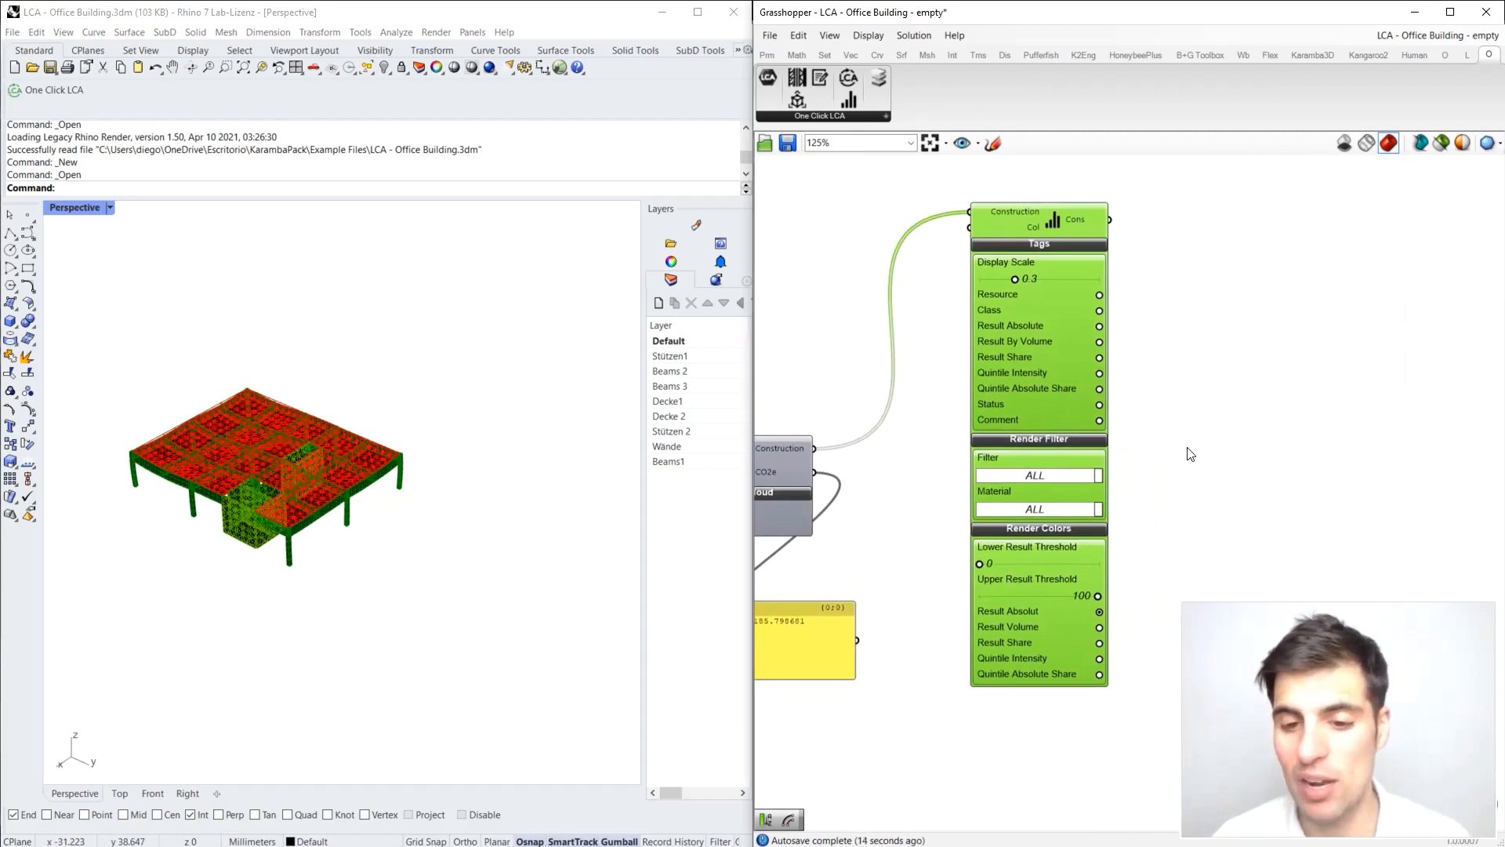
scroll(1169, 433, "up", 2)
right_click_drag(1152, 291, 1167, 333)
right_click_drag(249, 506, 268, 427)
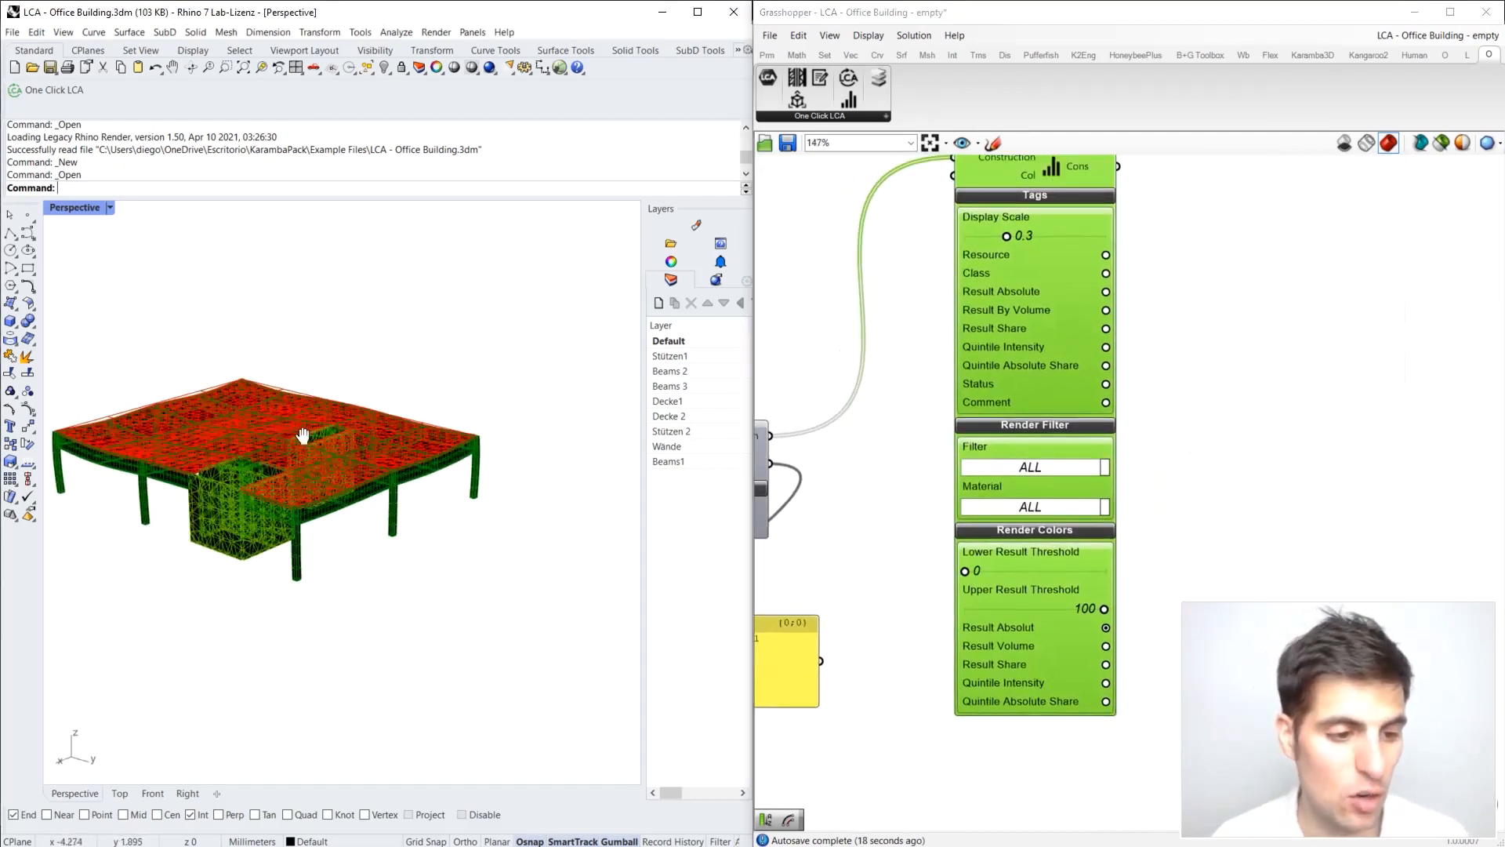
scroll(266, 427, "up", 3)
Step: Turn on the Result Absolute tags in the results display component and set its render filter to COLUMN
left_click(1137, 269)
left_click(1105, 294)
right_click_drag(423, 463, 455, 454)
left_click(1030, 467)
left_click(1035, 486)
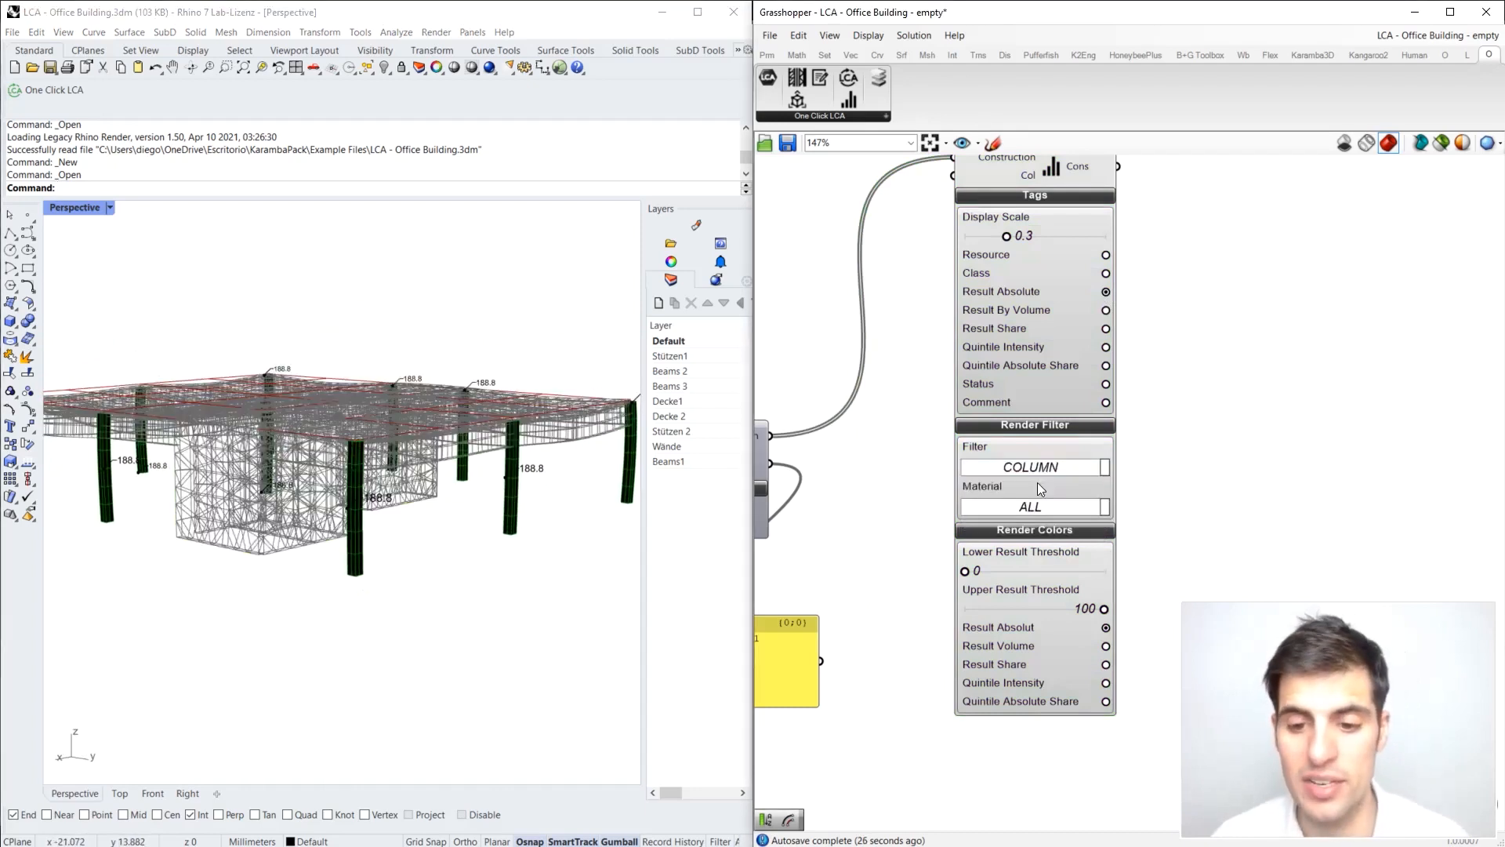
Step: Cycle the results display's render filter through INTERNAL WALL, SLAB and COLUMN, viewing each element group, and set it back to ALL
left_click(1055, 468)
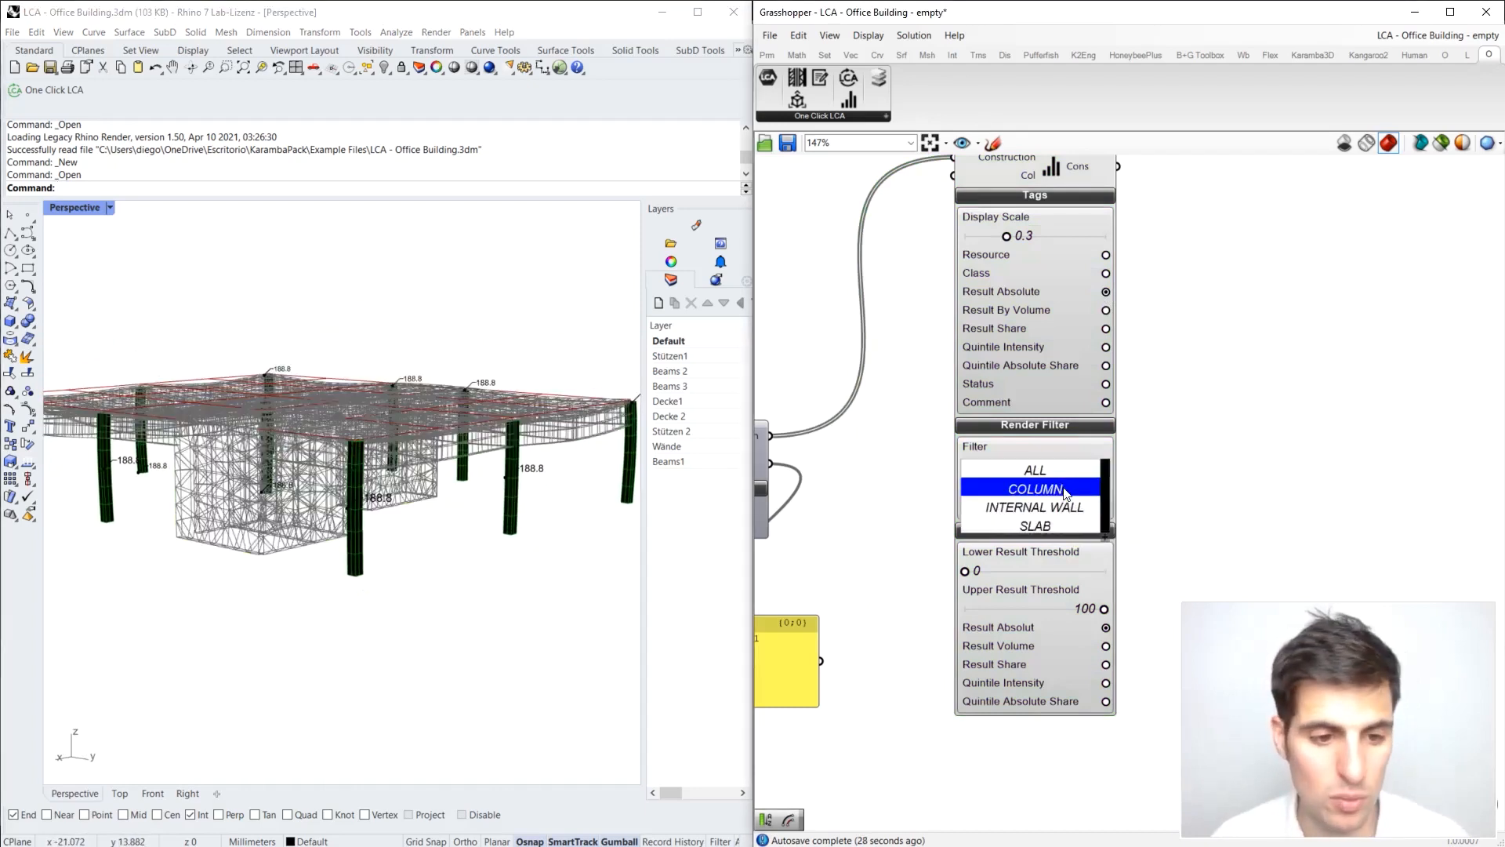
left_click(1063, 507)
right_click_drag(486, 492, 533, 423)
left_click(1030, 468)
left_click(1055, 526)
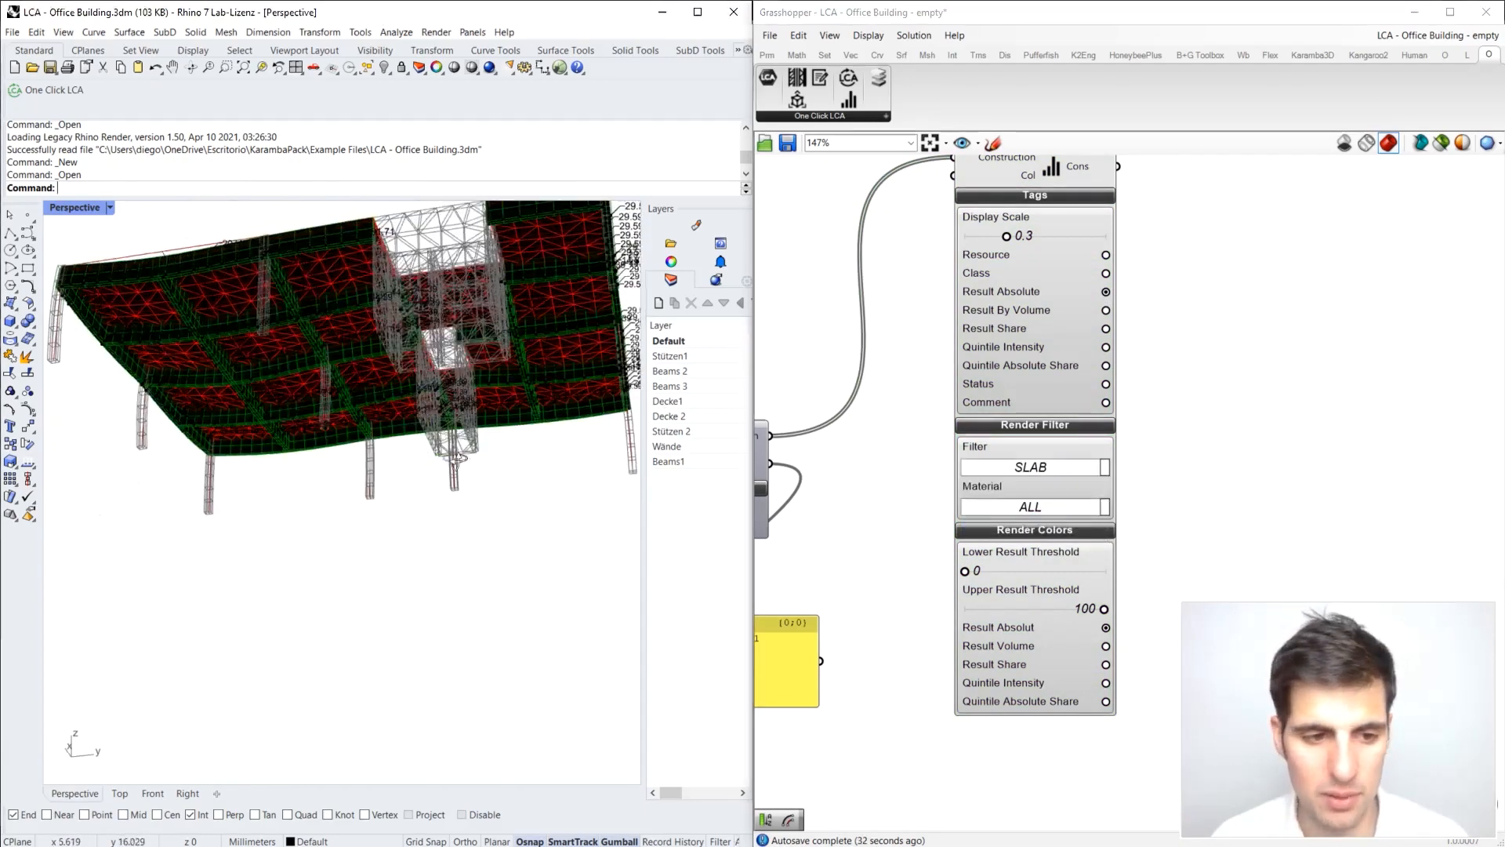
left_click(1030, 467)
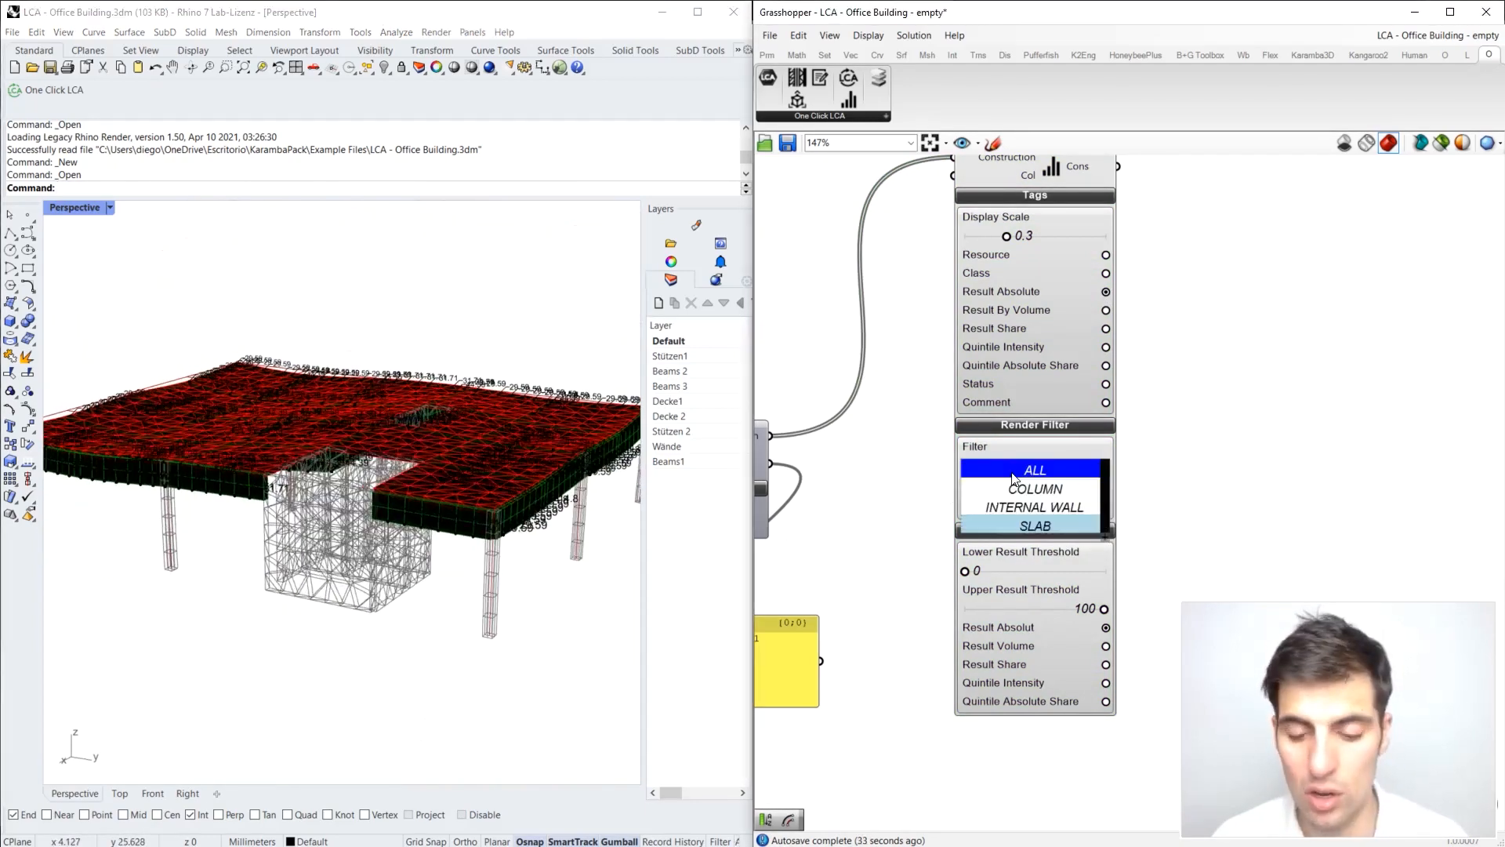
left_click(1030, 489)
left_click(1027, 468)
left_click(1011, 471)
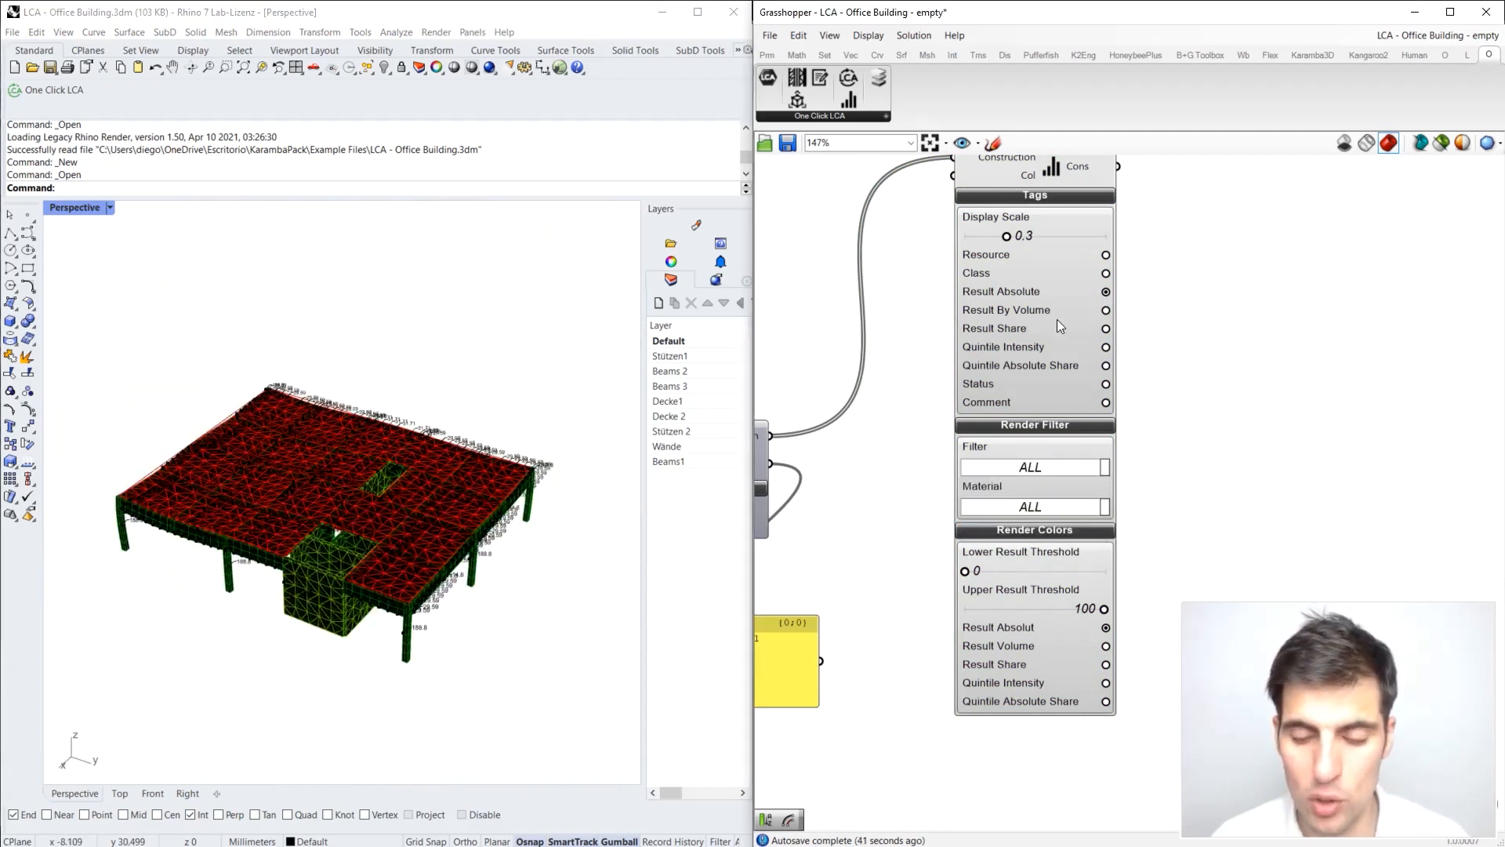
Step: Set both the render colours and the tags of the results display to Result Share and view the column tags up close
right_click_drag(1125, 461, 1139, 415)
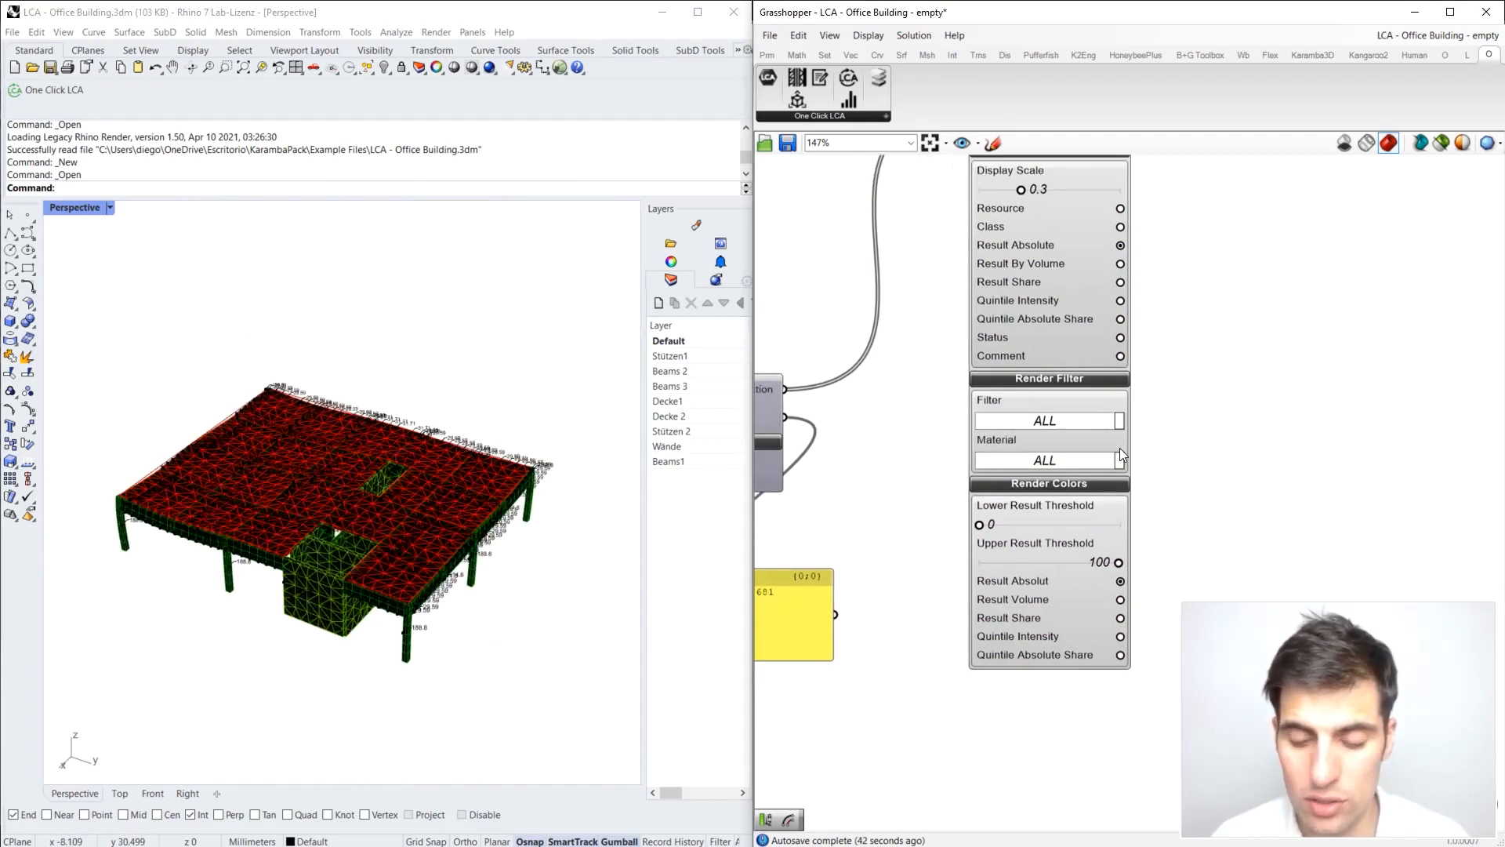
left_click(1122, 600)
left_click(1121, 618)
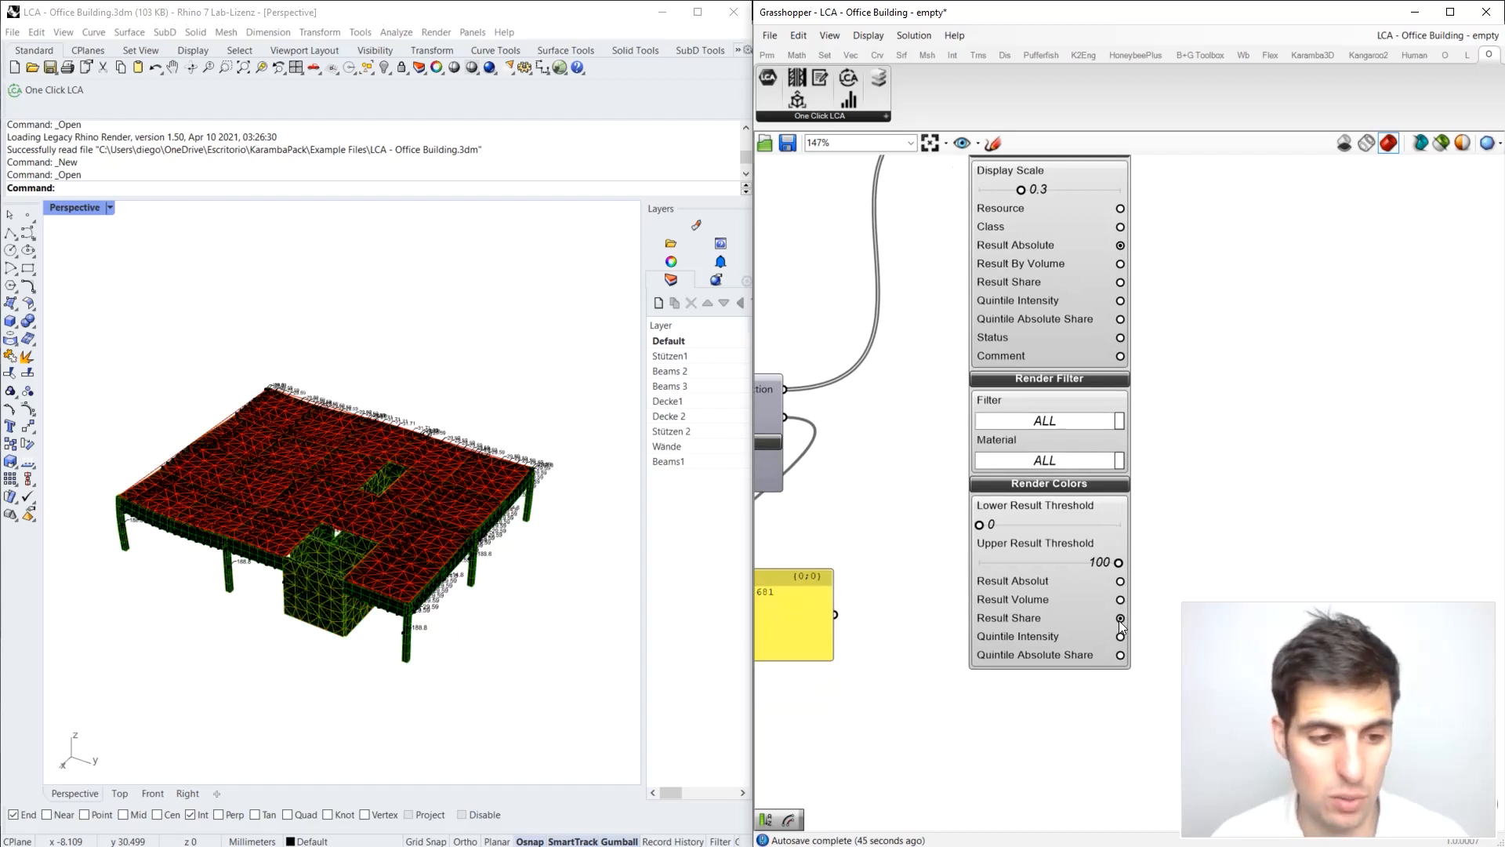
left_click(1121, 637)
left_click(1121, 619)
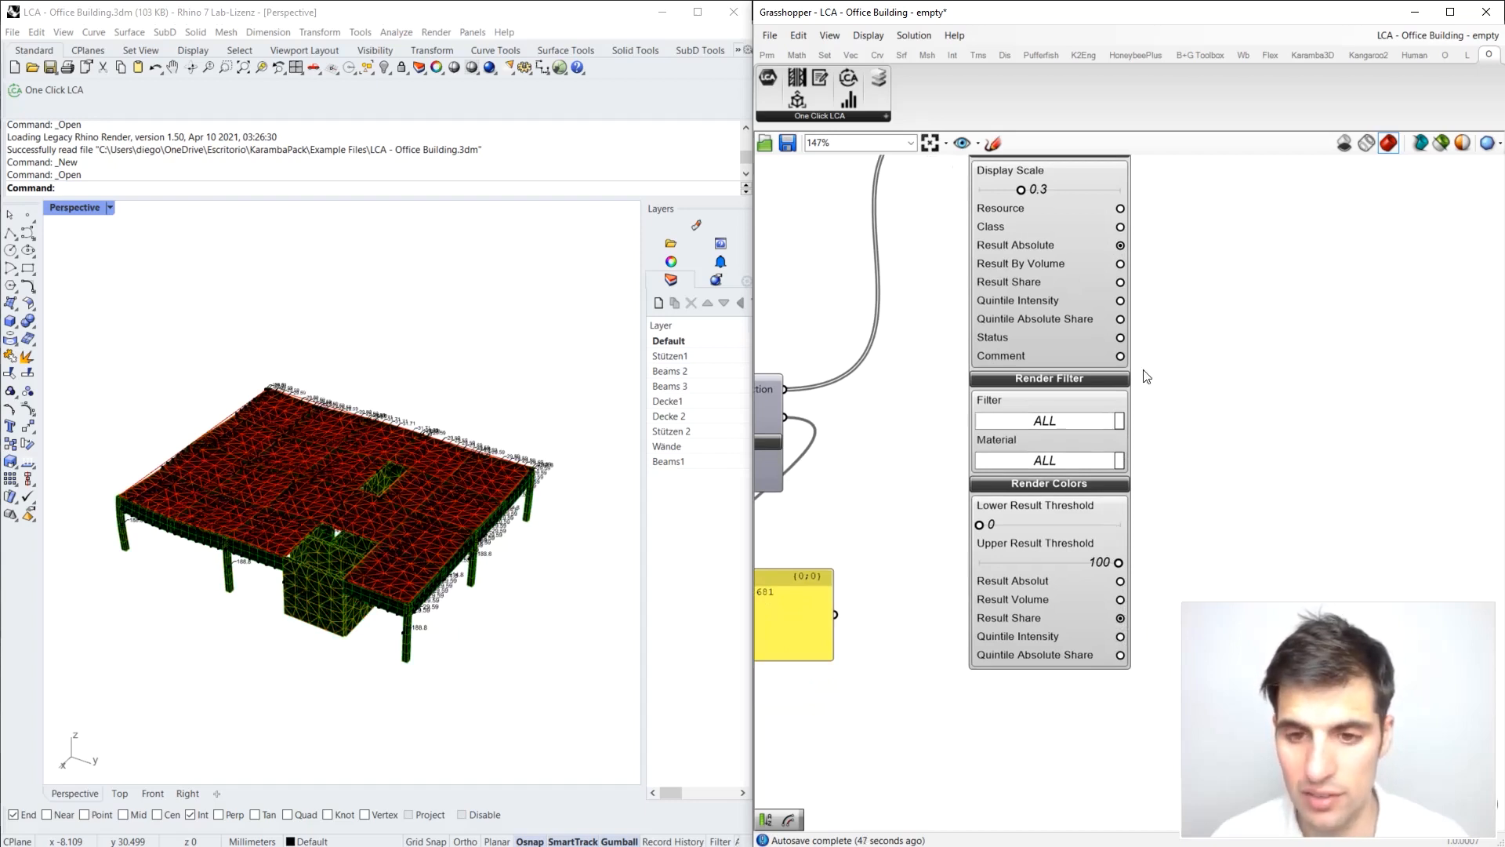
left_click(1122, 264)
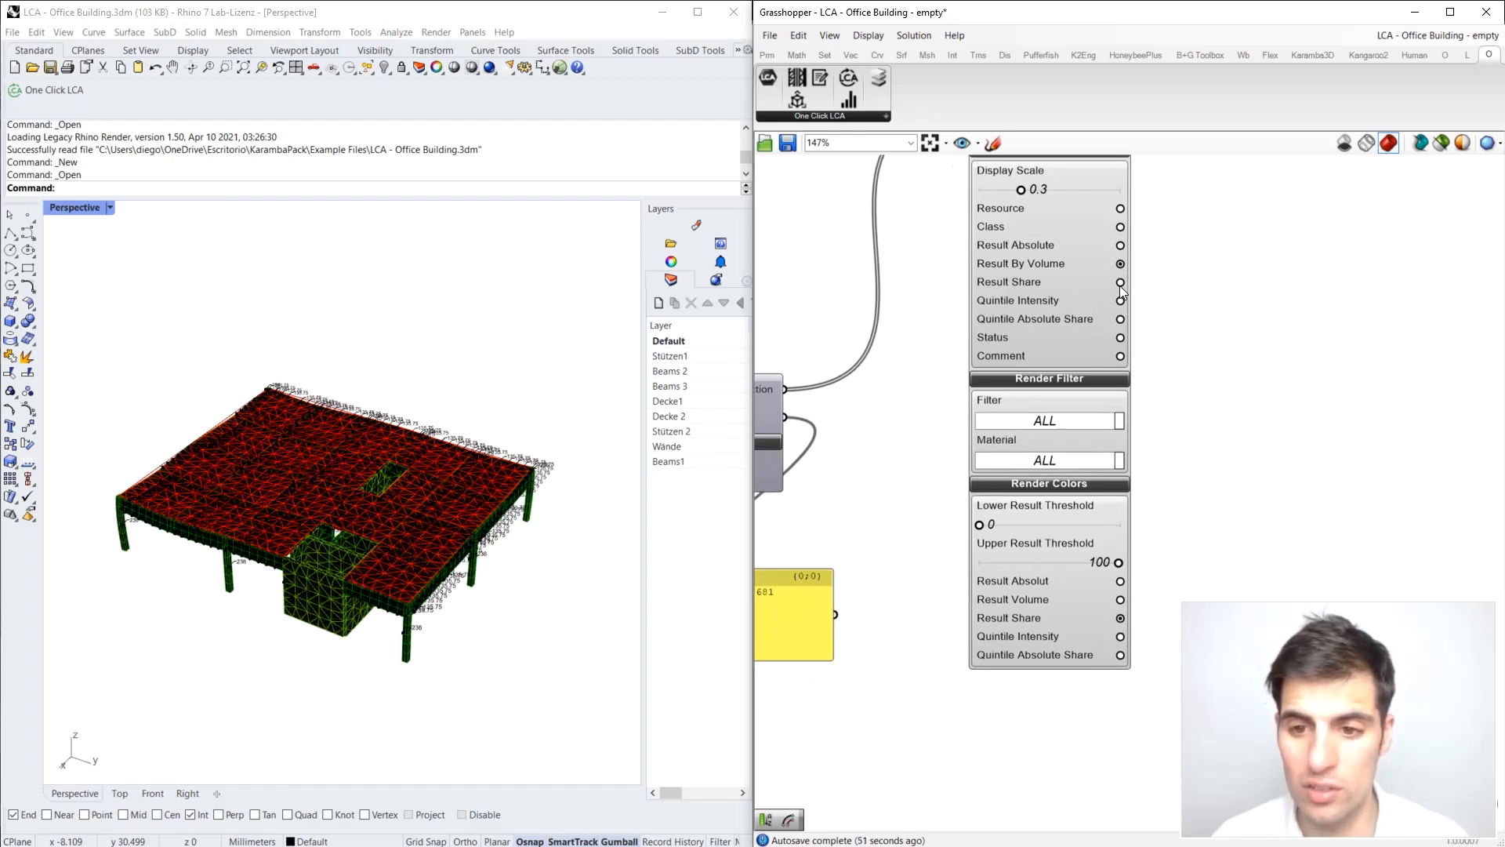
left_click(1121, 283)
right_click_drag(395, 558, 497, 479)
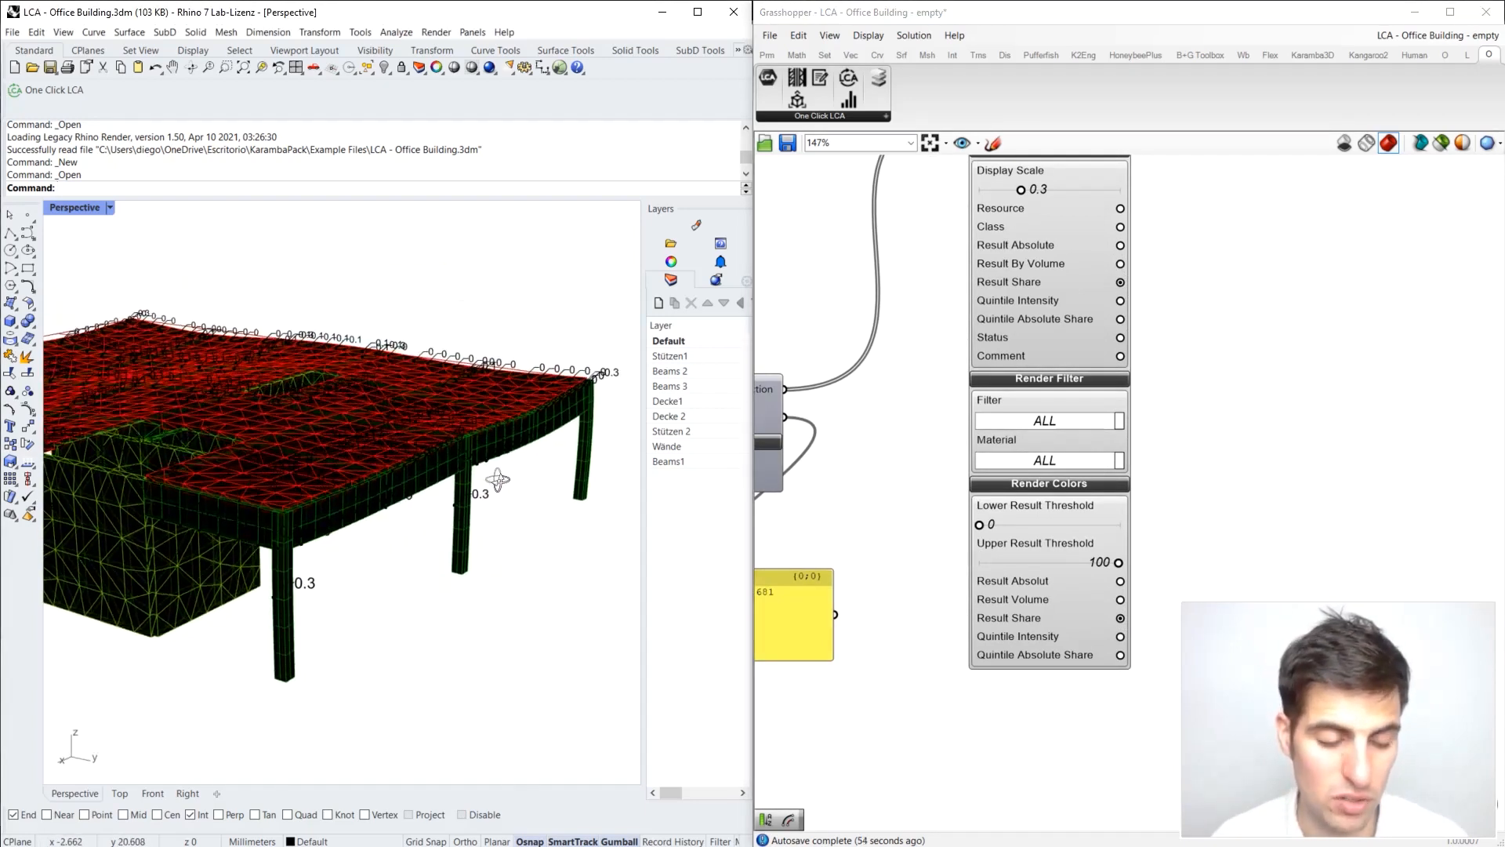
Step: Filter the render to SLAB to view its result share tags, and restore the filter to ALL
left_click(1072, 427)
left_click(1086, 479)
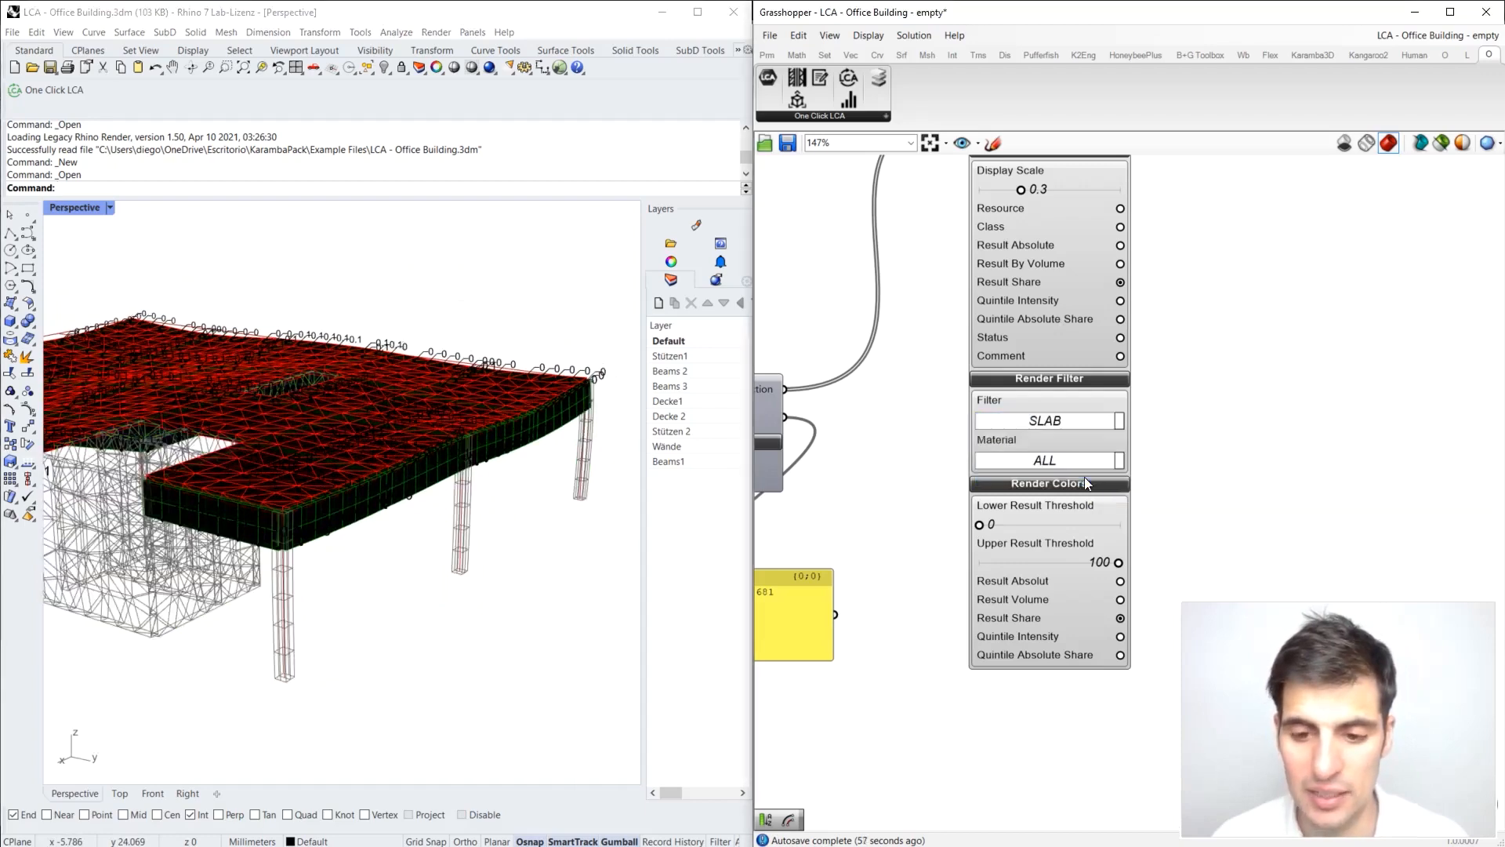
right_click_drag(498, 464, 537, 443)
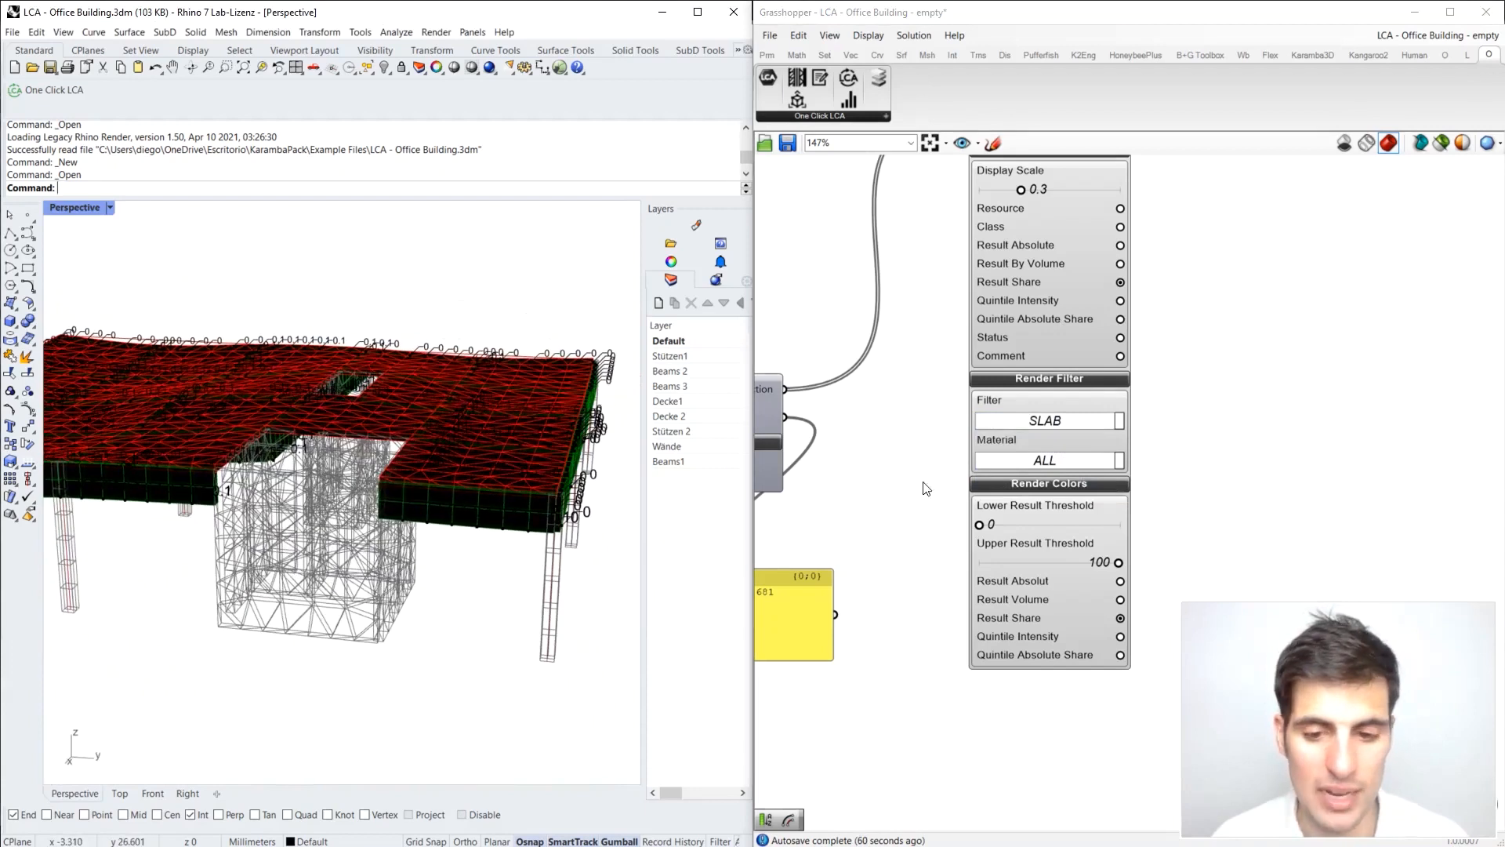
left_click(1086, 423)
left_click(1080, 425)
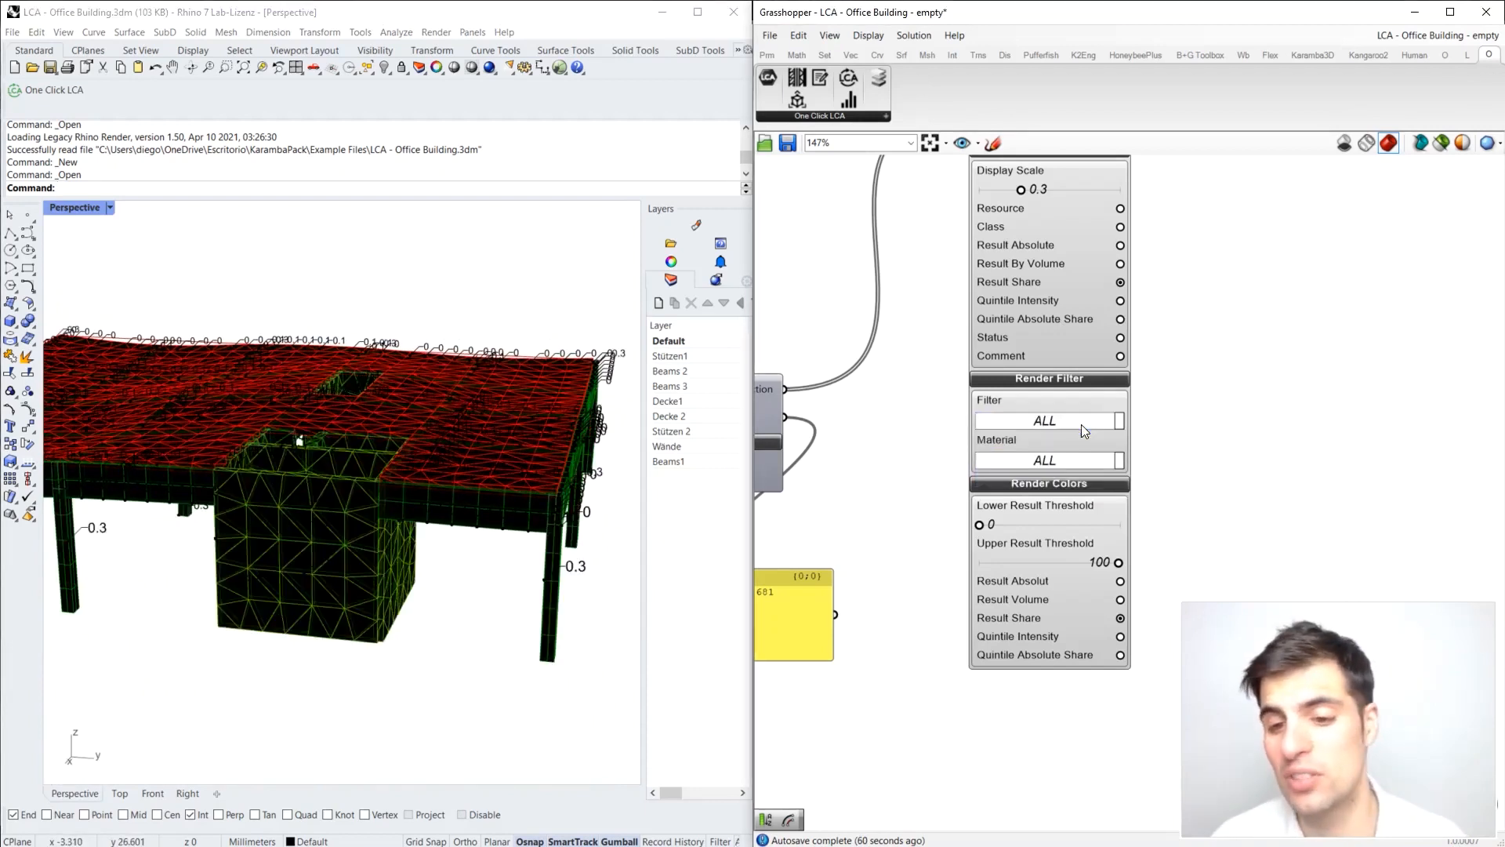
scroll(613, 502, "down", 5)
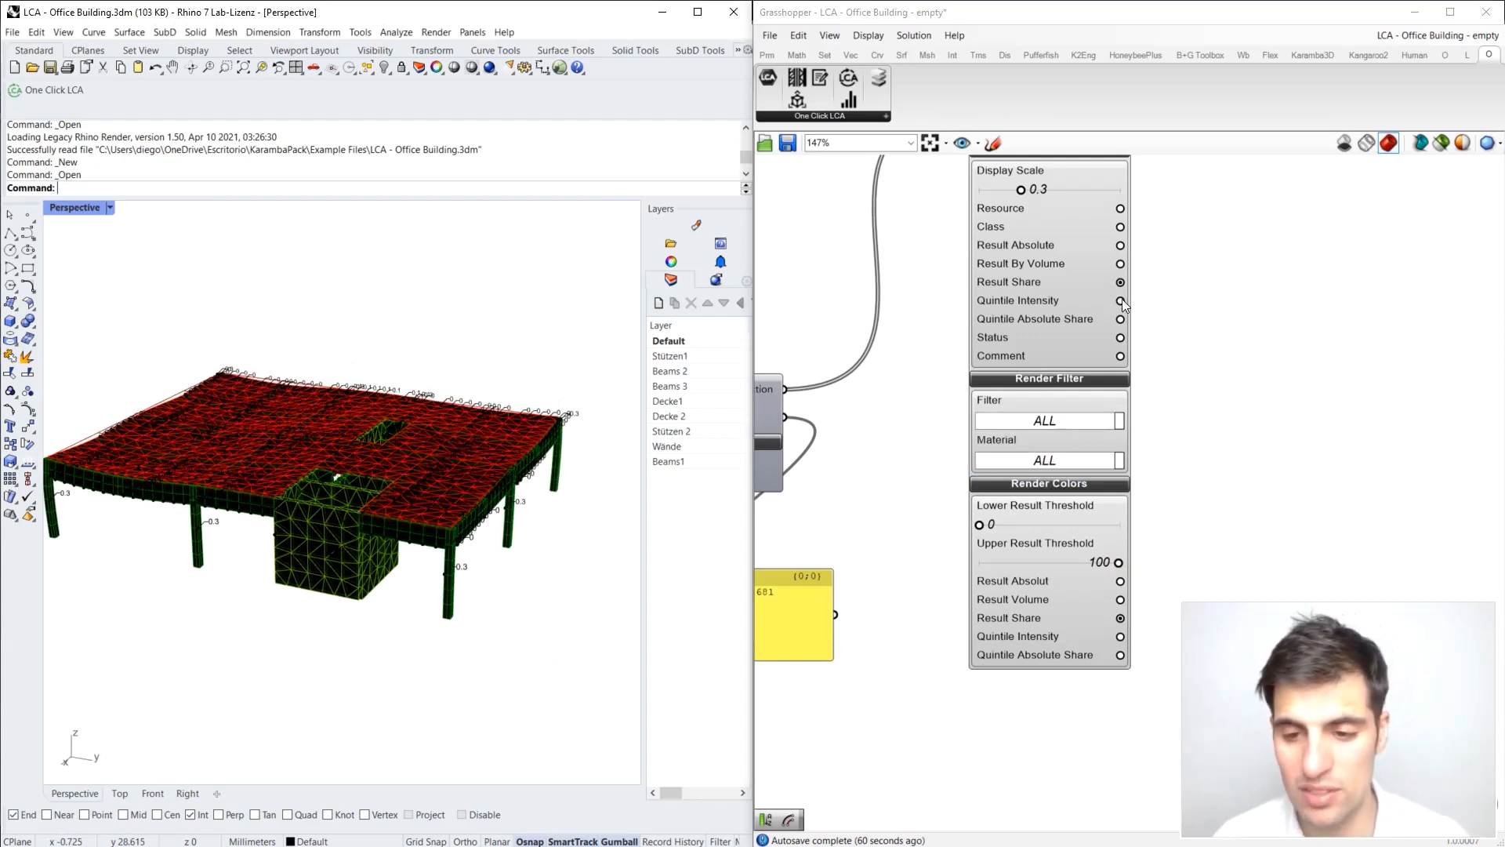
Step: Set both the tags and the render colours of the results display to Quintile Absolute Share
left_click(1120, 319)
left_click(1120, 636)
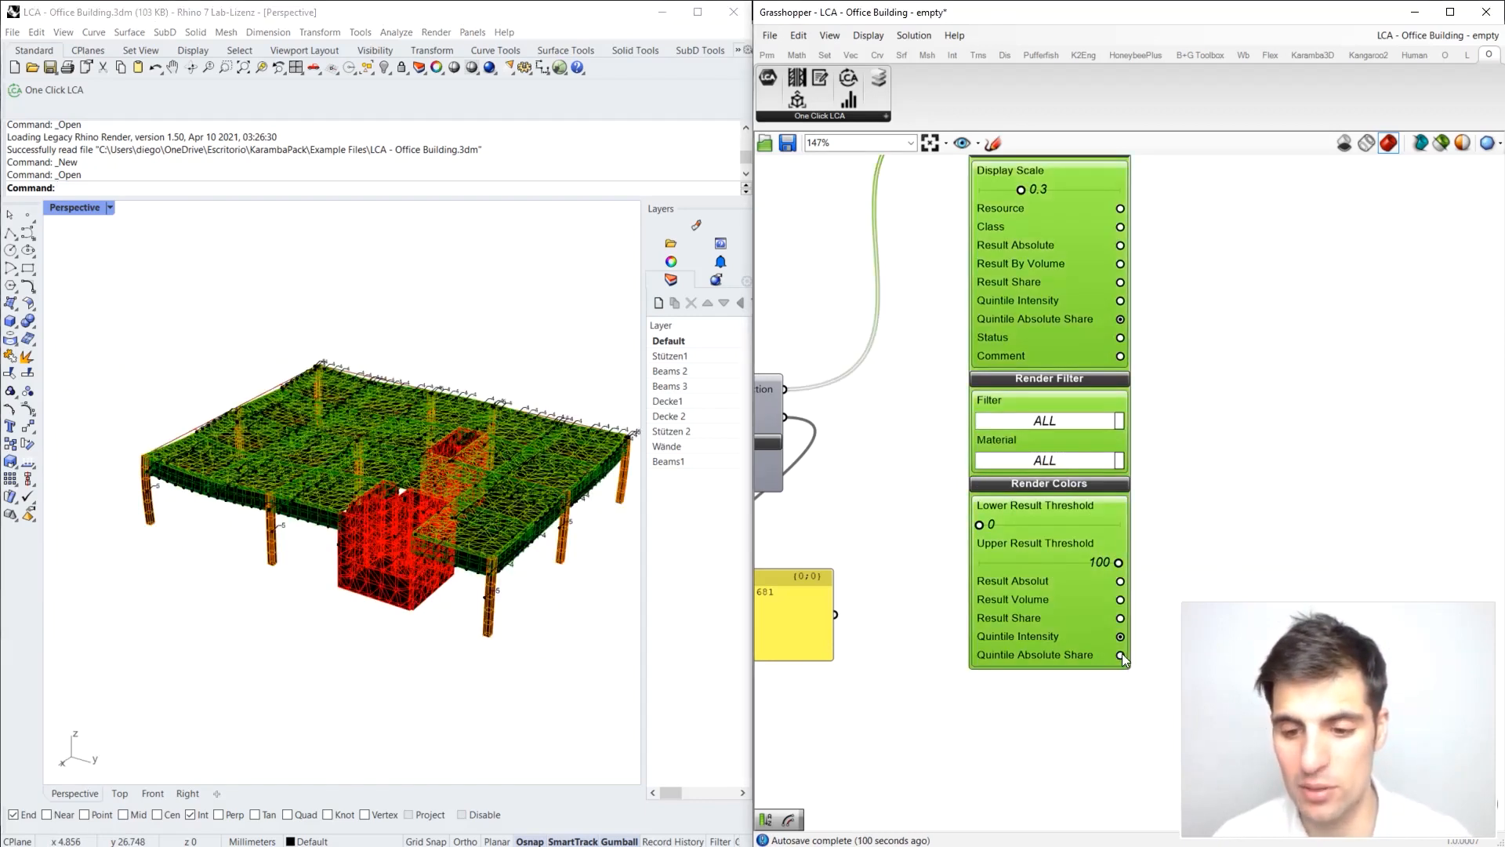
left_click(1120, 655)
Step: Examine the quintile absolute share tags and colours of the columns, slab and internal walls in the Rhino viewport
right_click_drag(571, 497, 584, 544)
scroll(429, 525, "up", 5)
right_click_drag(430, 525, 474, 510)
scroll(392, 519, "down", 3)
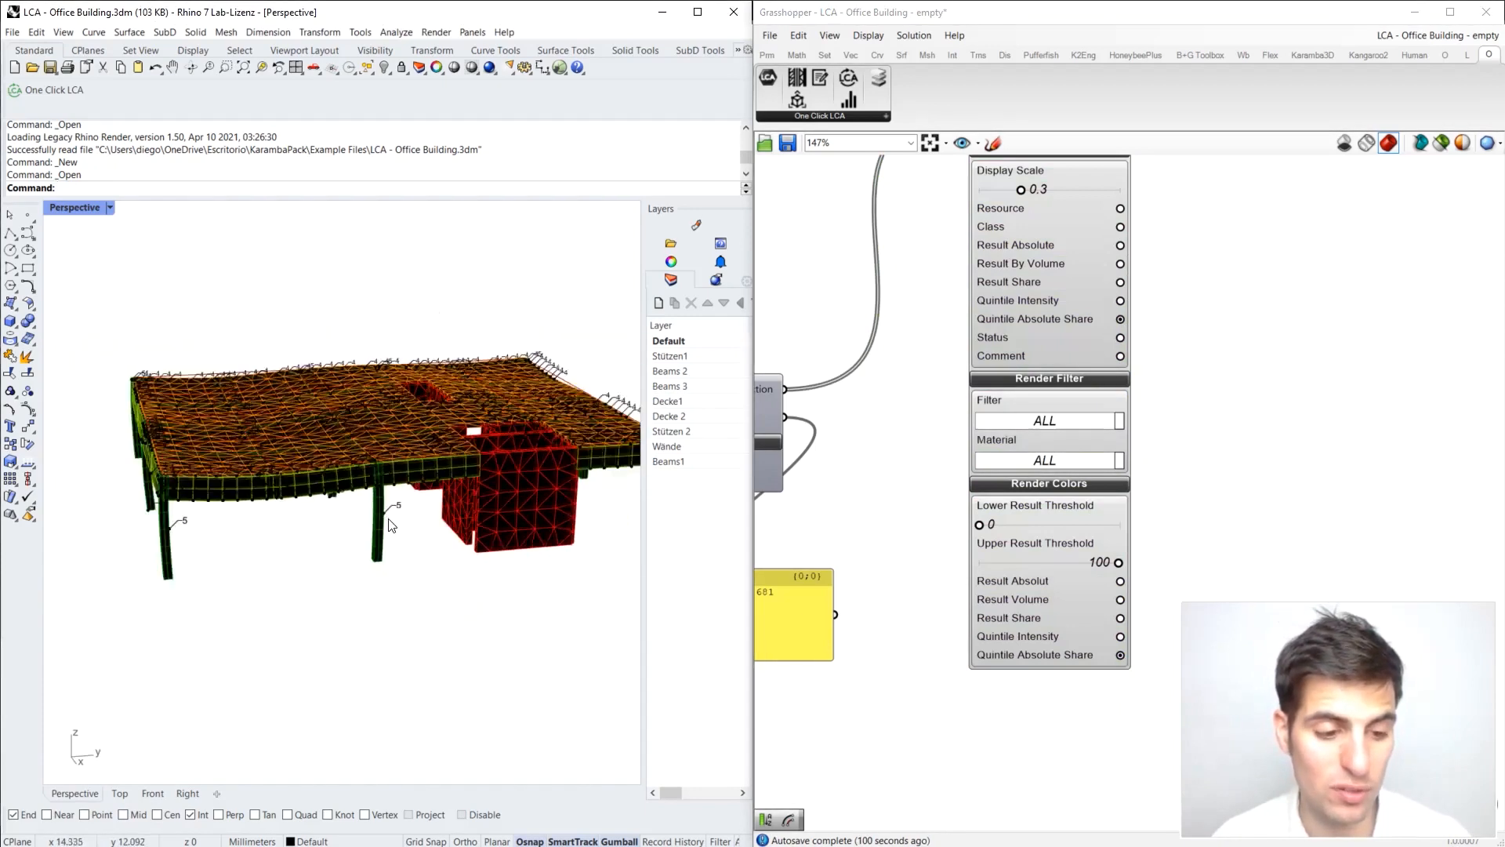
scroll(392, 521, "down", 2)
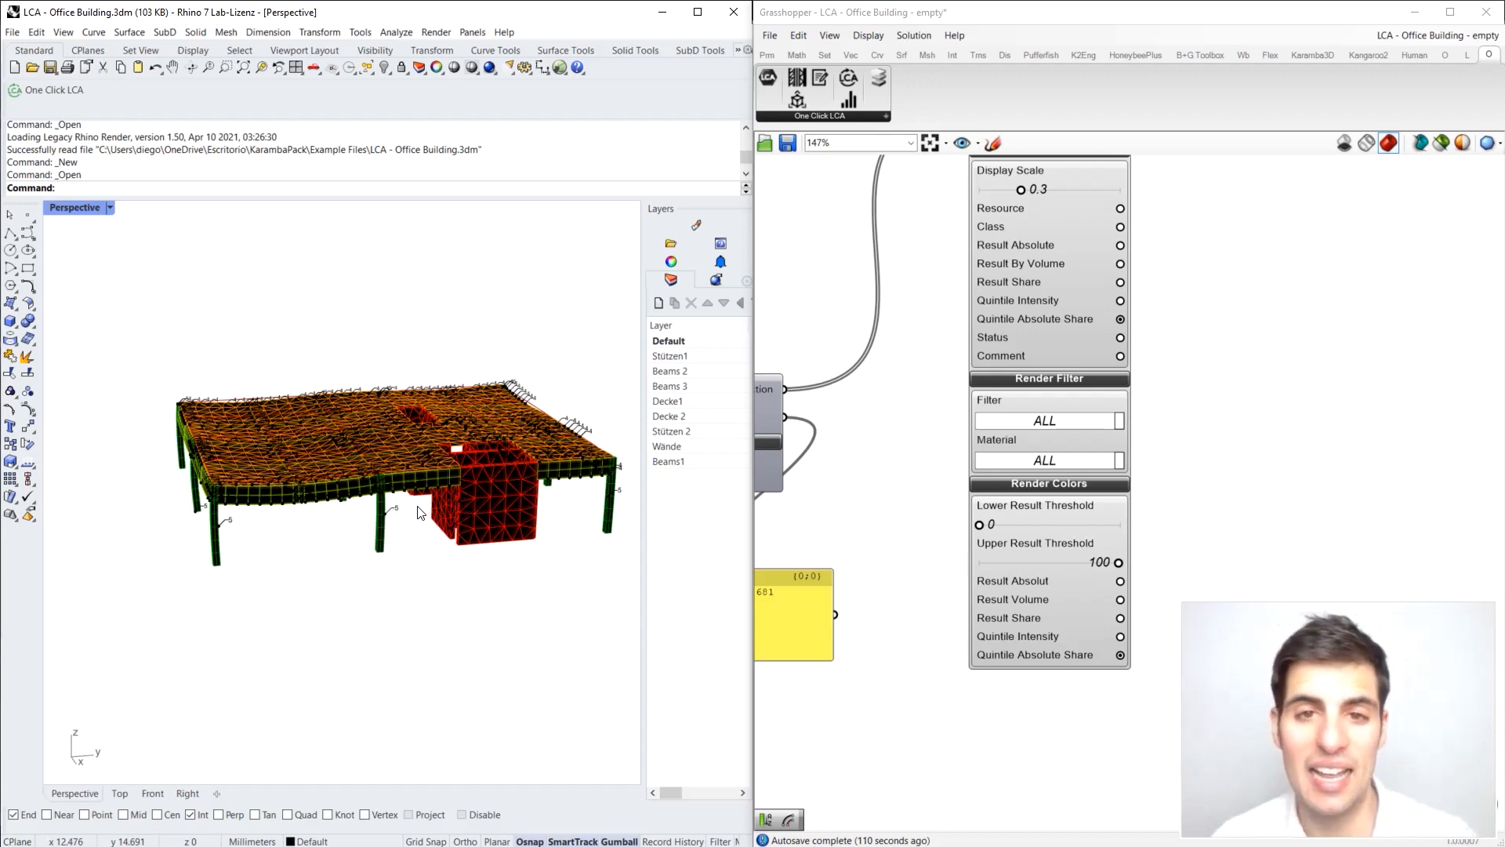
right_click_drag(466, 535, 449, 499)
scroll(429, 527, "up", 4)
scroll(516, 515, "up", 3)
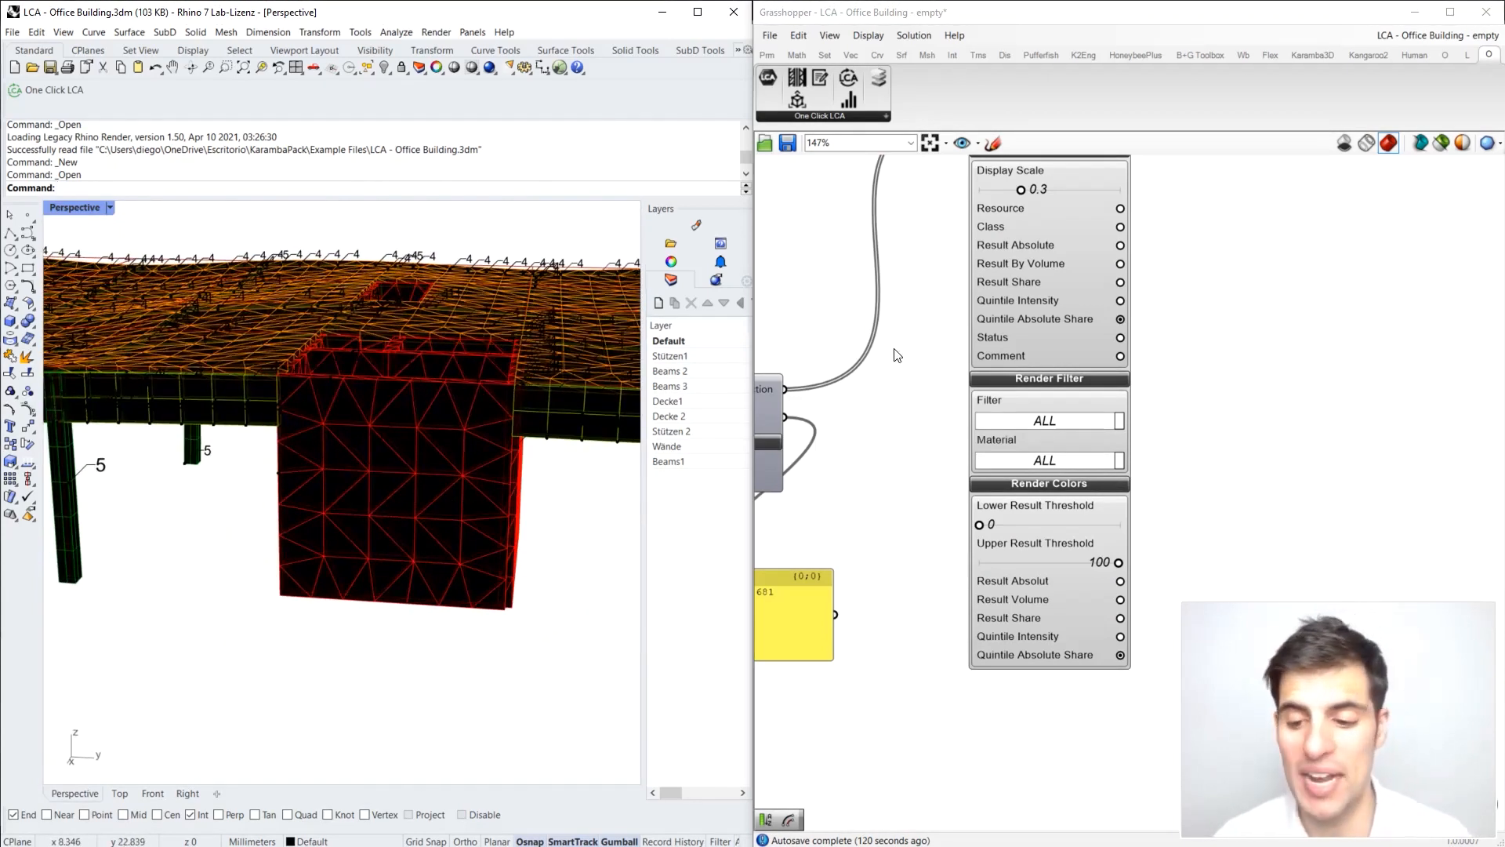
Step: Change the results display tags to Resource and inspect the material names tagged on the building elements
scroll(897, 356, "down", 4)
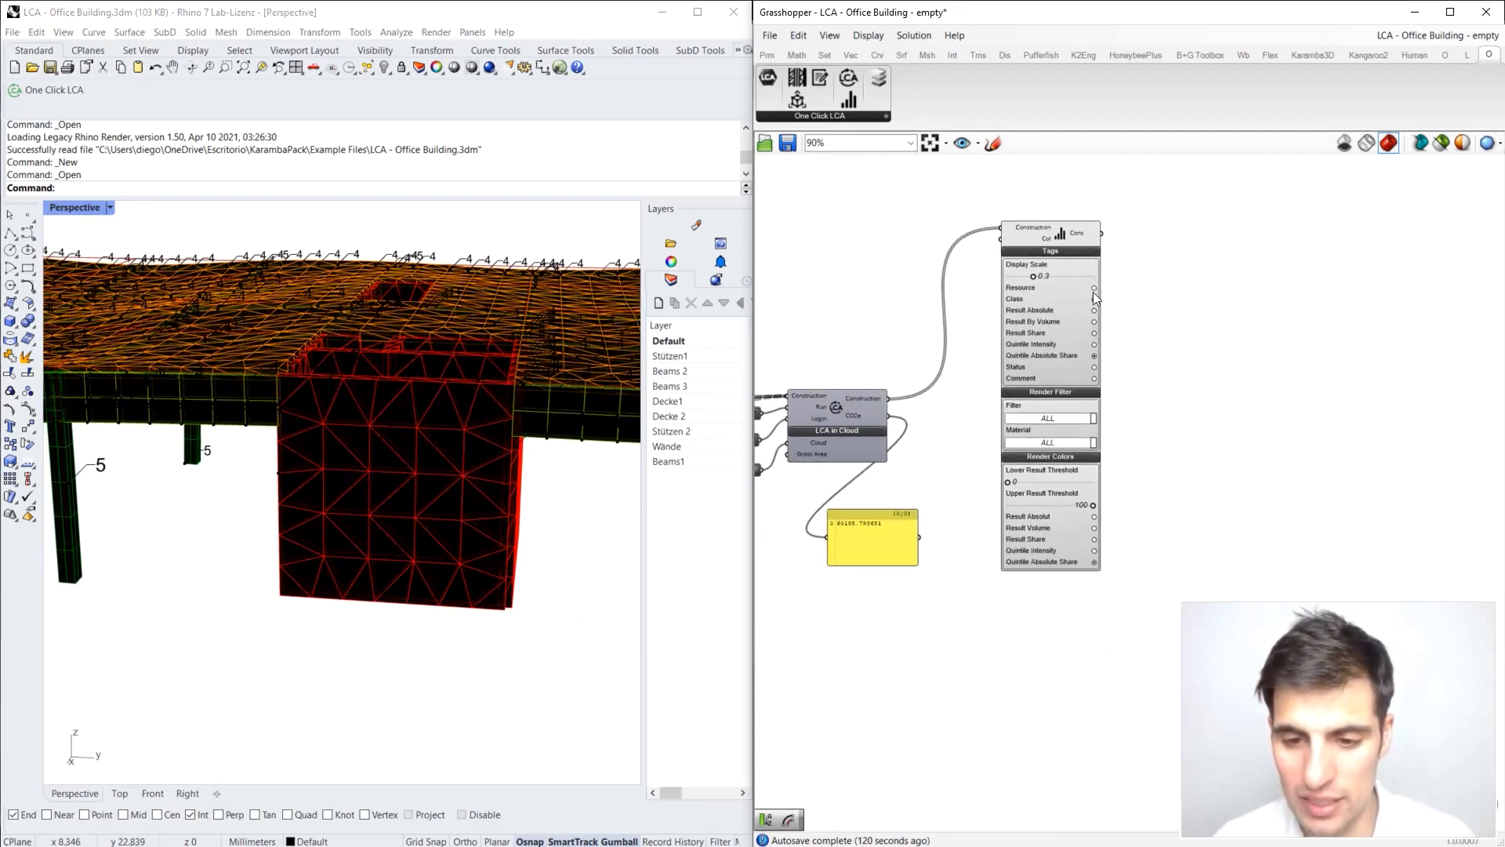
scroll(458, 321, "down", 2)
scroll(1066, 306, "up", 4)
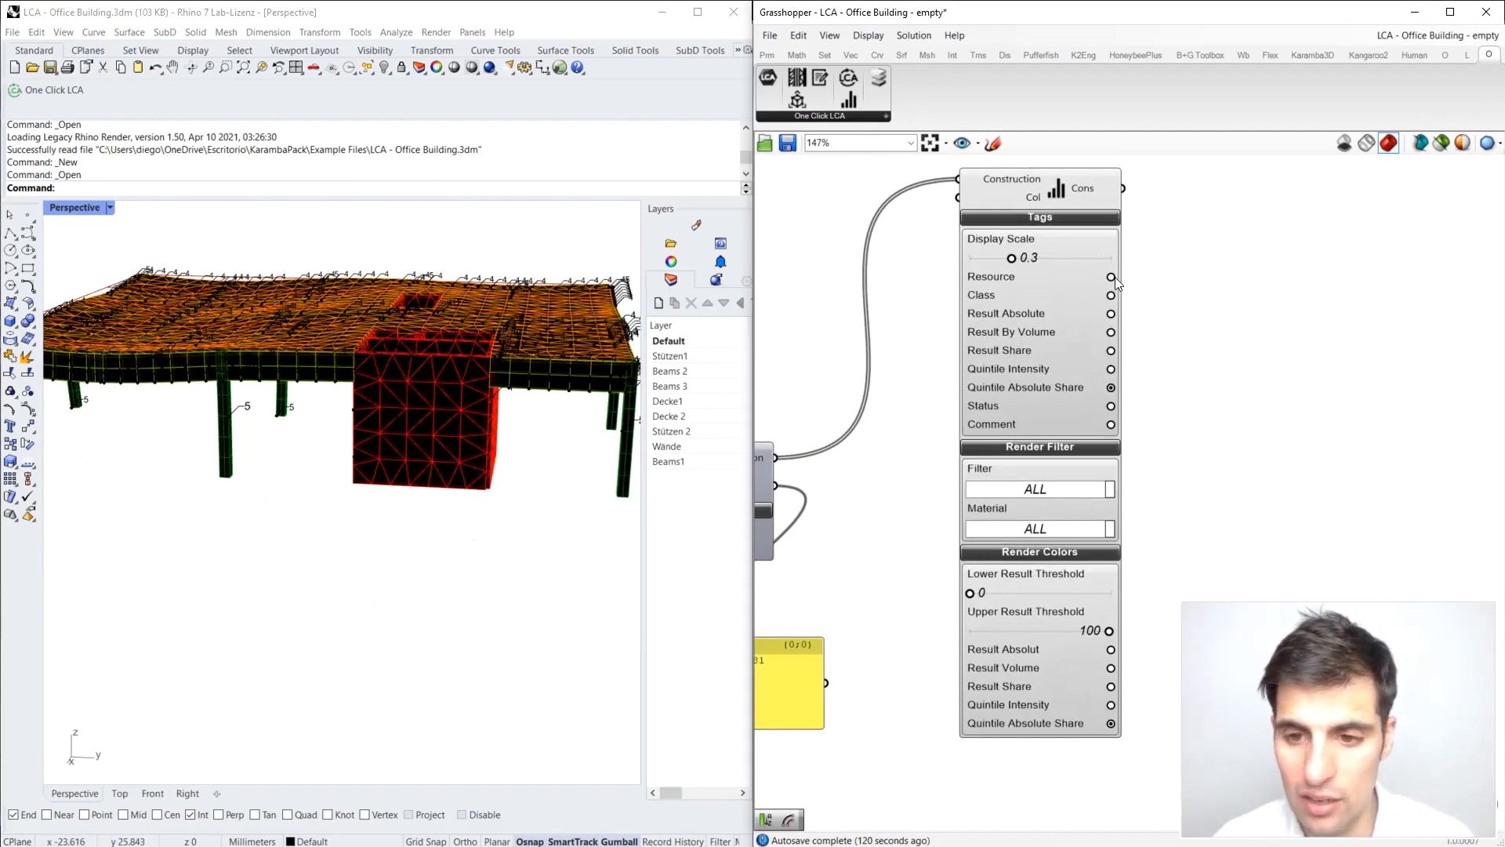
left_click(1111, 278)
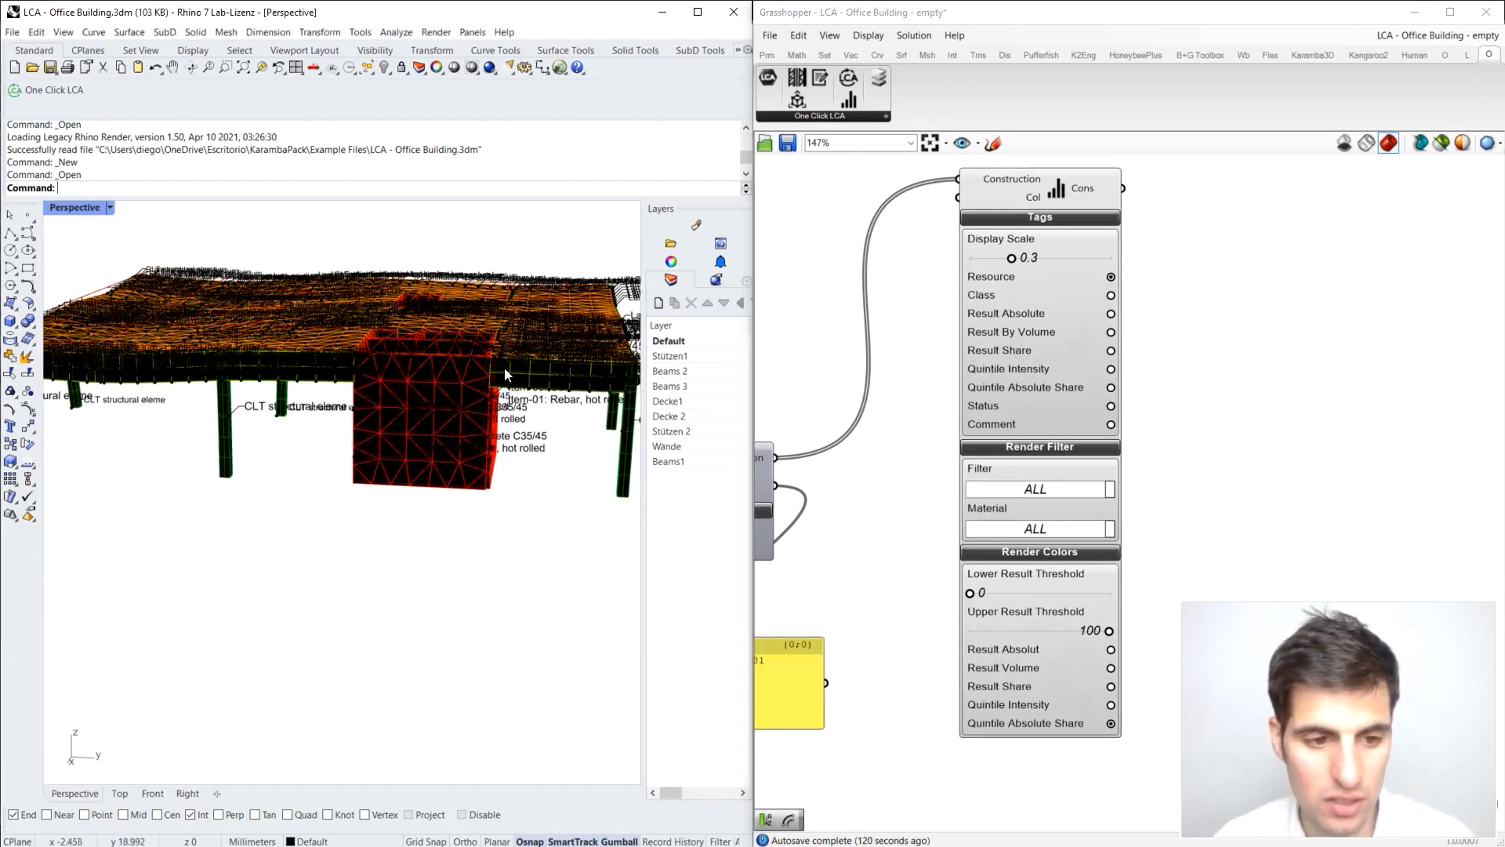
scroll(439, 398, "up", 2)
right_click_drag(439, 398, 599, 442)
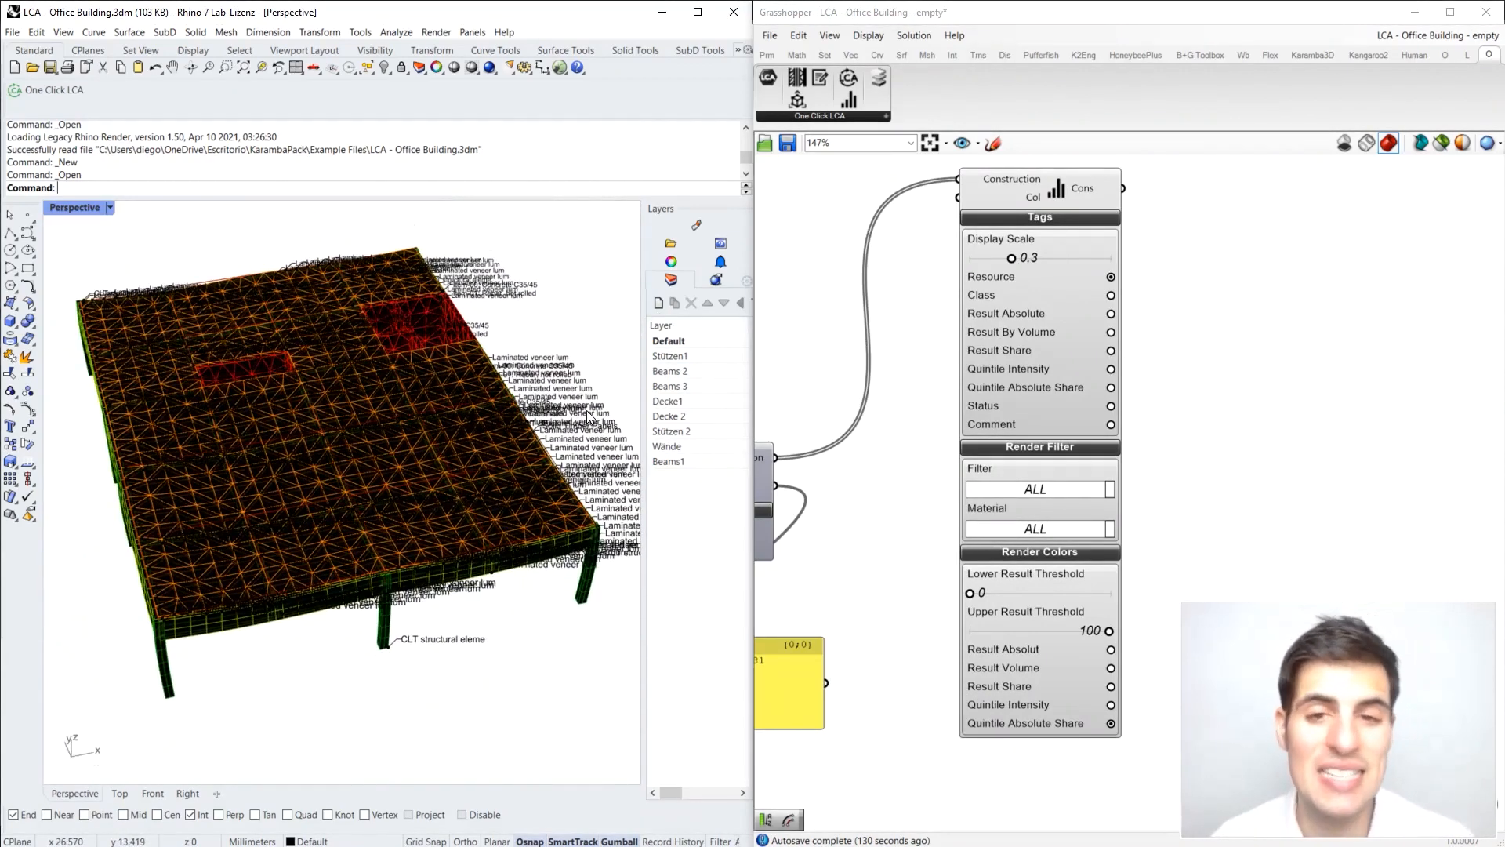
right_click_drag(581, 401, 451, 454)
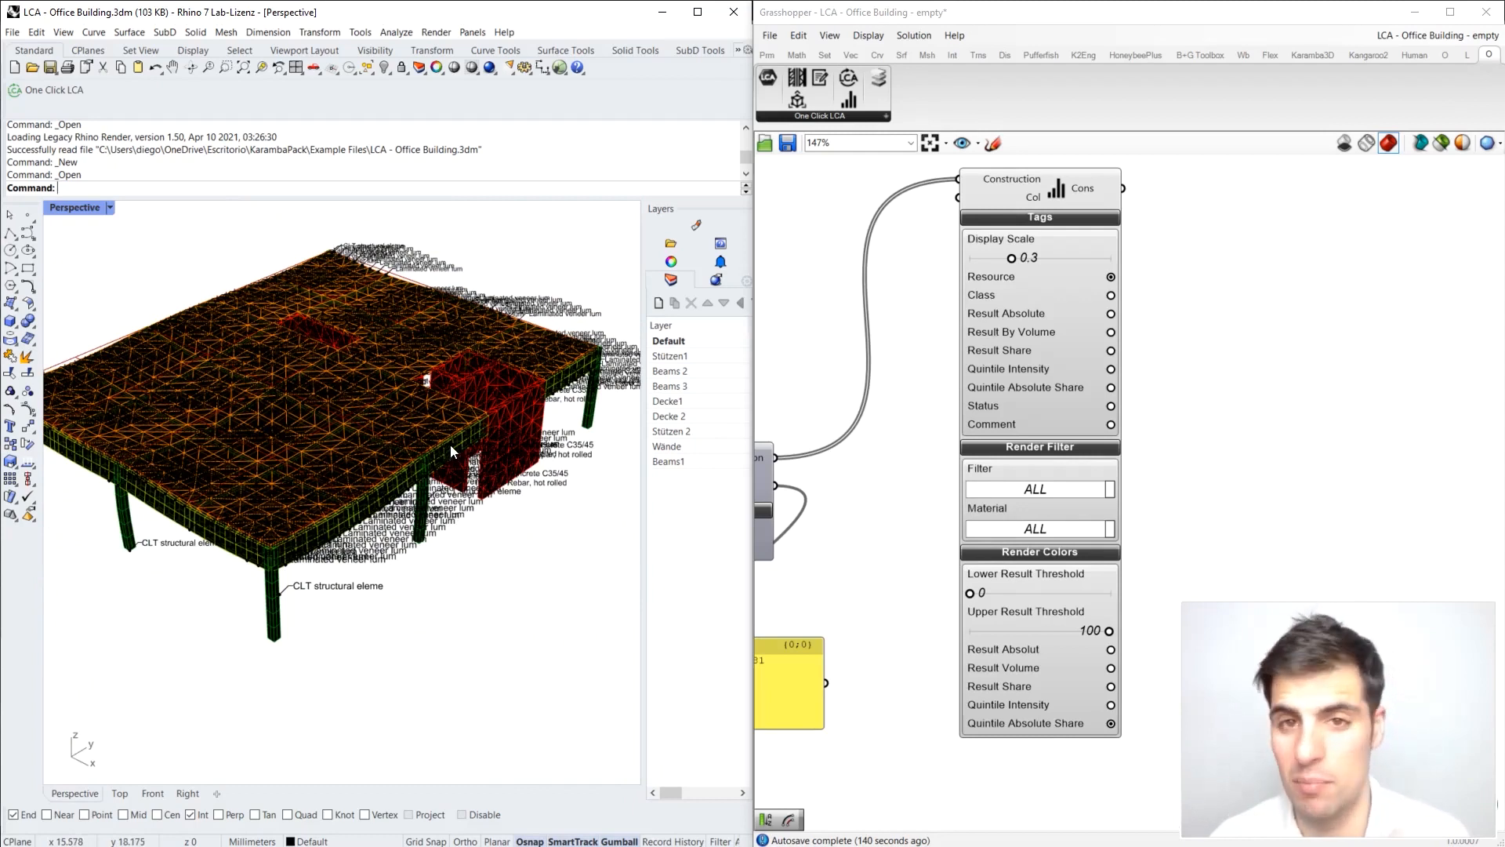
right_click_drag(459, 456, 488, 357)
Step: Set the render filter to INTERNAL WALL and inspect the resource tags on the walls from several angles
left_click(1026, 489)
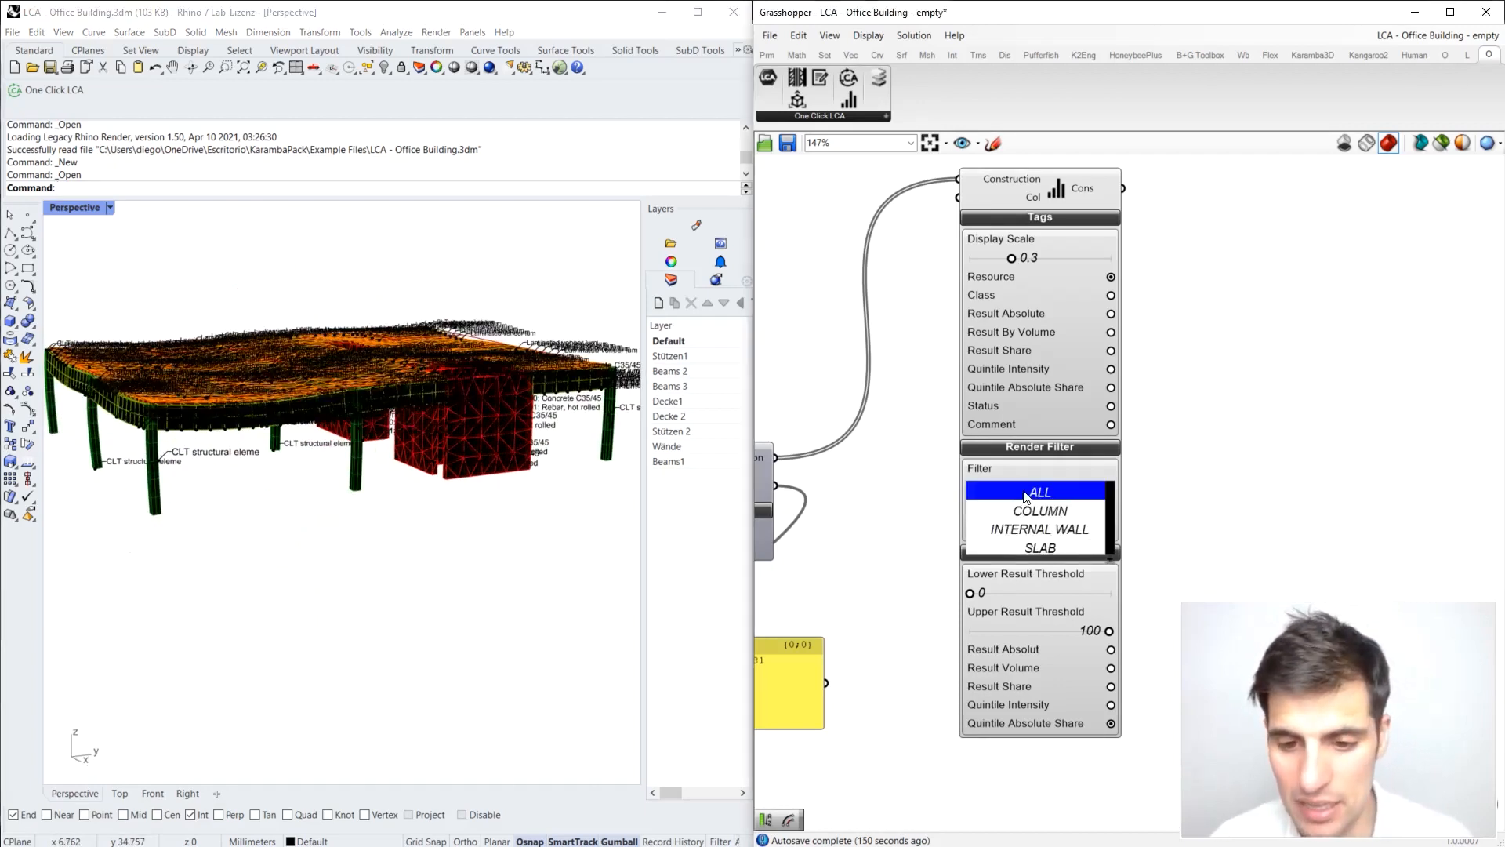
left_click(1037, 527)
right_click_drag(568, 439, 526, 381)
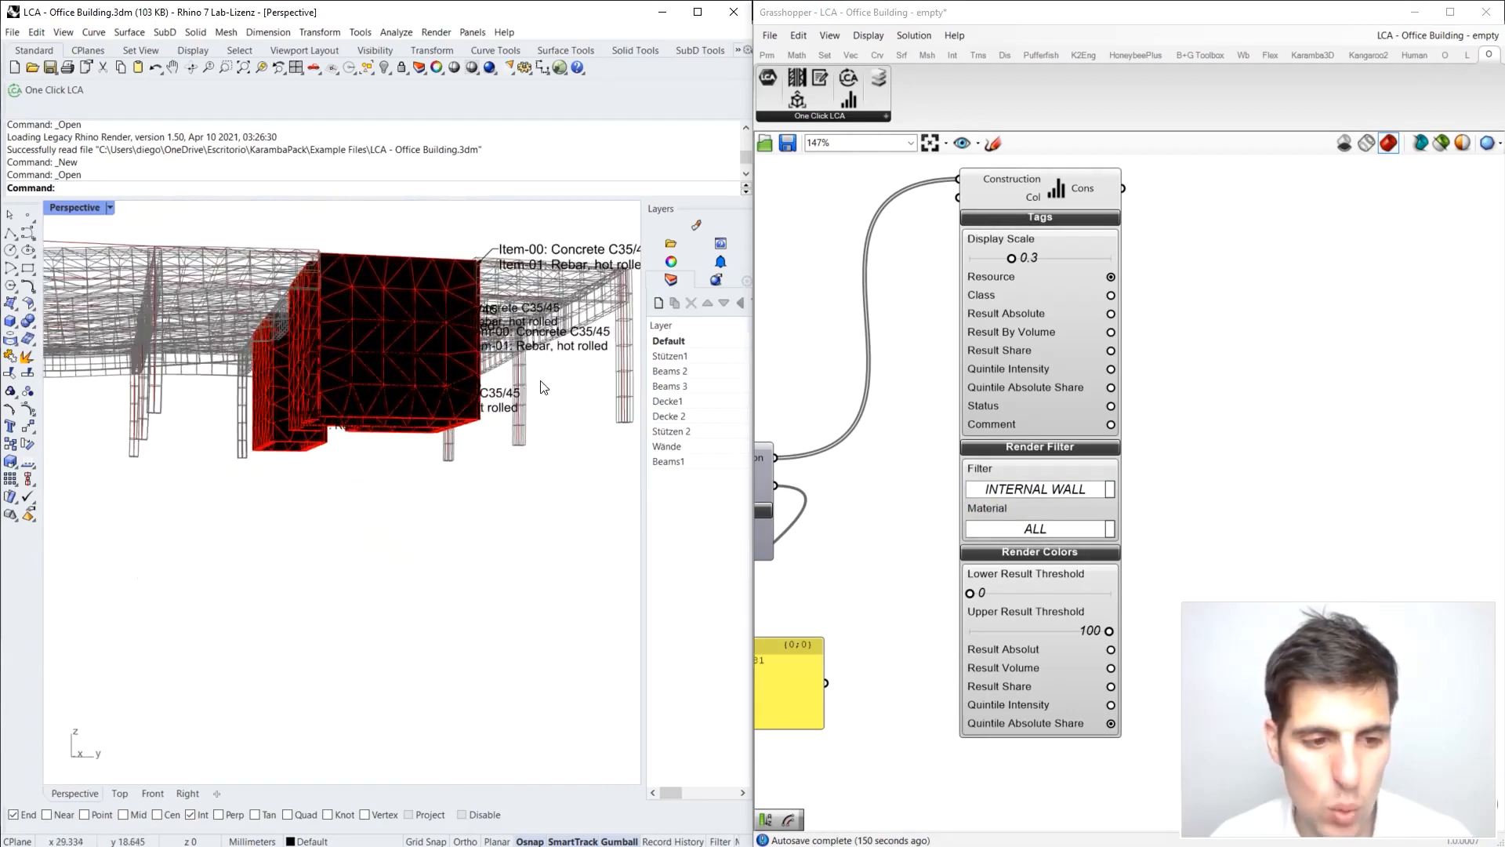
scroll(454, 410, "up", 5)
scroll(454, 410, "down", 4)
right_click_drag(454, 410, 476, 528)
scroll(536, 506, "down", 8)
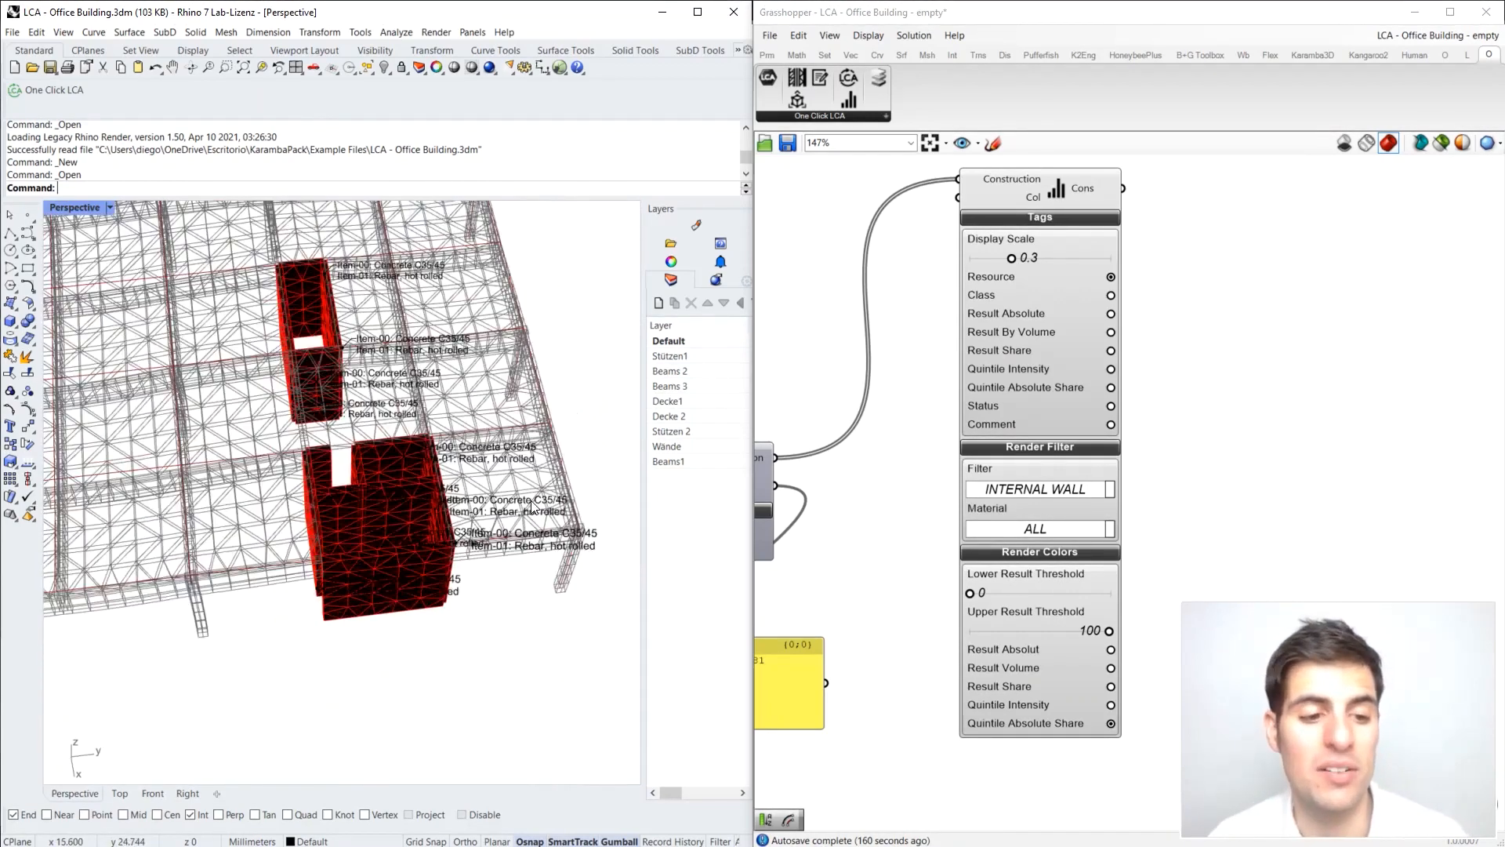
right_click_drag(536, 502, 518, 411)
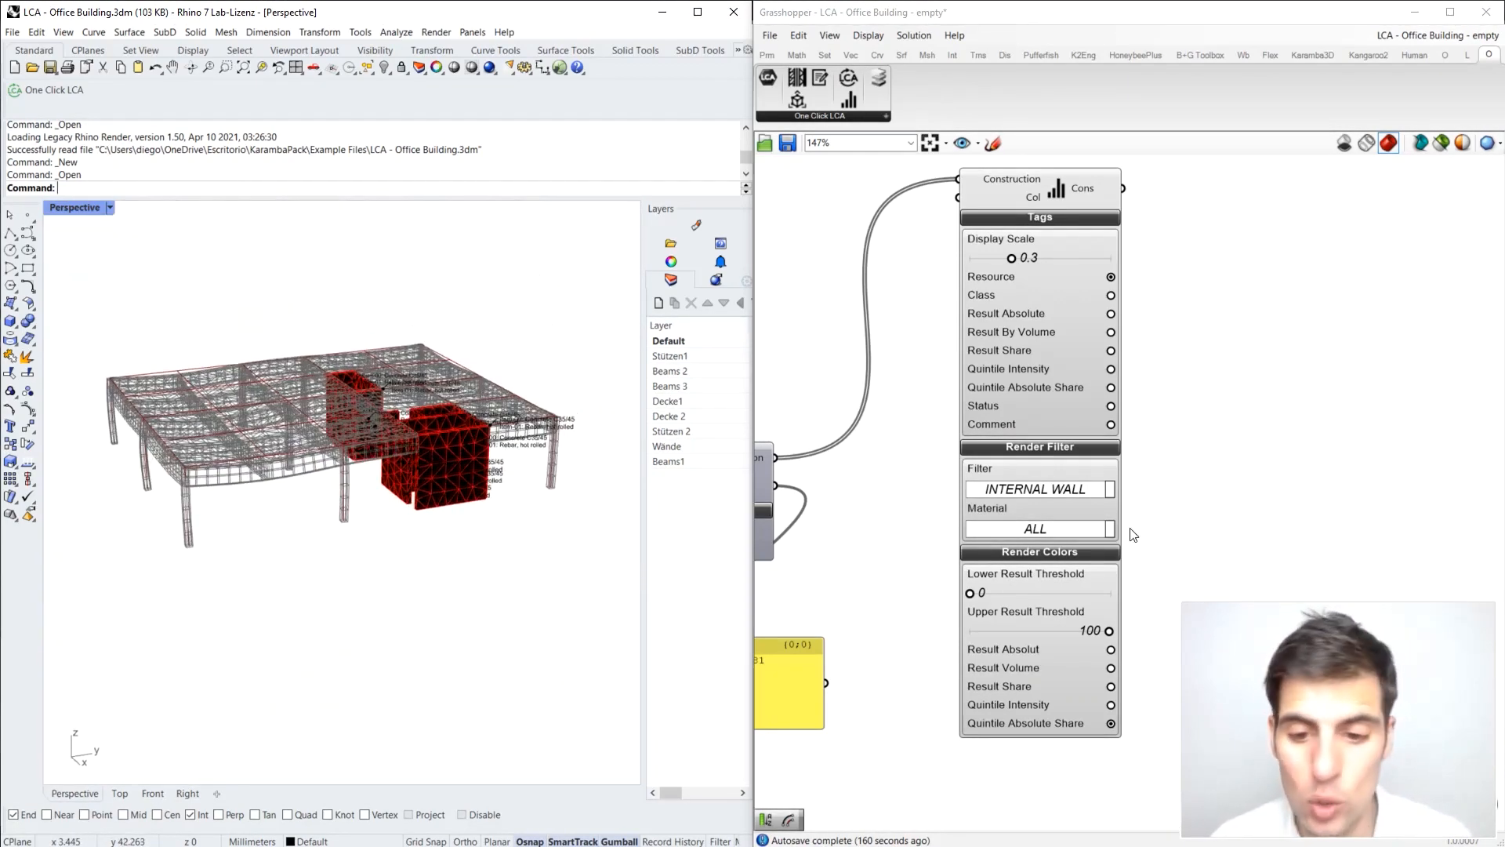
Step: Set the render filter to COLUMN and view the resource tags on the columns
left_click(1086, 497)
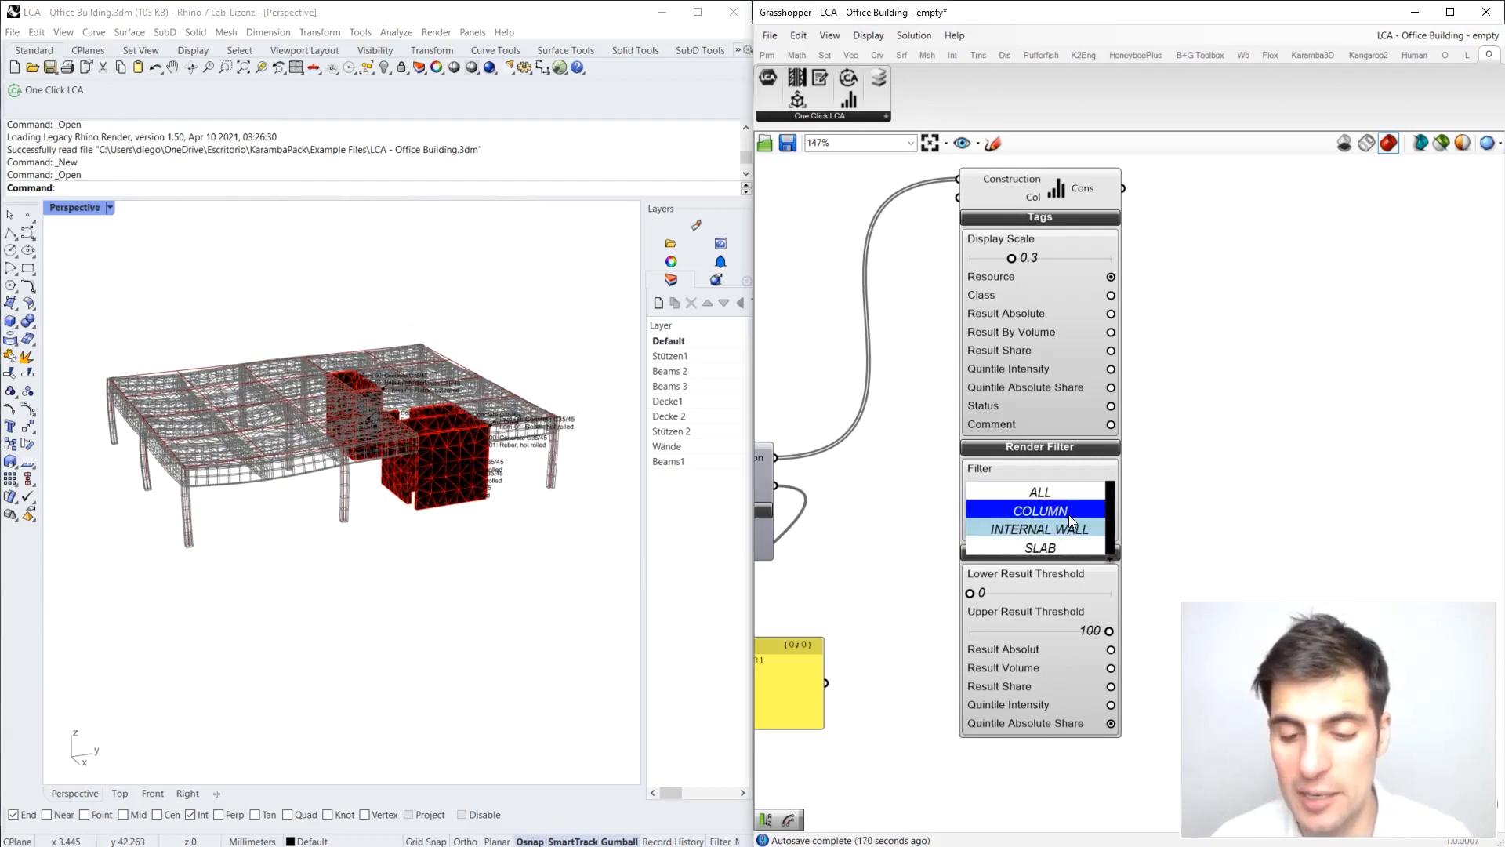
left_click(1074, 511)
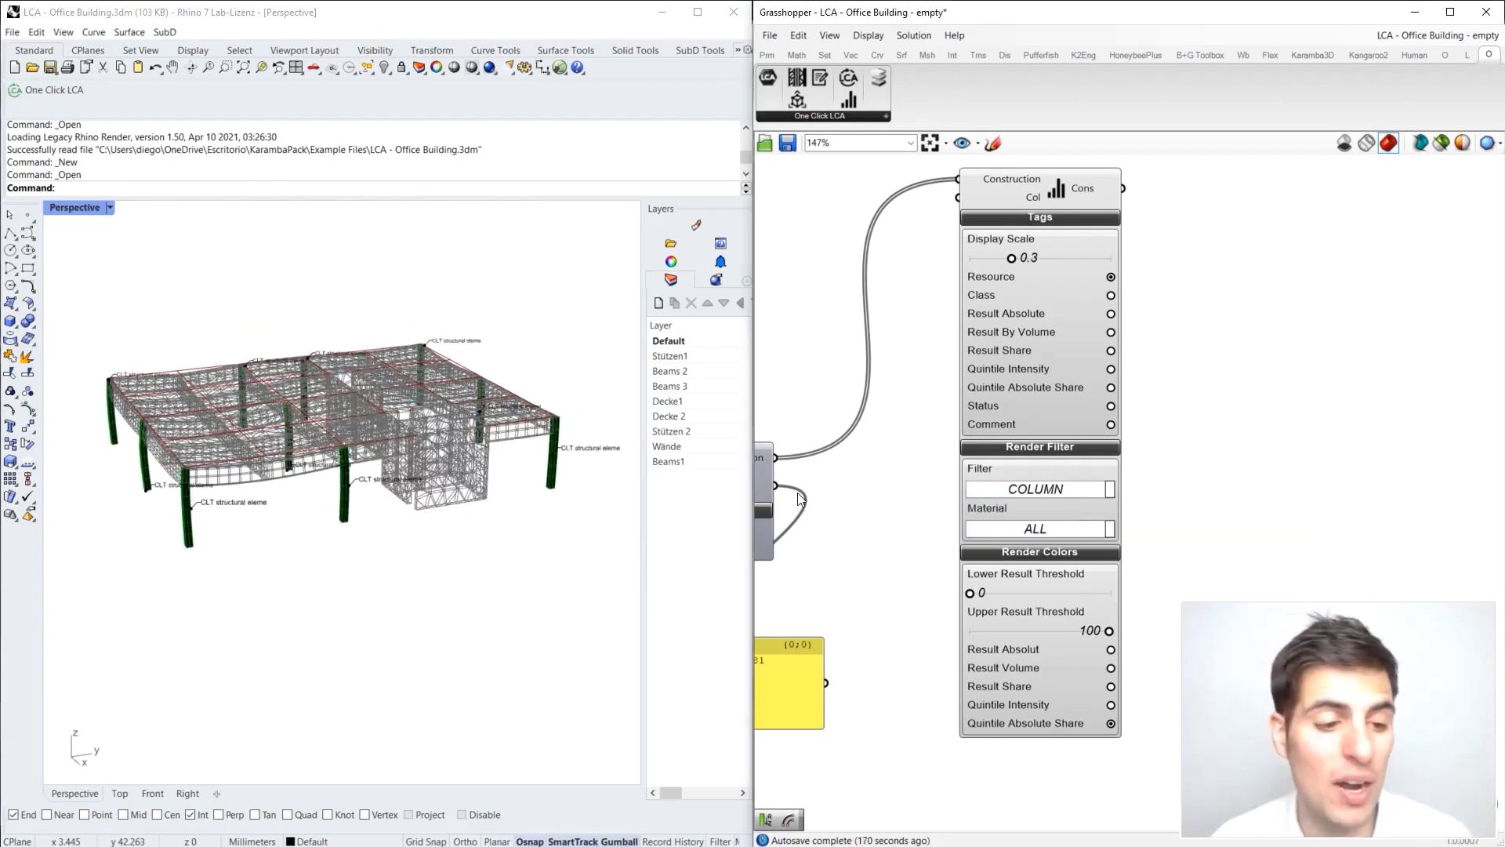
right_click_drag(525, 408, 612, 427)
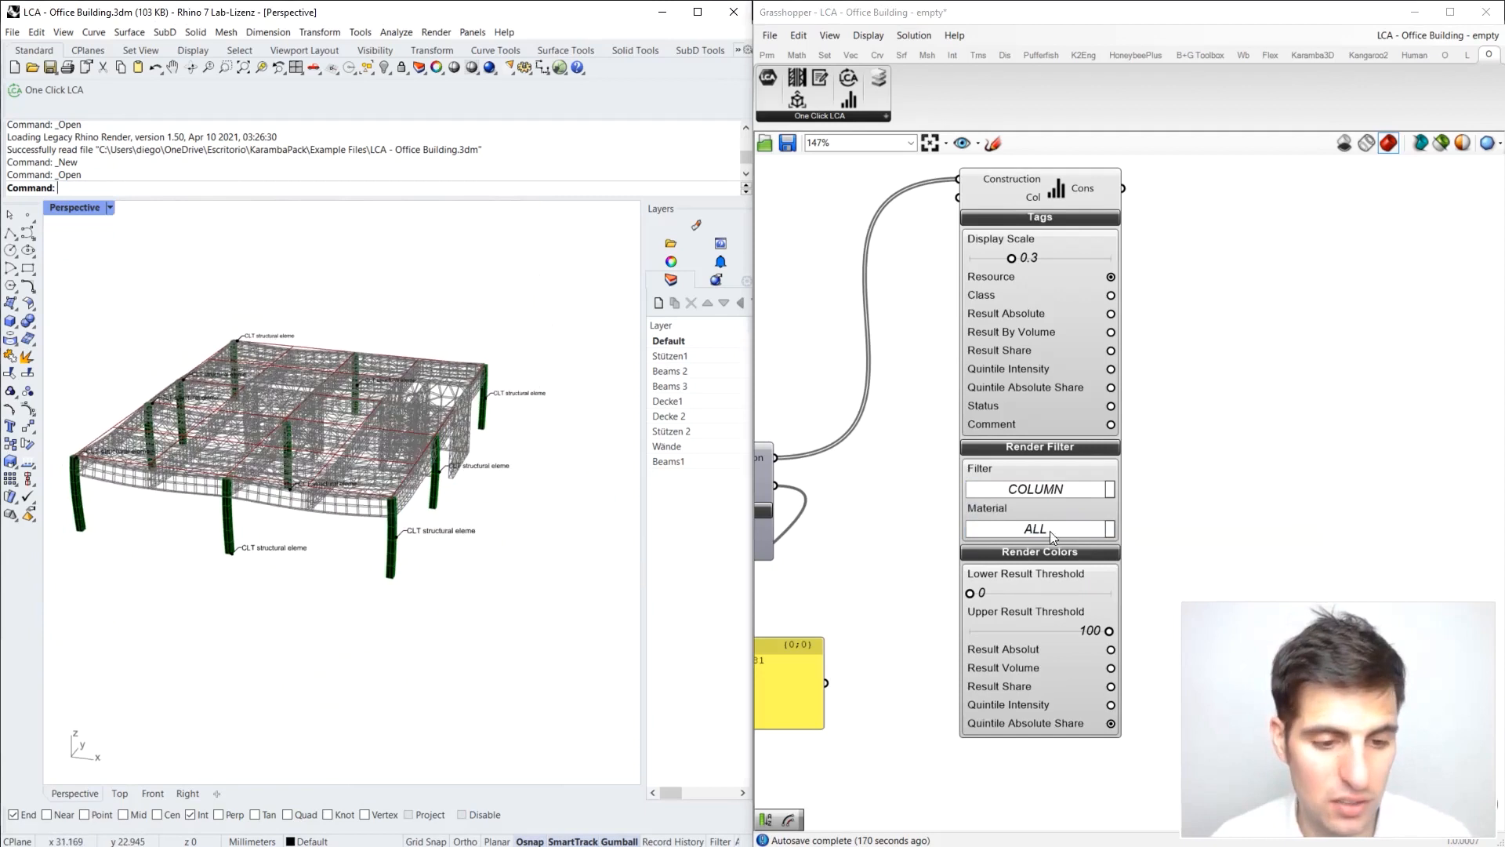
Step: Reset the render filter to ALL and turn off the Resource tags in the results display component
left_click(1071, 489)
left_click(1070, 496)
scroll(933, 503, "down", 3)
right_click_drag(427, 459, 490, 427)
scroll(983, 416, "up", 2)
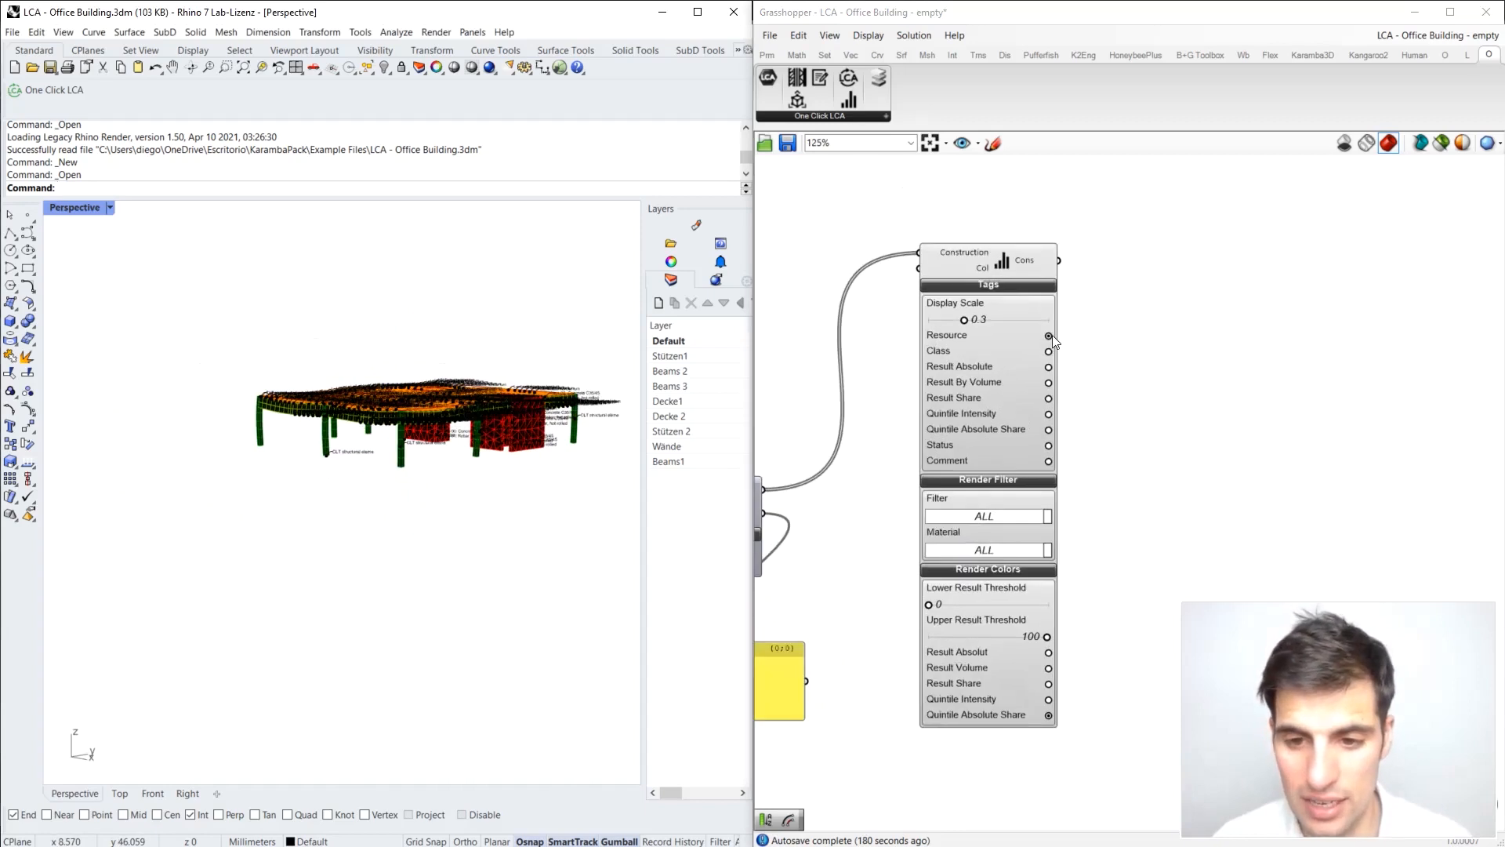
right_click_drag(497, 374, 535, 392)
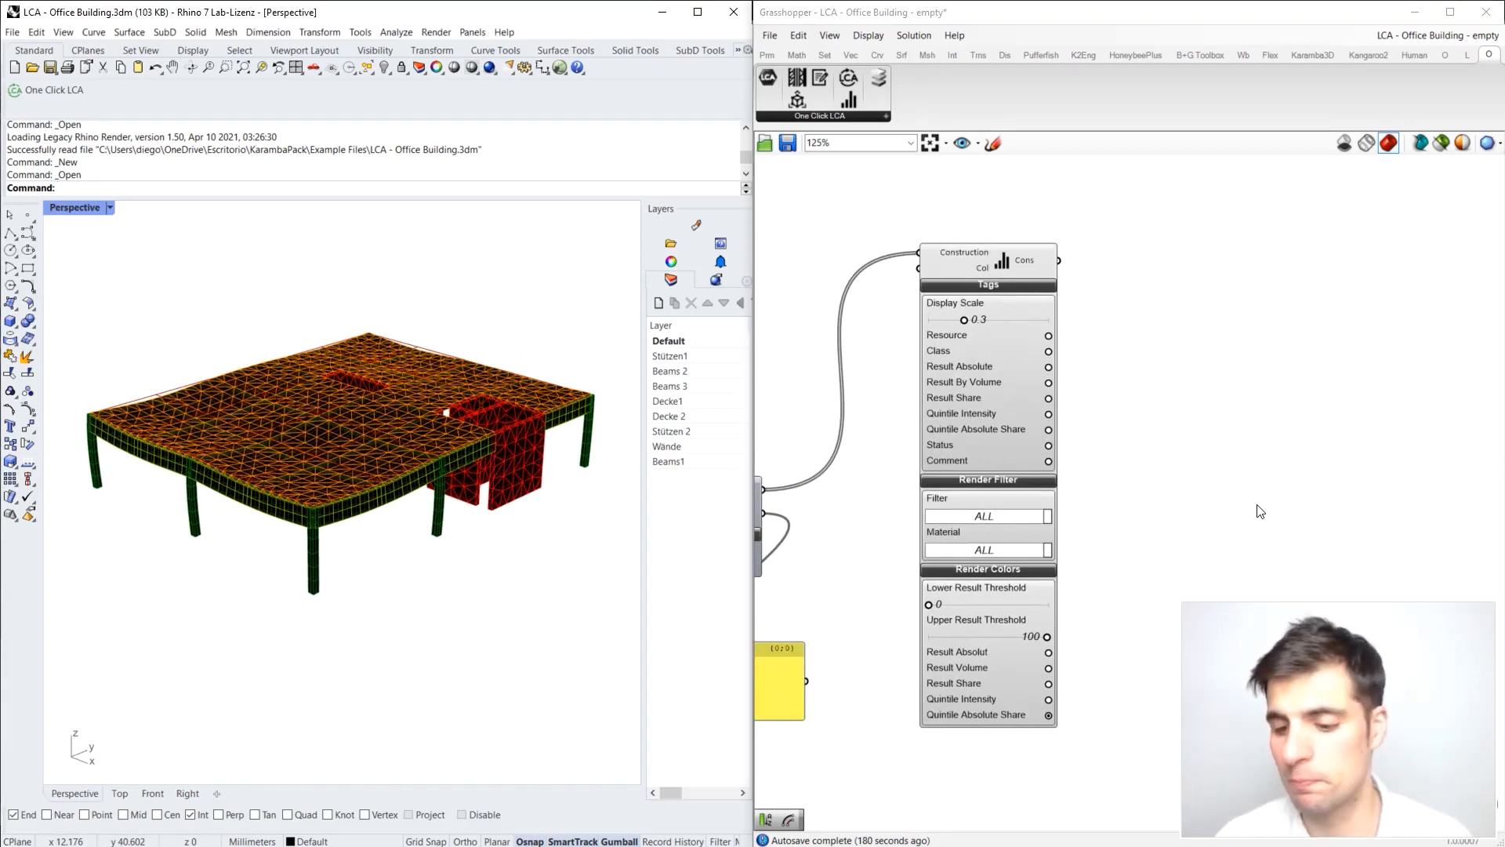
scroll(1202, 412, "down", 5)
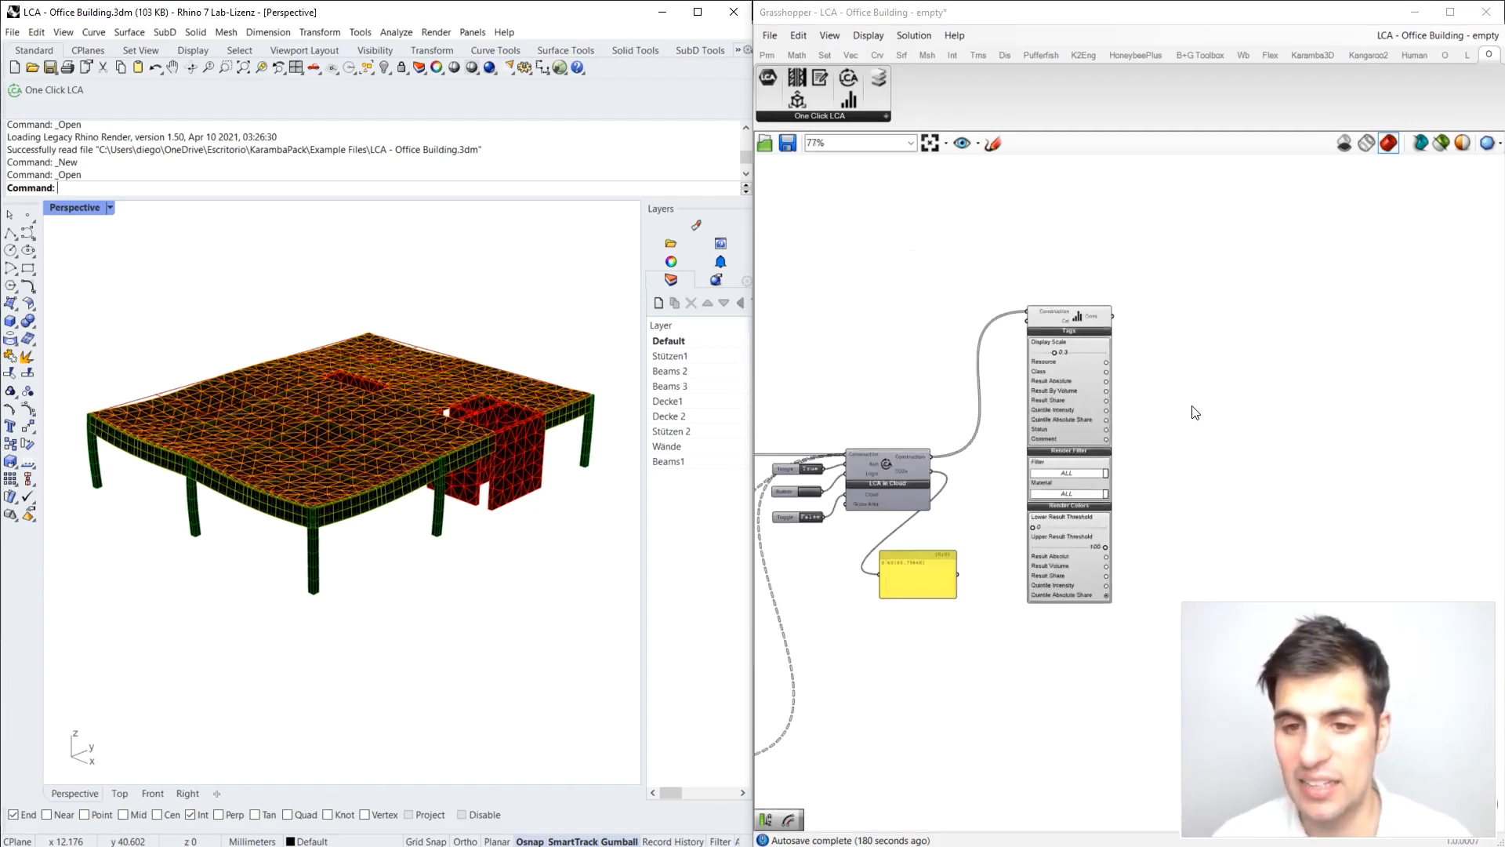
scroll(1075, 359, "up", 3)
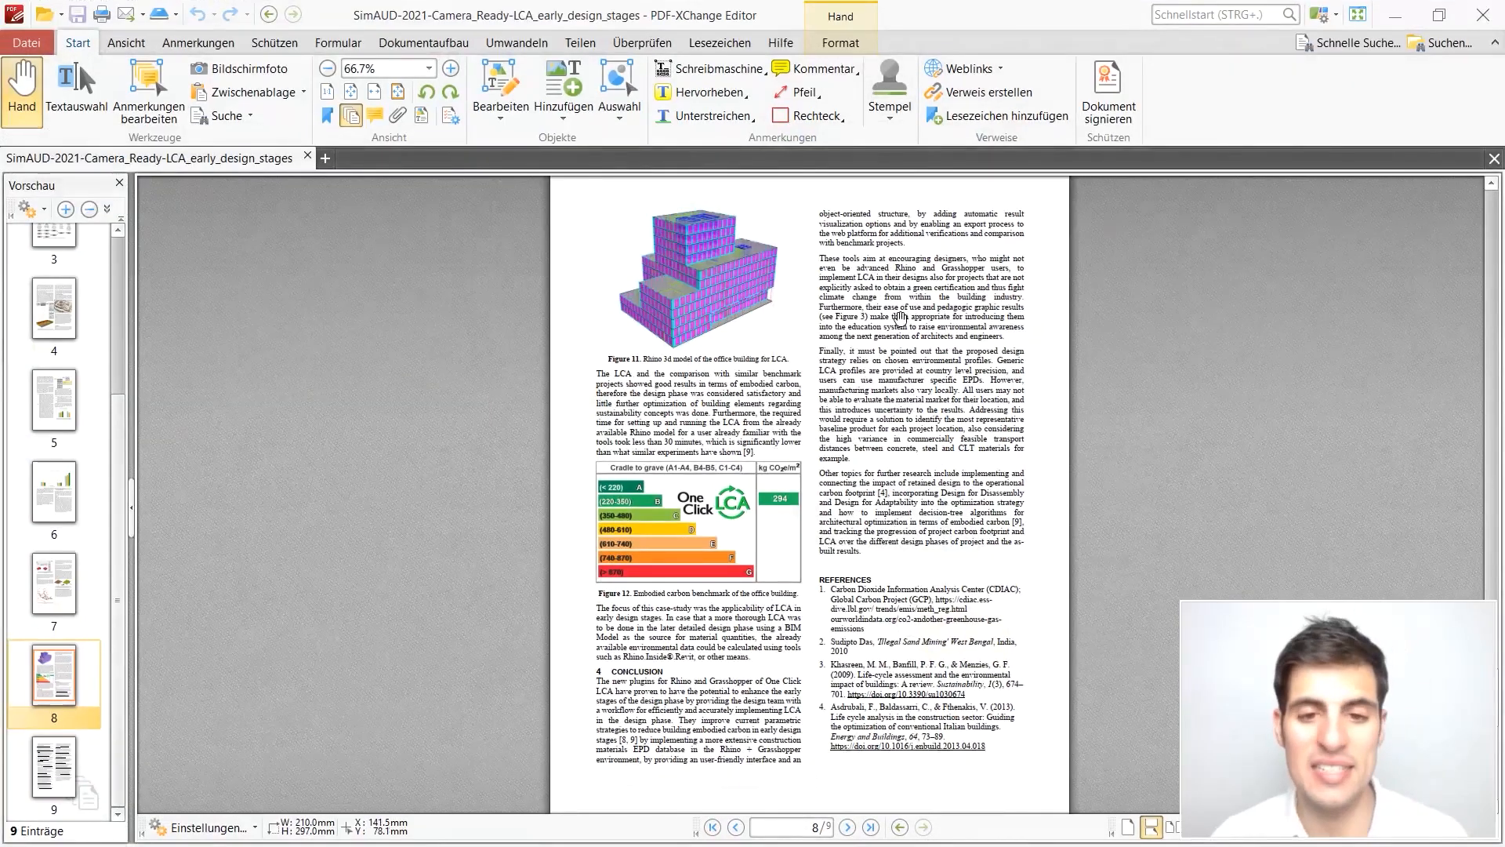
Step: Switch to the SimAUD 2021 LCA paper in PDF-XChange Editor and go back to its first page
scroll(1475, 439, "up", 5)
scroll(1476, 439, "up", 10)
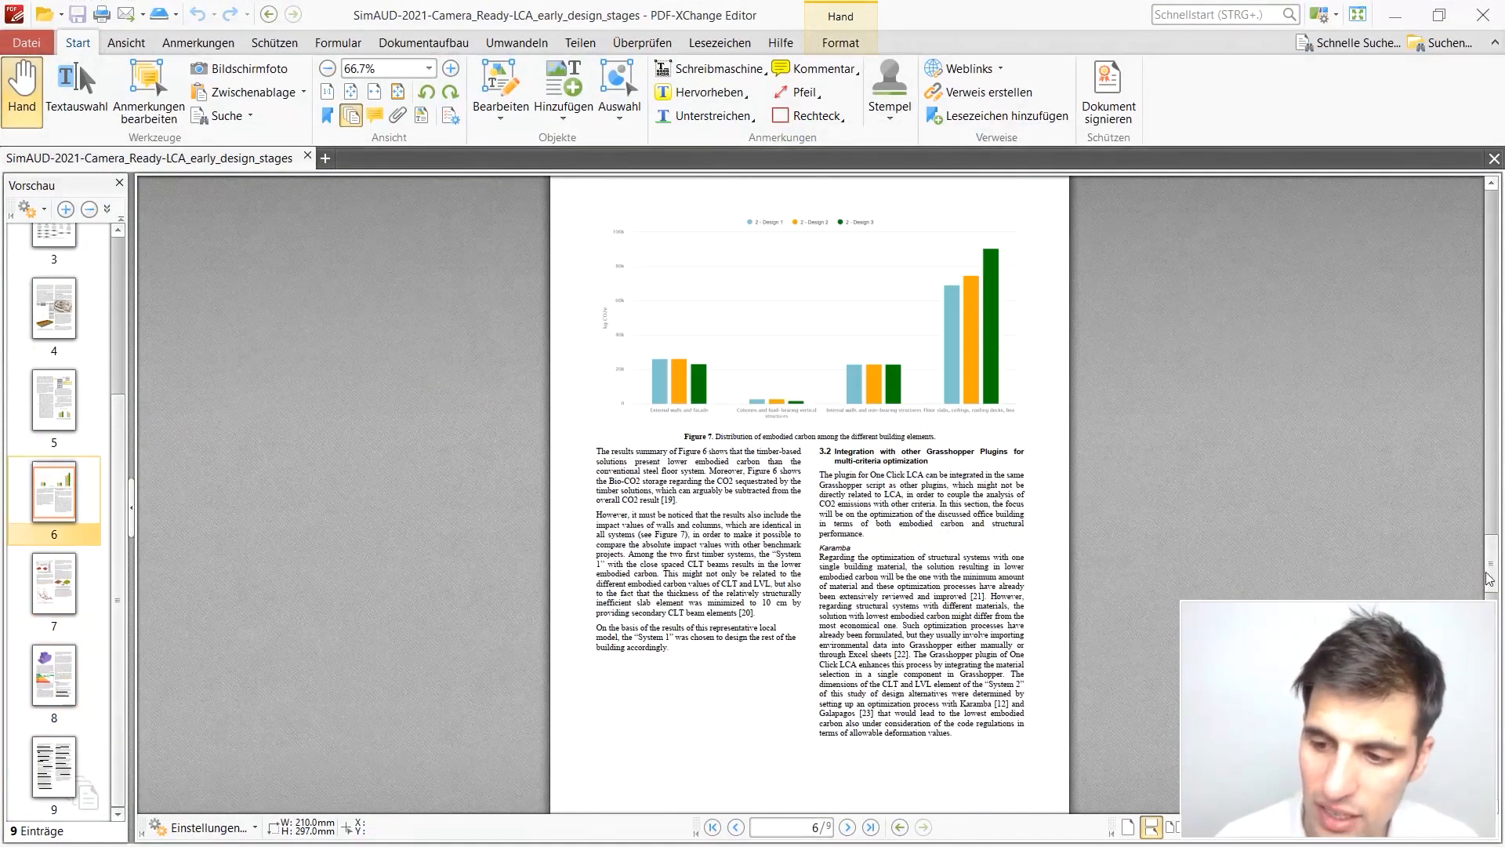
left_click_drag(1488, 573, 1484, 215)
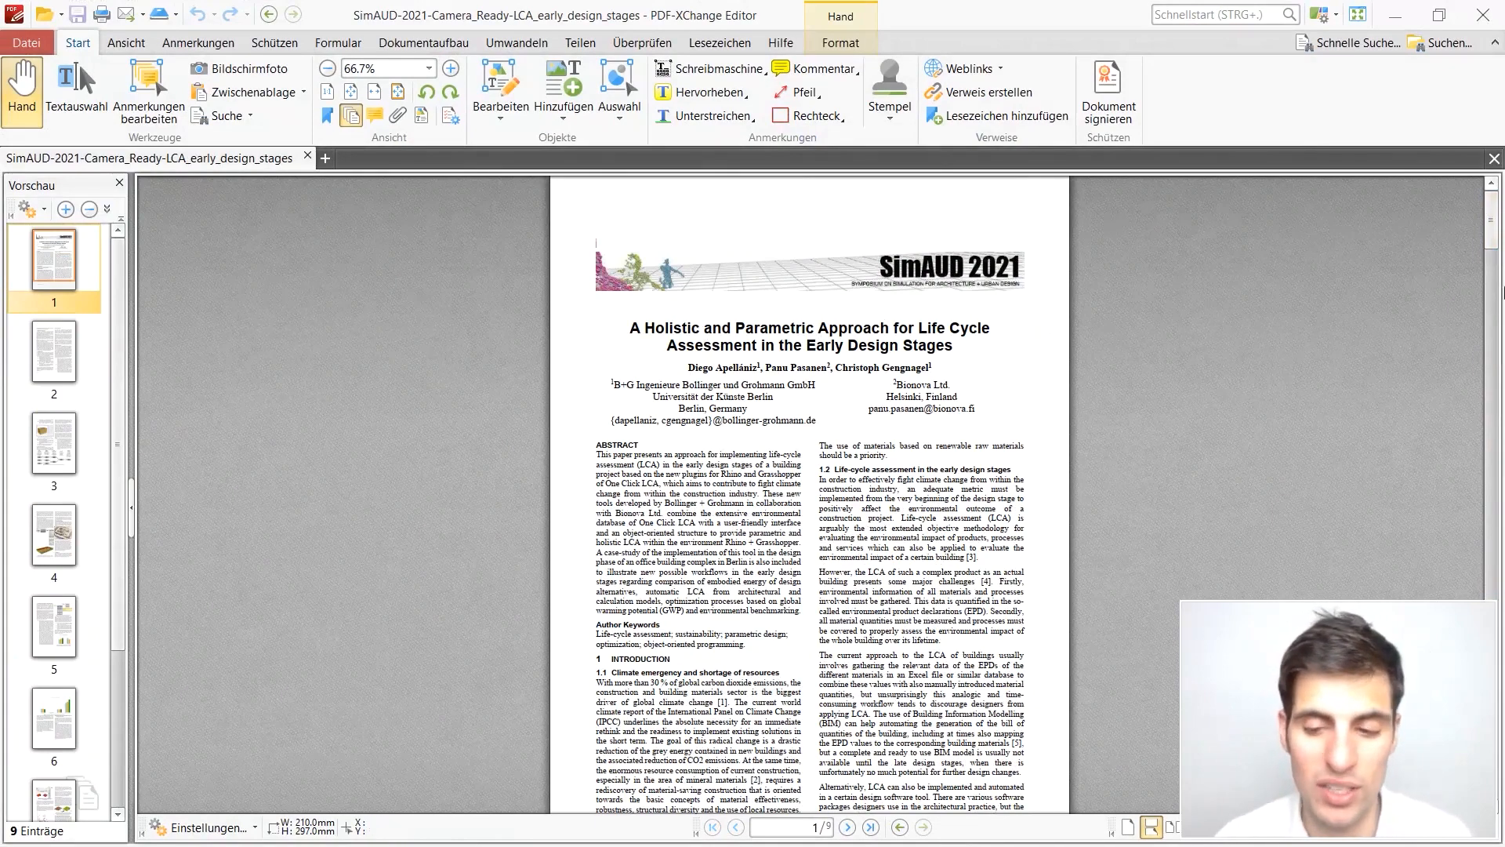
Step: Examine the Galapagos, Octopus and Parametric FEM Toolbox optimisation figures on page 7 of the paper
left_click_drag(1492, 235, 1451, 637)
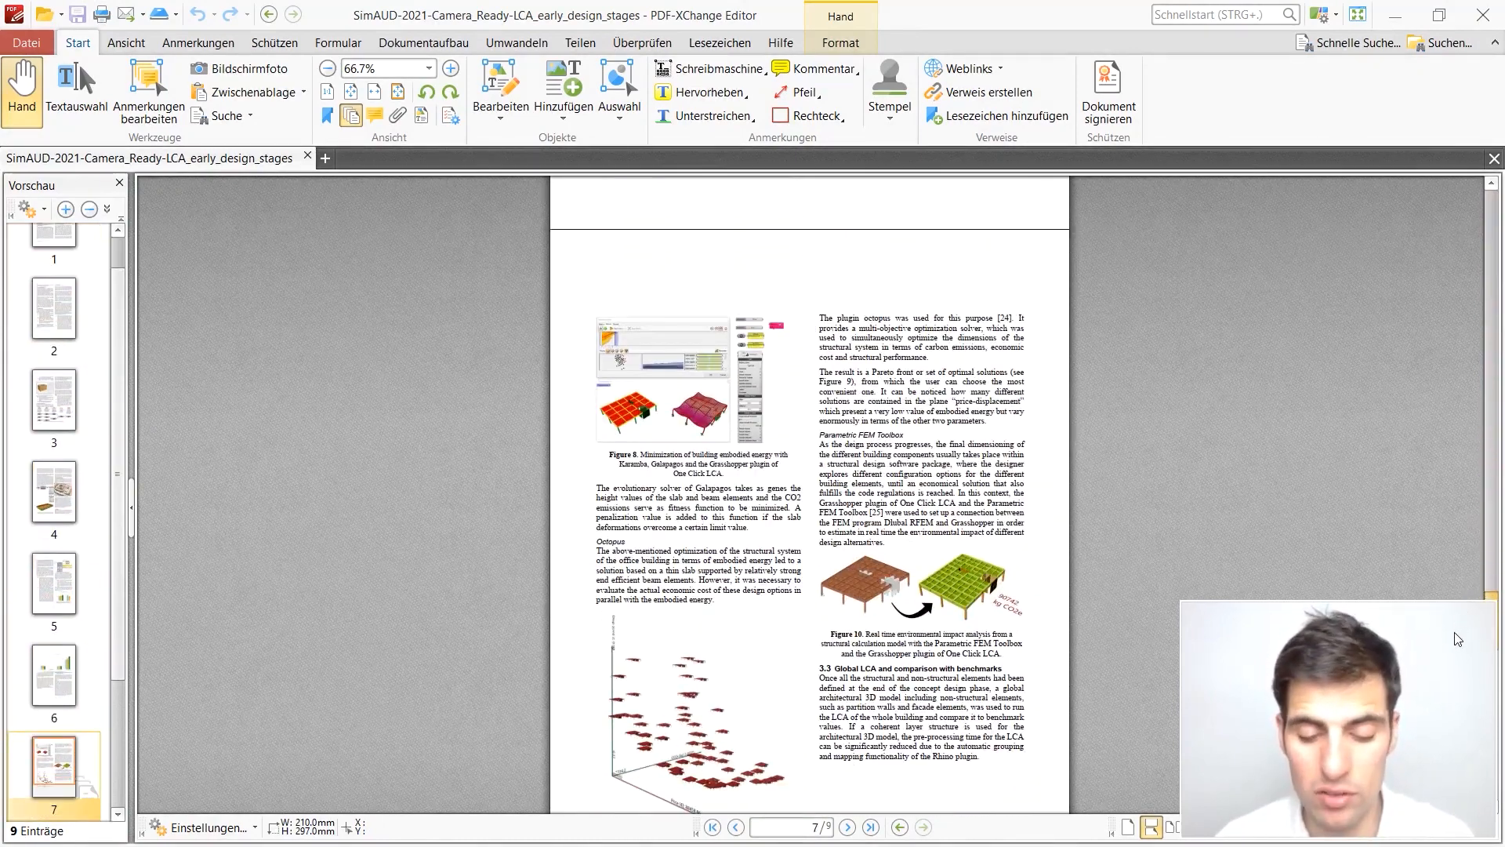
scroll(868, 478, "down", 1)
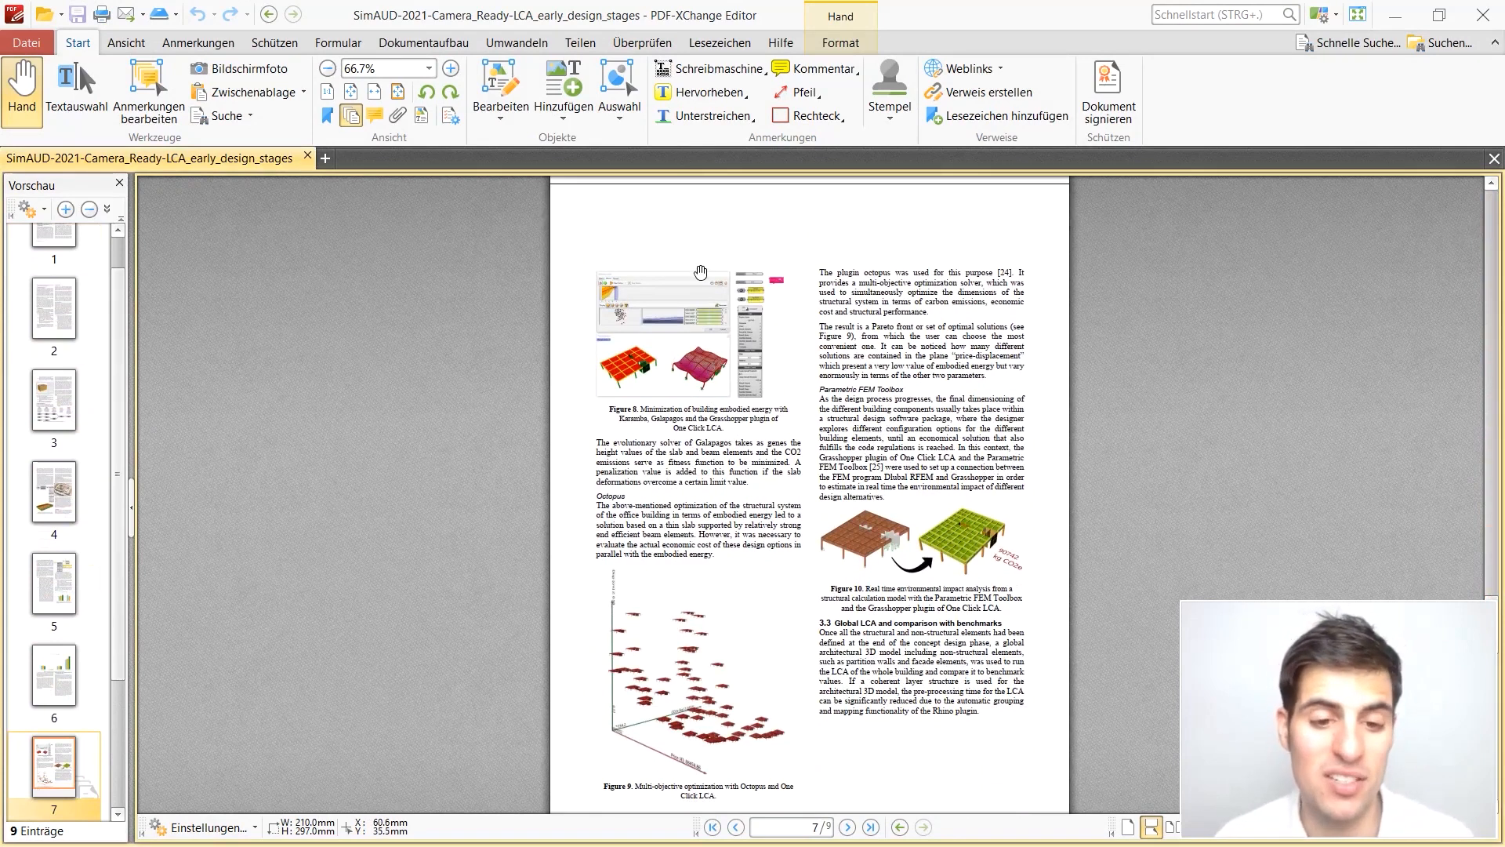
scroll(772, 707, "down", 1)
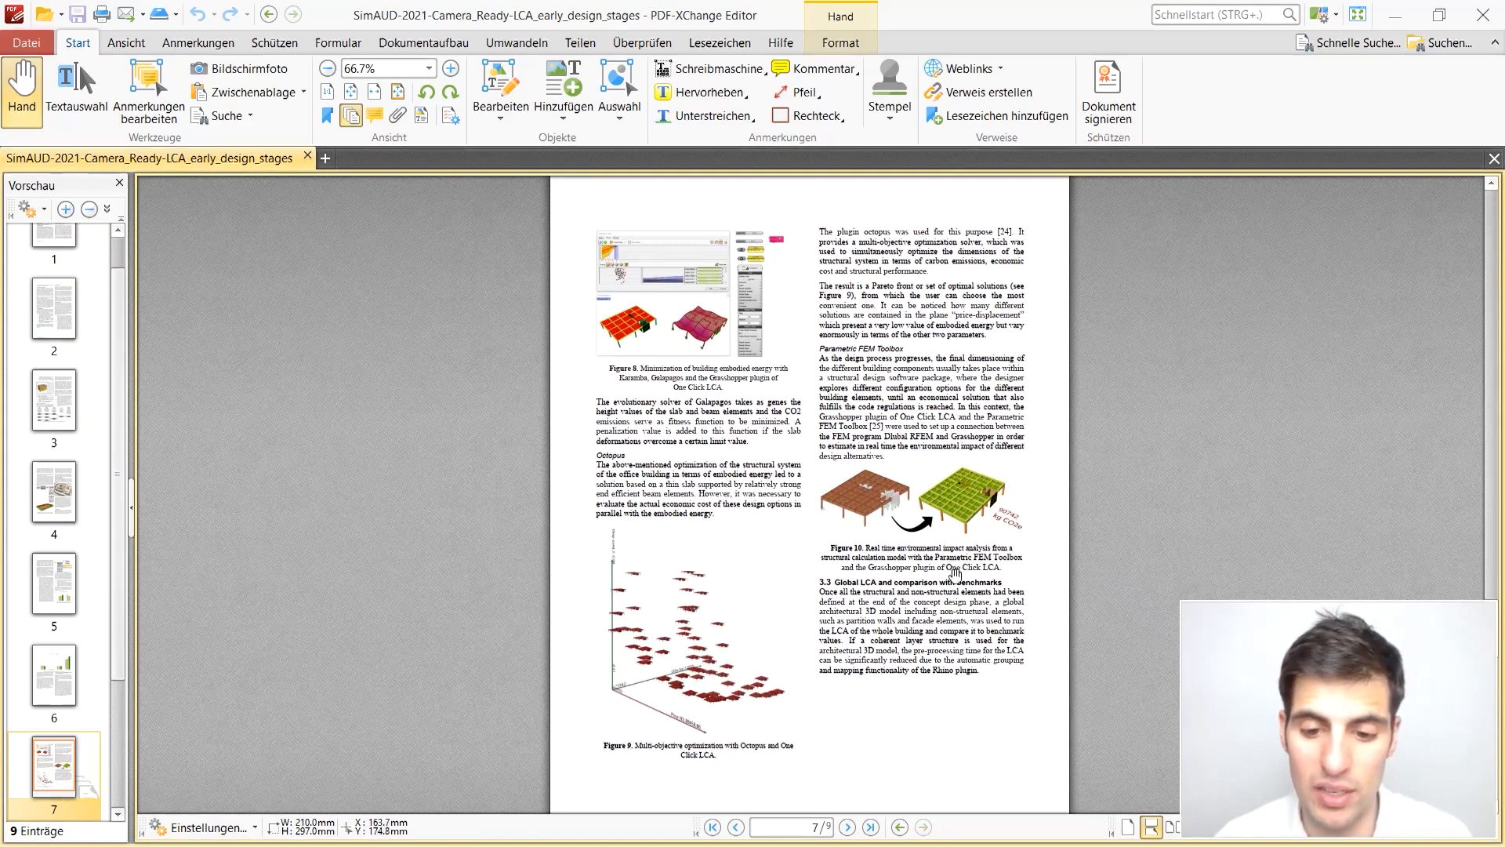
scroll(1019, 541, "up", 1)
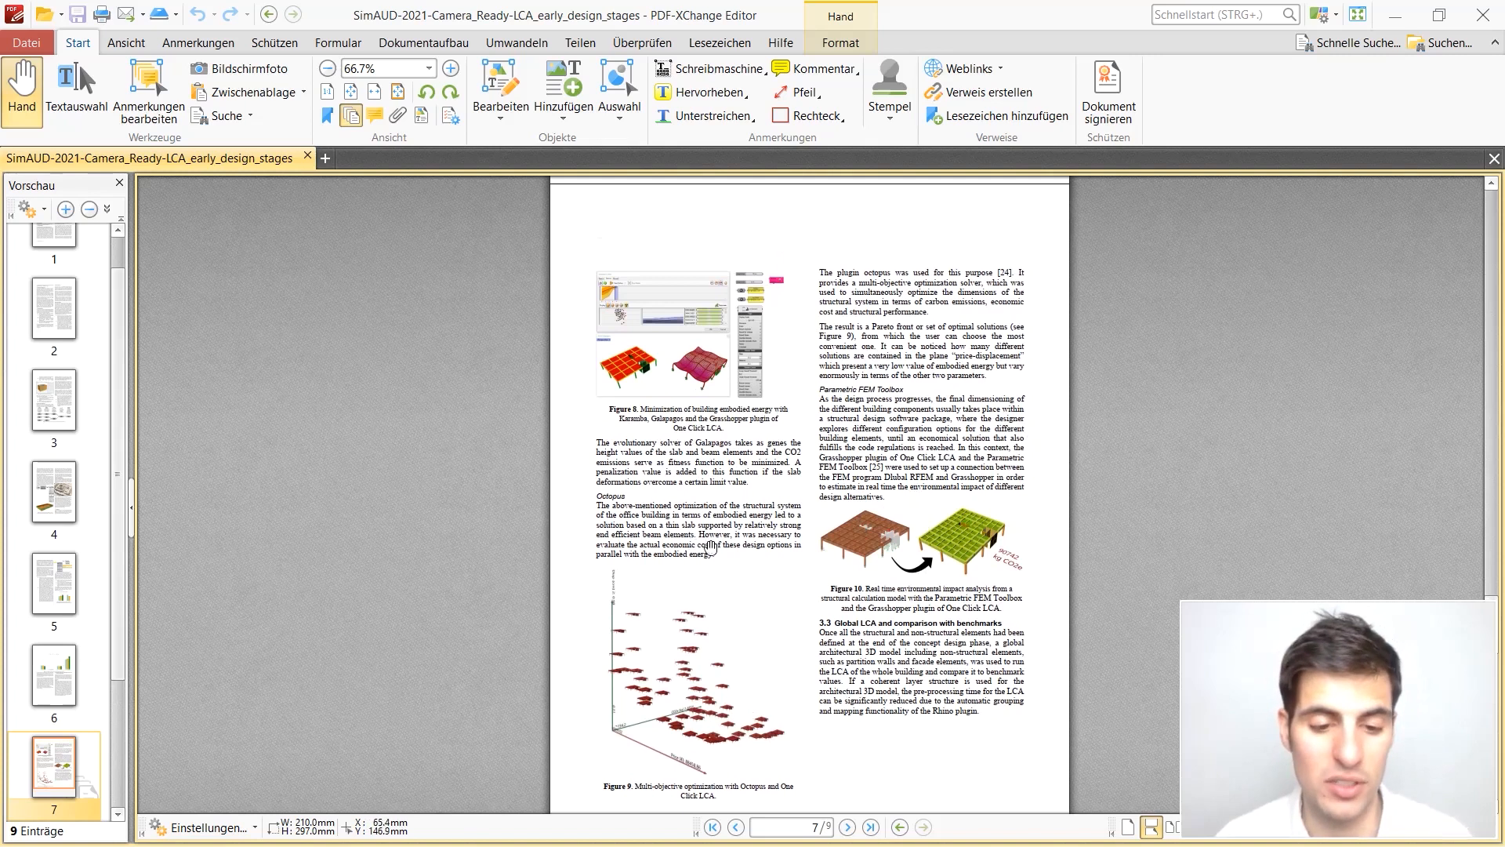
left_click_drag(761, 580, 759, 569)
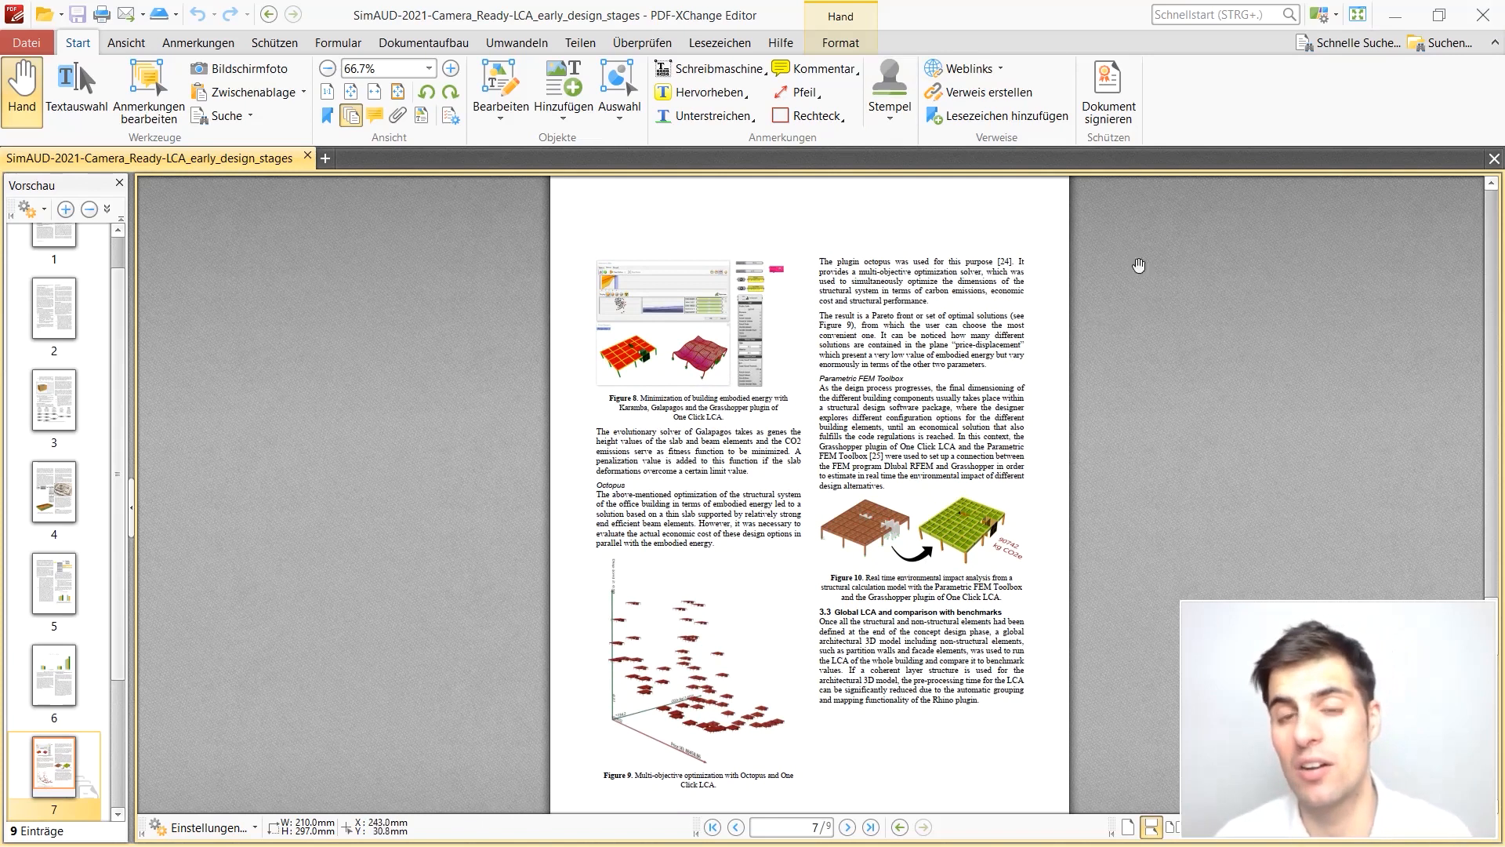
Step: Return to Rhino and Grasshopper, place the CO2e panel beside the LCA in Cloud component, and shift the results display component further downstream
left_click(1399, 26)
scroll(947, 466, "up", 4)
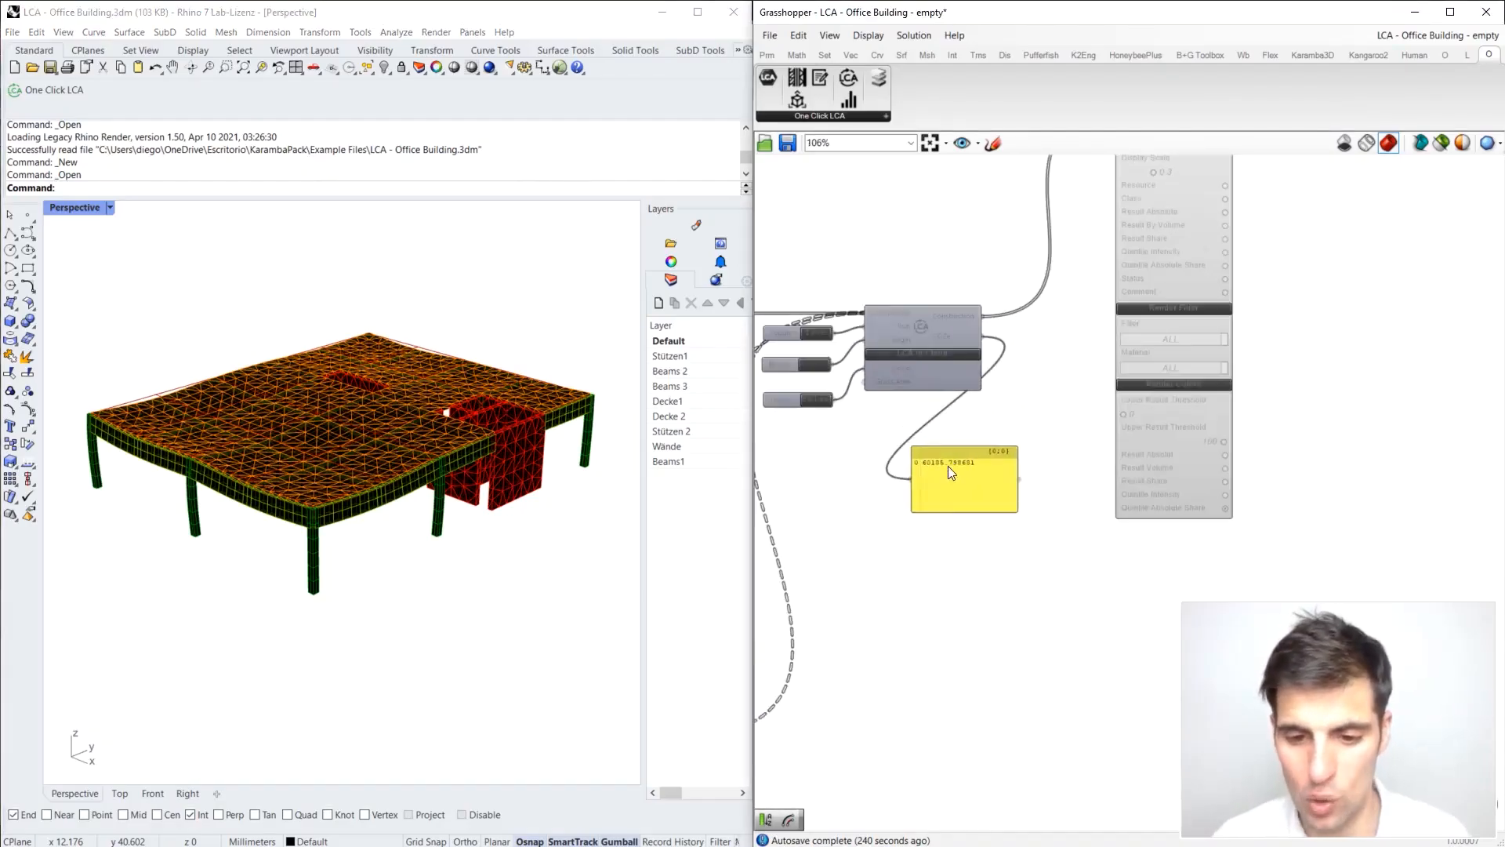
left_click_drag(948, 465, 1029, 365)
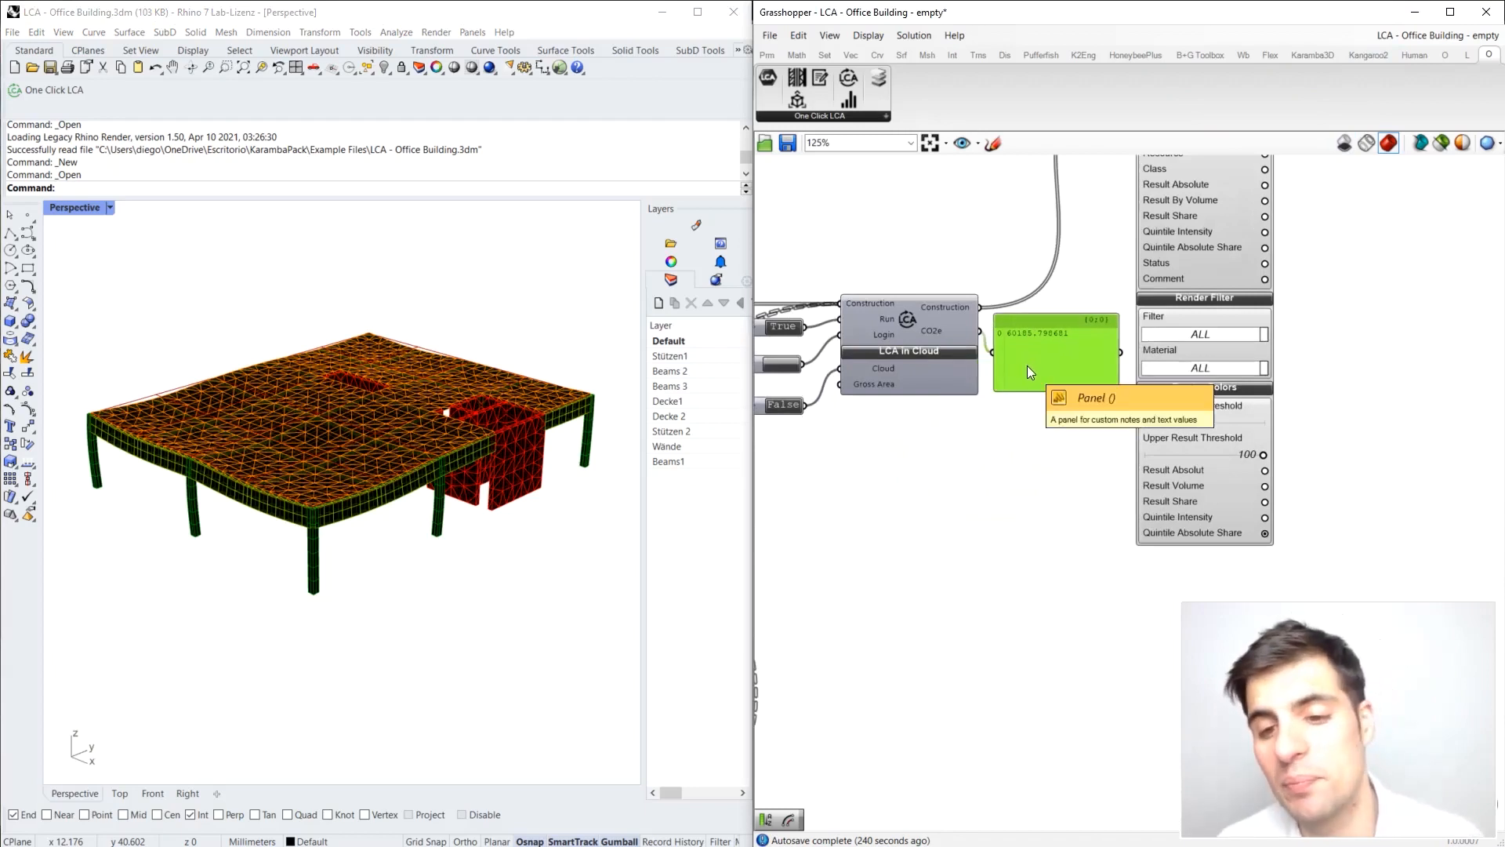
left_click_drag(1029, 366, 1034, 431)
scroll(1072, 314, "down", 1)
right_click_drag(1073, 314, 1010, 421)
left_click_drag(1116, 223, 1311, 288)
left_click(1002, 507)
left_click_drag(1001, 507, 1020, 494)
left_click(1031, 429)
right_click_drag(1031, 429, 1038, 401)
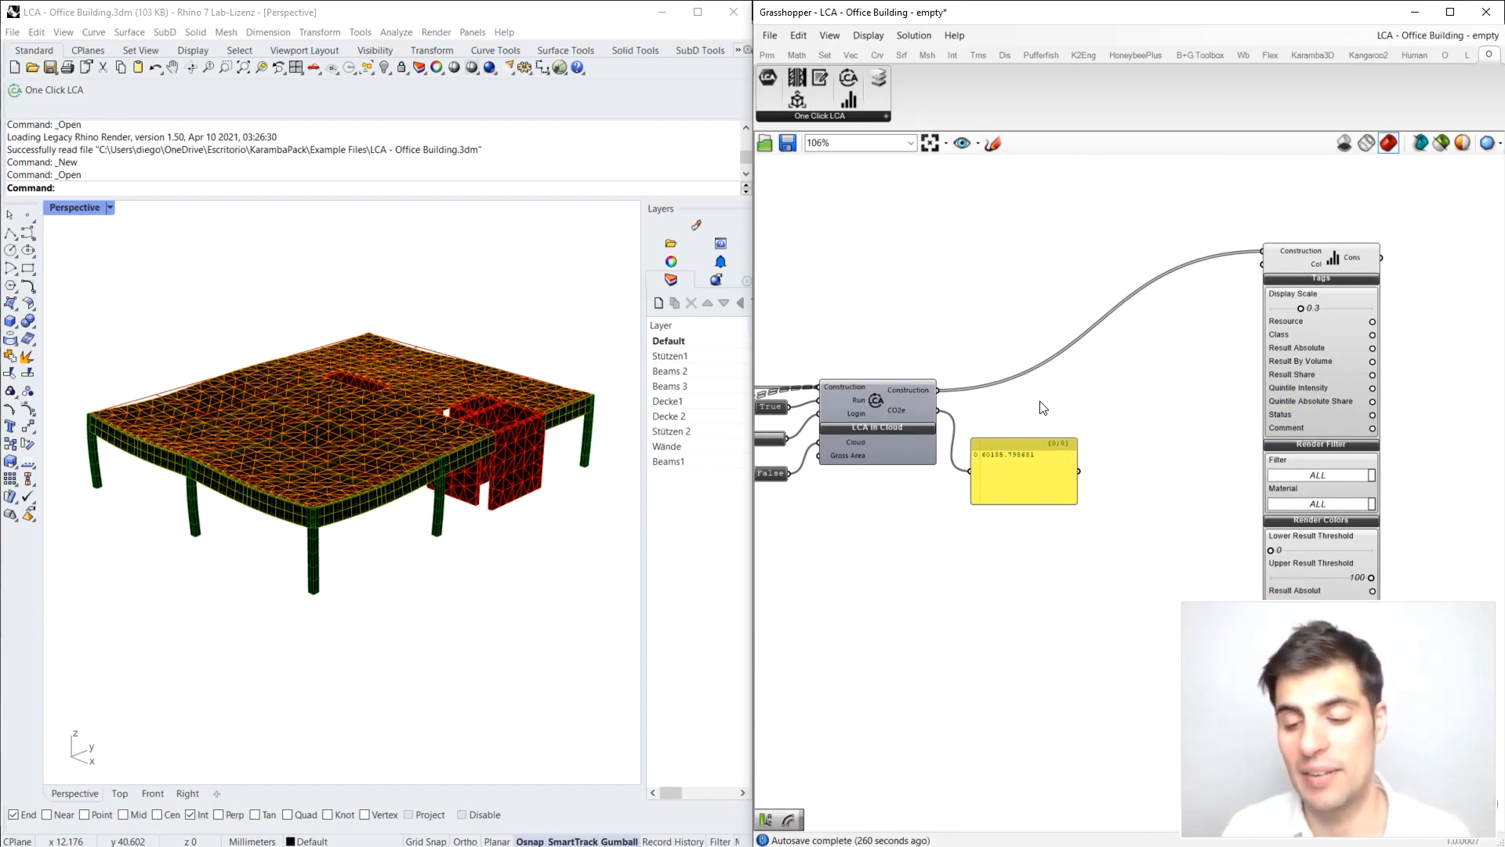
right_click_drag(397, 313, 331, 394)
scroll(310, 382, "up", 4)
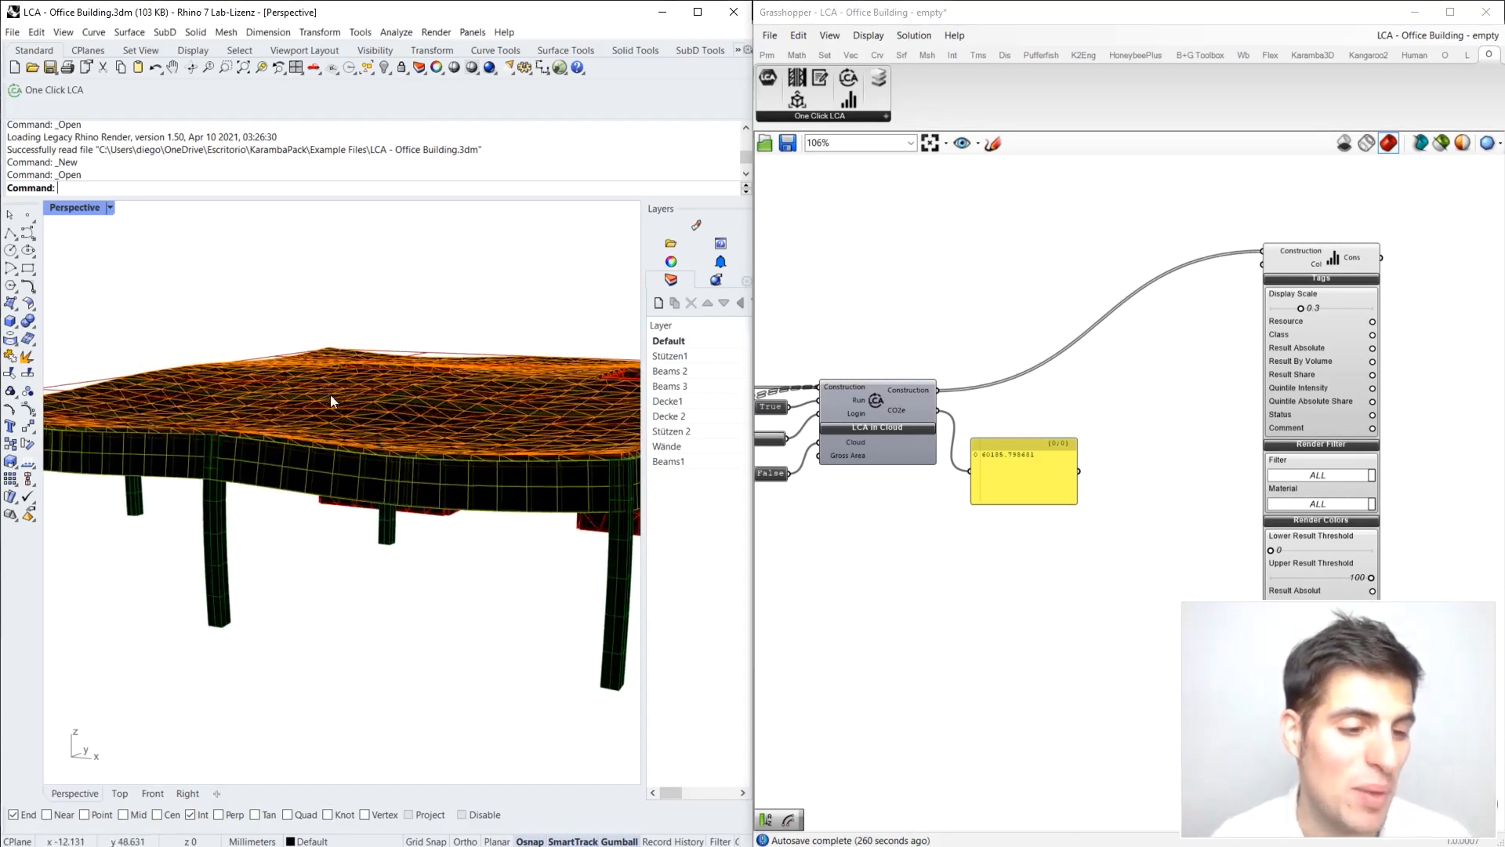
right_click_drag(436, 490, 414, 472)
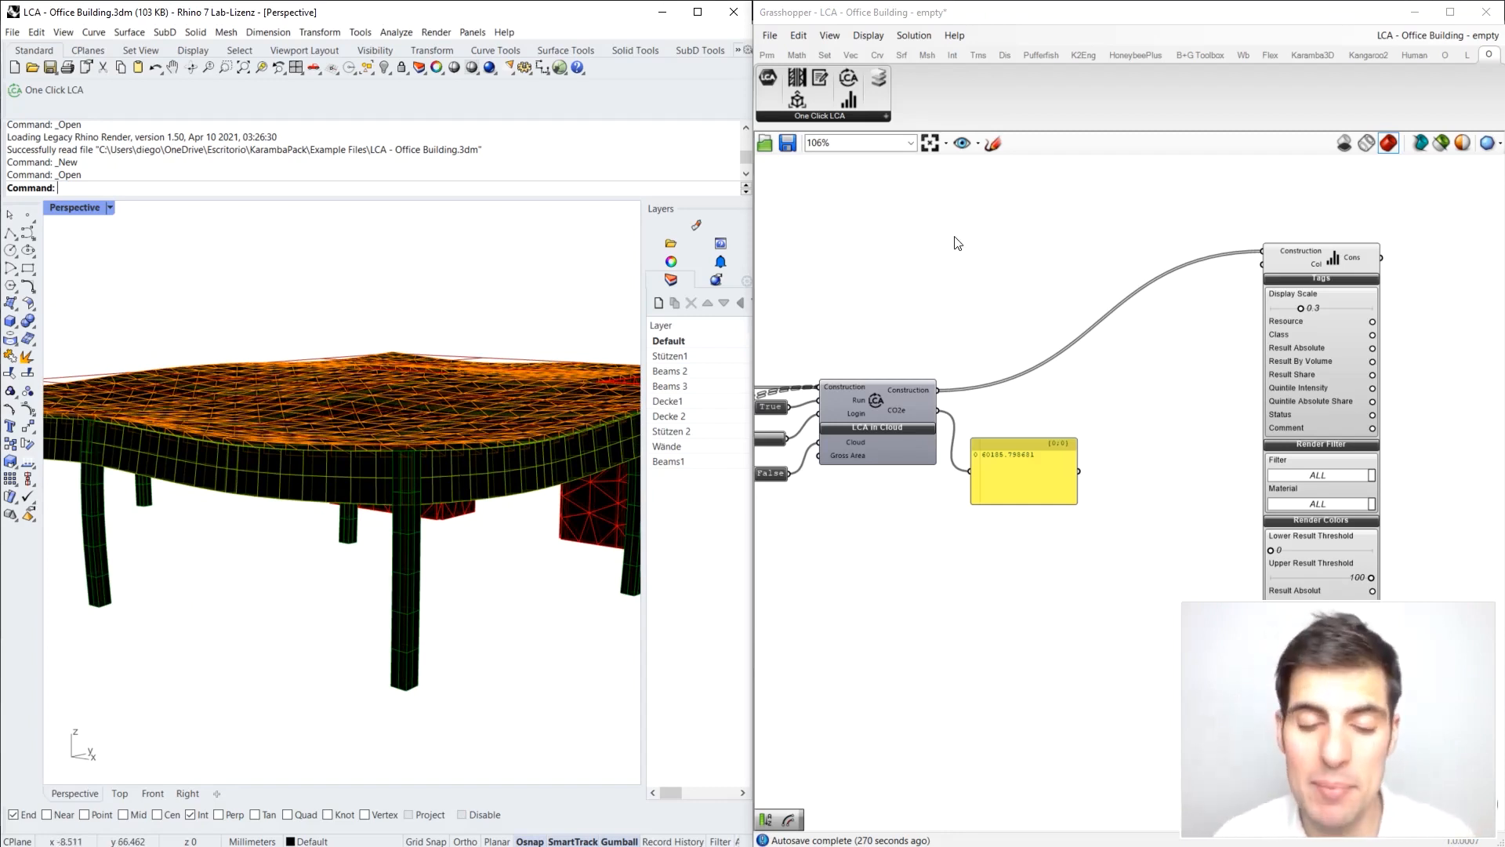
Step: Add a Galapagos component to the canvas above the results display component
scroll(949, 287, "down", 2)
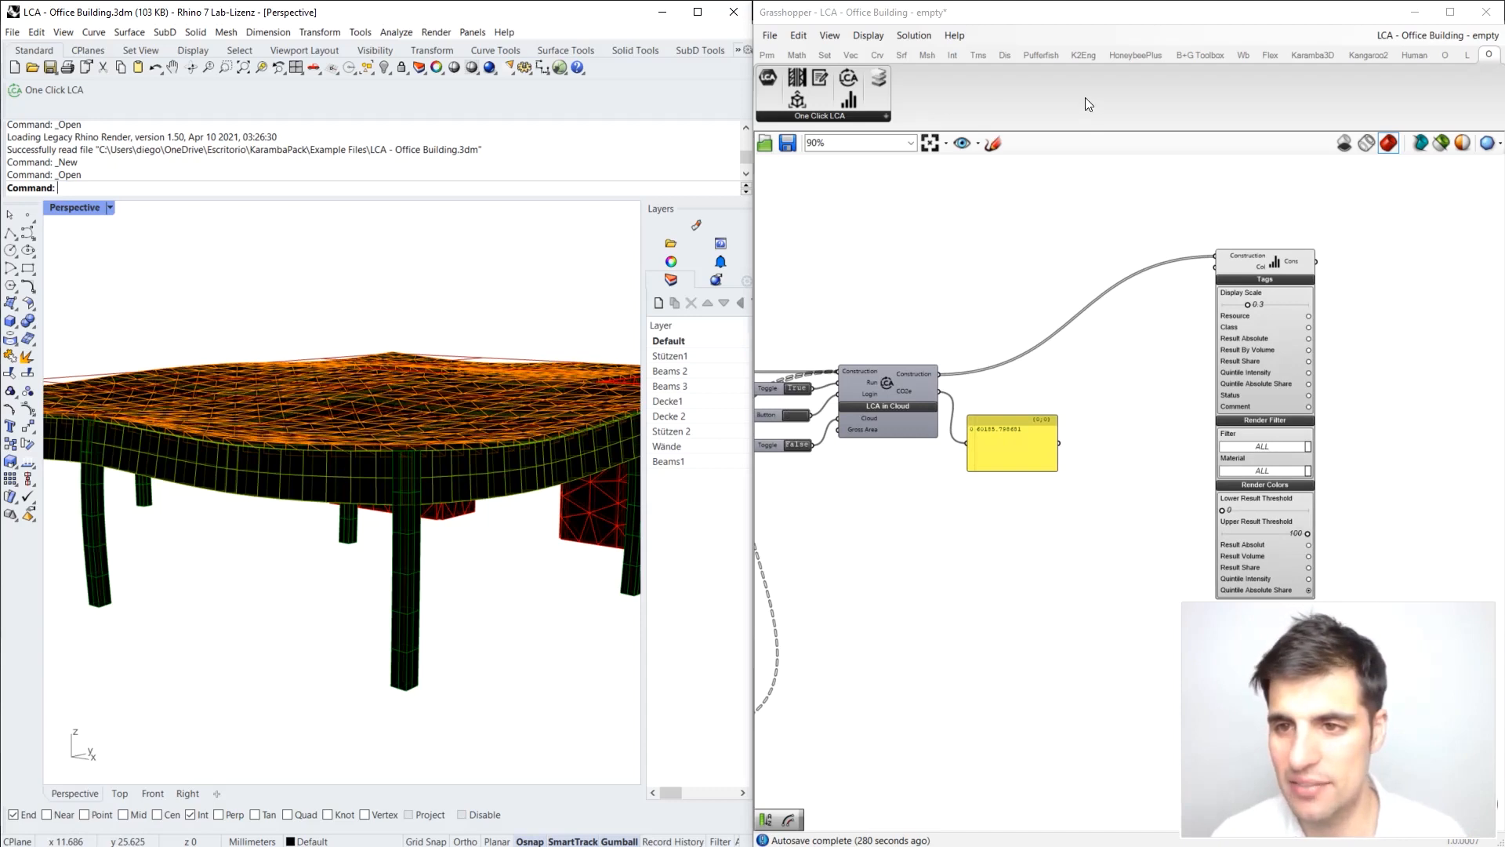
left_click(768, 55)
left_click_drag(1161, 88, 1186, 202)
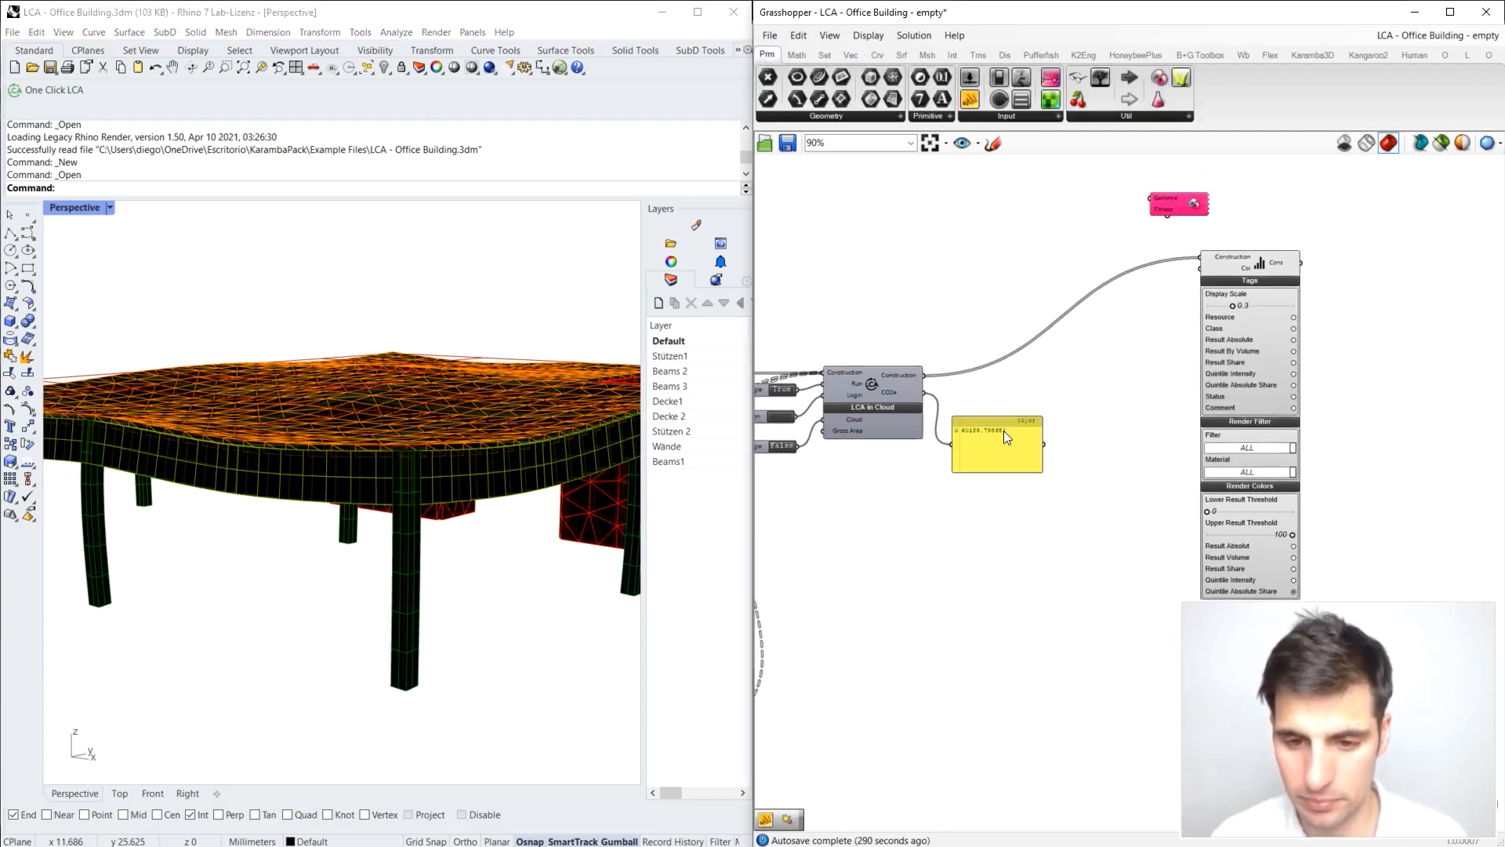
left_click_drag(1009, 437, 1038, 450)
Step: Move the Galapagos component upstream to the material and cross-section definitions of the slabs, columns and beams
scroll(1197, 206, "down", 5)
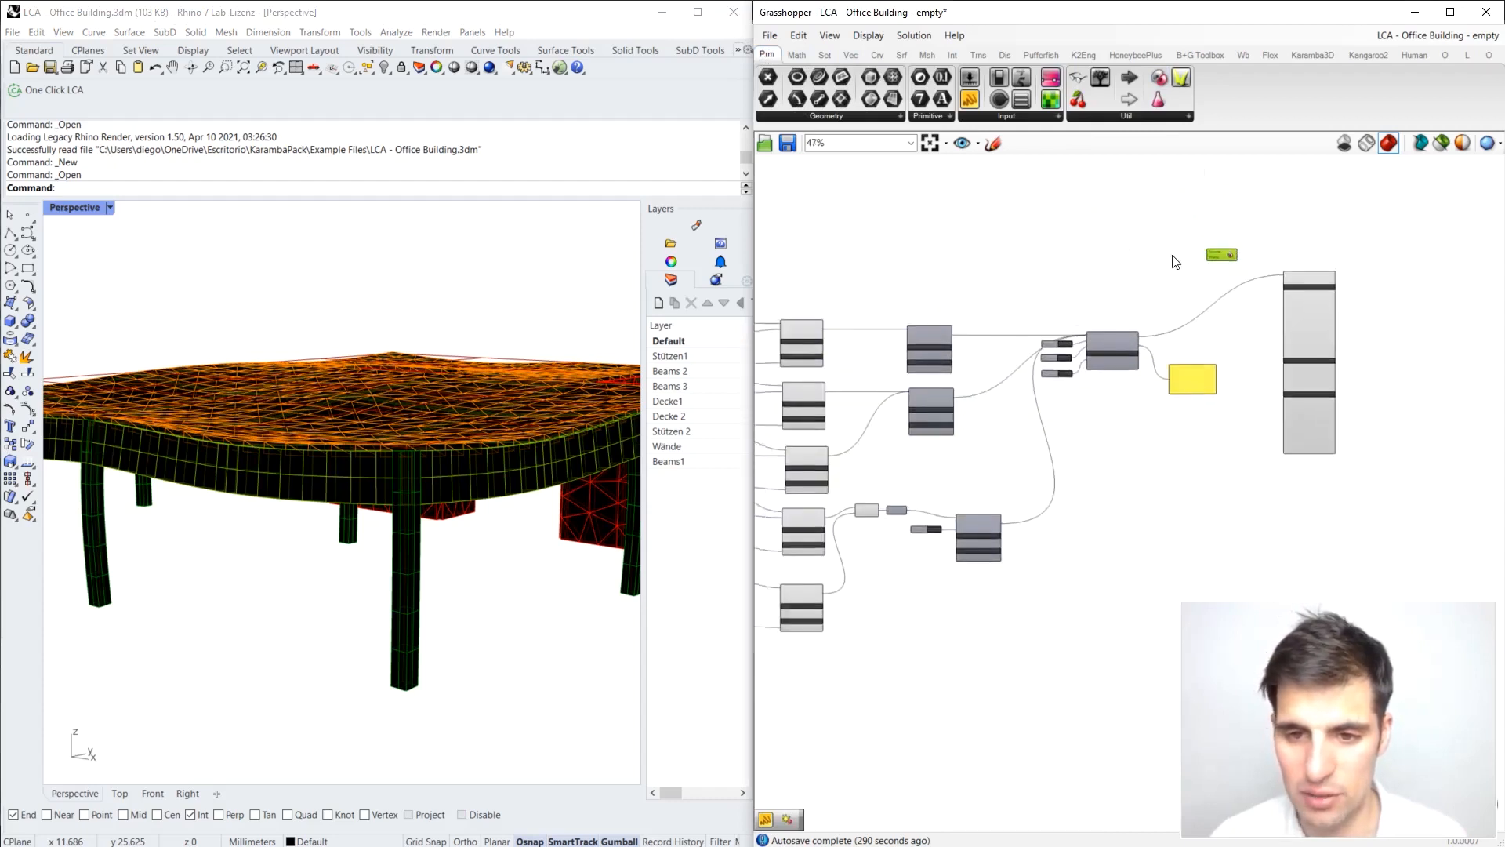
left_click_drag(1204, 259, 792, 298)
right_click_drag(811, 286, 1223, 269)
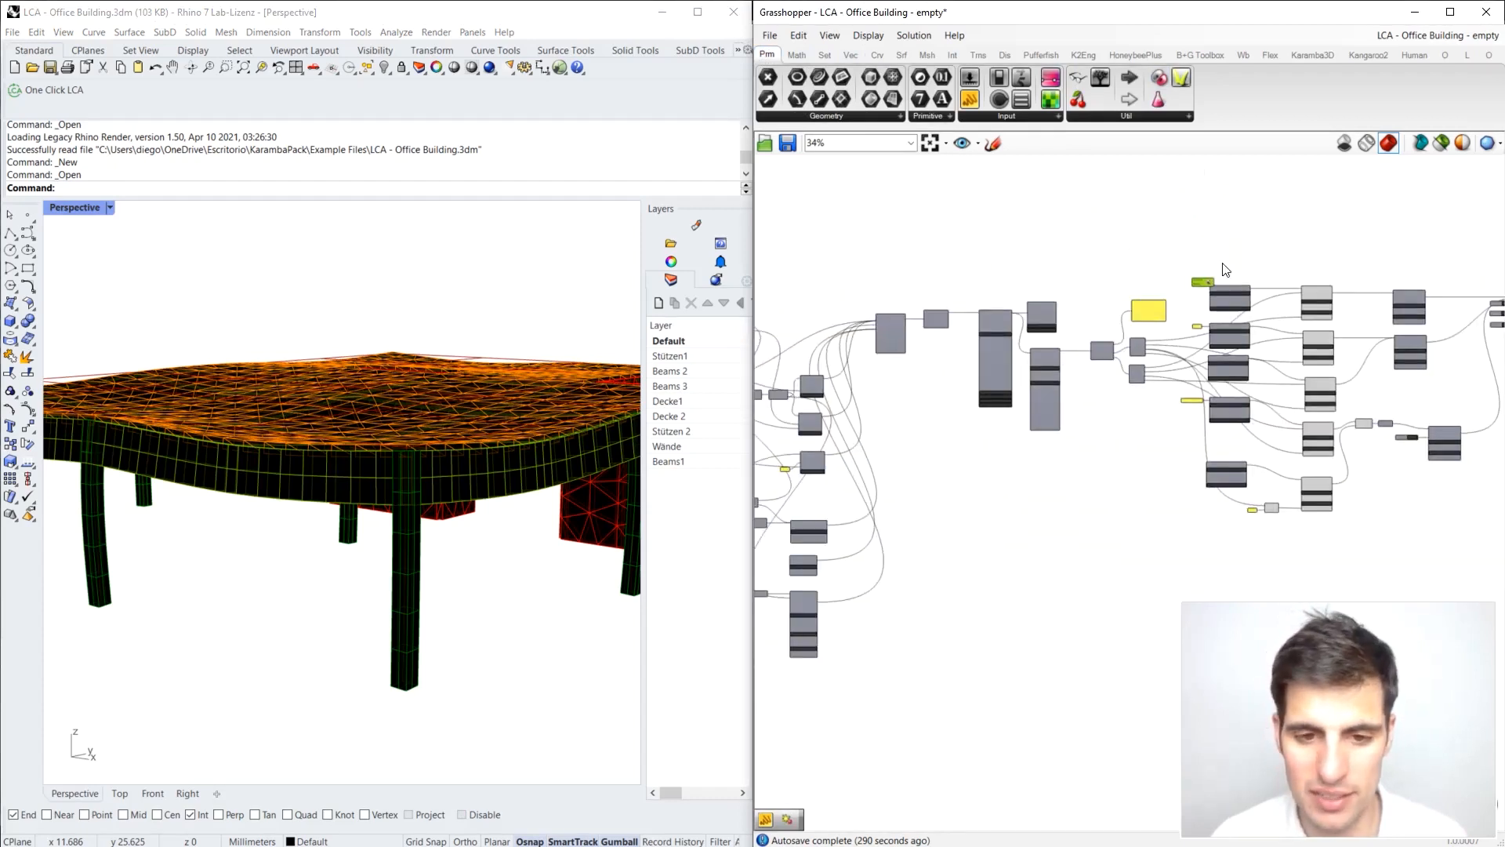
left_click_drag(1200, 280, 801, 363)
right_click_drag(850, 361, 1225, 308)
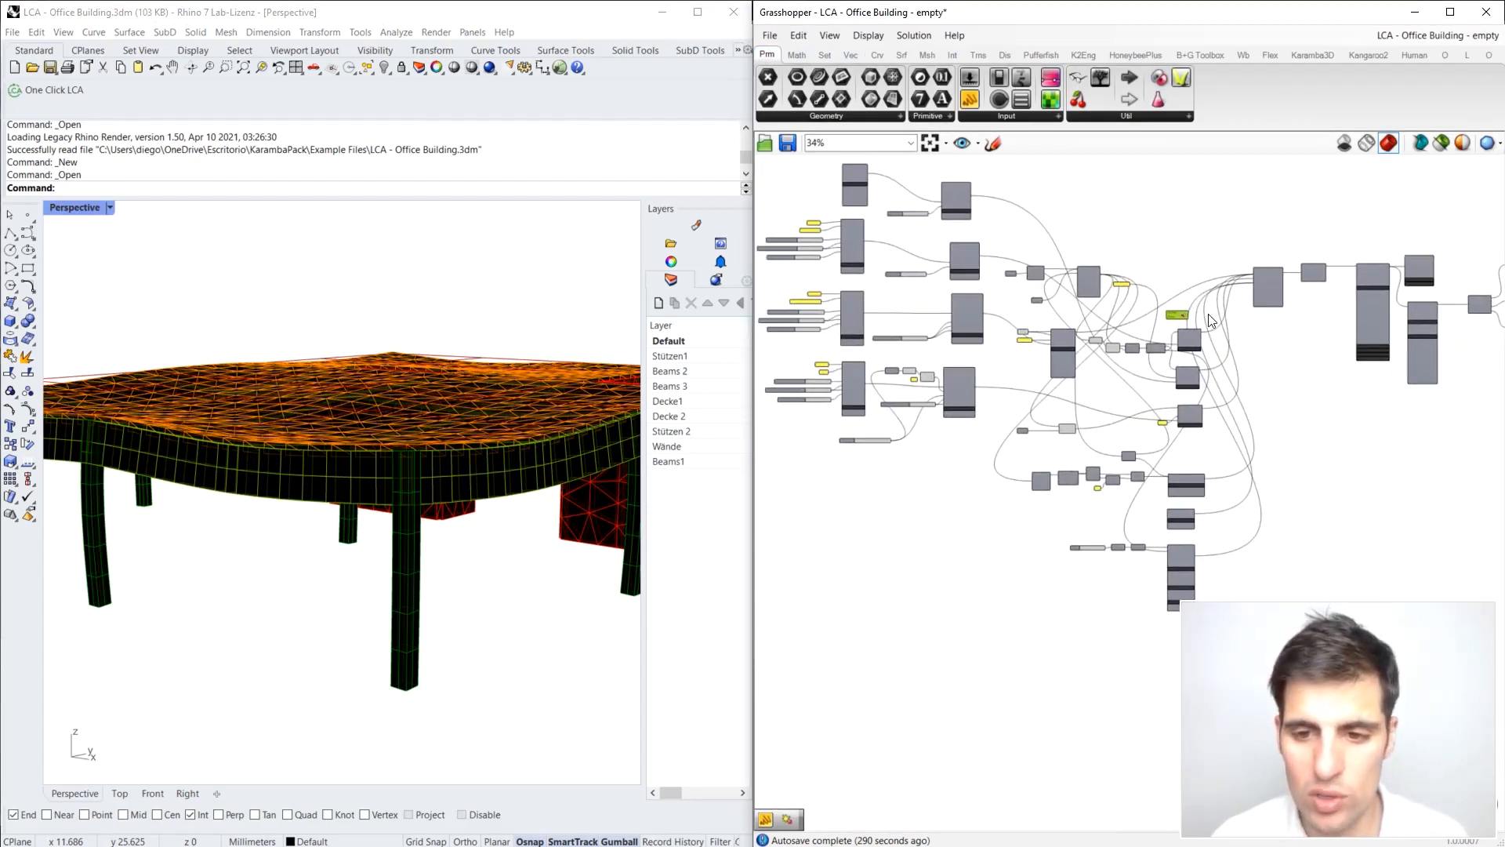
scroll(1197, 316, "up", 1)
left_click_drag(1171, 316, 848, 310)
right_click_drag(843, 290, 1066, 392)
scroll(1080, 412, "up", 5)
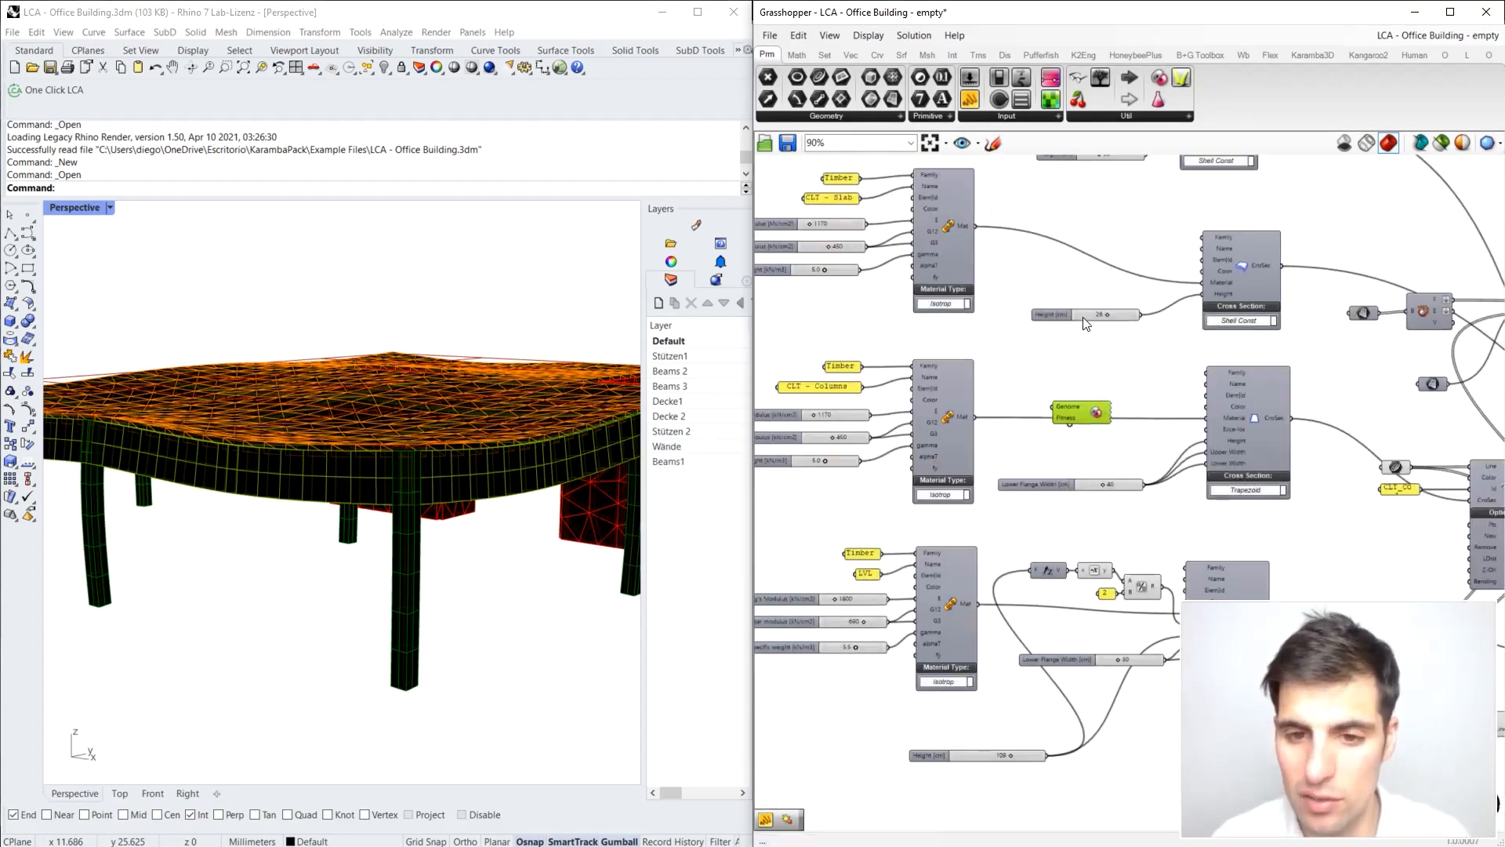
Step: Connect the Galapagos Genome input to the Height sliders of the CLT slab and the LVL beam cross sections
left_click_drag(1085, 319, 1065, 310)
left_click_drag(1085, 423, 1086, 307)
right_click_drag(1099, 365, 1056, 318)
left_click_drag(1083, 317, 1071, 410)
right_click_drag(1005, 573, 1049, 405)
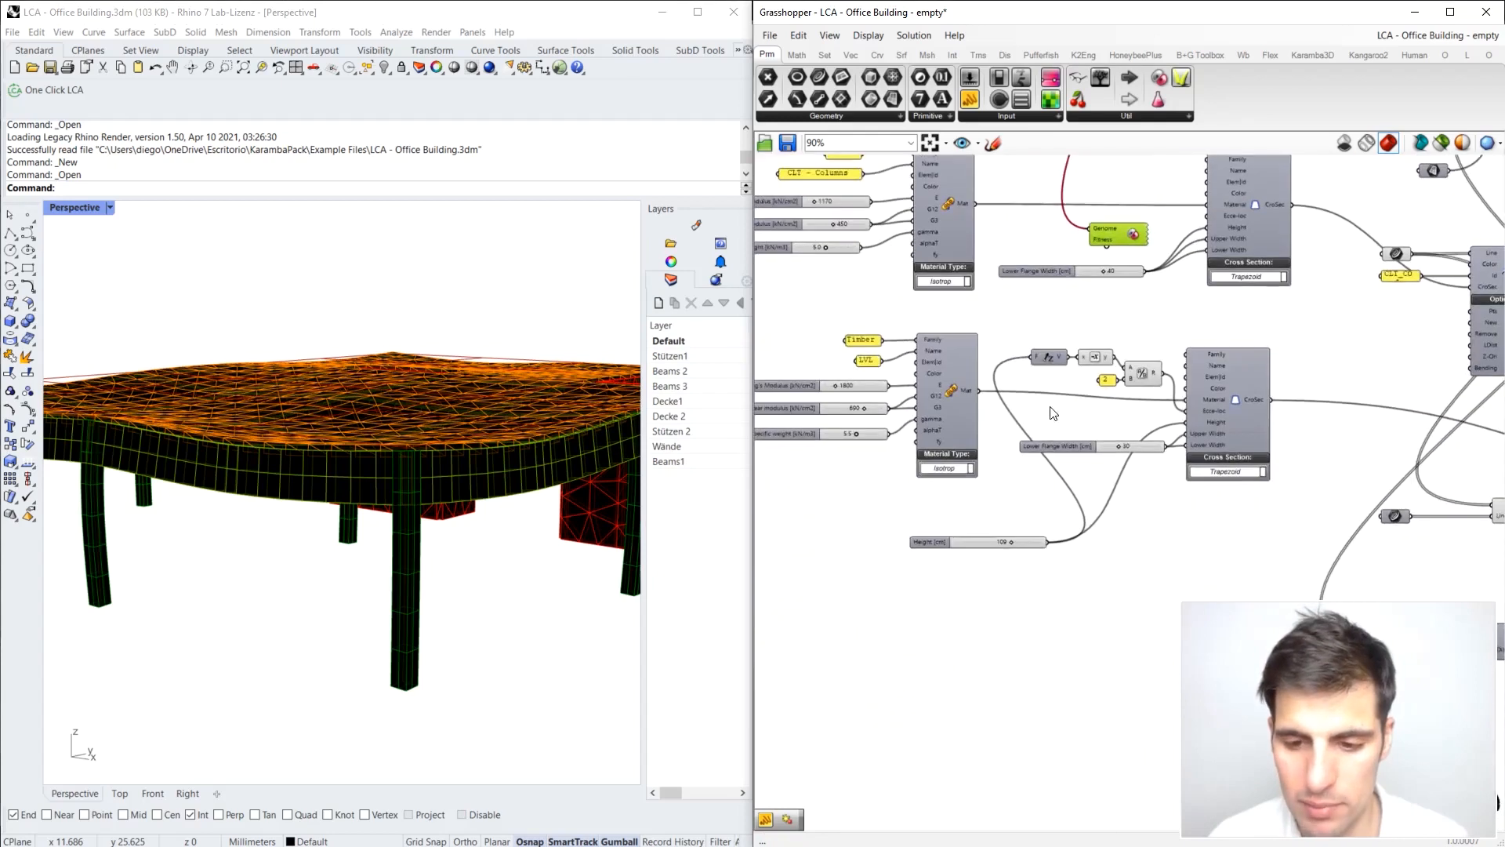
left_click_drag(940, 542, 957, 542)
left_click_drag(1090, 230, 991, 543)
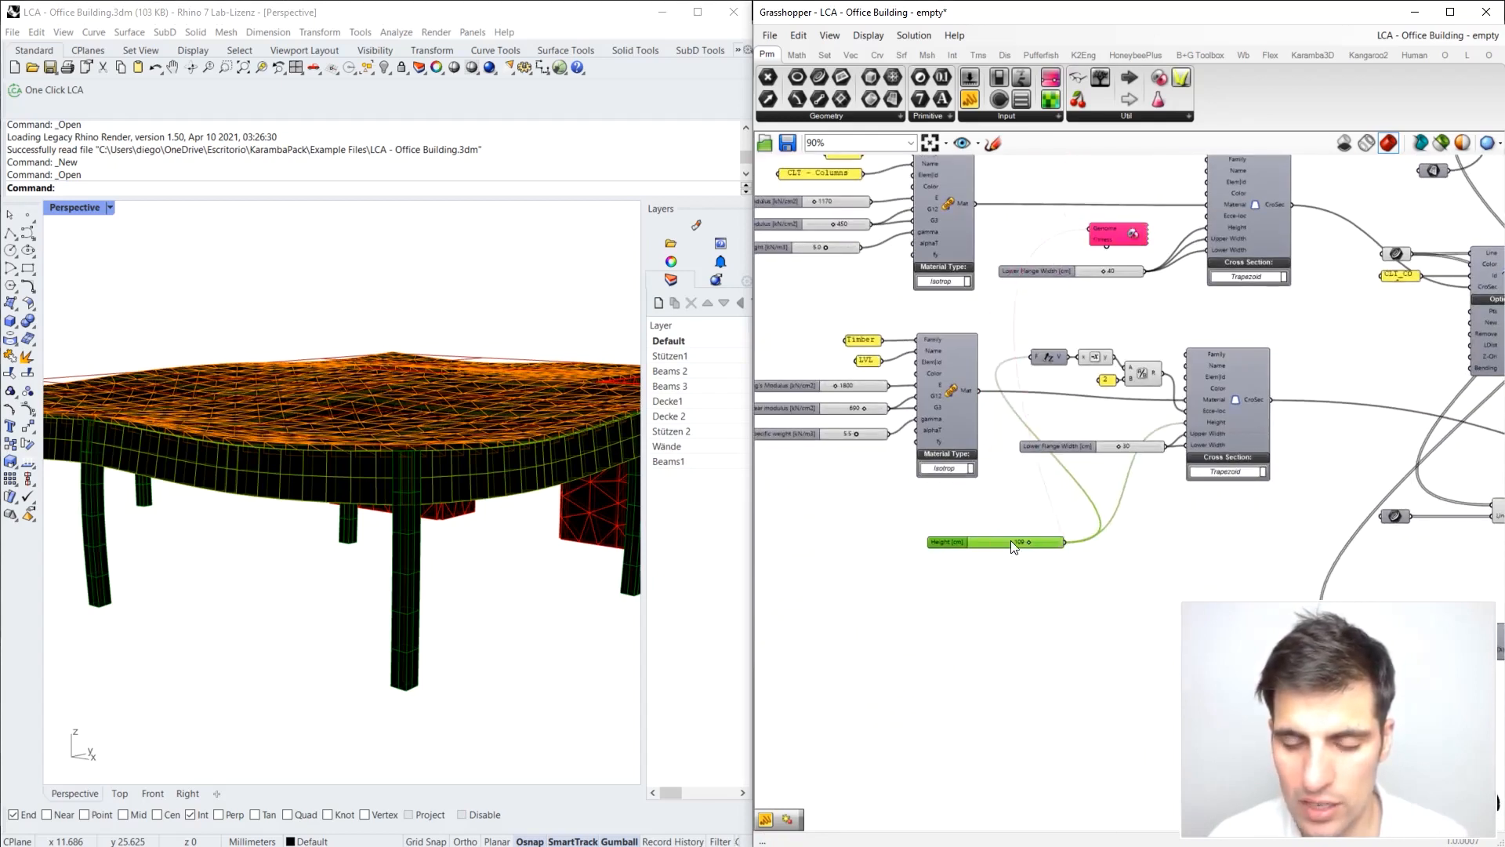
right_click_drag(1112, 221, 1140, 497)
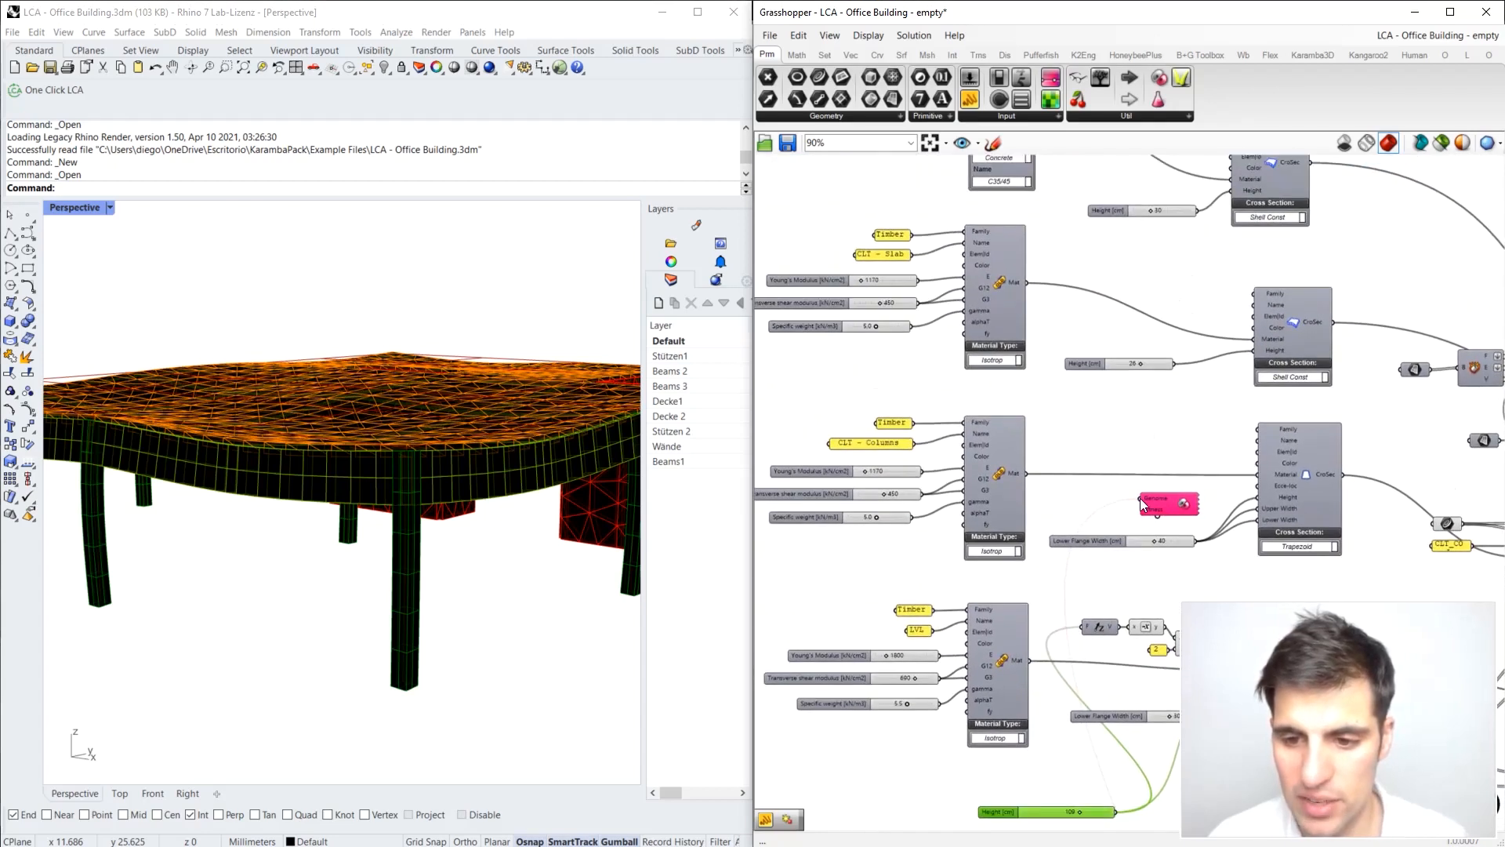
left_click_drag(1140, 497, 1123, 372)
Step: Move the Galapagos component back downstream and place it above the LCA in Cloud component's CO2e panel
scroll(1124, 372, "down", 5)
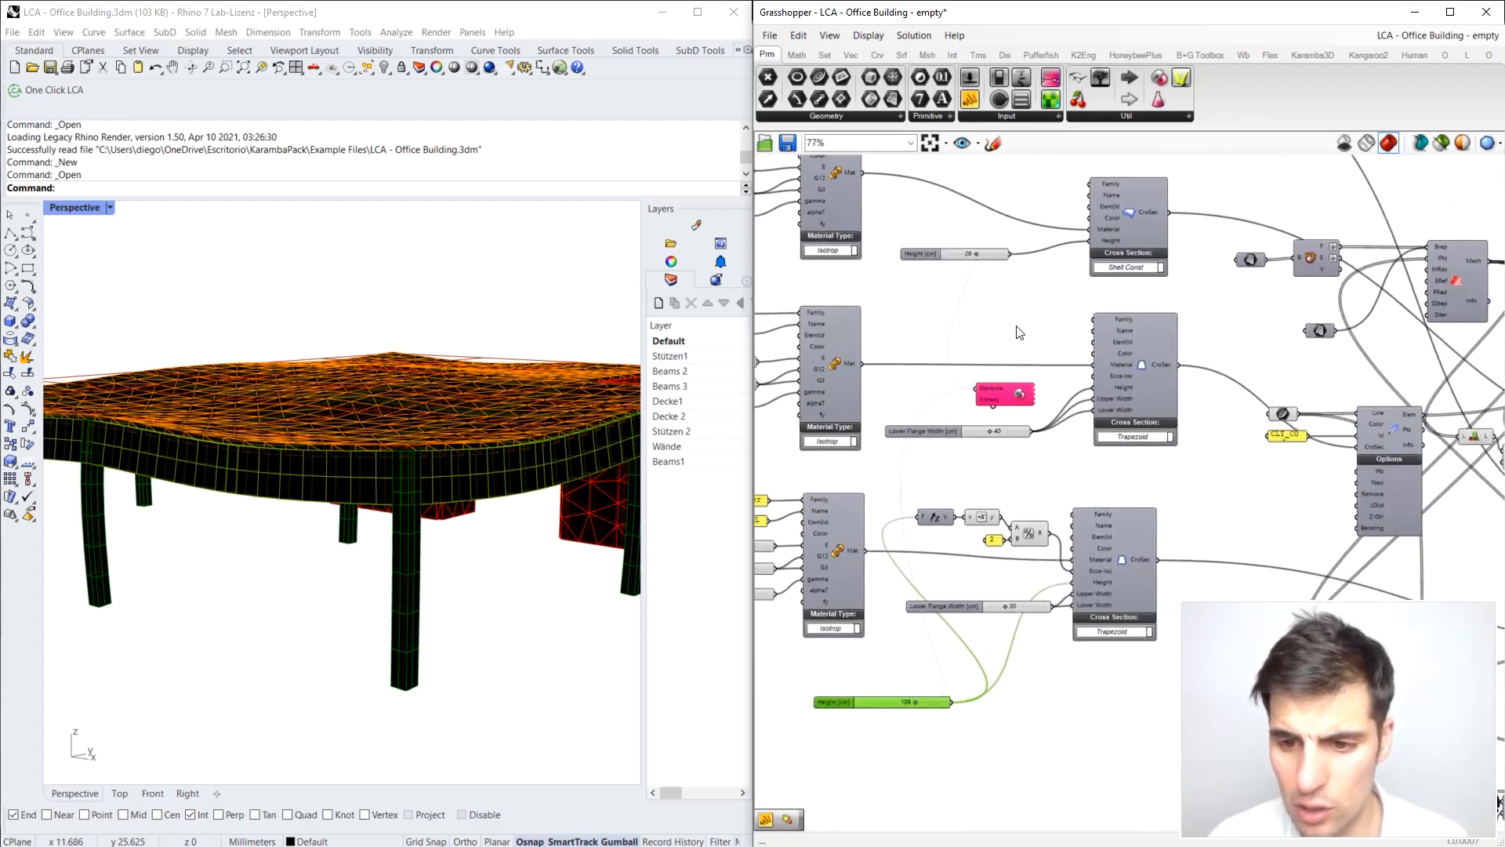
left_click_drag(1009, 369, 1401, 235)
right_click_drag(1412, 213, 932, 265)
scroll(927, 291, "down", 3)
left_click_drag(914, 292, 1457, 286)
right_click_drag(1433, 277, 1069, 299)
scroll(1078, 322, "up", 6)
left_click_drag(1118, 276, 1091, 311)
scroll(1080, 336, "up", 3)
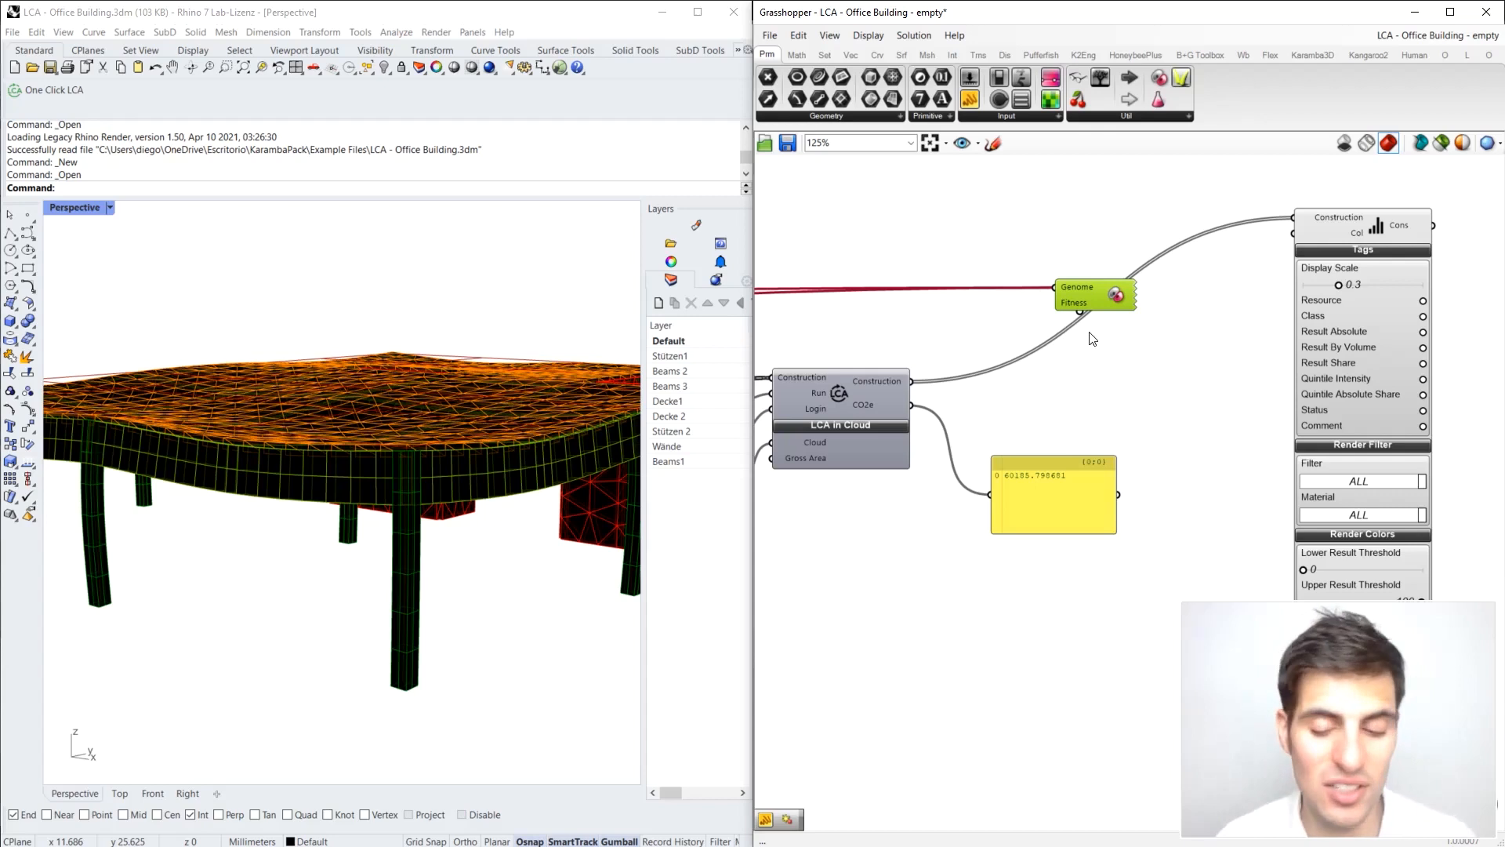
right_click_drag(1123, 353, 1040, 329)
left_click_drag(1034, 282, 1009, 209)
right_click_drag(1012, 221, 1055, 274)
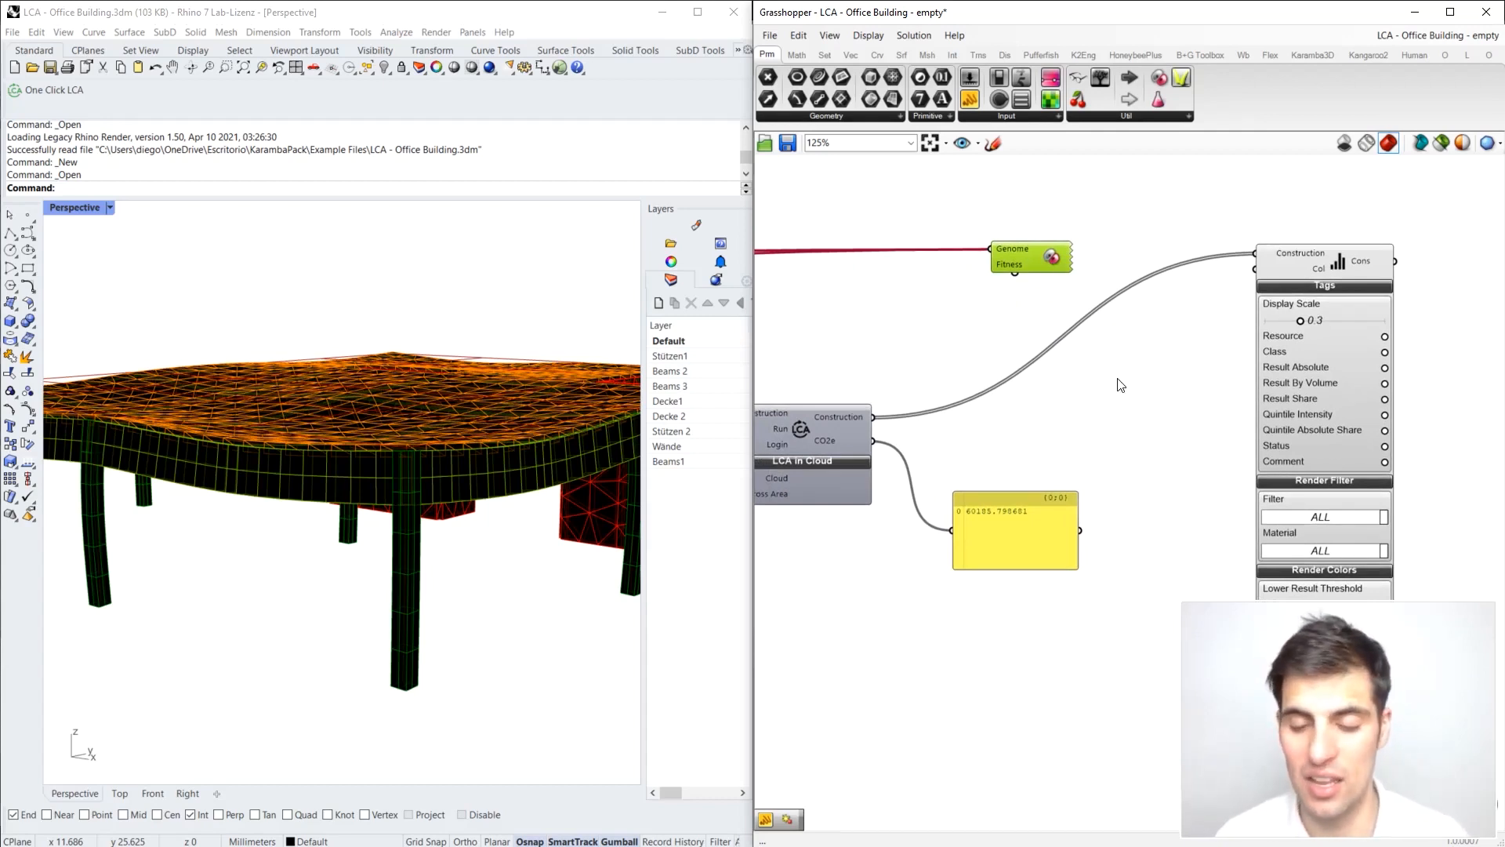
Step: Add a Larger Than component above the LCA in Cloud component
right_click_drag(947, 295, 1038, 326)
scroll(1025, 228, "down", 1)
double_click(1023, 223)
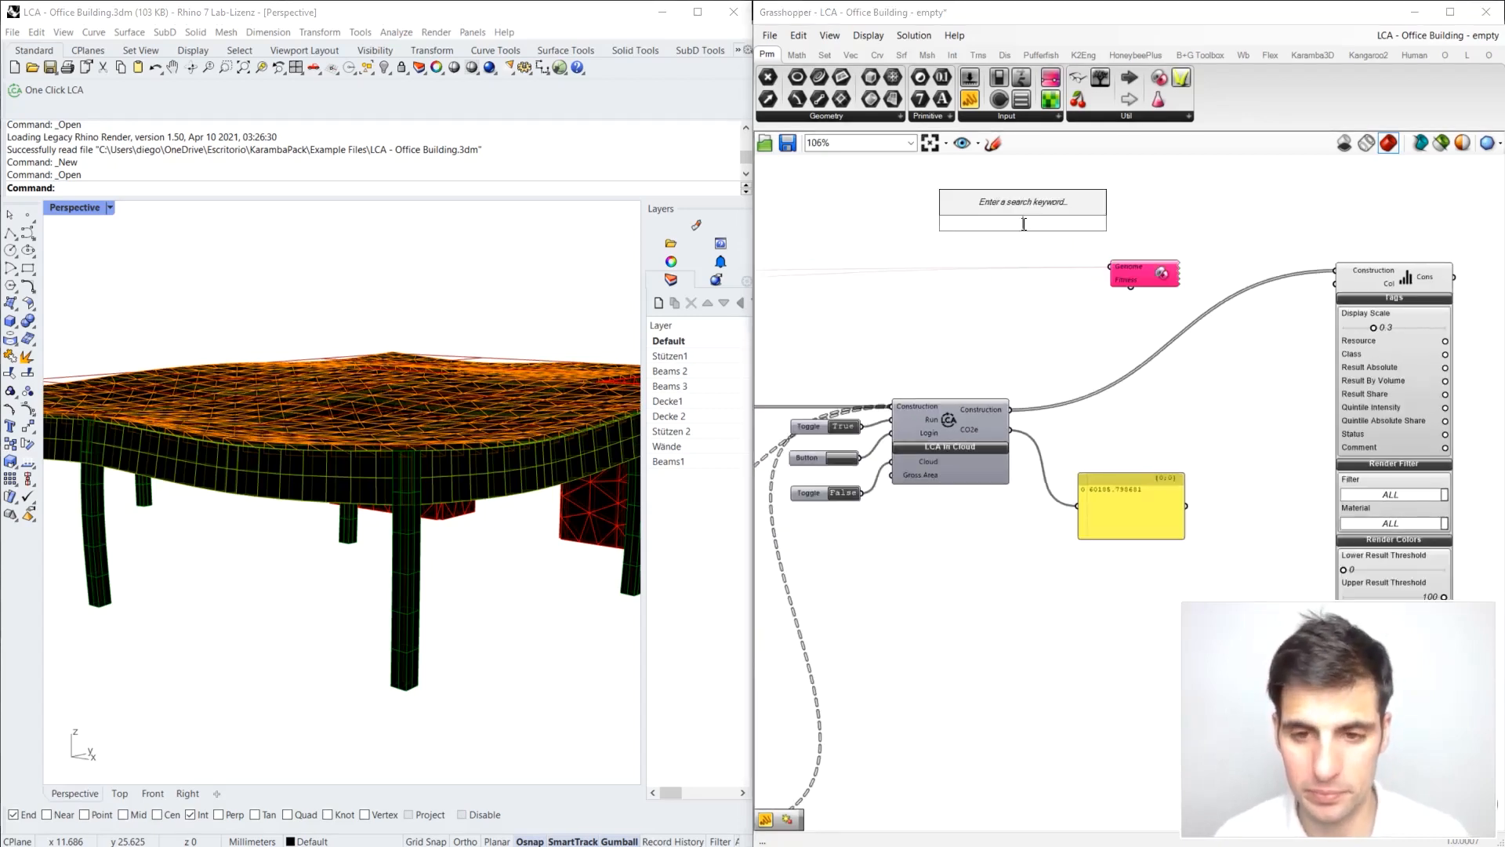
type("larg")
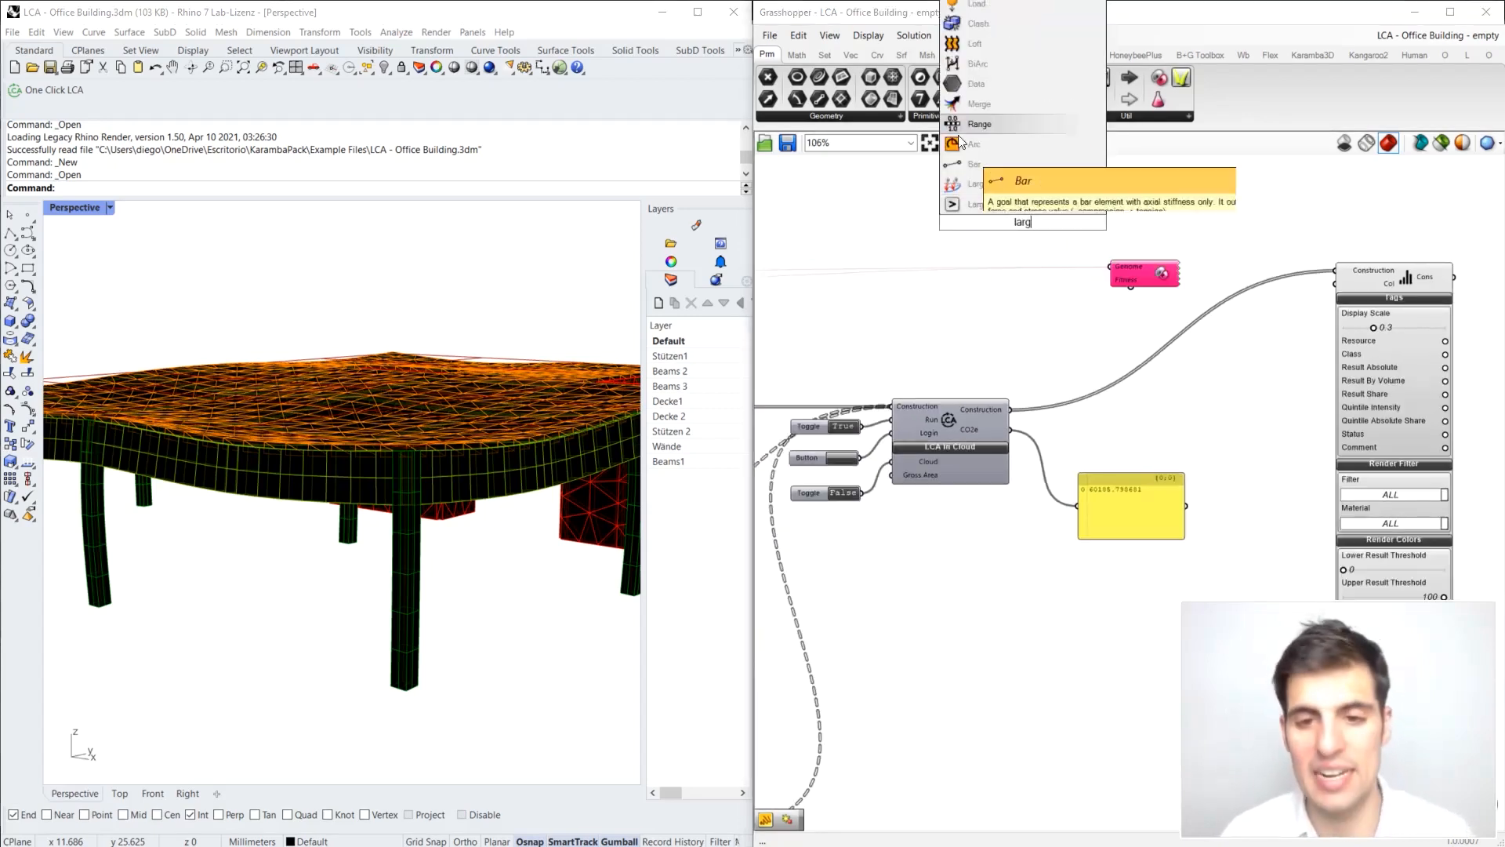
left_click(994, 201)
Step: Move the Larger Than component upstream and connect the Karamba3D analysis component's Disp output to its A input
scroll(1303, 329, "down", 4)
mouse_move(1195, 281)
left_mouse_down()
mouse_move(1003, 289)
mouse_move(1132, 279)
mouse_move(1101, 262)
mouse_move(1200, 255)
left_mouse_up()
scroll(1101, 261, "down", 2)
scroll(954, 364, "up", 5)
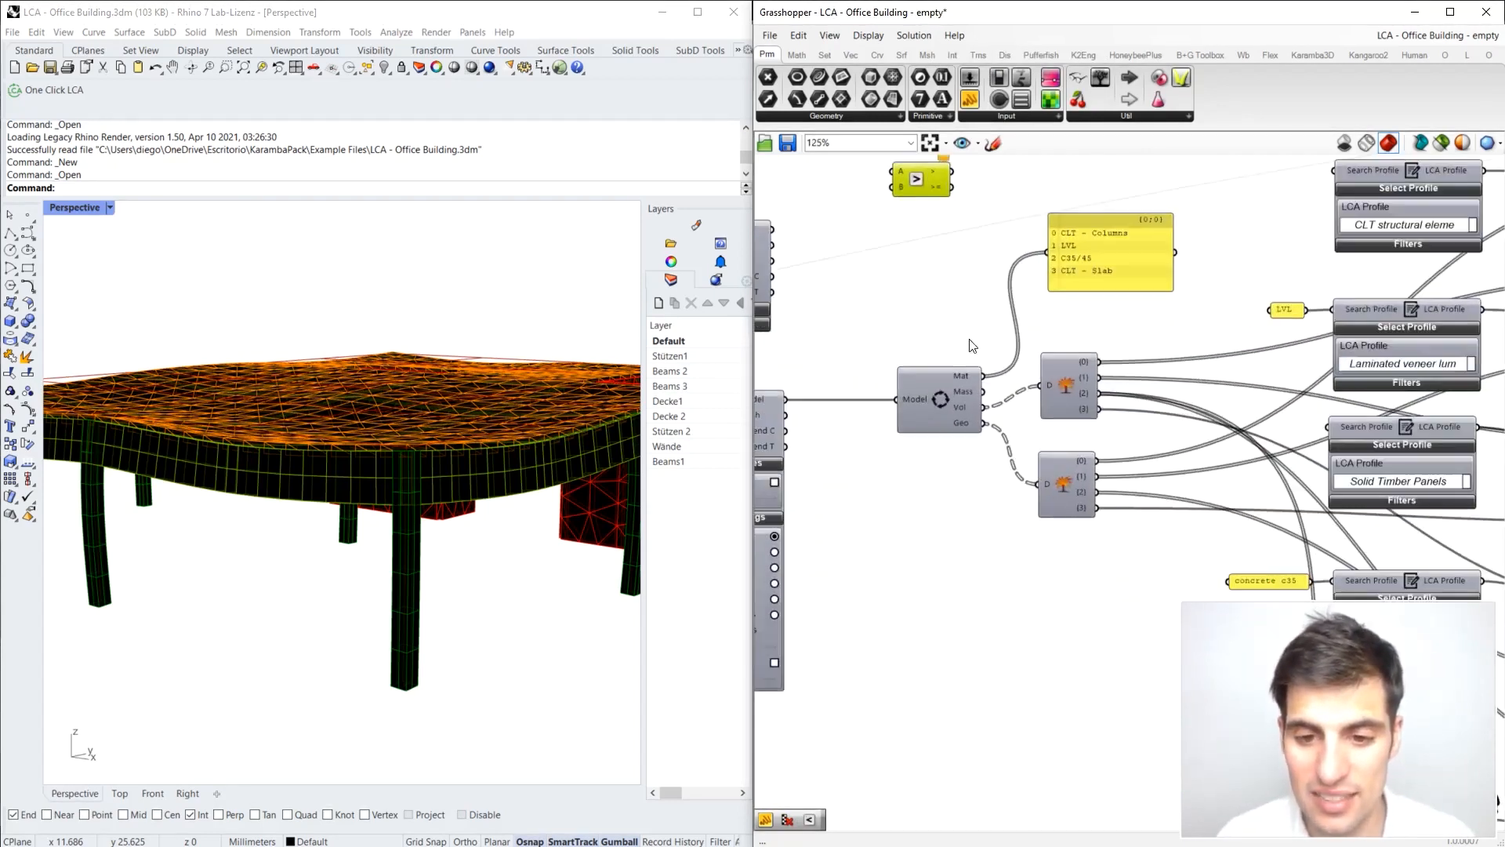
scroll(524, 363, "down", 2)
right_click_drag(524, 364, 737, 386)
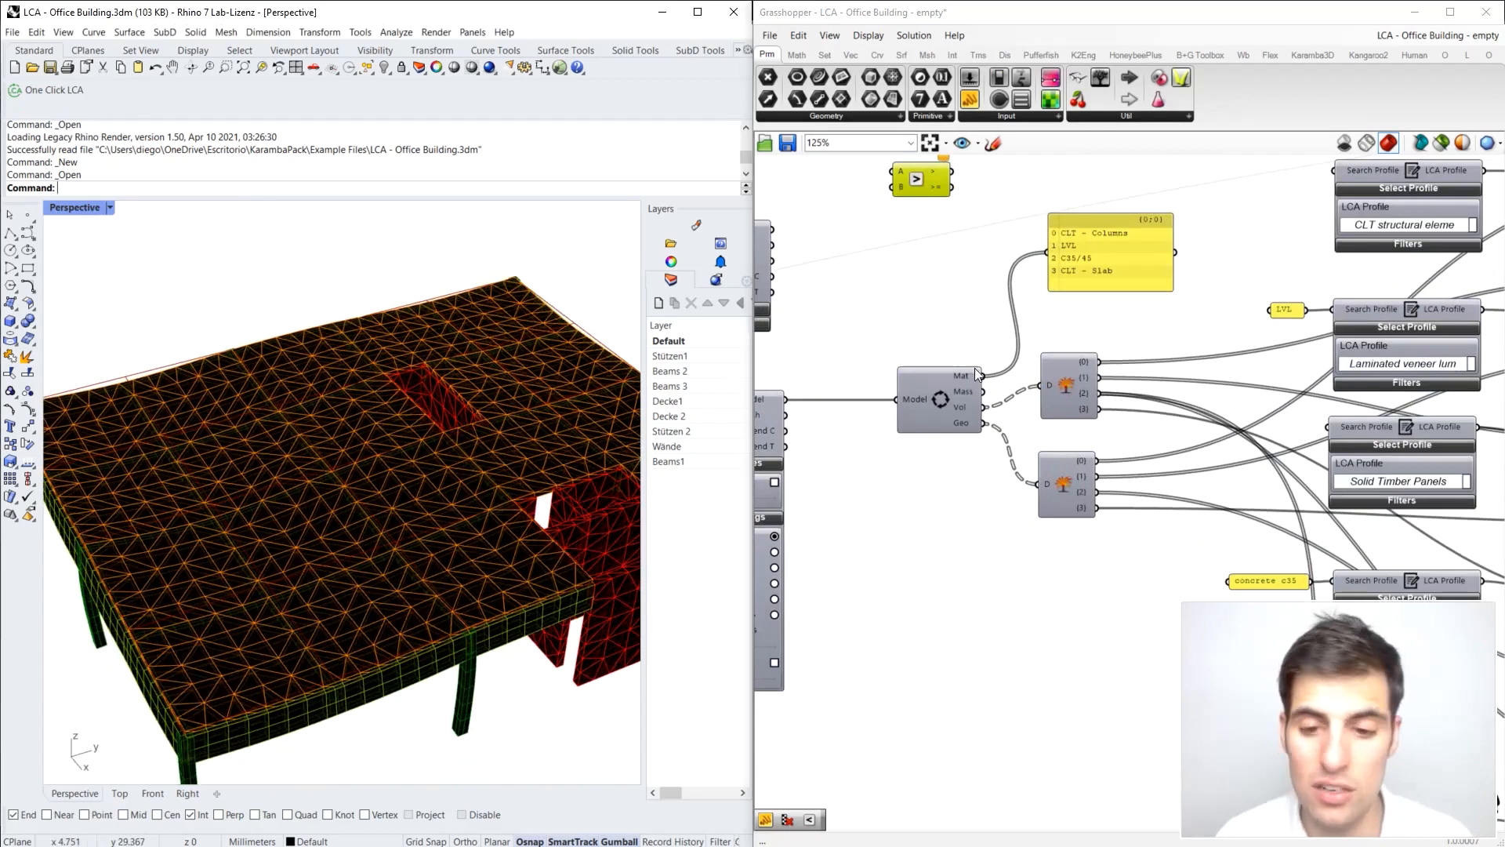
right_click_drag(976, 368, 1097, 423)
scroll(862, 352, "down", 2)
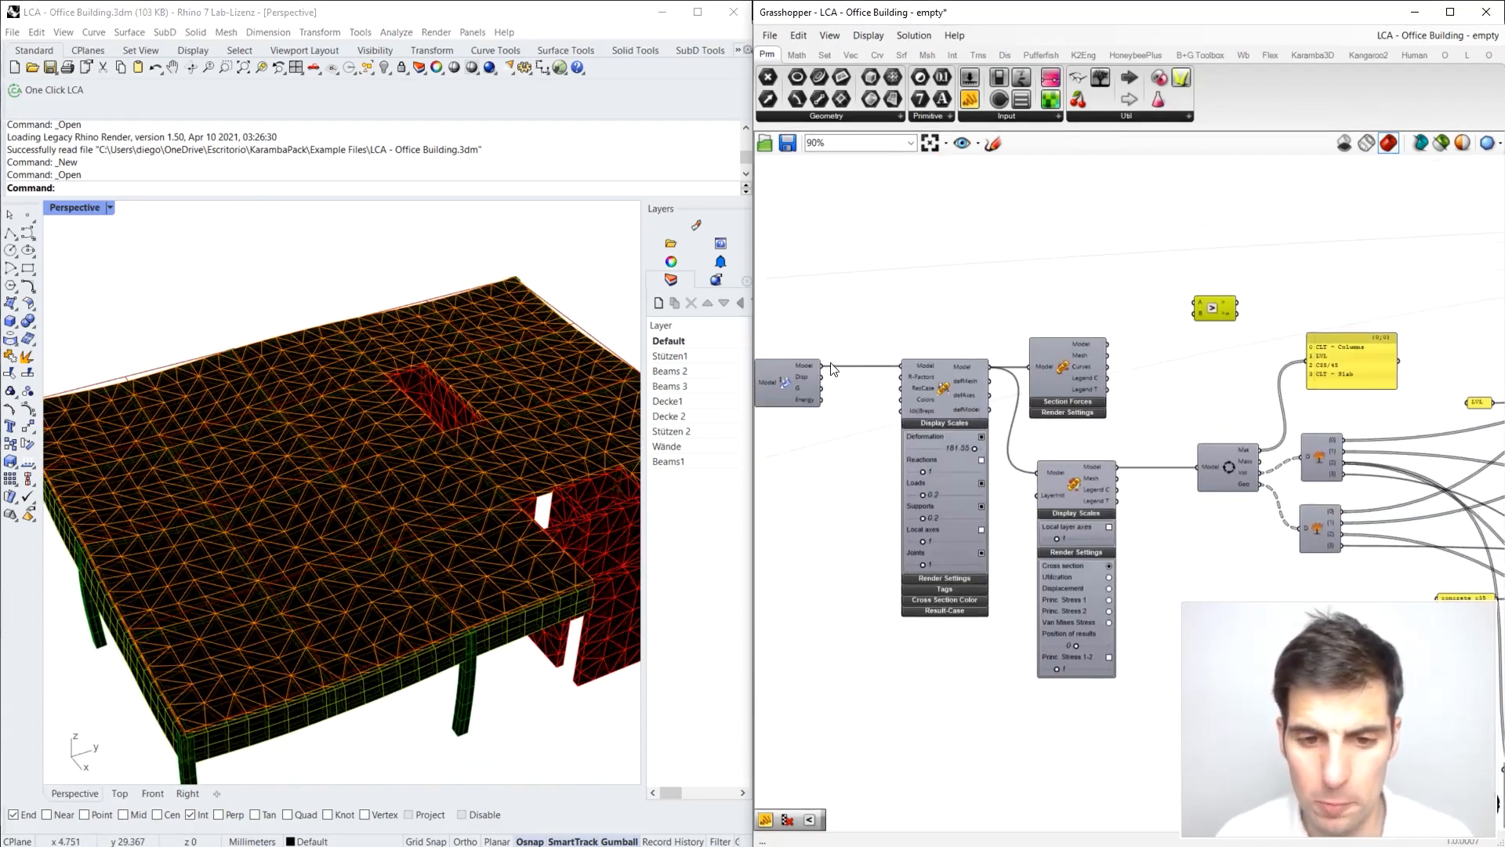
left_click_drag(821, 377, 1196, 302)
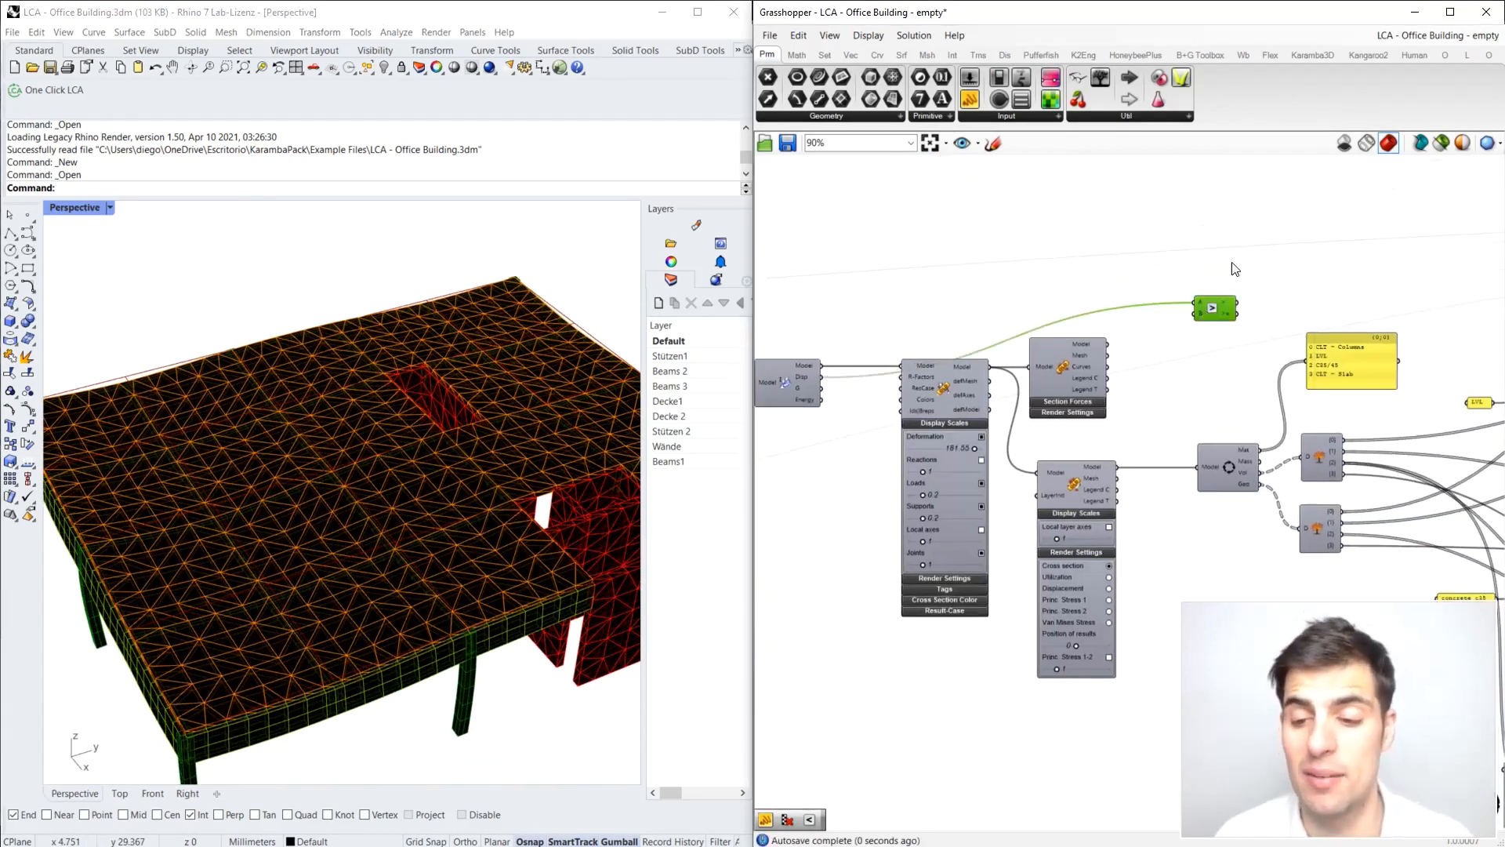
Step: Add a panel containing 1 and connect it to the B input of the Larger Than component
scroll(1234, 268, "down", 3)
scroll(1190, 308, "up", 2)
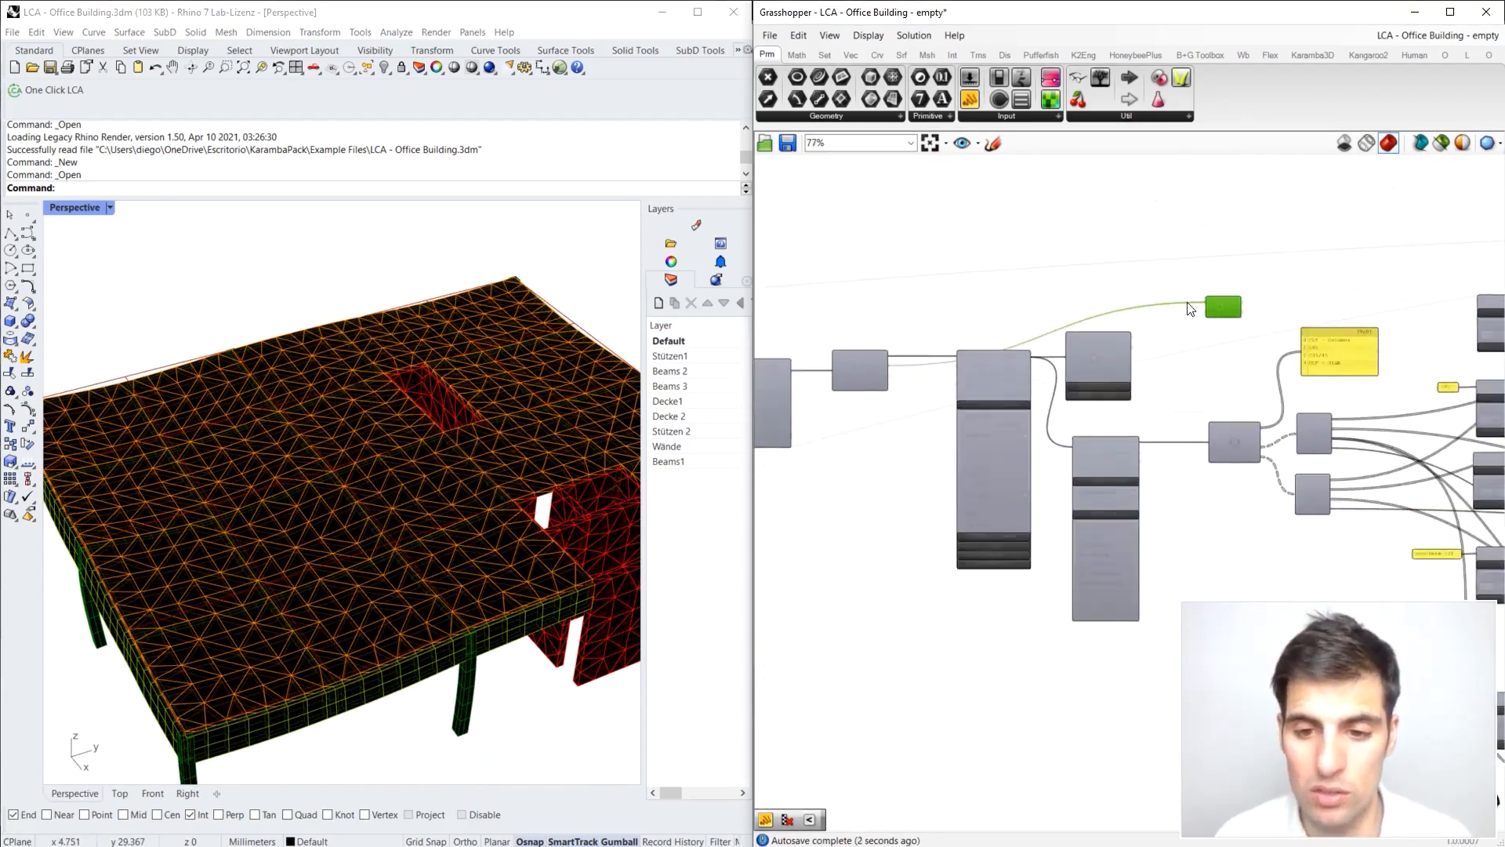
scroll(1051, 302, "up", 2)
scroll(1019, 303, "up", 2)
double_click(1003, 293)
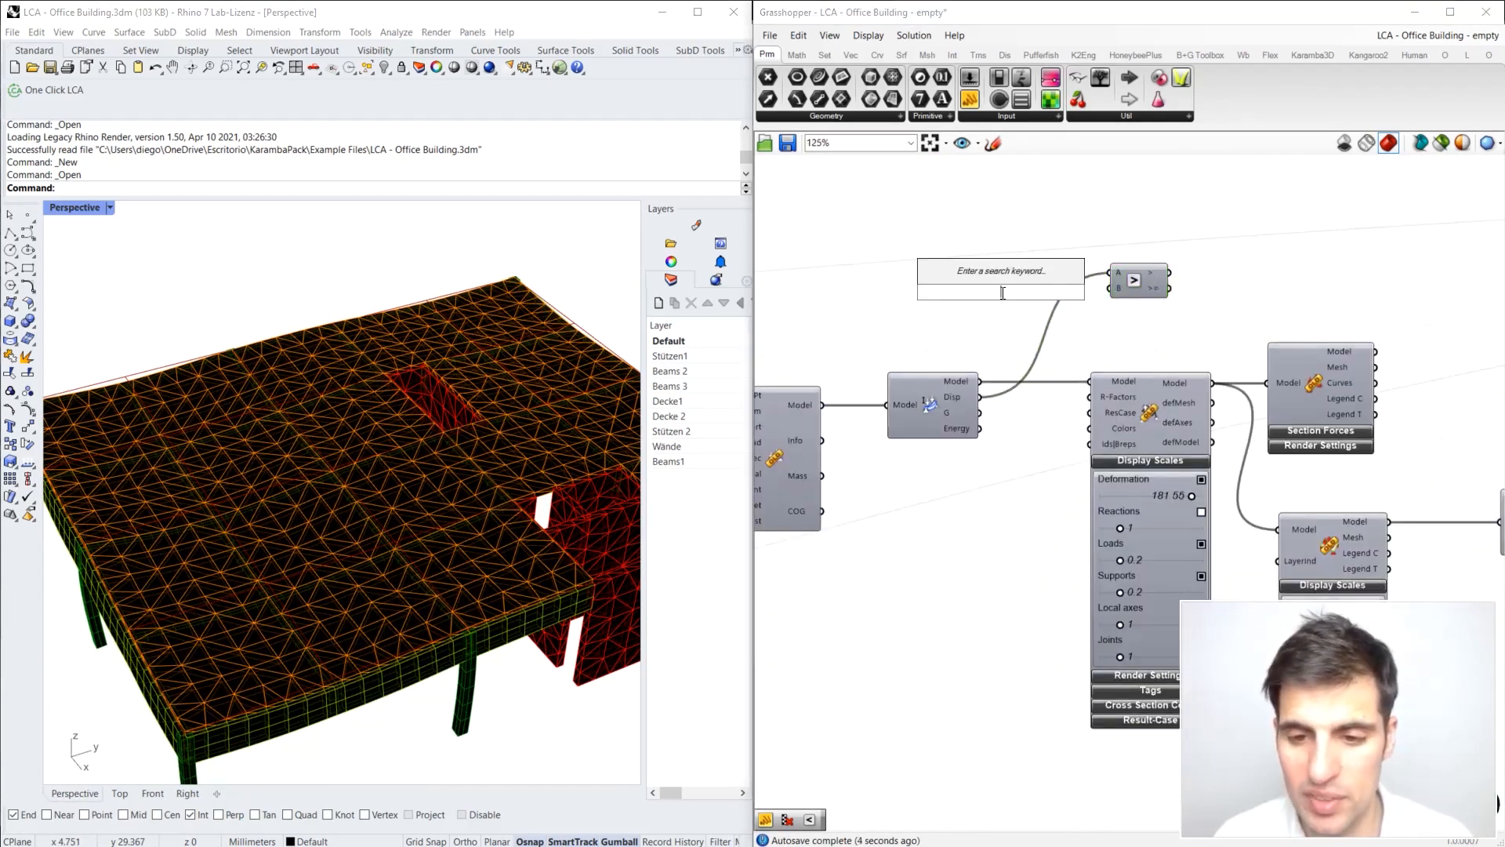
type("\"0")
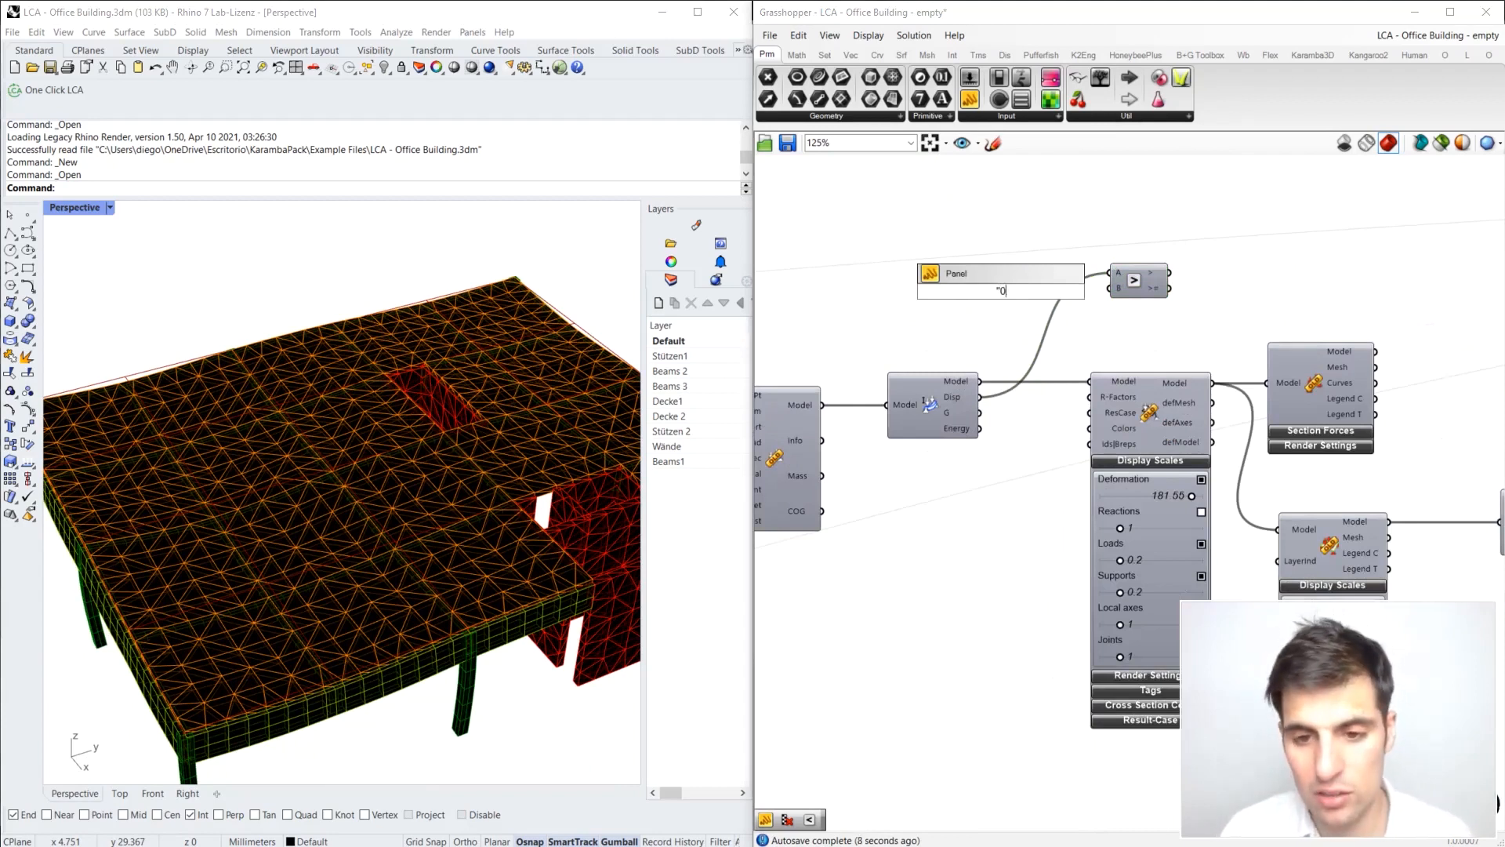
type("1")
key("Return")
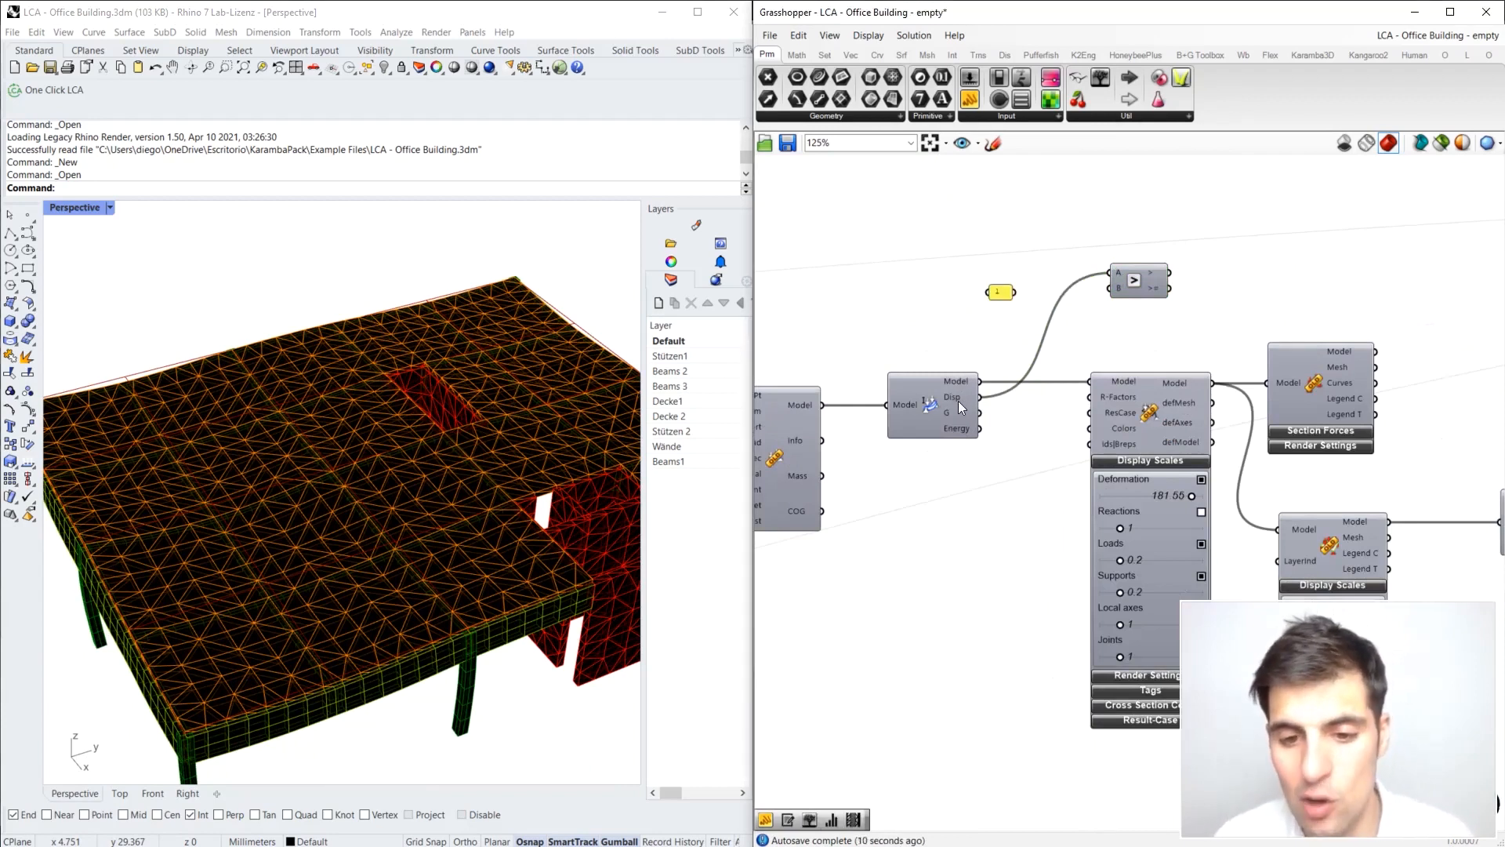
mouse_move(951, 398)
left_click_drag(1015, 291, 1107, 289)
Step: Move the Larger Than component together with its limit panel downstream, next to the Galapagos component
left_click_drag(1000, 296, 1193, 312)
scroll(862, 294, "down", 6)
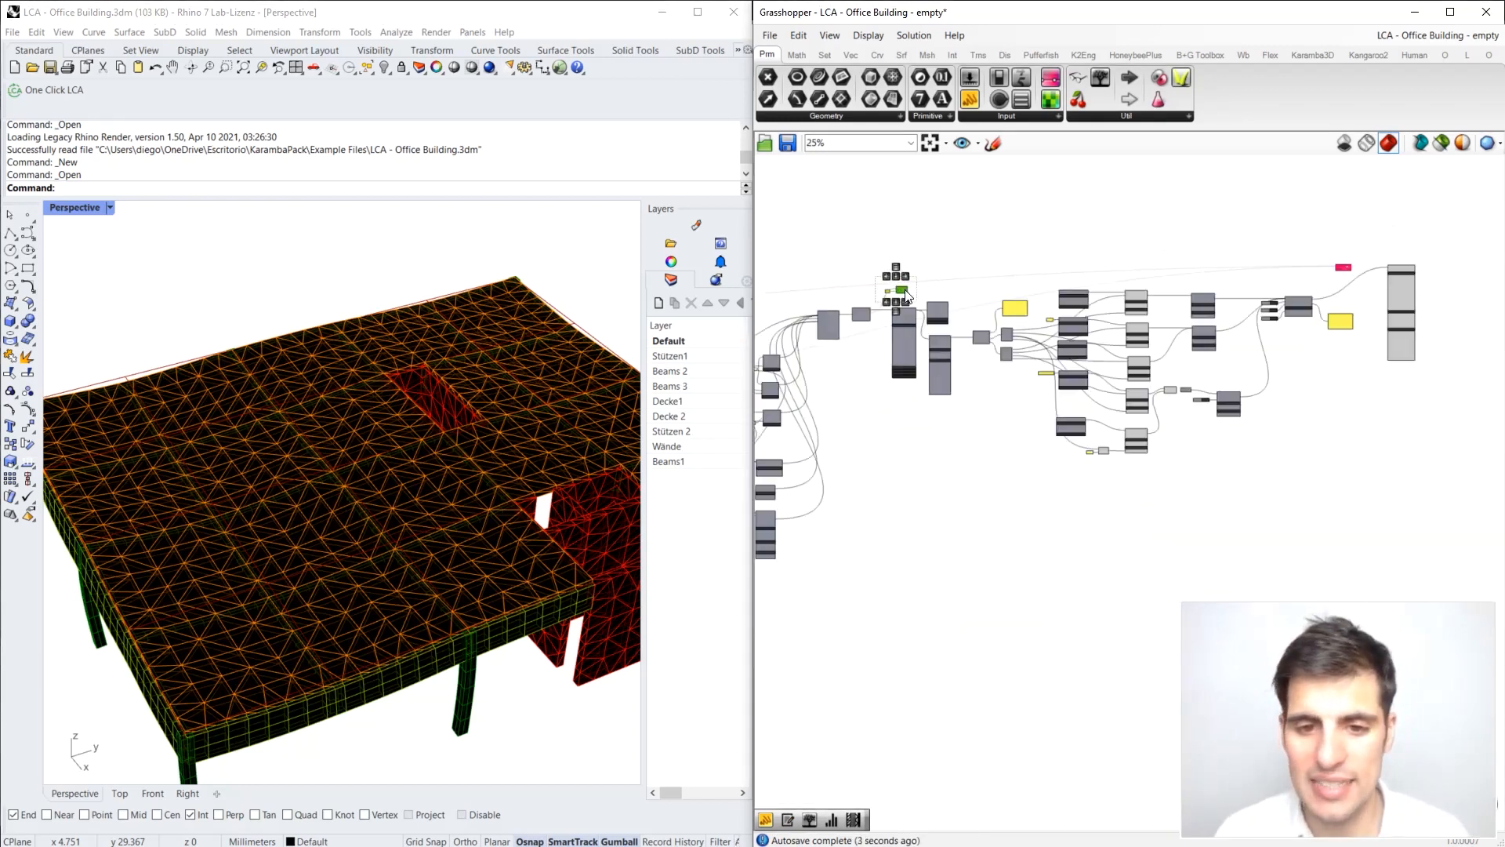
left_click_drag(901, 291, 1309, 274)
right_click_drag(1302, 270, 1098, 269)
scroll(1099, 275, "up", 8)
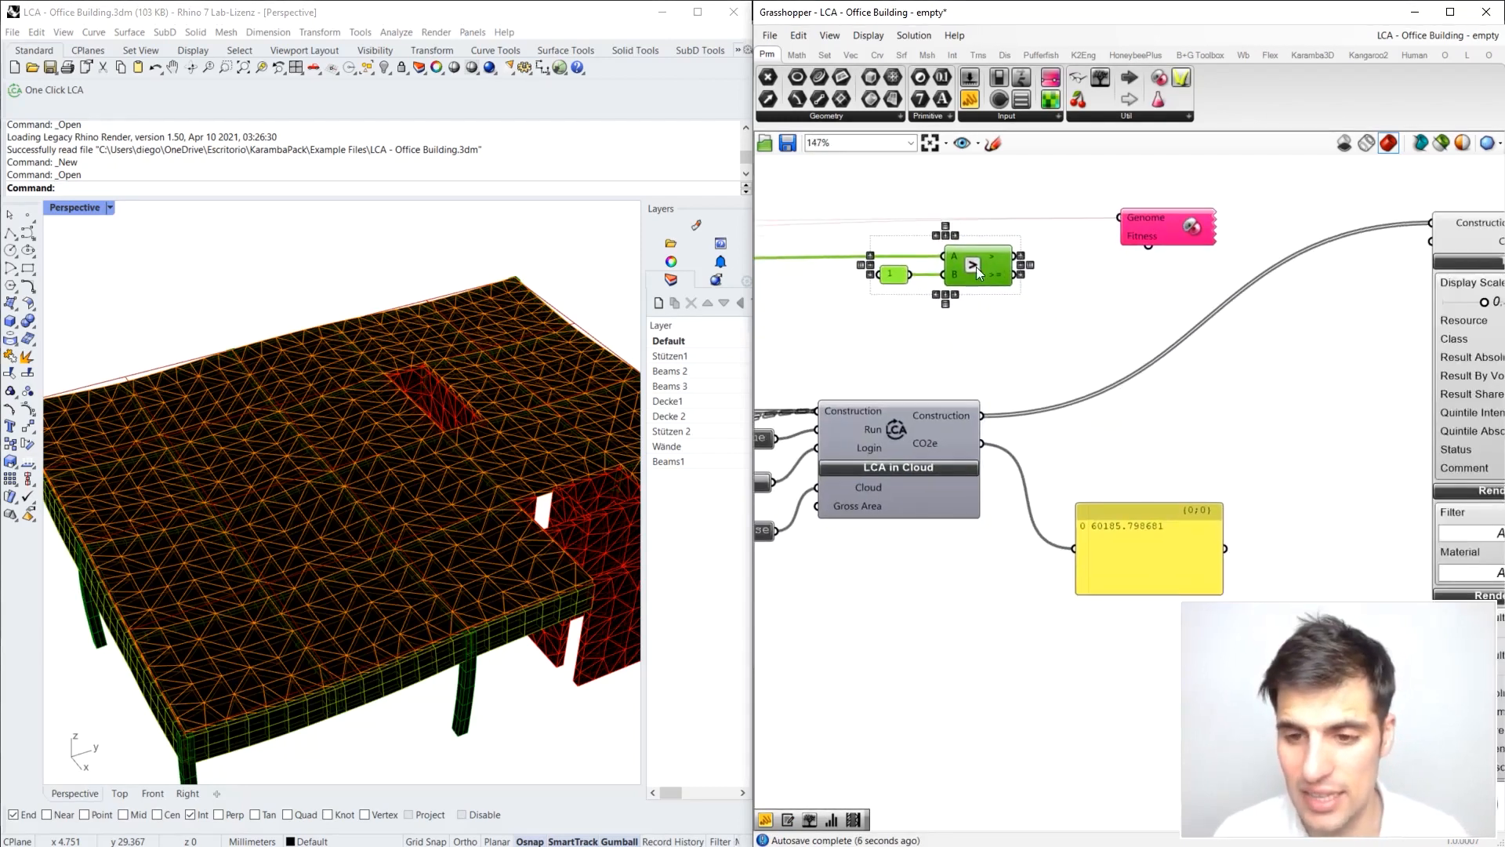
Step: Add an Addition component beside the LCA in Cloud component and connect the CO2e output to its B input
double_click(1103, 302)
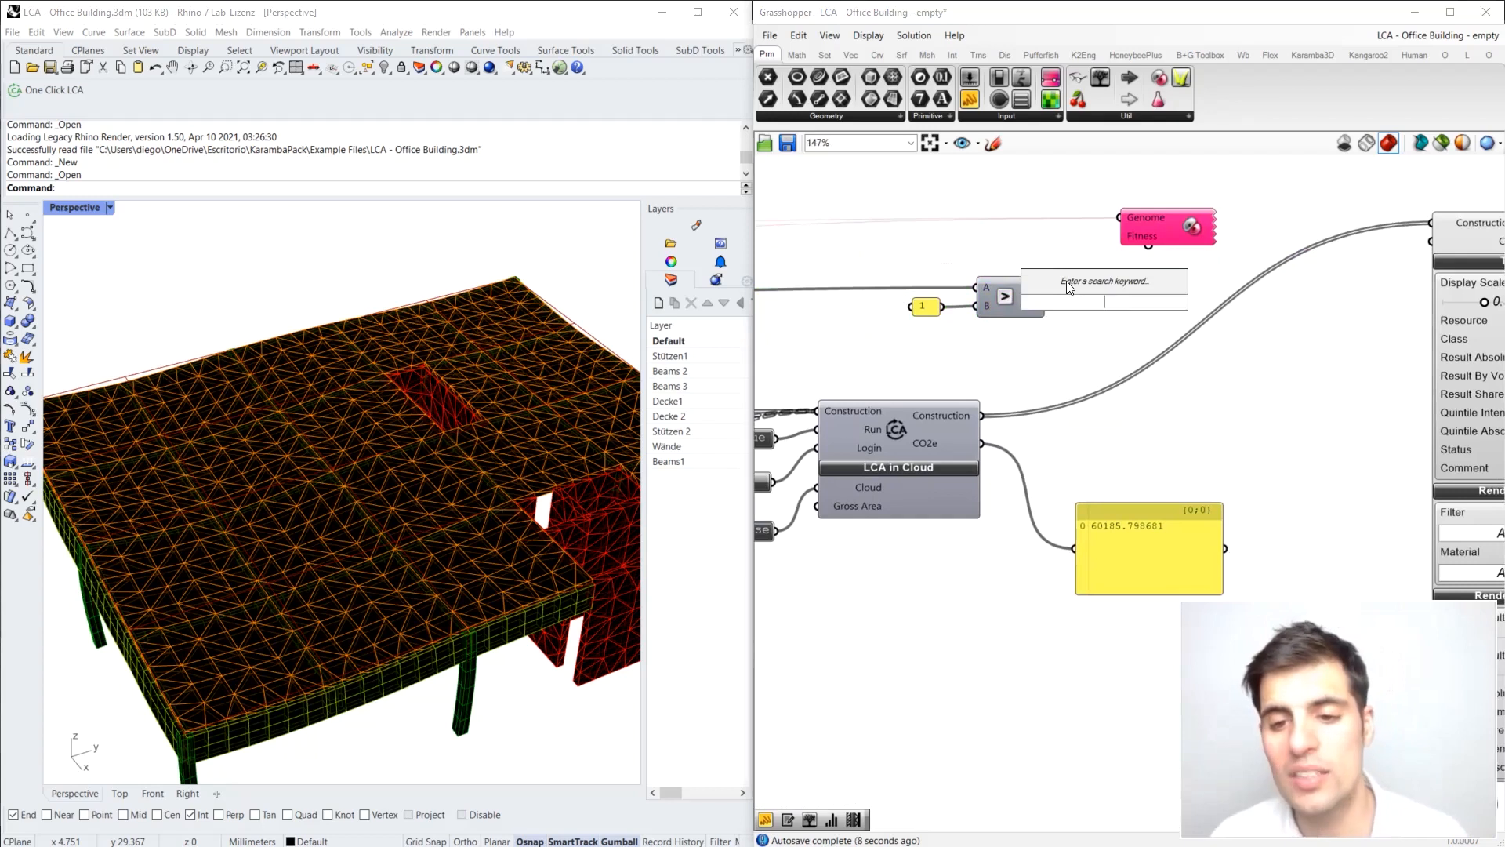
double_click(1191, 401)
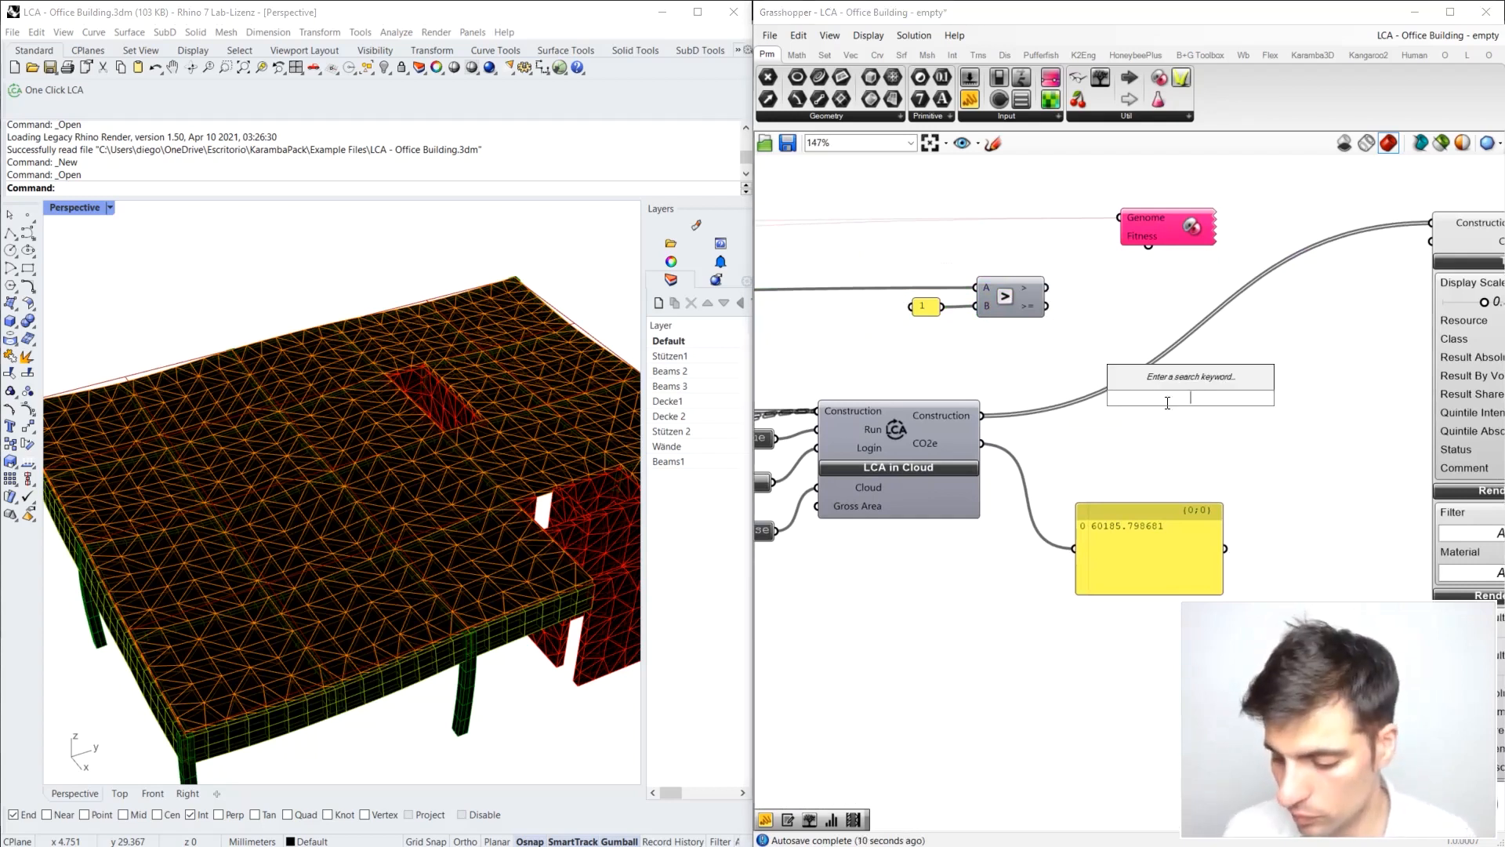
type("+")
key("Return")
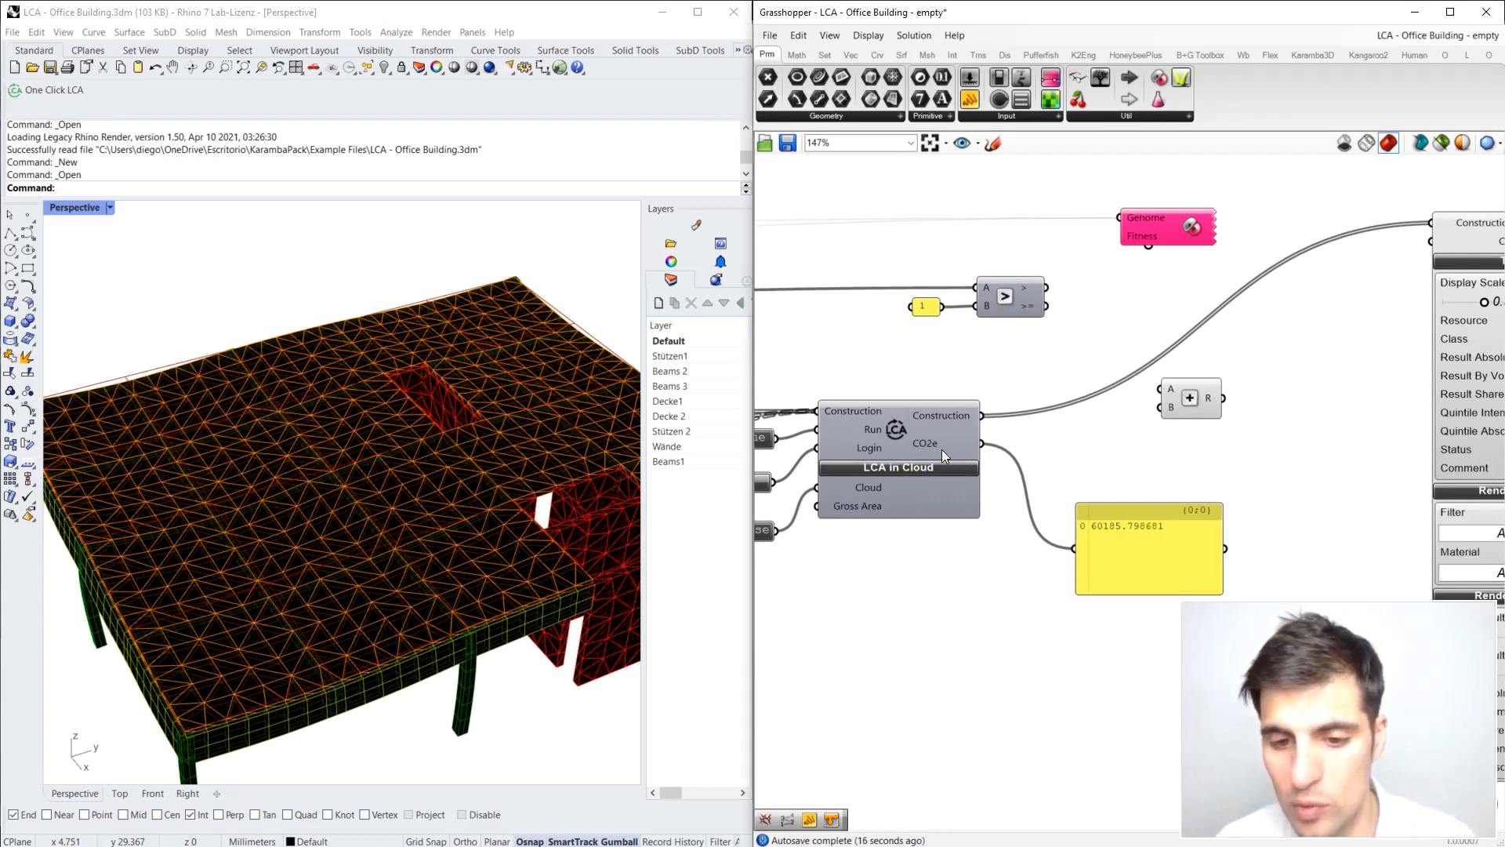
left_click_drag(982, 444, 1222, 397)
Step: Add a Stream Filter component and connect the Larger Than component's > output to its G input
left_click(1133, 335)
double_click(1133, 332)
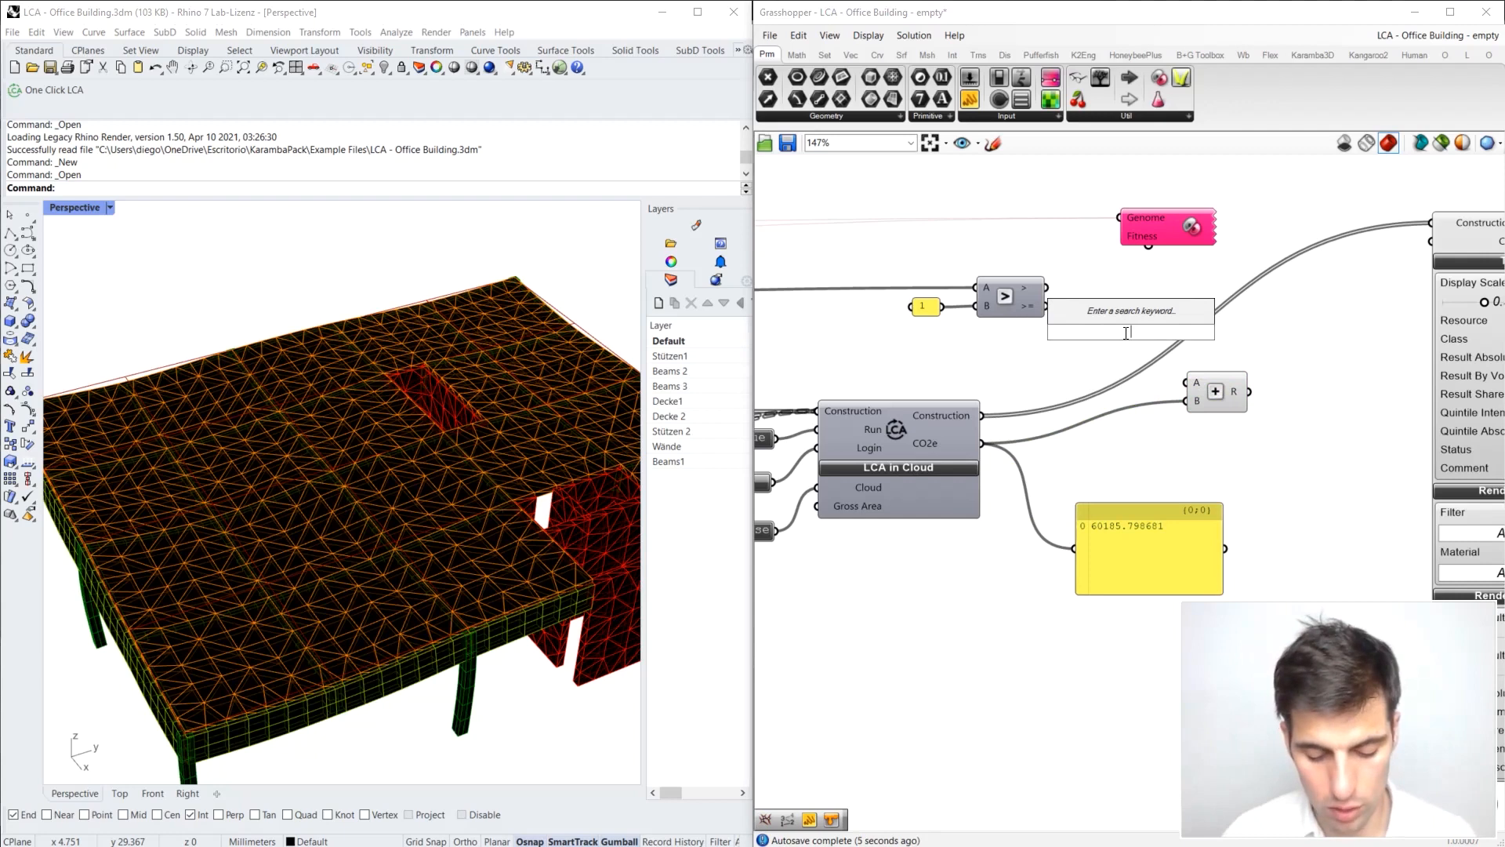
type("strea")
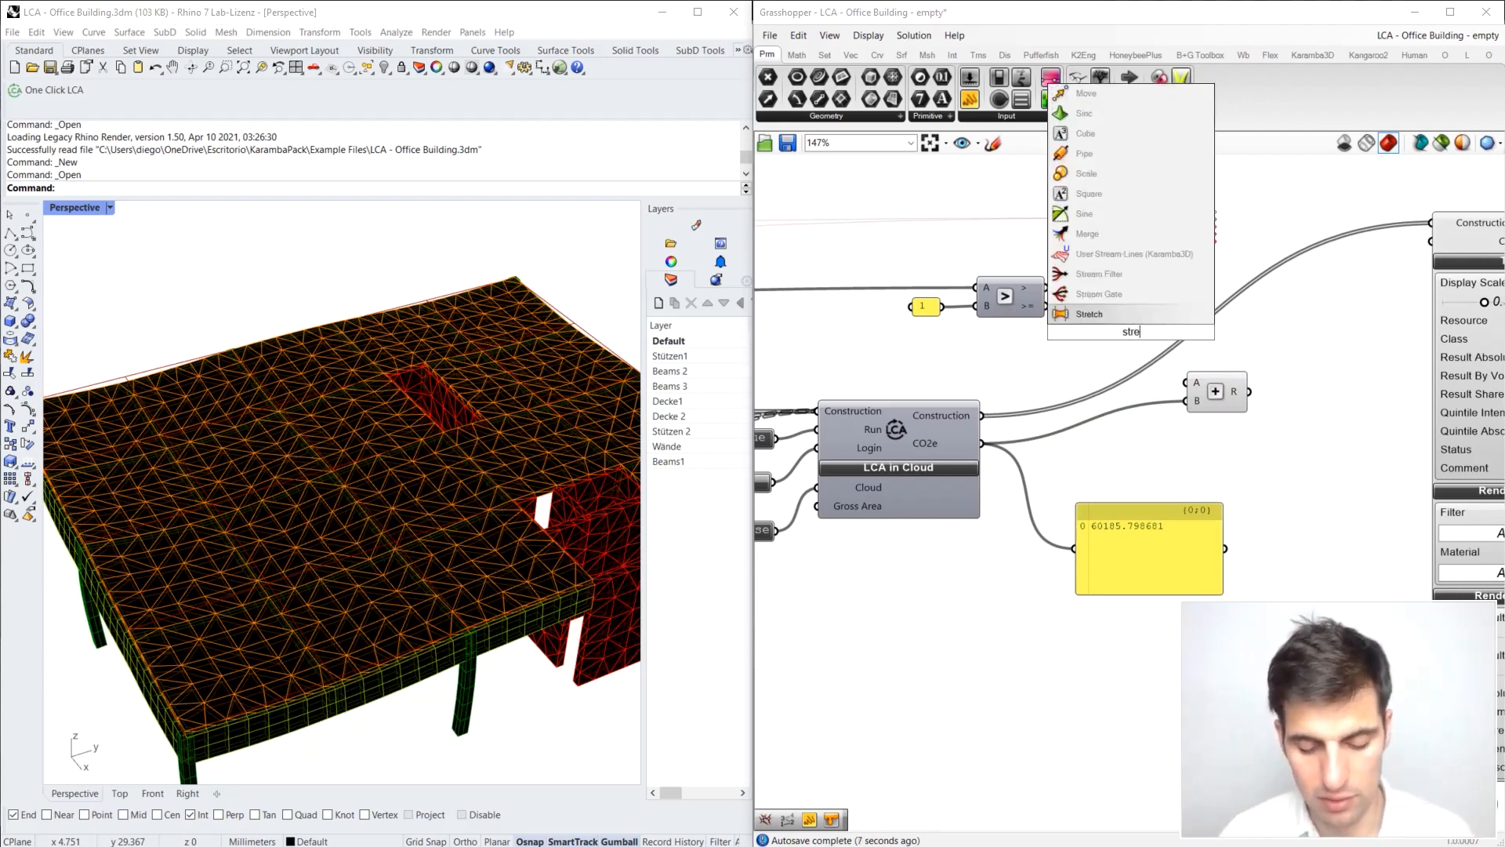
left_click(1099, 313)
scroll(1136, 319, "up", 1)
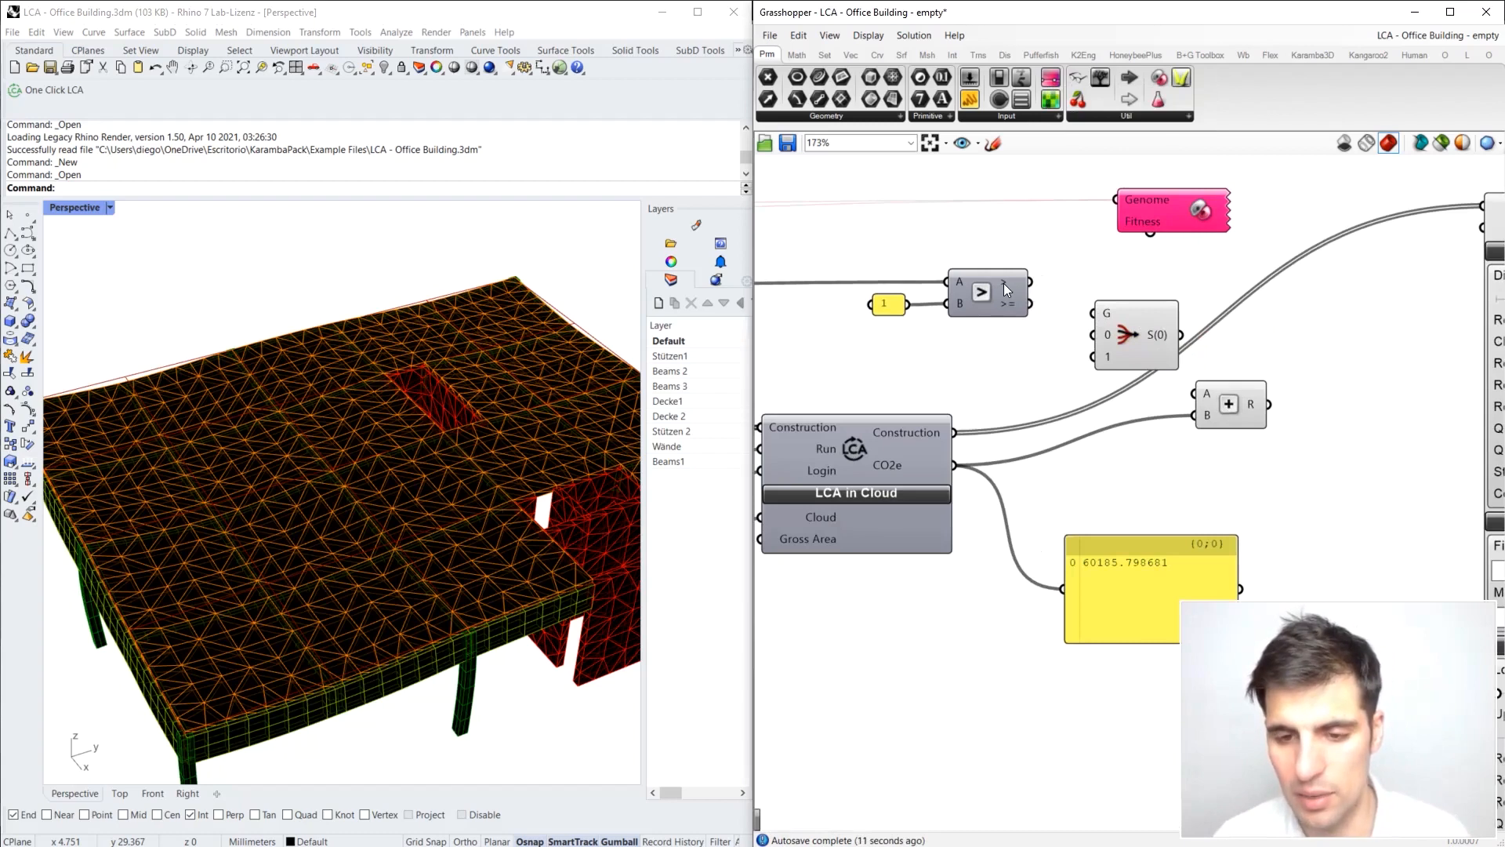
left_click_drag(1034, 283, 1125, 322)
Step: Add a panel containing 0 for the Stream Filter's 0 input
double_click(1065, 343)
left_click(1006, 370)
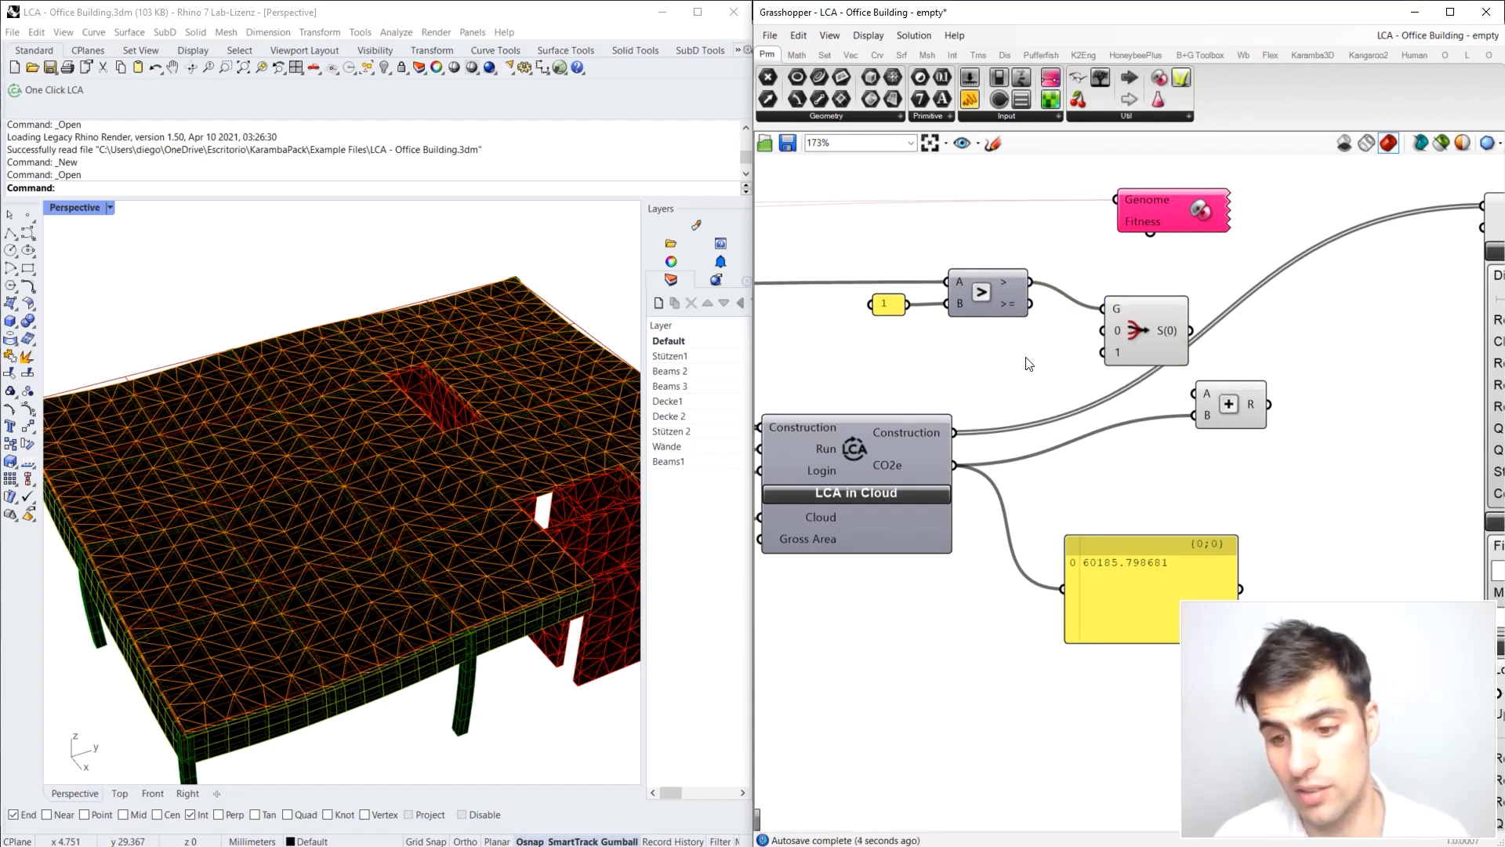
double_click(1042, 340)
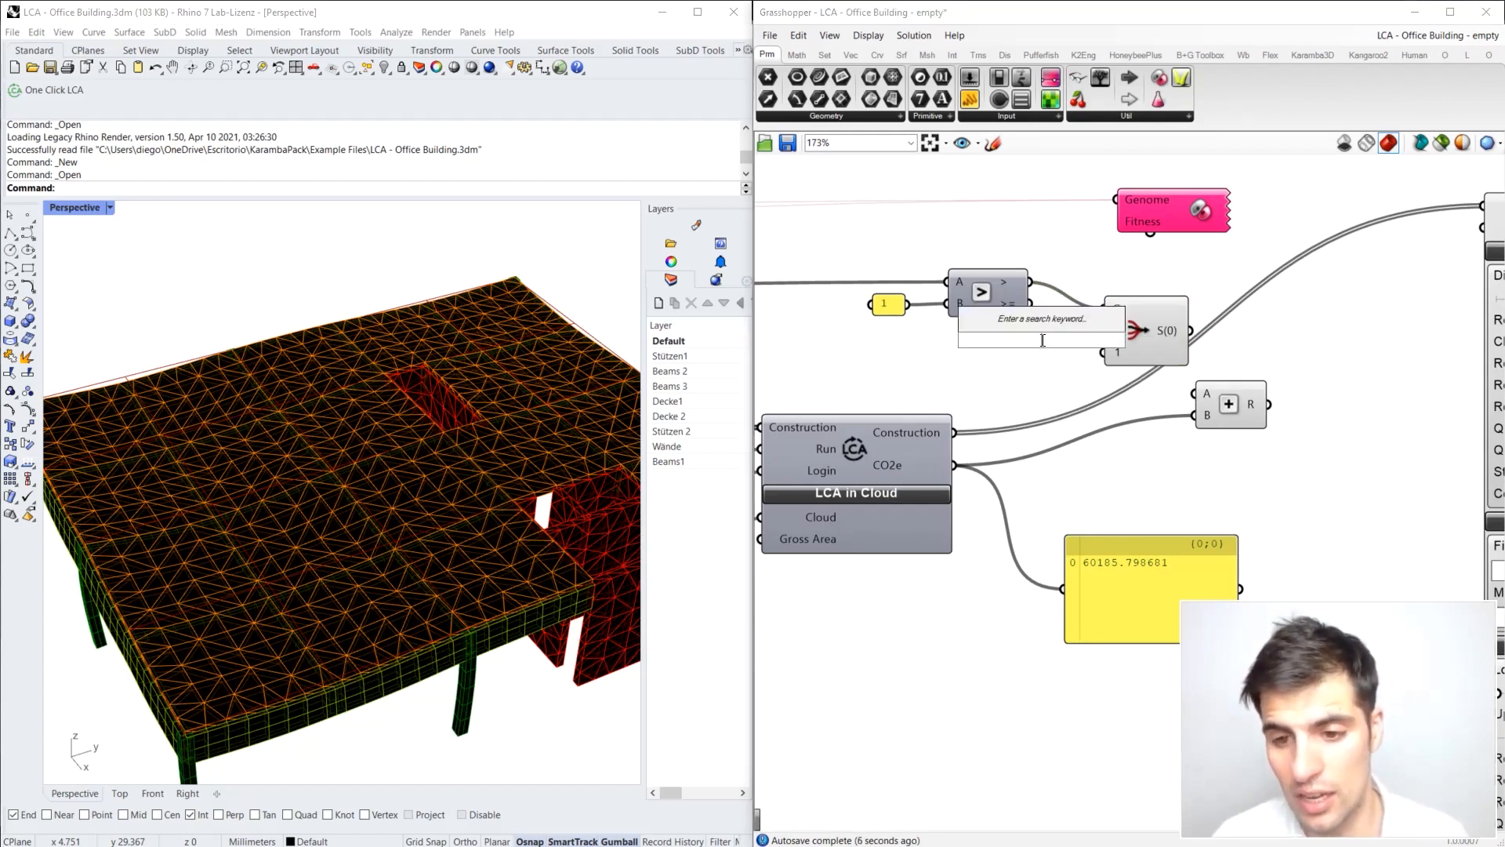
type("\"")
key("Return")
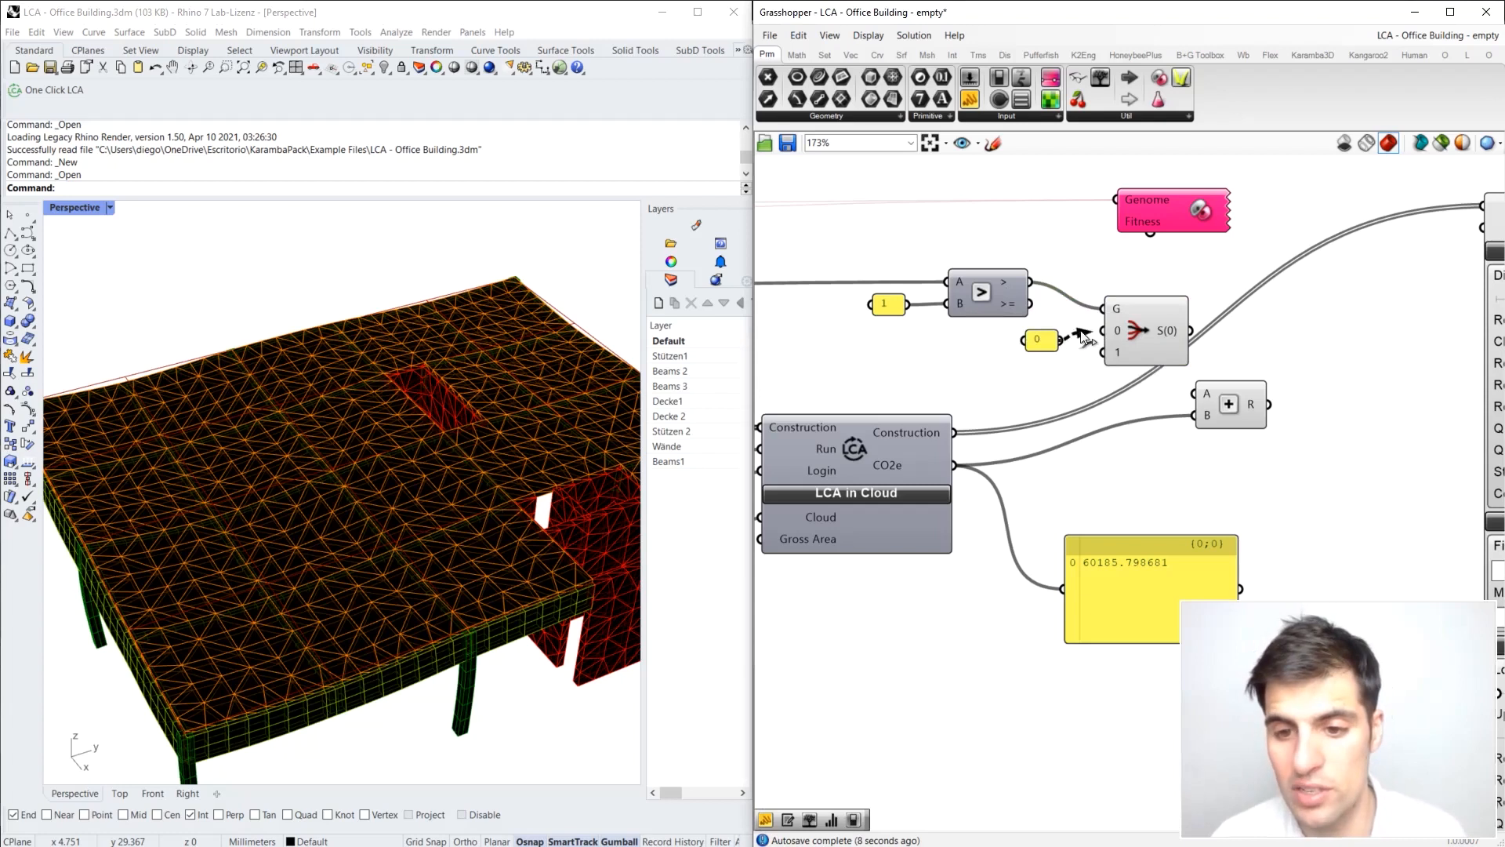
Step: Add a number slider with the value 1000000 and connect it to the Stream Filter's 1 input
double_click(1016, 365)
type("1000000")
key("Return")
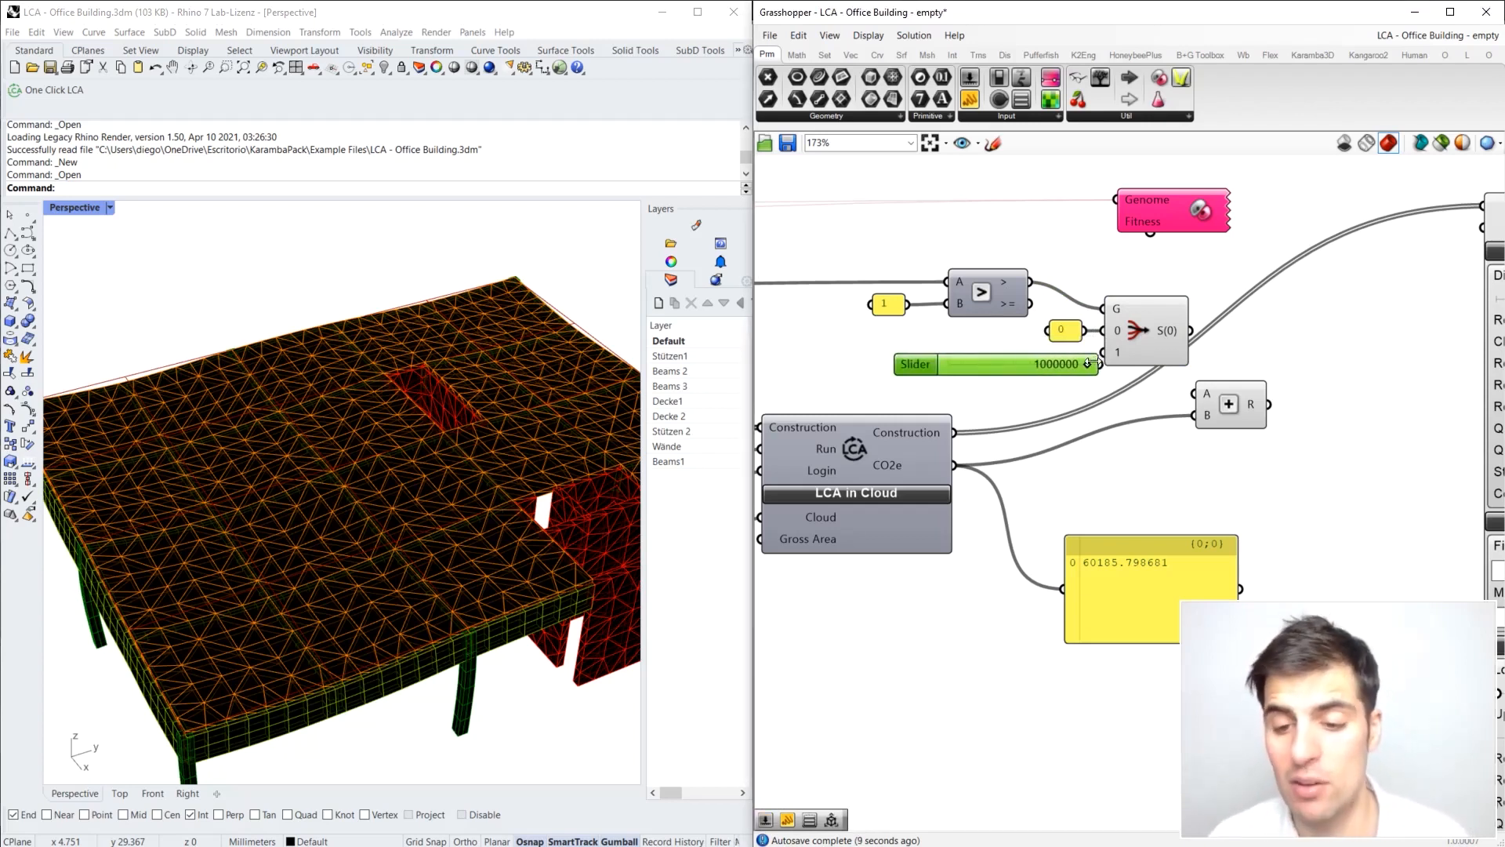
left_click_drag(1071, 363, 1104, 352)
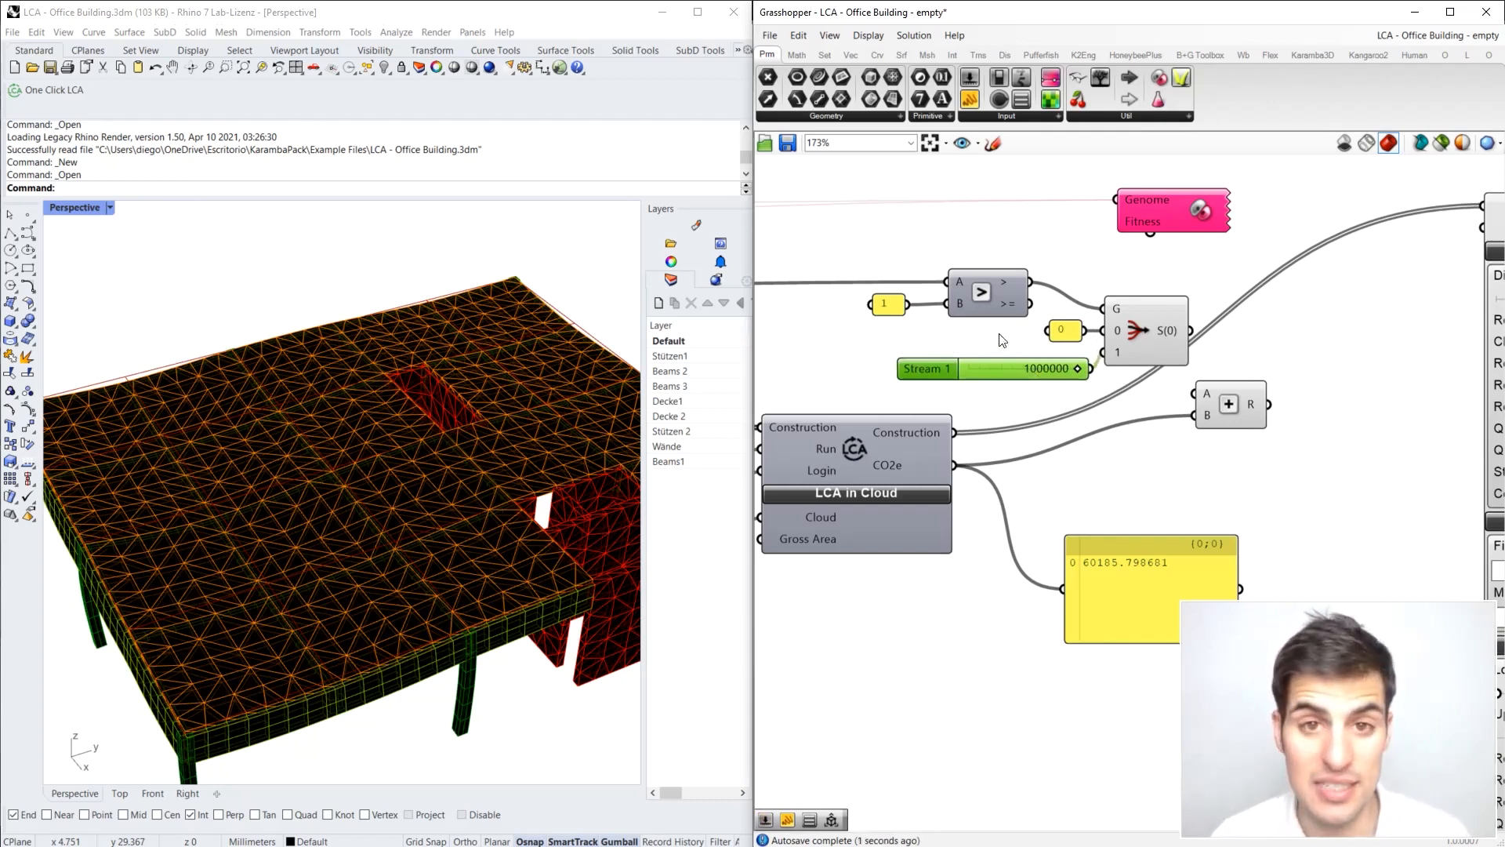
Step: Shift the Addition component slightly aside and connect the Stream Filter's S(0) output to its A input
right_click_drag(1162, 303, 1051, 306)
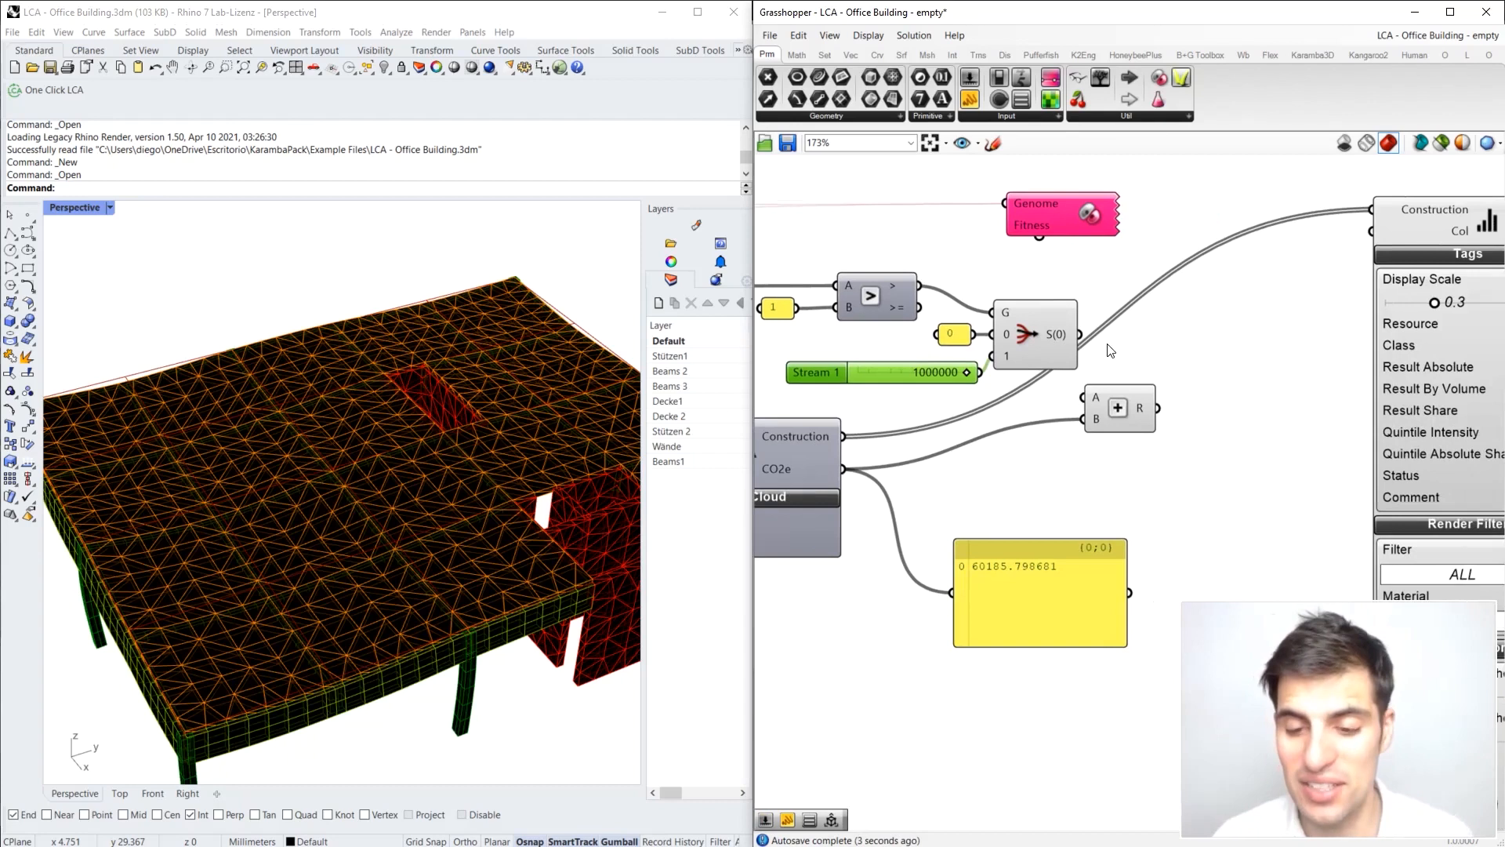
left_click_drag(1116, 405, 1150, 393)
left_click_drag(1080, 333, 1116, 385)
mouse_move(1174, 402)
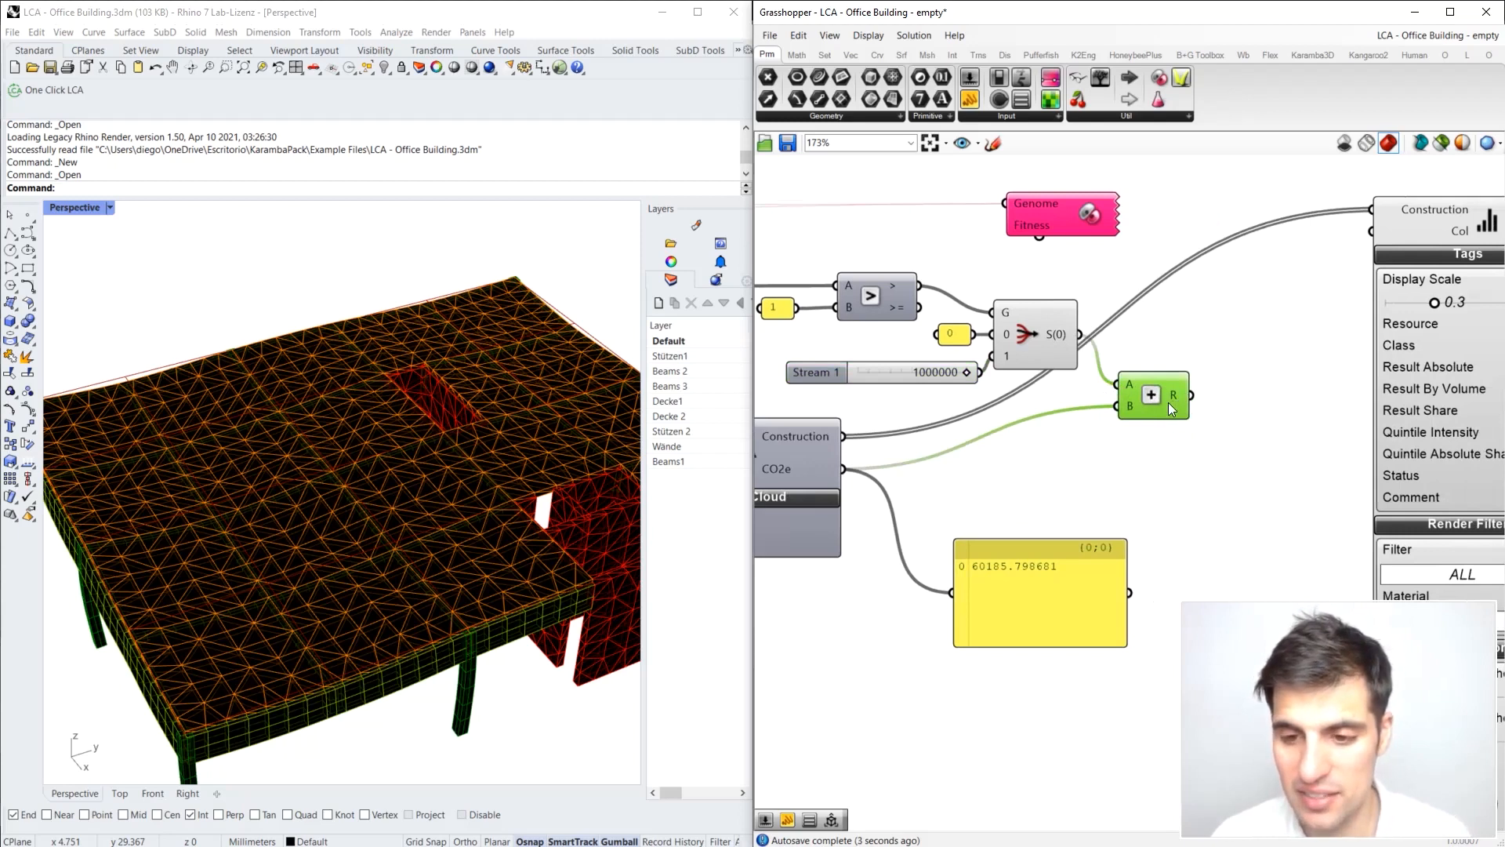
Step: Add a panel and connect it to the Addition component's R output
double_click(1220, 496)
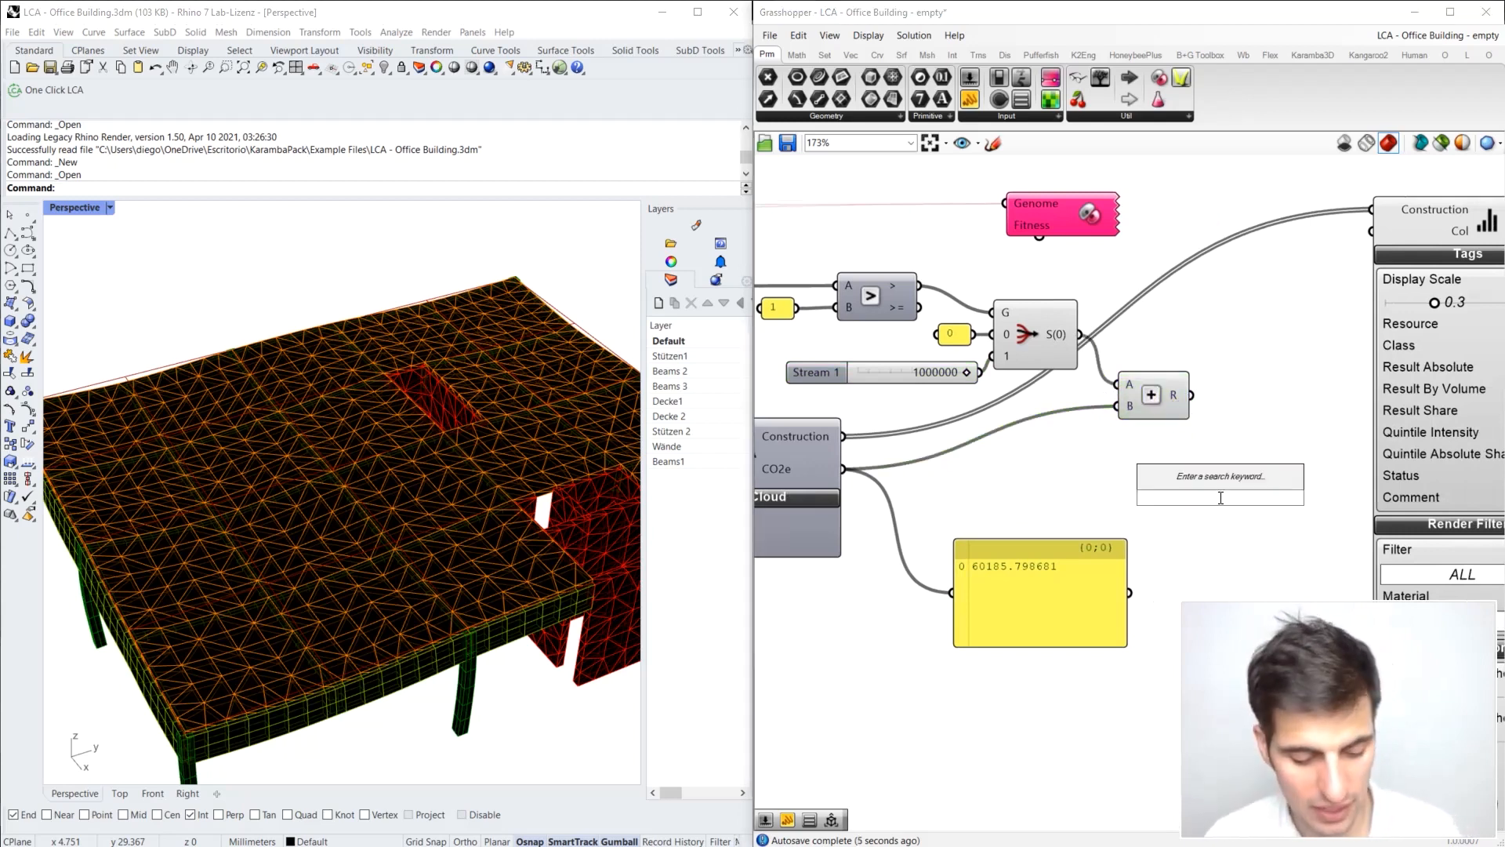
type("panel")
key("Return")
left_click_drag(1134, 510, 1227, 395)
Step: Move the Addition result panel upstream above the second Shell Const section's height slider and set that height to 10 cm
scroll(1231, 380, "down", 10)
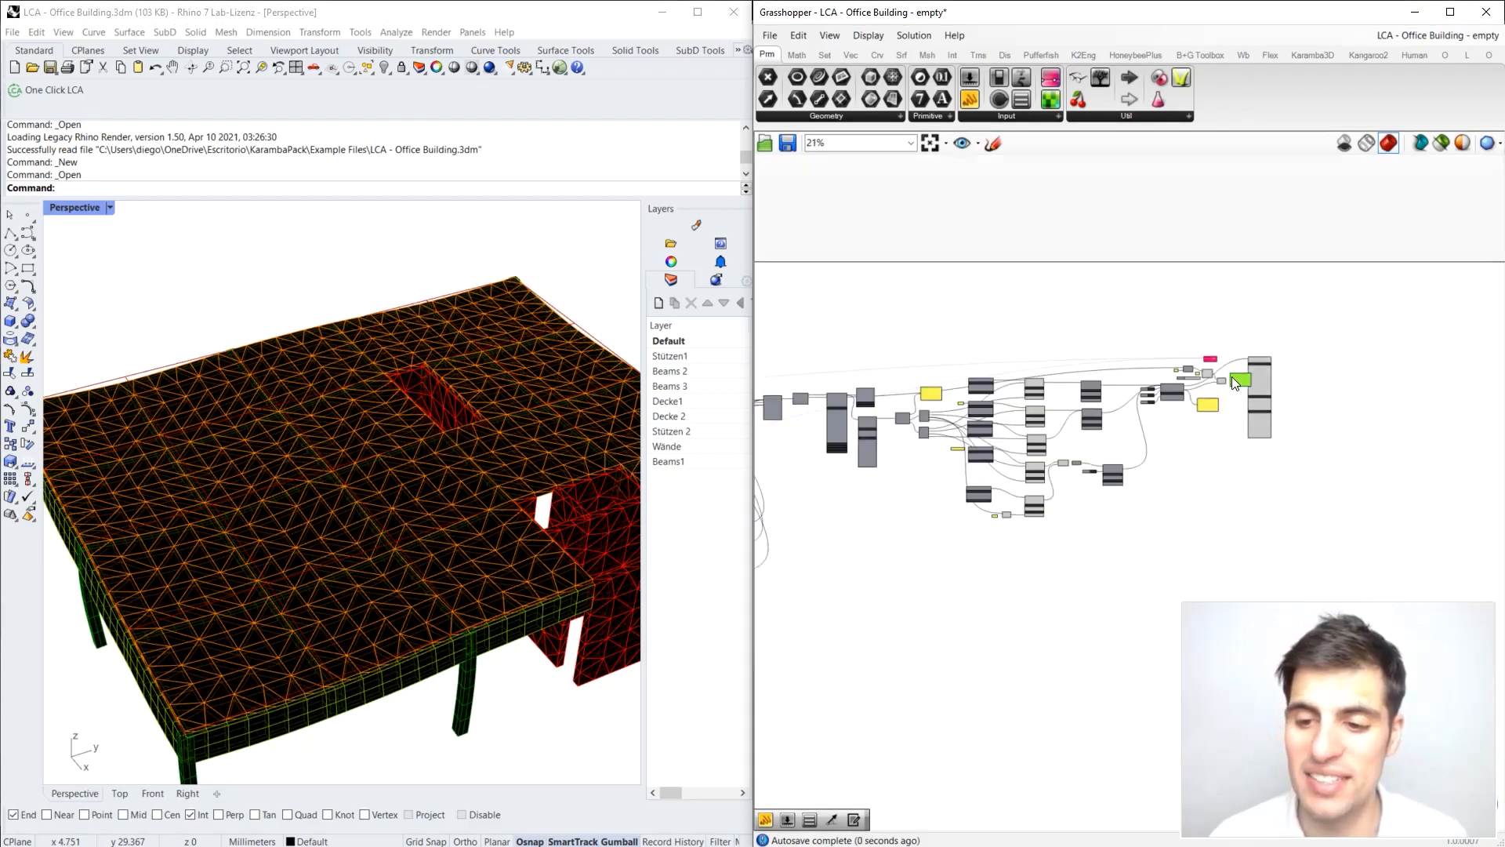
left_click_drag(1247, 382, 1106, 348)
scroll(1106, 349, "up", 10)
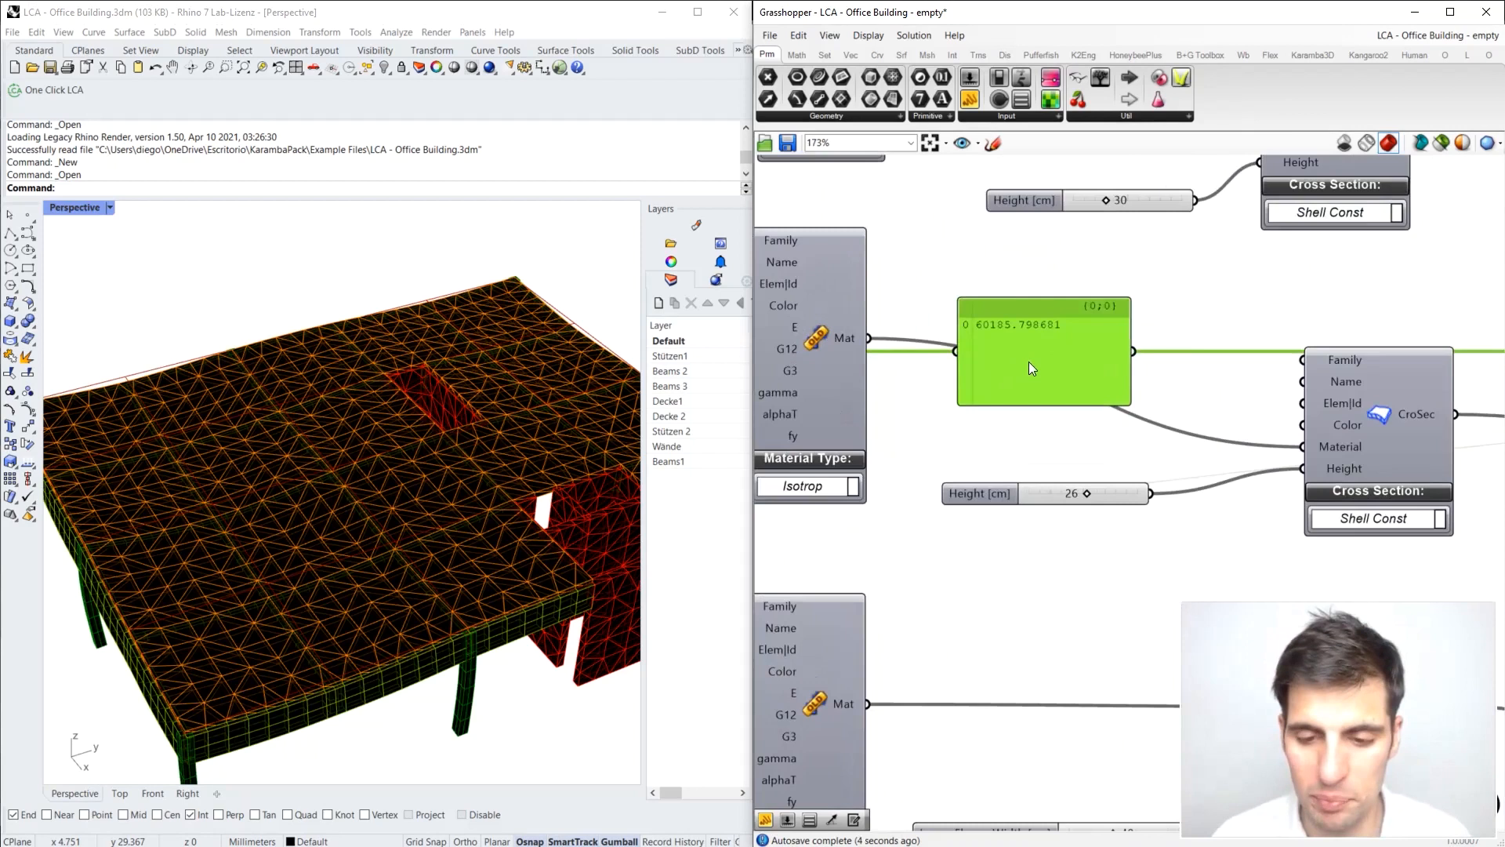
right_click_drag(1080, 433, 1063, 416)
left_click_drag(1065, 480, 1013, 476)
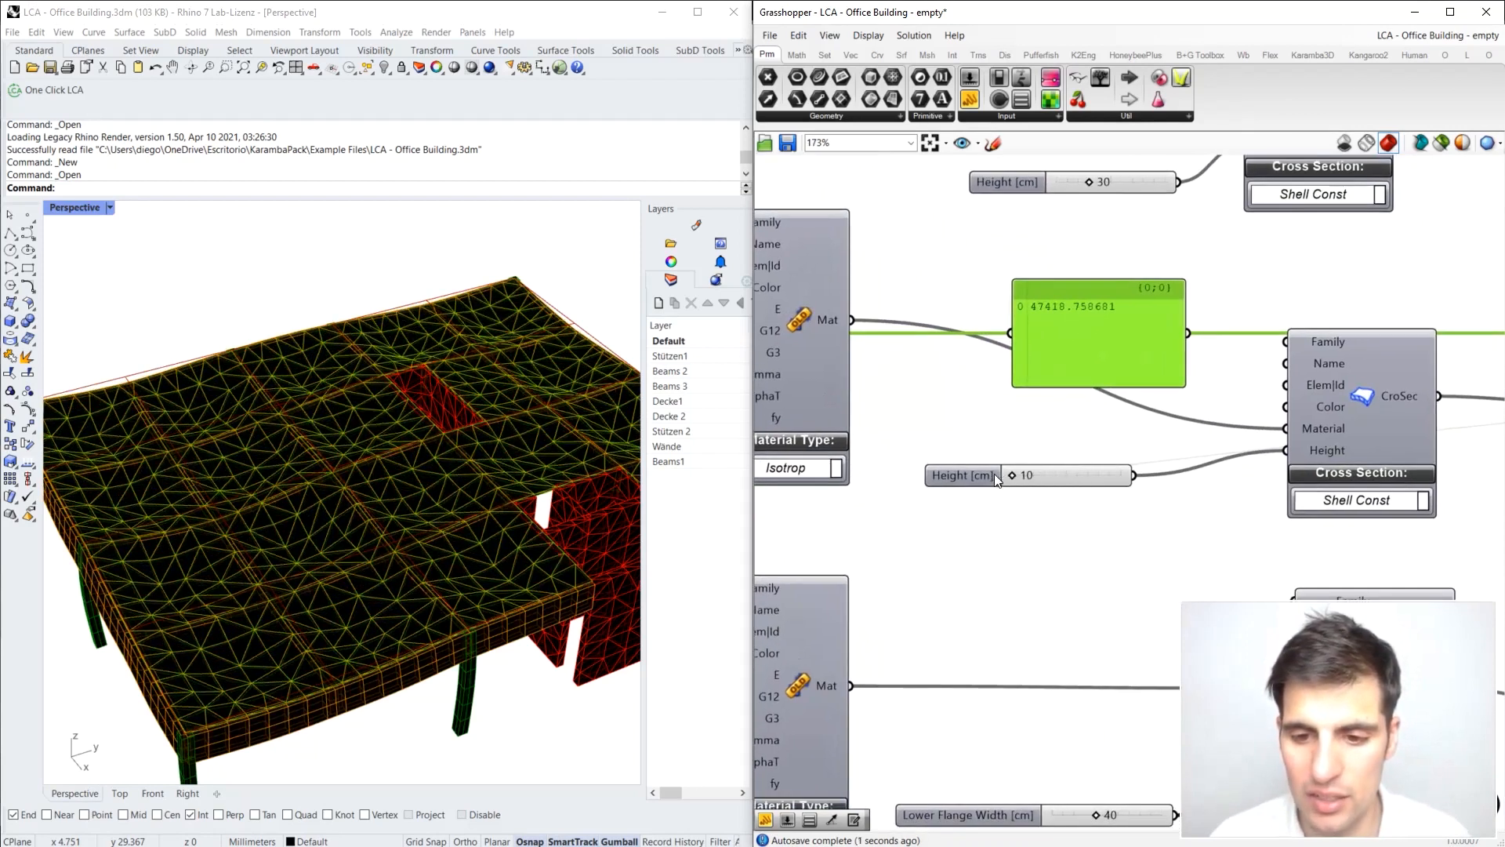
Step: Bring the result panel beside the height-driven Trapezoid section, set its height to 64 cm and inspect the model's deformation
scroll(1043, 411, "down", 5)
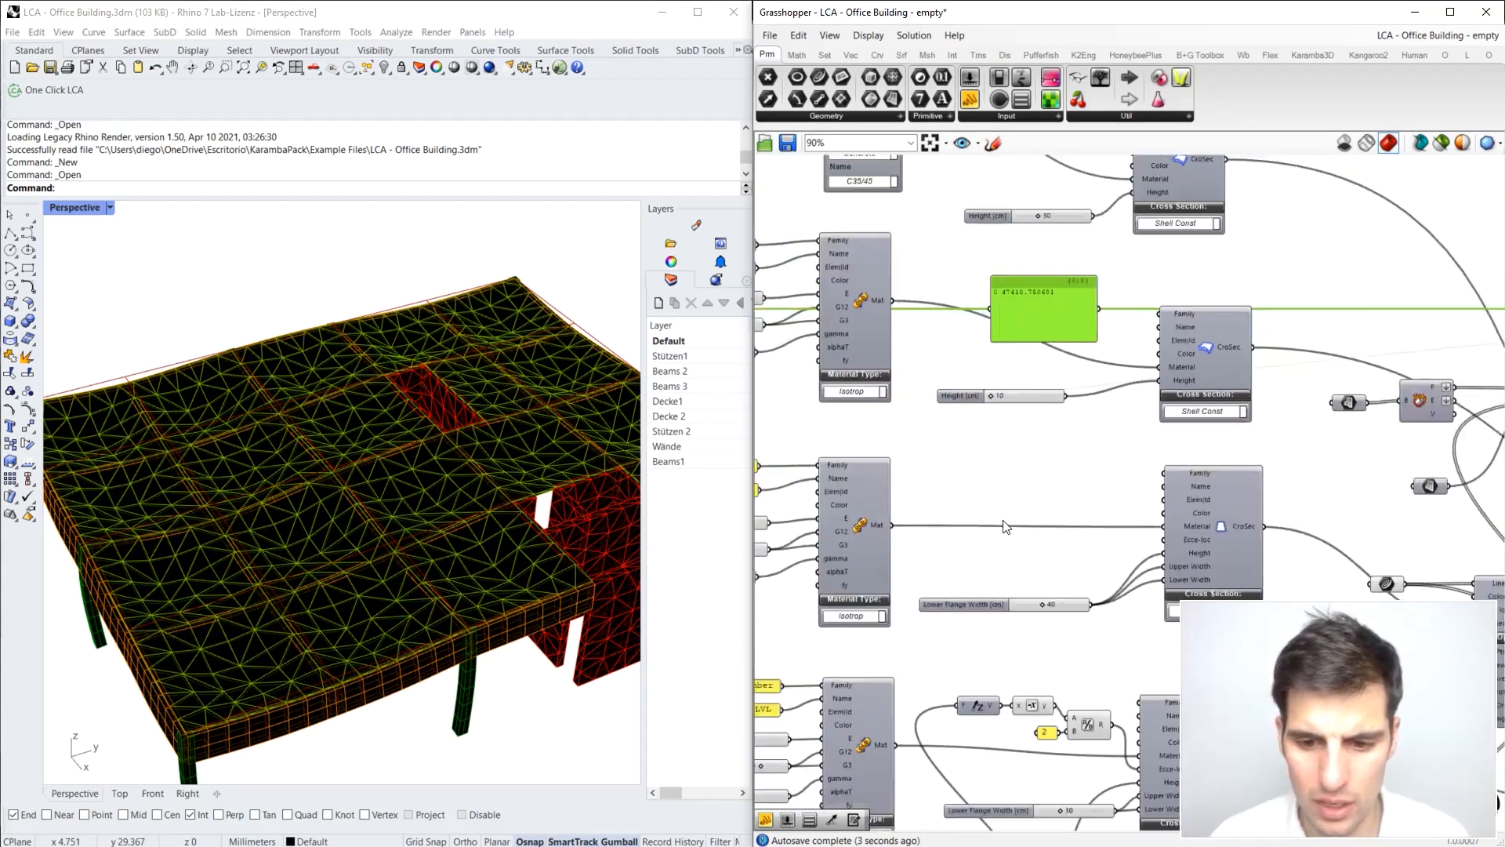
scroll(1019, 407, "up", 4)
scroll(1009, 384, "down", 4)
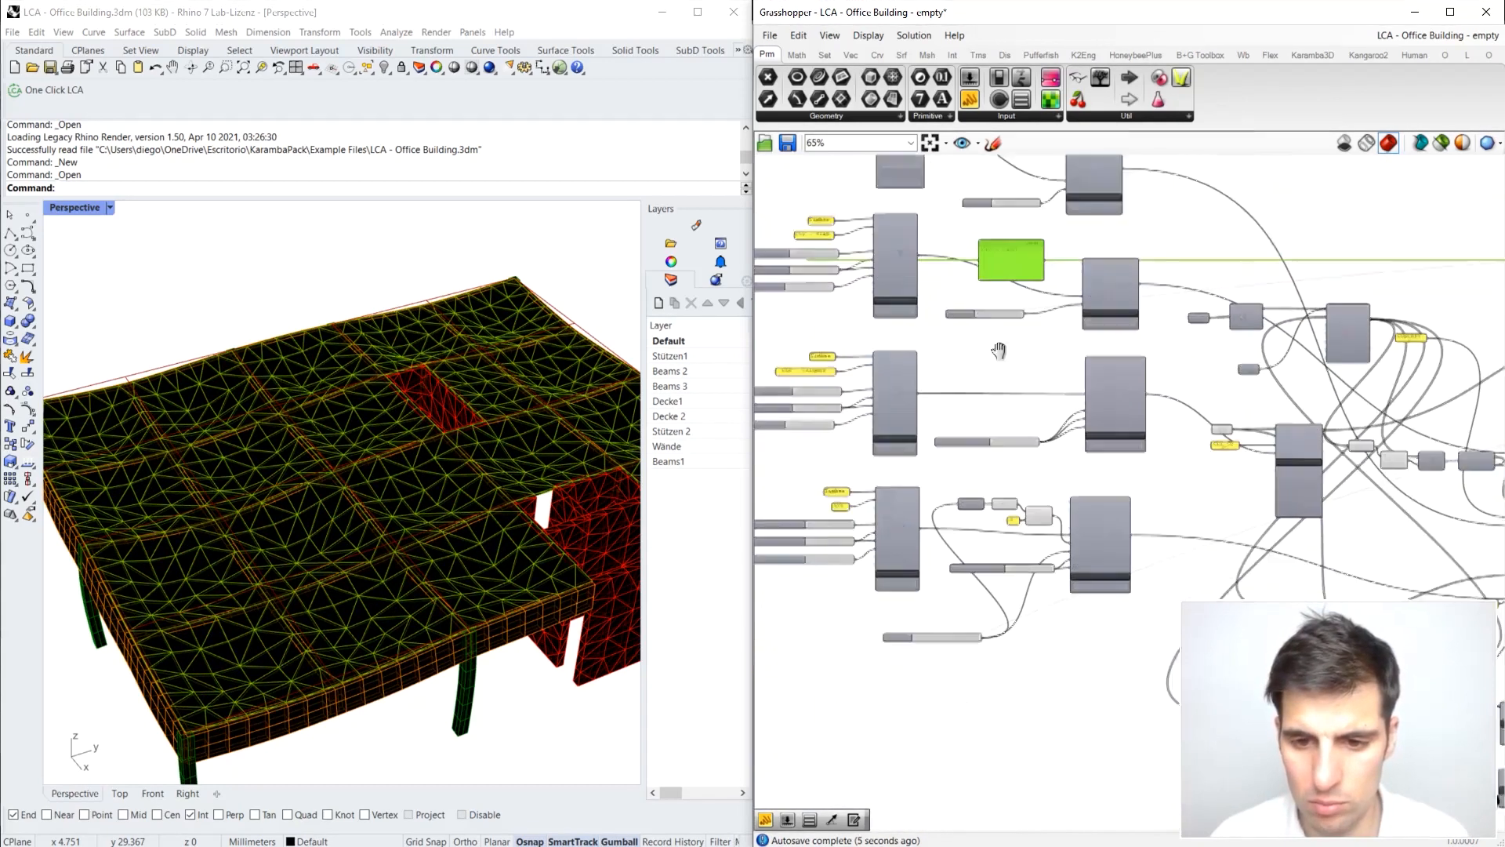
scroll(932, 571, "up", 5)
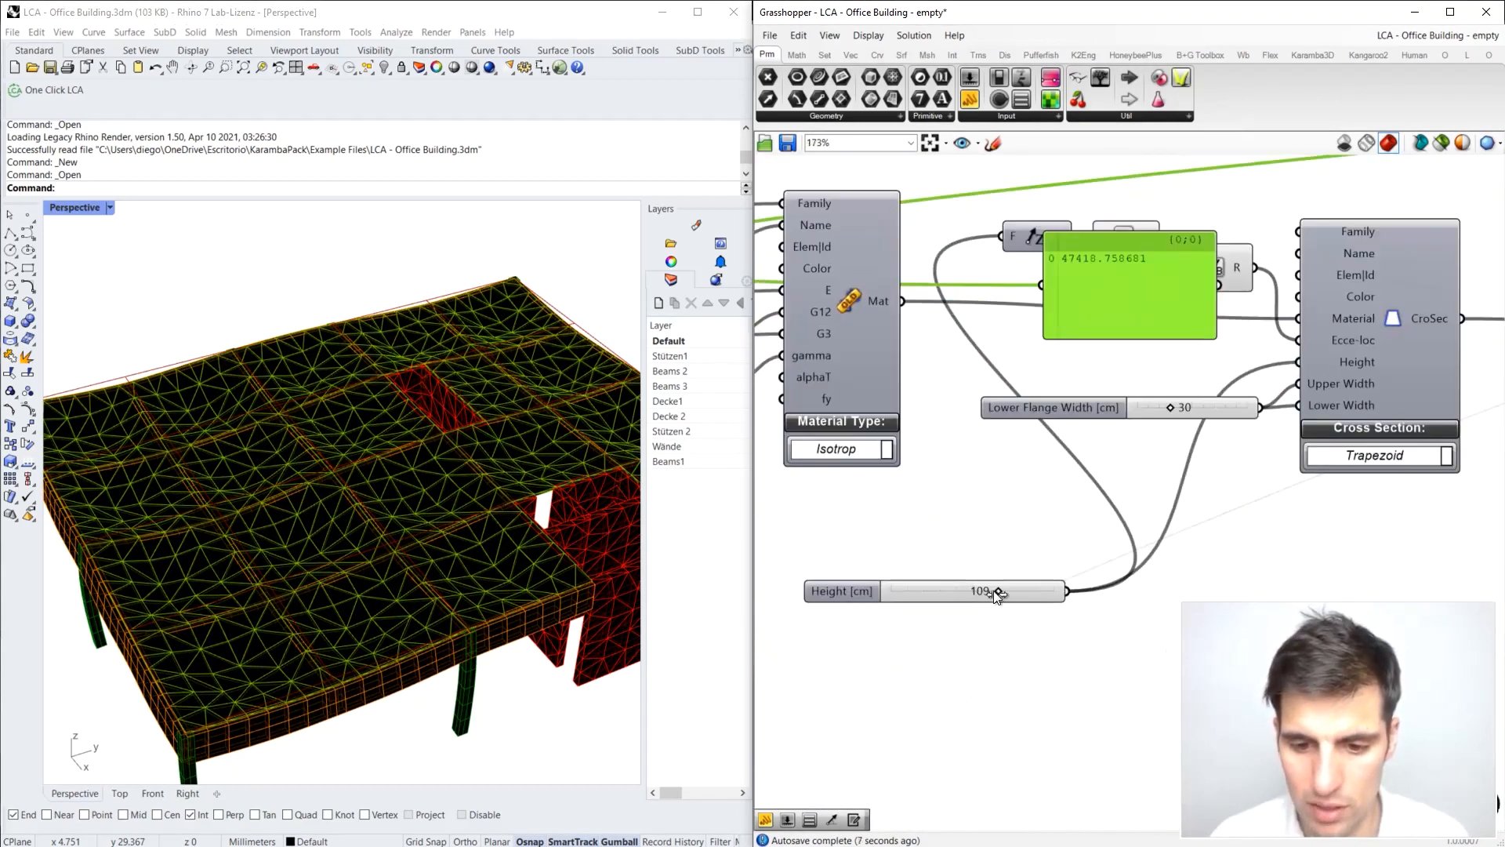
left_click_drag(963, 591, 943, 590)
left_click_drag(935, 588, 937, 590)
right_click_drag(357, 553, 376, 354)
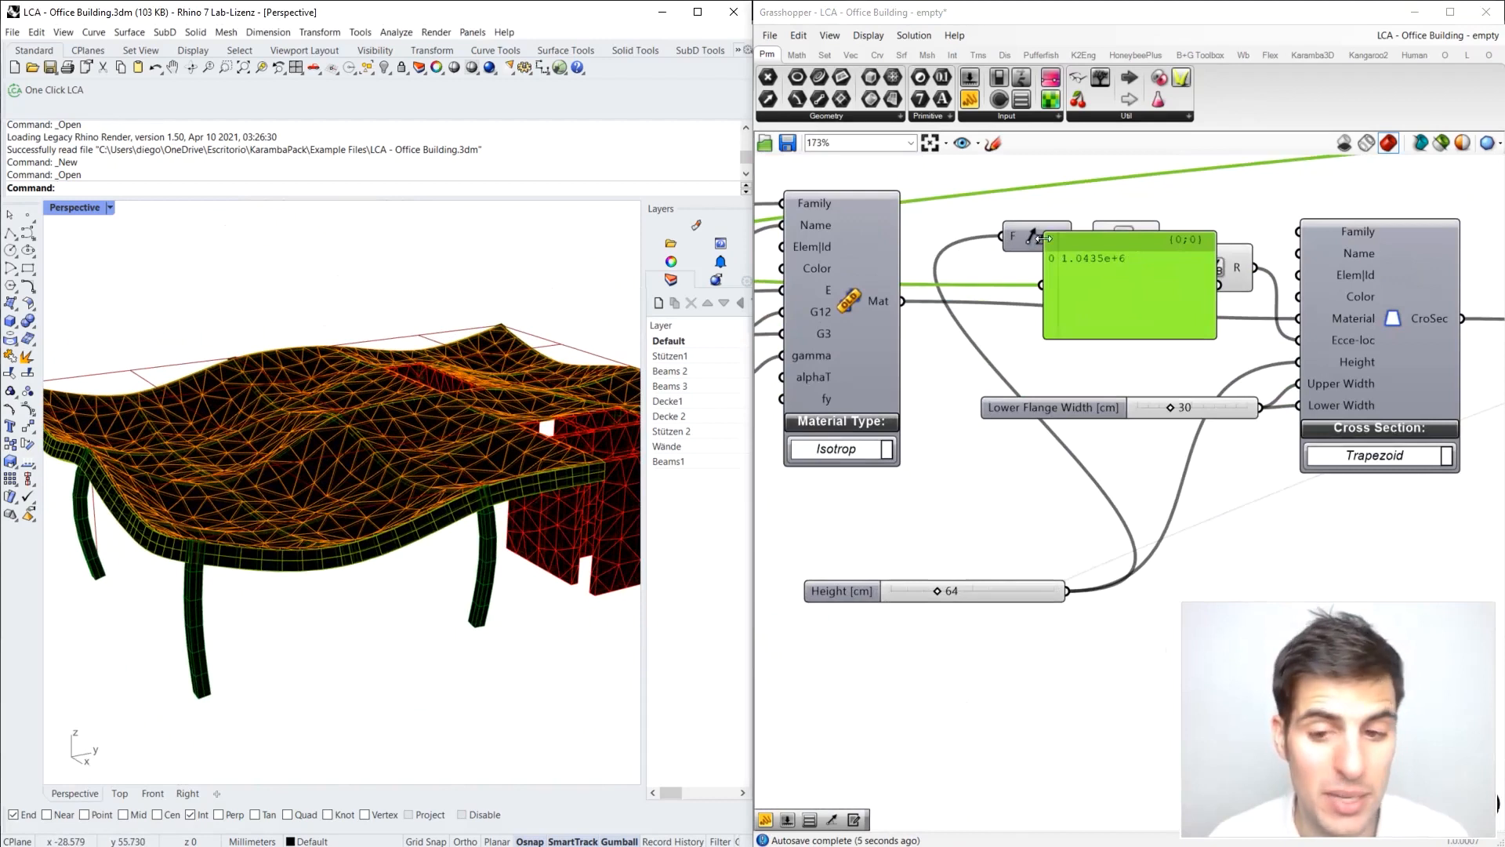
Step: Set the Trapezoid section's height to 98 cm and move the result panel back downstream, above the result Tags component
right_click_drag(1165, 271, 1055, 309)
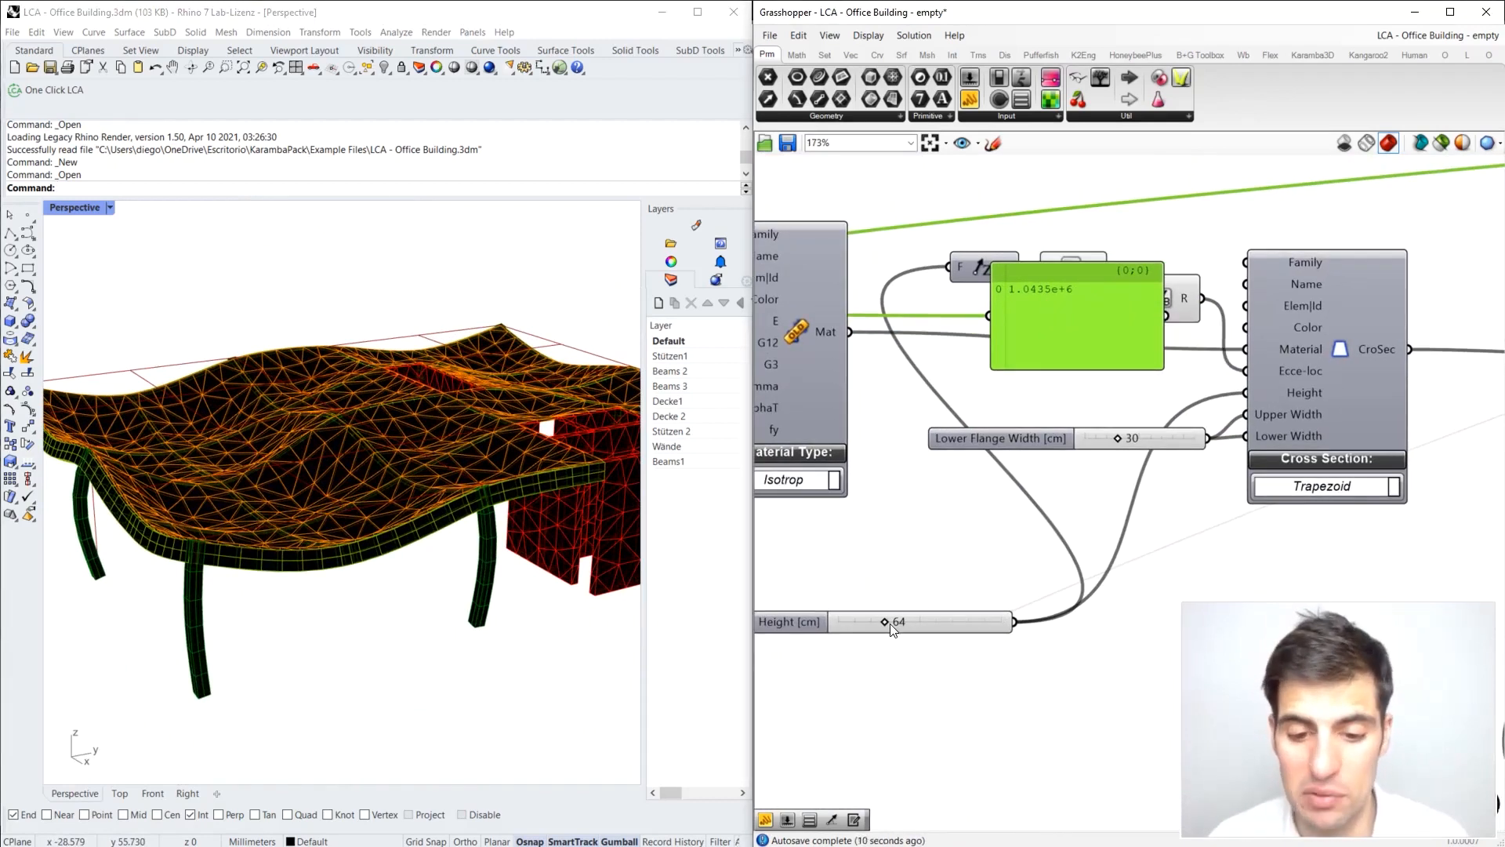
left_click_drag(883, 623, 930, 623)
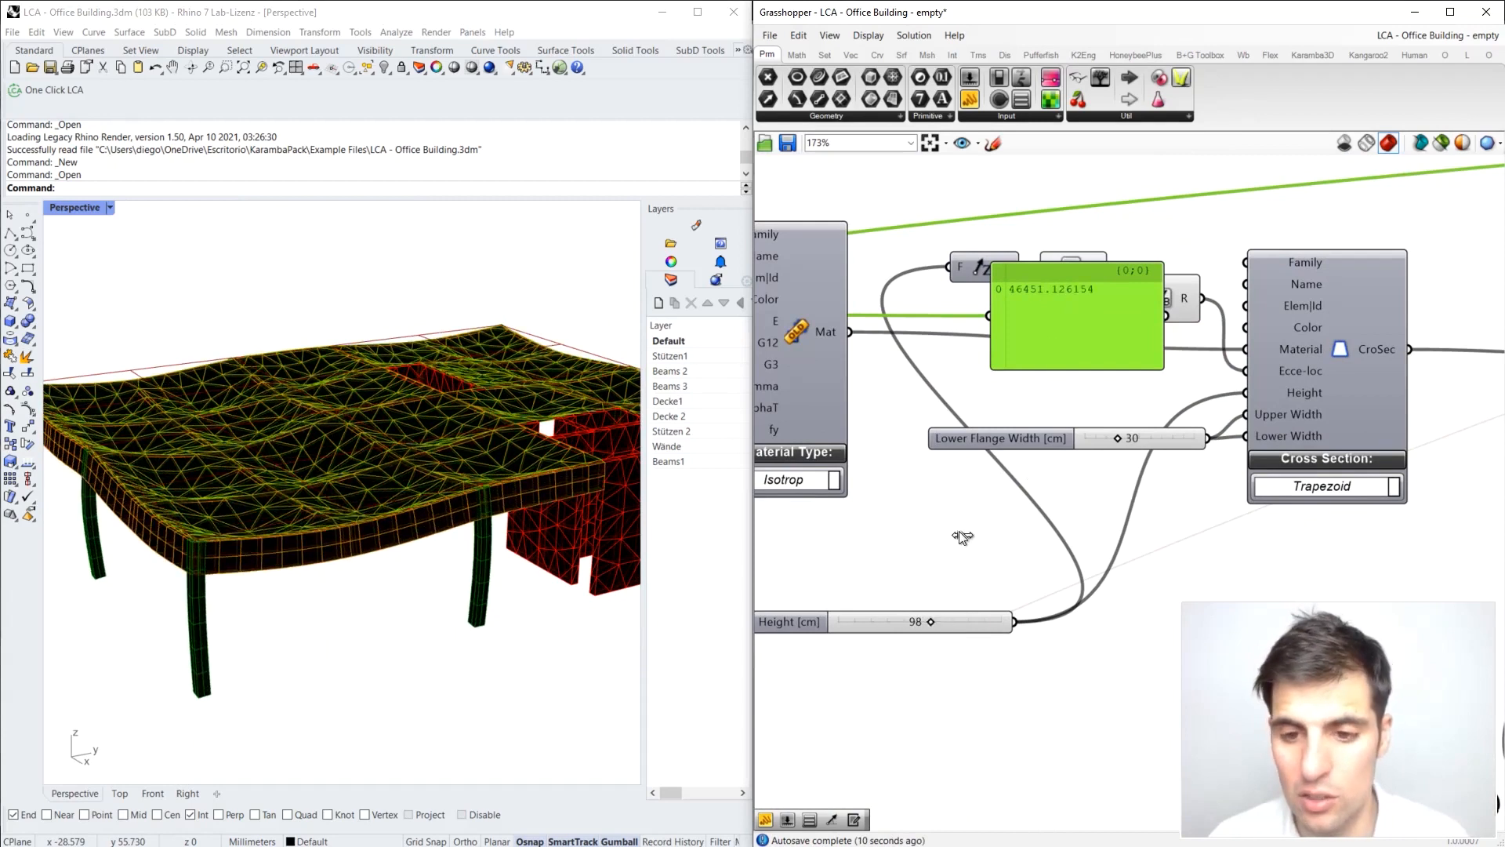
scroll(958, 543, "down", 7)
left_click(1399, 234)
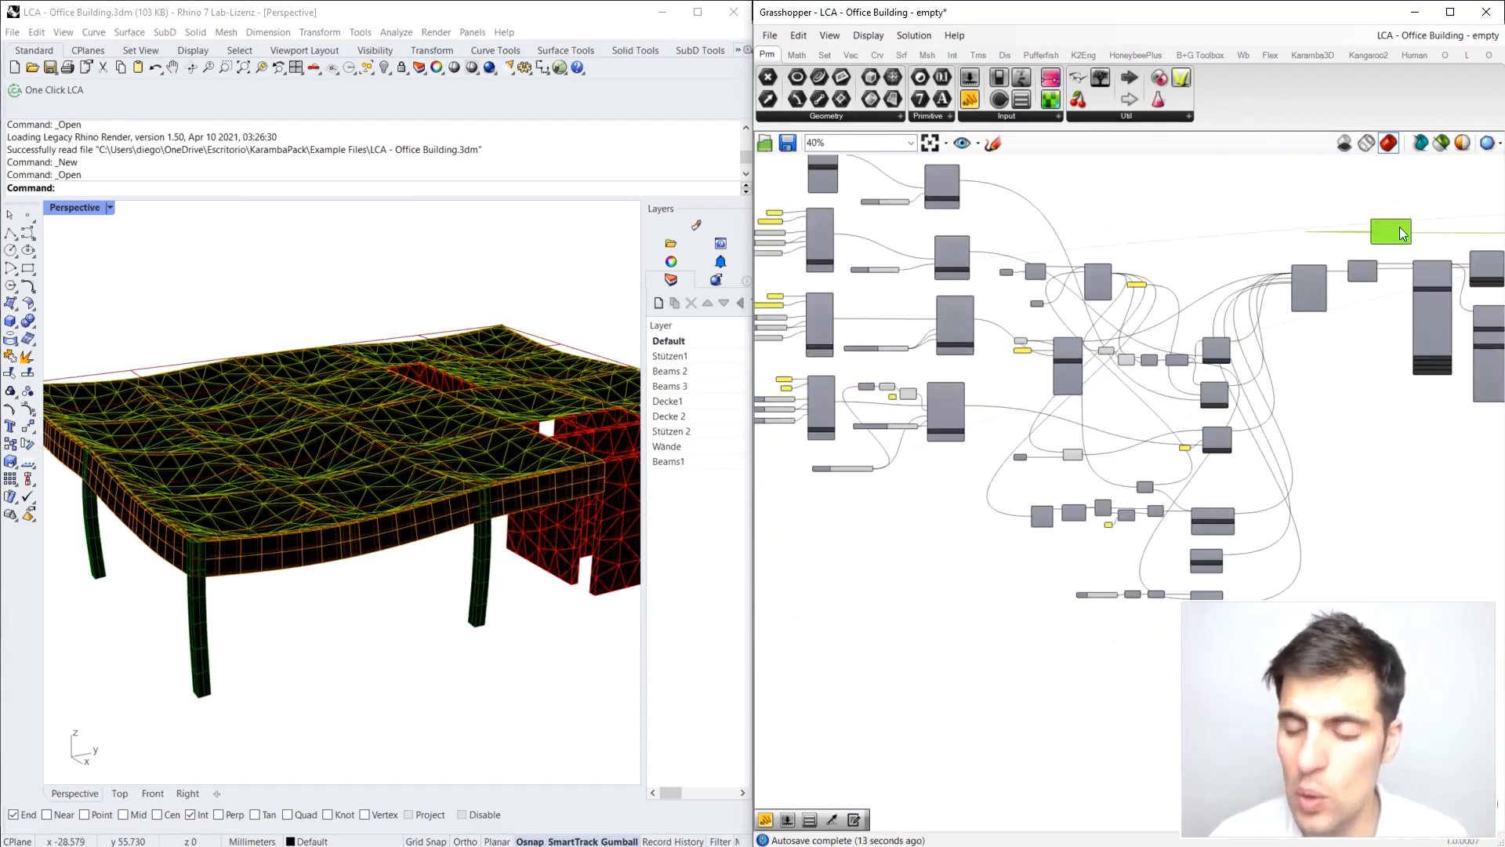
scroll(1400, 235, "down", 3)
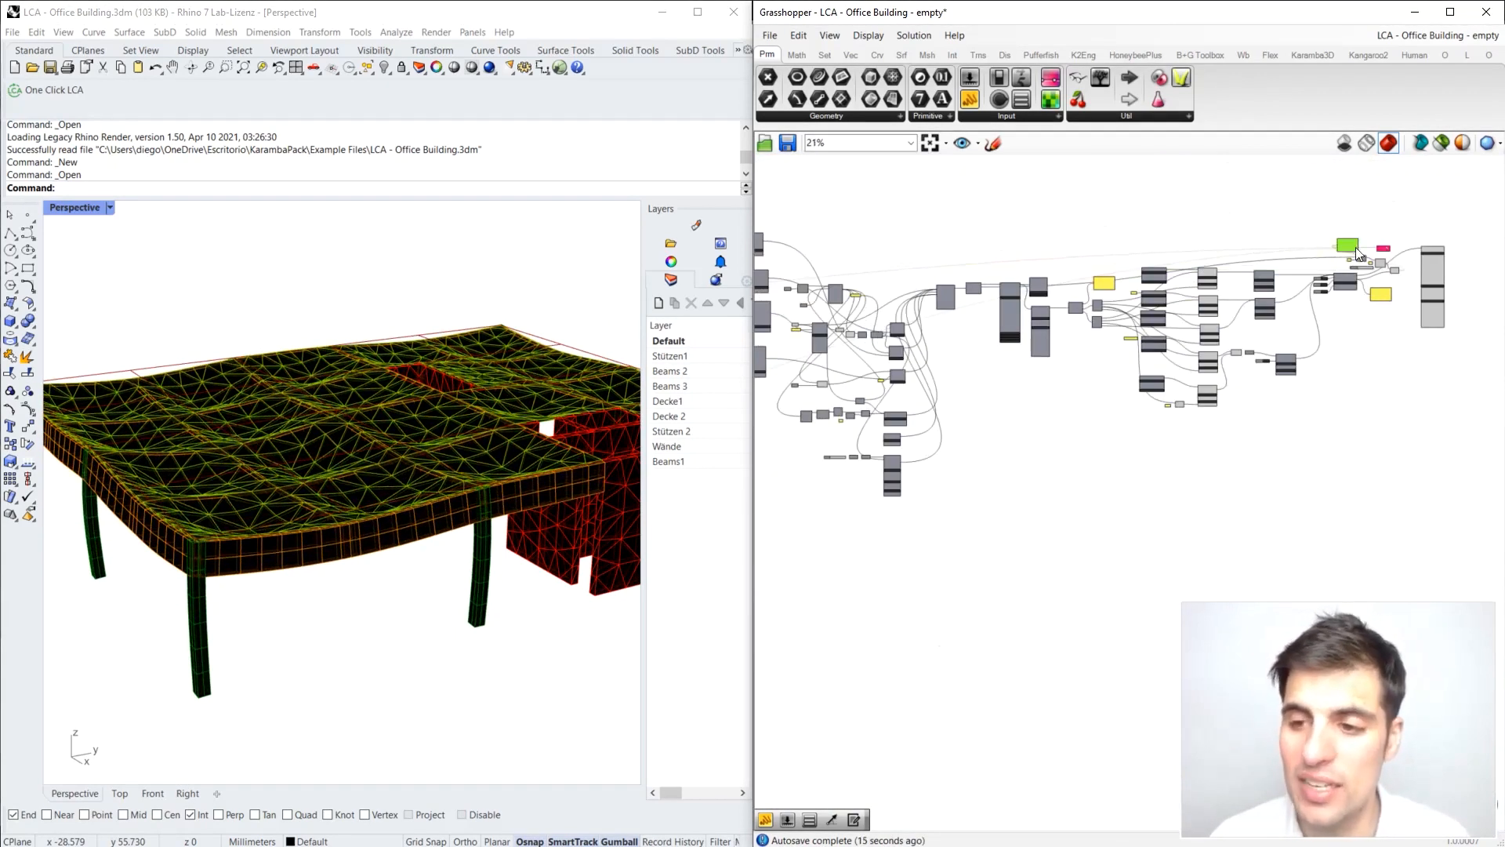
scroll(1359, 253, "up", 4)
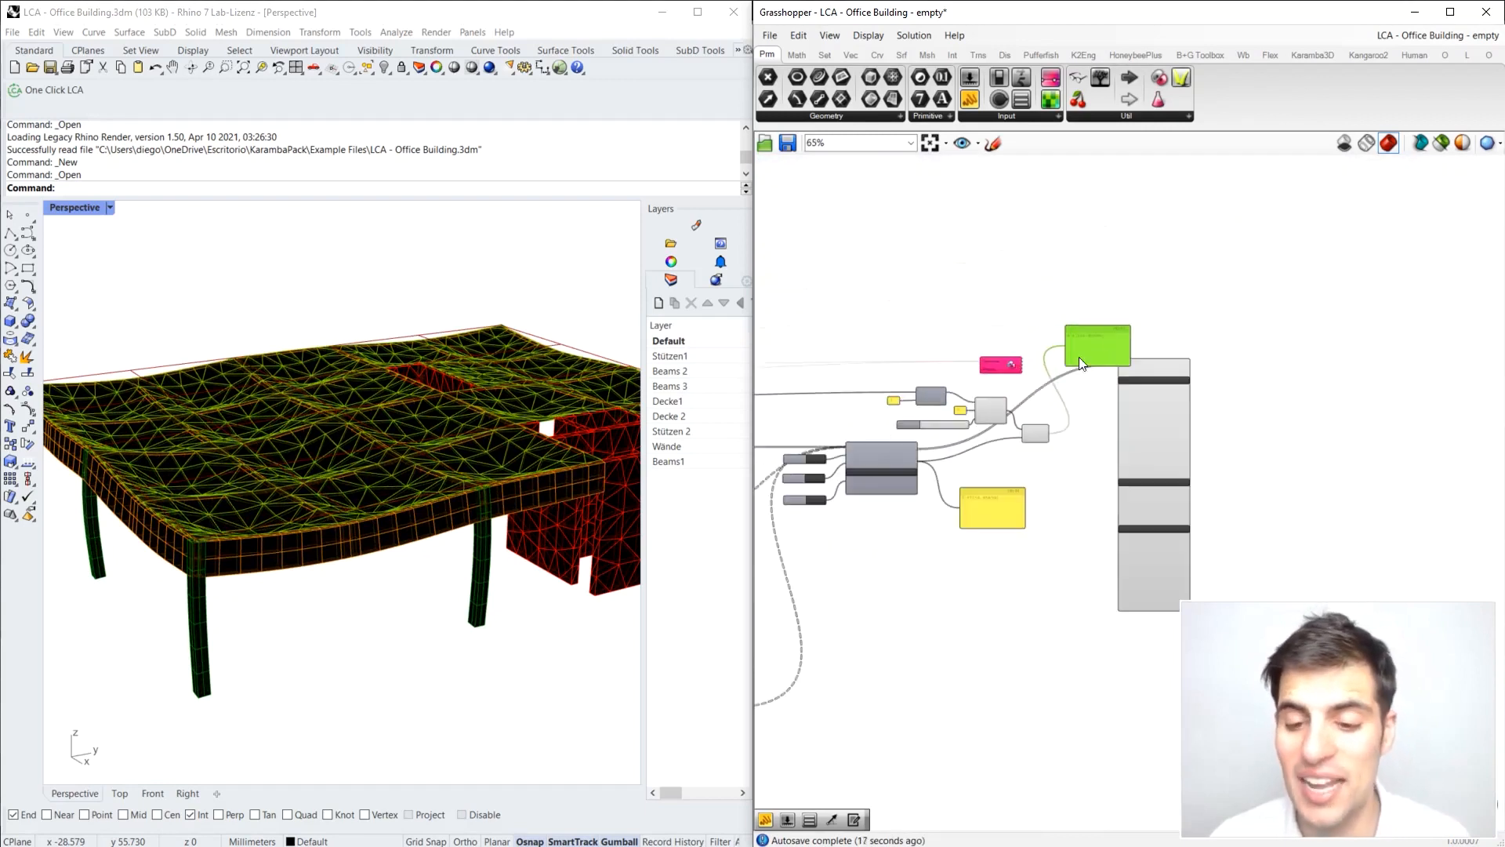
scroll(1078, 356, "up", 3)
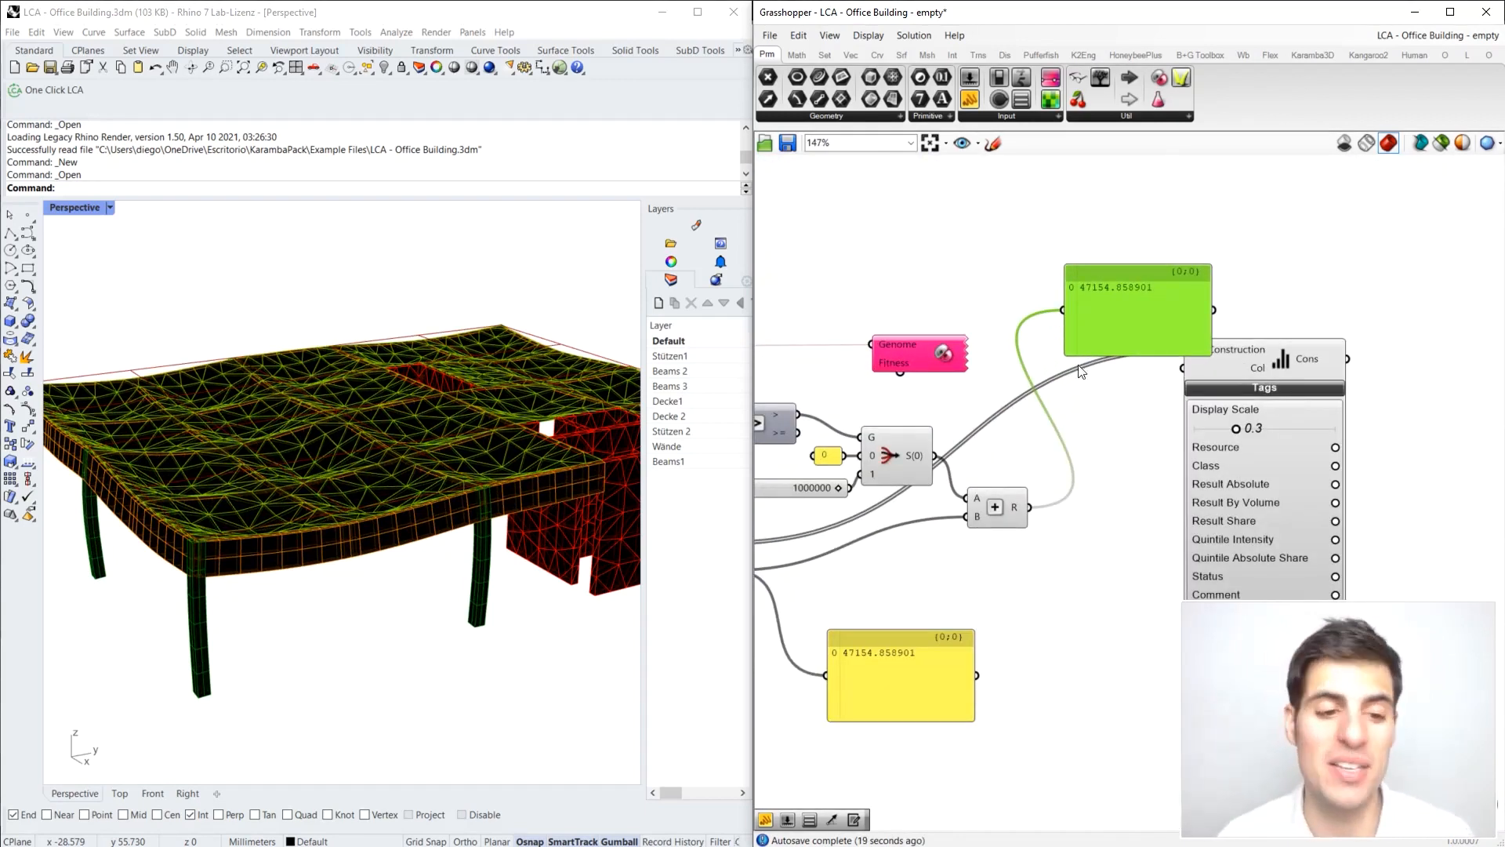
left_click(357, 521)
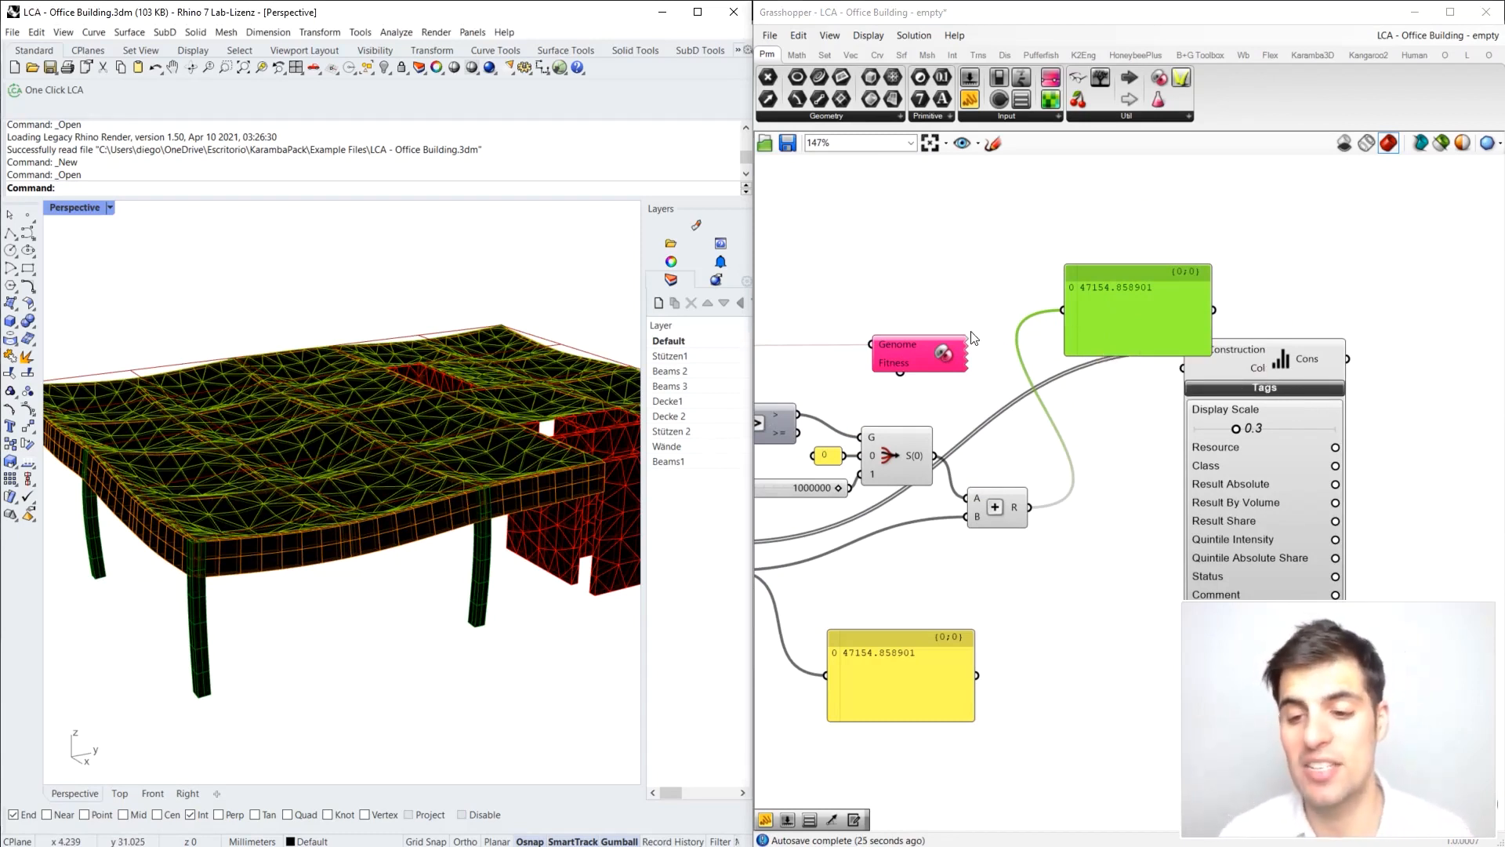
left_click_drag(1105, 295, 1163, 275)
left_click(1055, 283)
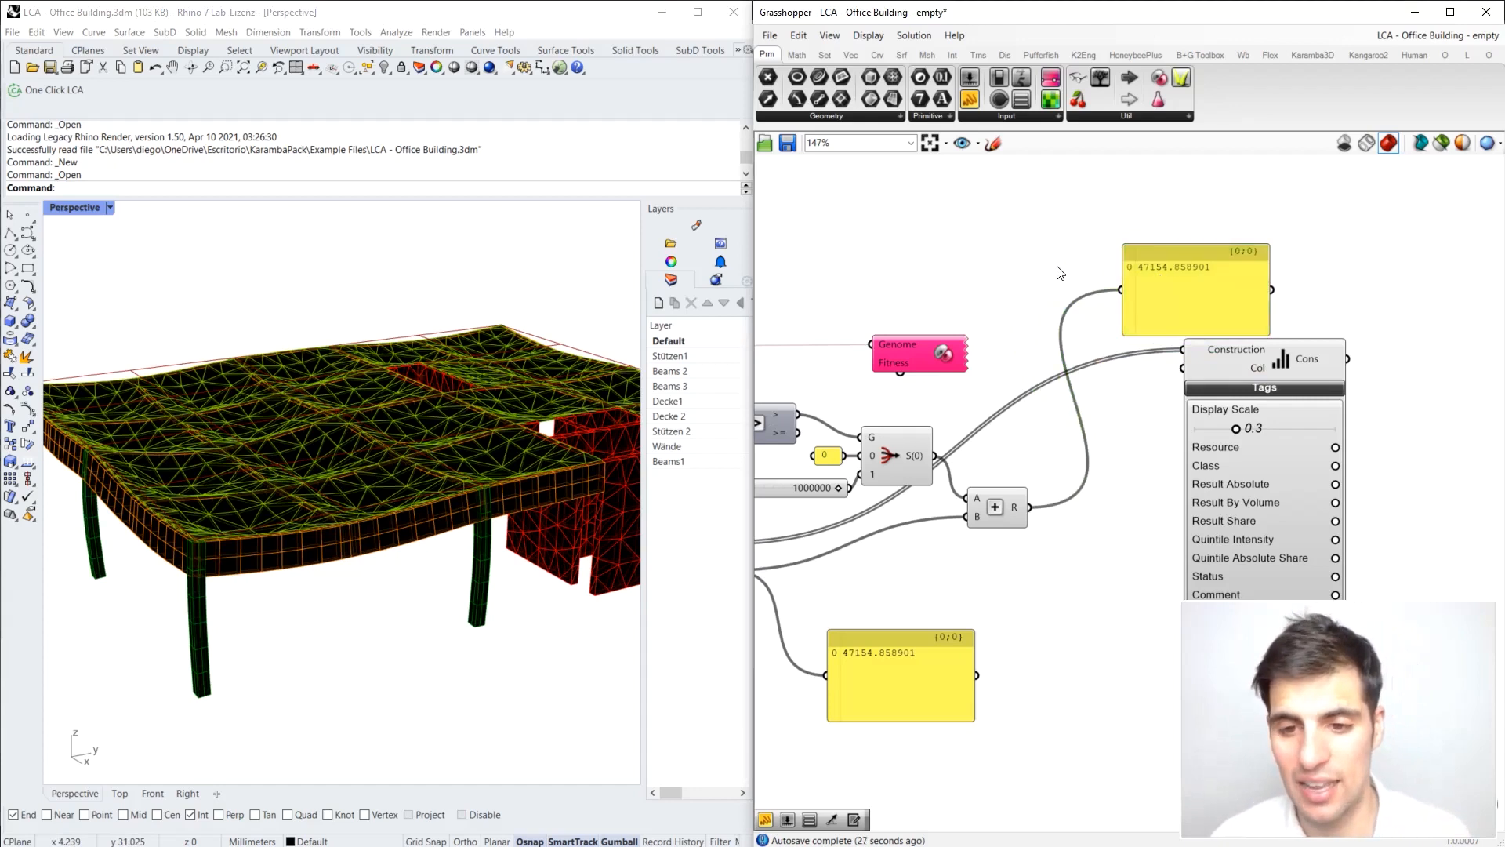
Step: Add a Number parameter fed by the Addition result, move Galapagos above it and assign it as the Galapagos Fitness
double_click(1058, 266)
type("number")
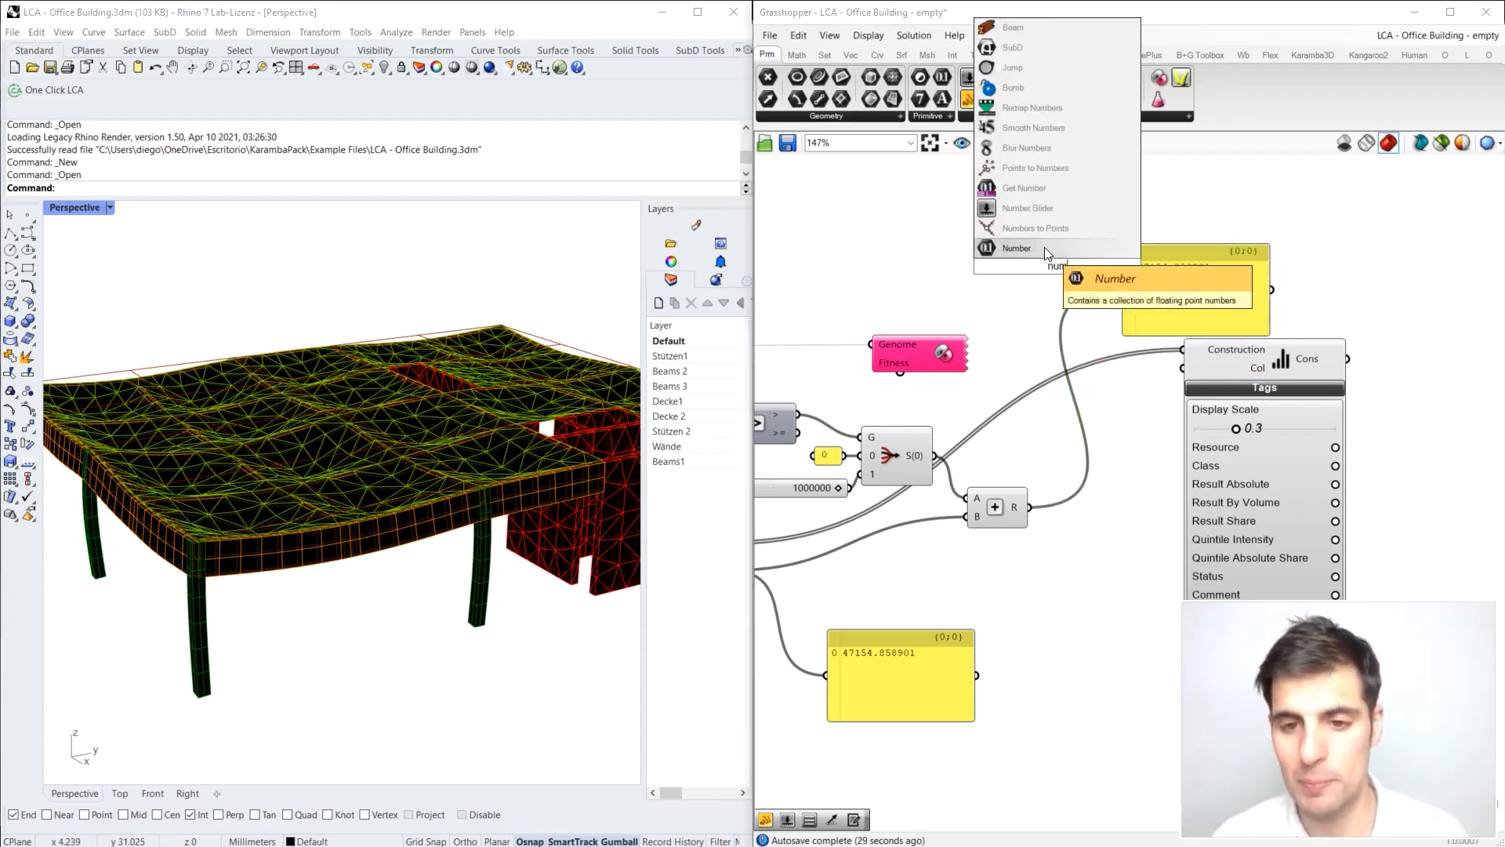
left_click(1019, 253)
left_click_drag(1029, 508, 1033, 267)
left_click_drag(933, 349, 1100, 182)
left_click_drag(1068, 253, 1058, 265)
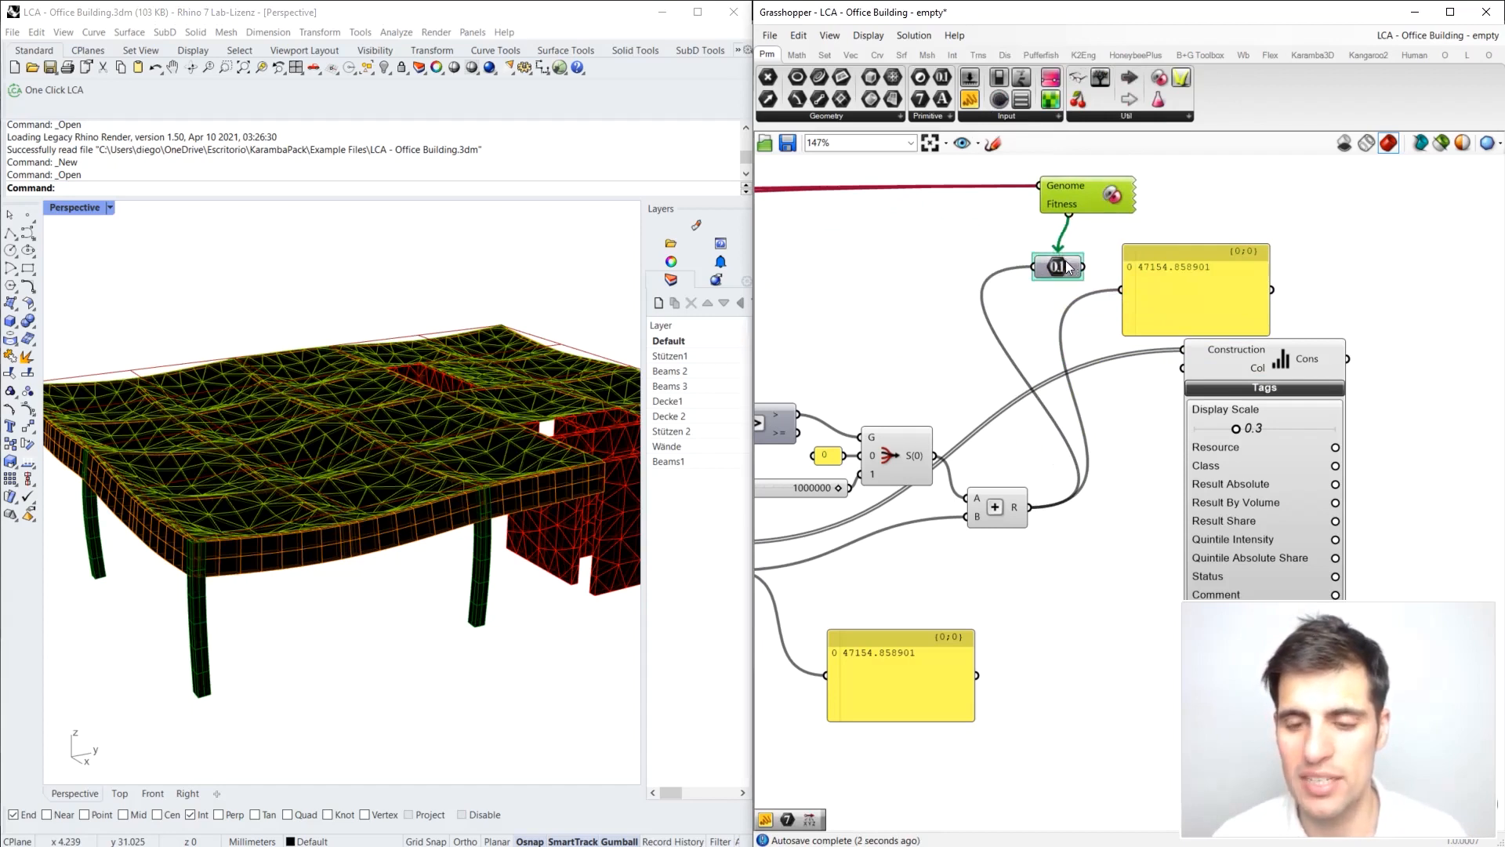
Step: Arrange the CO2e panel directly below the Addition result panel beside Galapagos and shrink both panels
scroll(1023, 337, "down", 3)
left_click_drag(1023, 337, 1099, 294)
key("ctrl+c")
key("ctrl+v")
left_click_drag(1104, 361, 1110, 357)
left_click_drag(1083, 290, 1053, 250)
left_click_drag(1094, 334, 1064, 323)
left_click_drag(1070, 232, 1052, 280)
scroll(1047, 282, "up", 3)
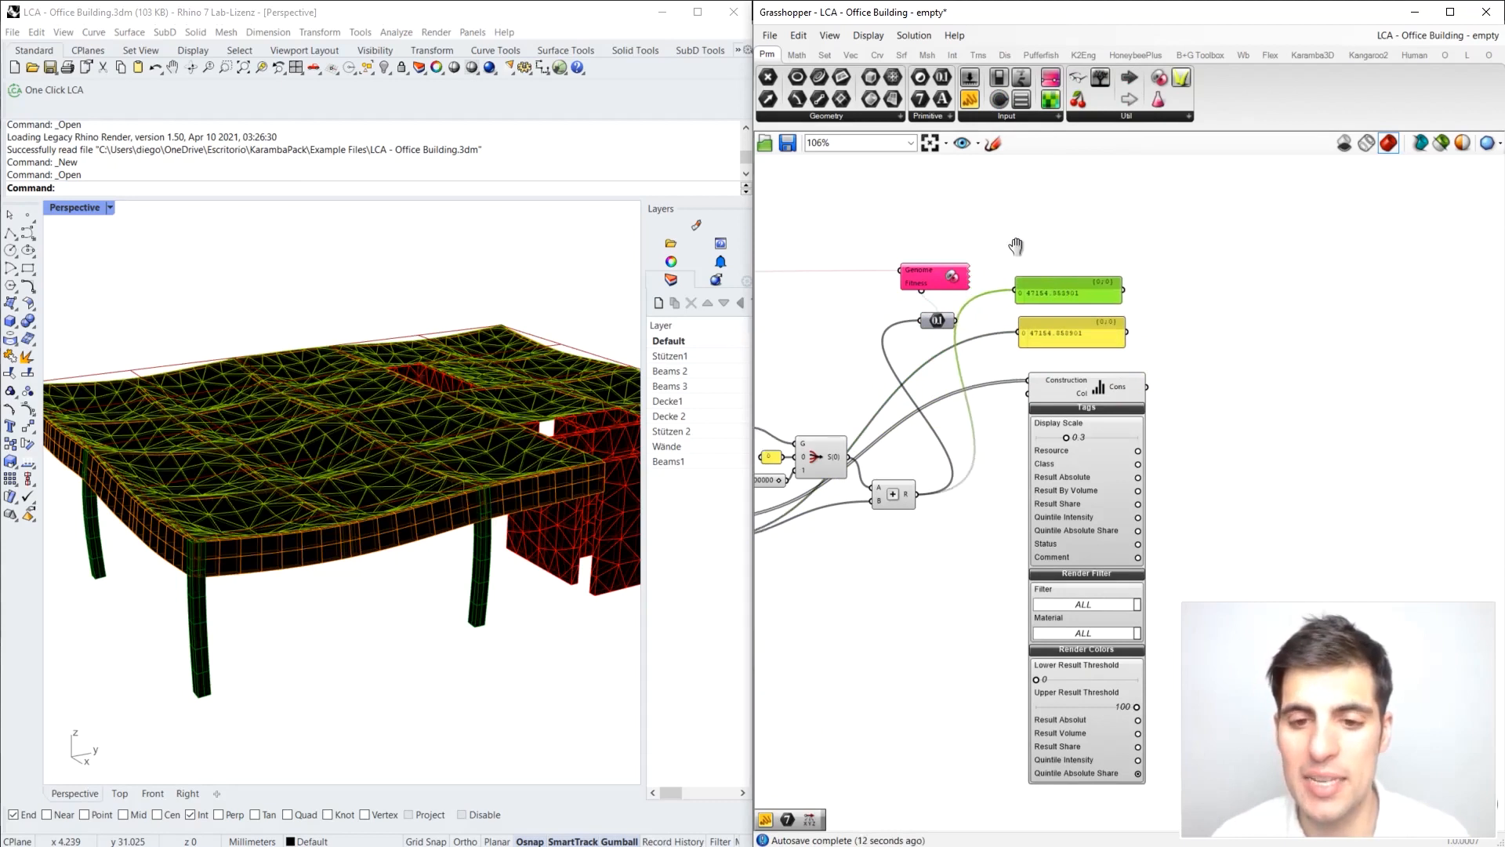
scroll(514, 408, "down", 1)
Step: Open the Galapagos Editor, set Fitness to Minimize and start the evolutionary solver
right_click_drag(515, 408, 455, 393)
right_click_drag(964, 403, 1012, 320)
left_click(1084, 202)
double_click(1084, 202)
left_click_drag(1066, 10, 816, 325)
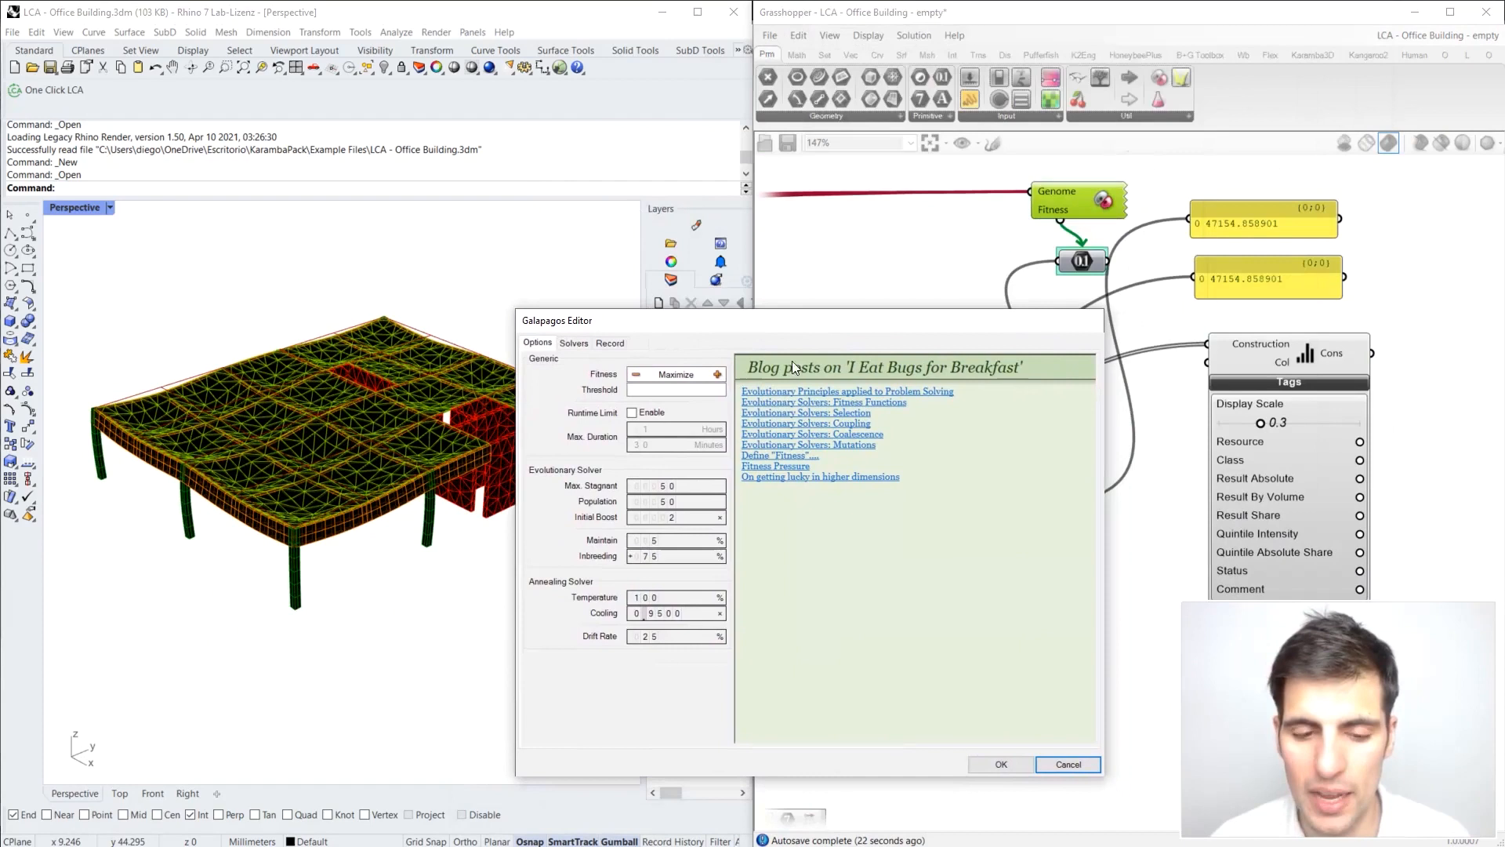
left_click(636, 374)
left_click(573, 344)
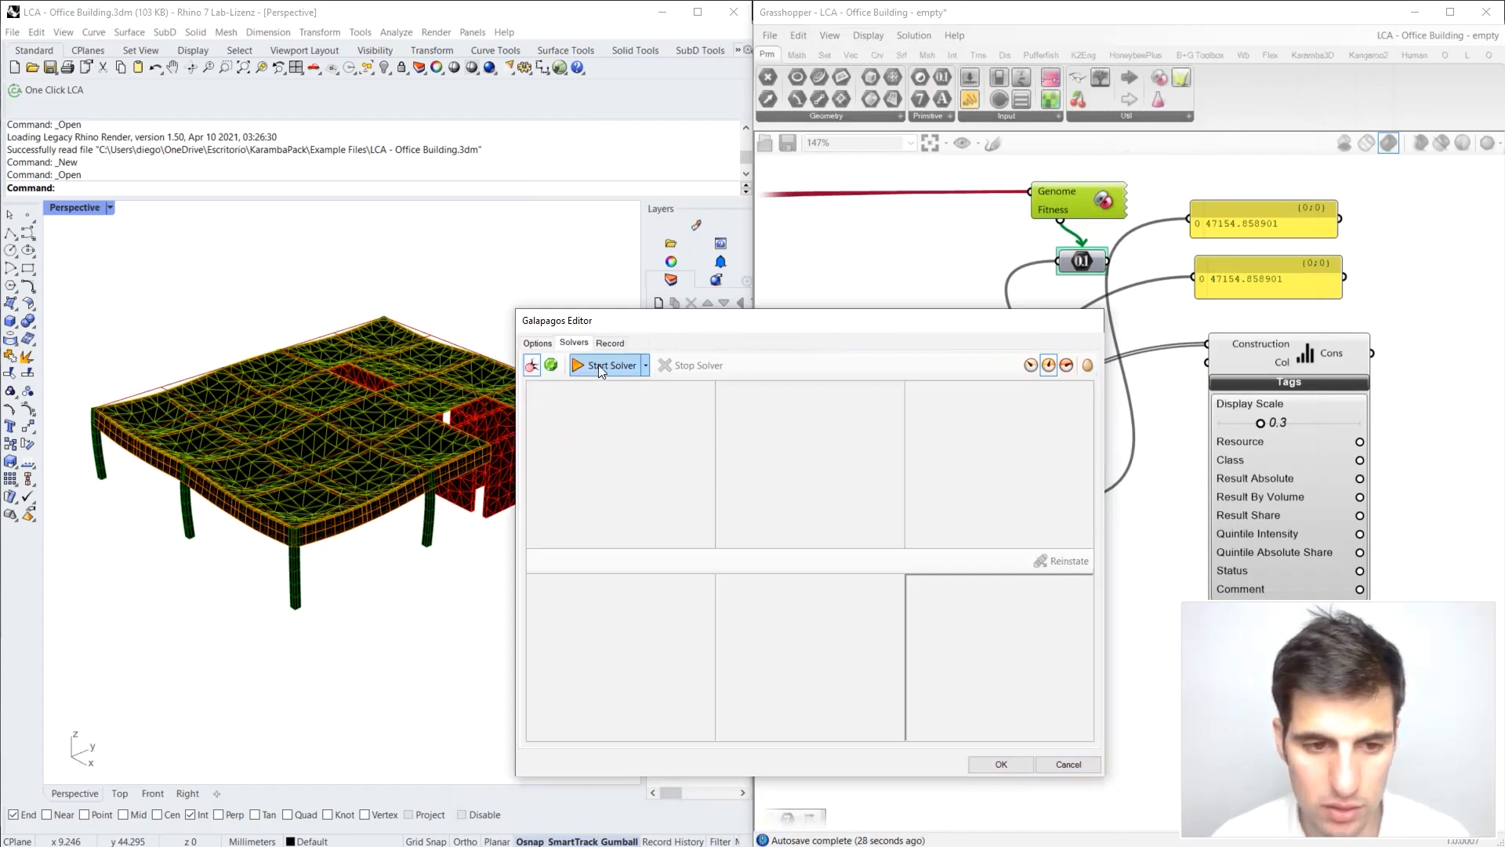
left_click(601, 367)
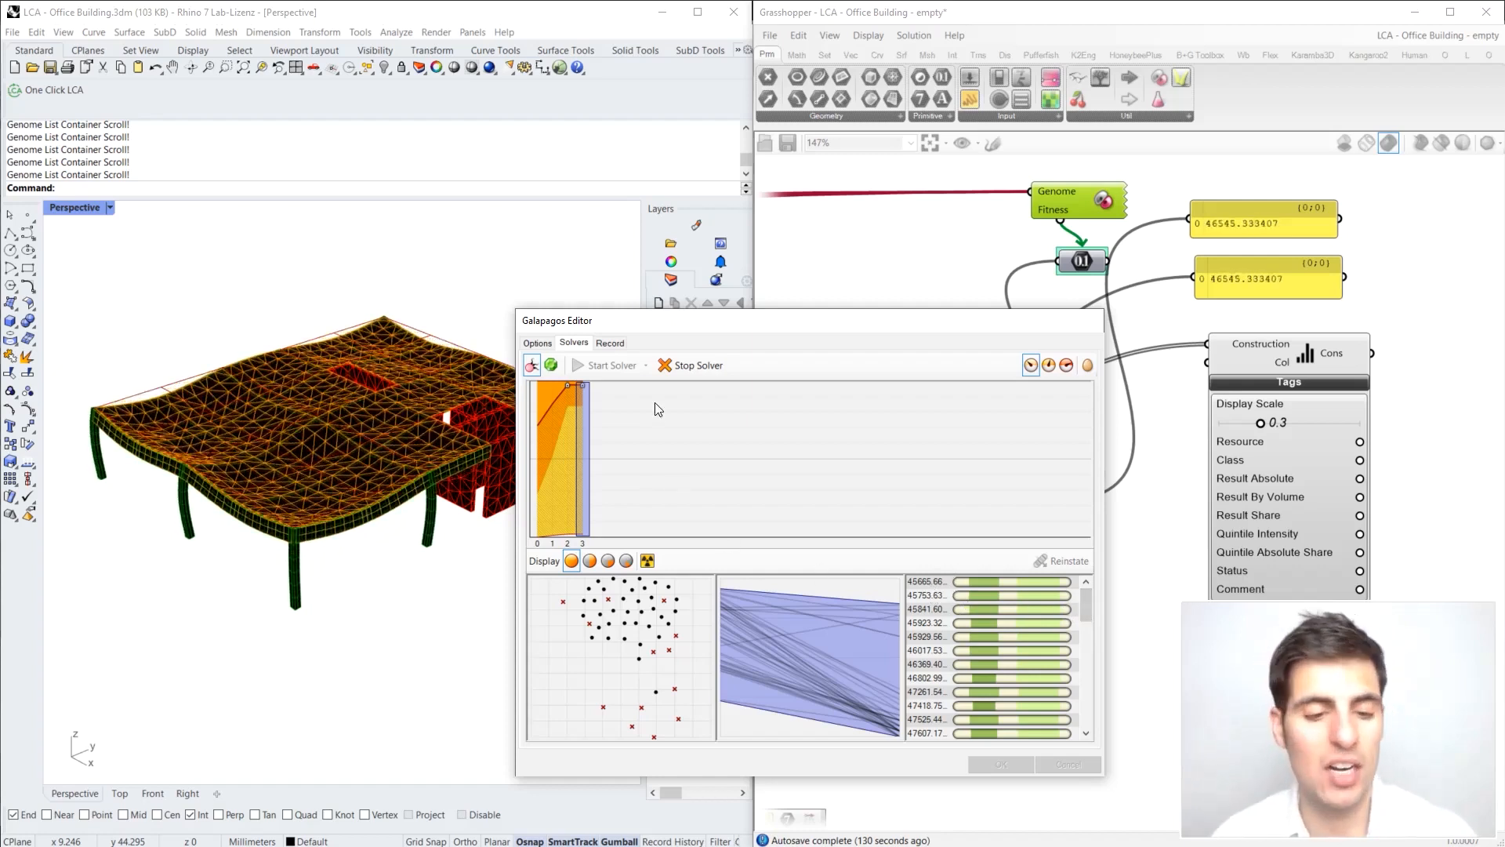
Step: Stop the evolutionary solver and accept the current best Galapagos solution
left_click(690, 368)
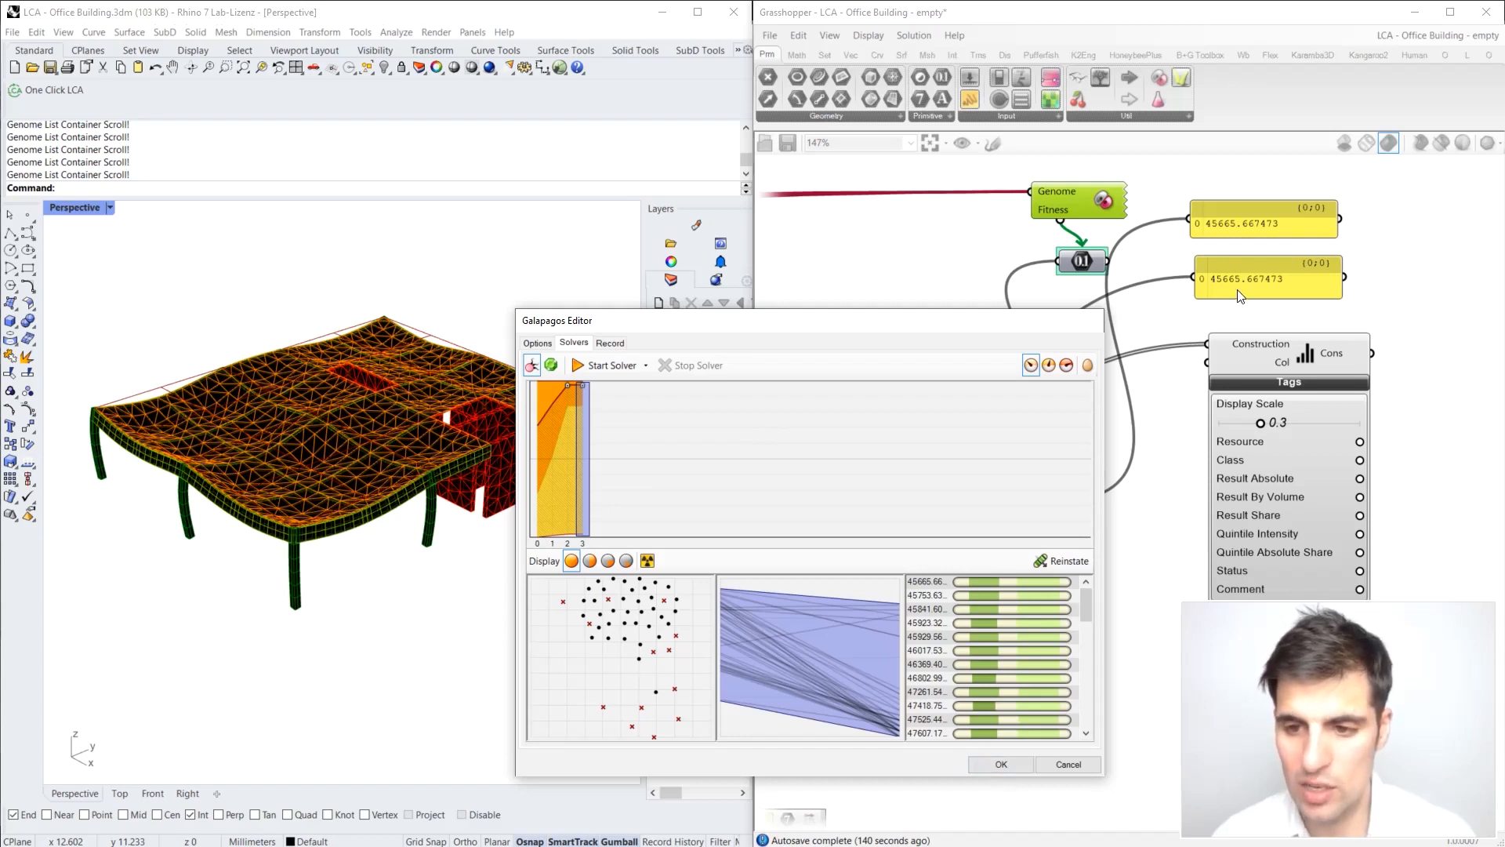
left_click(1007, 760)
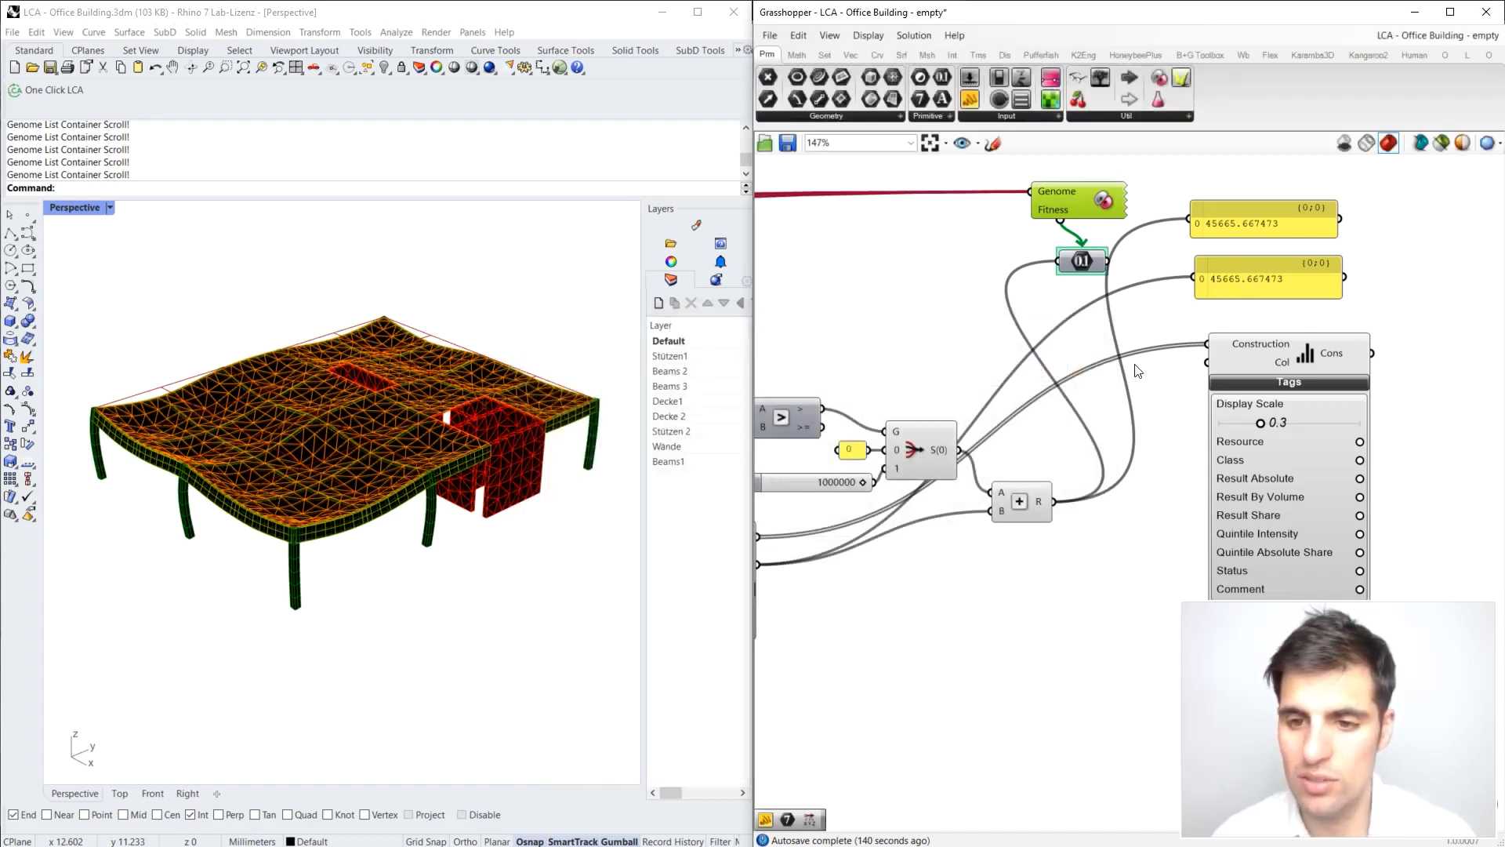
Step: Examine the optimised Height sliders feeding the Shell Const cross section and the LVL beams' Trapezoid cross section
scroll(1129, 288, "down", 2)
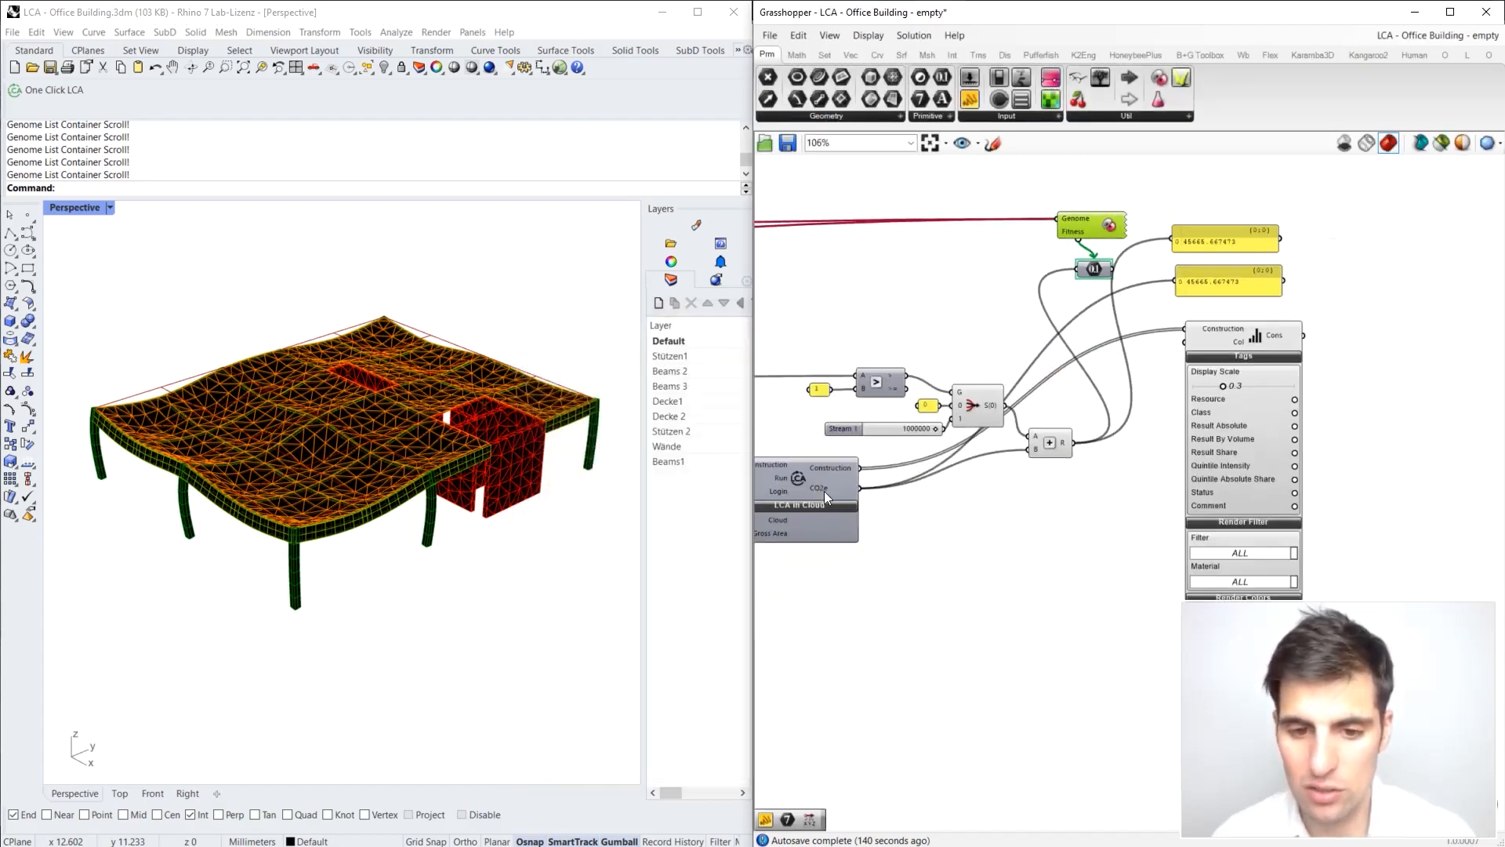
mouse_move(819, 486)
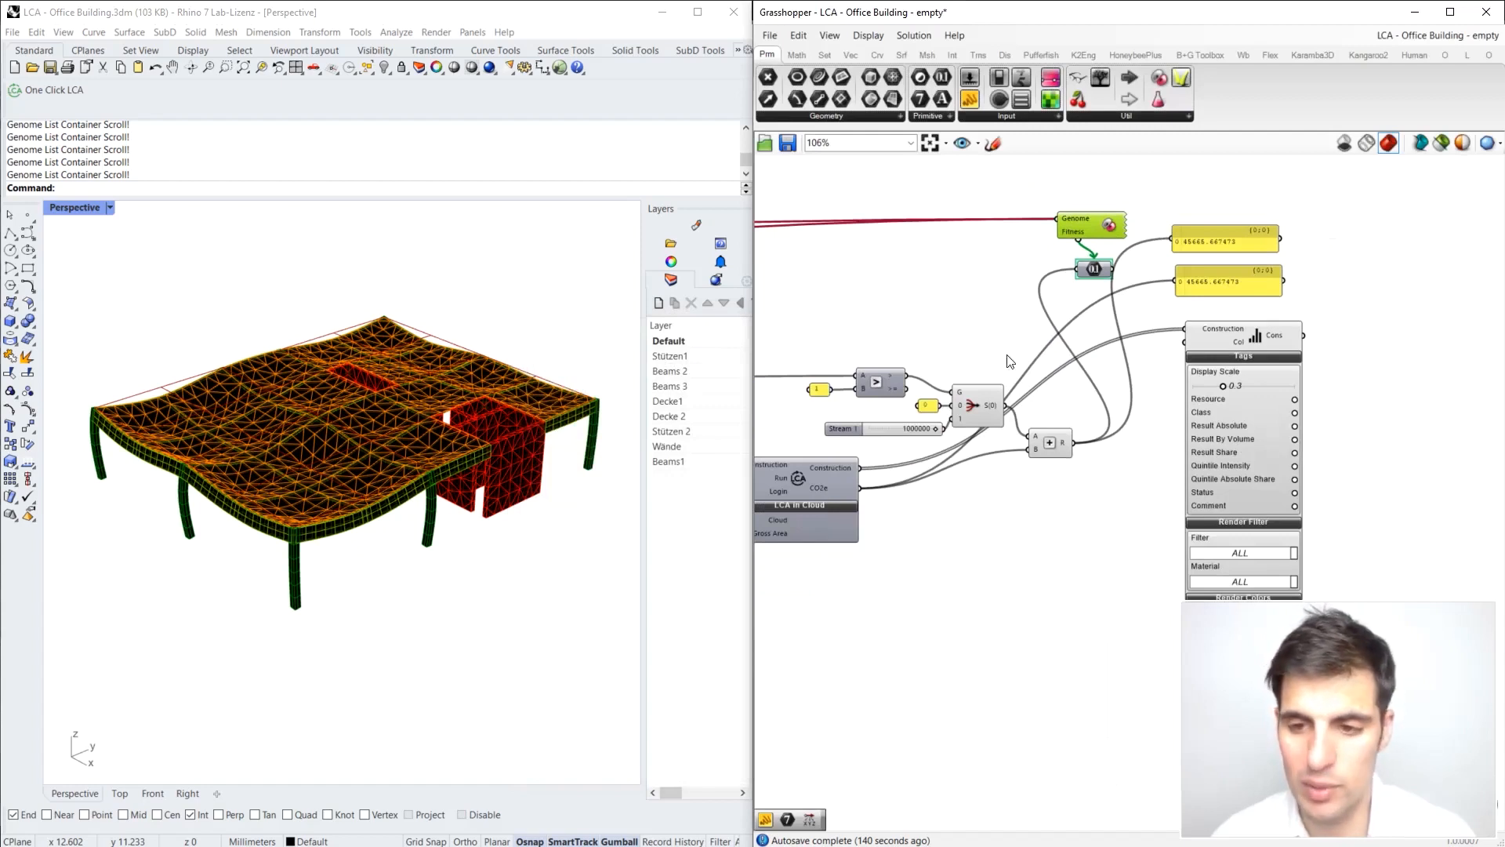
scroll(980, 307, "down", 8)
scroll(889, 330, "up", 3)
scroll(890, 330, "down", 2)
scroll(976, 337, "up", 5)
scroll(980, 329, "up", 3)
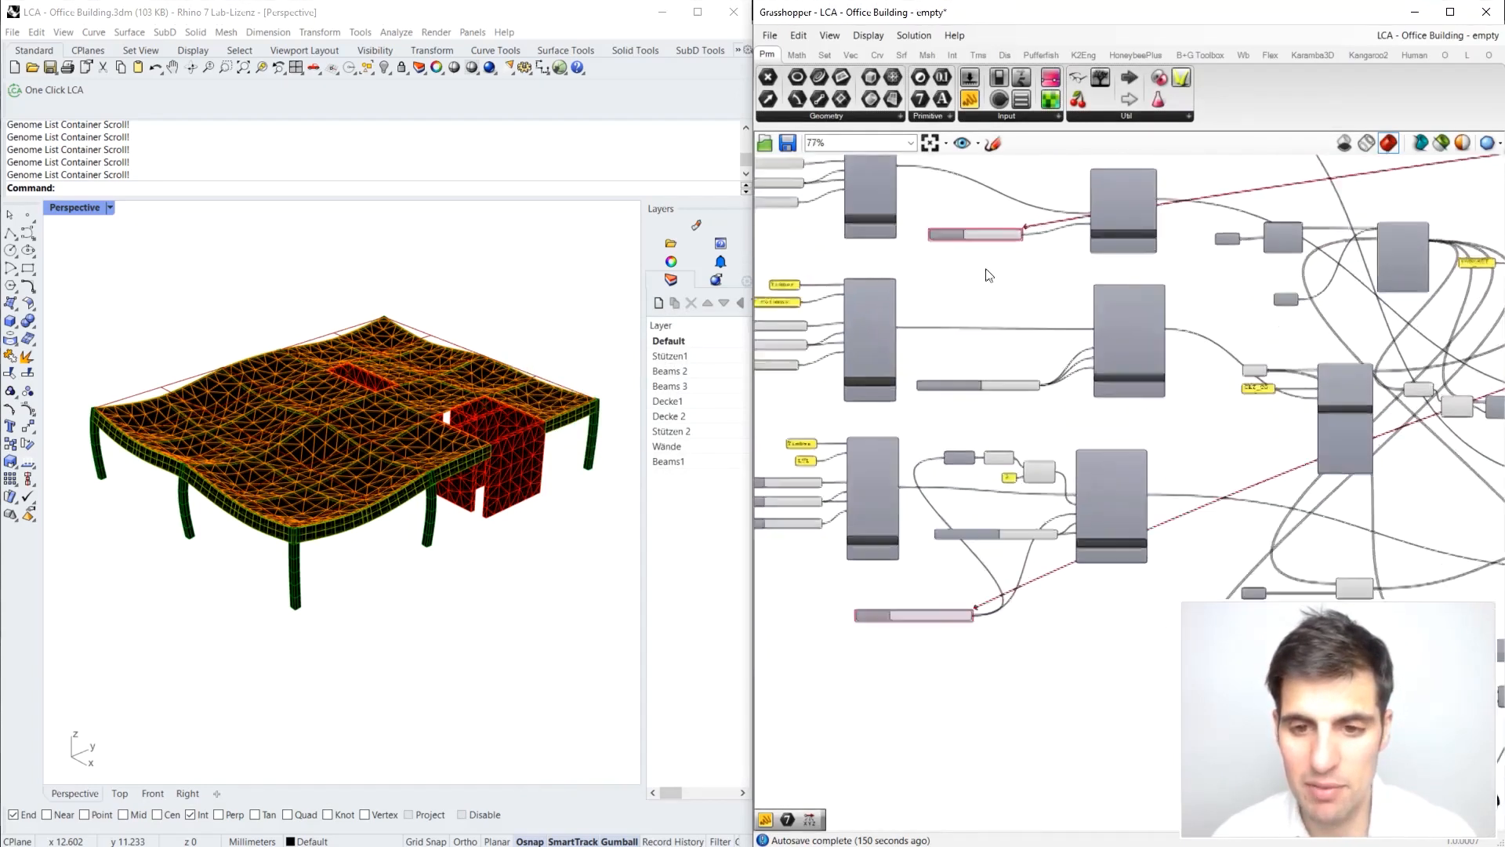
scroll(992, 322, "down", 2)
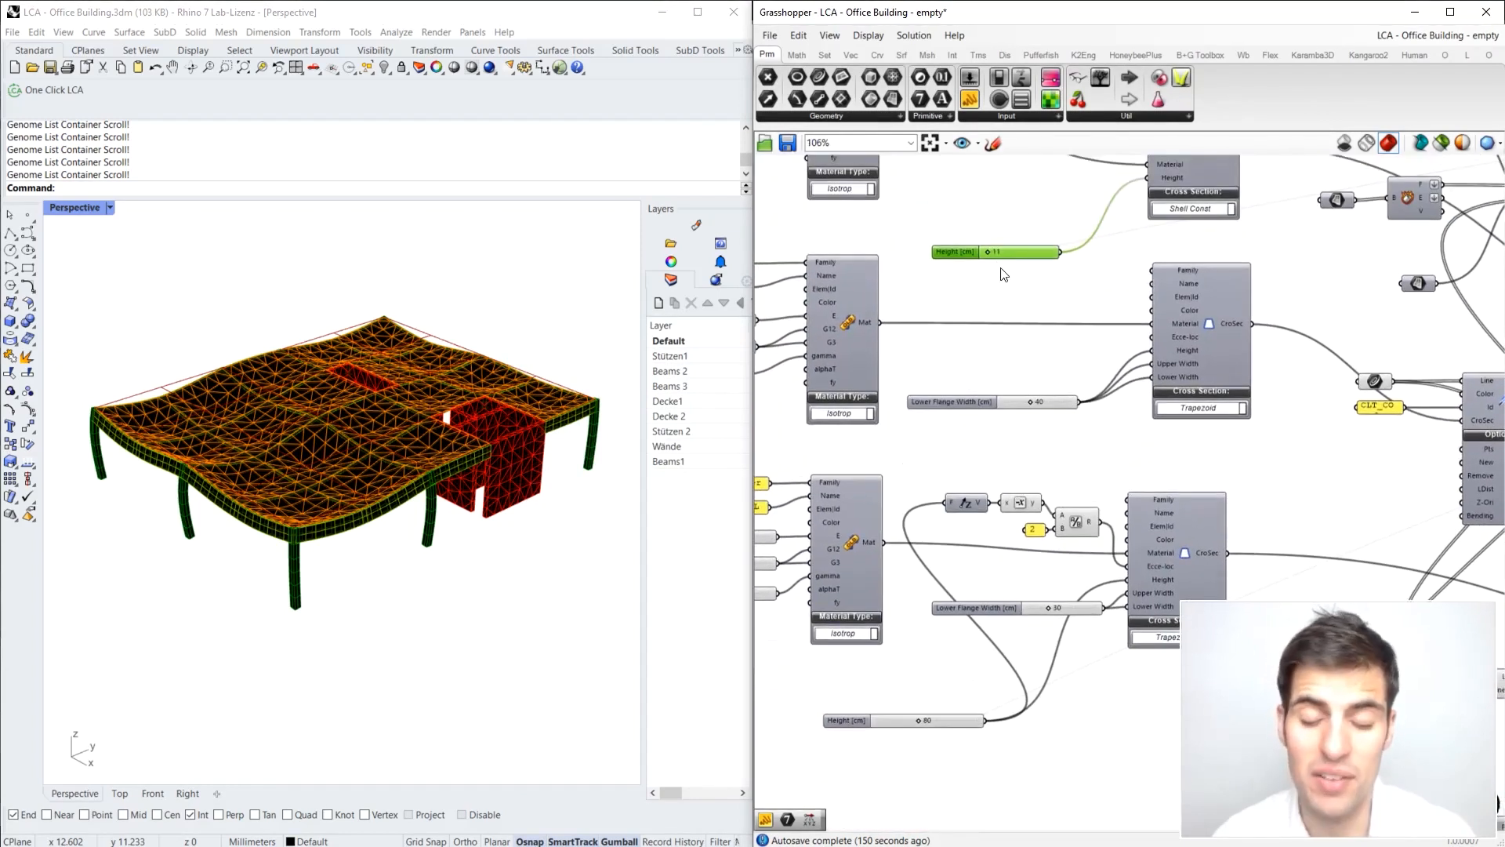
right_click_drag(1006, 285, 1010, 259)
scroll(921, 723, "up", 1)
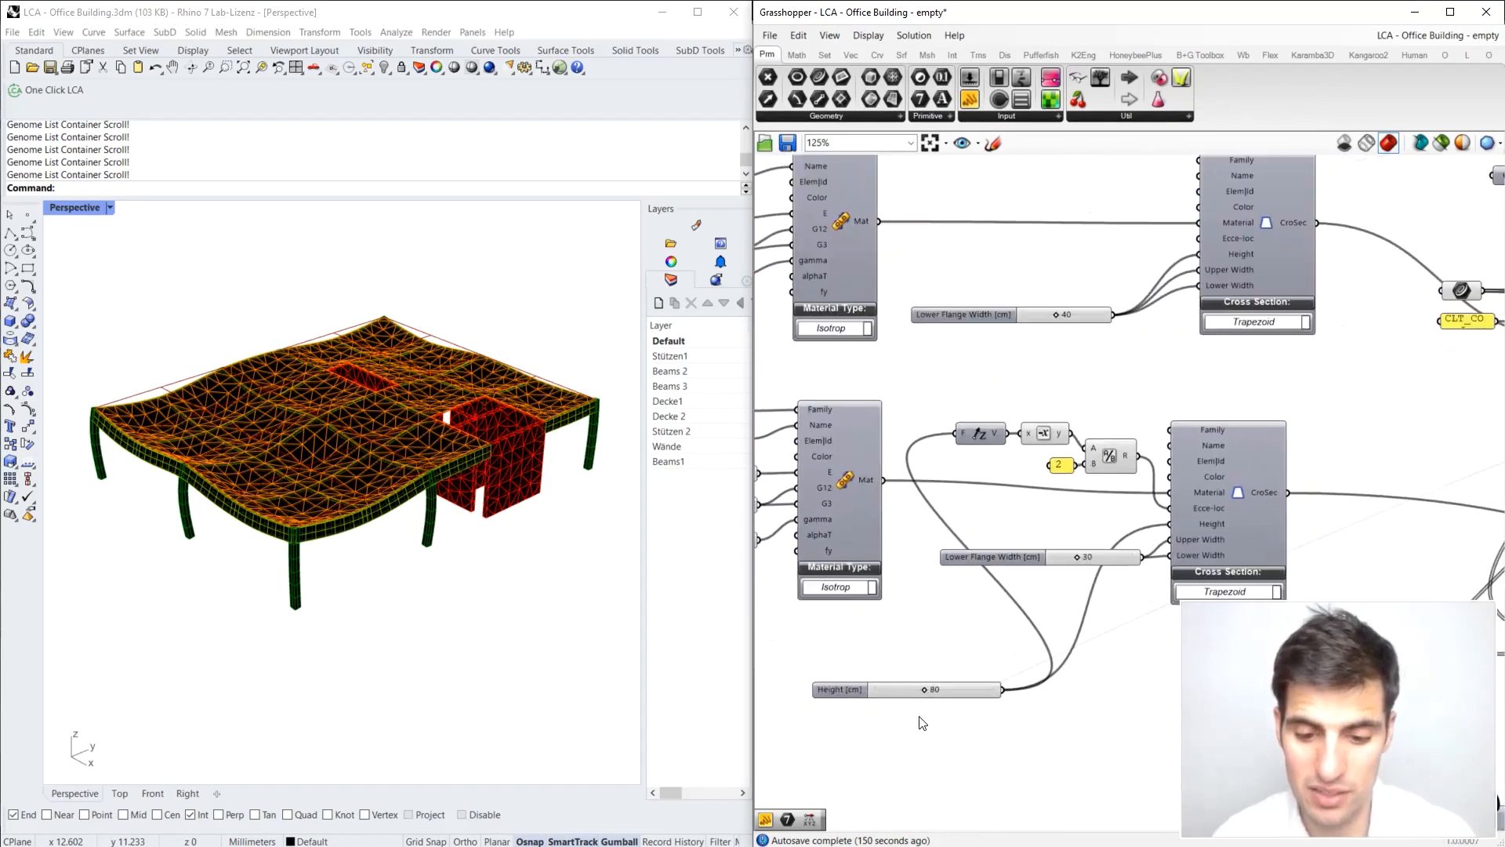
left_click(955, 690)
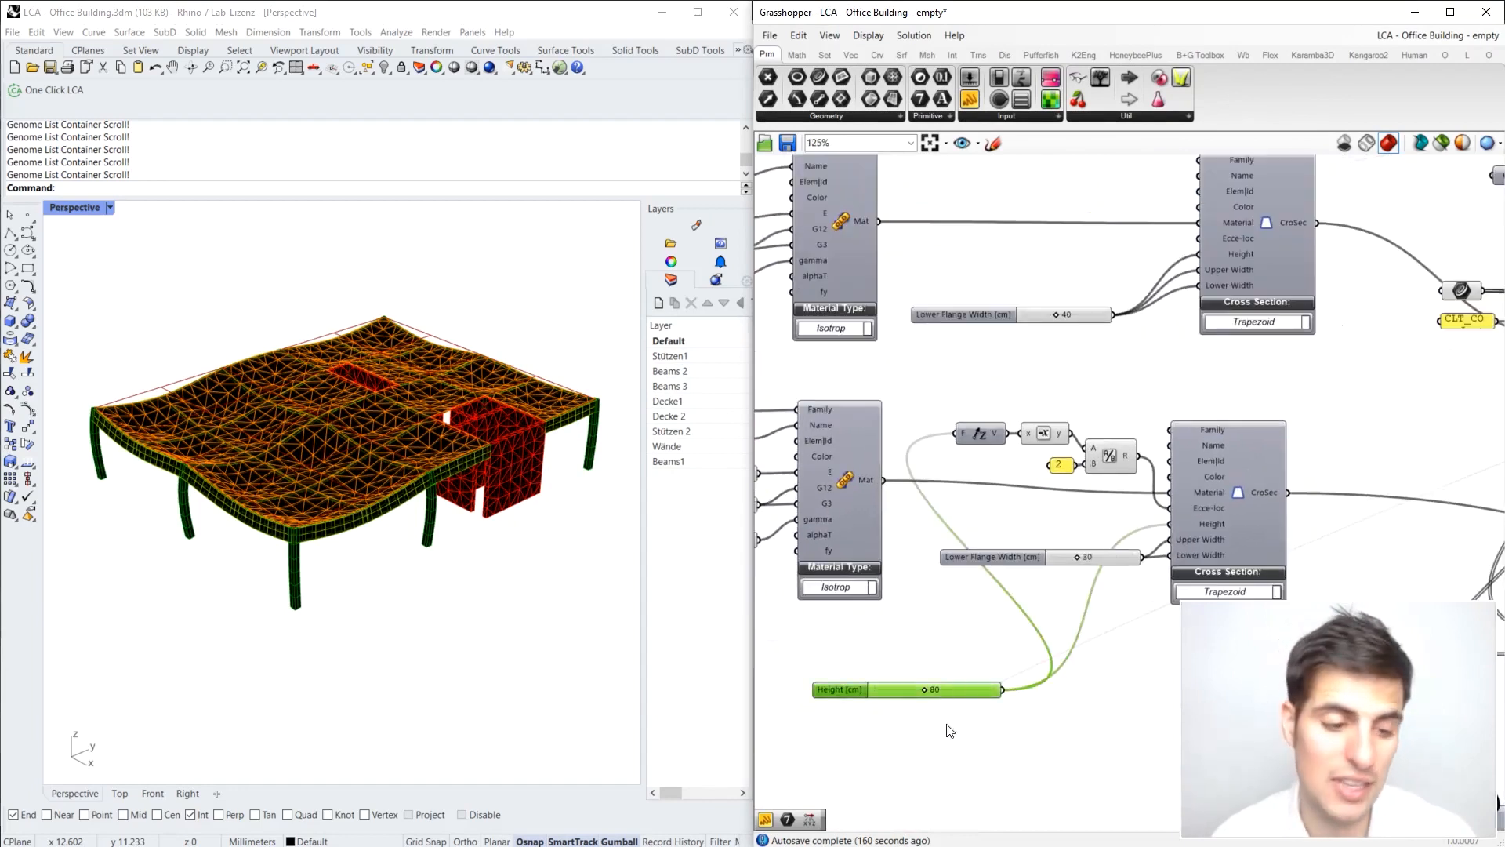
scroll(1016, 343, "down", 3)
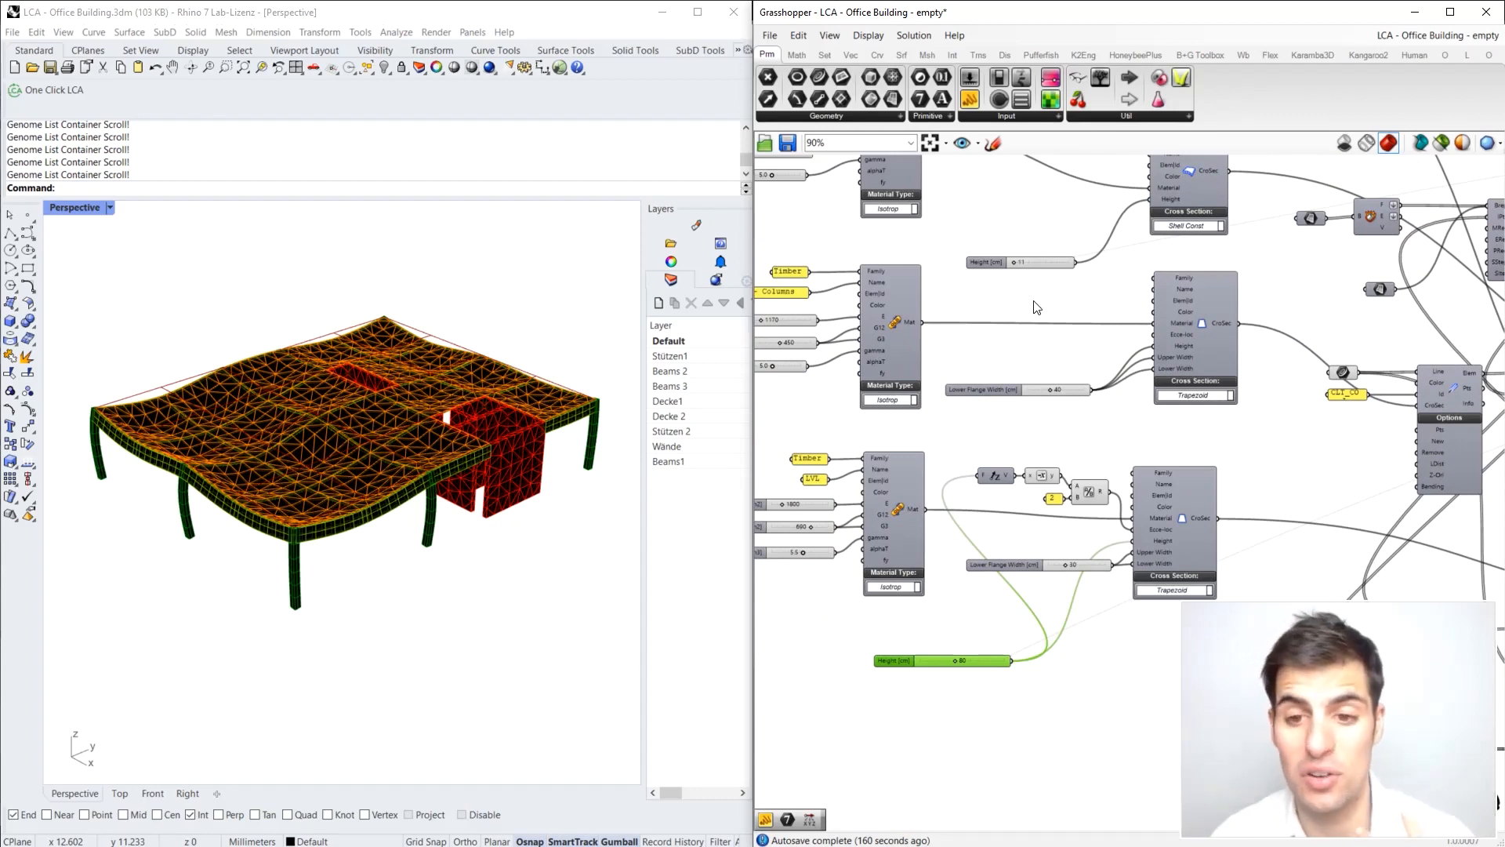
mouse_move(1037, 269)
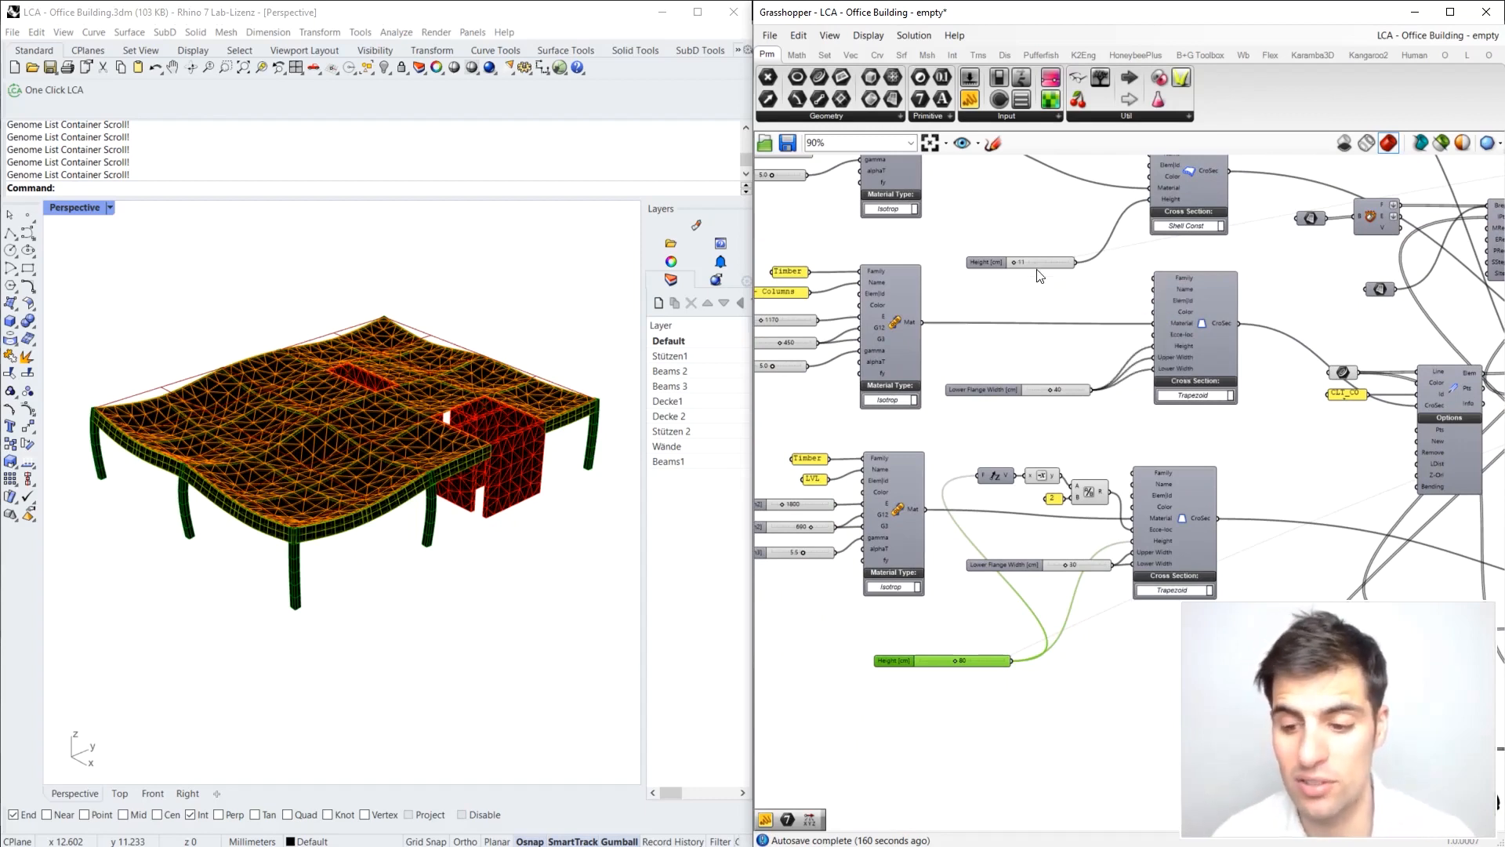
Step: Review the downstream part of the definition with the Galapagos setup and inspect the LCA in Cloud component's CO2e output
scroll(988, 356, "down", 6)
right_click_drag(1306, 316, 922, 338)
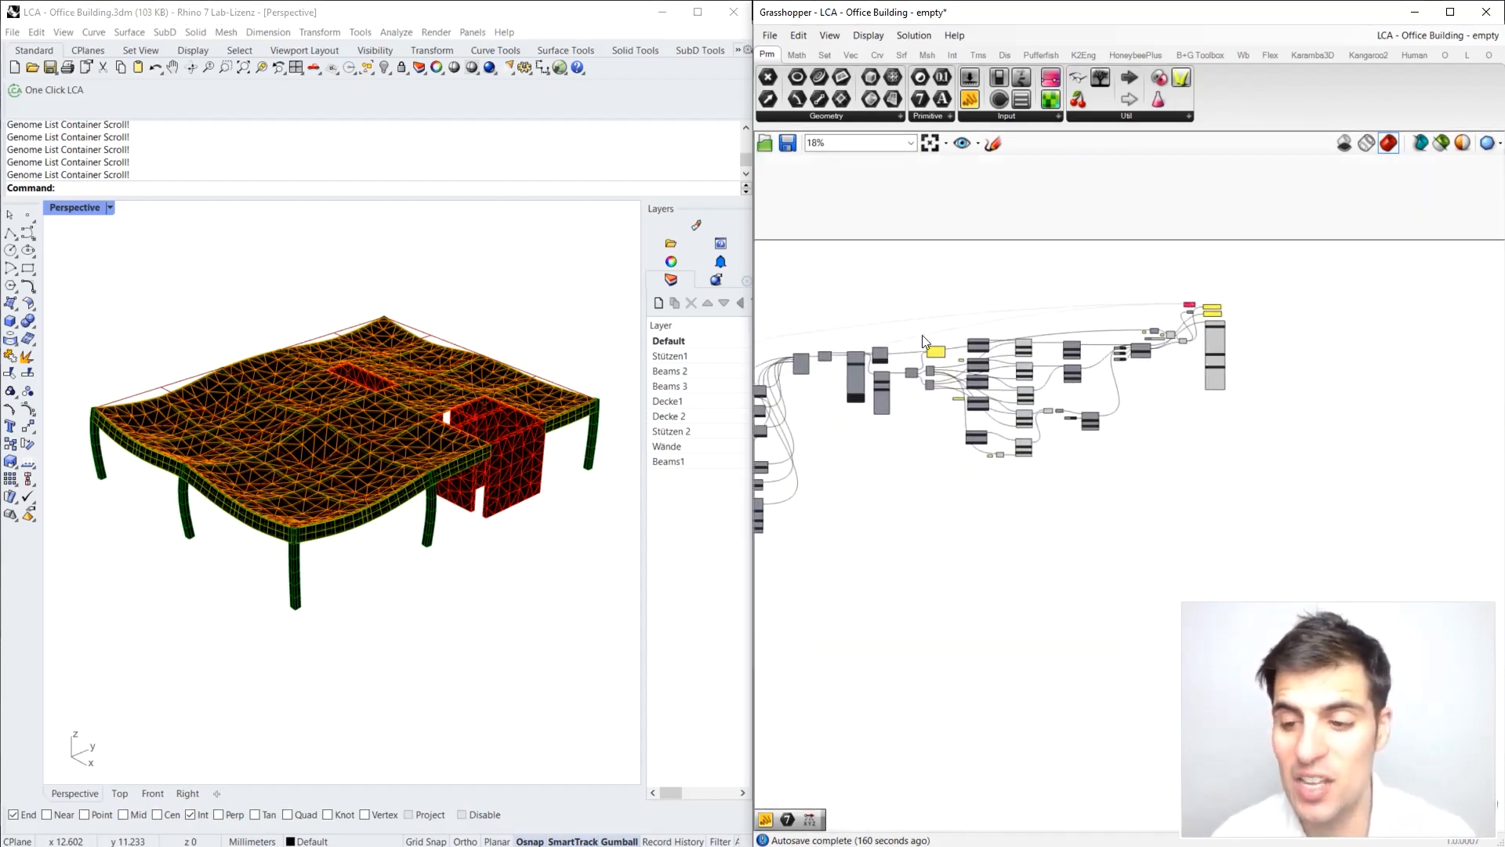
scroll(1200, 292, "up", 3)
right_click_drag(1230, 289, 880, 295)
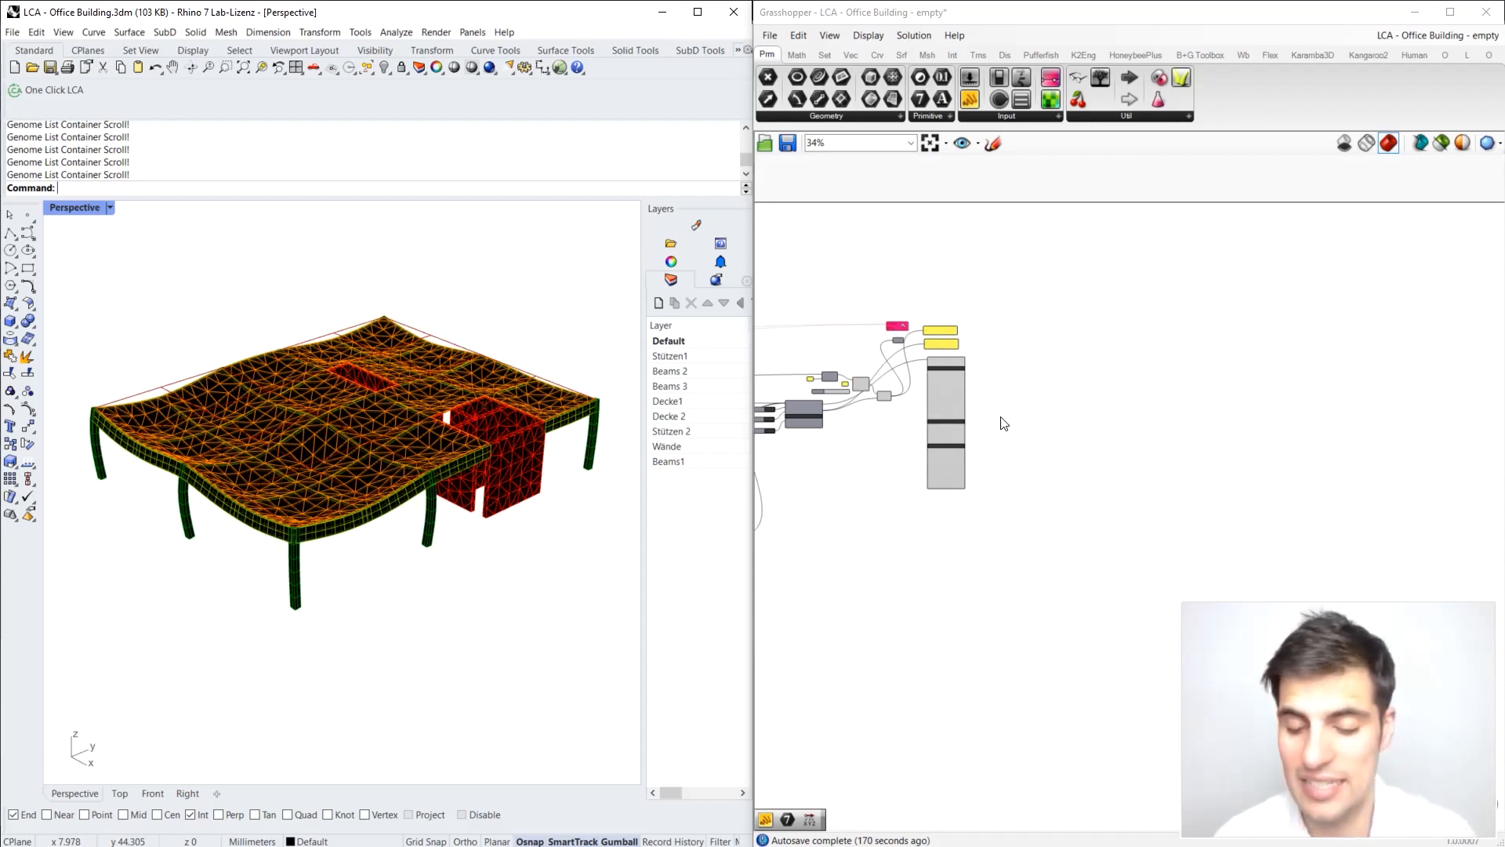
left_click(1000, 377)
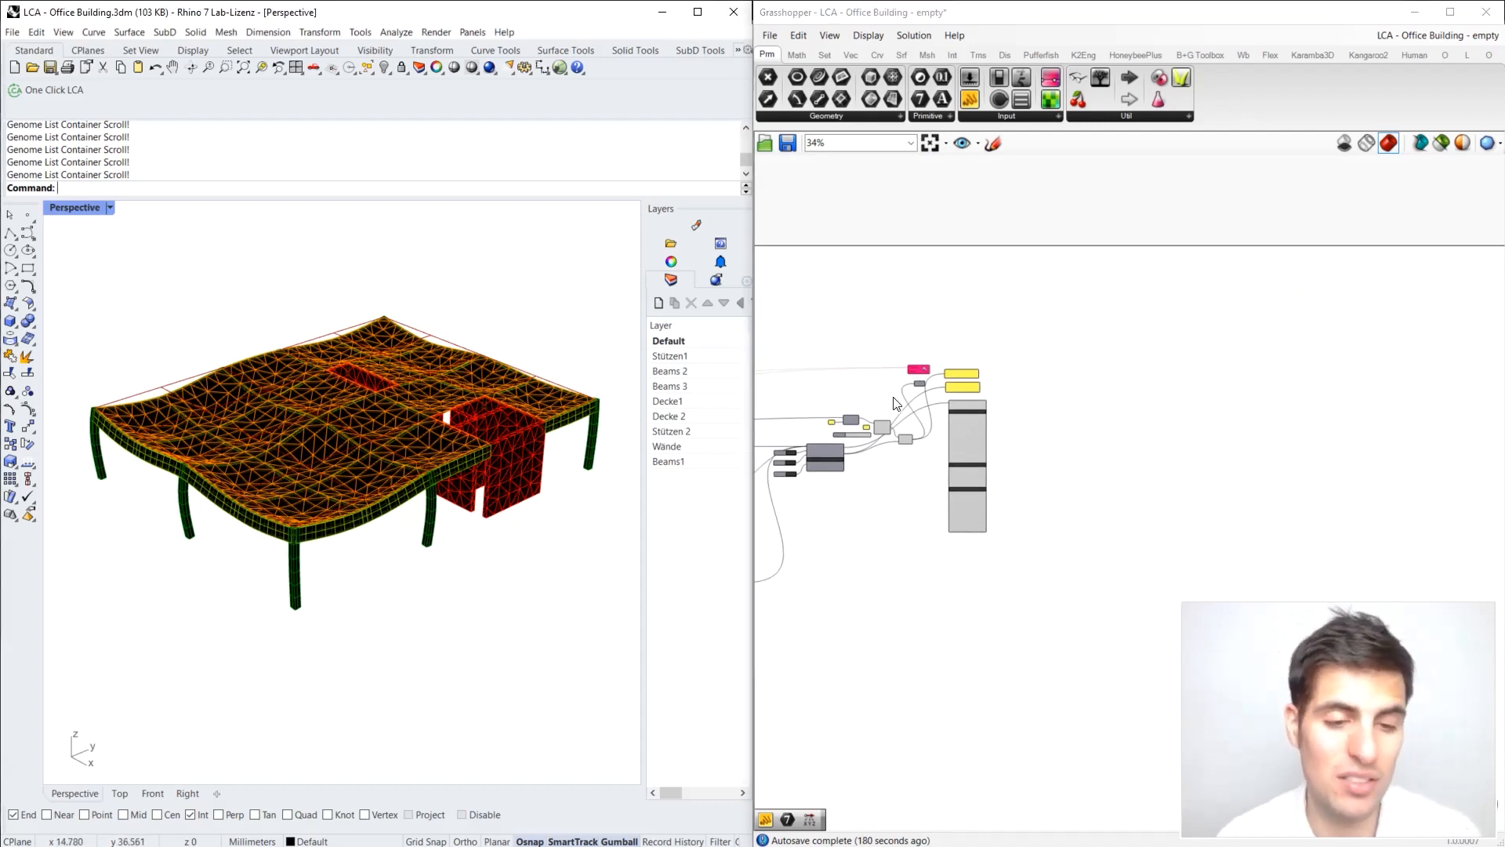
right_click_drag(856, 315, 921, 304)
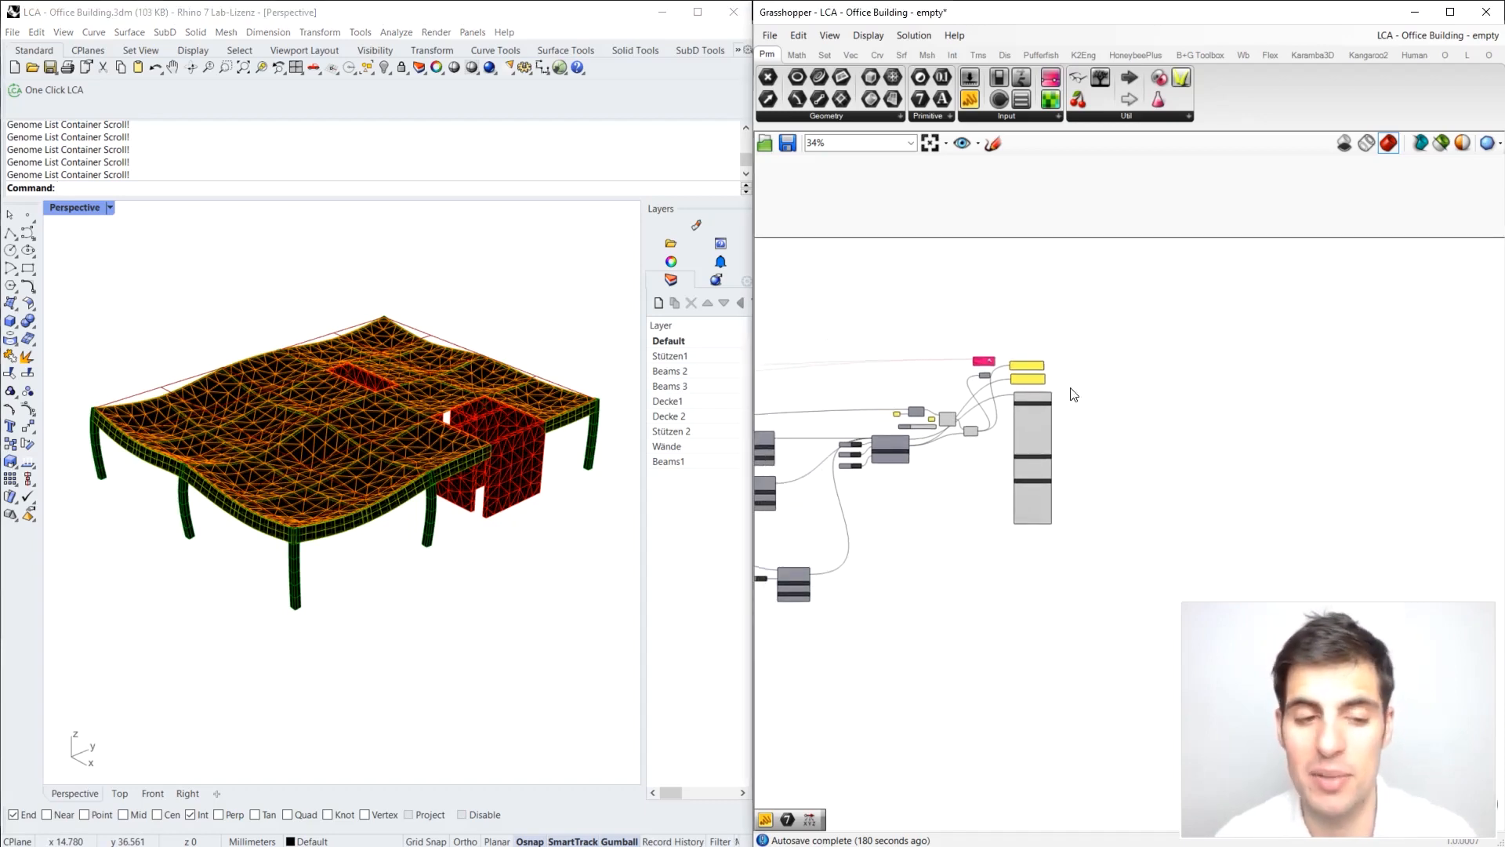
scroll(1034, 382, "up", 2)
scroll(988, 337, "up", 5)
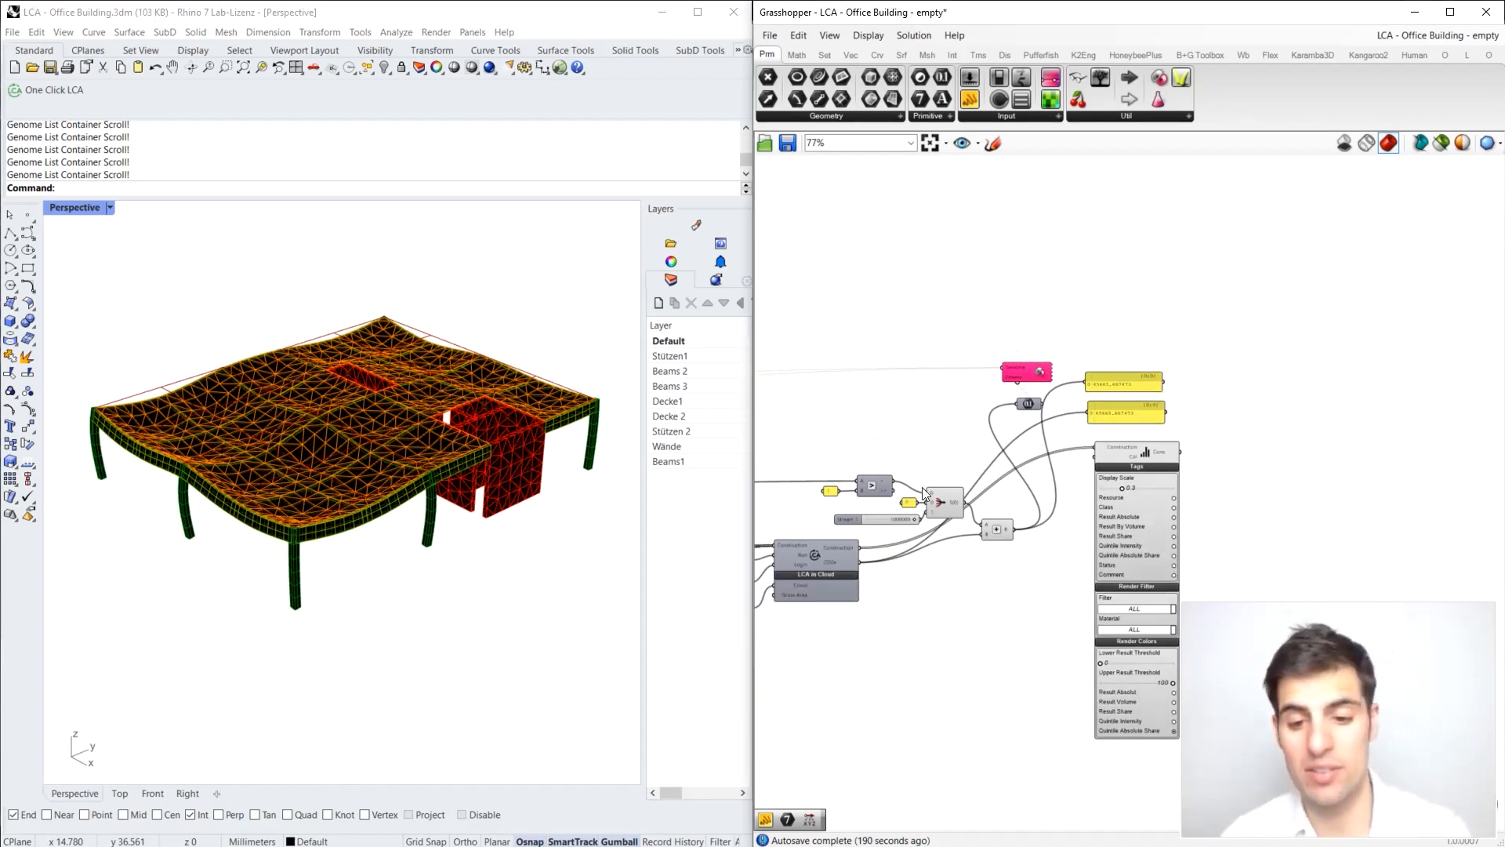
right_click_drag(899, 584, 951, 570)
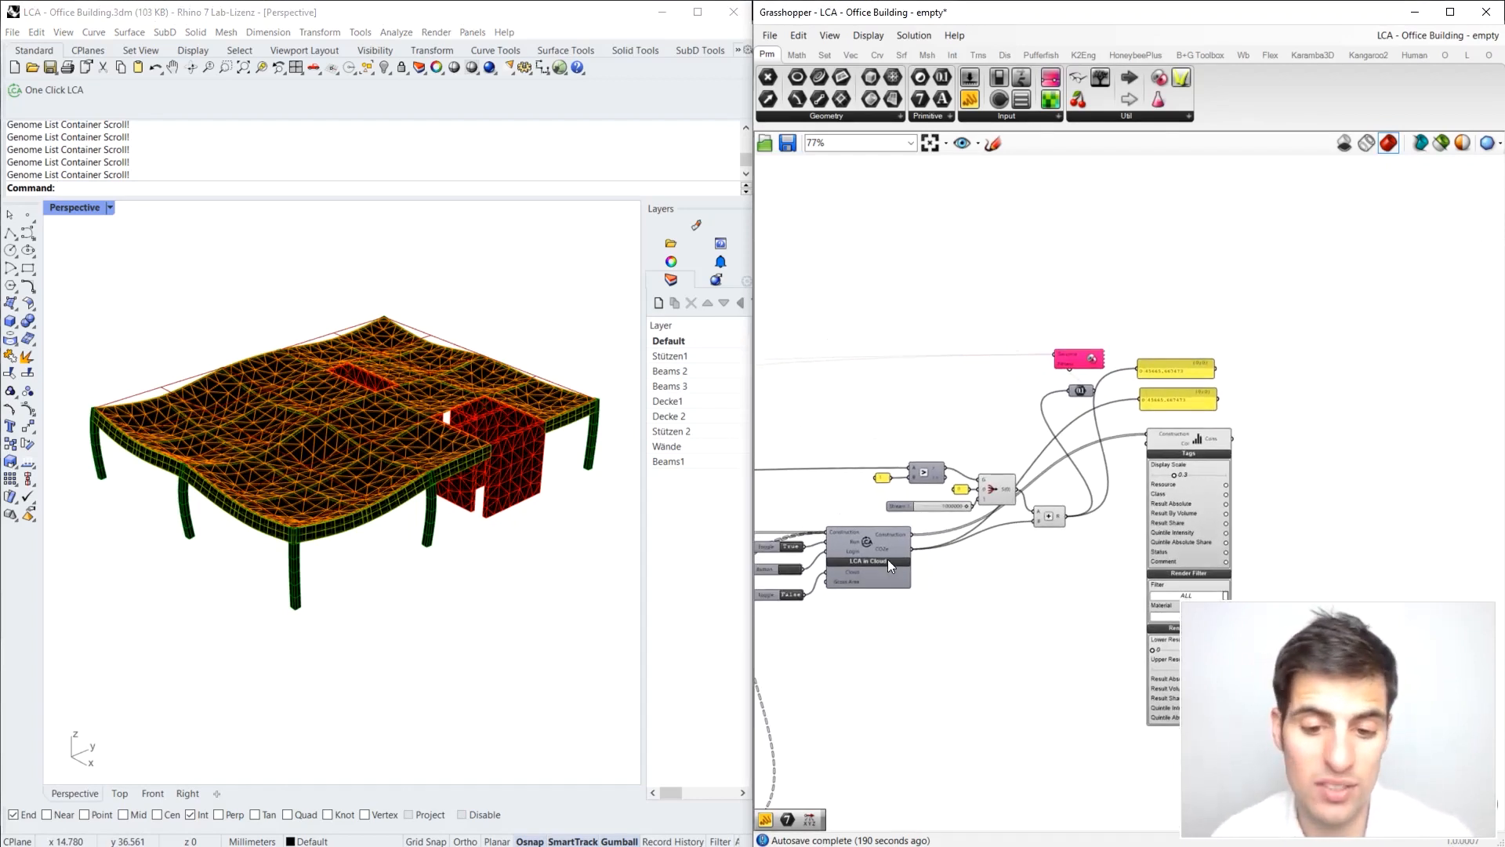
mouse_move(887, 552)
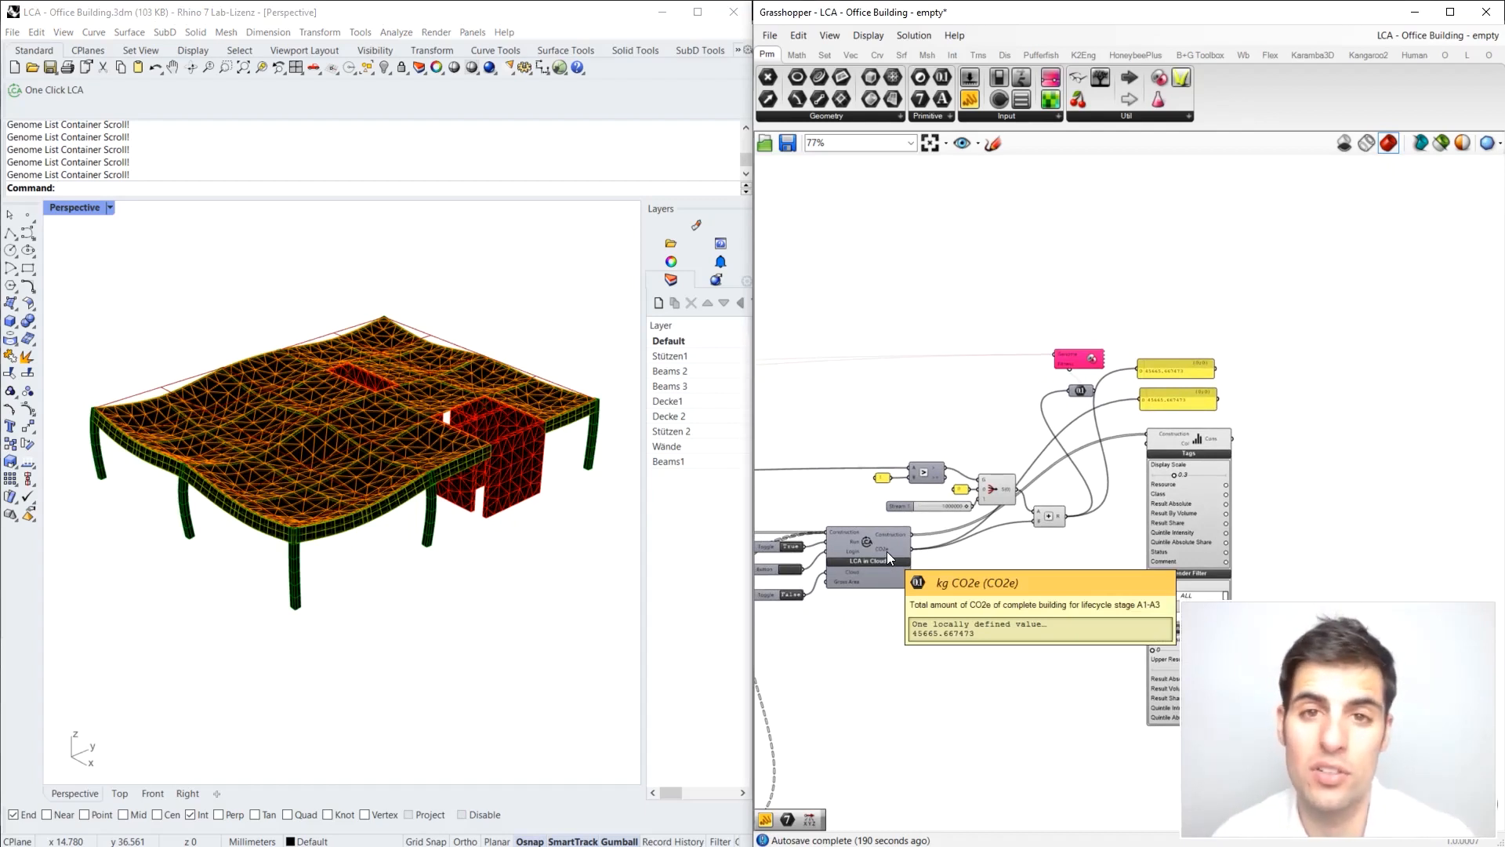